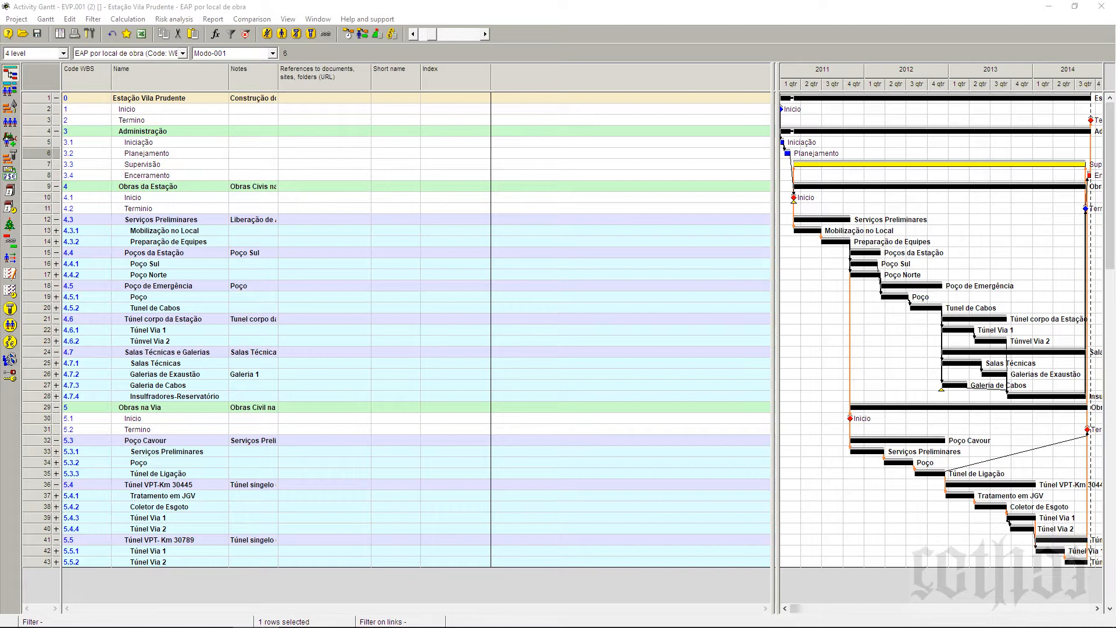
Step: Review the requirements checklist on sheets A1 and A2 of the Excel workbook, and return to the project's Activity Gantt
{"action": "left_click_drag", "start_coordinate": [1115, 55], "coordinate": [849, 6]}
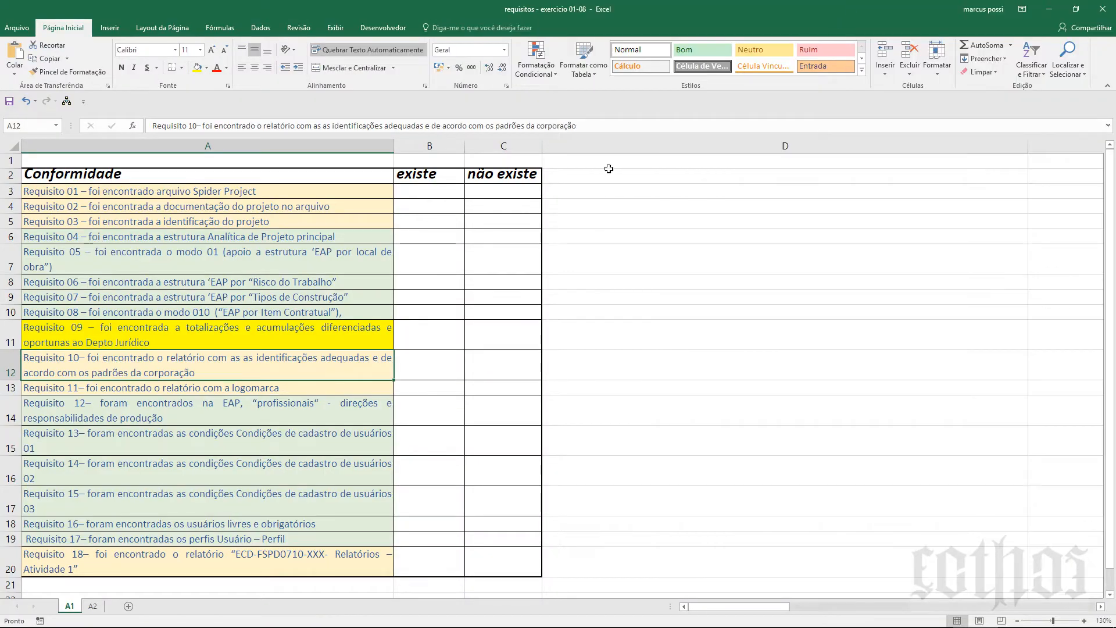
{"action": "left_click", "coordinate": [300, 195]}
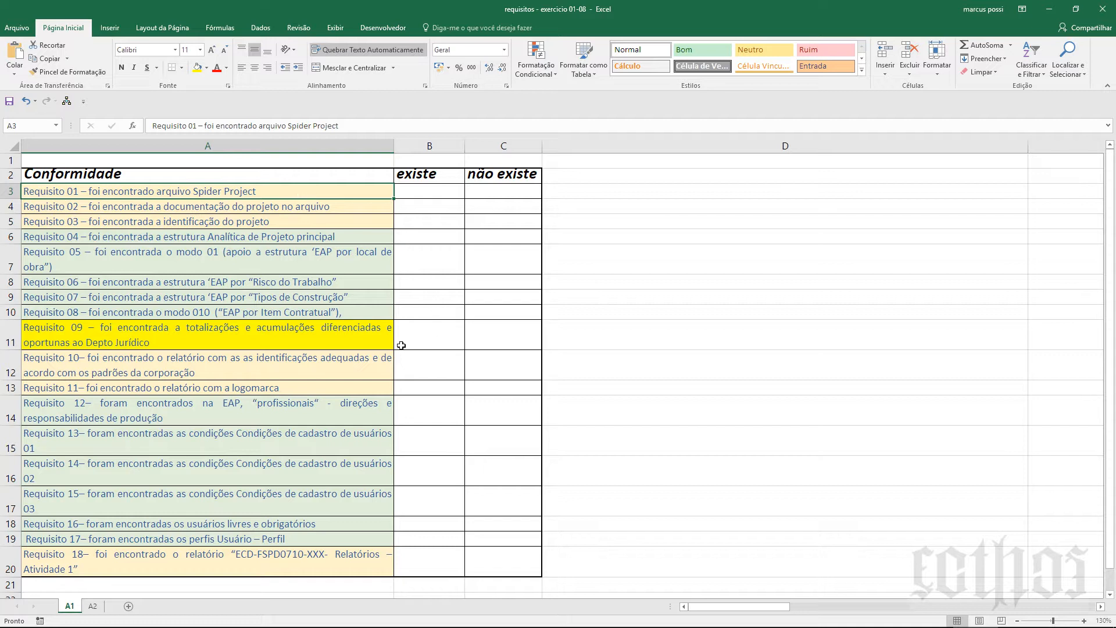
{"action": "left_click", "coordinate": [91, 608]}
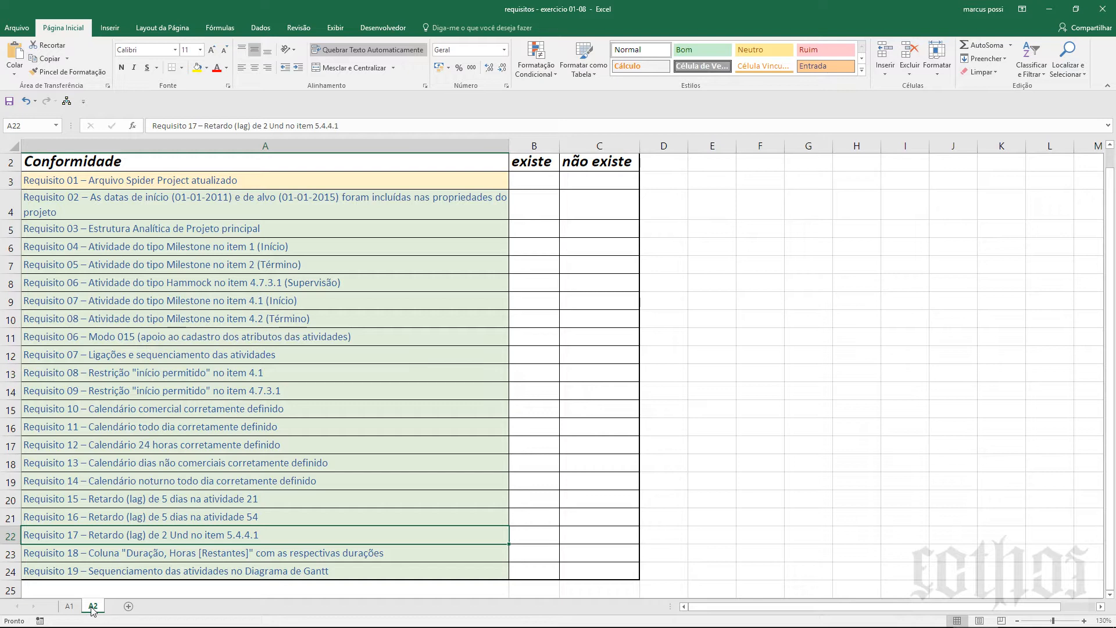
{"action": "left_click", "coordinate": [70, 606]}
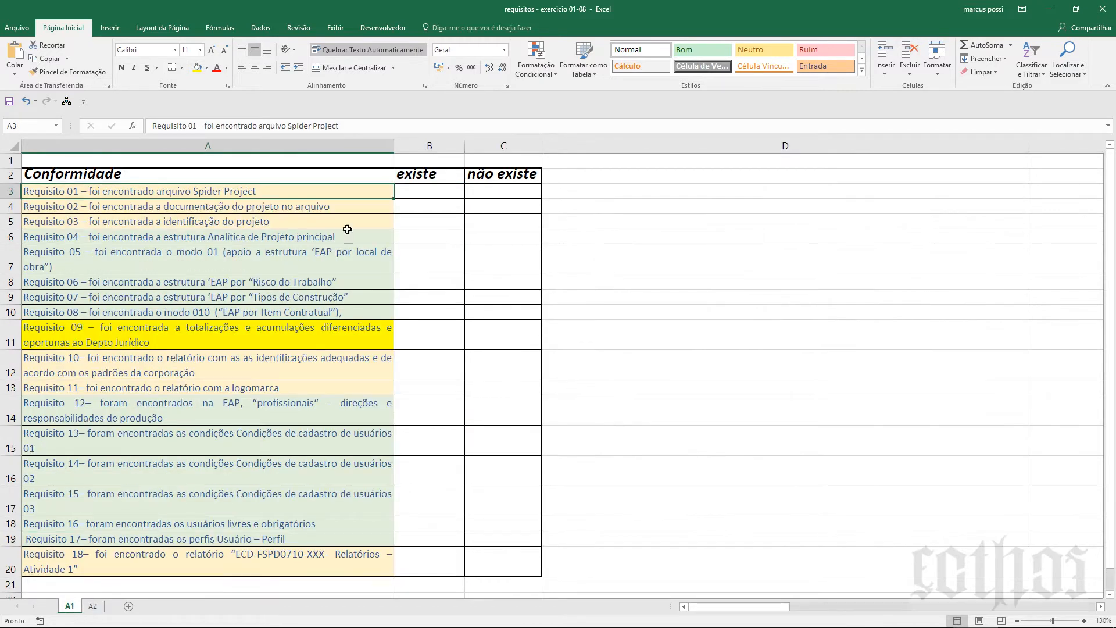
{"action": "left_click_drag", "start_coordinate": [427, 5], "coordinate": [1115, 28]}
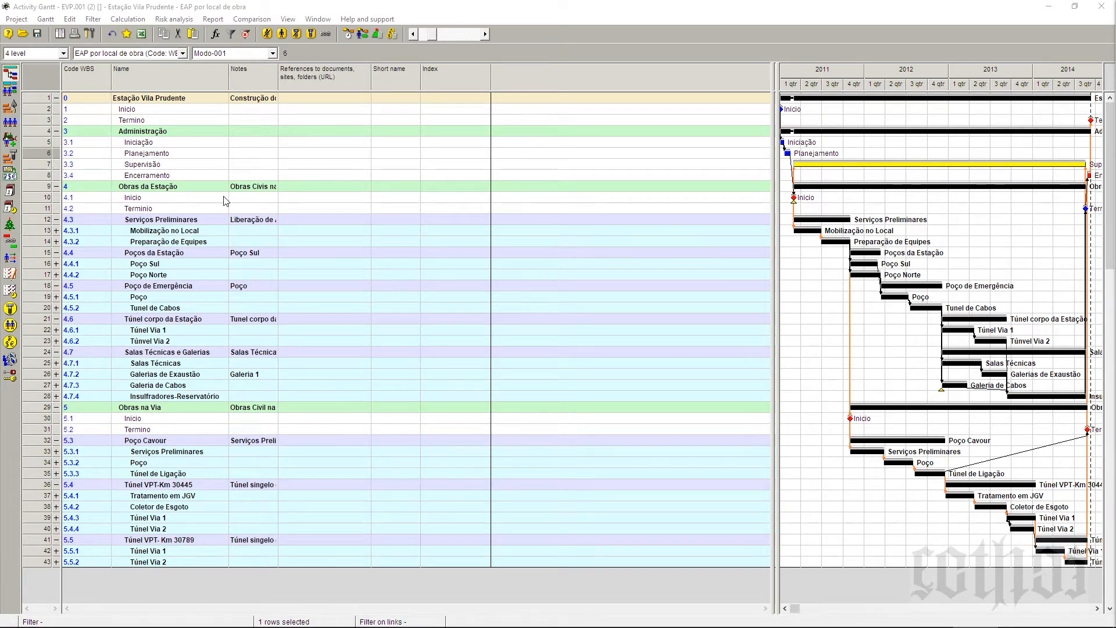
Step: Examine the project properties for the name, code, dates and notes, and leave them without saving changes
{"action": "left_click", "coordinate": [16, 19]}
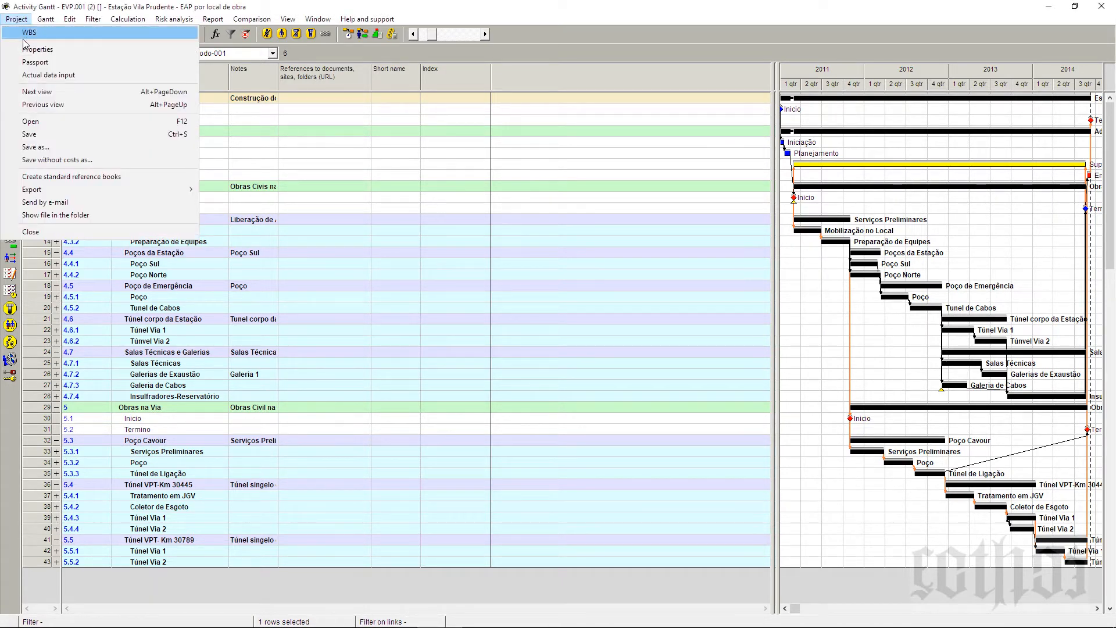
{"action": "left_click", "coordinate": [24, 34]}
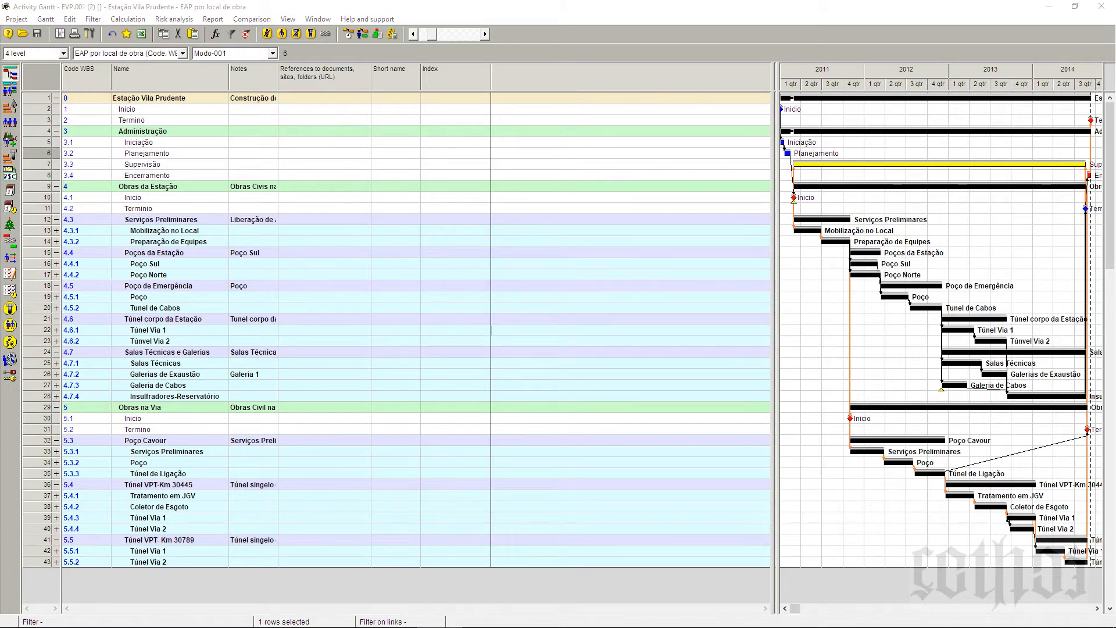
{"action": "left_click_drag", "start_coordinate": [933, 147], "coordinate": [470, 113]}
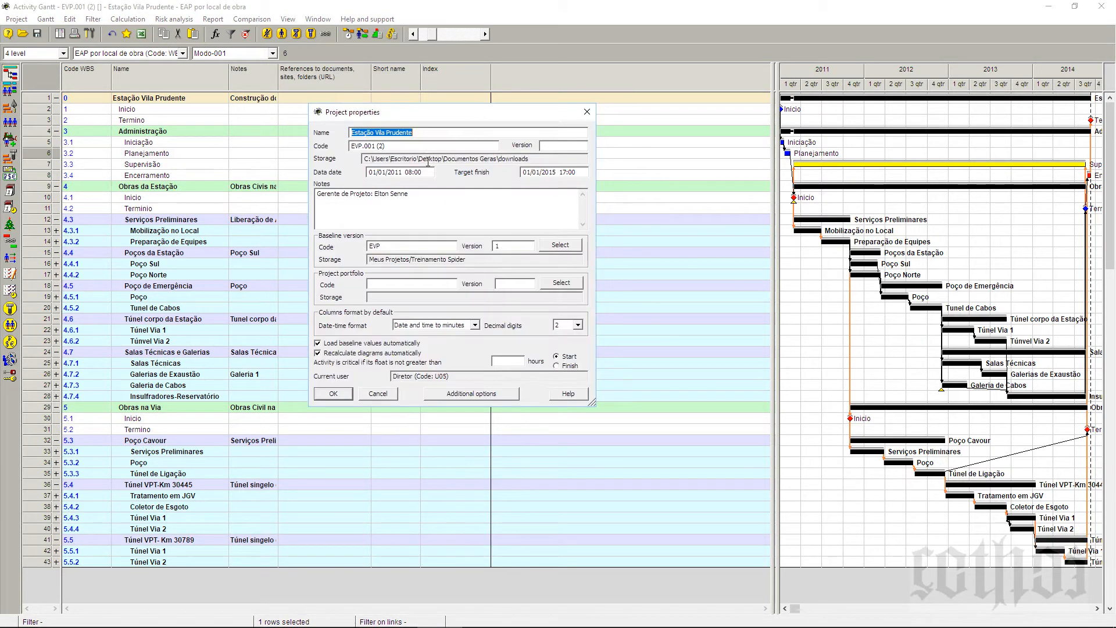
{"action": "left_click", "coordinate": [438, 136]}
{"action": "left_click", "coordinate": [431, 197]}
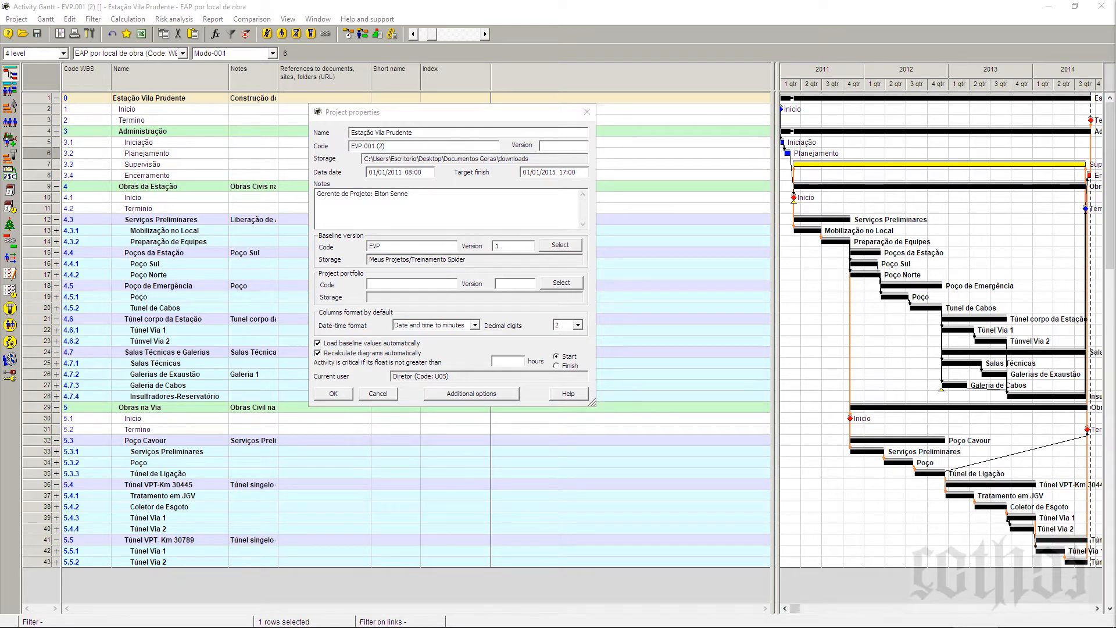
{"action": "left_click", "coordinate": [378, 393]}
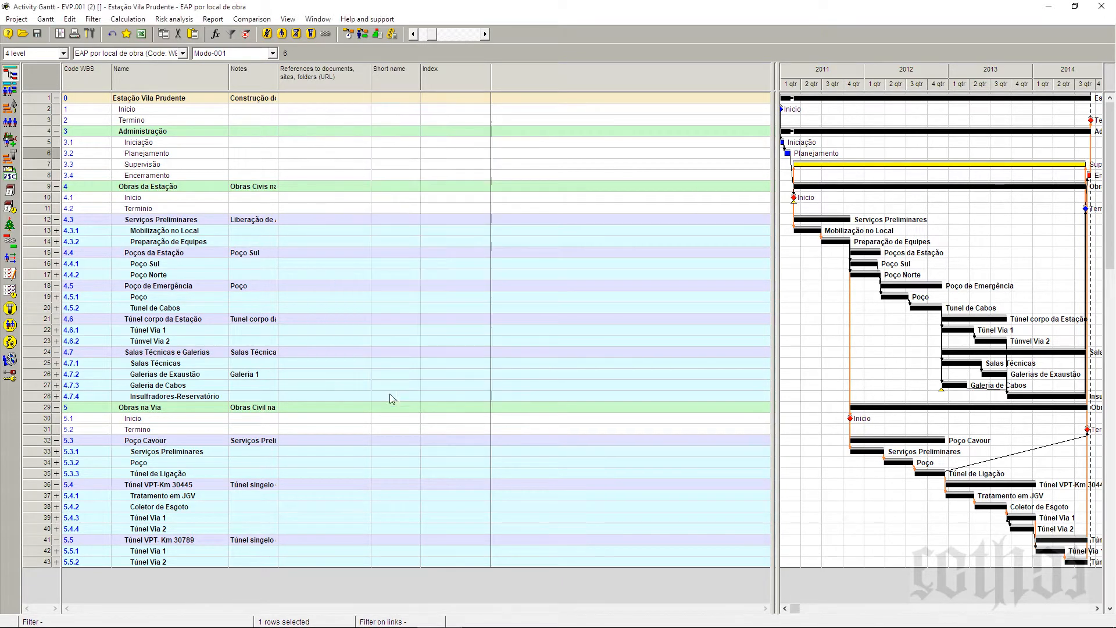
Step: Inspect the field properties of the references to documents, sites and folders column, and close them
{"action": "right_click", "coordinate": [317, 78]}
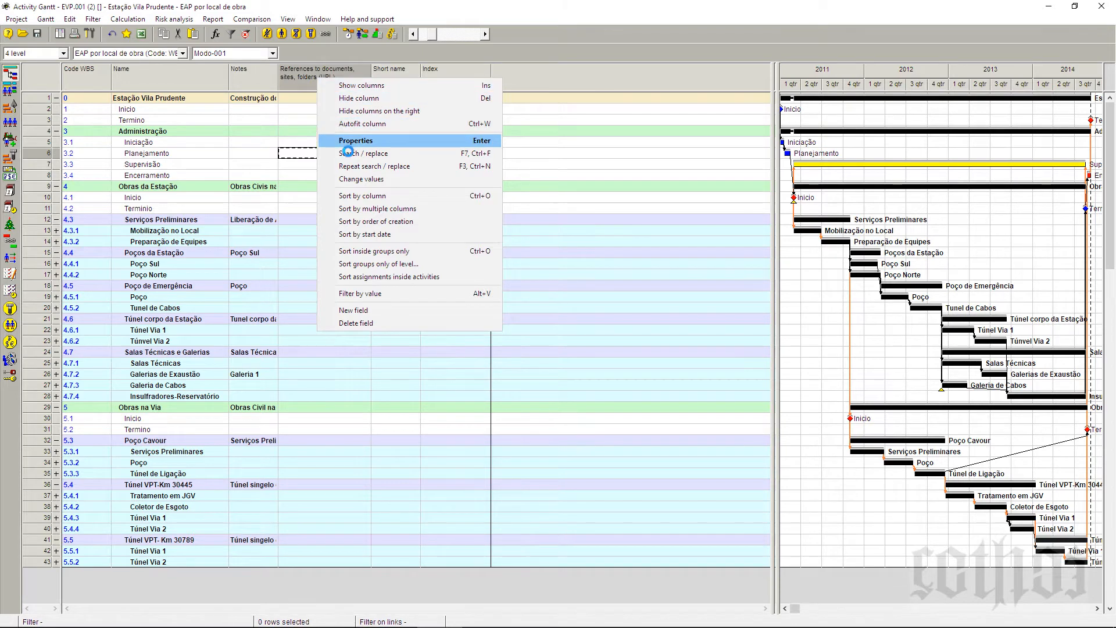
{"action": "left_click", "coordinate": [382, 142]}
{"action": "left_click", "coordinate": [623, 213]}
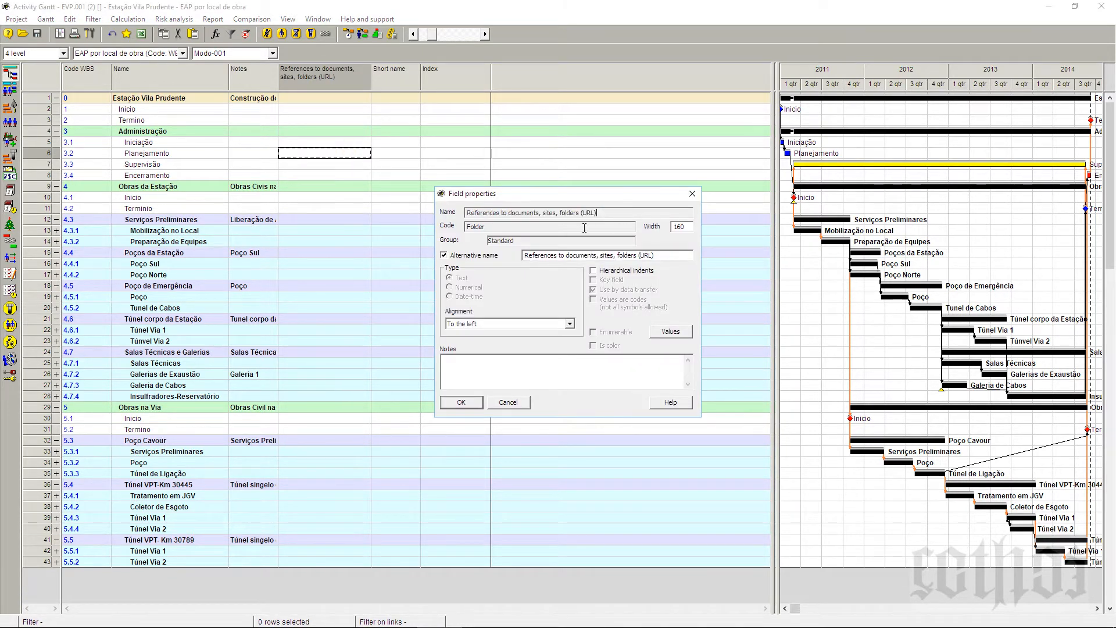
{"action": "left_click", "coordinate": [692, 194]}
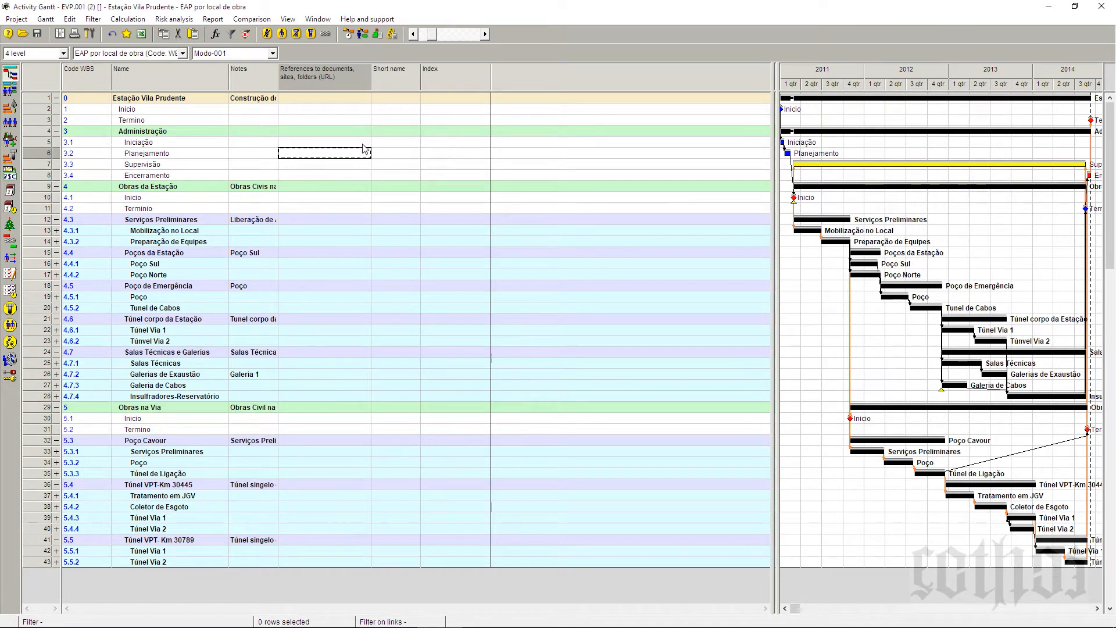
Step: Attach the Desktop file Dyress_PT_Agendamento_01 as the document reference of the Estação Vila Prudente phase
{"action": "left_click", "coordinate": [360, 97]}
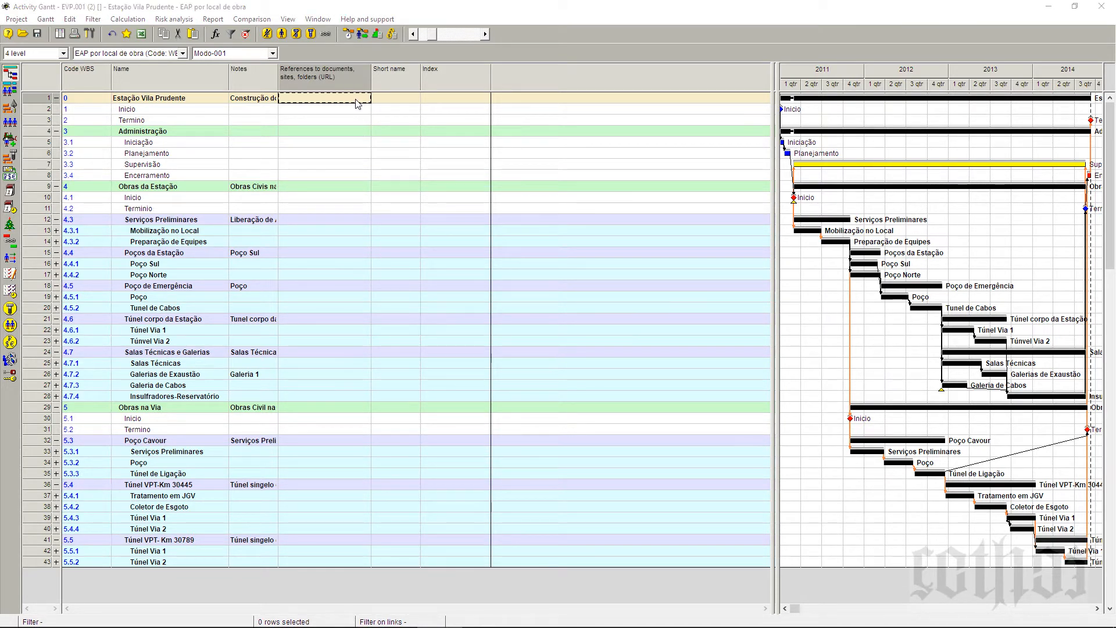
{"action": "double_click", "coordinate": [356, 99]}
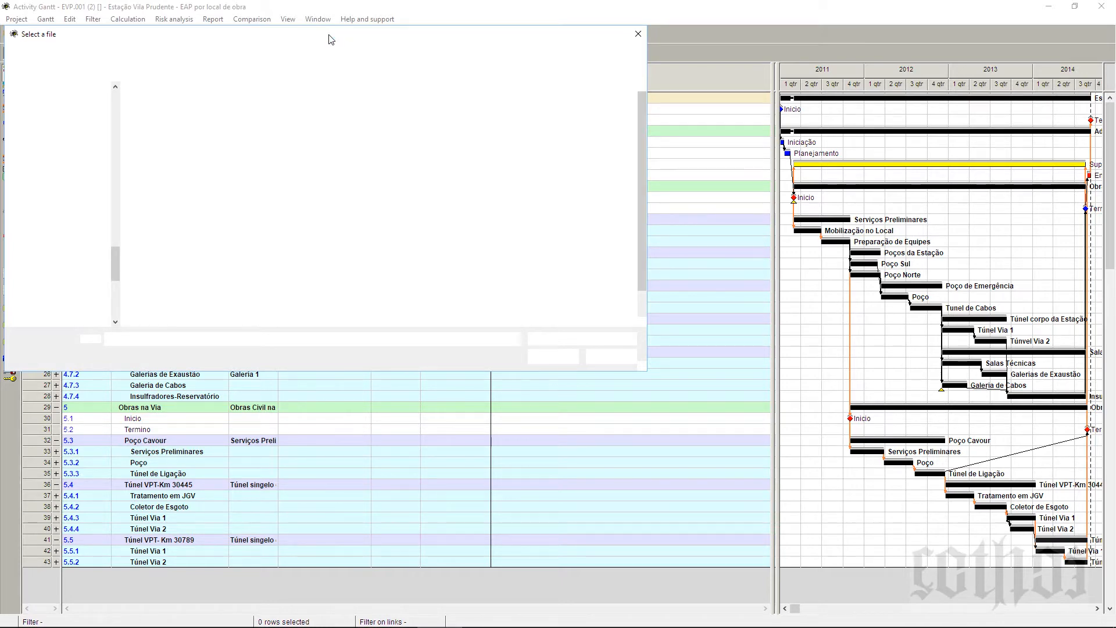
{"action": "left_click_drag", "start_coordinate": [331, 39], "coordinate": [521, 110]}
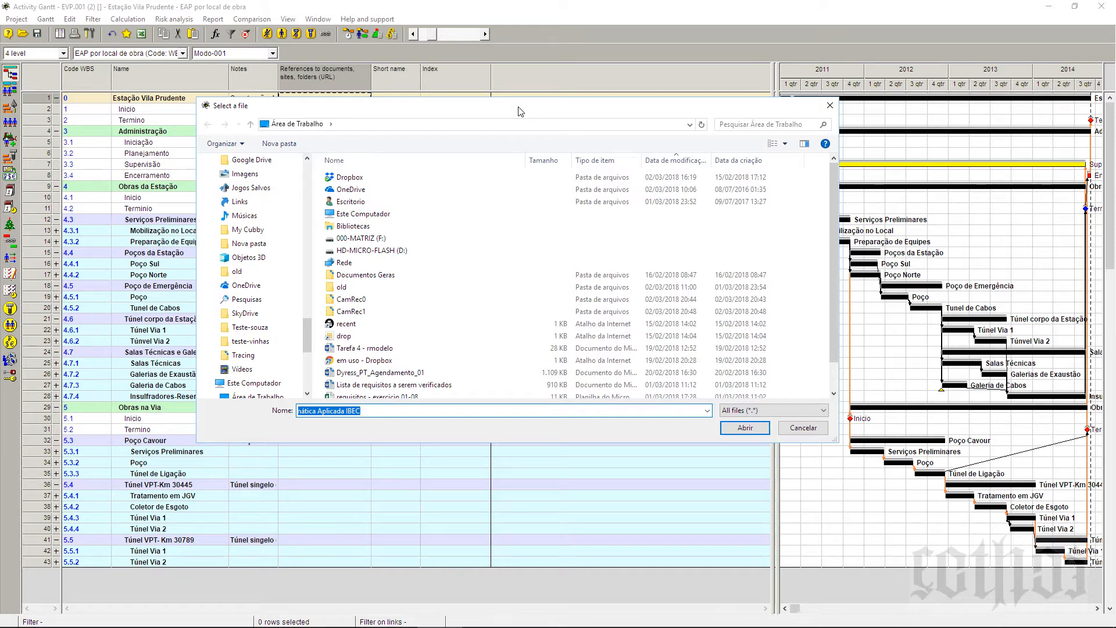
{"action": "left_click", "coordinate": [363, 375]}
{"action": "left_click", "coordinate": [745, 428]}
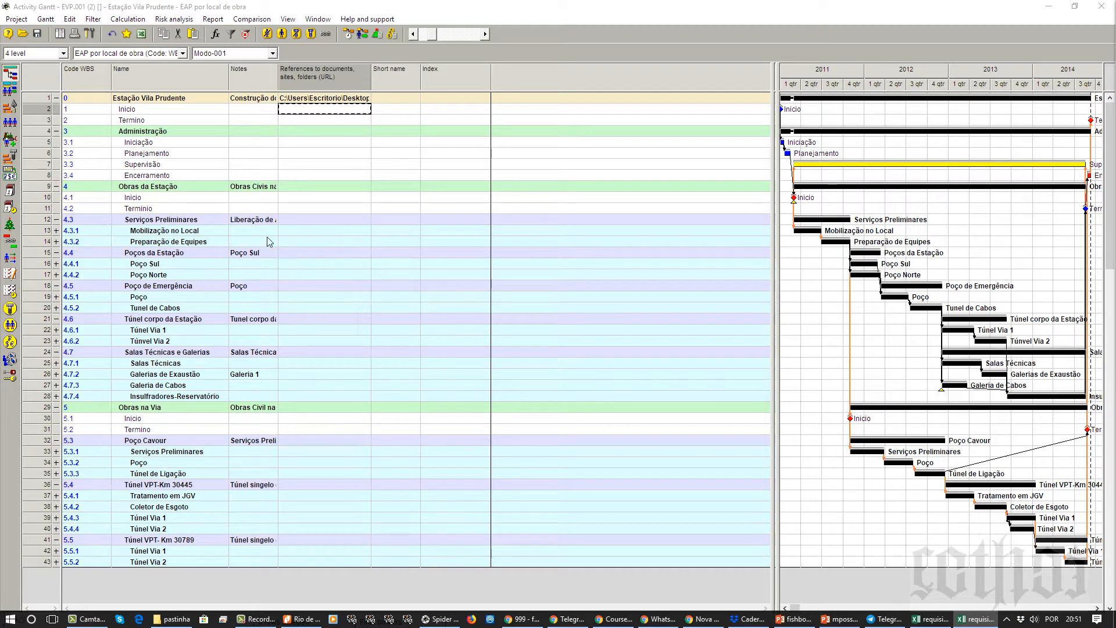
Step: Expand phases 4.3.2 and 4.3.1 to view their activities, and reapply the Modo-001 view
{"action": "left_click", "coordinate": [56, 242]}
{"action": "left_click", "coordinate": [56, 230]}
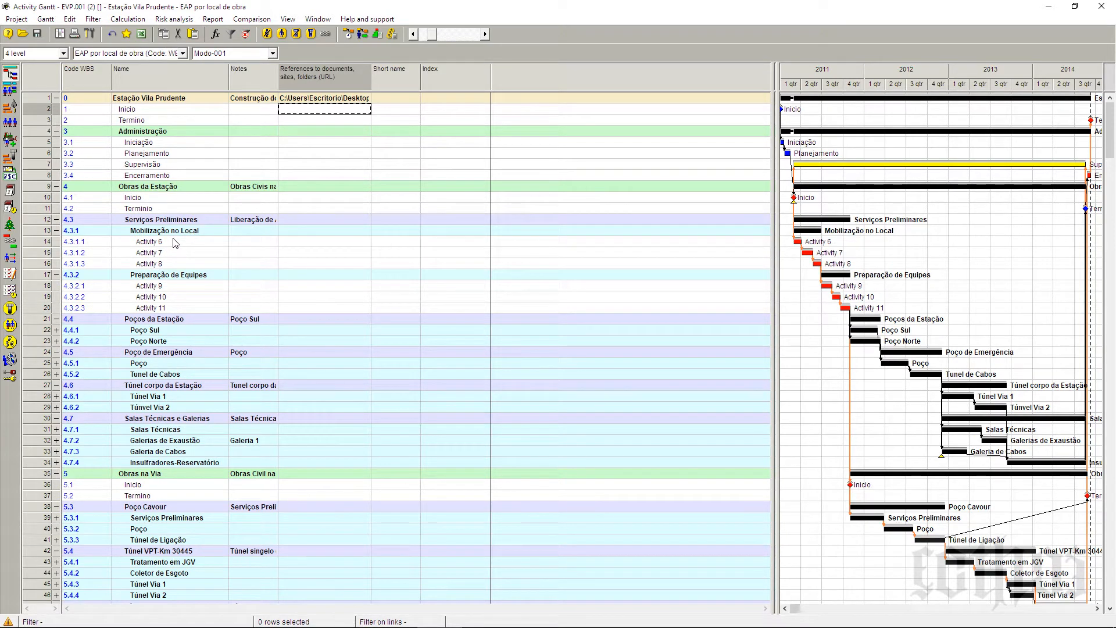
{"action": "left_click", "coordinate": [272, 52]}
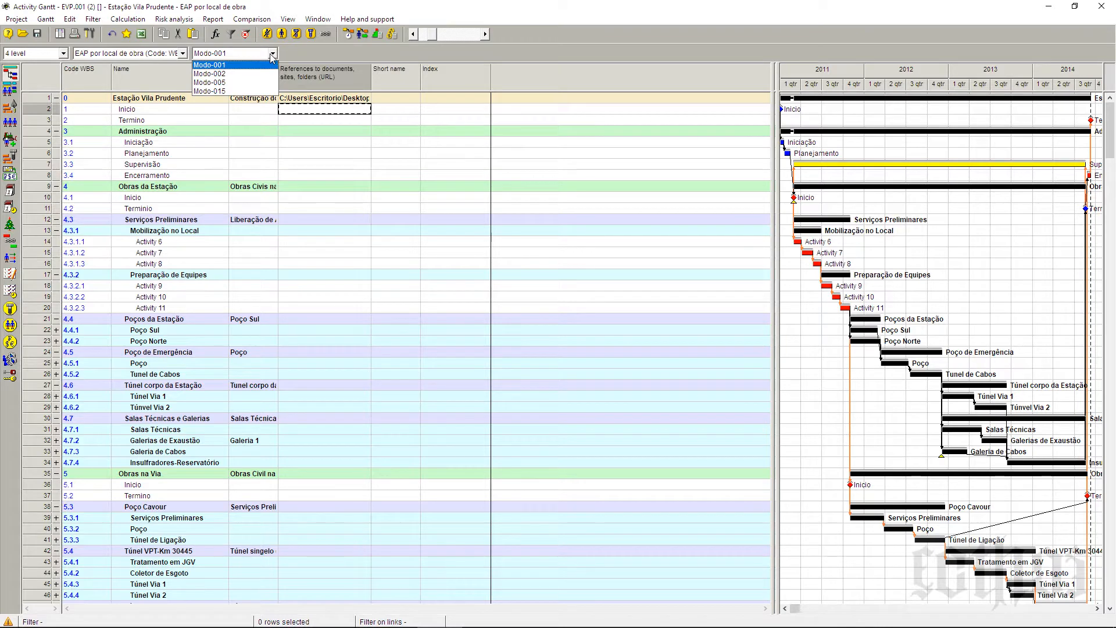
{"action": "left_click", "coordinate": [269, 65]}
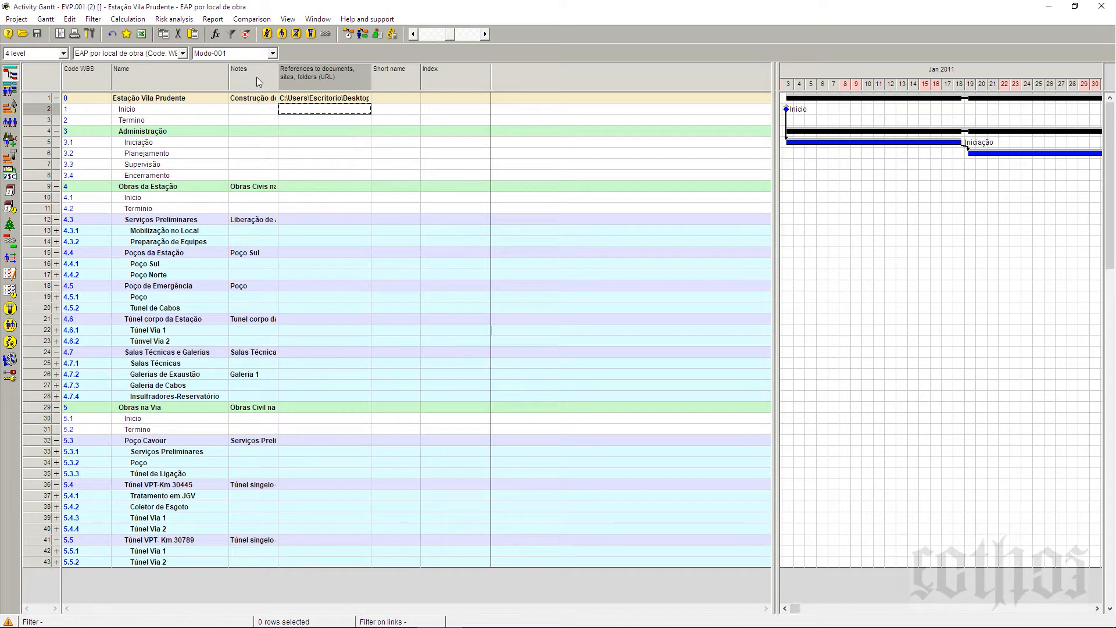
Step: Widen the Notes column to fit its text and open the notes of the Estação Vila Prudente phase
{"action": "left_click_drag", "start_coordinate": [279, 78], "coordinate": [286, 78]}
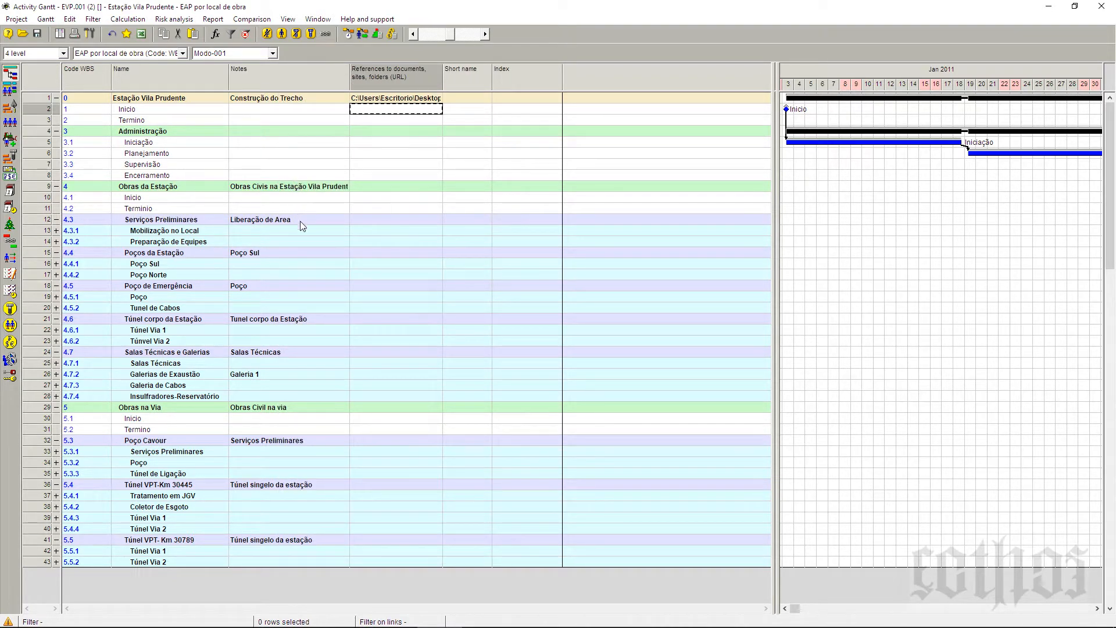
{"action": "left_click", "coordinate": [285, 103]}
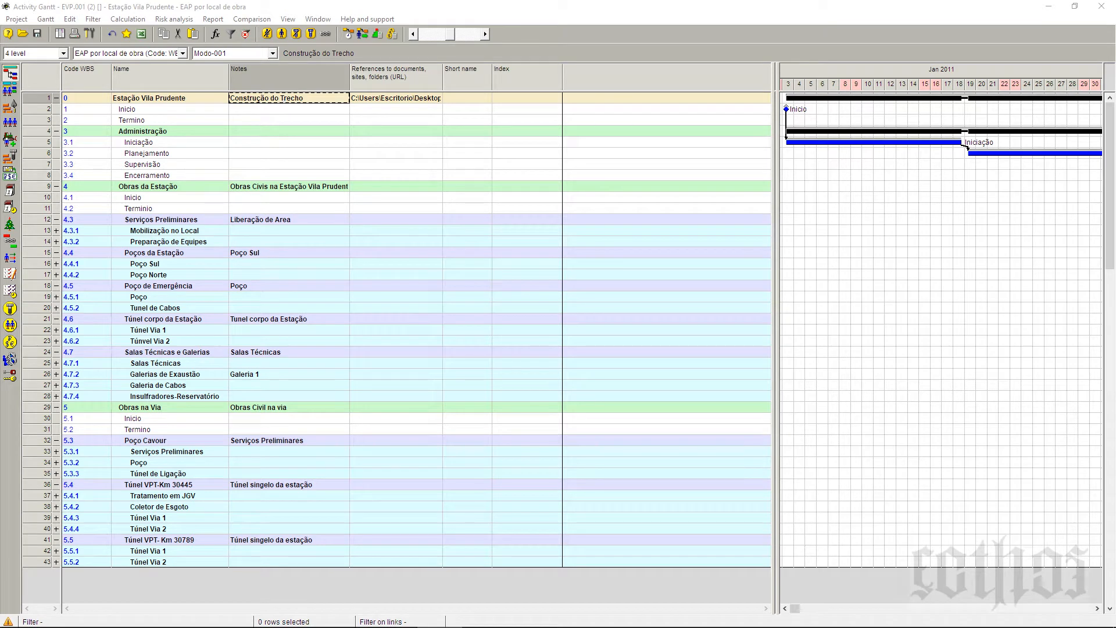
{"action": "left_click_drag", "start_coordinate": [1115, 187], "coordinate": [584, 145]}
{"action": "left_click", "coordinate": [528, 190]}
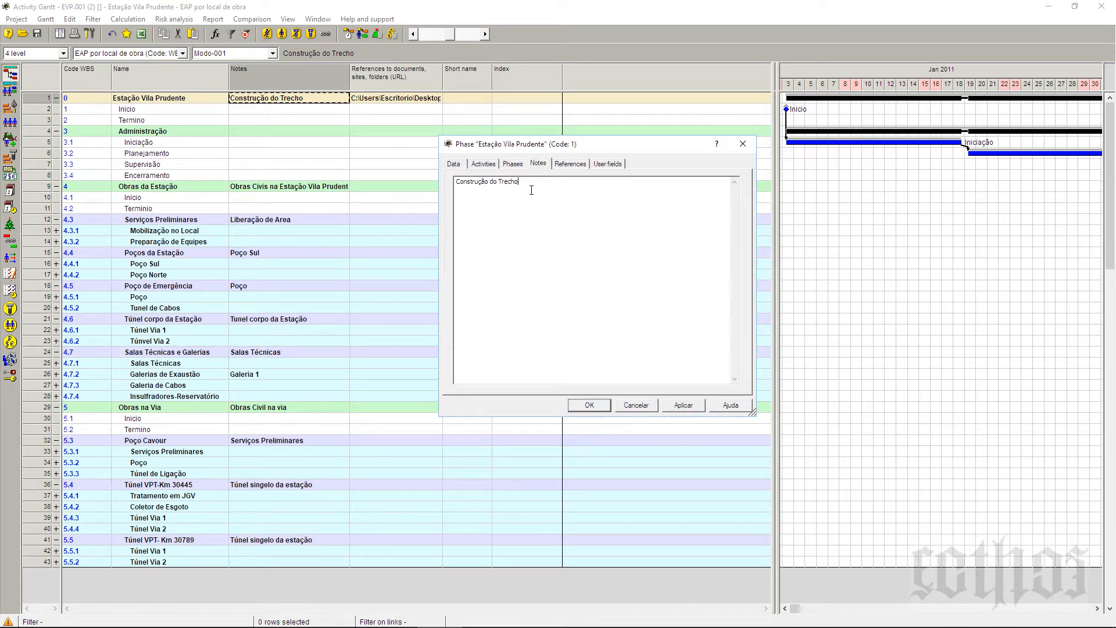
Step: Paste Requisito 01 to Requisito 12 from the Excel checklist below "Construção do Trecho" in the phase's notes
{"action": "key", "text": "alt+Tab"}
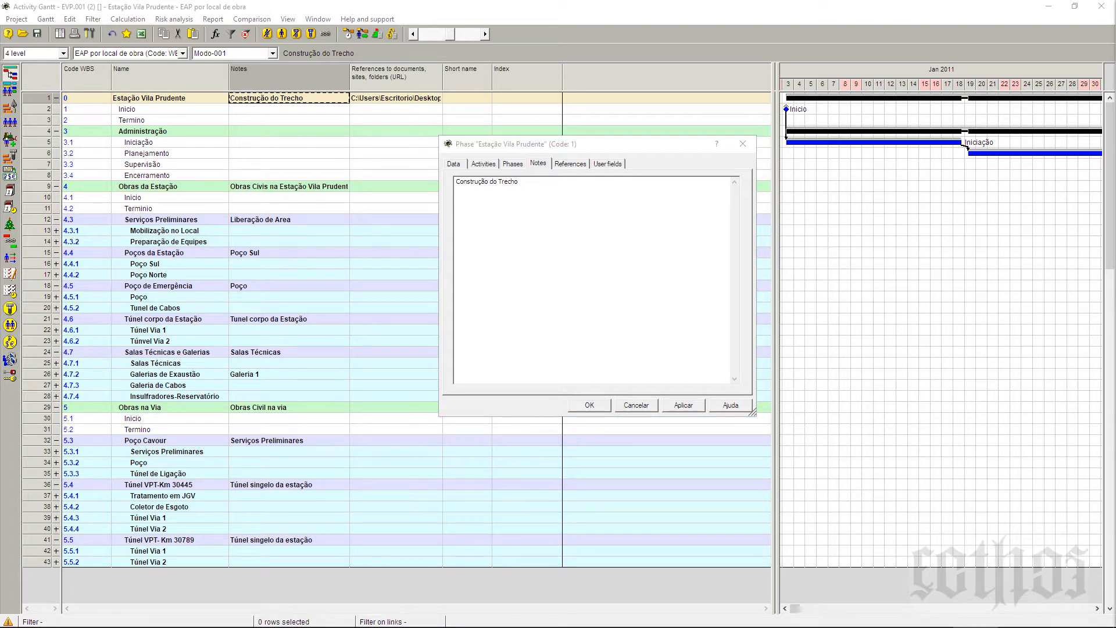
{"action": "left_click", "coordinate": [573, 195]}
{"action": "key", "text": "Return"}
{"action": "key", "text": "Return"}
{"action": "type", "text": "Requisito 01 – foi encontrado arquivo Spider Project Requisito 02 – foi encontrada a documentação do projeto no arquivo Requisito 03 – foi encontrada a identificação do projeto Requisito 04 – foi encontrada a estrutura Analítica de Projeto principal Requisito 05 – foi encontrada o modo 01 (apoio a estrutura 'EAP por local de obra\") Requisito 06 – foi encontrada a estrutura 'EAP por \"Risco do Trabalho\" Requisito 07 – foi encontrada a estrutura 'EAP por \"Tipos de Construção\" Requisito 08 – foi encontrada o modo 010  (\"EAP por Item Contratual\"), Requisito 09 – foi encontrada a totalizações e acumulações diferenciadas e oportunas ao Depto Jurídico Requisito 10– foi encontrado o relatório com as as identificações adequadas e de acordo com os padrões da corporação Requisito 11– foi encontrado o relatório com a logomarca Requisito 12– foram encontrados na EAP, \"profissionais\" - direções e responsabilidades de produção"}
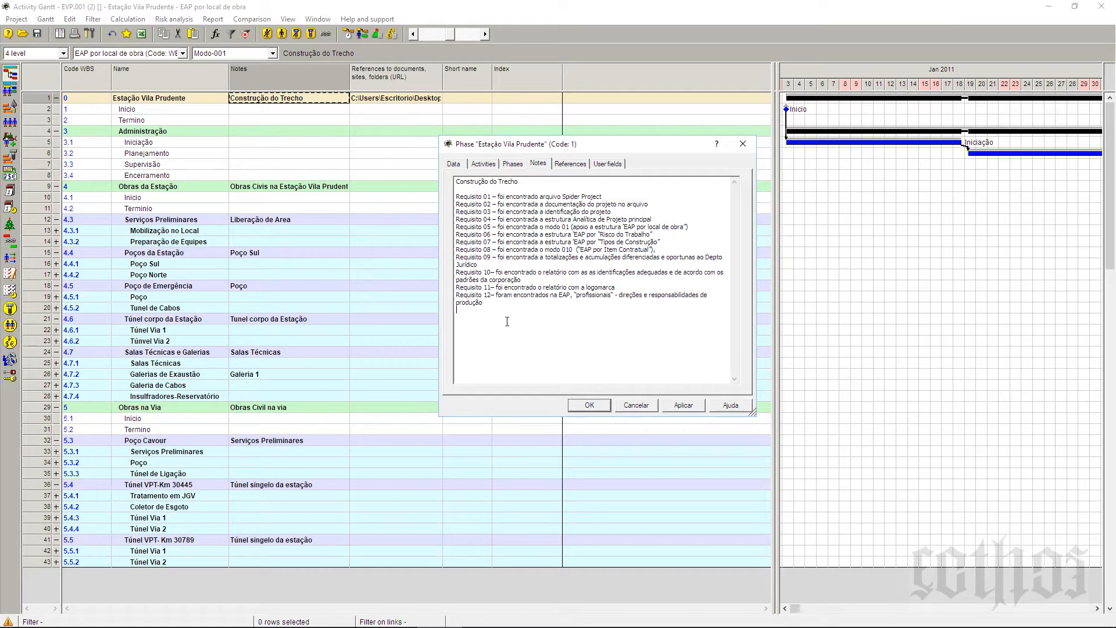
Step: Delete the pasted requirements from the Estação Vila Prudente notes and close the phase's properties
{"action": "left_click_drag", "start_coordinate": [508, 318], "coordinate": [436, 193]}
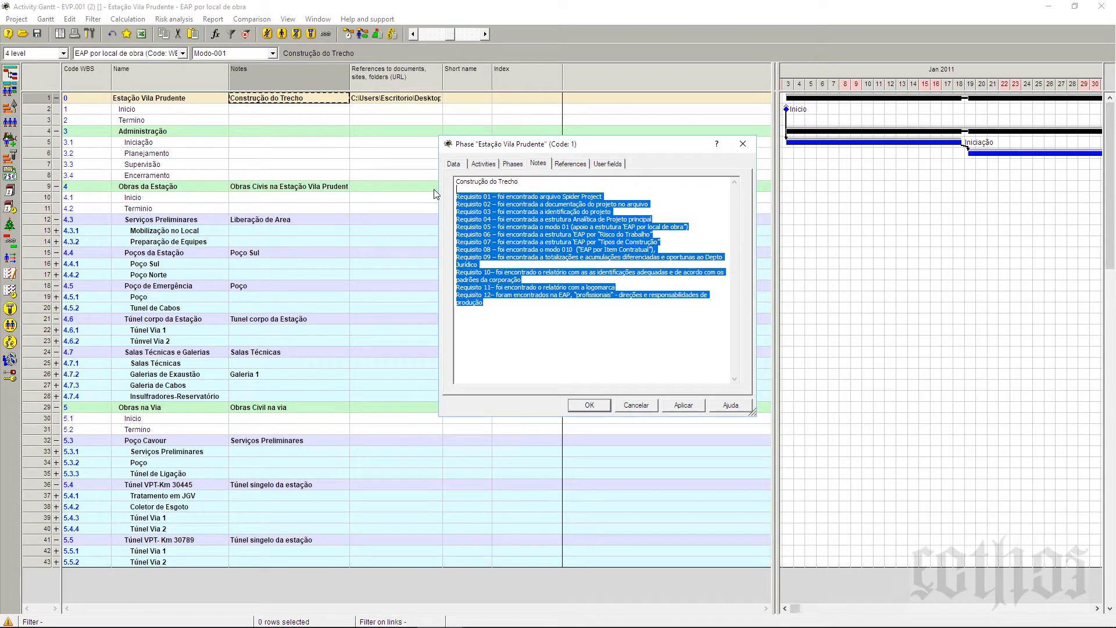
{"action": "key", "text": "Delete"}
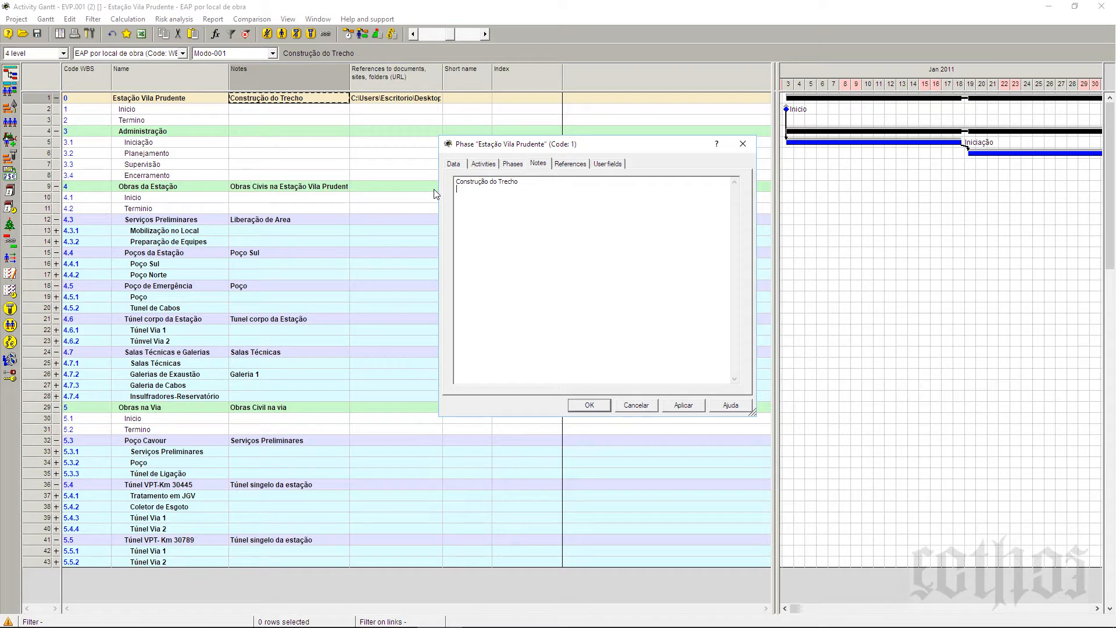
{"action": "left_click", "coordinate": [745, 143]}
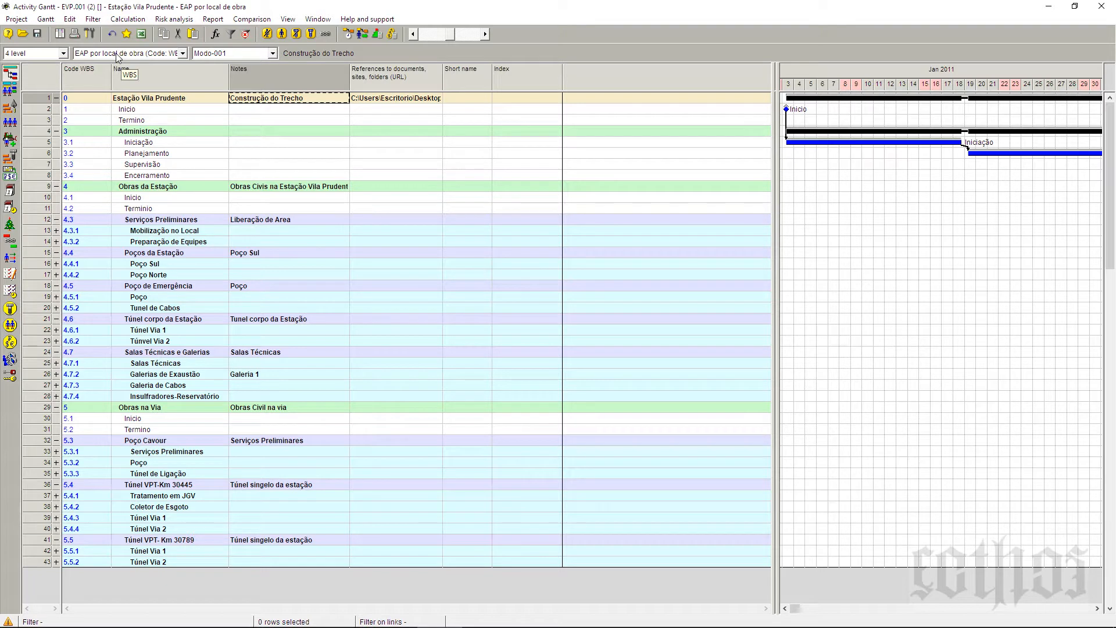
Step: Reapply the Modo-001 view and check which WBS structures the project offers
{"action": "left_click", "coordinate": [271, 53]}
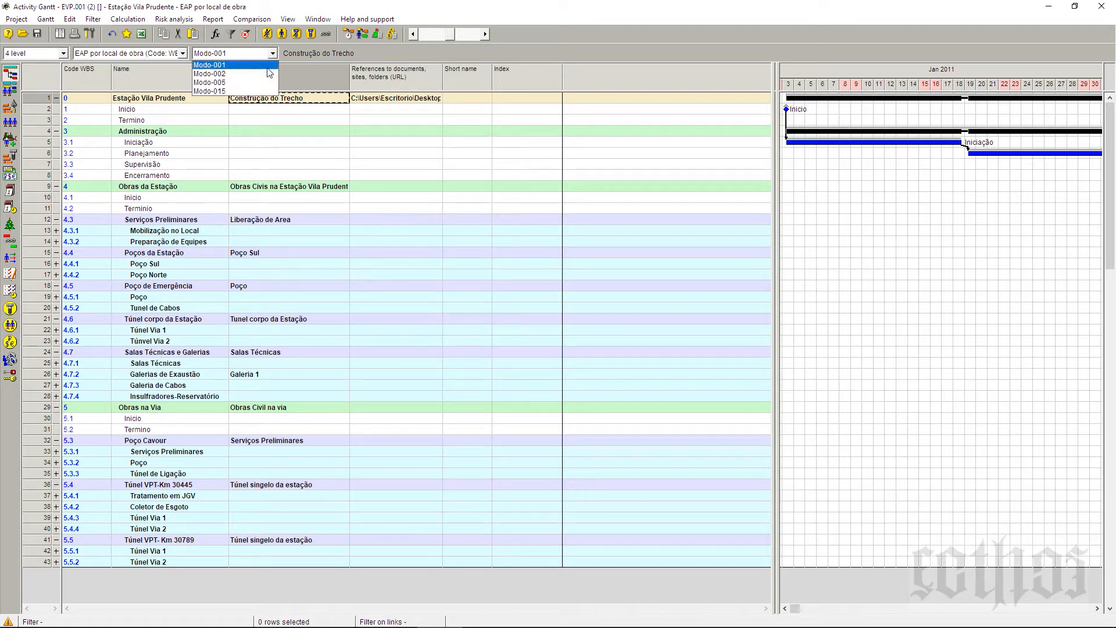
{"action": "left_click", "coordinate": [159, 58]}
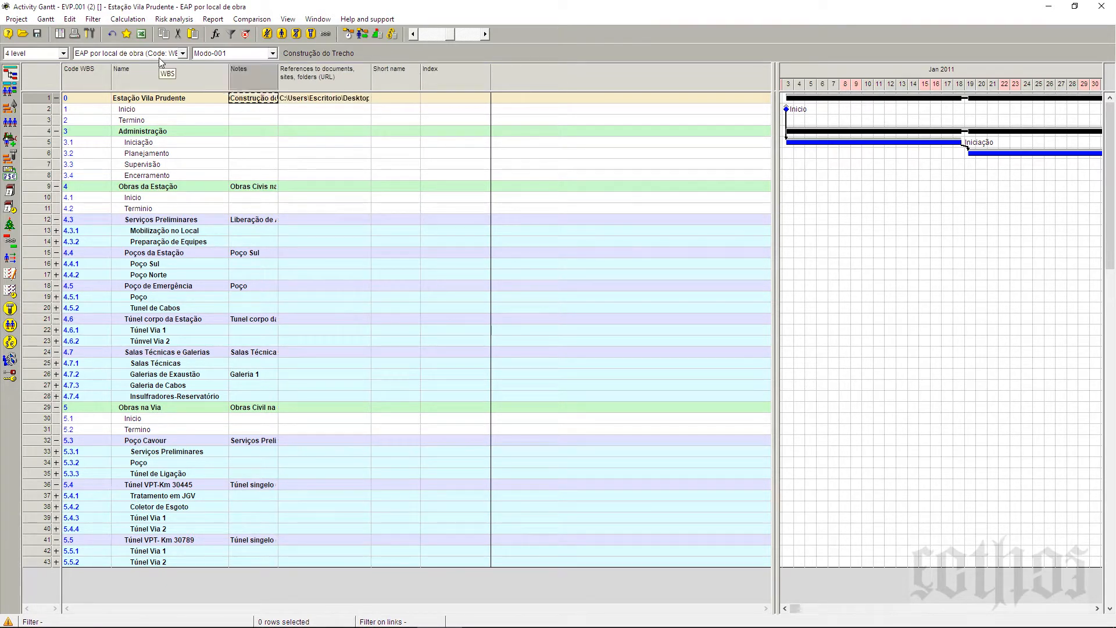
{"action": "left_click", "coordinate": [159, 58]}
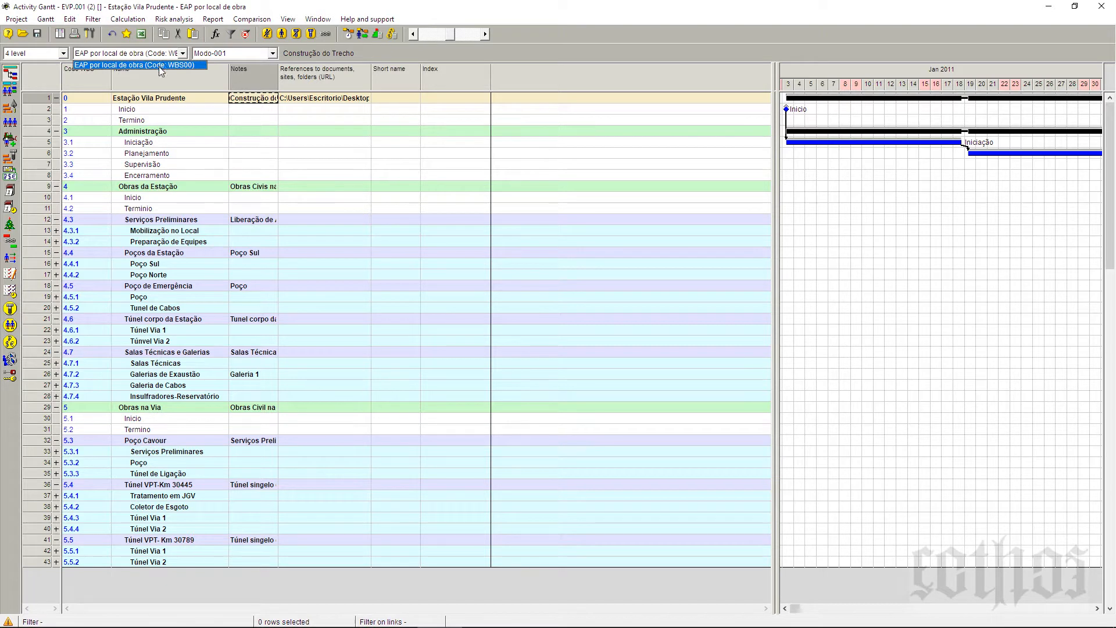
{"action": "left_click", "coordinate": [159, 57]}
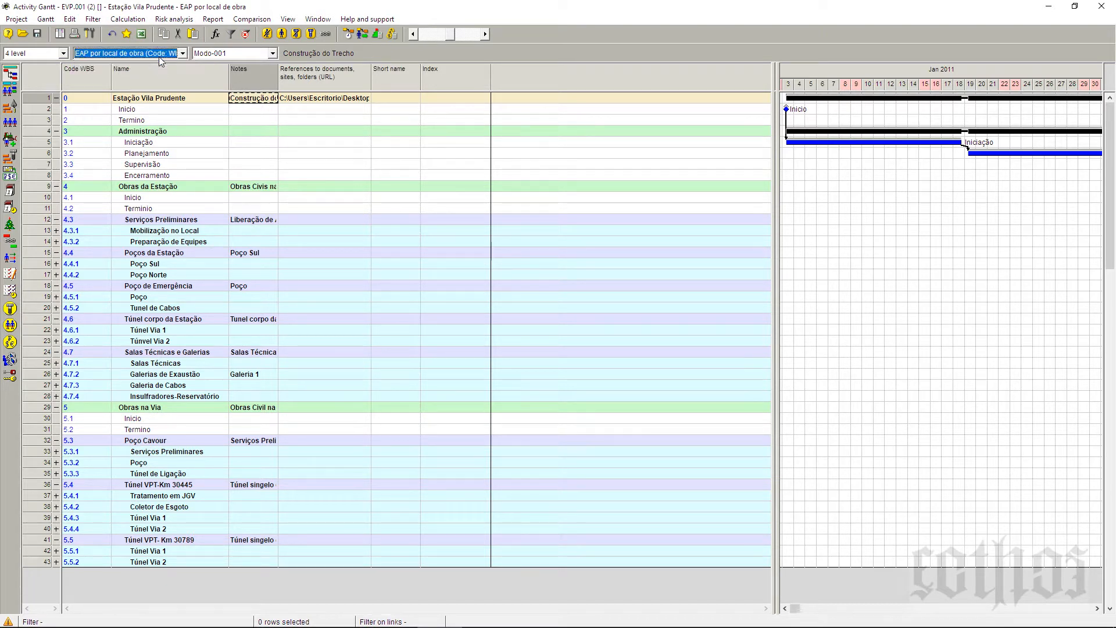
Step: Collapse the Estação Vila Prudente WBS to 1 level
{"action": "left_click", "coordinate": [158, 187]}
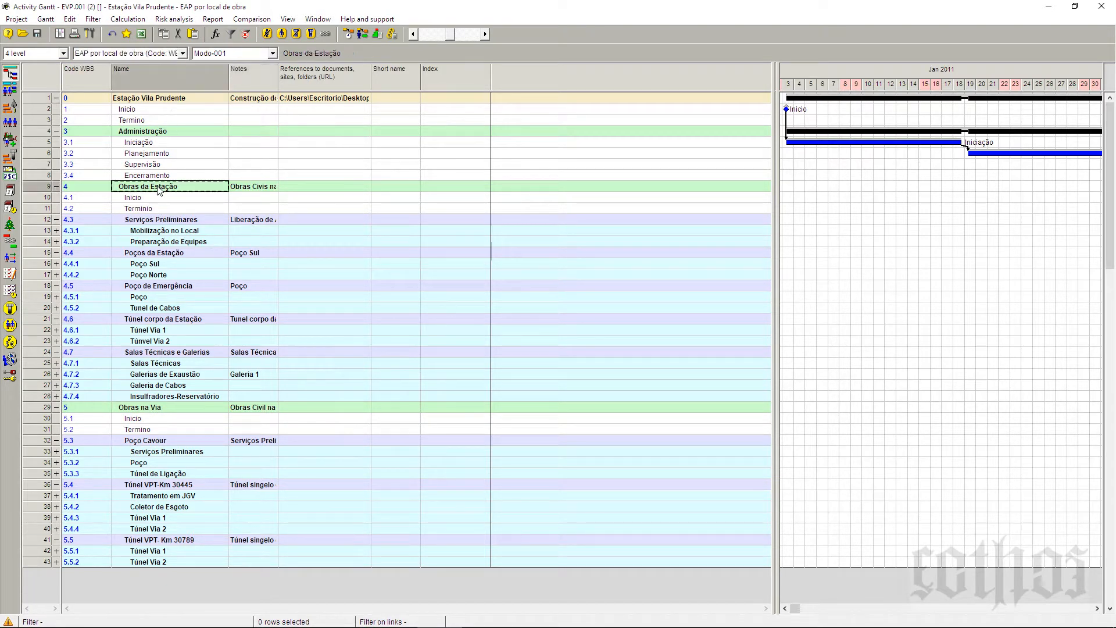
{"action": "left_click", "coordinate": [154, 241]}
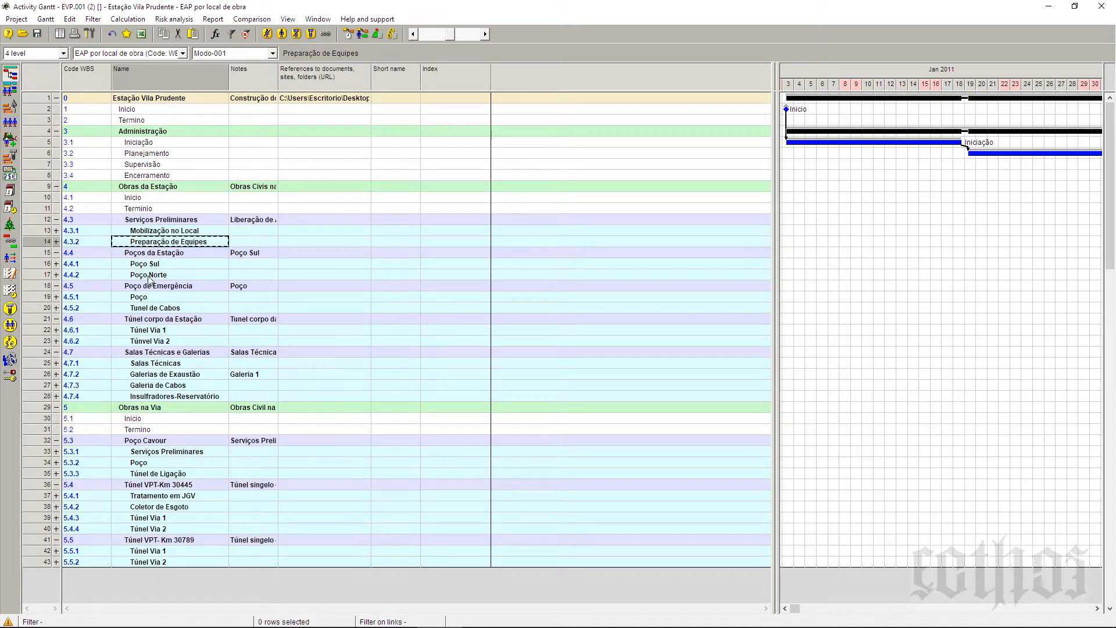
{"action": "left_click", "coordinate": [64, 54]}
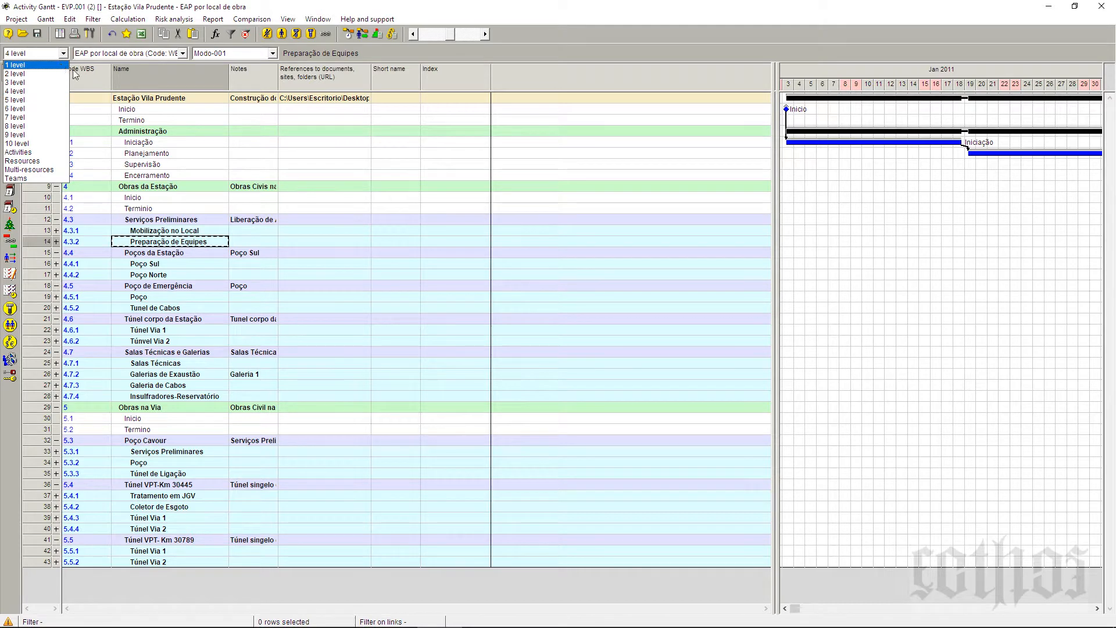
{"action": "left_click", "coordinate": [35, 65]}
Step: Expand Estação Vila Prudente and its Obras na Via, Obras da Estação and Administração phases
{"action": "left_click", "coordinate": [56, 98]}
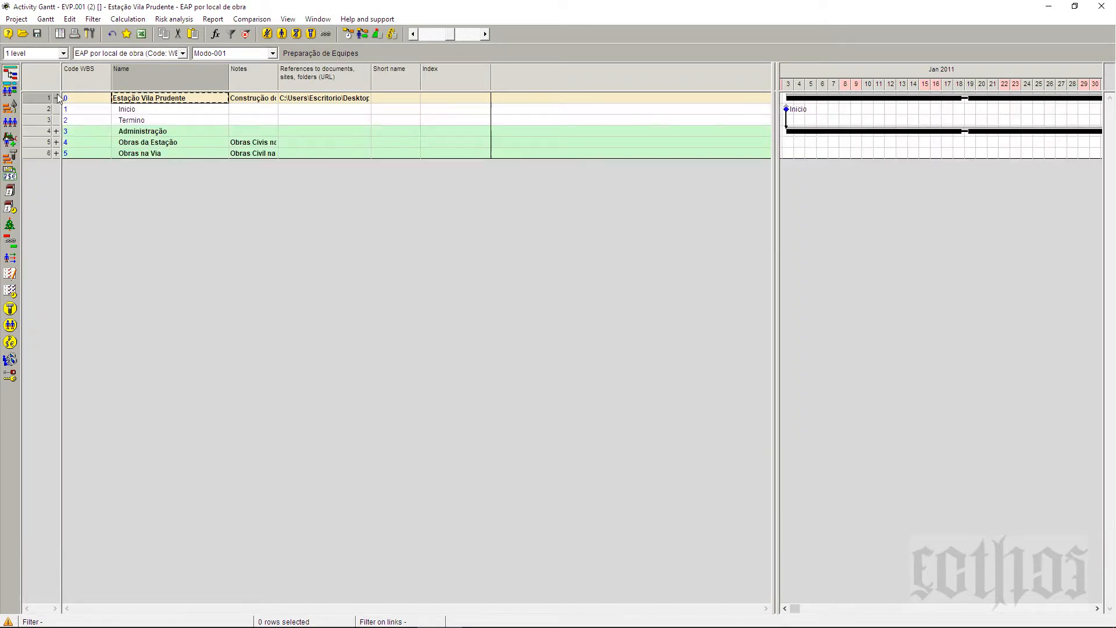
{"action": "left_click", "coordinate": [56, 153]}
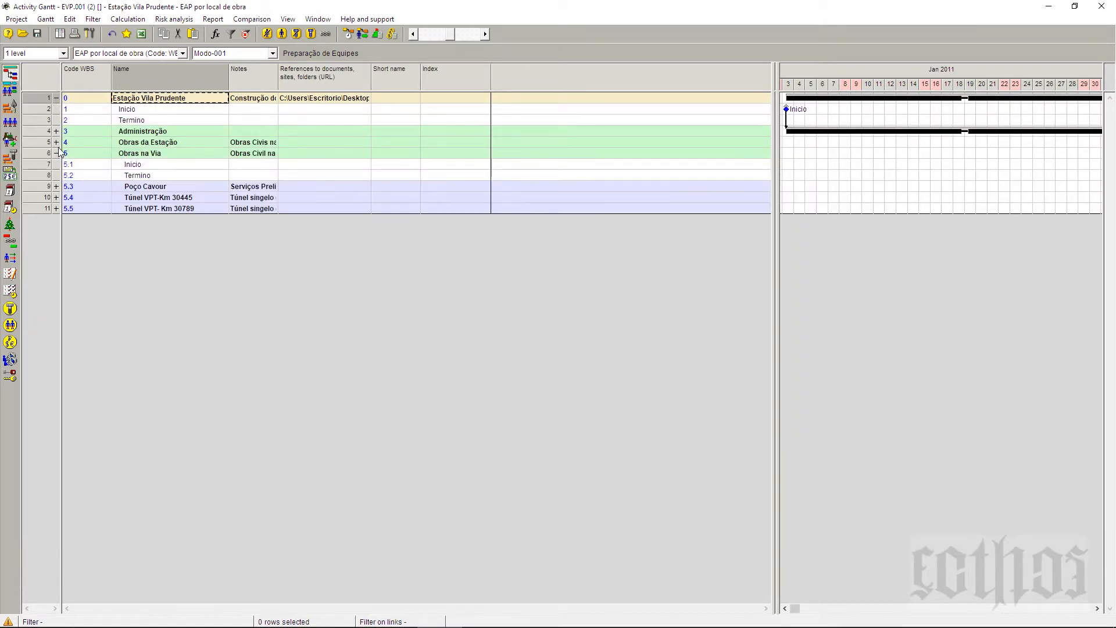
{"action": "left_click", "coordinate": [56, 142]}
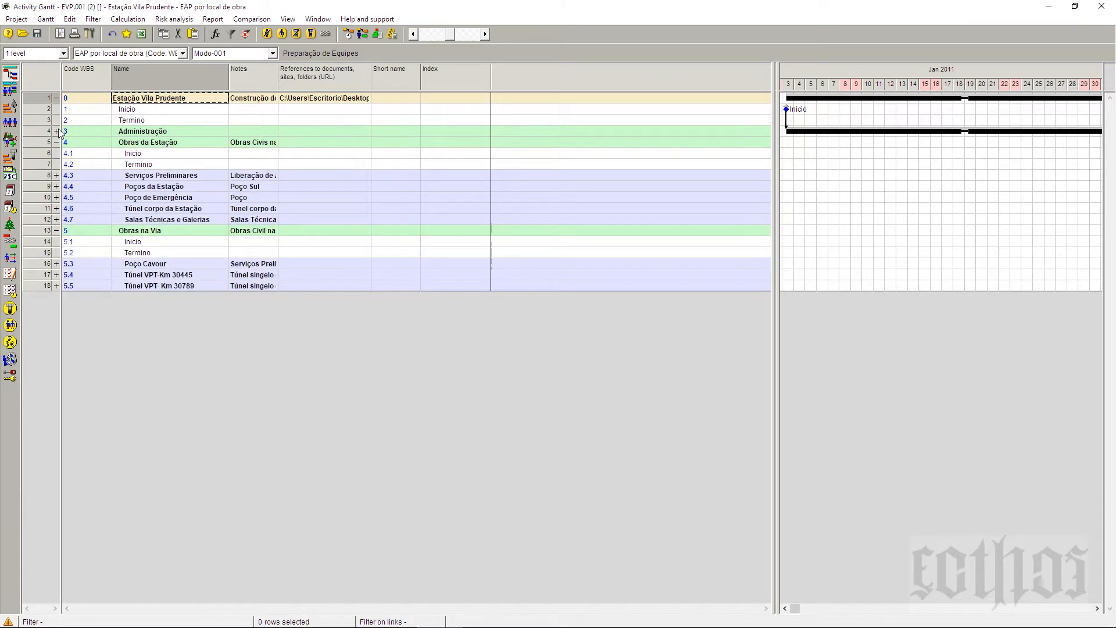
{"action": "left_click", "coordinate": [57, 131]}
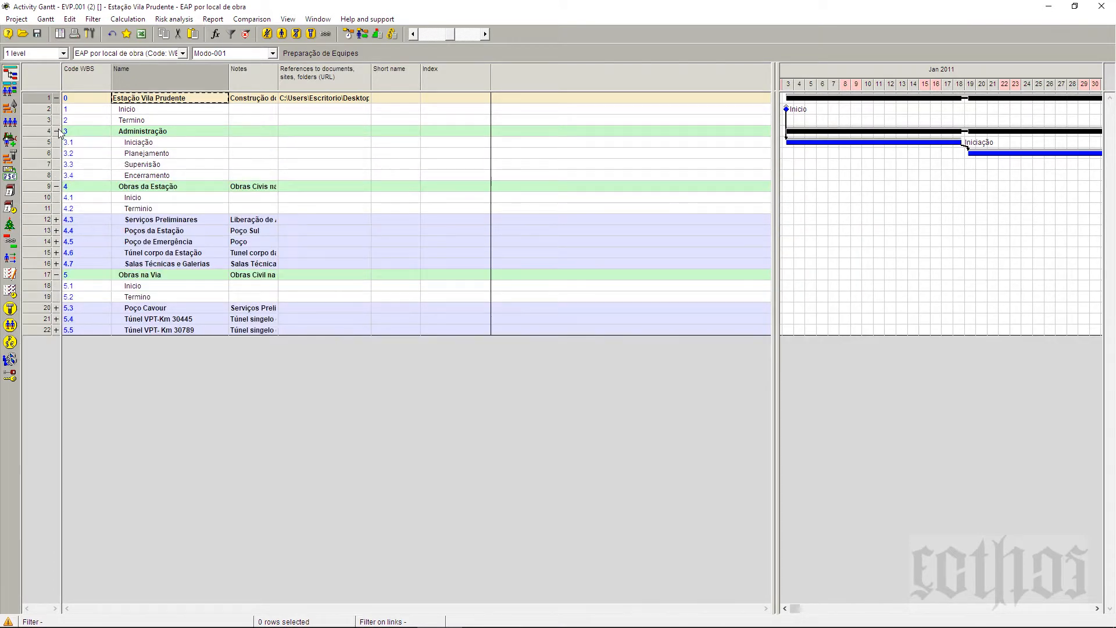
Step: Expand all the subphases of Obras da Estação, and Túnel VPT-Km 30789 under Obras na Via, to inspect their work packages
{"action": "left_click", "coordinate": [58, 220]}
{"action": "left_click", "coordinate": [56, 254]}
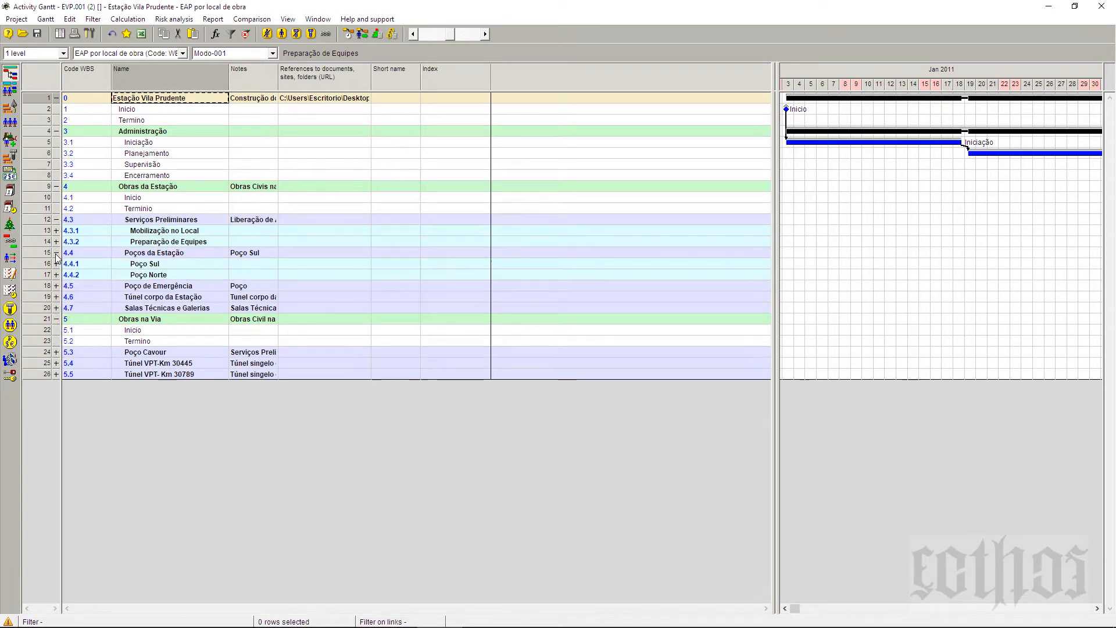
{"action": "left_click", "coordinate": [57, 285]}
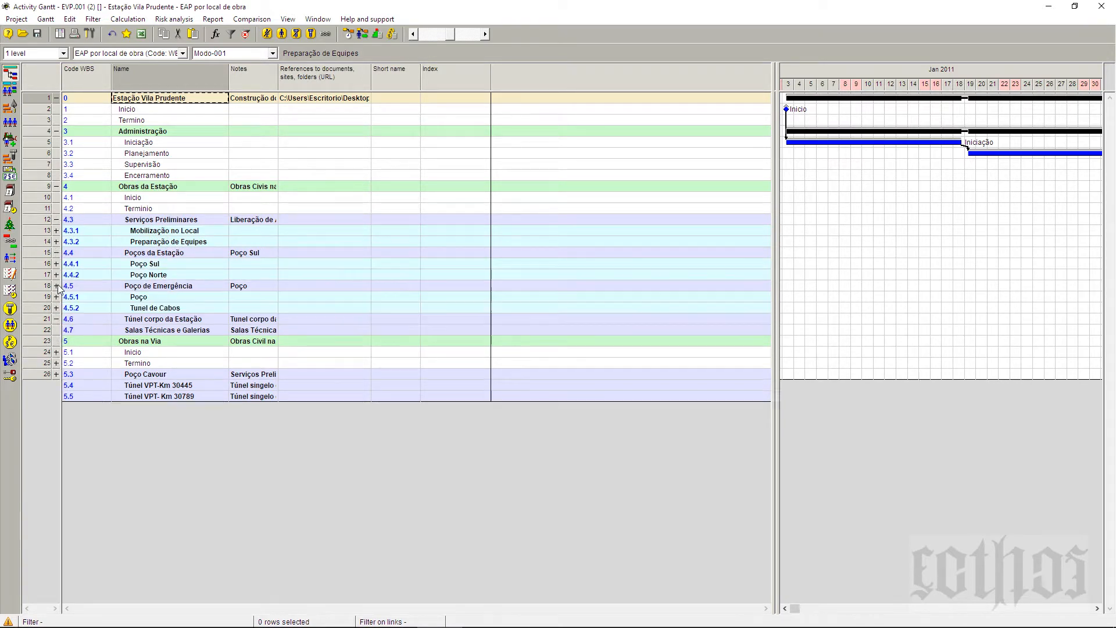
{"action": "left_click", "coordinate": [56, 319]}
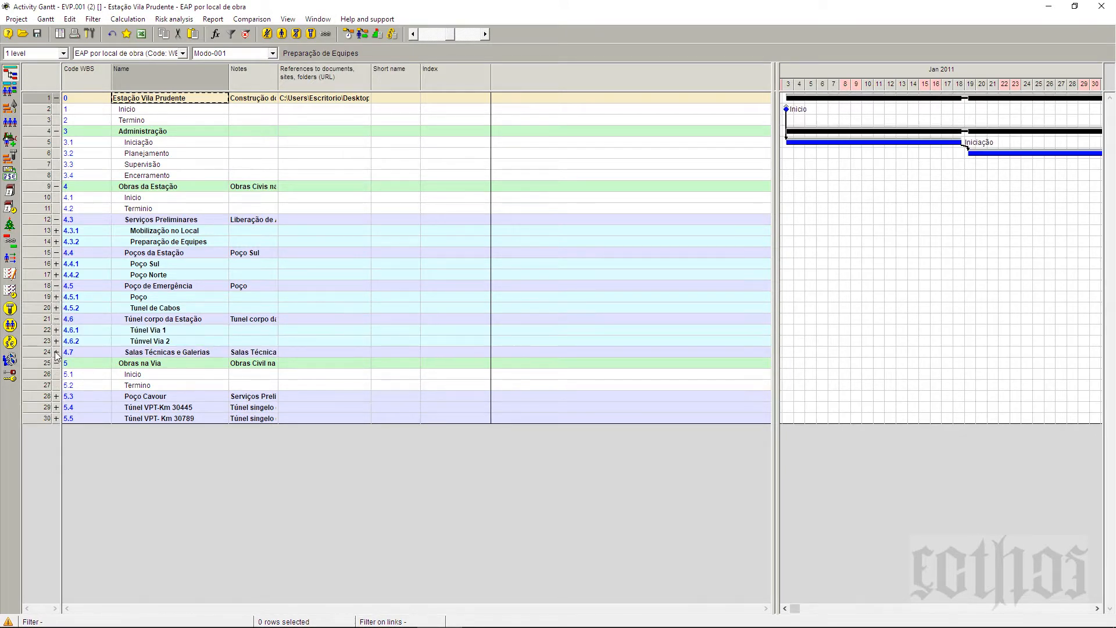
{"action": "left_click", "coordinate": [57, 352]}
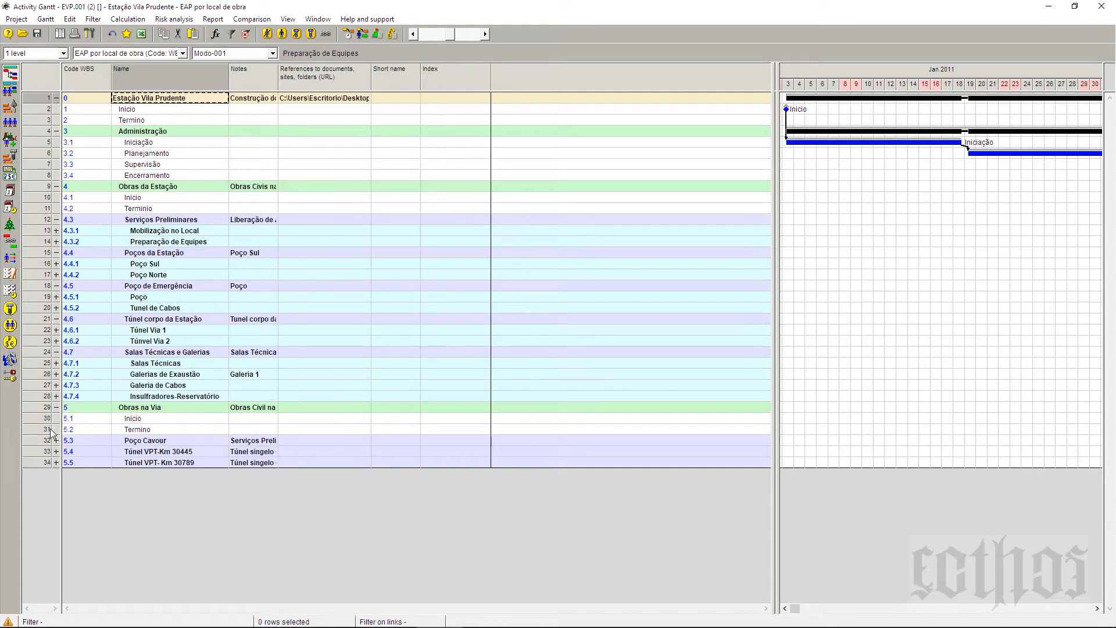
{"action": "left_click", "coordinate": [56, 464]}
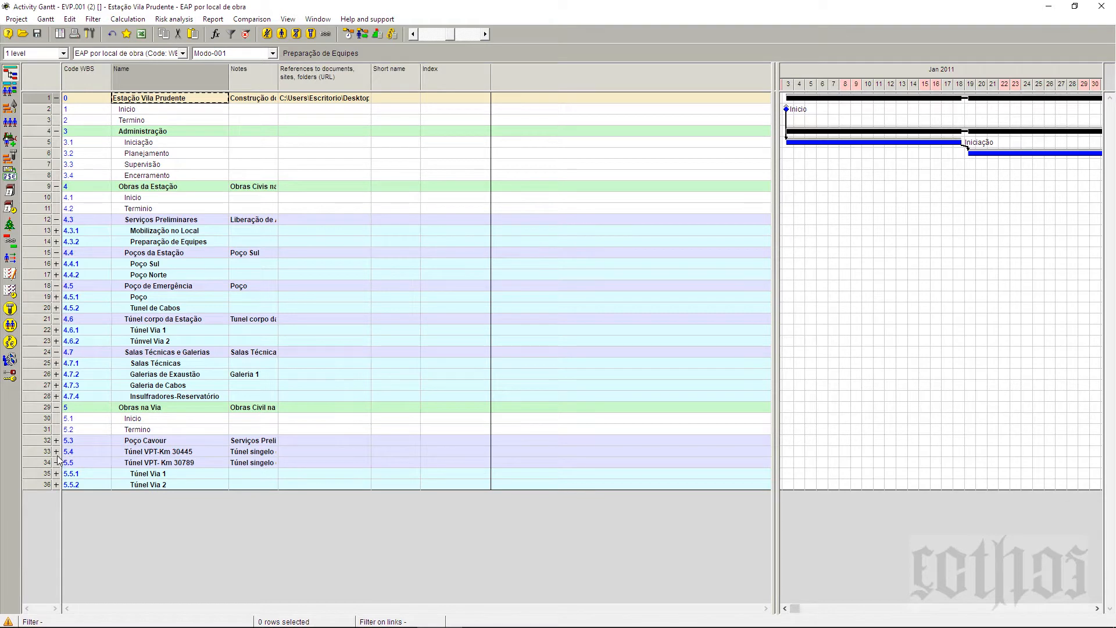
Step: Hide activities and milestones in the Gantt diagram setup so only phases are listed
{"action": "left_click", "coordinate": [43, 21]}
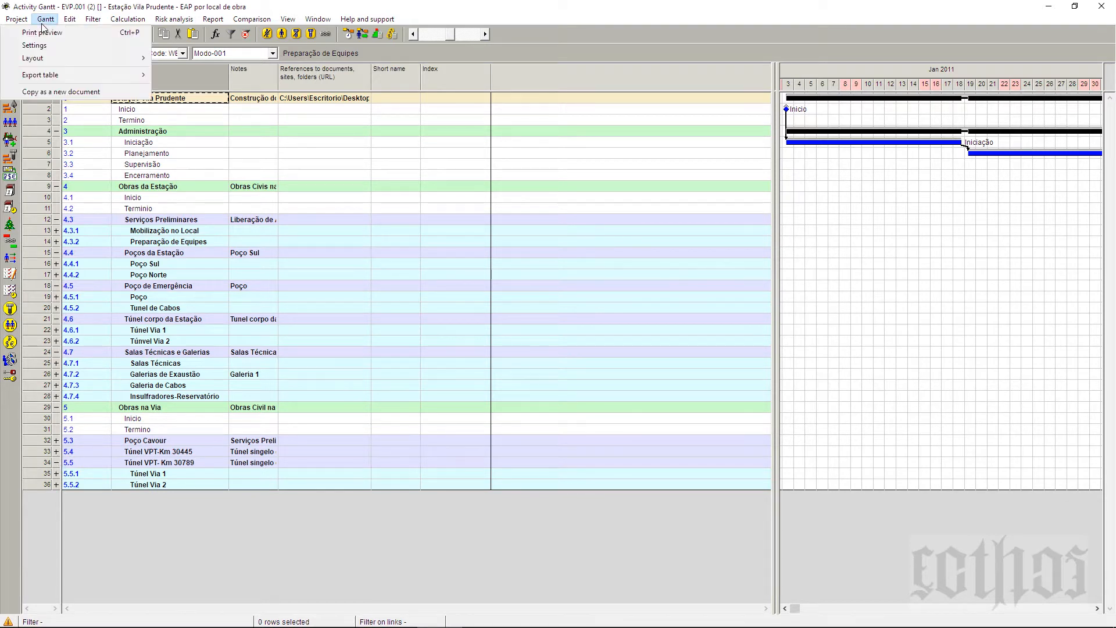
{"action": "left_click", "coordinate": [45, 45]}
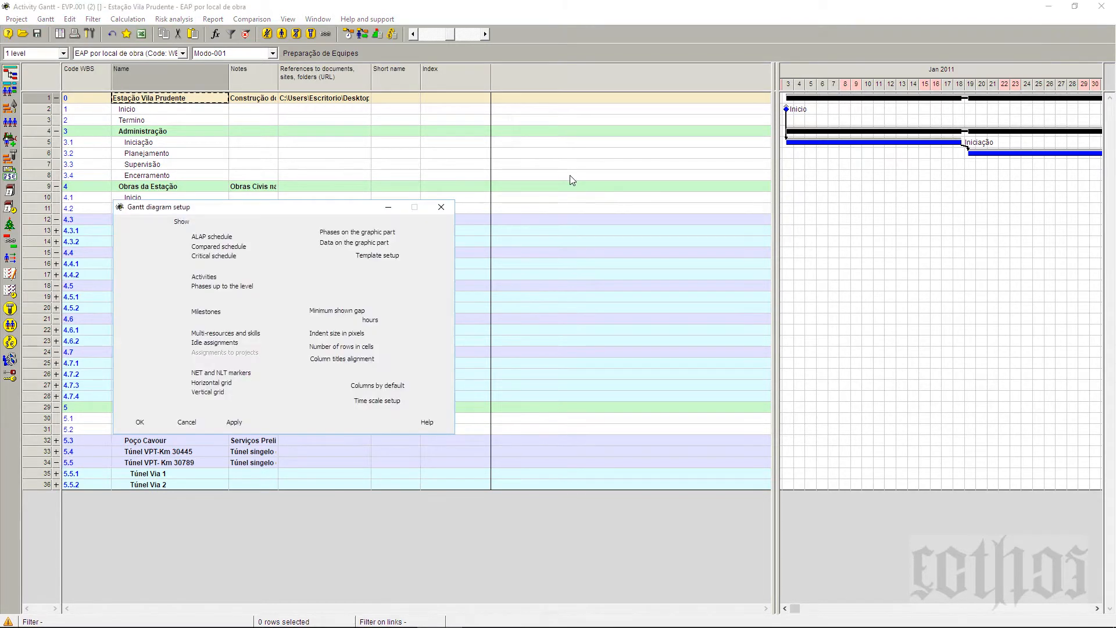
{"action": "left_click_drag", "start_coordinate": [372, 210], "coordinate": [634, 182]}
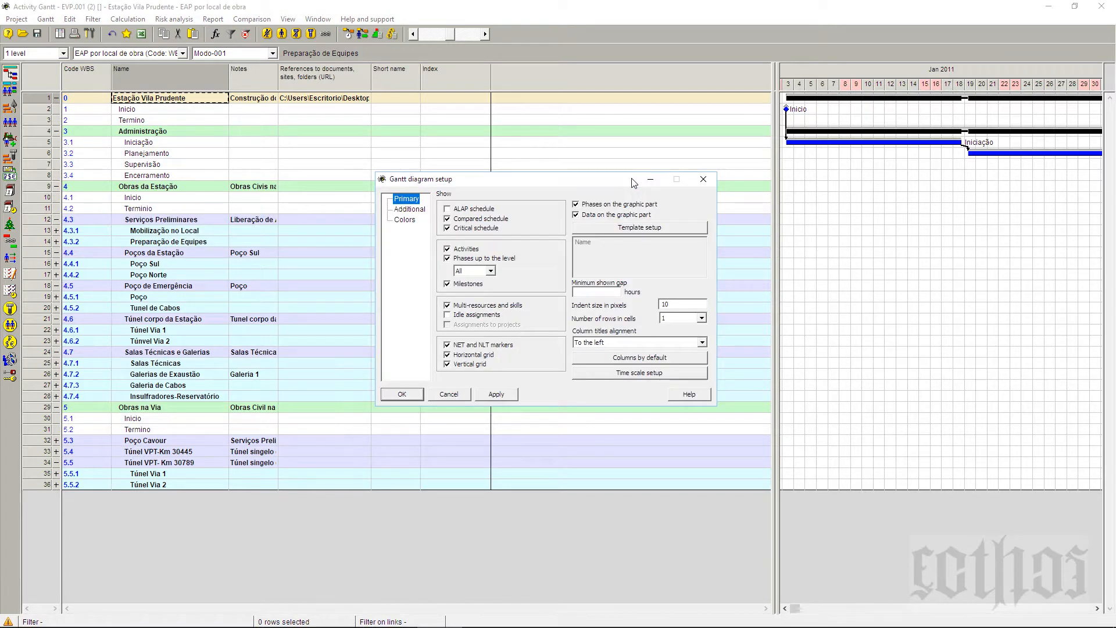
{"action": "left_click", "coordinate": [462, 250]}
{"action": "left_click", "coordinate": [450, 284]}
{"action": "left_click", "coordinate": [416, 396]}
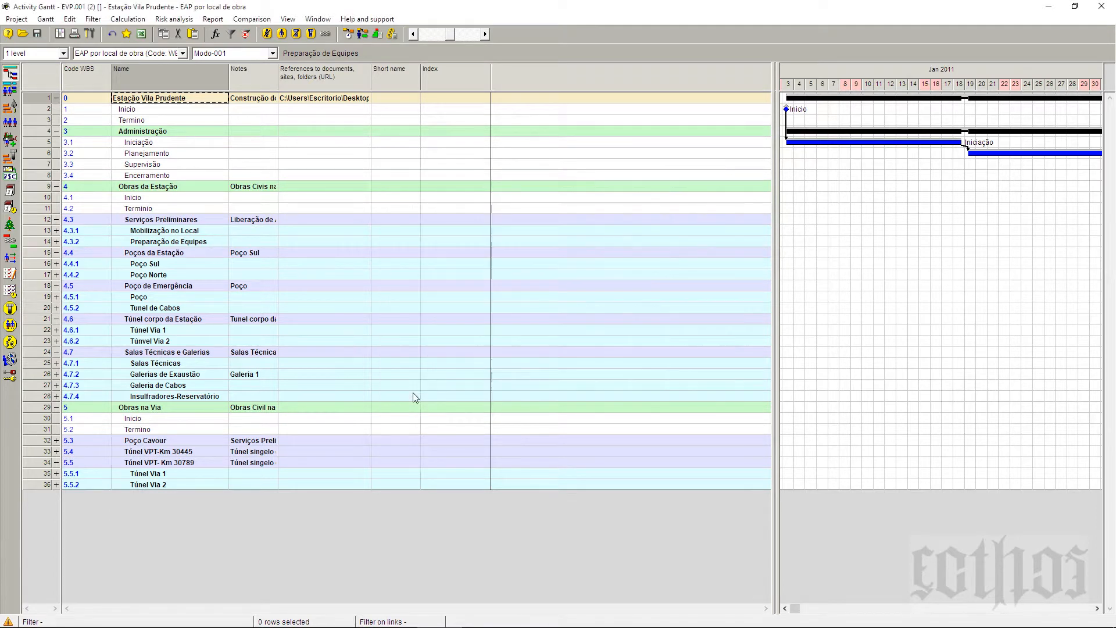
Step: Expand the WBS to 10 levels and enlarge the table area until it covers the Gantt chart
{"action": "left_click", "coordinate": [54, 56]}
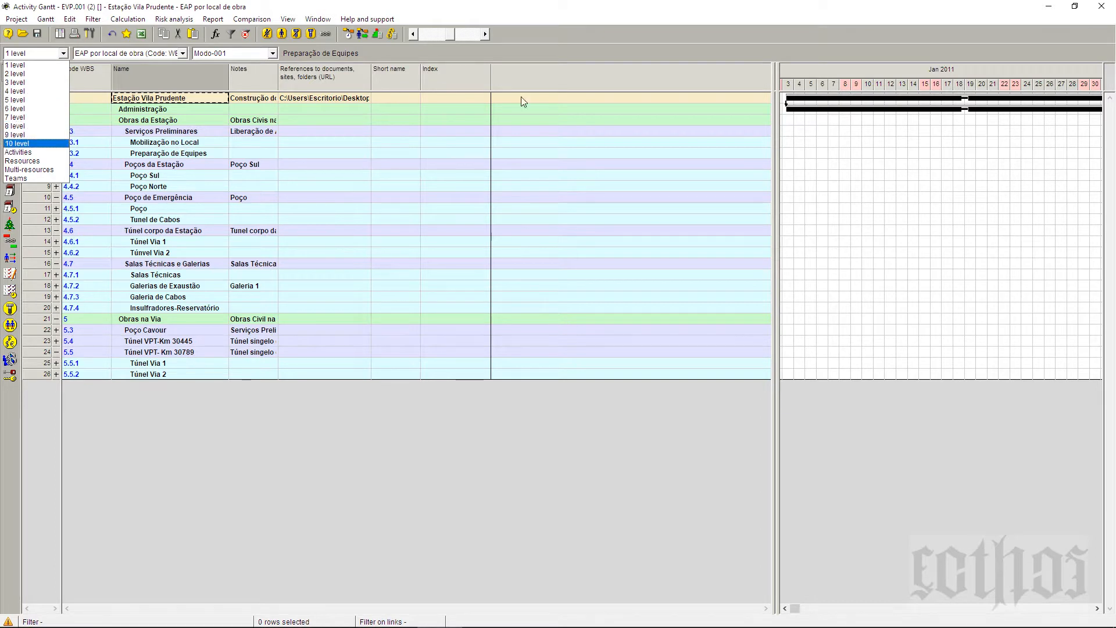
{"action": "key", "text": "Return"}
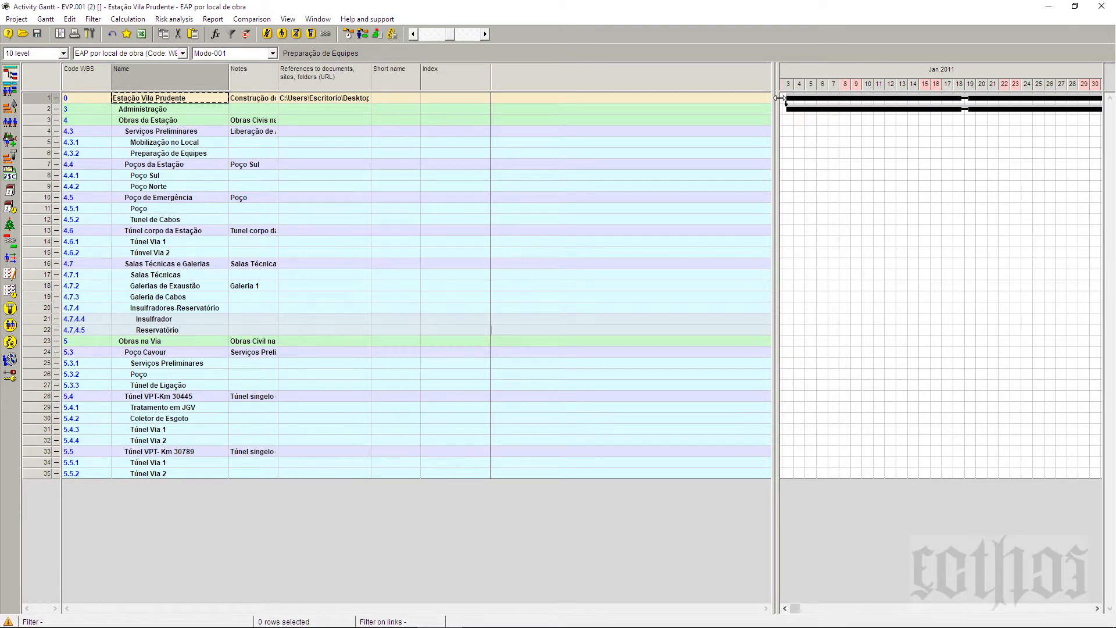
{"action": "left_click_drag", "start_coordinate": [778, 102], "coordinate": [1100, 136]}
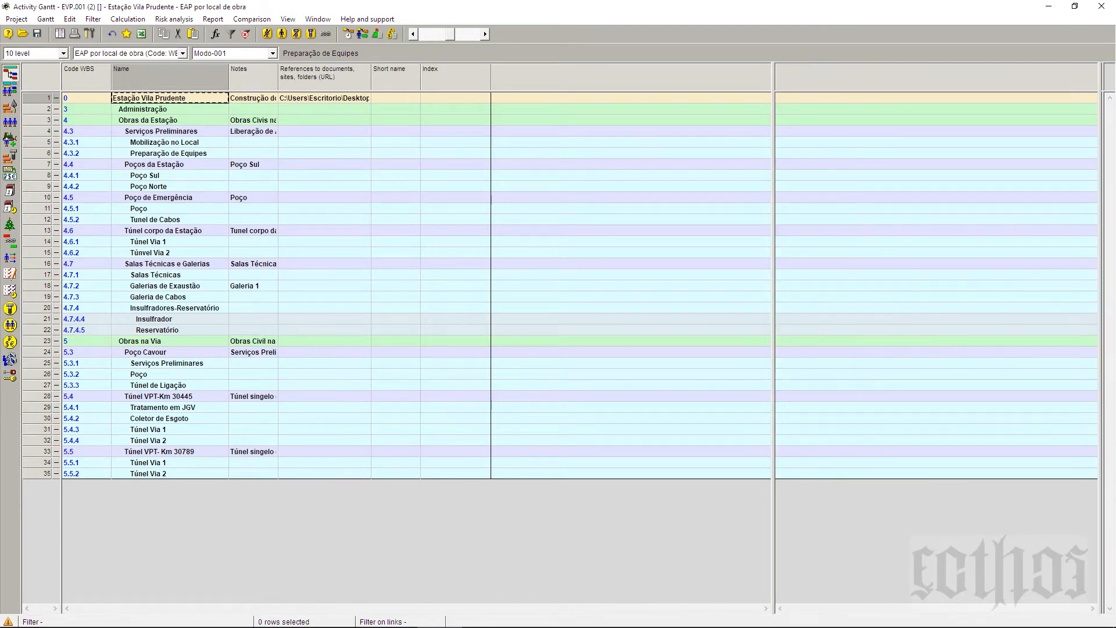
{"action": "left_click_drag", "start_coordinate": [778, 164], "coordinate": [767, 165]}
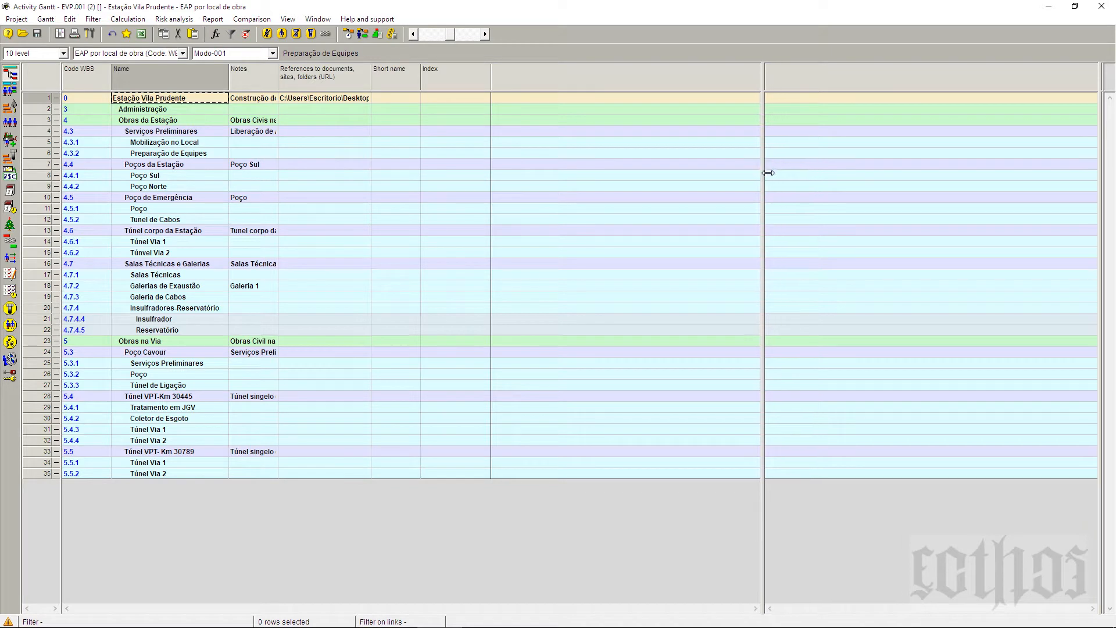
Step: Save the current layout in Modo-001 and reapply that view mode
{"action": "left_click", "coordinate": [47, 20]}
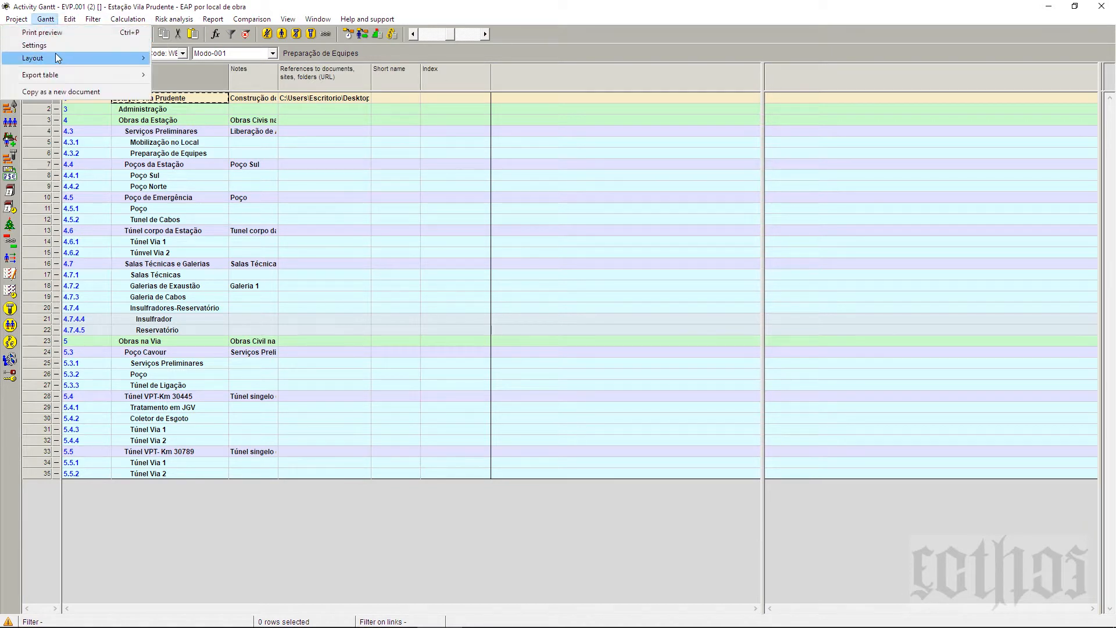
{"action": "mouse_move", "coordinate": [55, 56]}
{"action": "left_click", "coordinate": [240, 84]}
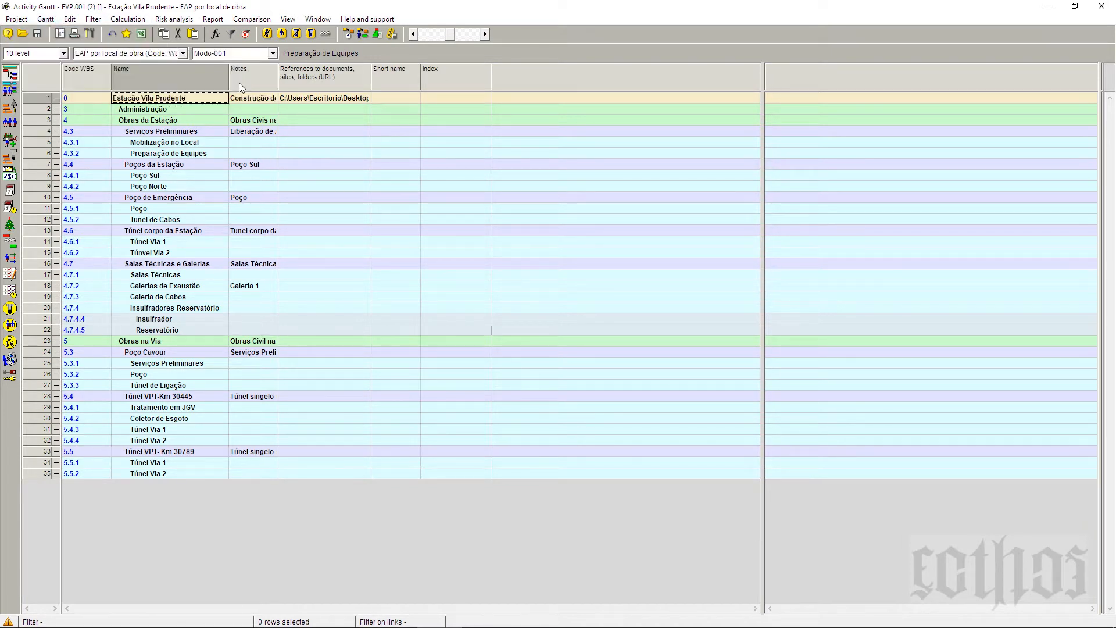
{"action": "left_click", "coordinate": [246, 51]}
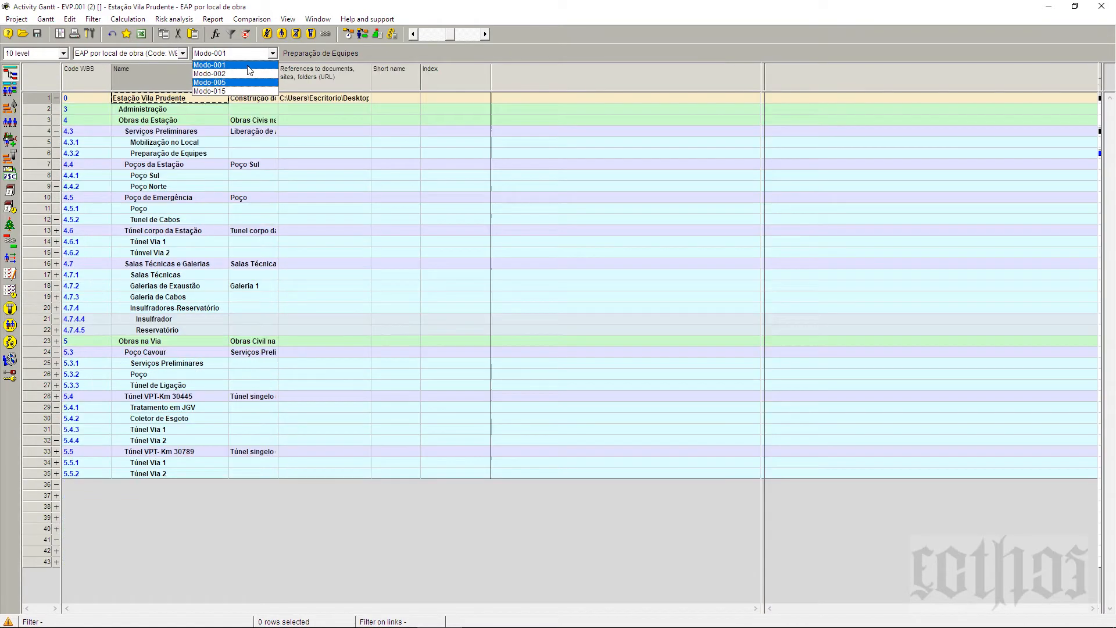
{"action": "left_click", "coordinate": [249, 66]}
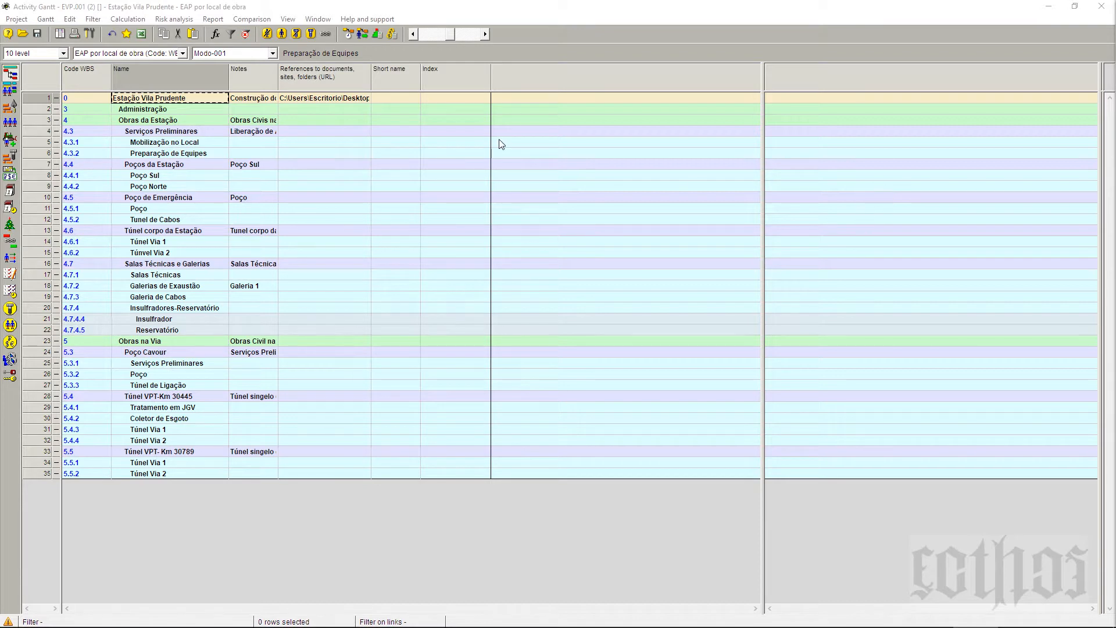
Step: Check the available WBS structures, review the Modo-002, Modo-005 and Modo-015 views, and return to Modo-001
{"action": "left_click", "coordinate": [141, 54]}
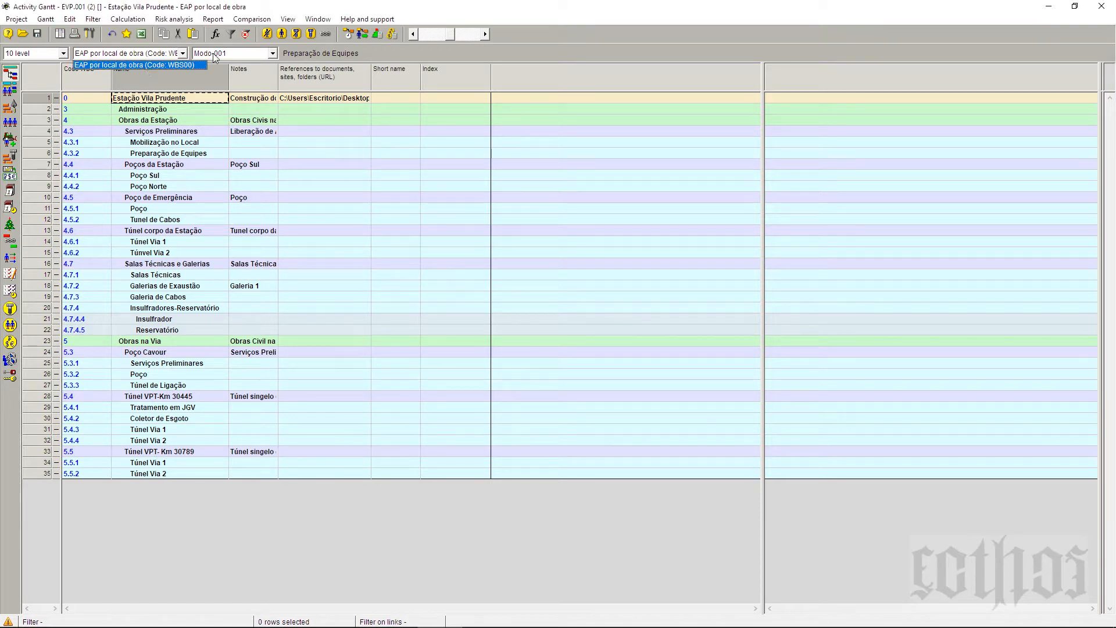
{"action": "left_click", "coordinate": [183, 55]}
{"action": "left_click", "coordinate": [212, 55]}
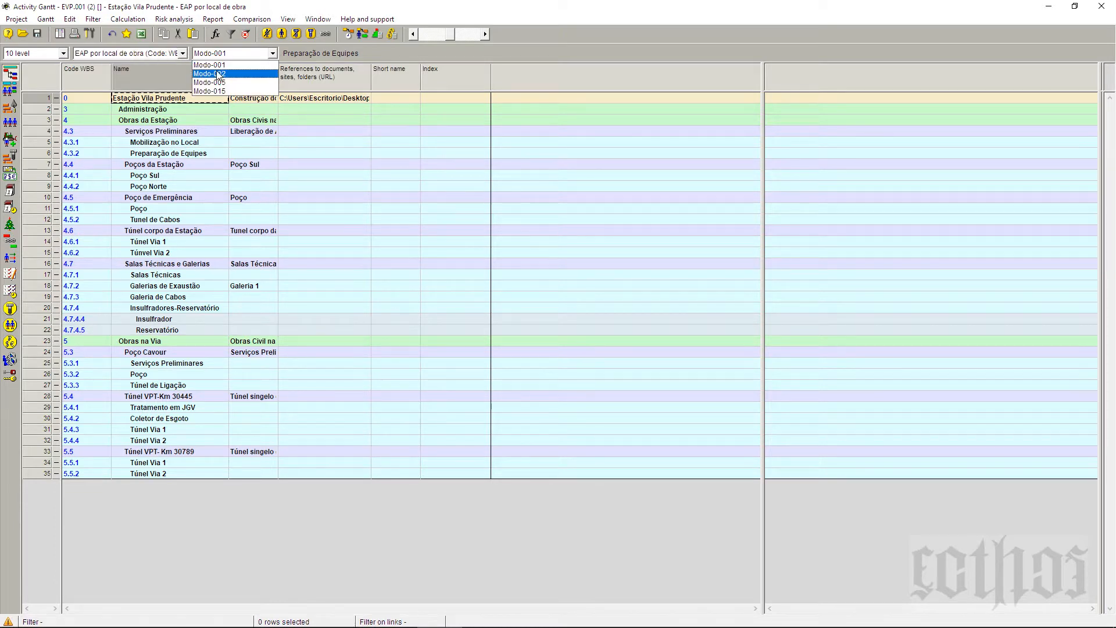
{"action": "left_click", "coordinate": [209, 73]}
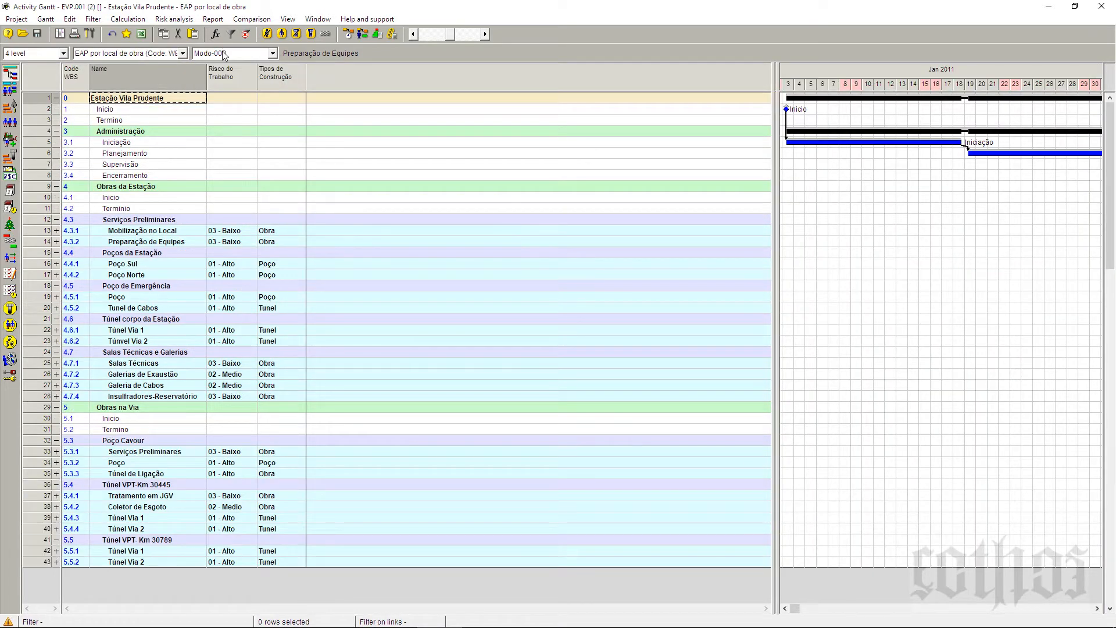
{"action": "left_click", "coordinate": [224, 54]}
{"action": "left_click", "coordinate": [228, 82]}
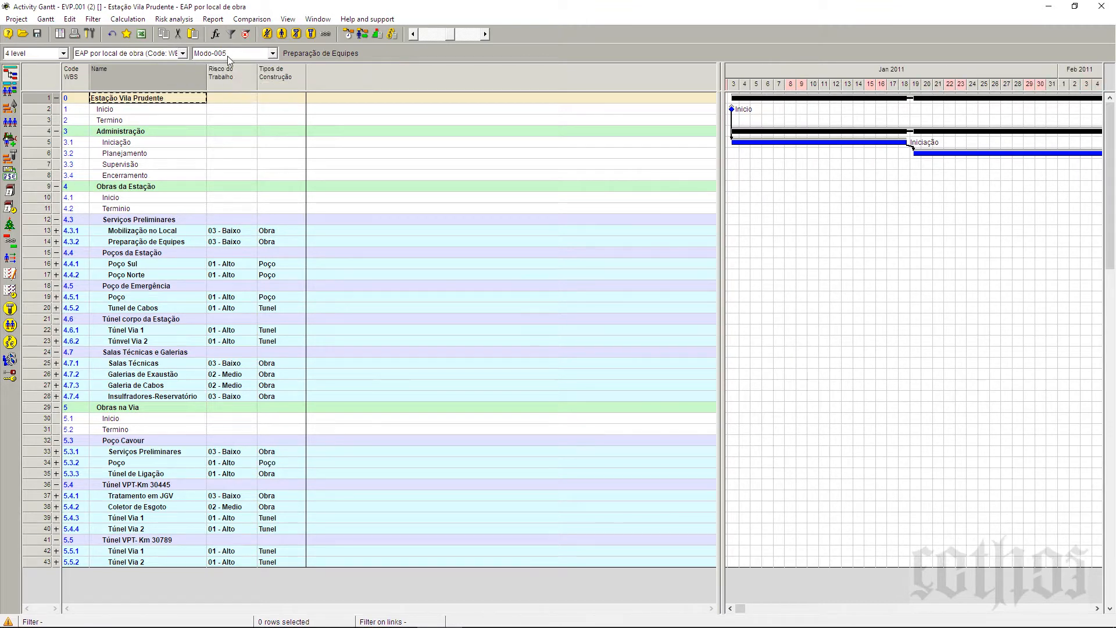
{"action": "left_click", "coordinate": [228, 54]}
{"action": "left_click", "coordinate": [230, 89]}
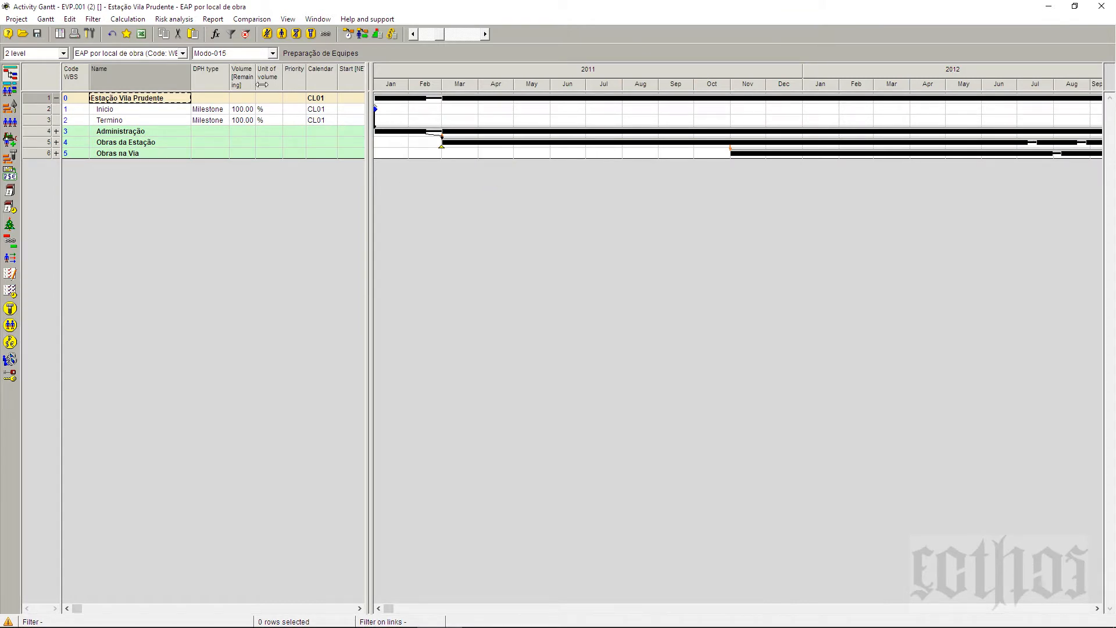
{"action": "left_click", "coordinate": [226, 54]}
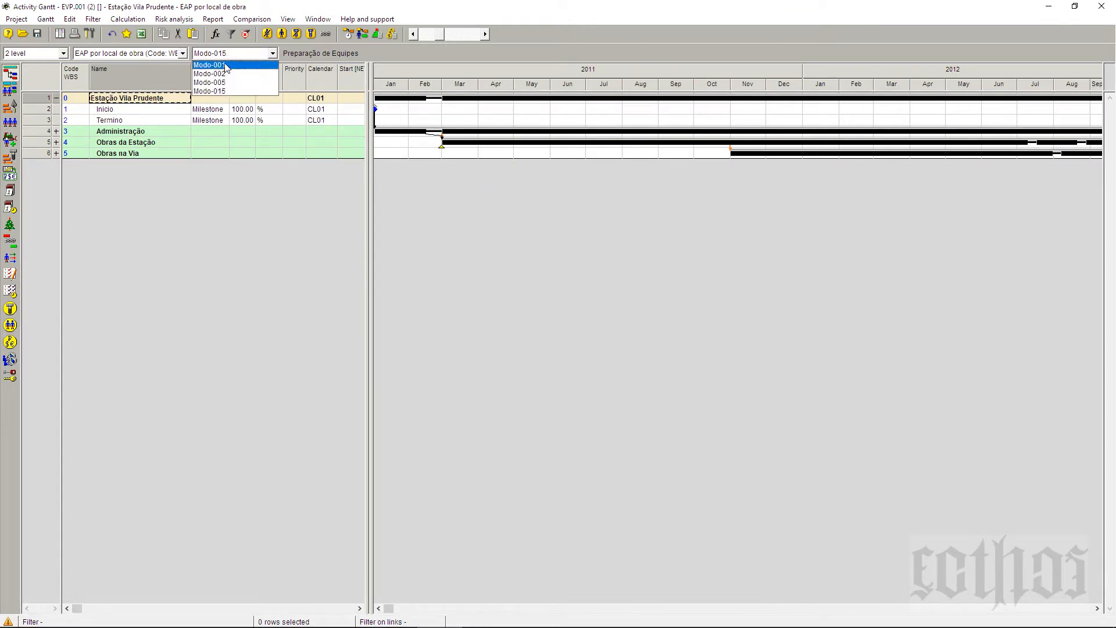
{"action": "left_click", "coordinate": [226, 65]}
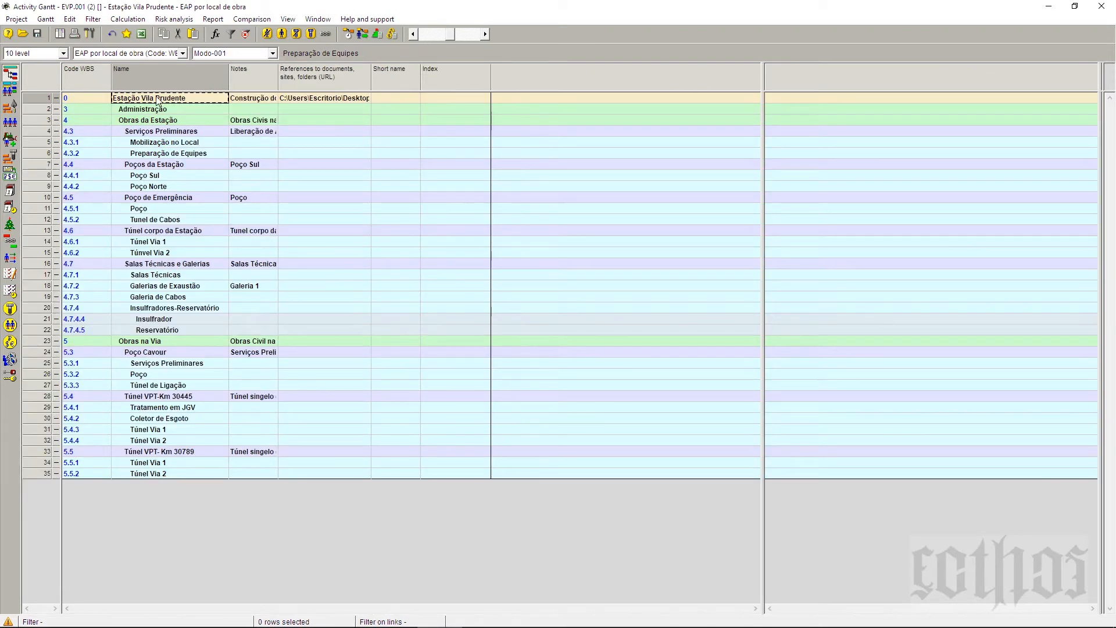
{"action": "left_click", "coordinate": [50, 19]}
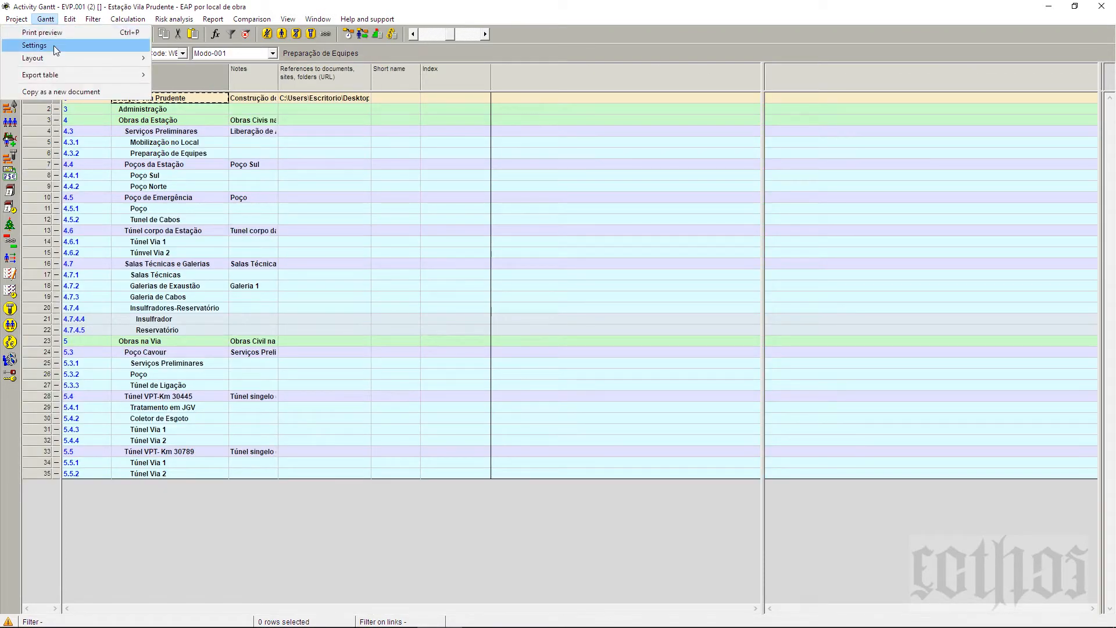
{"action": "left_click", "coordinate": [289, 153]}
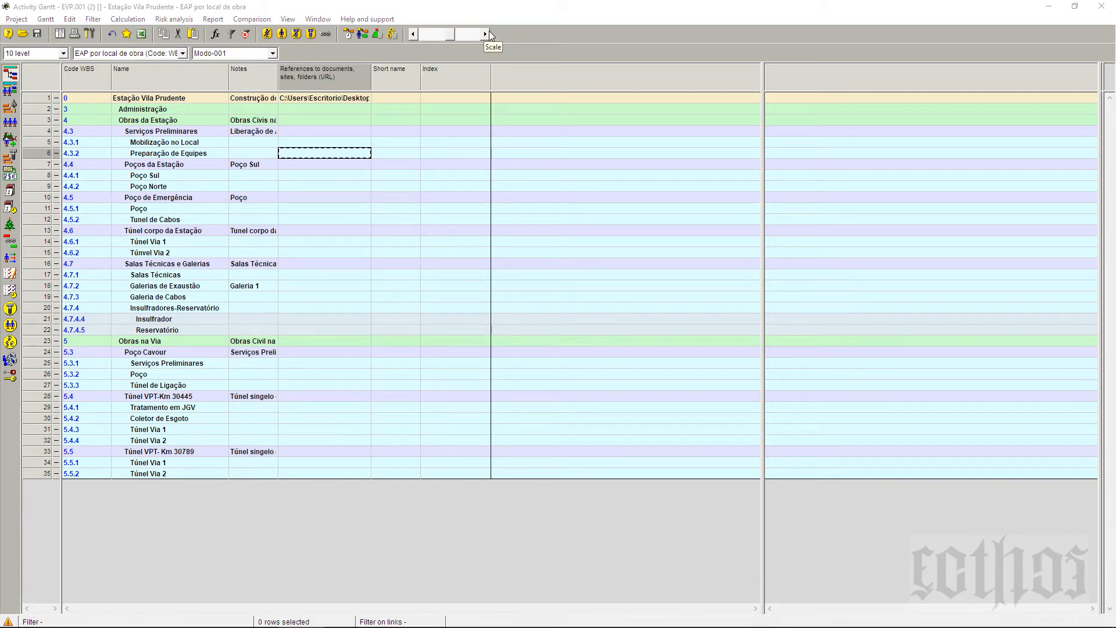
Step: Consult the study booklet's tables on page 16 that classify the work packages by risk level and construction type
{"action": "left_click_drag", "start_coordinate": [1115, 75], "coordinate": [743, 97]}
{"action": "scroll", "coordinate": [716, 317], "scroll_direction": "up", "scroll_amount": 2}
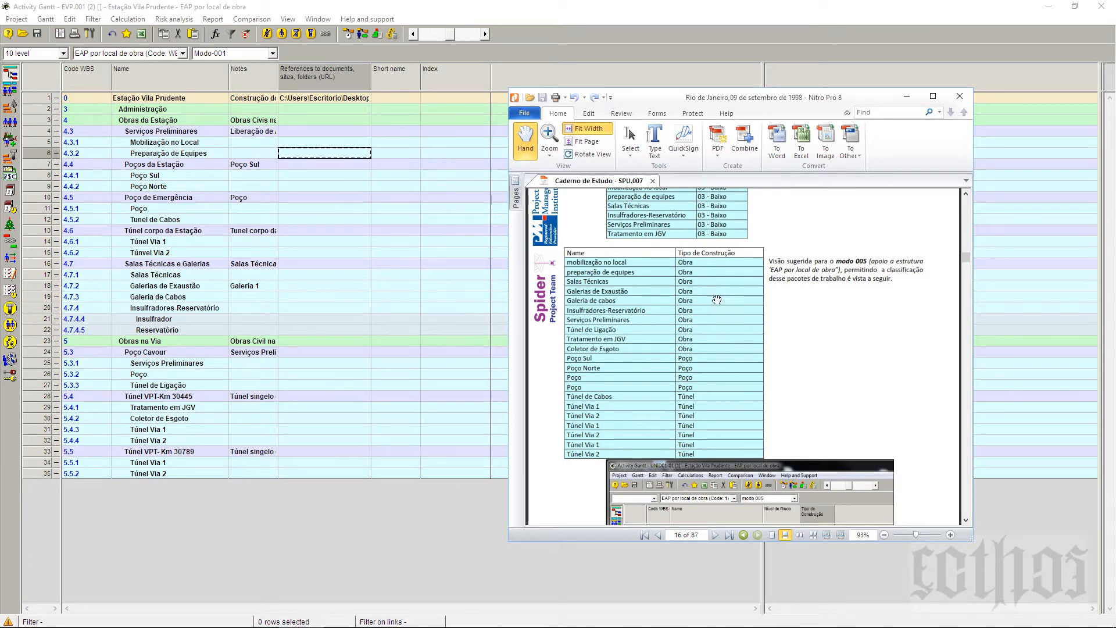
{"action": "scroll", "coordinate": [716, 272], "scroll_direction": "up", "scroll_amount": 3}
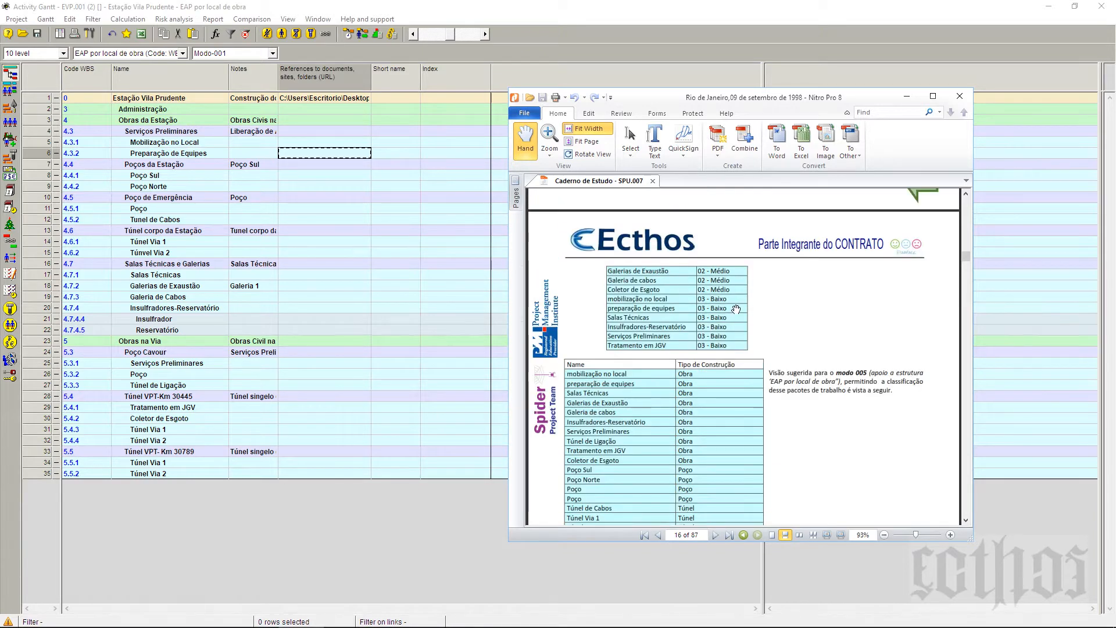
{"action": "scroll", "coordinate": [736, 308], "scroll_direction": "up", "scroll_amount": 6}
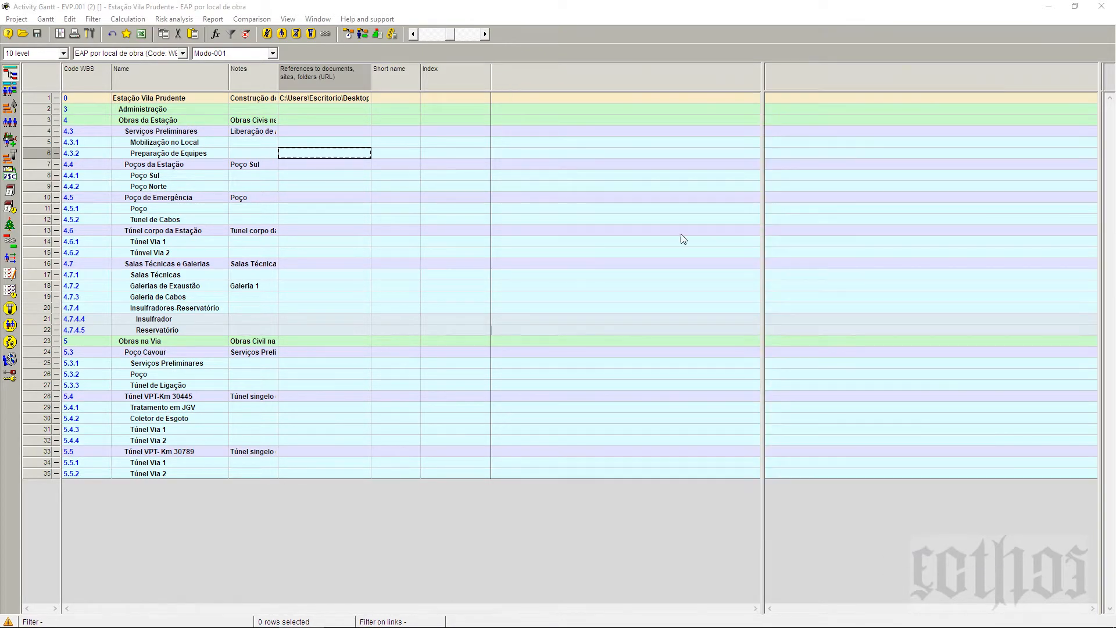
Step: Check the user-defined fields available for the table, including Tipos de Construção, without adding any, and apply the Modo-002 view
{"action": "right_click", "coordinate": [330, 71]}
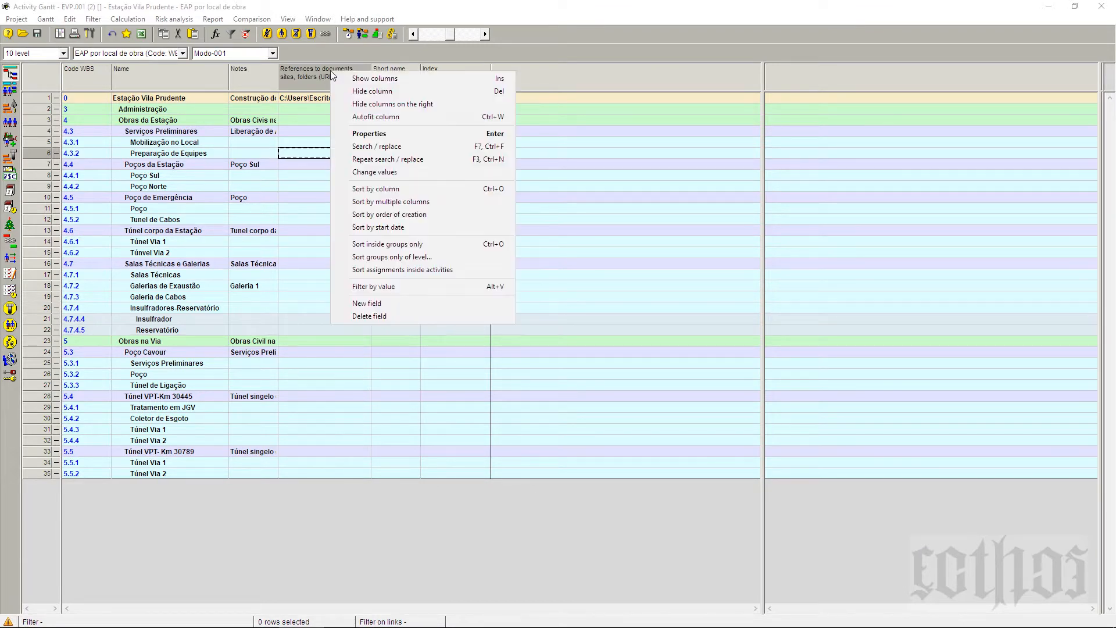
{"action": "left_click", "coordinate": [349, 80]}
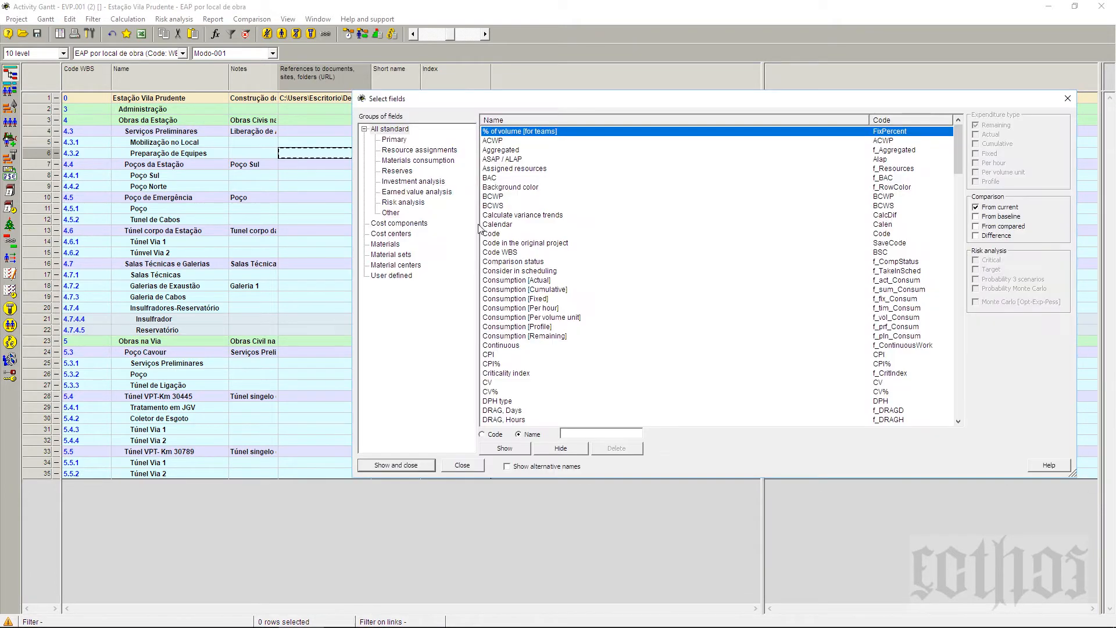
{"action": "left_click", "coordinate": [393, 276]}
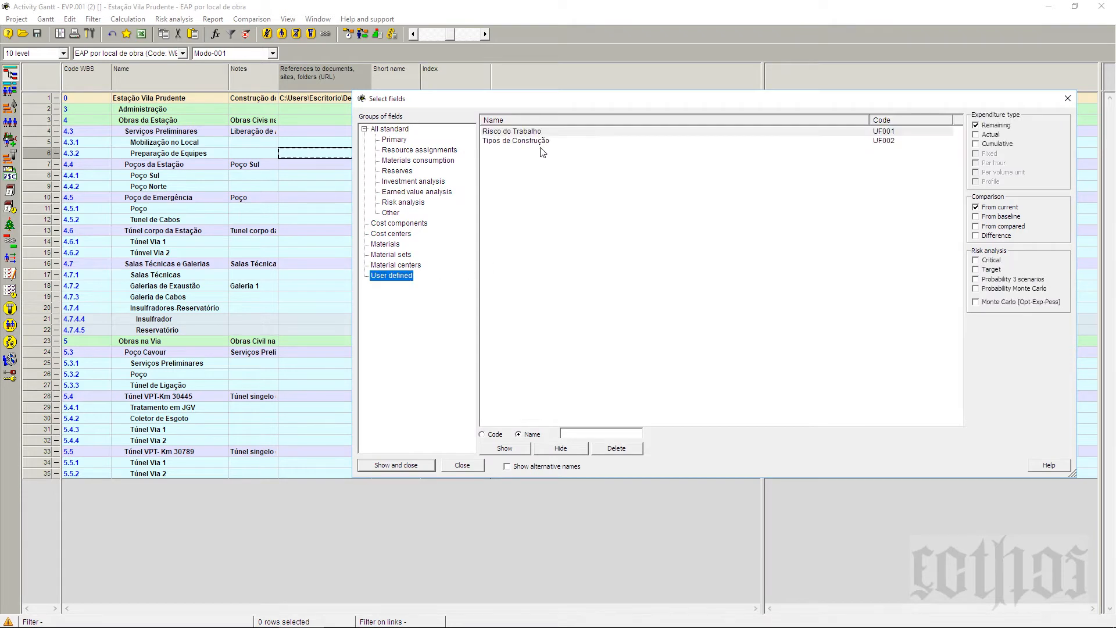
{"action": "left_click", "coordinate": [528, 142]}
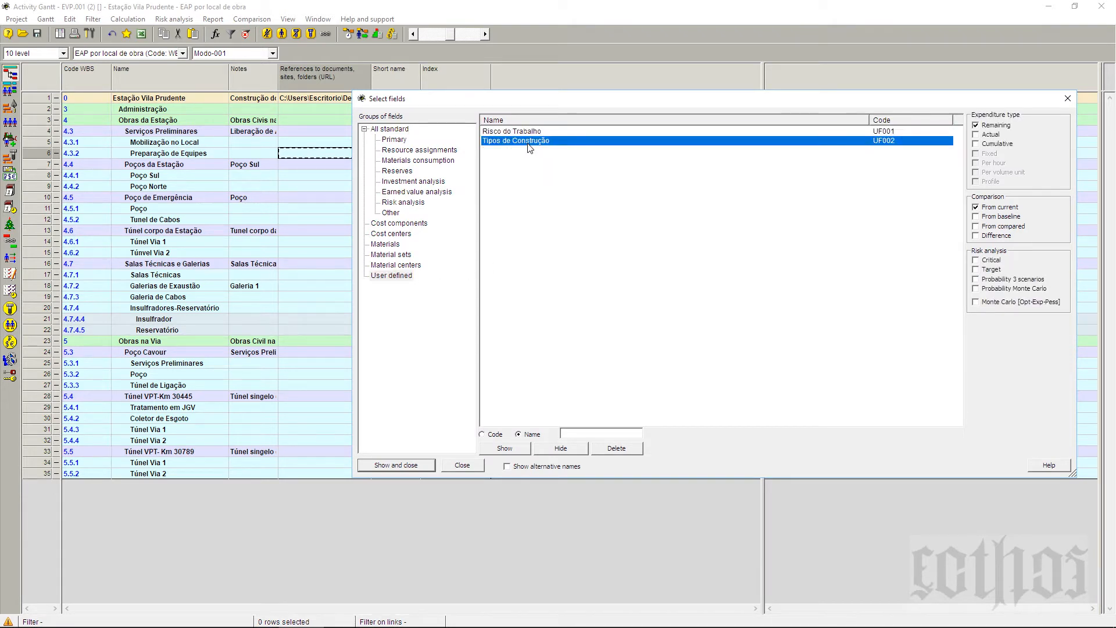
{"action": "left_click", "coordinate": [1067, 98]}
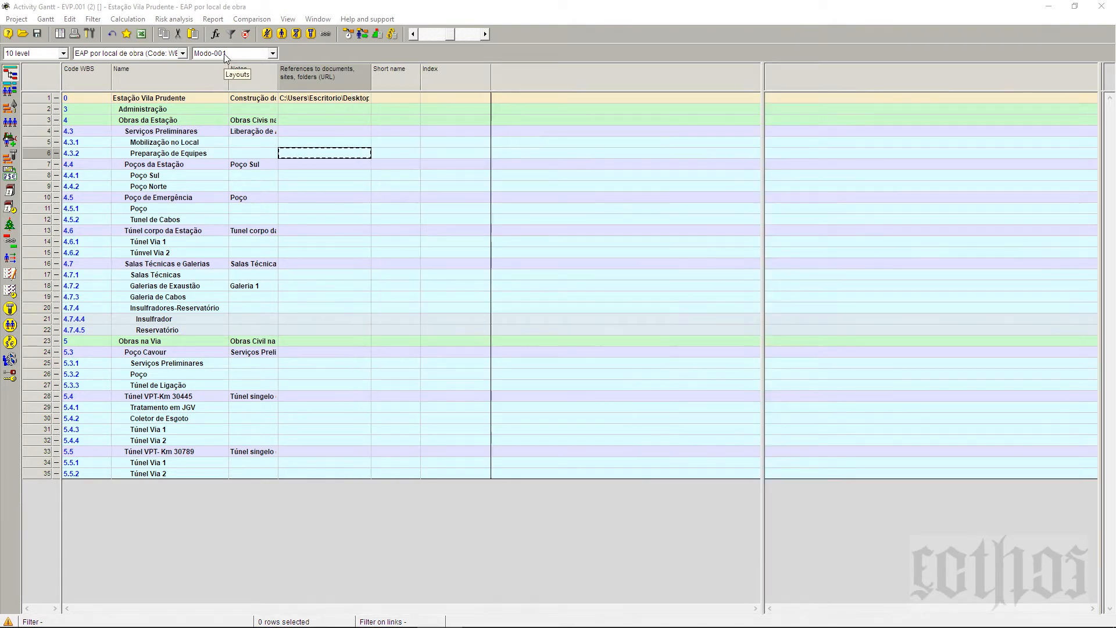
{"action": "left_click", "coordinate": [241, 53]}
{"action": "left_click", "coordinate": [230, 74]}
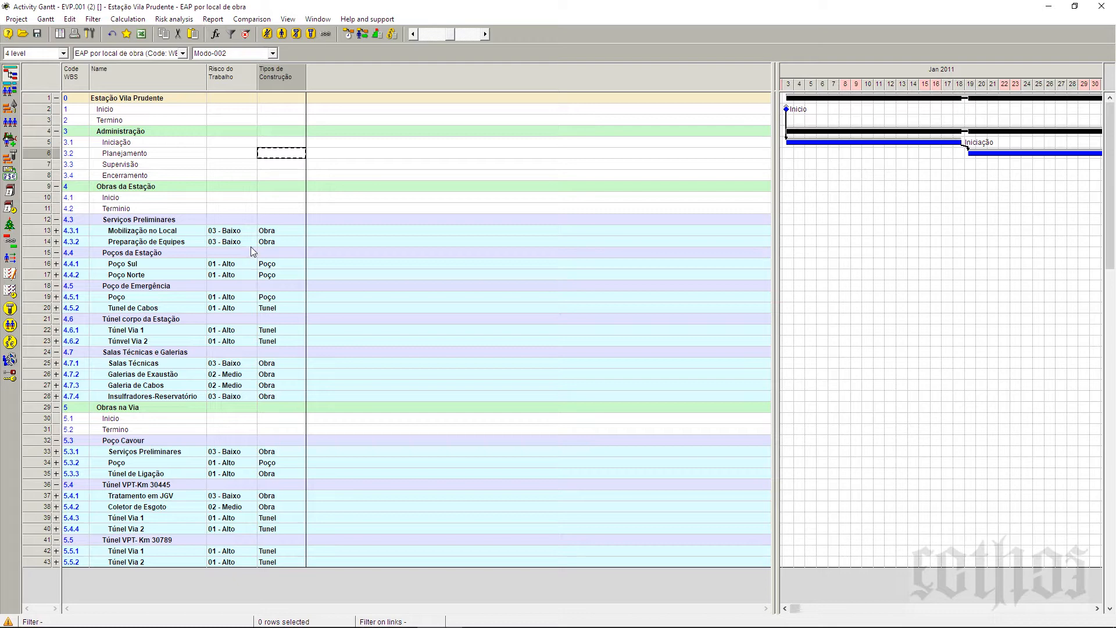
Step: Start creating a WBS by codes from the EAP por local de obra structure, adding Risco do Trabalho and Tipos de Construção as code fields
{"action": "left_click", "coordinate": [16, 19]}
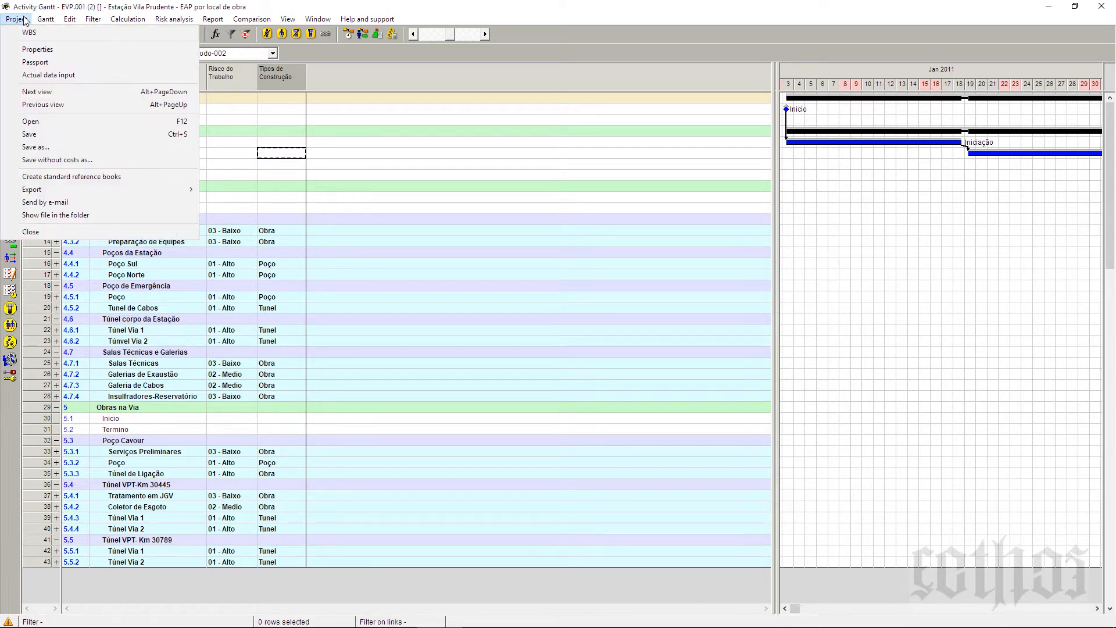
{"action": "left_click", "coordinate": [37, 38]}
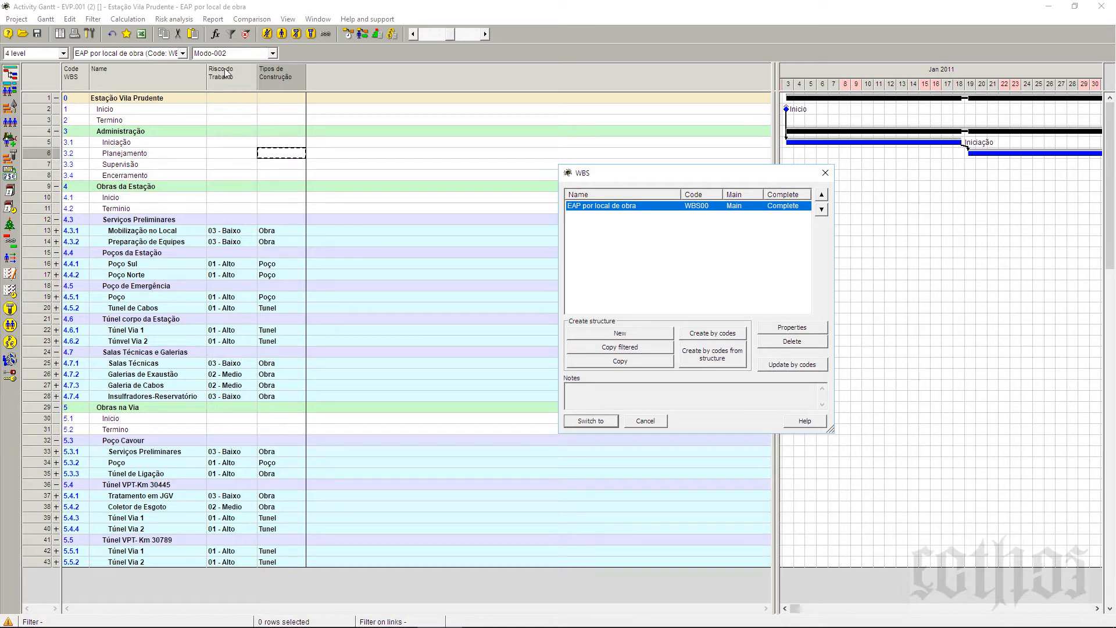
{"action": "left_click", "coordinate": [713, 364]}
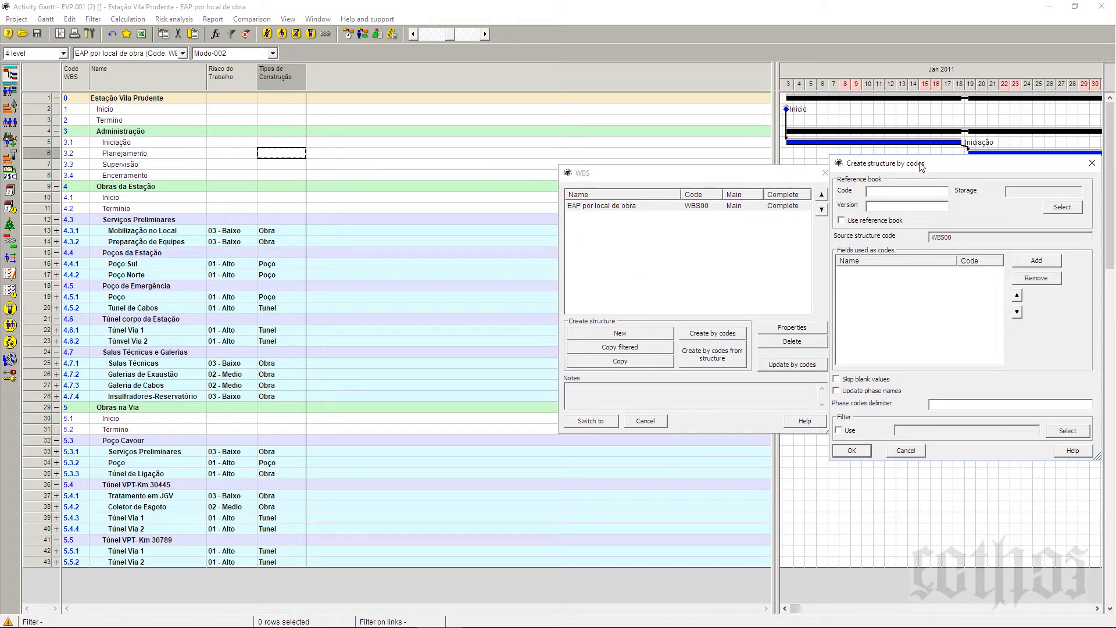
{"action": "left_click_drag", "start_coordinate": [919, 165], "coordinate": [463, 99]}
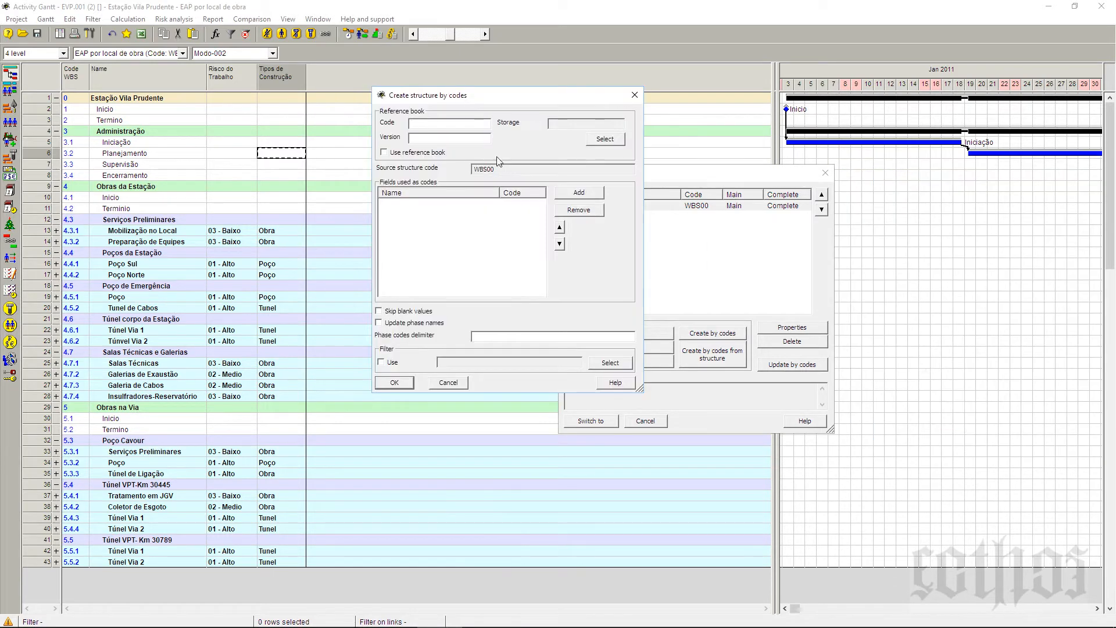
{"action": "left_click", "coordinate": [597, 198]}
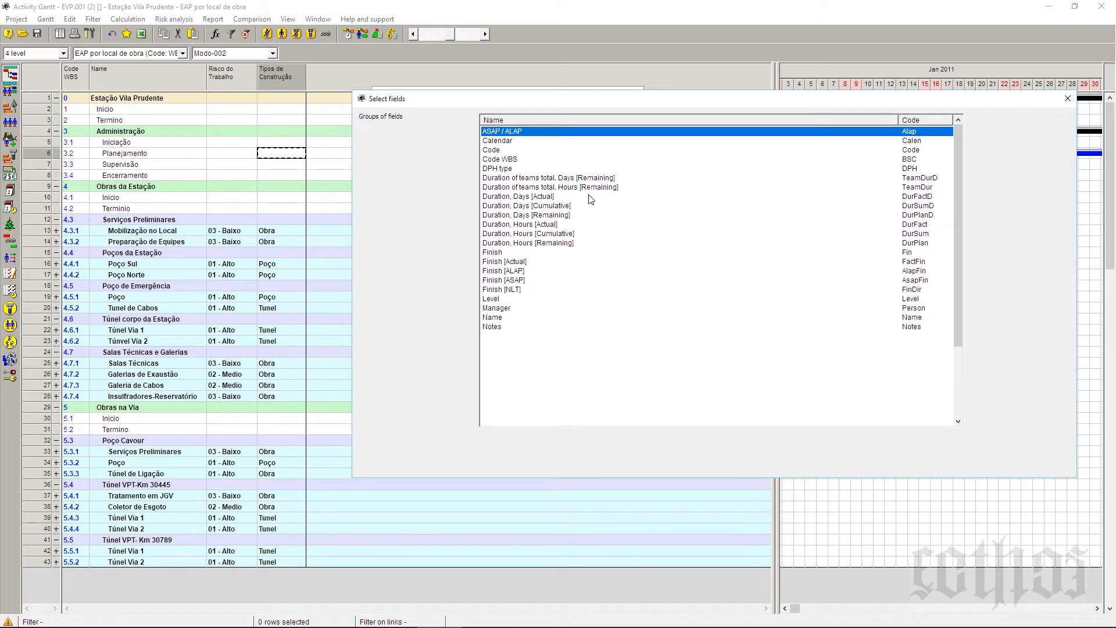
{"action": "left_click", "coordinate": [392, 275]}
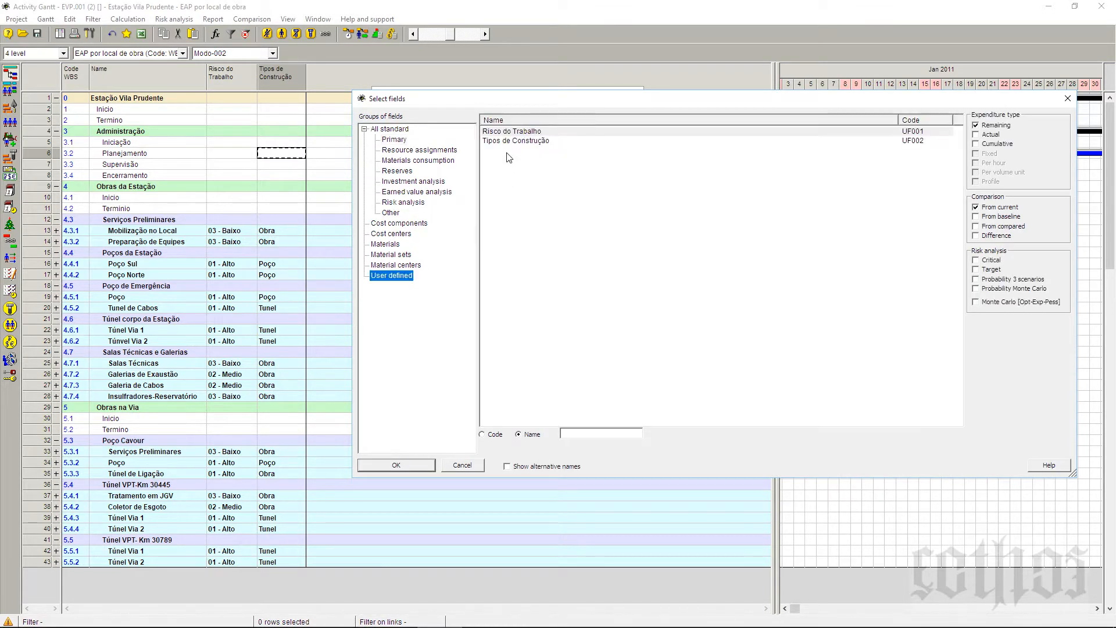
{"action": "left_click", "coordinate": [508, 142]}
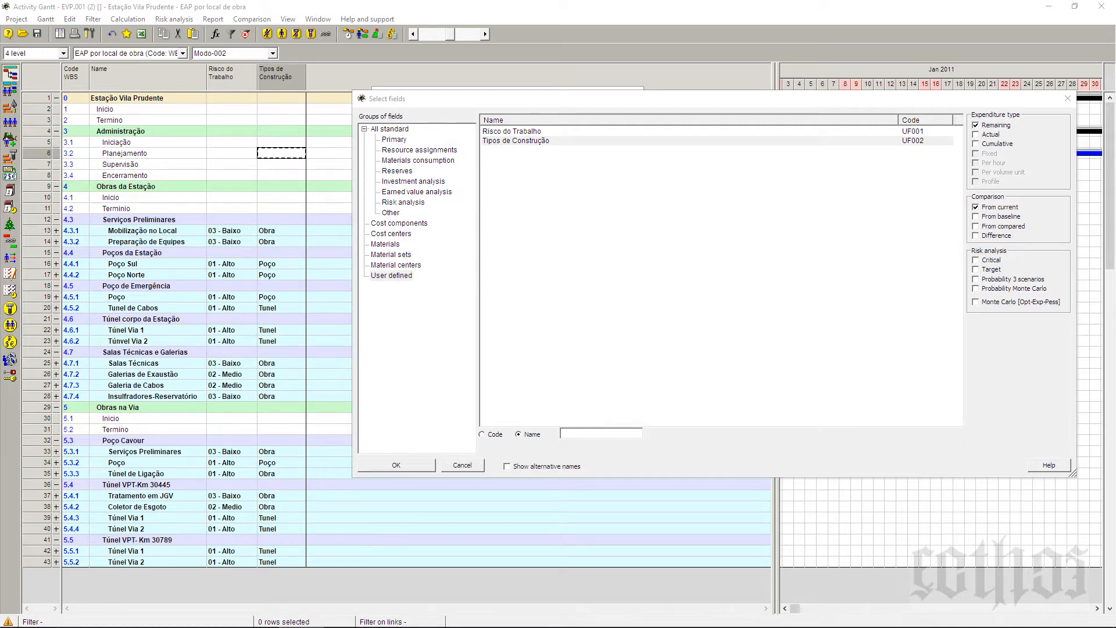
{"action": "left_click", "coordinate": [594, 132], "text": "ctrl"}
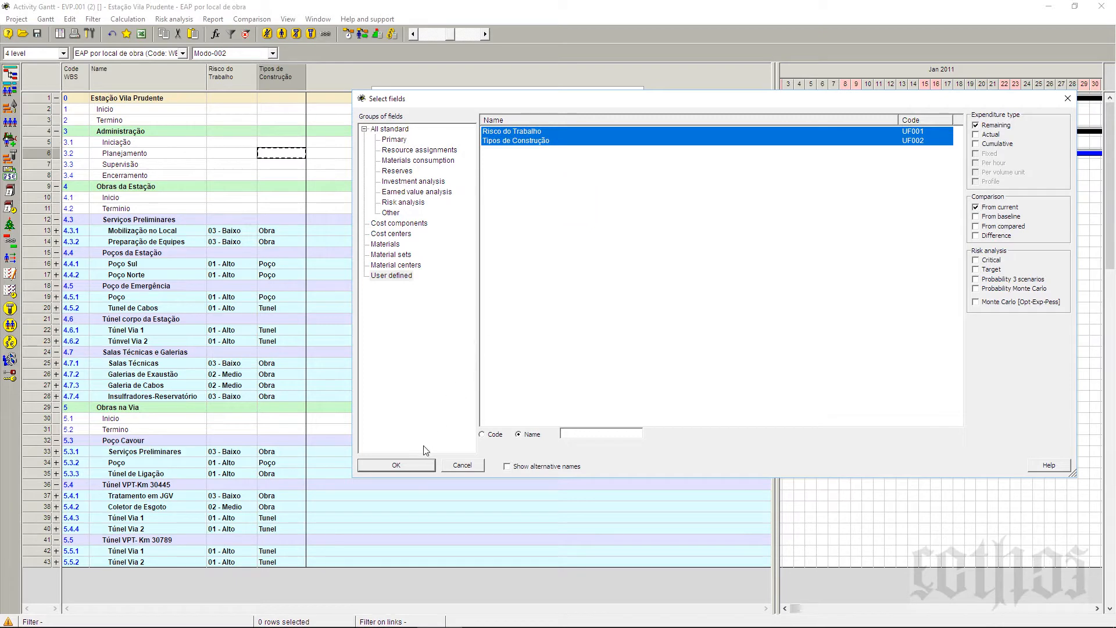
{"action": "left_click", "coordinate": [424, 466]}
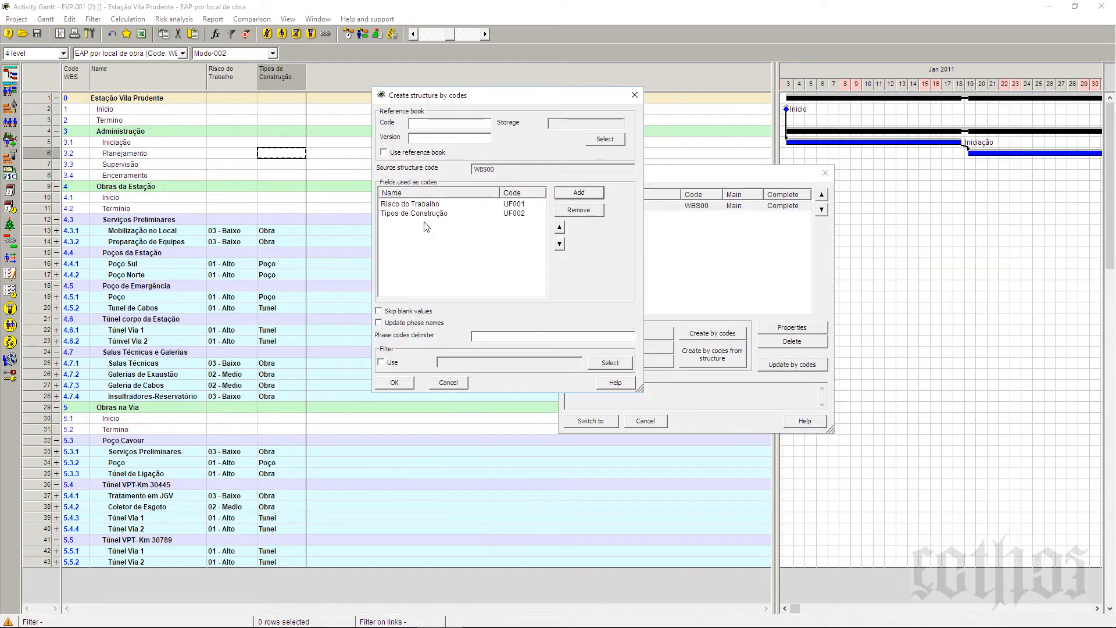
Step: Place Tipos de Construção ahead of Risco do Trabalho in the code order and generate the structure
{"action": "left_click", "coordinate": [425, 214]}
{"action": "left_click", "coordinate": [559, 228]}
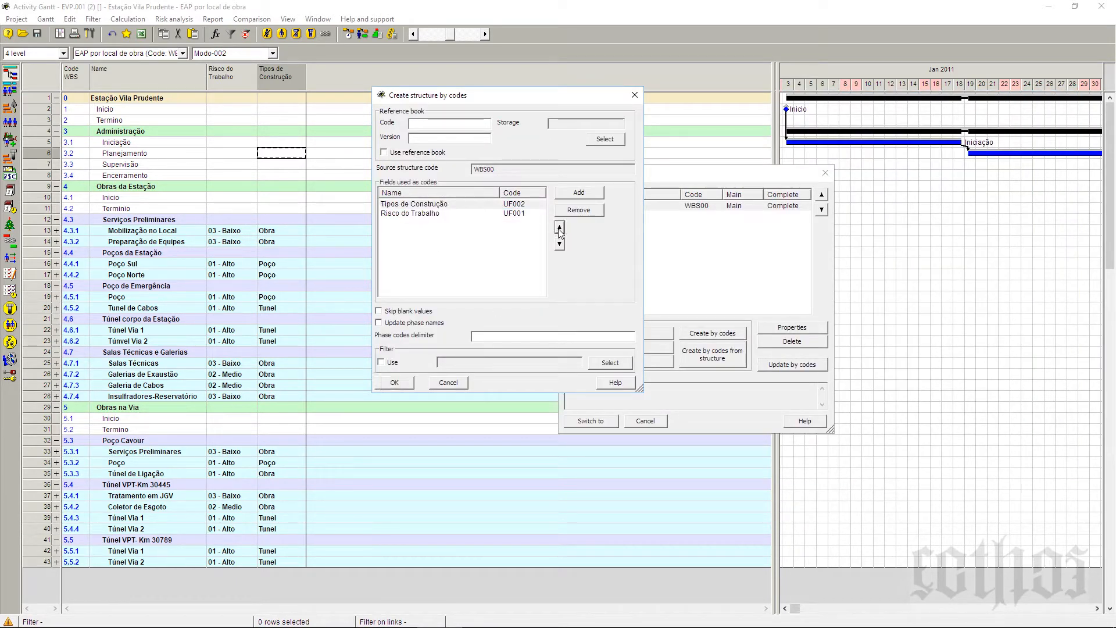
{"action": "left_click", "coordinate": [394, 382]}
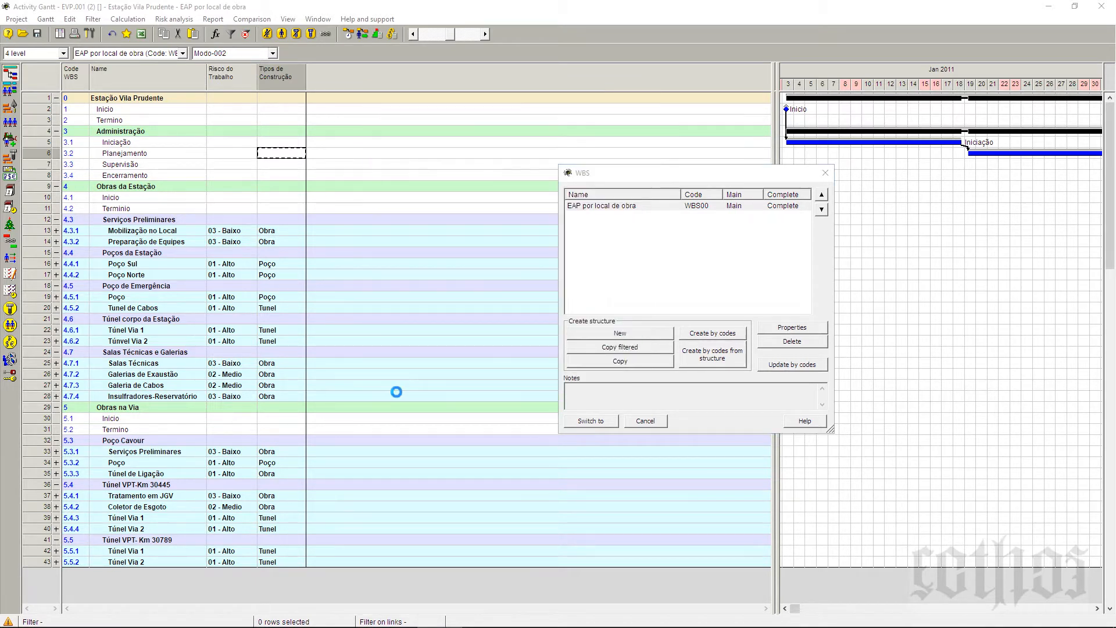
Step: Name the new structure "EAP por local x Risco", keep its default code and notes, and close the structure list
{"action": "left_click", "coordinate": [624, 360]}
{"action": "key", "text": "Tab"}
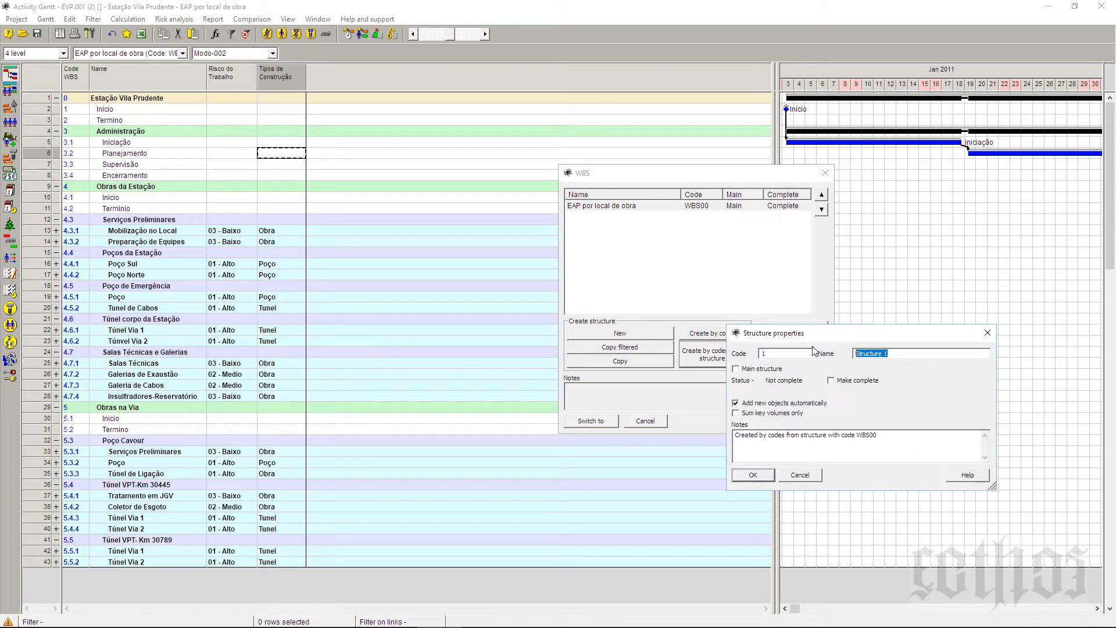
{"action": "type", "text": "Estrutura"}
{"action": "key", "text": "ctrl+a"}
{"action": "type", "text": "EAP por local x Risco"}
{"action": "left_click_drag", "start_coordinate": [897, 439], "coordinate": [732, 436]}
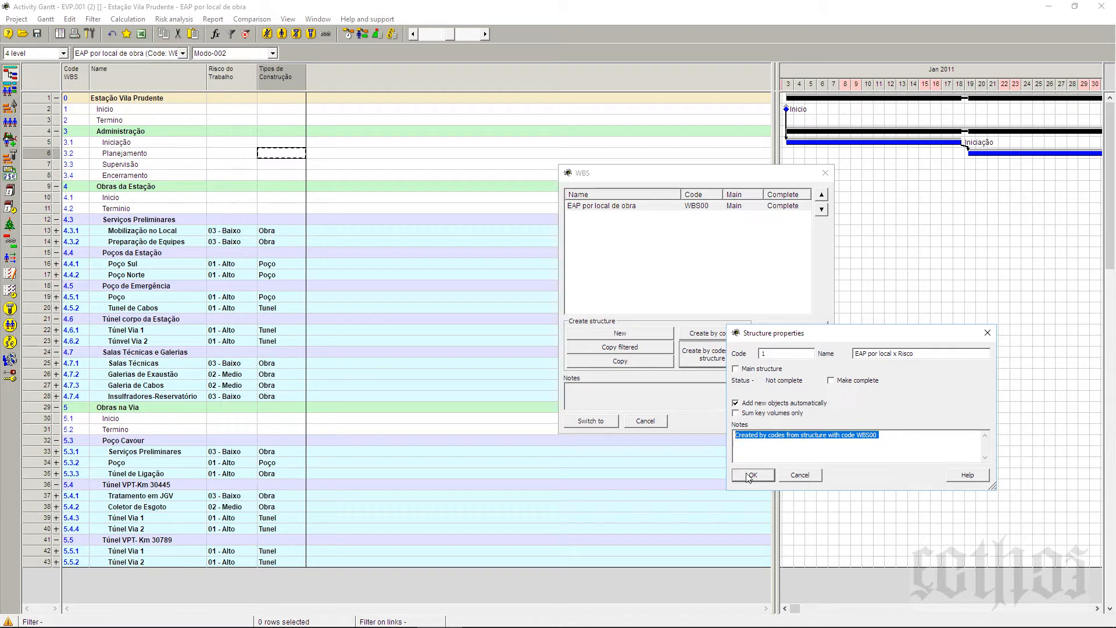
{"action": "left_click", "coordinate": [769, 478]}
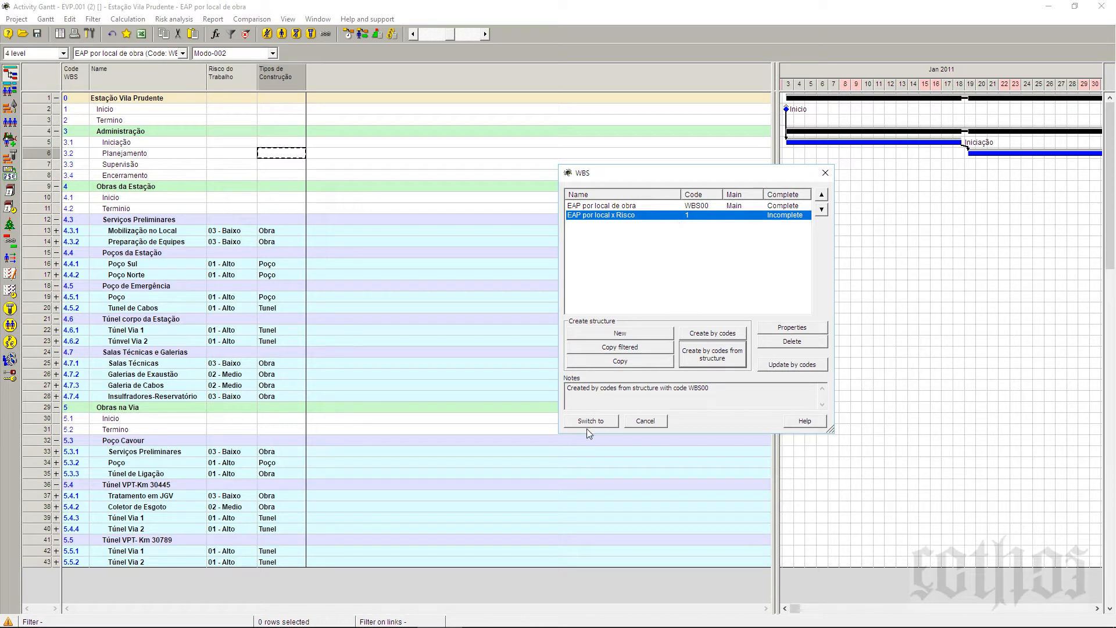
{"action": "left_click", "coordinate": [646, 421]}
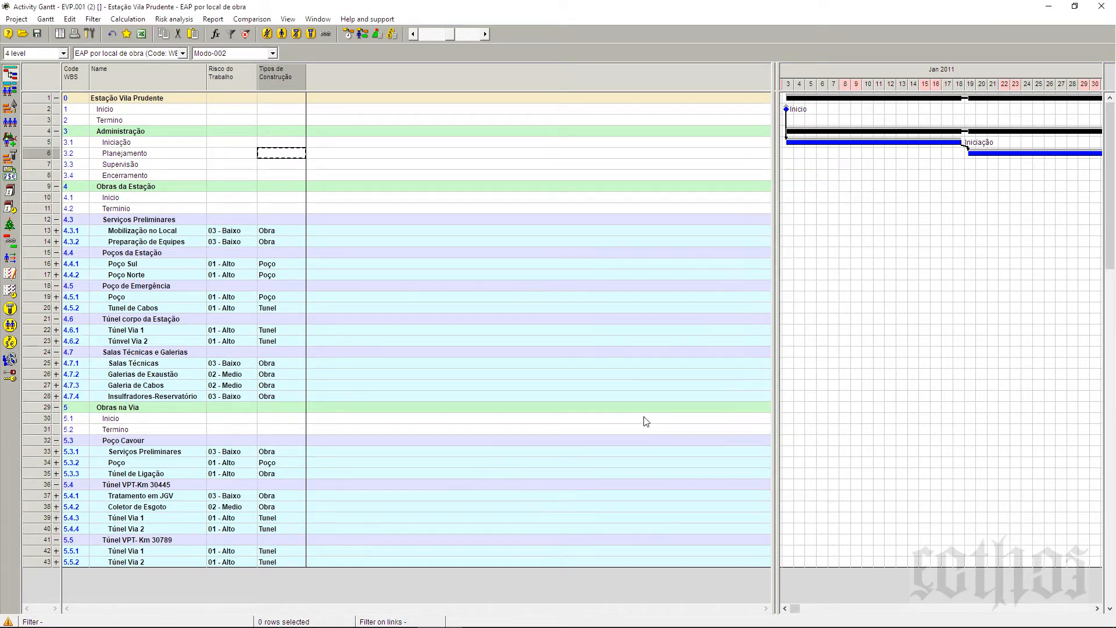
Step: Display the EAP por local x Risco structure and collapse it to 1 level
{"action": "left_click", "coordinate": [183, 53]}
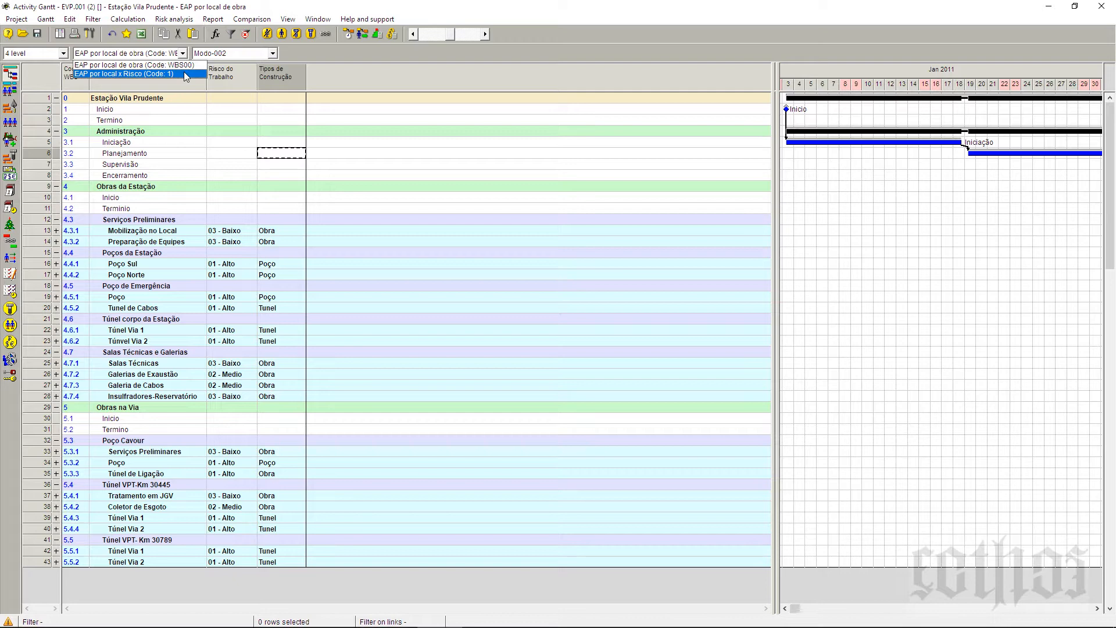
{"action": "left_click", "coordinate": [184, 74]}
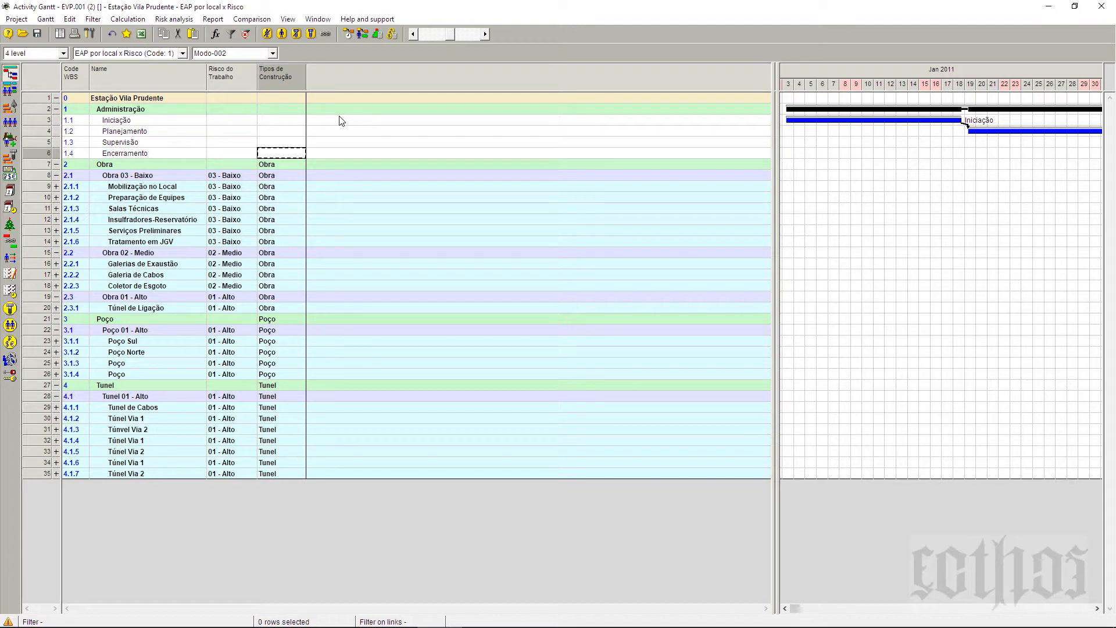
{"action": "left_click", "coordinate": [63, 53]}
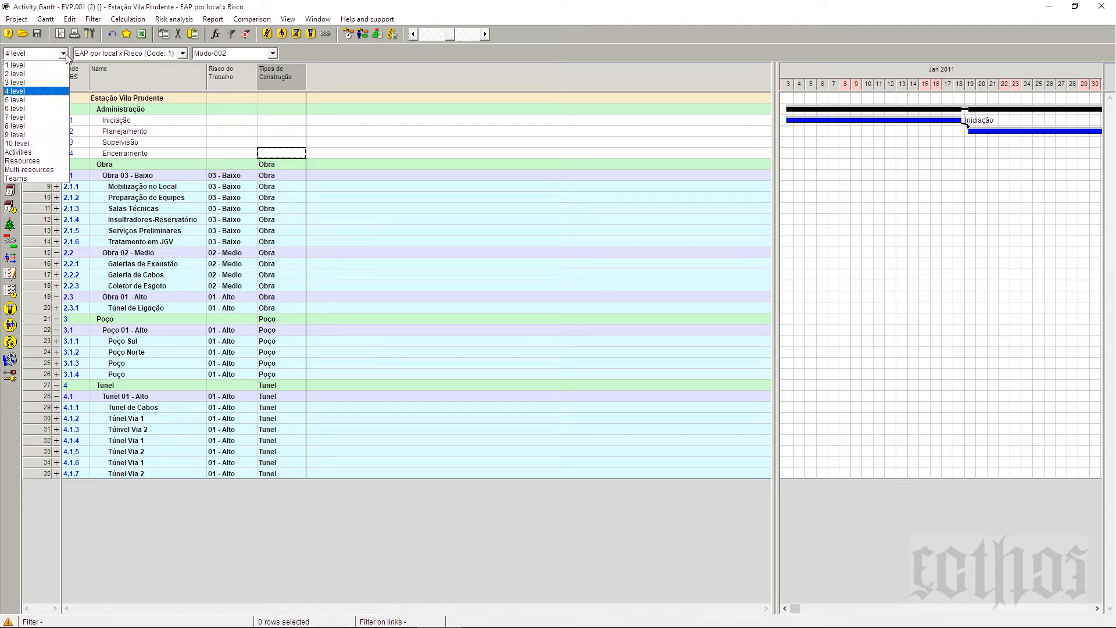
{"action": "left_click", "coordinate": [64, 65]}
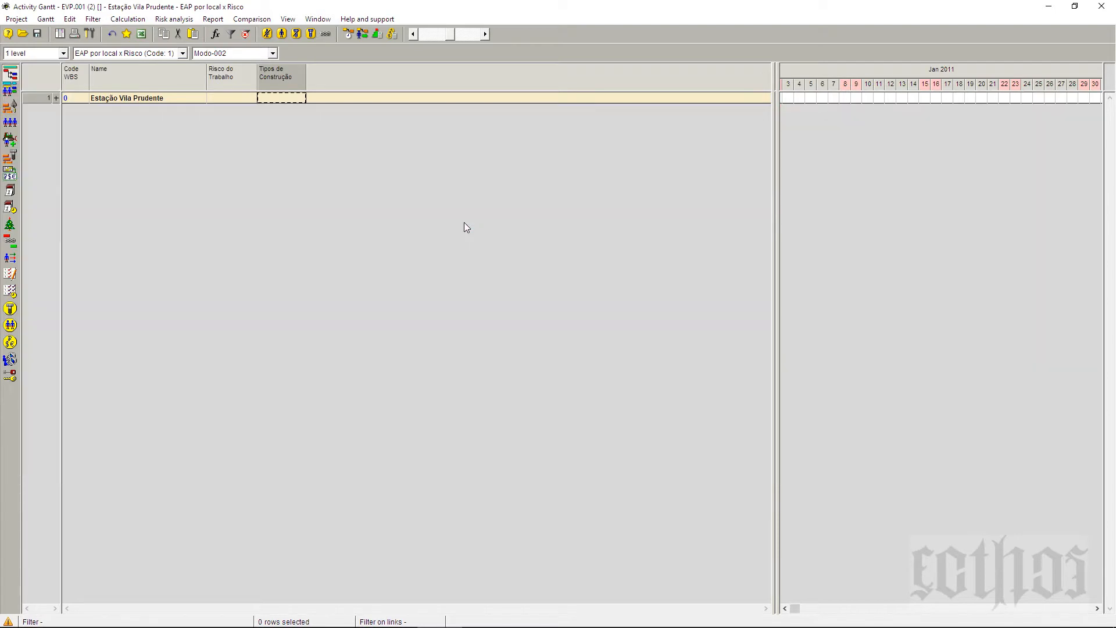
Step: Expand Estação Vila Prudente and its Obra, Poço and Tunel phases to examine their risk groups
{"action": "left_click", "coordinate": [57, 99]}
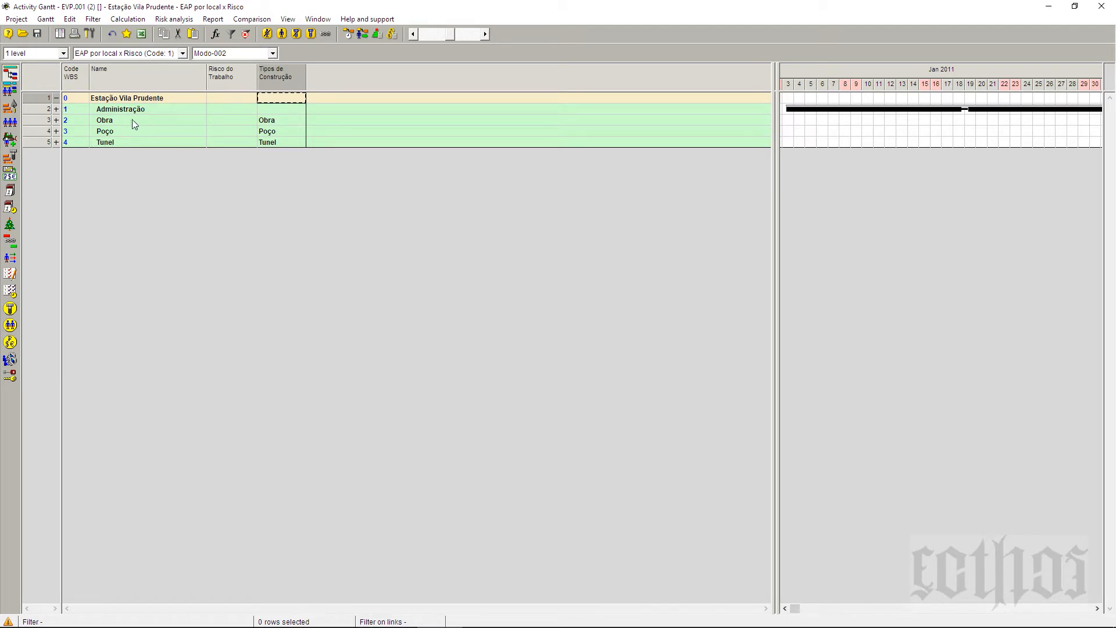
{"action": "left_click", "coordinate": [56, 120]}
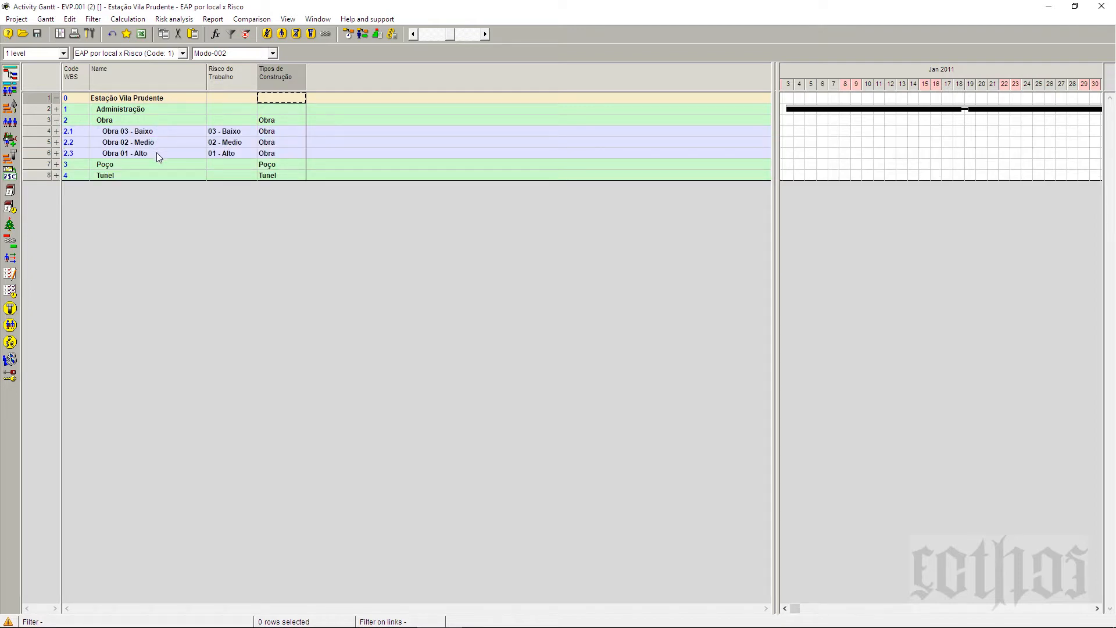
{"action": "left_click", "coordinate": [57, 165]}
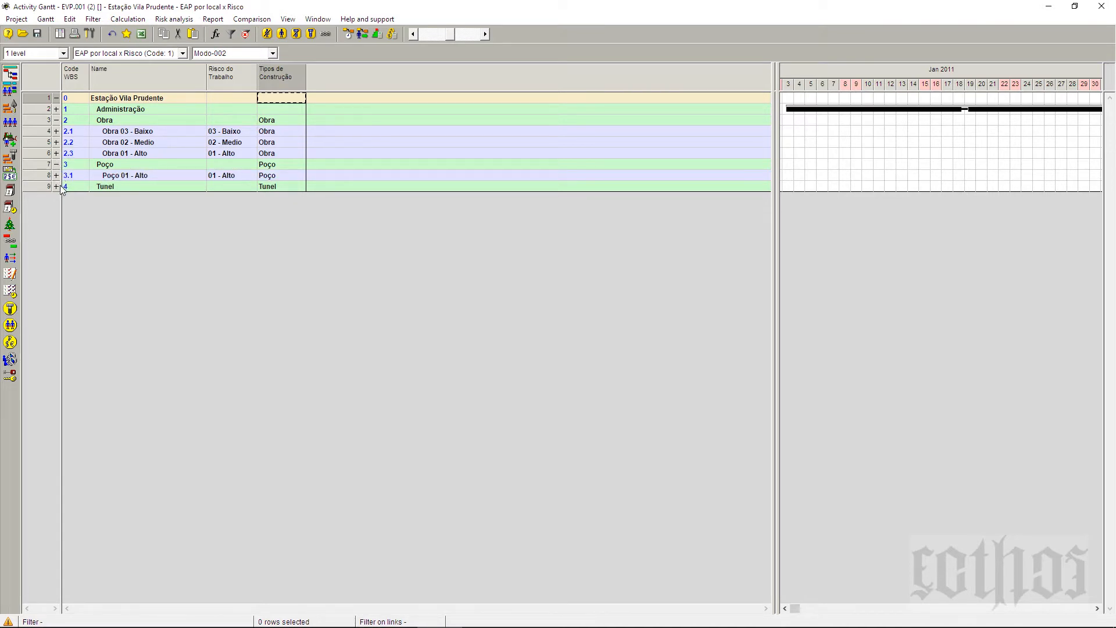
{"action": "left_click", "coordinate": [57, 186]}
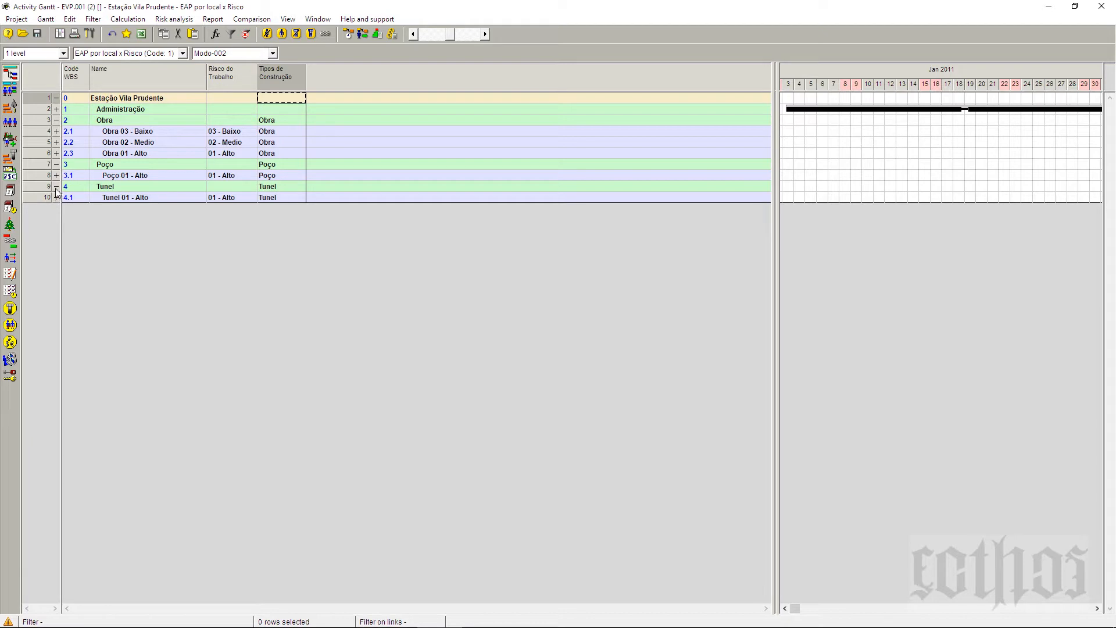
Step: Expand the Poço 01 - Alto, Tunel 01 - Alto and Obra 01 - Alto groups to review the high-risk work packages
{"action": "left_click", "coordinate": [57, 175]}
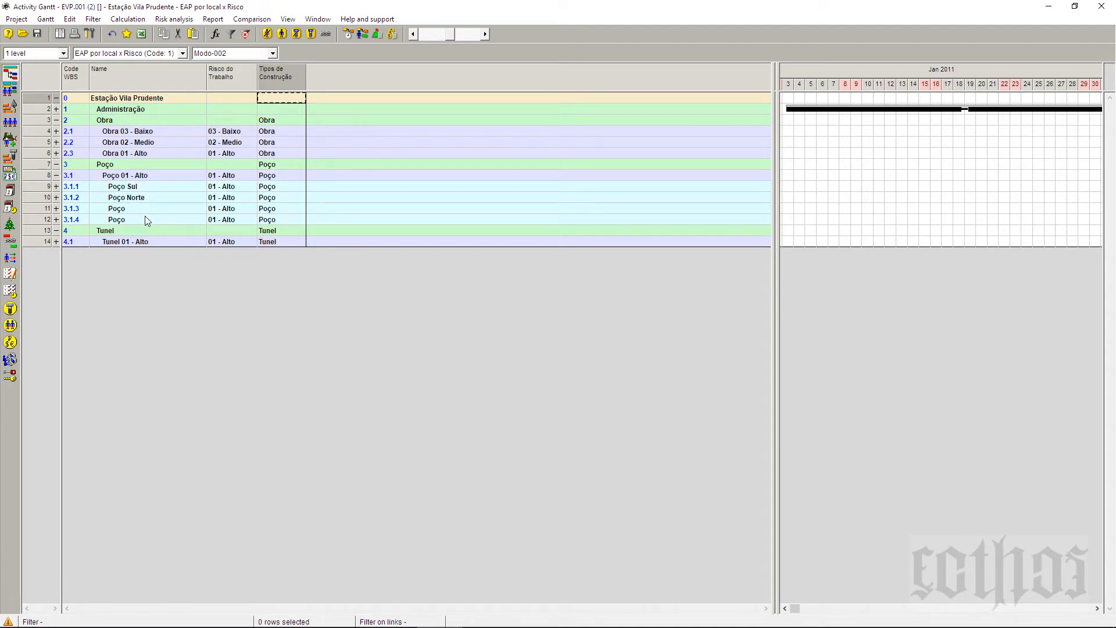
{"action": "left_click", "coordinate": [56, 242]}
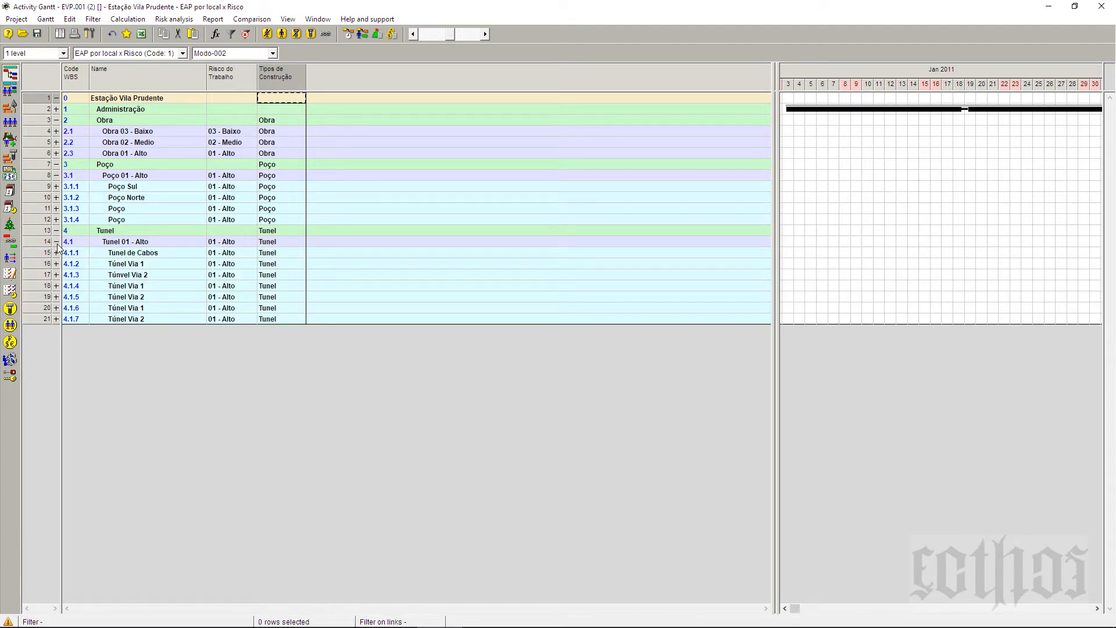
{"action": "left_click", "coordinate": [56, 153]}
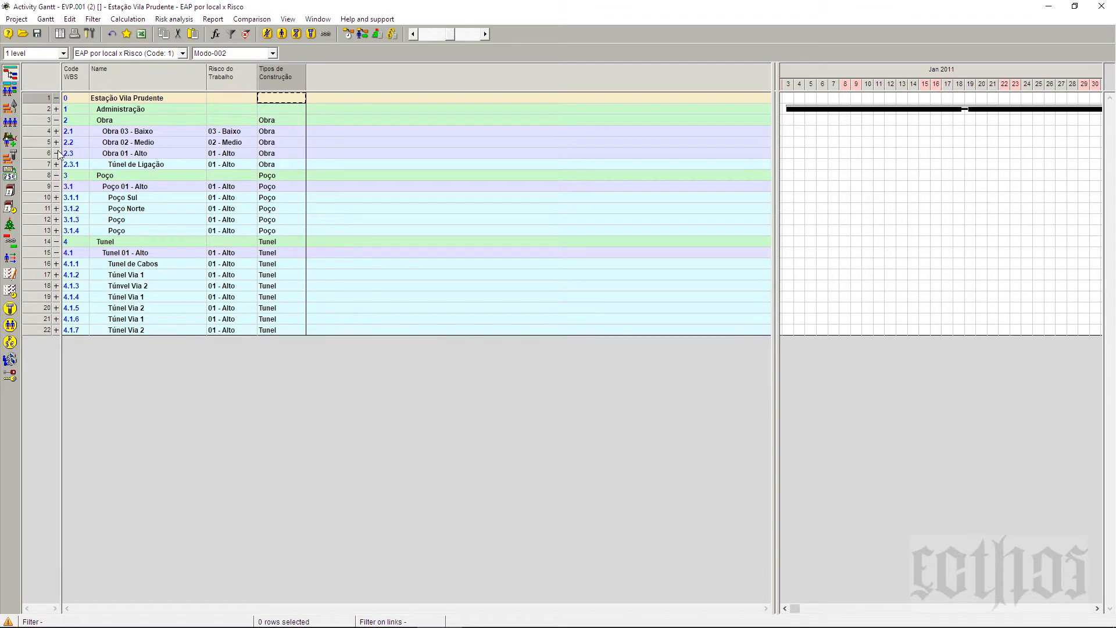
Step: Expand the Obra 02 - Medio and Obra 03 - Baixo groups and examine the work packages' risk and construction type columns
{"action": "left_click", "coordinate": [57, 142]}
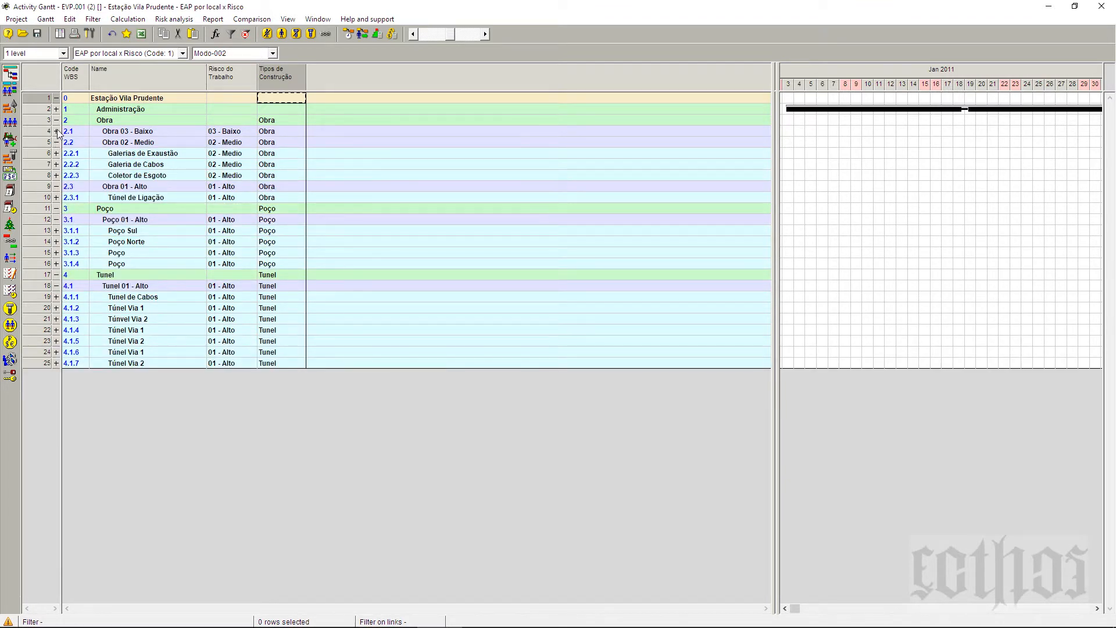
{"action": "left_click", "coordinate": [56, 130]}
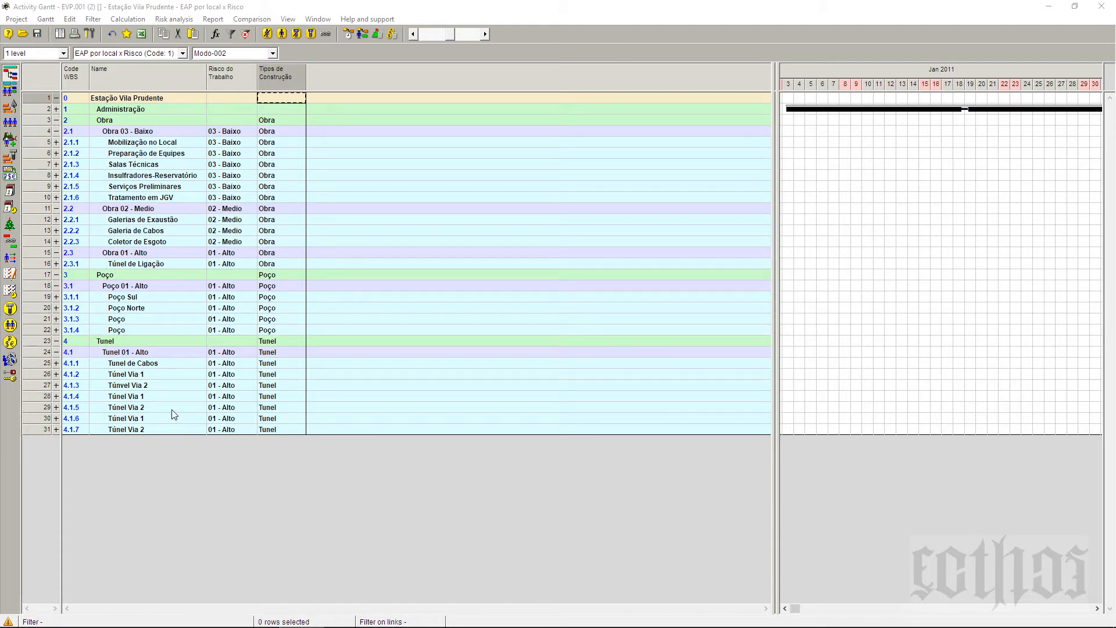
{"action": "left_click", "coordinate": [228, 72]}
{"action": "left_click", "coordinate": [284, 81]}
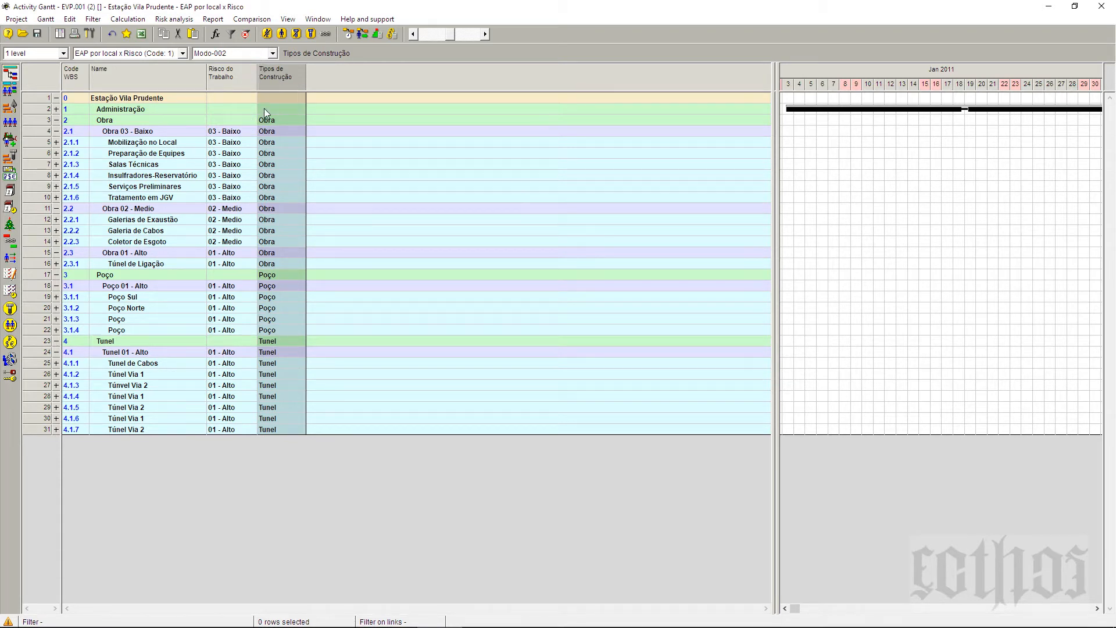
Step: Switch to the Modo-005 layout and display the EAP por local x Risco structure in it
{"action": "left_click", "coordinate": [272, 54]}
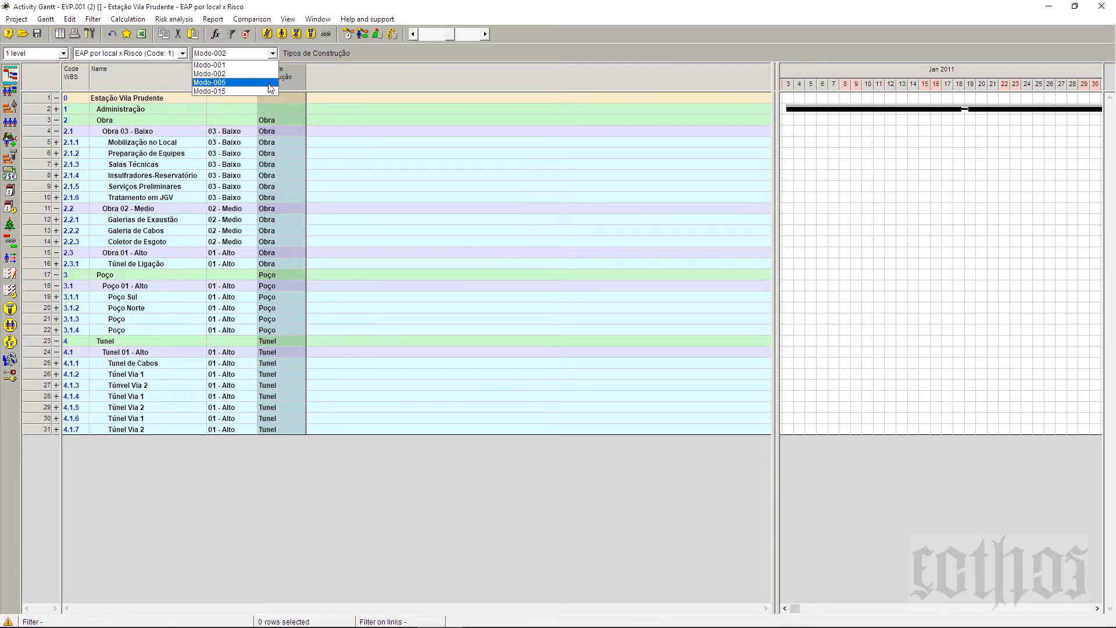
{"action": "left_click", "coordinate": [269, 83]}
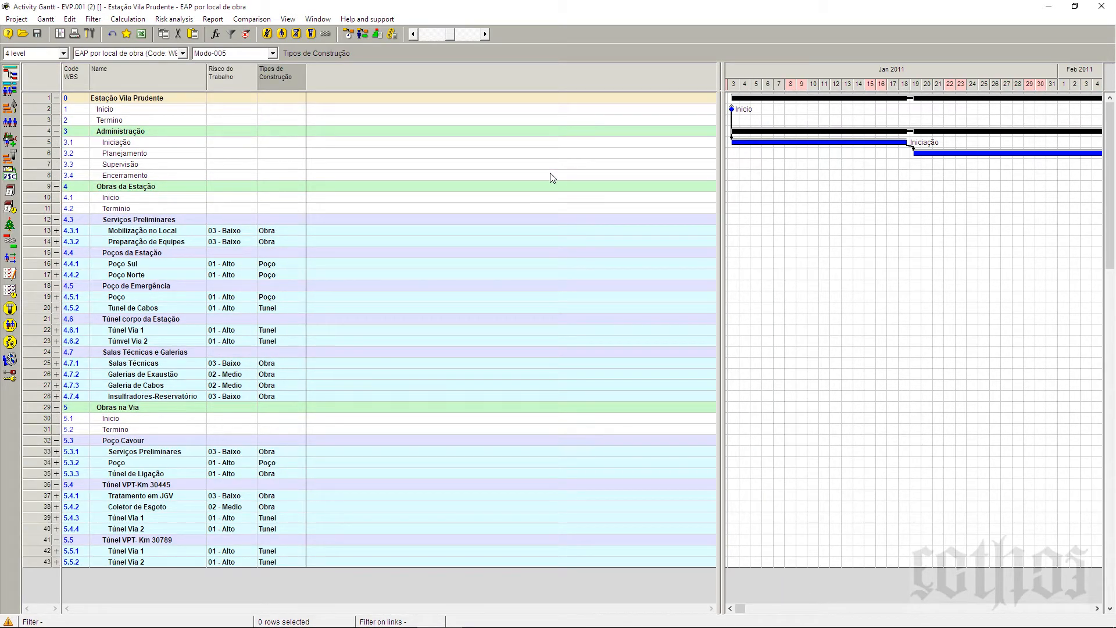
{"action": "left_click", "coordinate": [137, 54]}
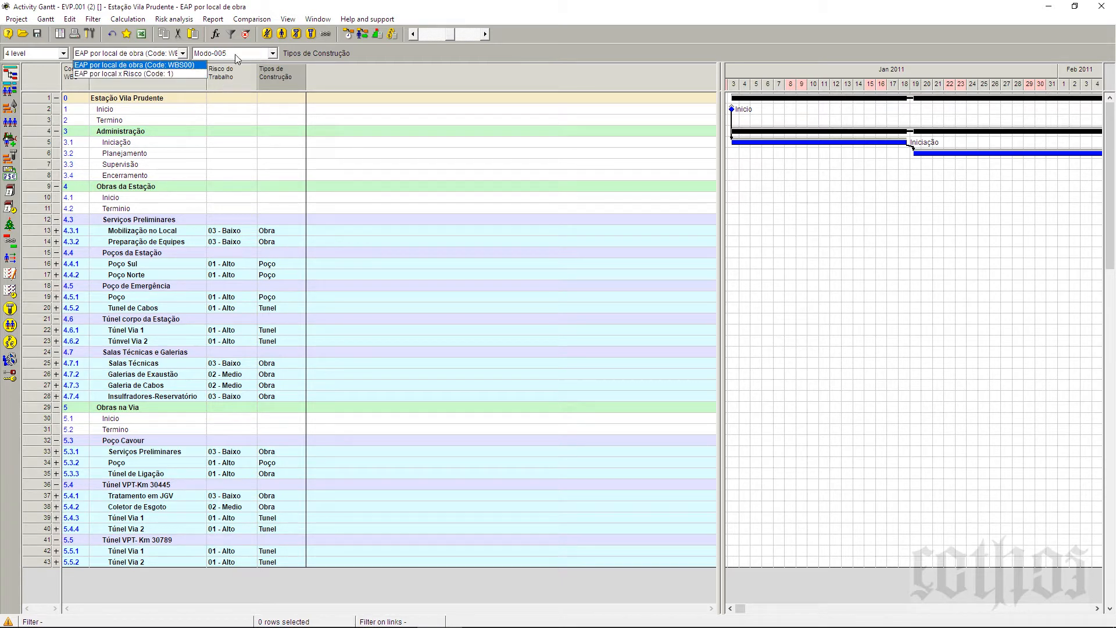
{"action": "left_click", "coordinate": [224, 136]}
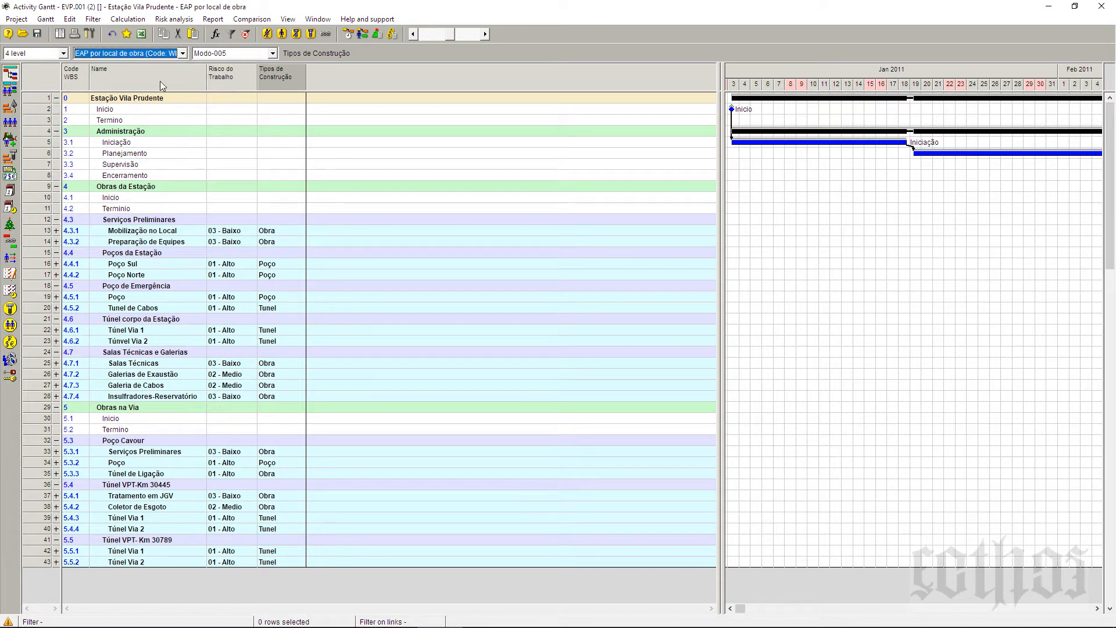
{"action": "left_click", "coordinate": [247, 53]}
{"action": "left_click", "coordinate": [258, 160]}
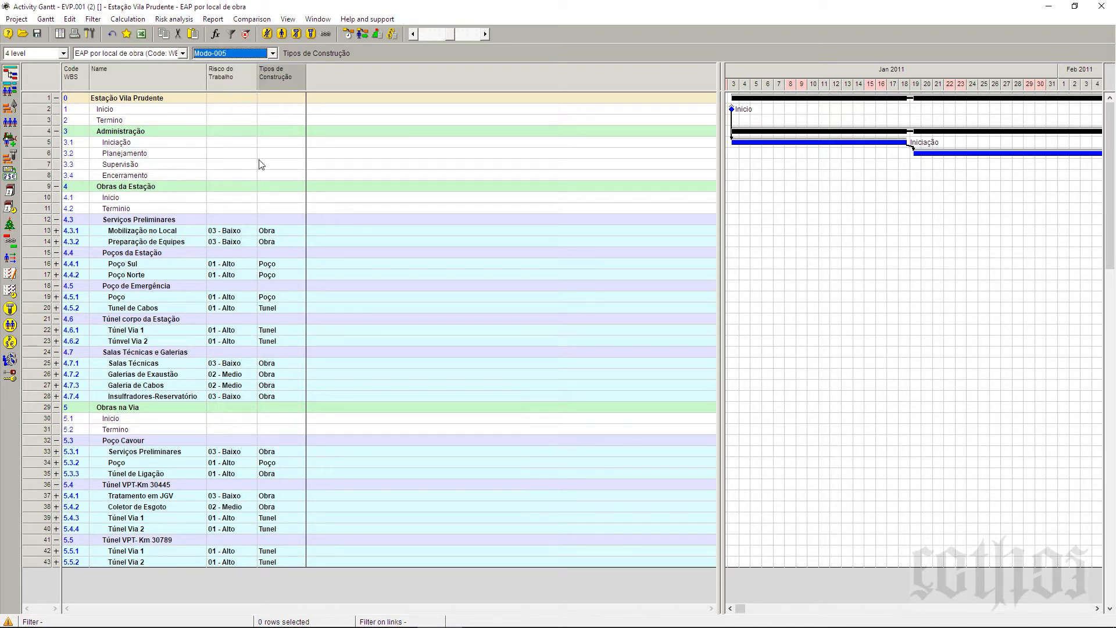
{"action": "left_click", "coordinate": [147, 53]}
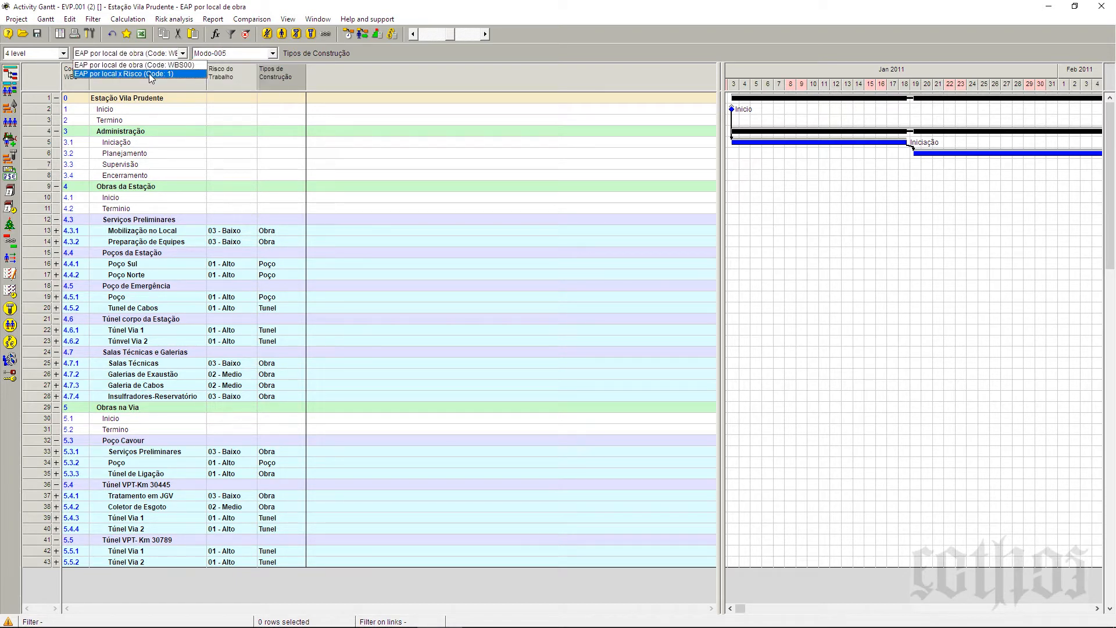
{"action": "left_click", "coordinate": [149, 73]}
Step: Remove the Risco do Trabalho and Tipos de Construção columns from the activity table
{"action": "left_click", "coordinate": [236, 76]}
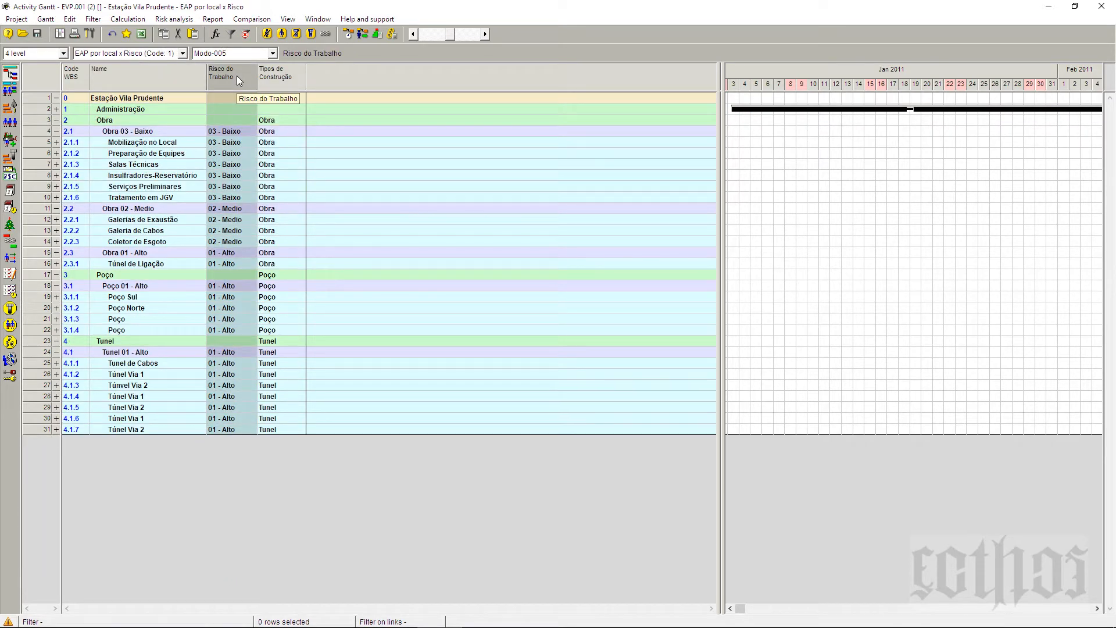
{"action": "key", "text": "Delete"}
{"action": "left_click", "coordinate": [233, 82]}
{"action": "key", "text": "Delete"}
Step: Add the Notes column from the full list of standard fields to the table
{"action": "right_click", "coordinate": [235, 75]}
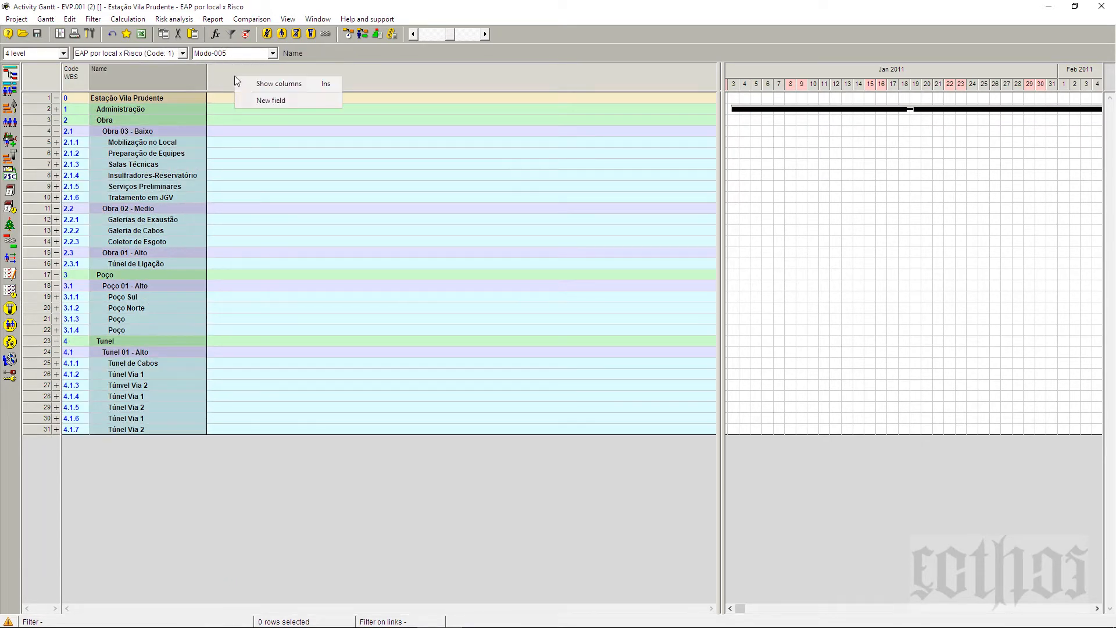
{"action": "left_click", "coordinate": [245, 86]}
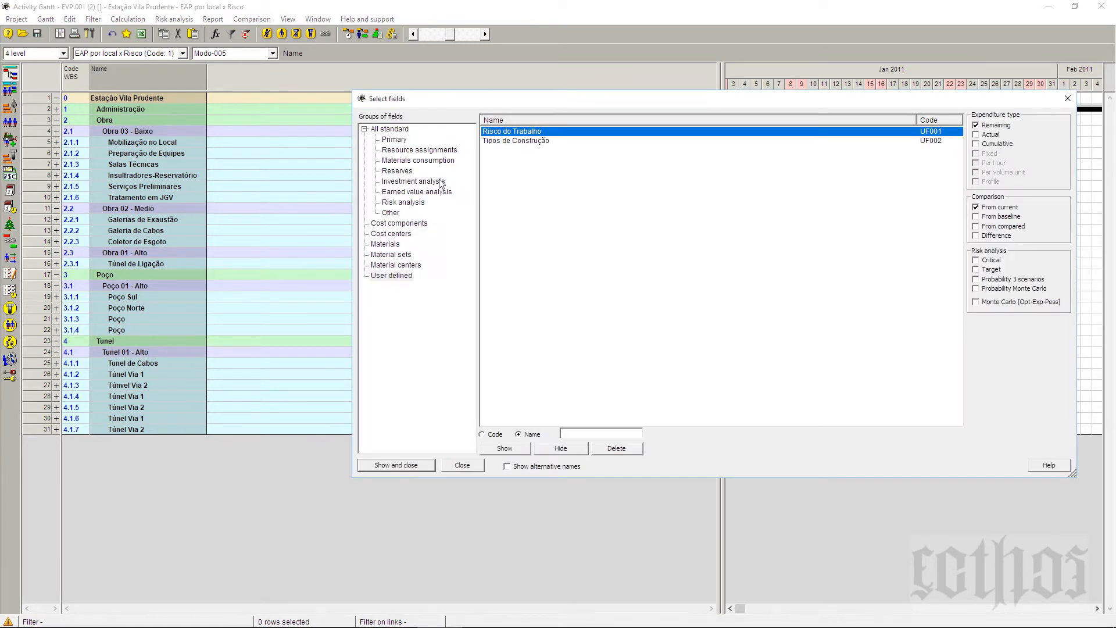
{"action": "left_click", "coordinate": [414, 132]}
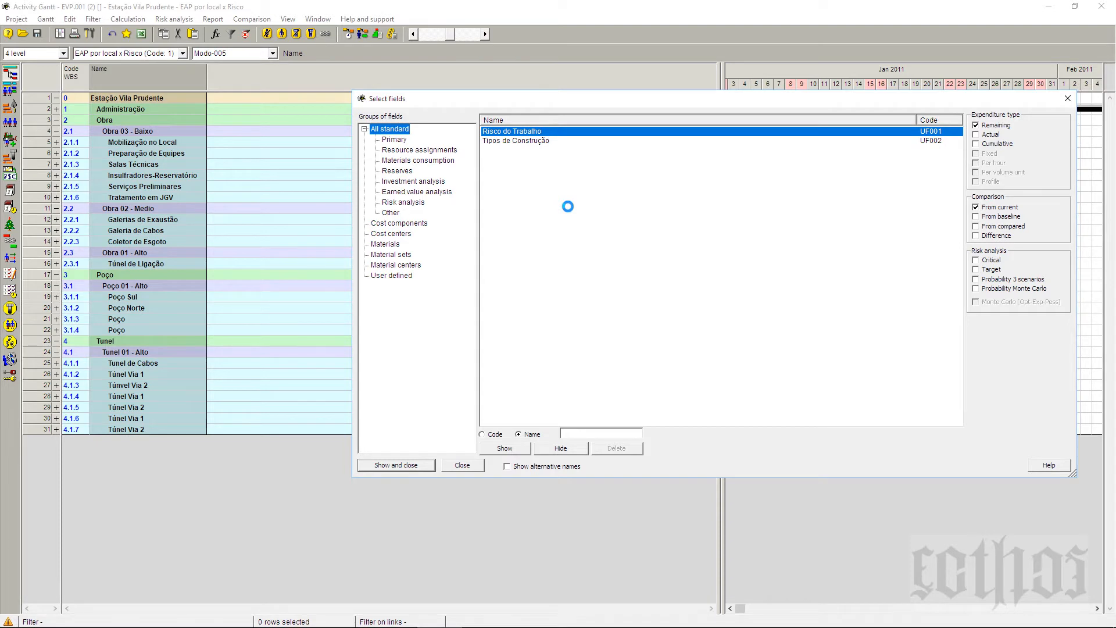
{"action": "scroll", "coordinate": [556, 204], "scroll_direction": "down", "scroll_amount": 15}
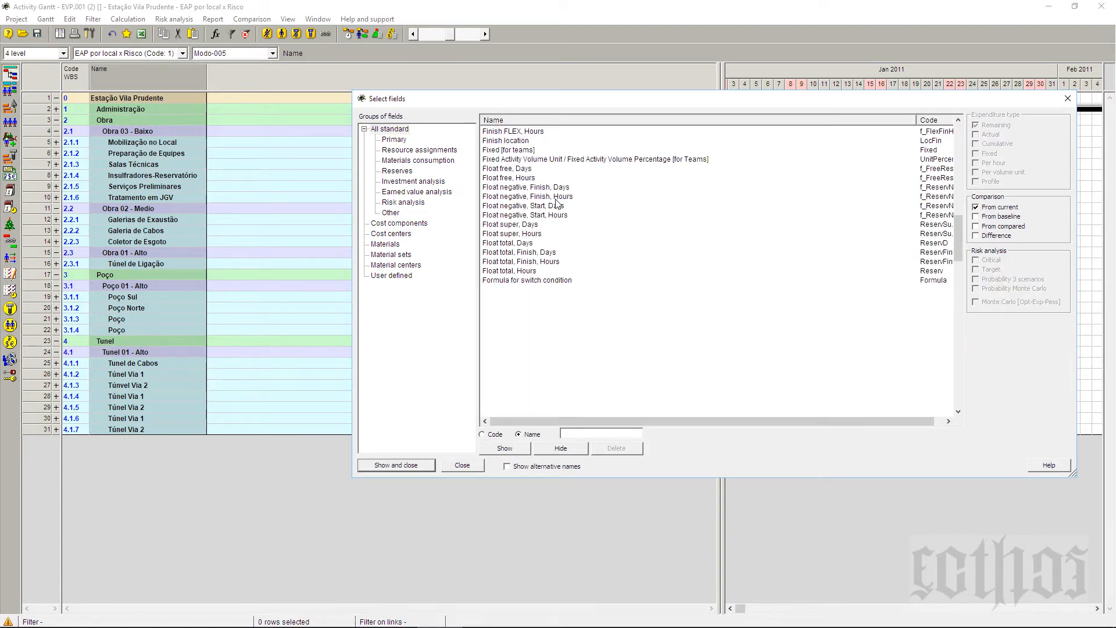
{"action": "left_click", "coordinate": [511, 445]}
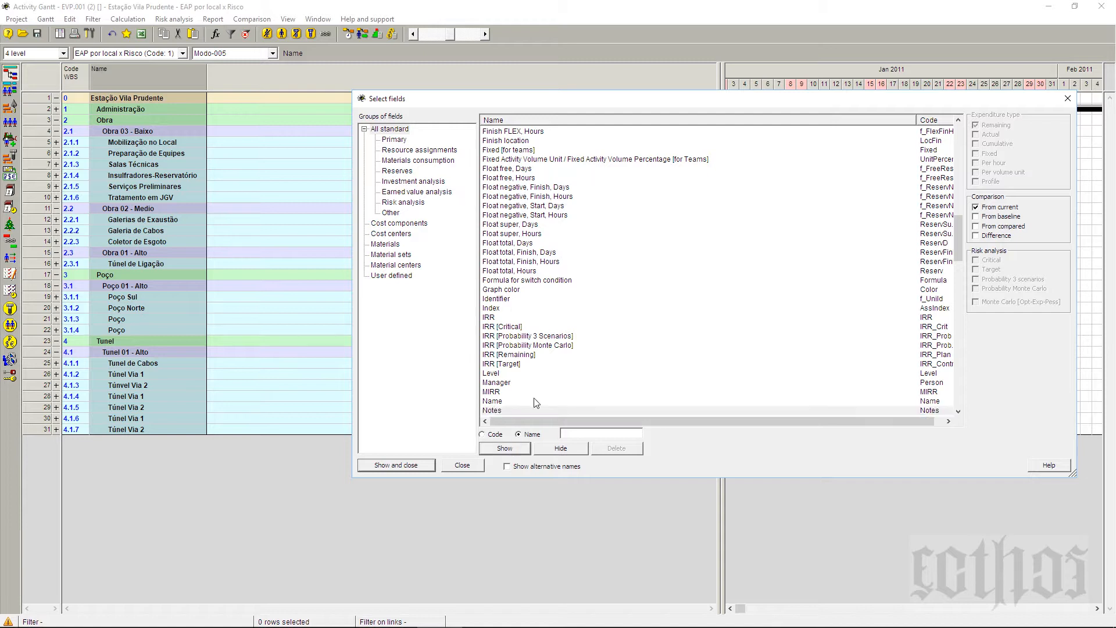
Step: Add the References to documents, sites, folders (URL) column after the Notes column
{"action": "left_click", "coordinate": [554, 339]}
{"action": "key", "text": "r"}
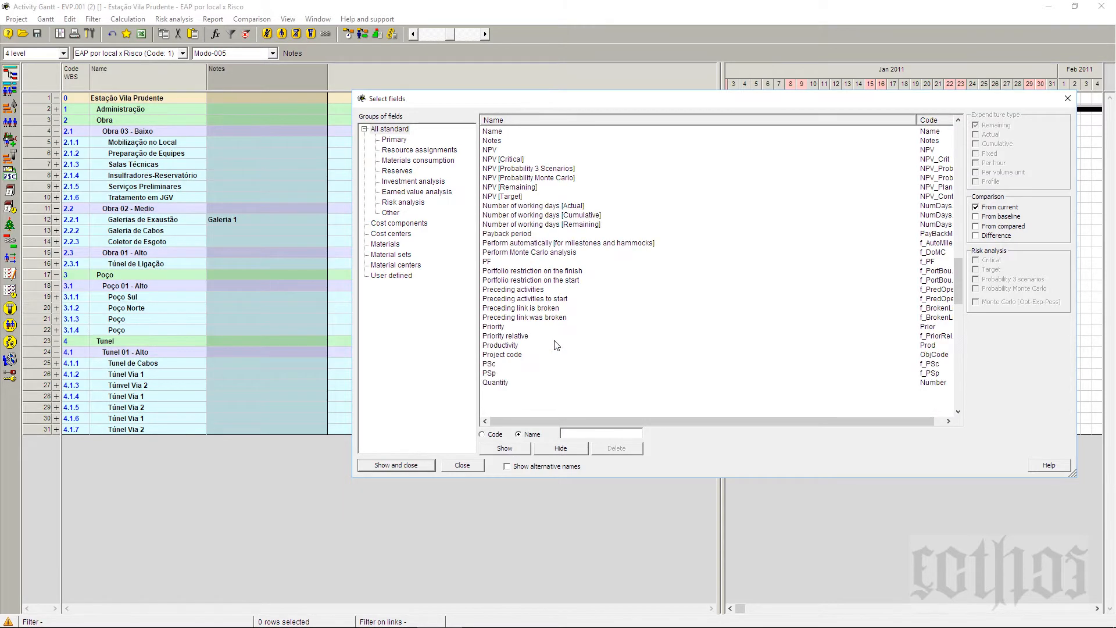
{"action": "scroll", "coordinate": [557, 345], "scroll_direction": "down", "scroll_amount": 3}
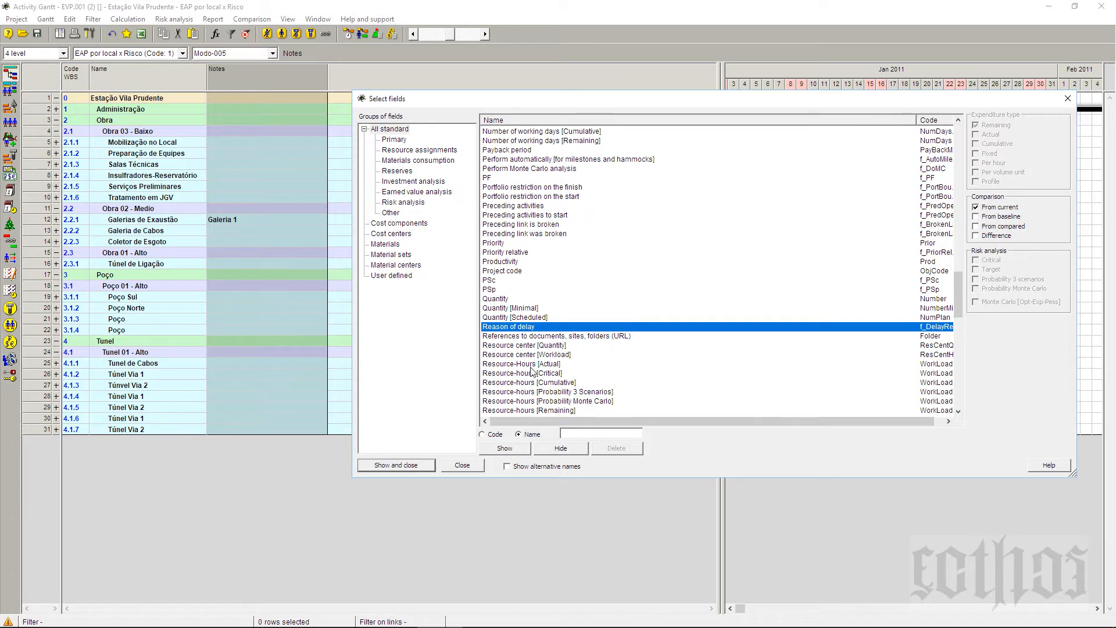
{"action": "key", "text": "Down"}
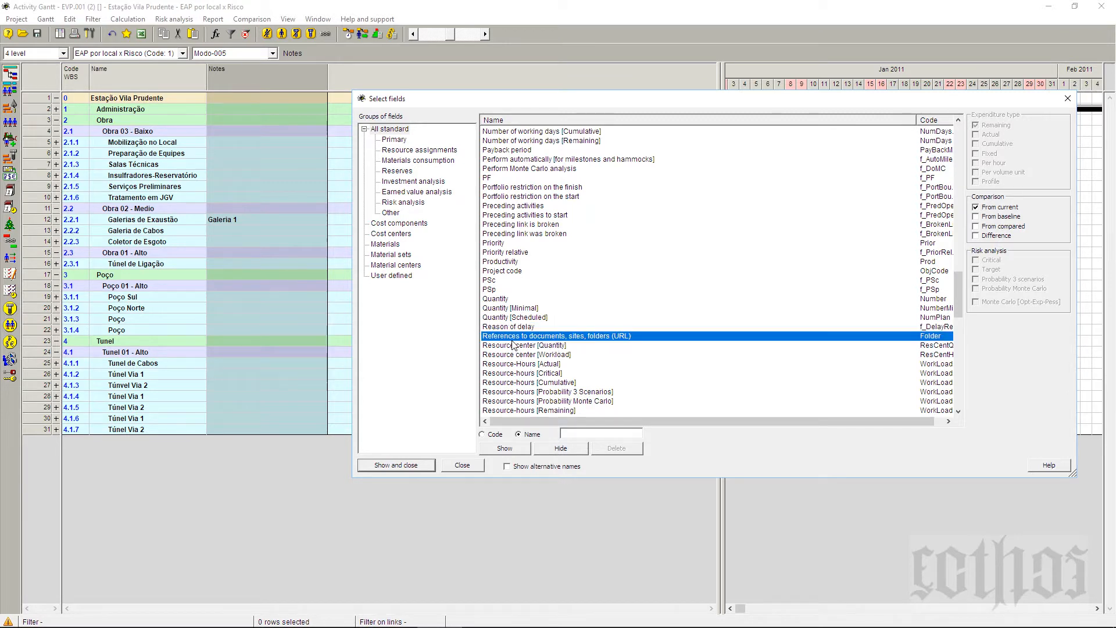
{"action": "left_click", "coordinate": [514, 454]}
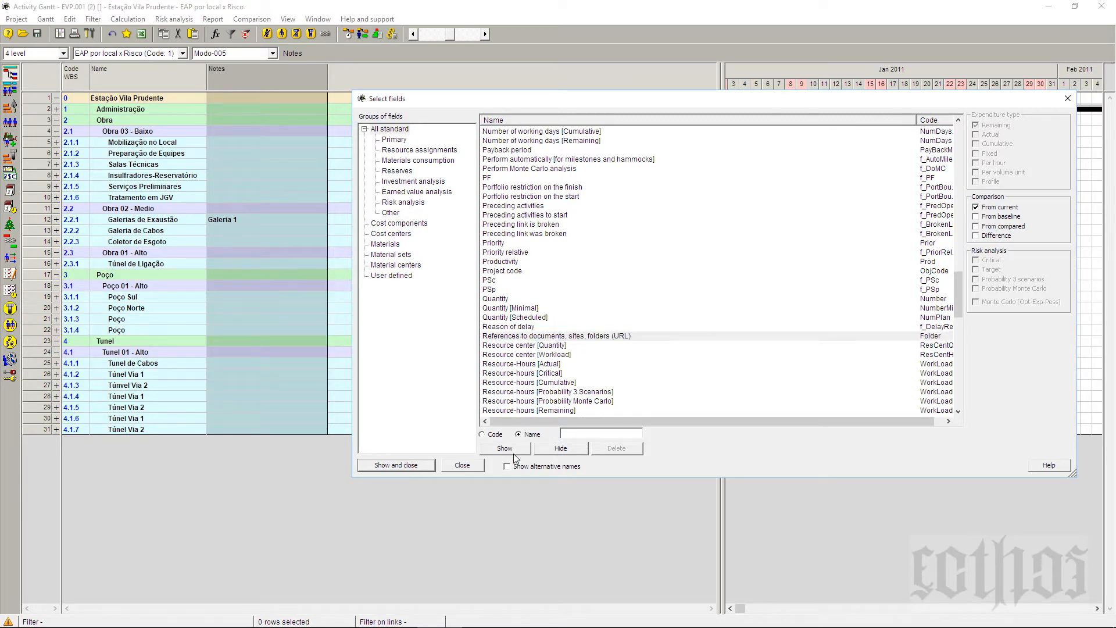
Step: Add the standard Code column and move it to the front of the table, before Code WBS
{"action": "left_click", "coordinate": [539, 190]}
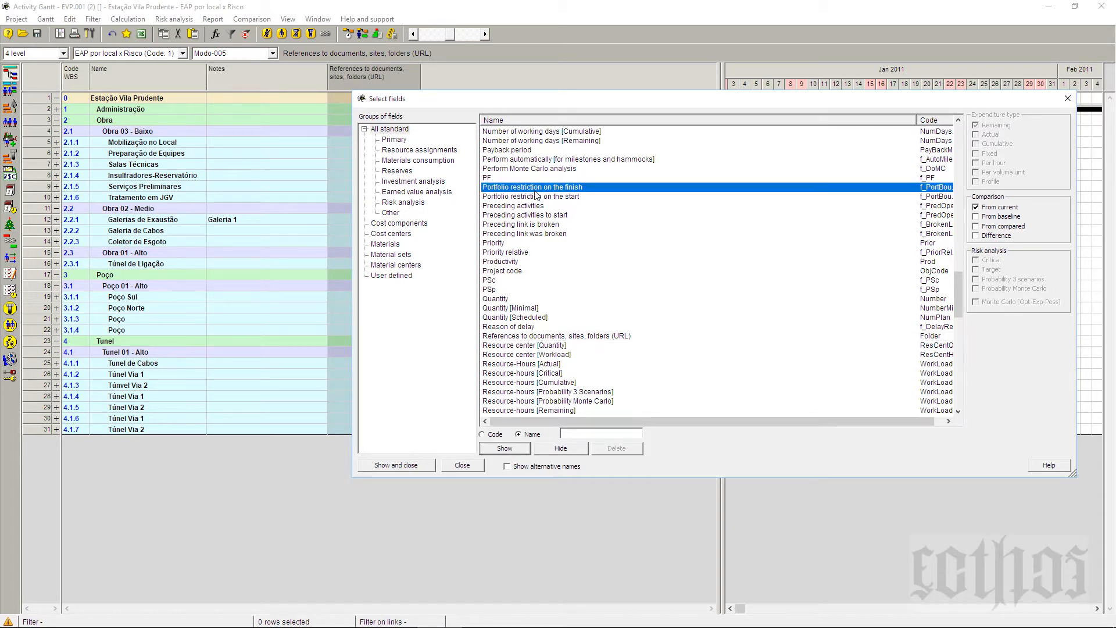
{"action": "left_click", "coordinate": [383, 130]}
{"action": "left_click_drag", "start_coordinate": [960, 299], "coordinate": [960, 128]}
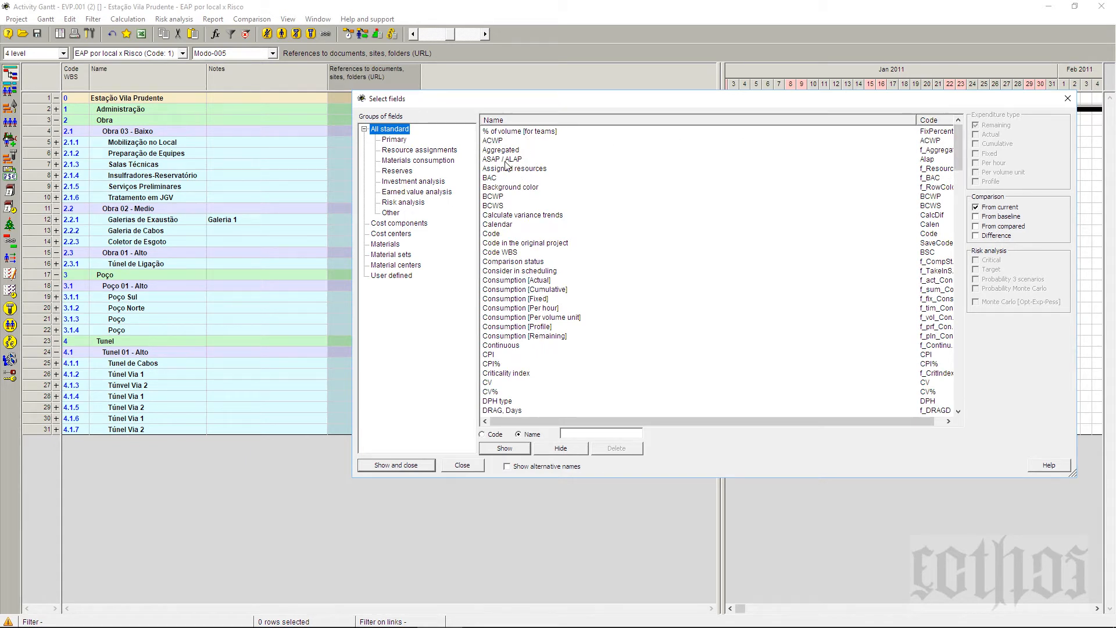
{"action": "left_click", "coordinate": [504, 234]}
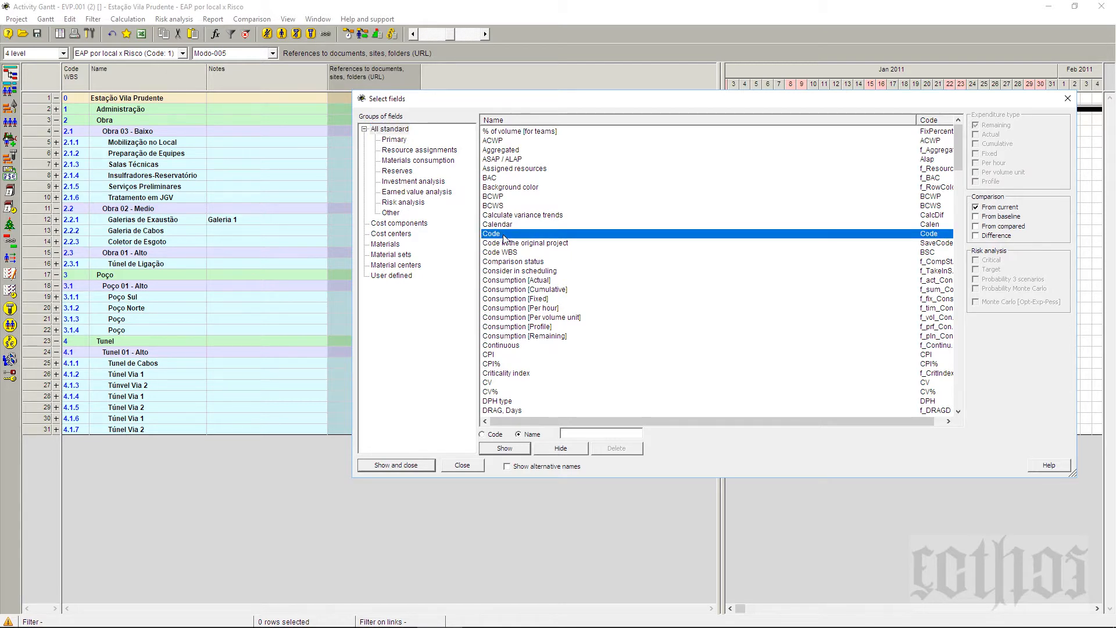
{"action": "left_click", "coordinate": [414, 464]}
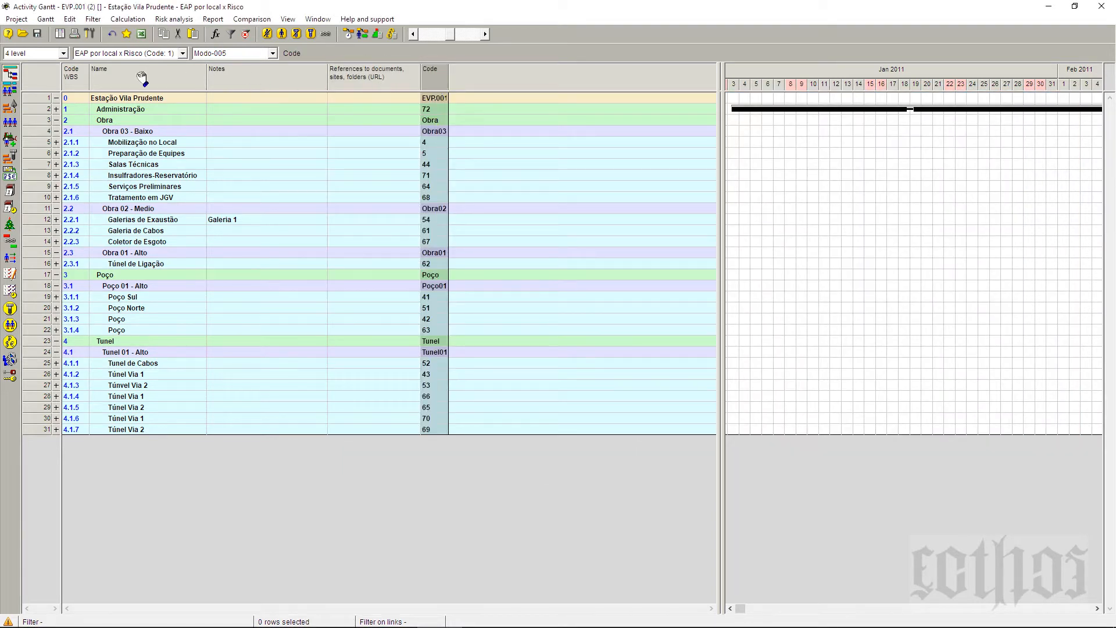
{"action": "left_click_drag", "start_coordinate": [434, 75], "coordinate": [146, 75]}
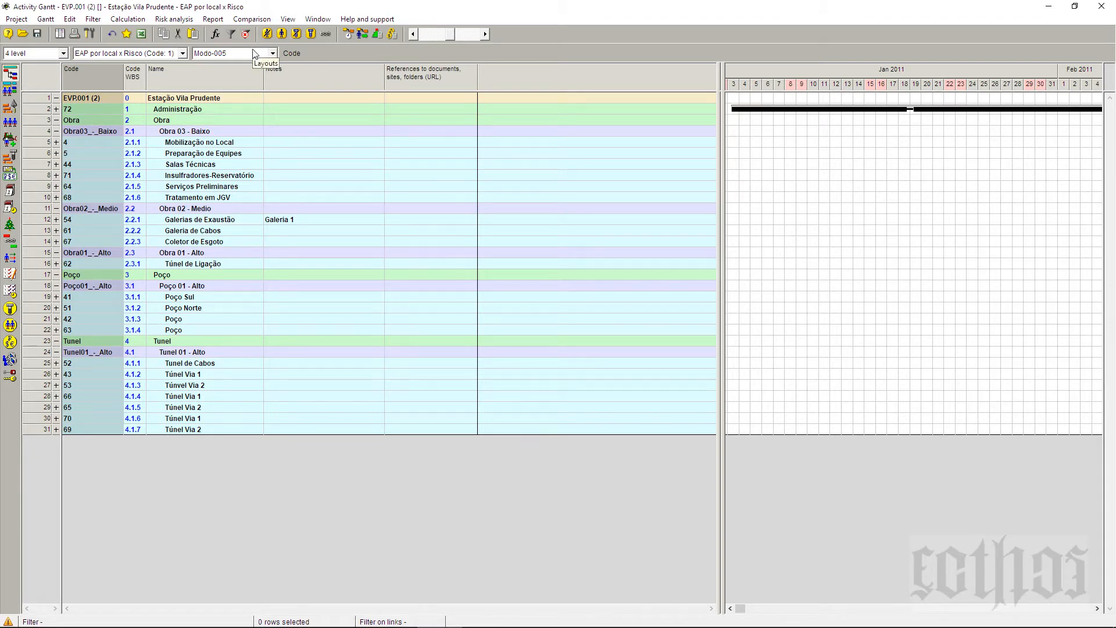
Step: Save the current layout in the project as a new one named "Modo - 003 - Local x Riscos - ANotações", keeping its default code
{"action": "left_click", "coordinate": [42, 21]}
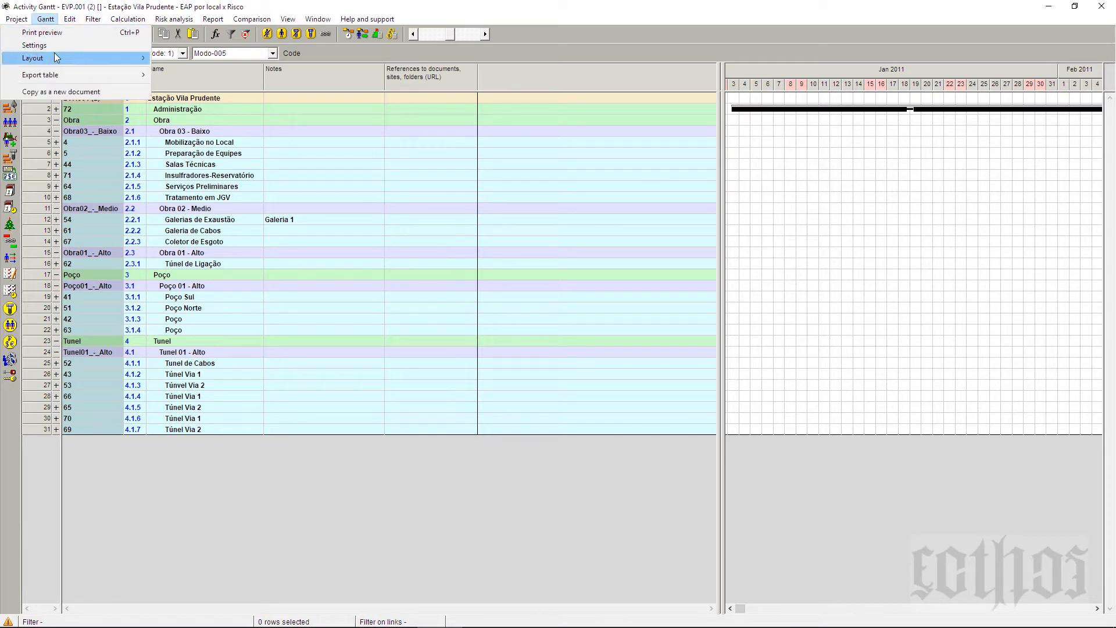
{"action": "mouse_move", "coordinate": [54, 53]}
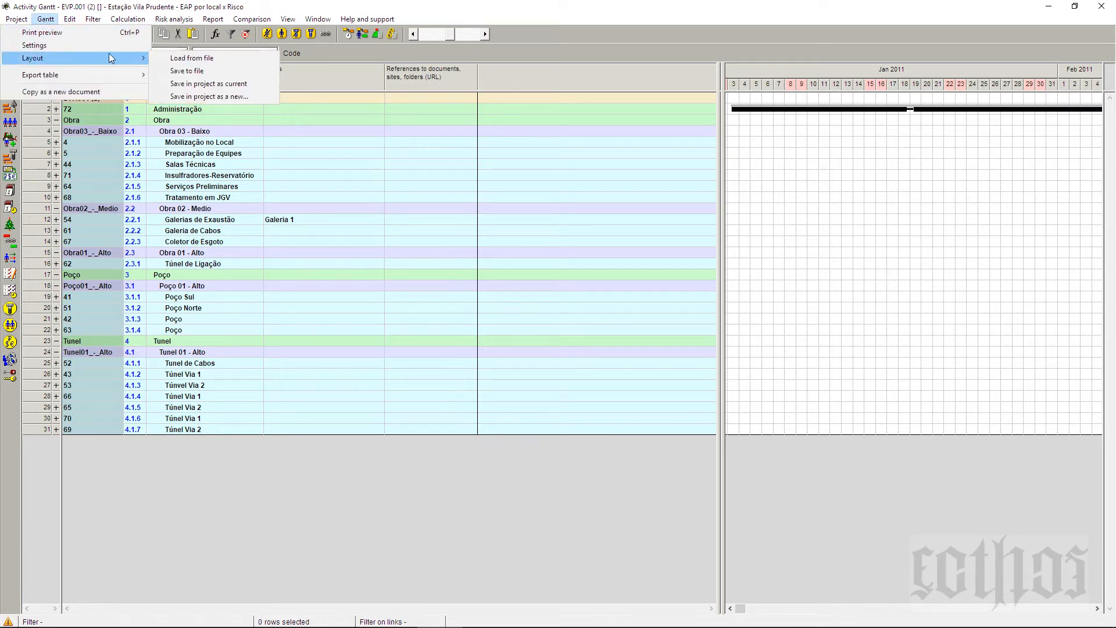
{"action": "left_click", "coordinate": [218, 98]}
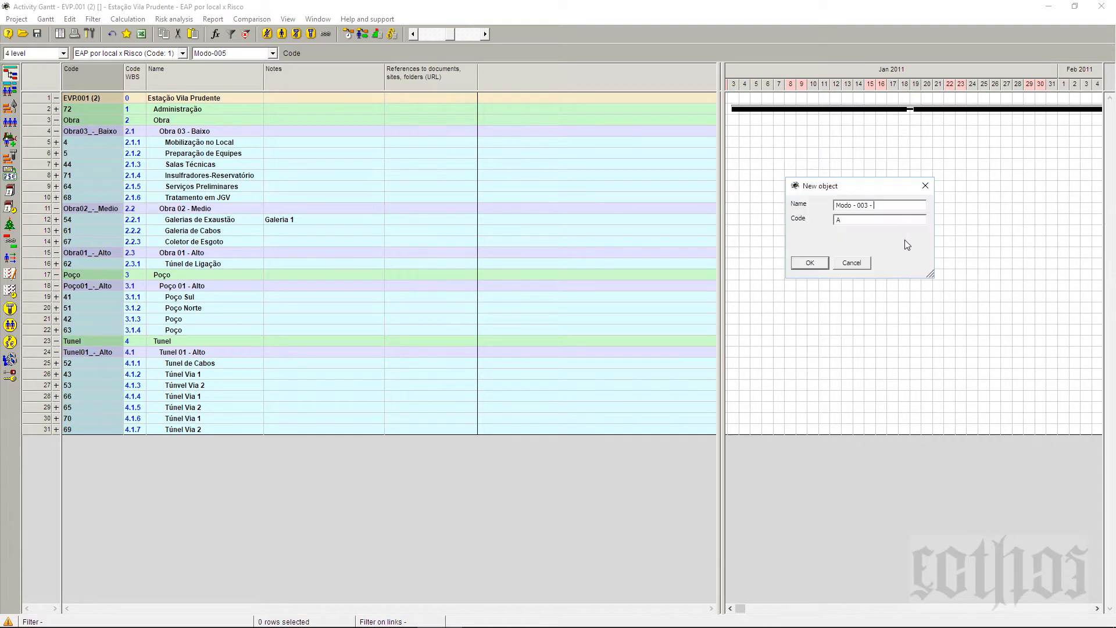
{"action": "type", "text": "Local x Riscos - ANotações"}
{"action": "left_click", "coordinate": [824, 268]}
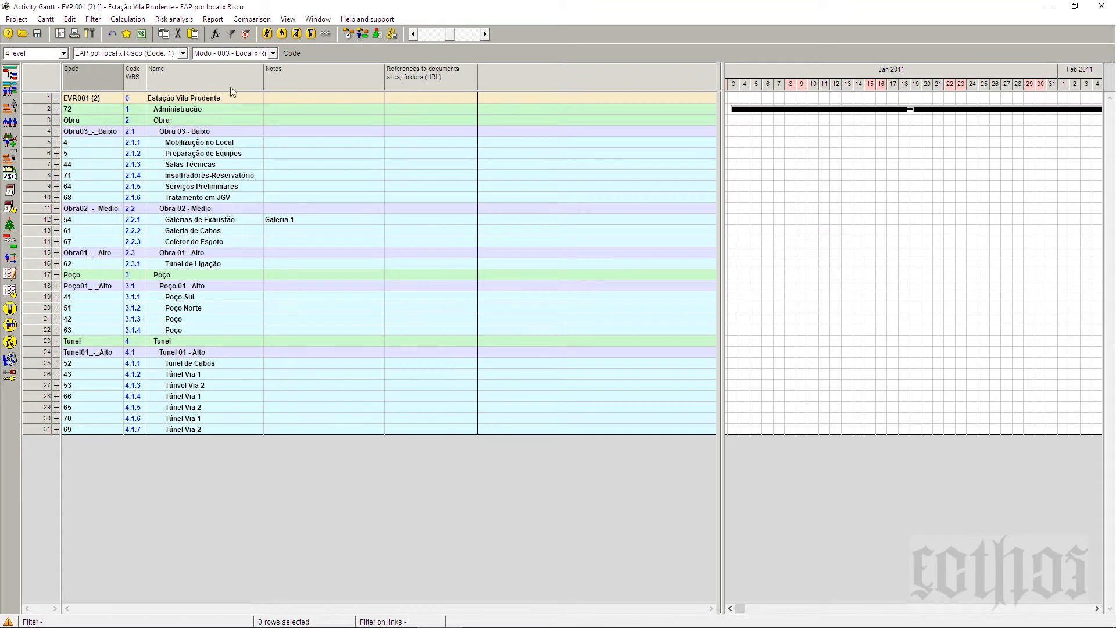
Step: Display the Modo-001 and Modo-002 layouts for comparison, and return to Modo - 003 - Local x Riscos - ANotações
{"action": "left_click", "coordinate": [226, 56]}
{"action": "left_click", "coordinate": [226, 65]}
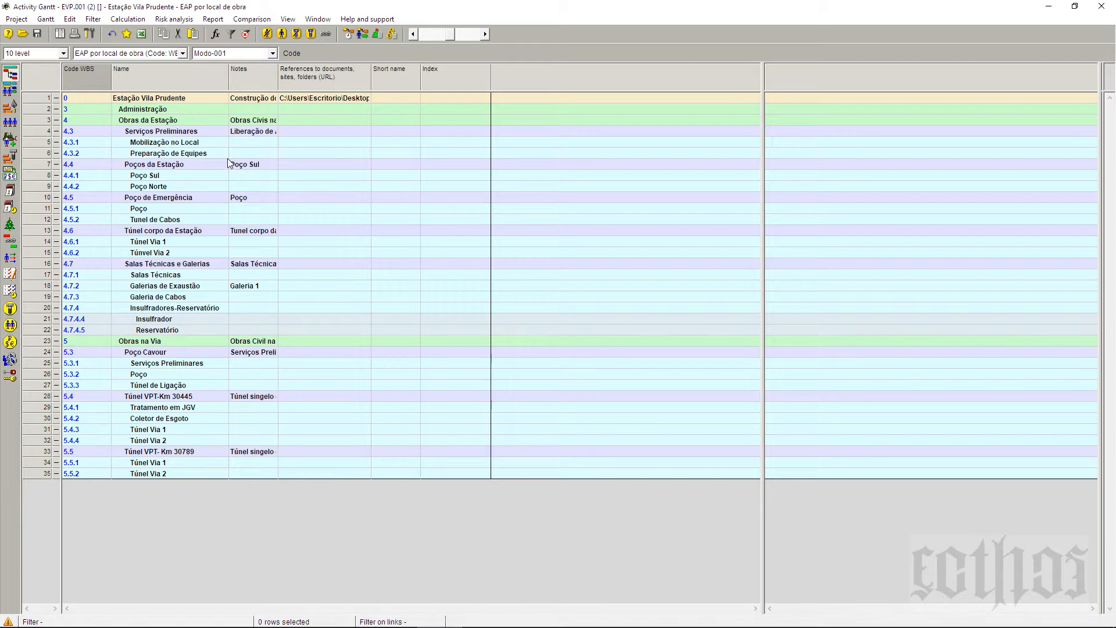
{"action": "left_click", "coordinate": [271, 53]}
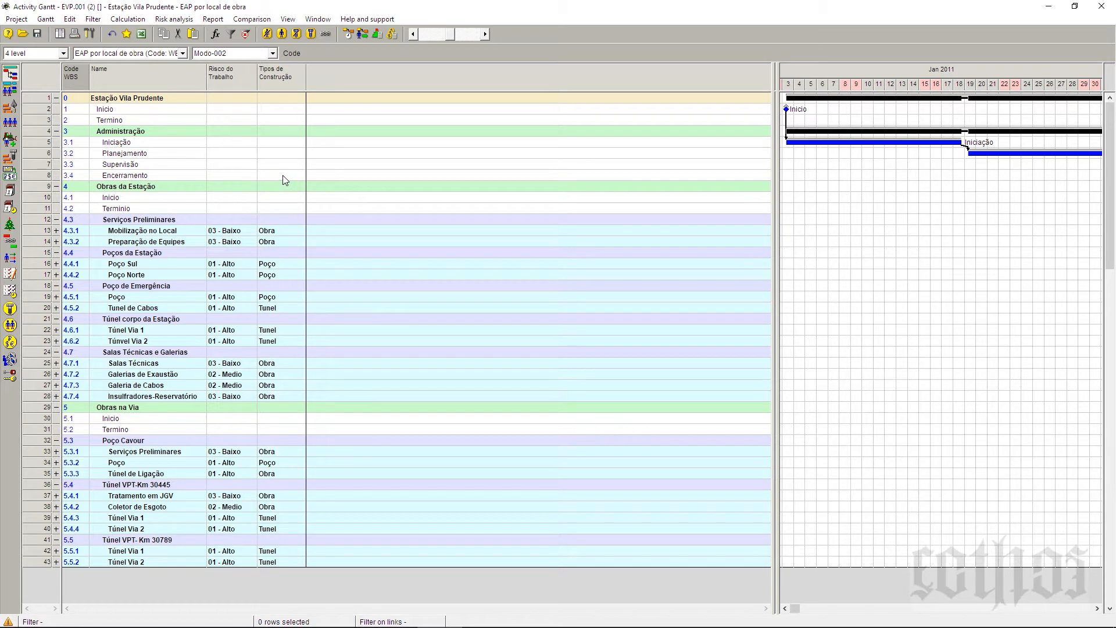
{"action": "left_click", "coordinate": [272, 53]}
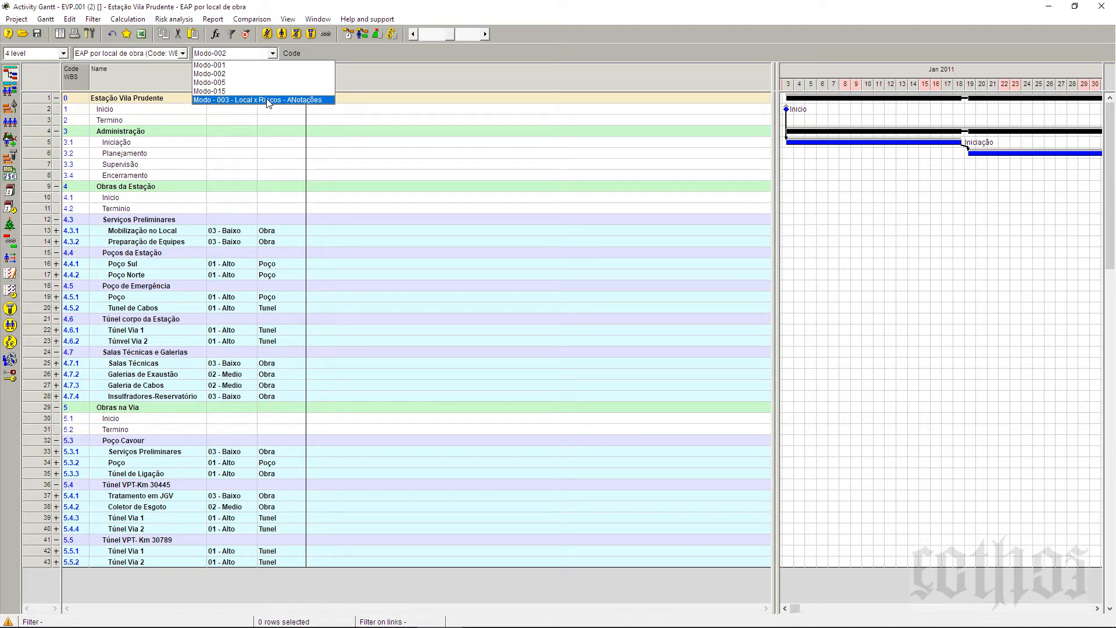
{"action": "left_click", "coordinate": [267, 100]}
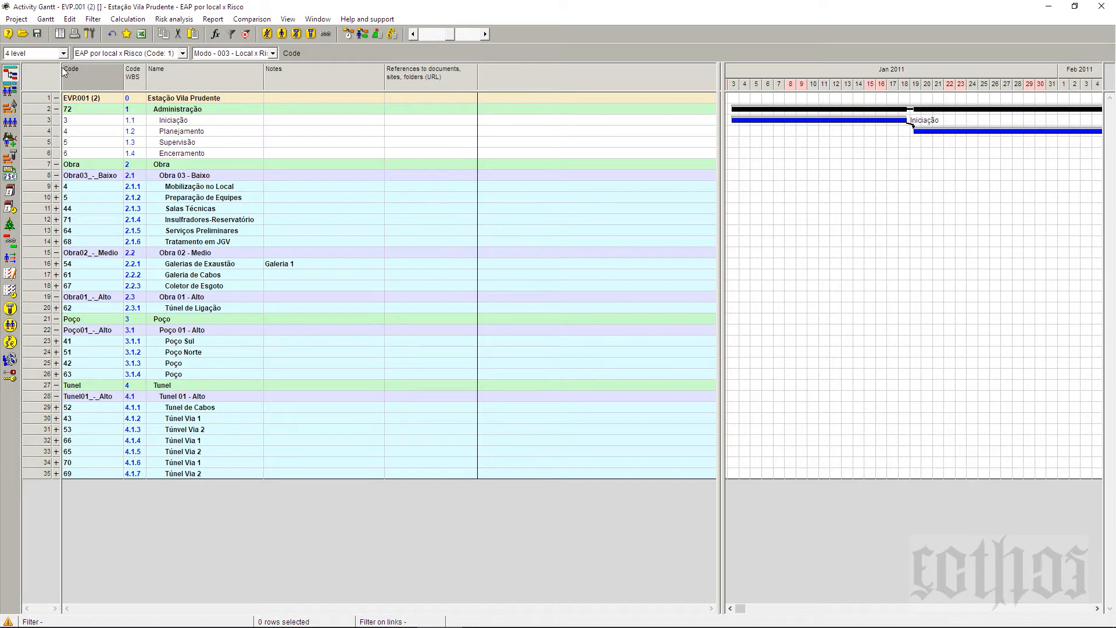
Step: Hide activities in the Gantt diagram setup so that only phases are listed
{"action": "left_click", "coordinate": [46, 20]}
{"action": "left_click", "coordinate": [36, 44]}
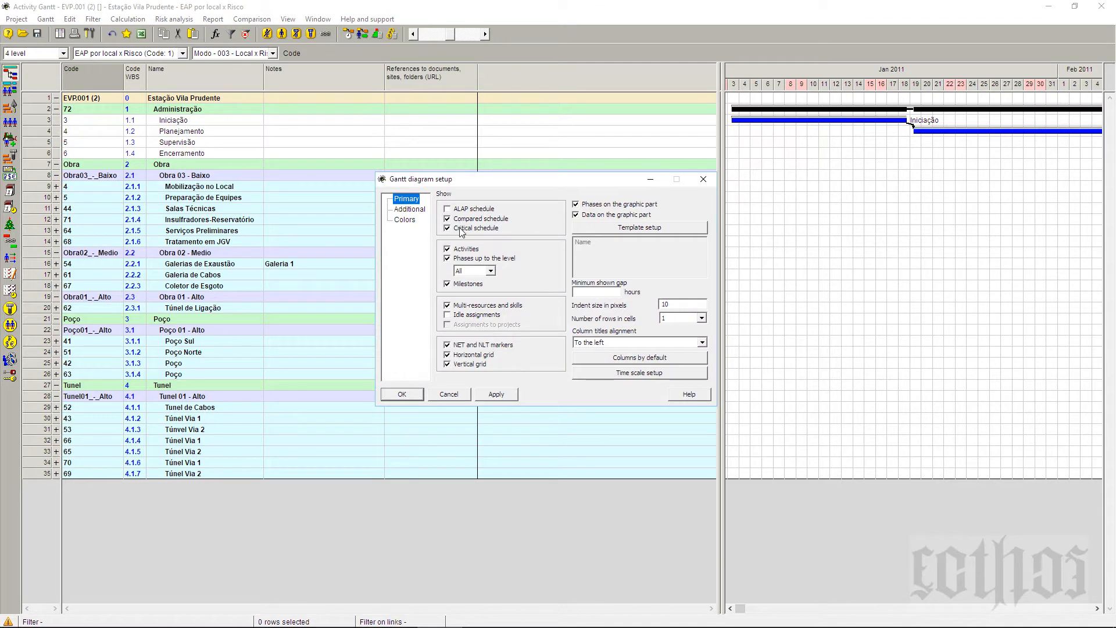
{"action": "left_click", "coordinate": [460, 251]}
{"action": "left_click", "coordinate": [402, 395]}
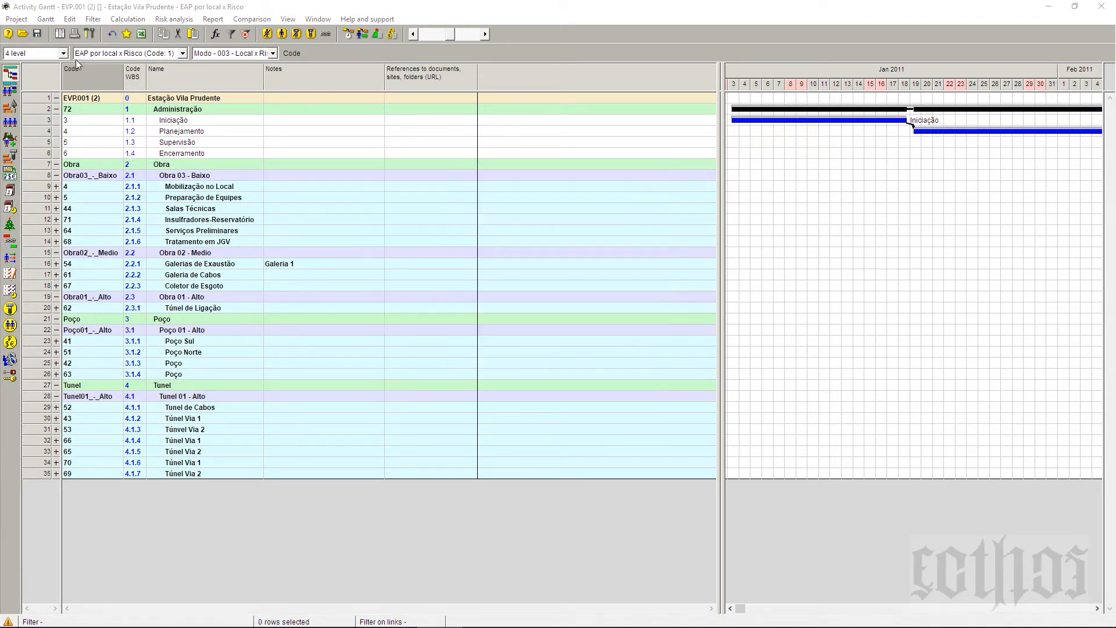
Step: Save the phases-only view in the project as the current layout, Modo - 003 - Local x Riscos - ANotações
{"action": "left_click", "coordinate": [45, 19]}
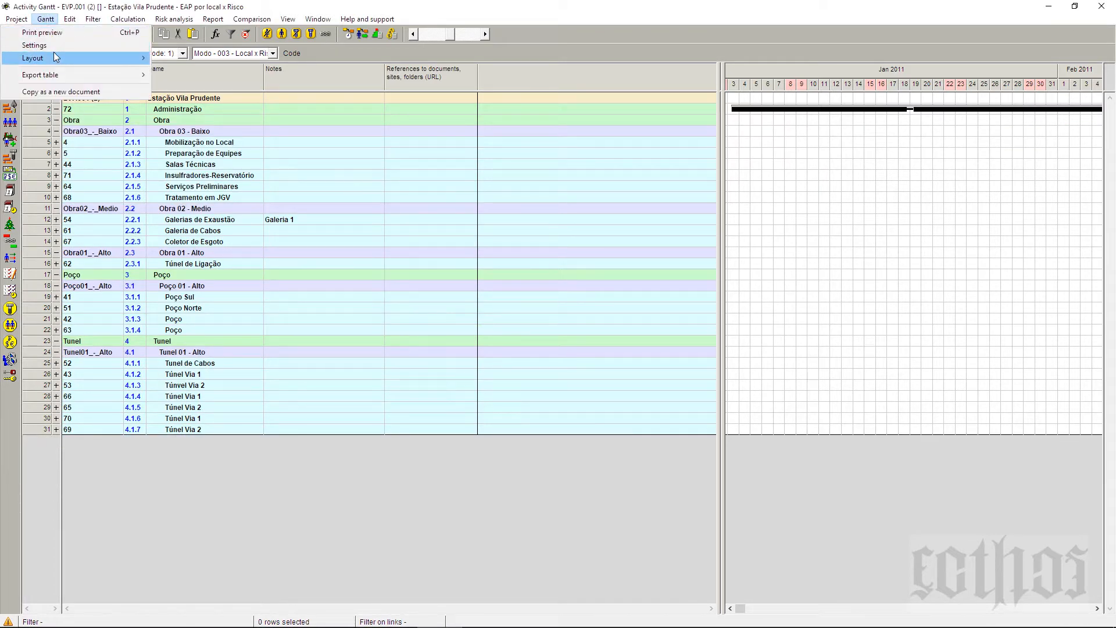
{"action": "mouse_move", "coordinate": [55, 57]}
{"action": "left_click", "coordinate": [198, 84]}
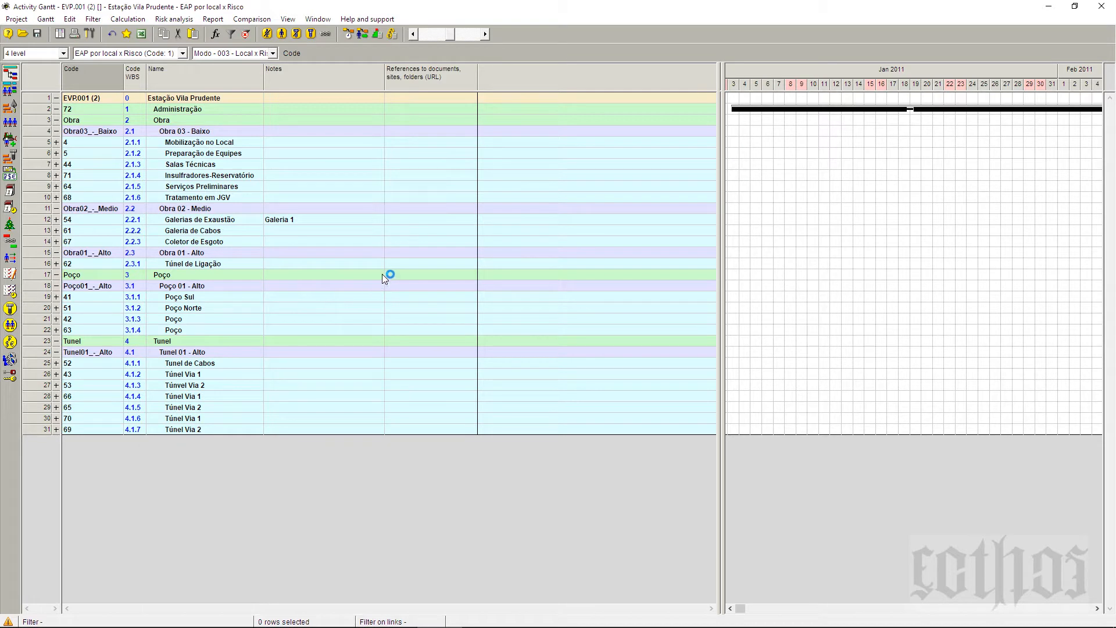
Step: Display the Modo-001 layout for comparison, and return to Modo - 003 - Local x Riscos - ANotações
{"action": "left_click", "coordinate": [239, 53]}
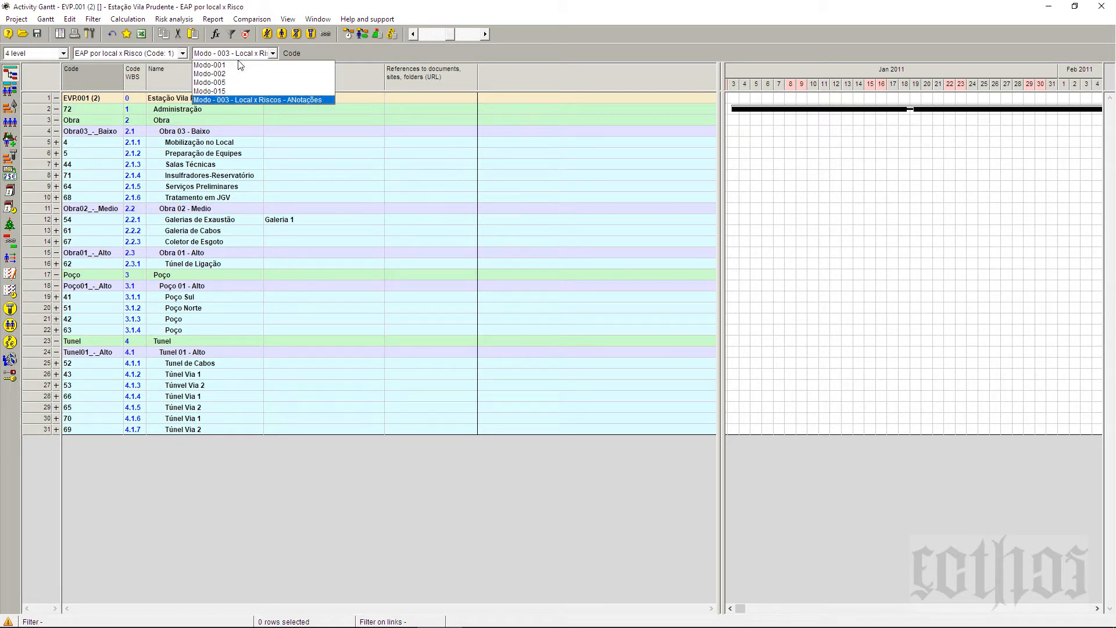
{"action": "left_click", "coordinate": [240, 65]}
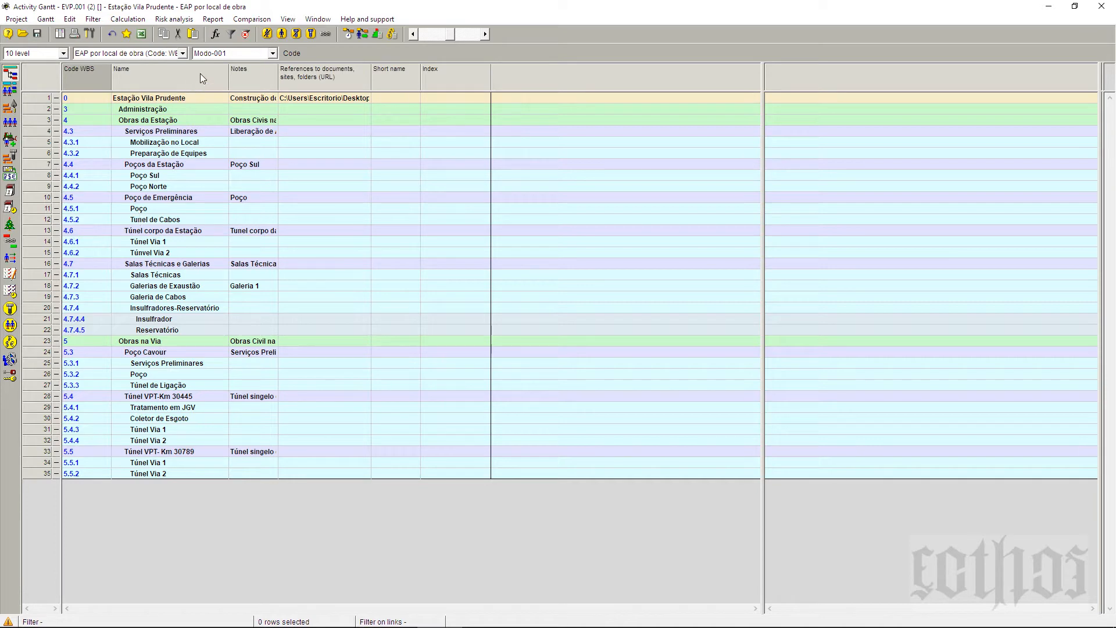
{"action": "left_click", "coordinate": [216, 54]}
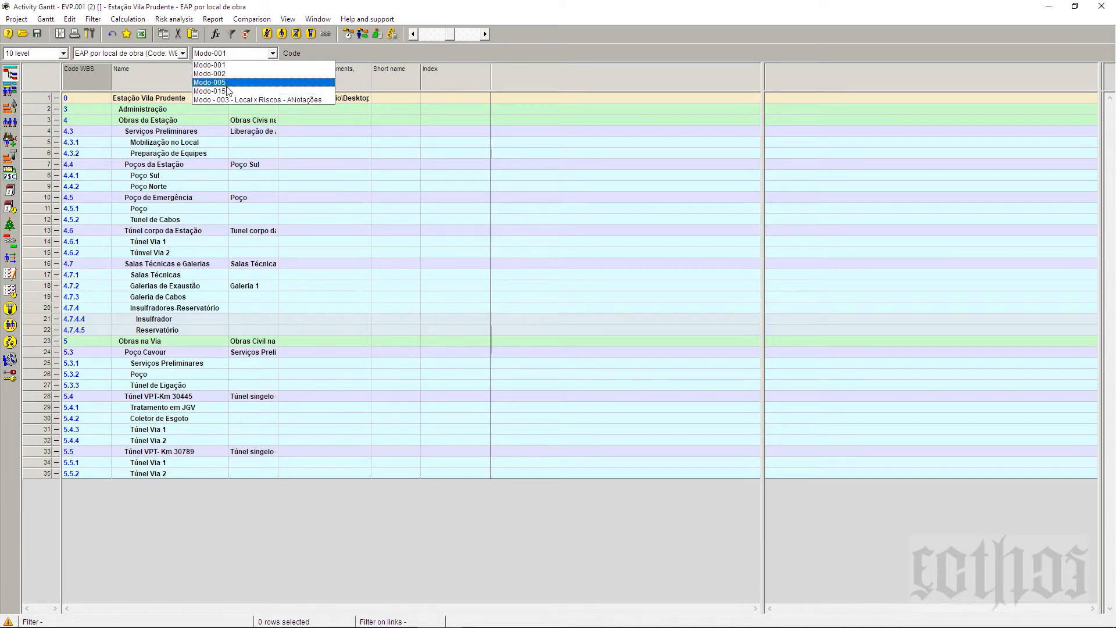
{"action": "left_click", "coordinate": [241, 100]}
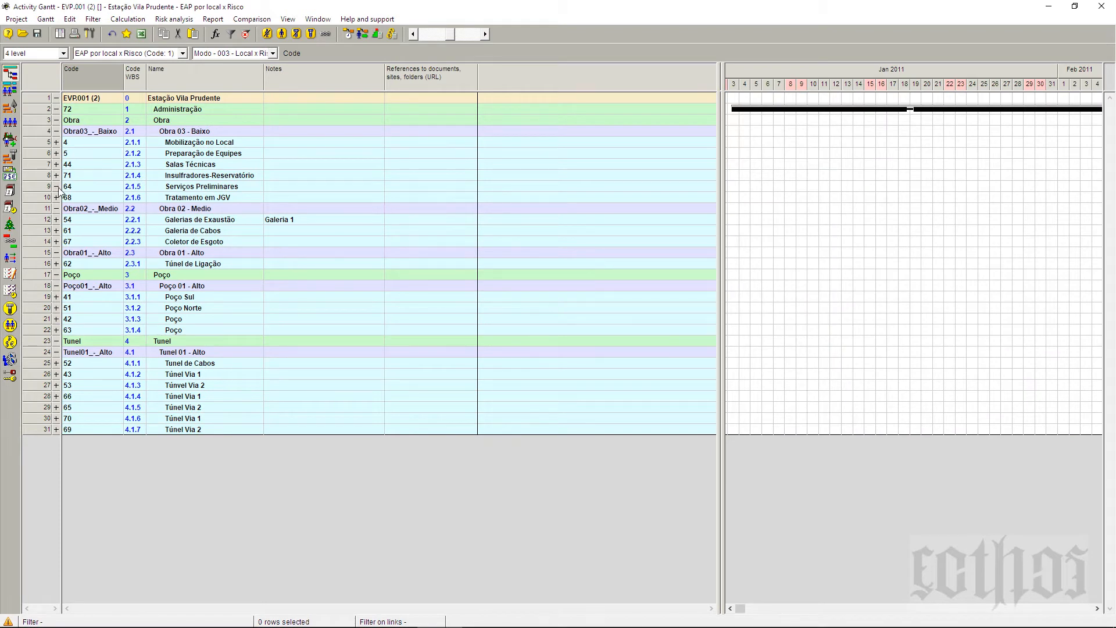
Step: Narrow the table area to end after the document references column, and enlarge the Gantt chart to fill the remaining width
{"action": "left_click", "coordinate": [56, 219]}
{"action": "left_click_drag", "start_coordinate": [721, 83], "coordinate": [481, 147]}
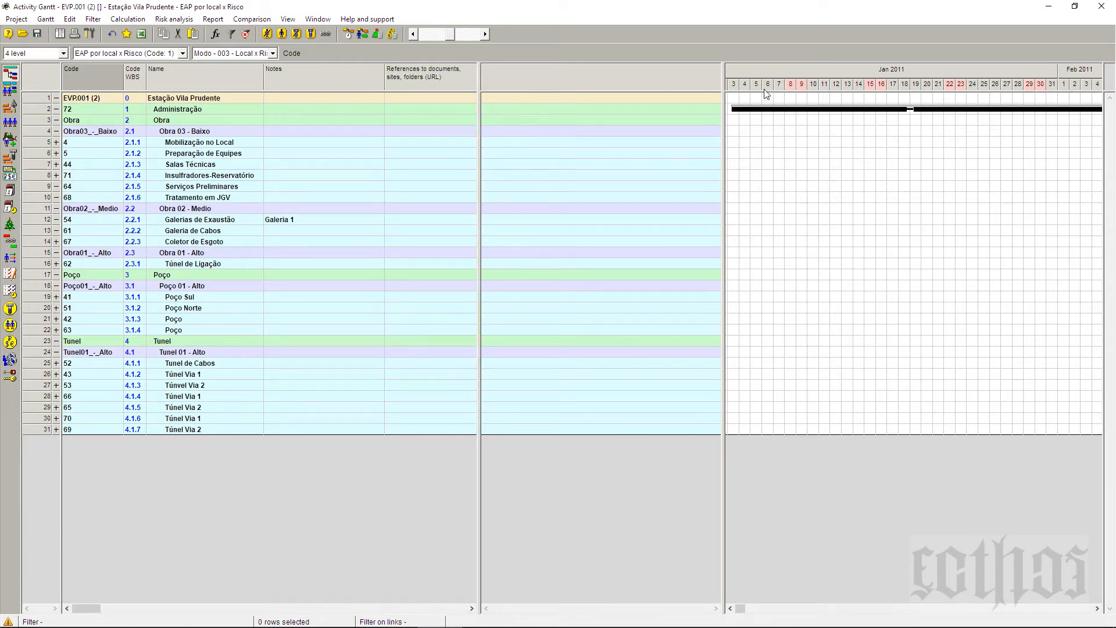
{"action": "left_click_drag", "start_coordinate": [724, 91], "coordinate": [487, 165]}
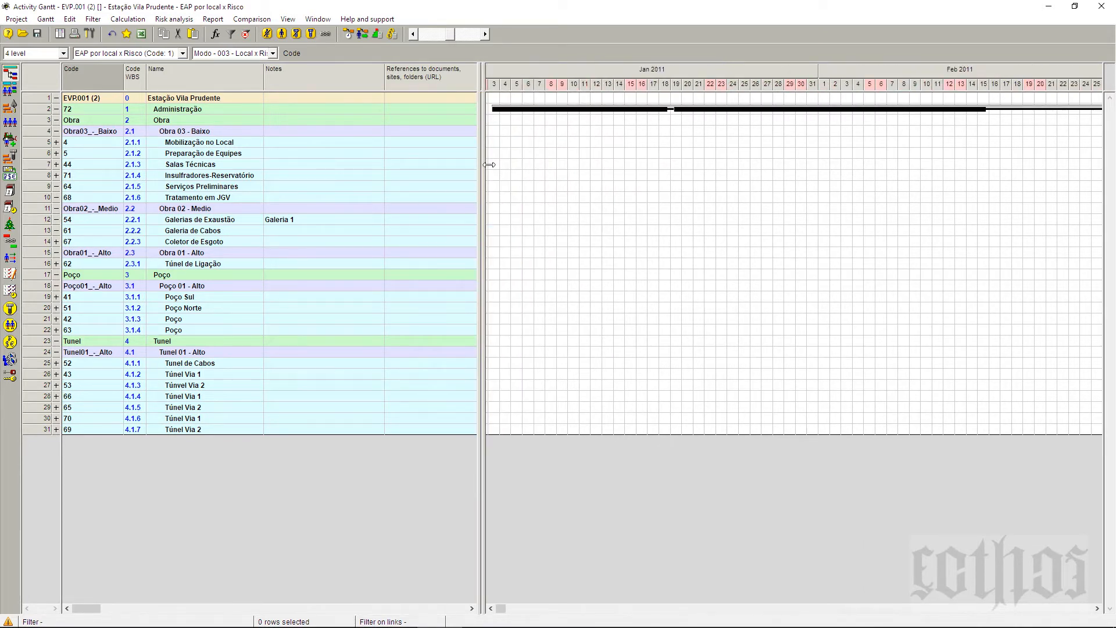
Step: Show activities in the Gantt diagram setup, and fit the time scale to the whole project
{"action": "left_click", "coordinate": [45, 19]}
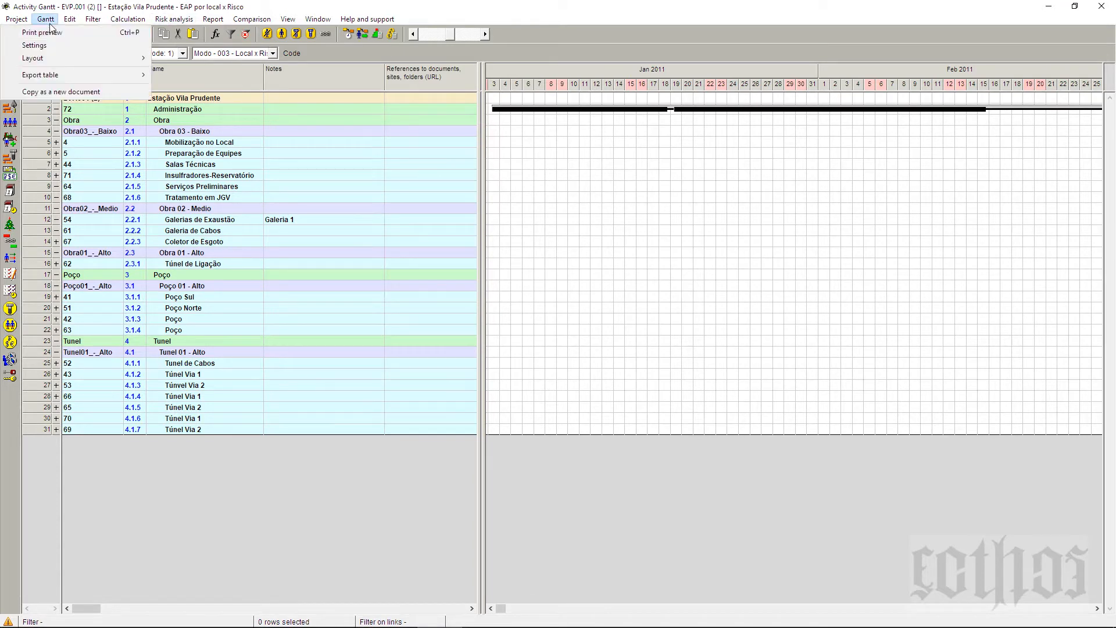
{"action": "left_click", "coordinate": [49, 51]}
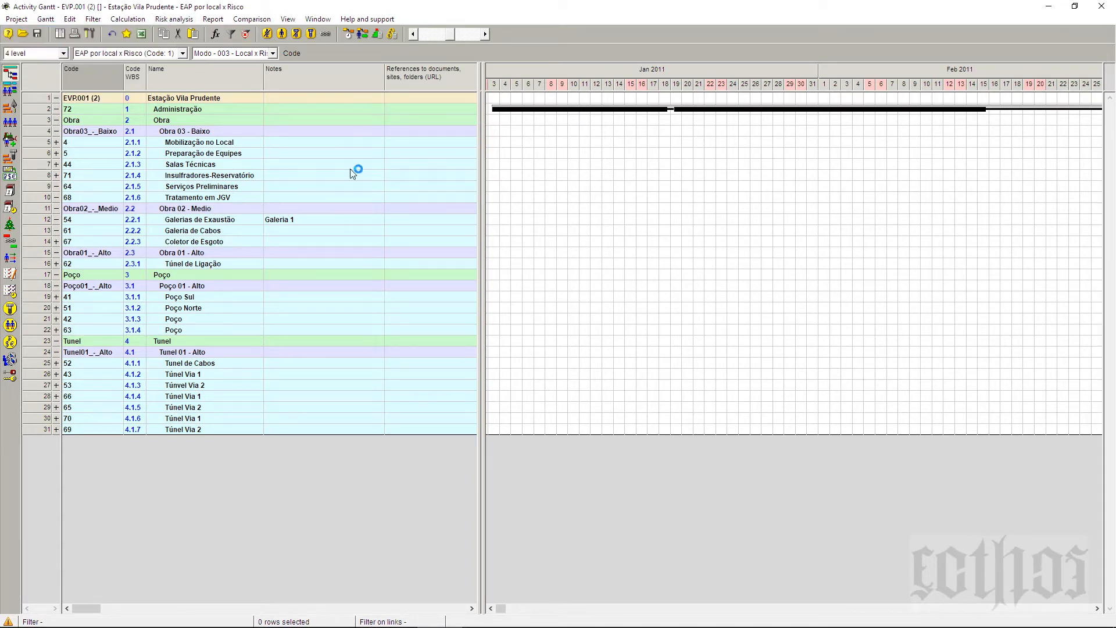
{"action": "left_click", "coordinate": [458, 249]}
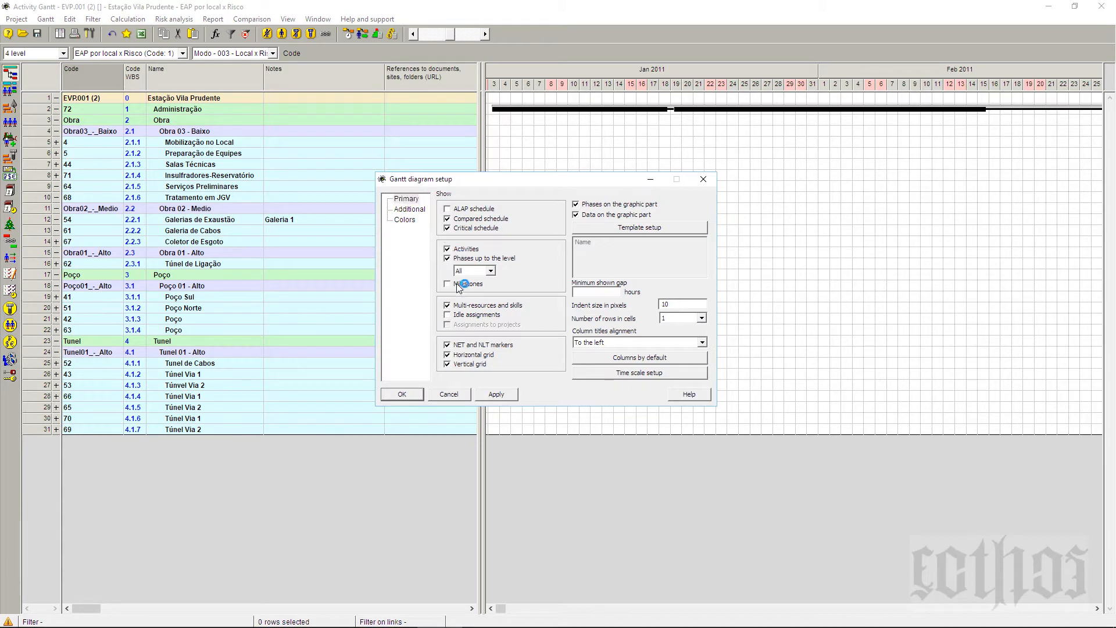
{"action": "left_click", "coordinate": [407, 395]}
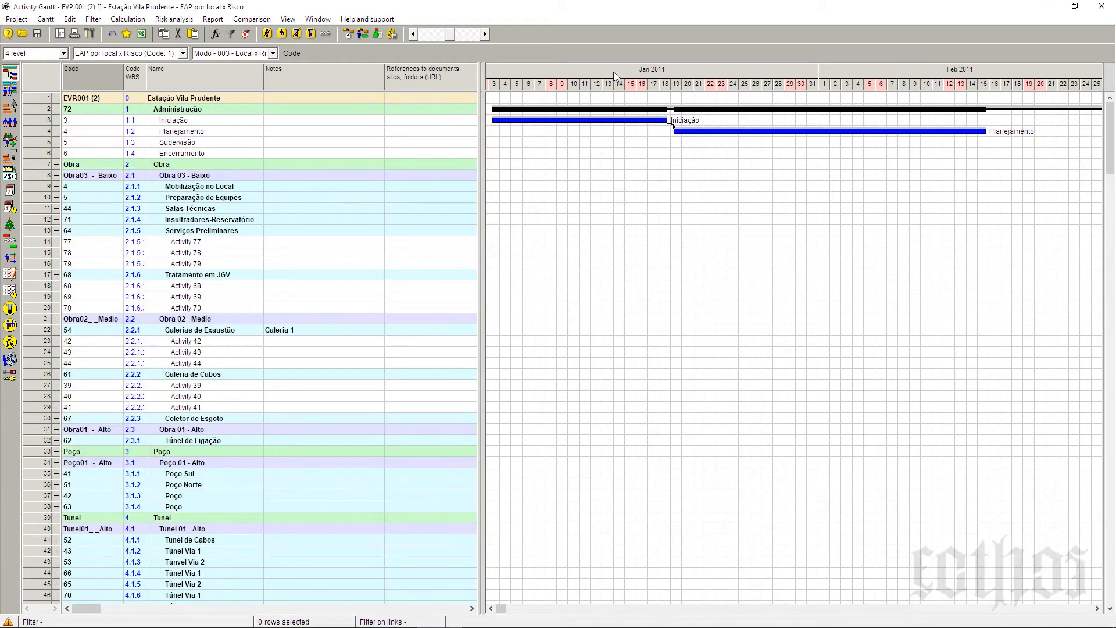
{"action": "right_click", "coordinate": [613, 72]}
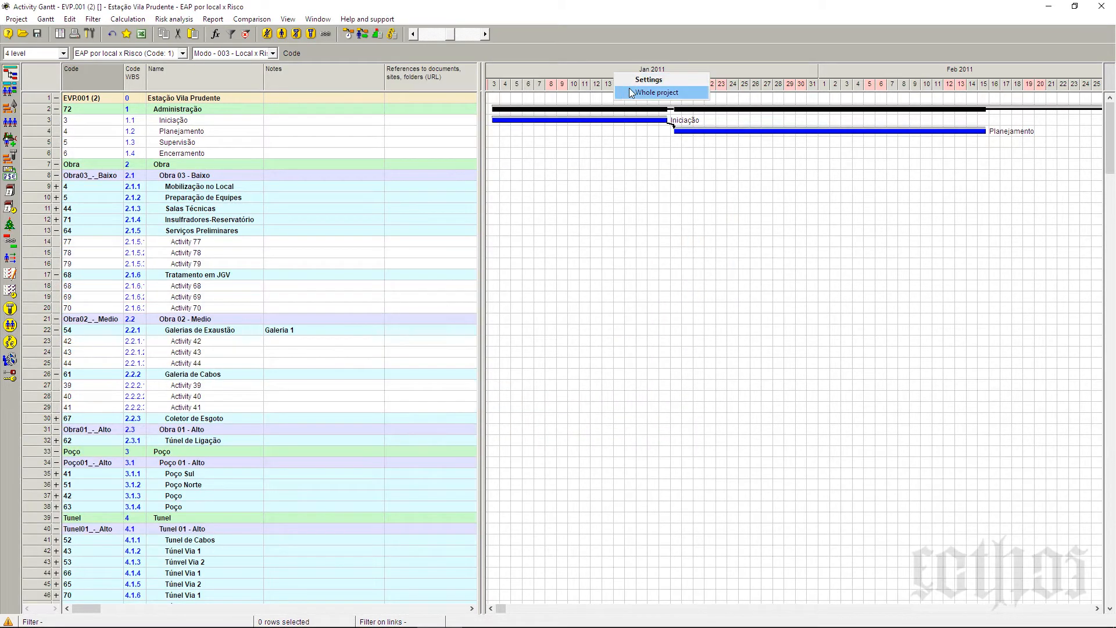
{"action": "left_click", "coordinate": [629, 90]}
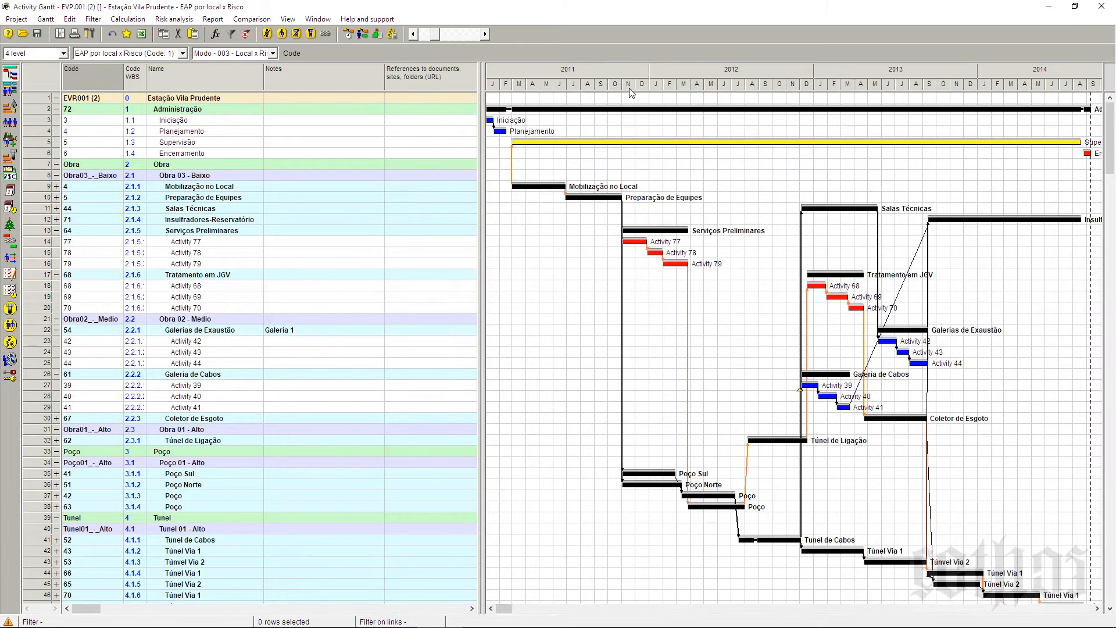
Step: Save the view with activities and the whole-project time scale in the project as the current layout
{"action": "left_click", "coordinate": [47, 20]}
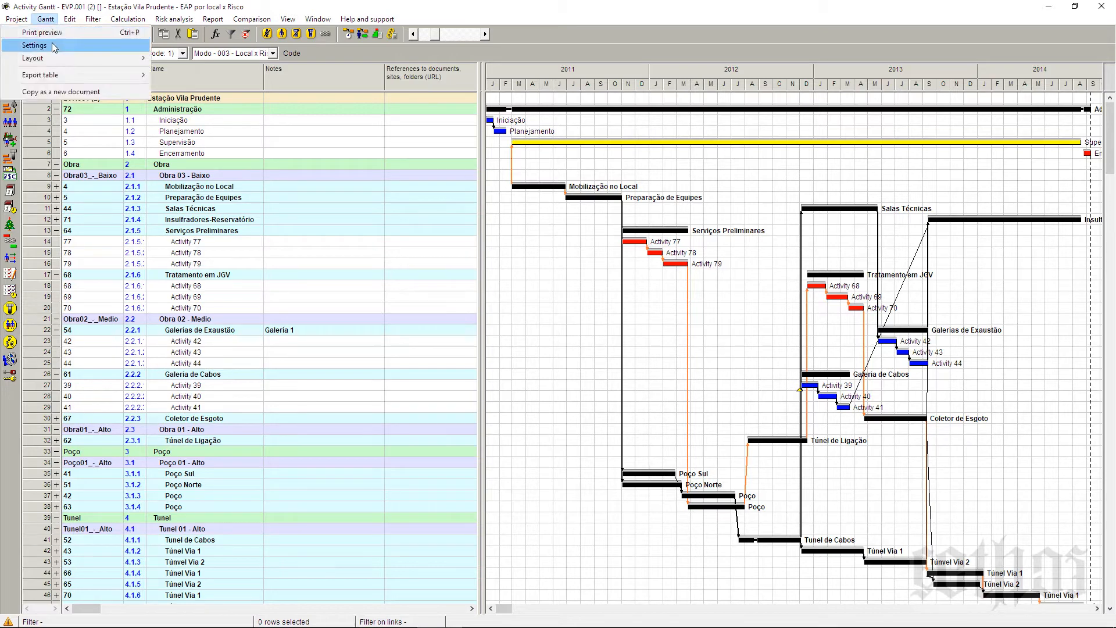
{"action": "mouse_move", "coordinate": [58, 57]}
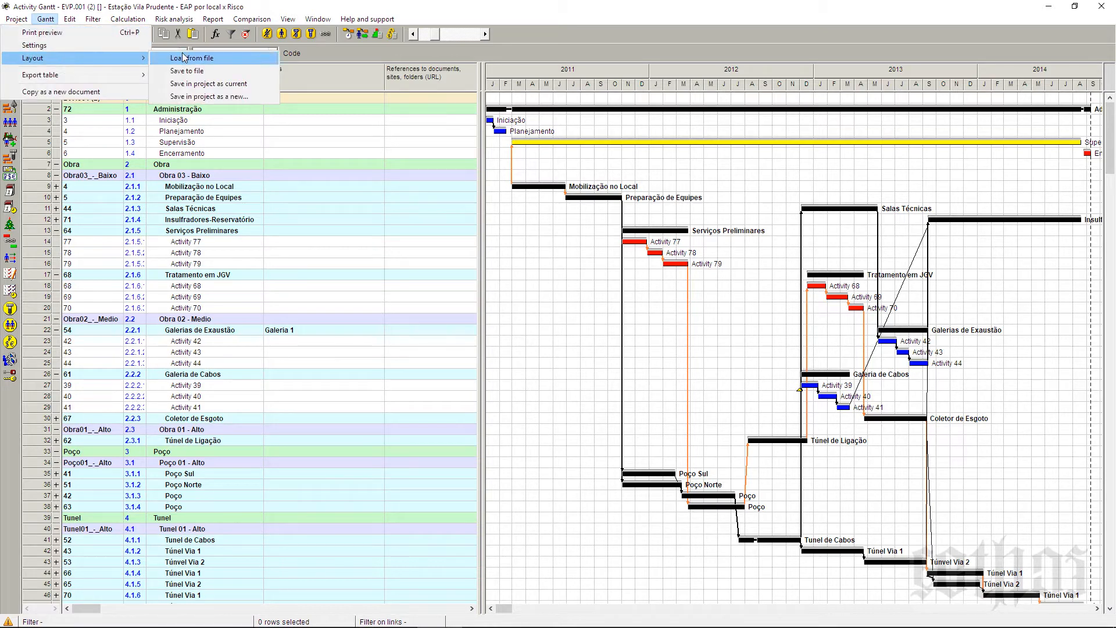
{"action": "left_click", "coordinate": [234, 84]}
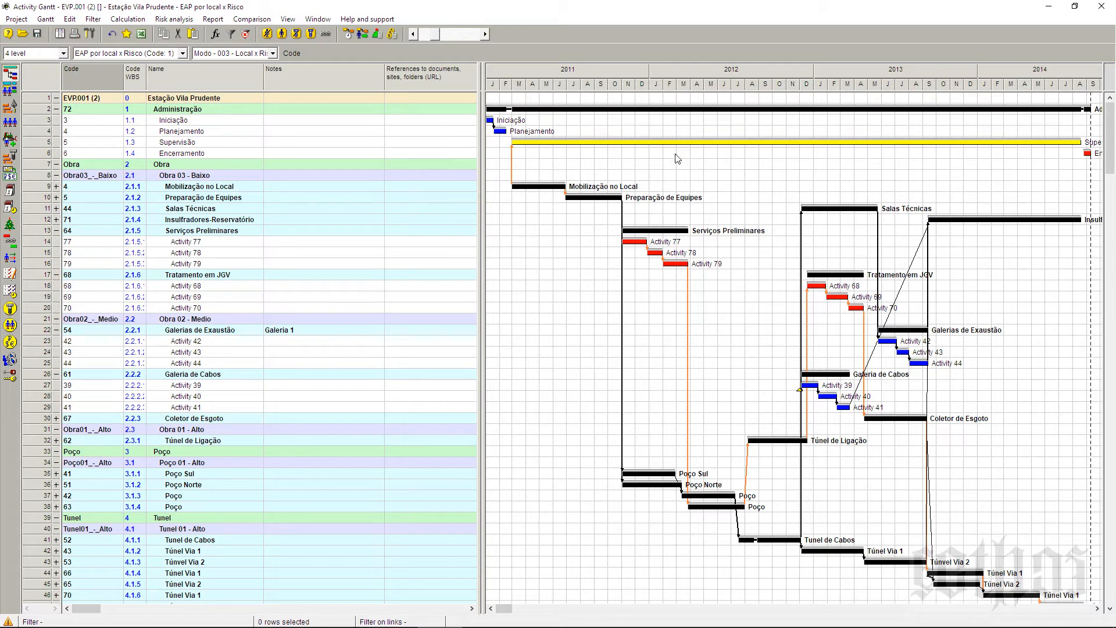
Step: Collapse the WBS to level 2, and expand the Tunel branch down to the activities of its tunnel phases
{"action": "left_click", "coordinate": [63, 53]}
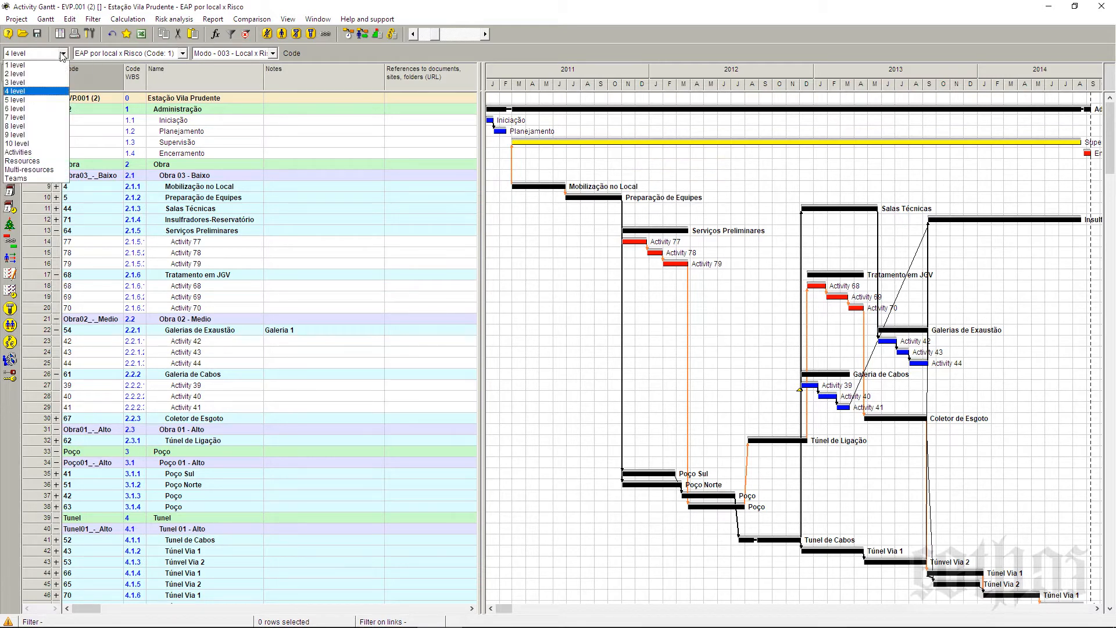
{"action": "left_click", "coordinate": [49, 75]}
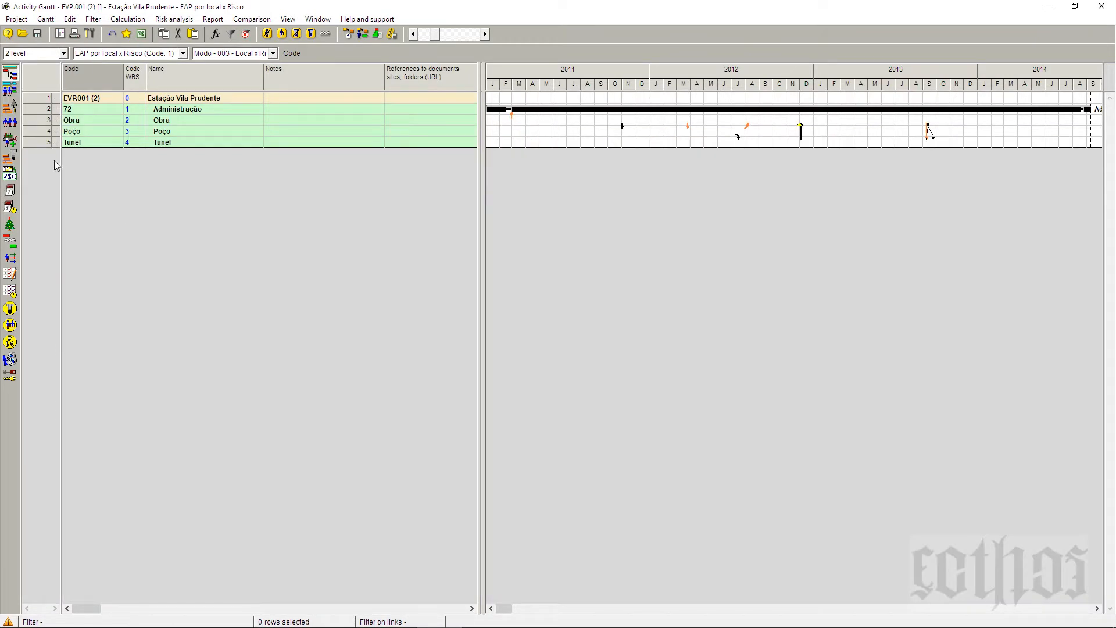
{"action": "left_click", "coordinate": [57, 143]}
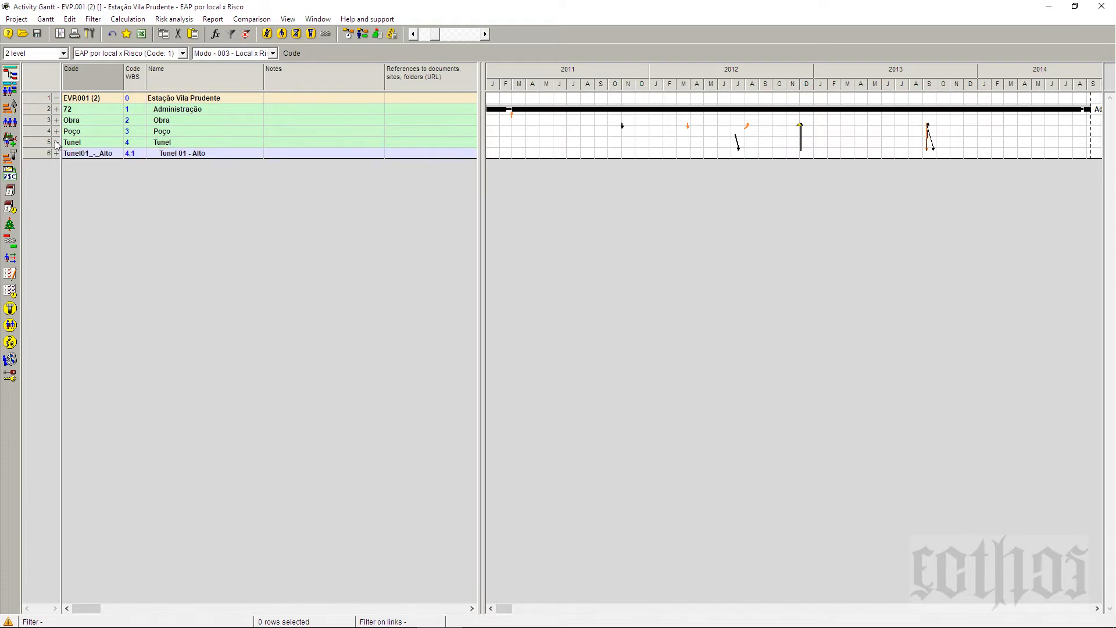
{"action": "left_click", "coordinate": [56, 154]}
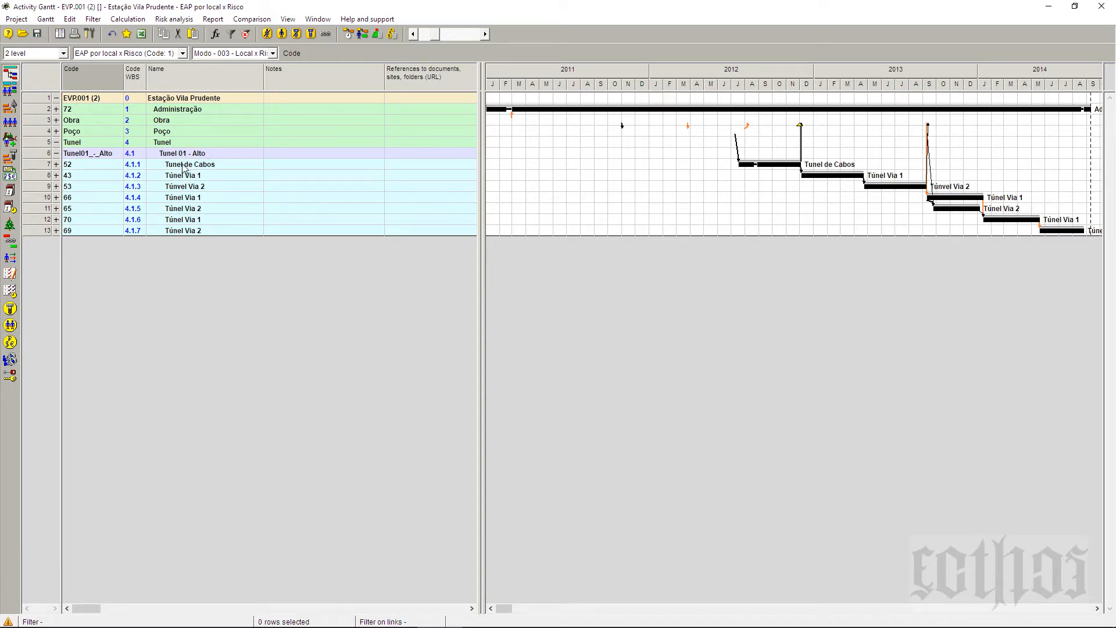
{"action": "left_click", "coordinate": [56, 165]}
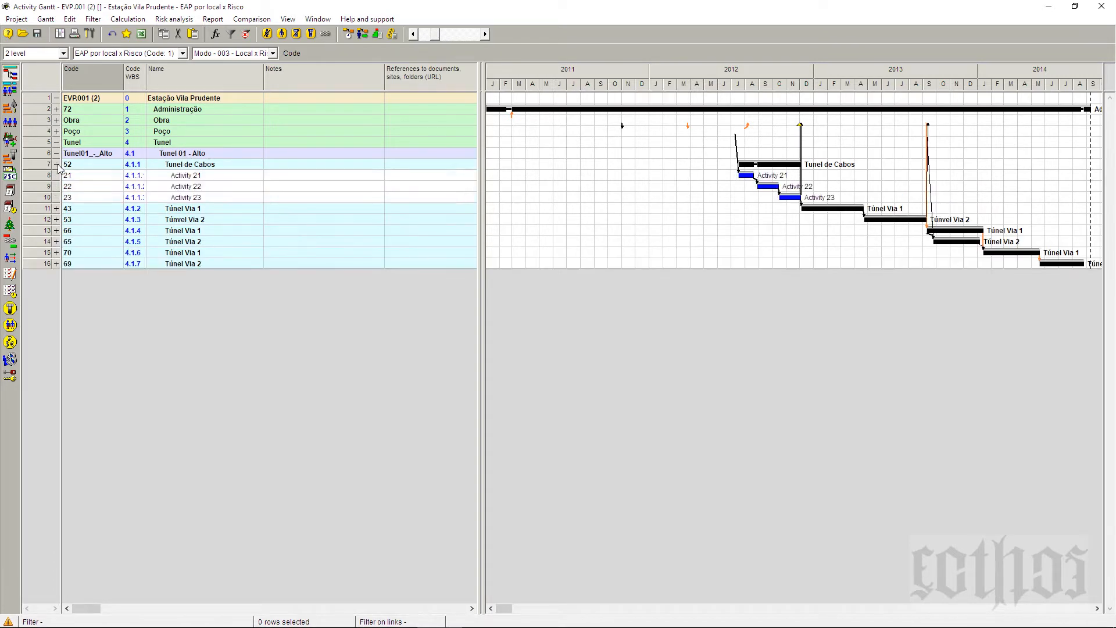
{"action": "left_click", "coordinate": [57, 209]}
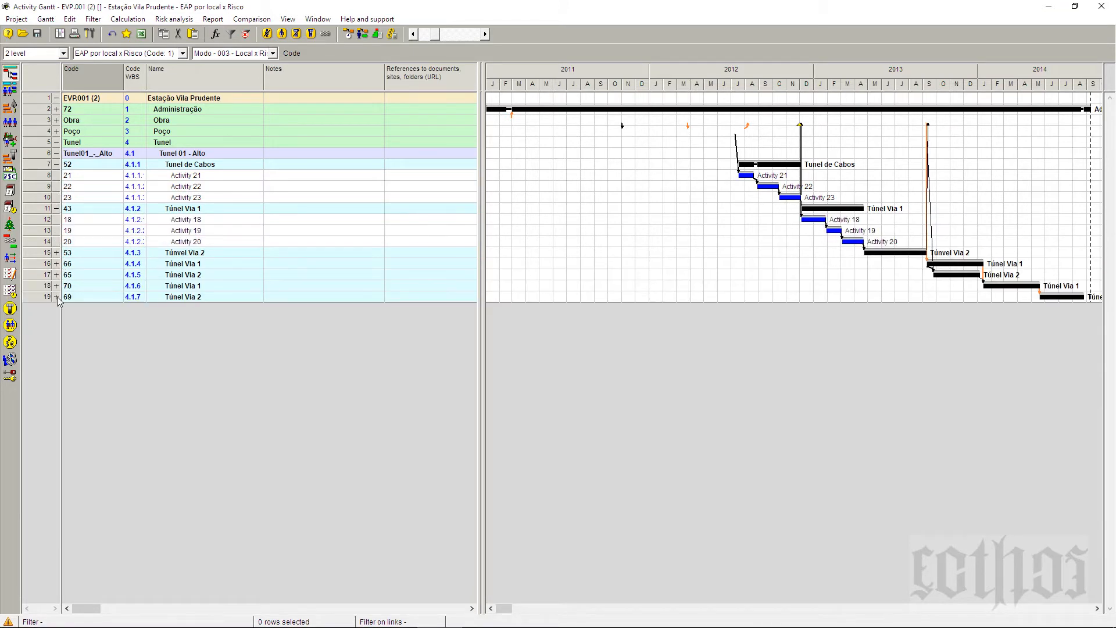
{"action": "left_click", "coordinate": [56, 297]}
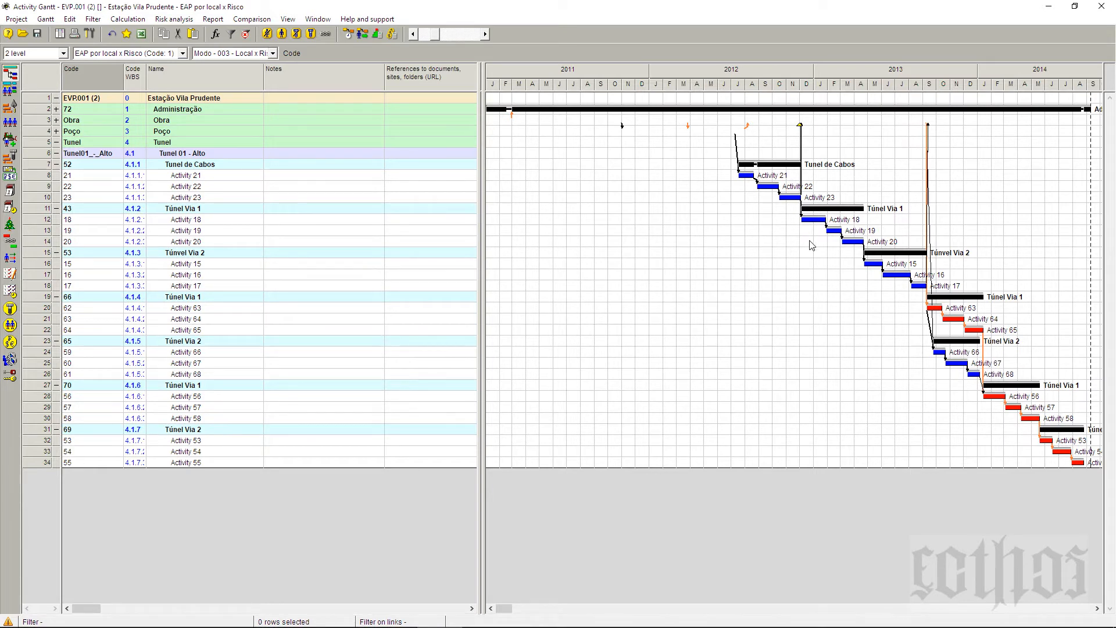
{"action": "left_click", "coordinate": [72, 146]}
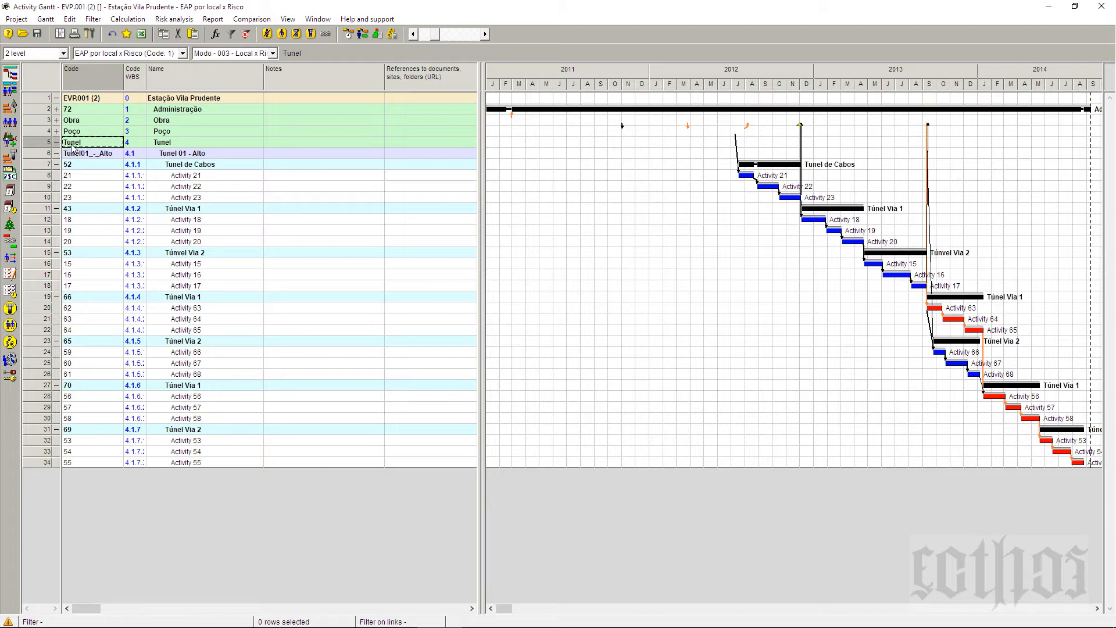
Step: Switch to the Modo-001 layout and show activities in its Gantt diagram setup
{"action": "left_click", "coordinate": [249, 53]}
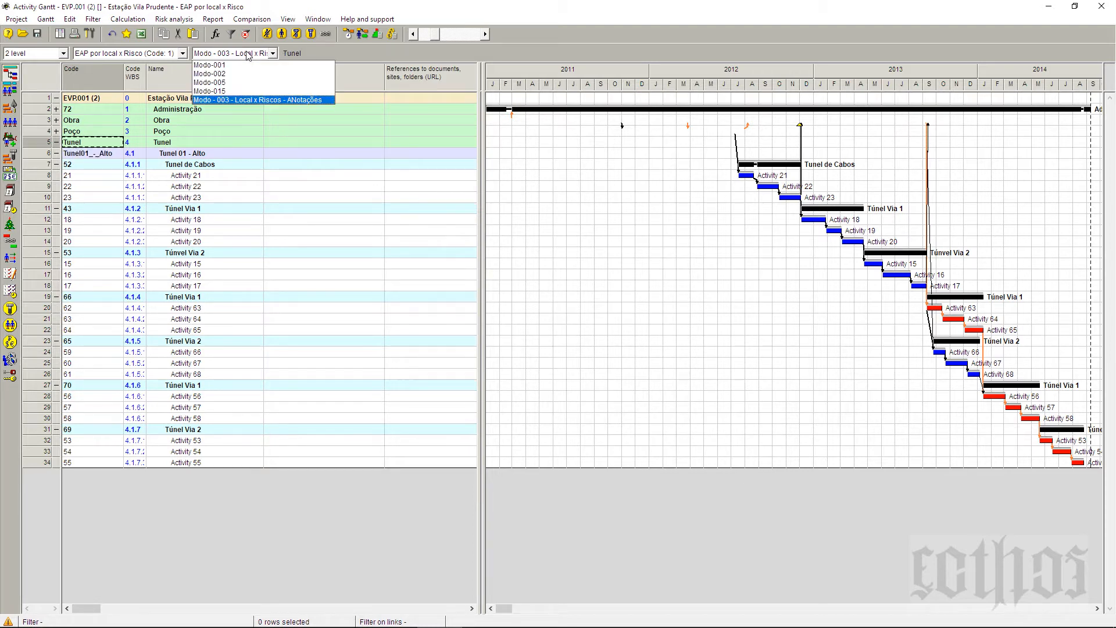
{"action": "left_click", "coordinate": [248, 65]}
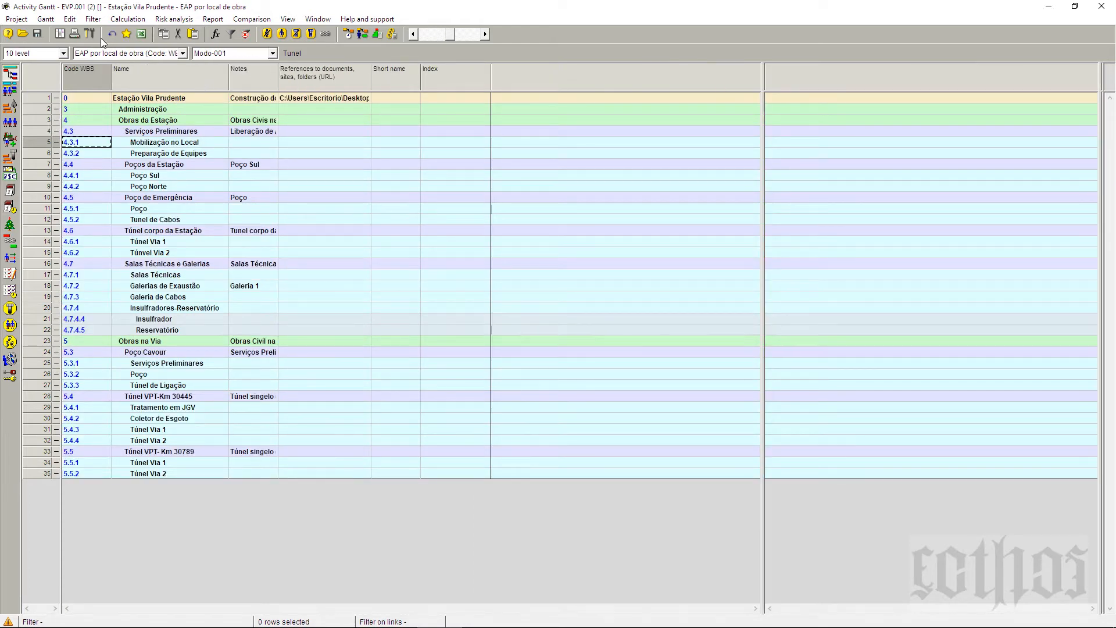
{"action": "left_click", "coordinate": [45, 19]}
{"action": "left_click", "coordinate": [56, 45]}
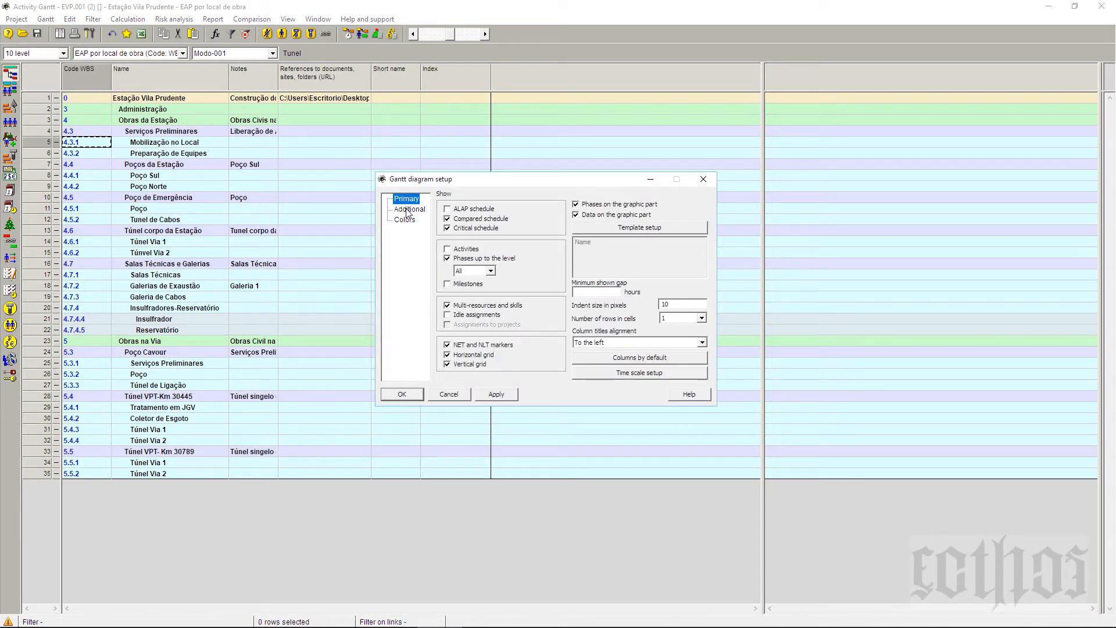
{"action": "left_click", "coordinate": [458, 249]}
{"action": "left_click", "coordinate": [411, 395]}
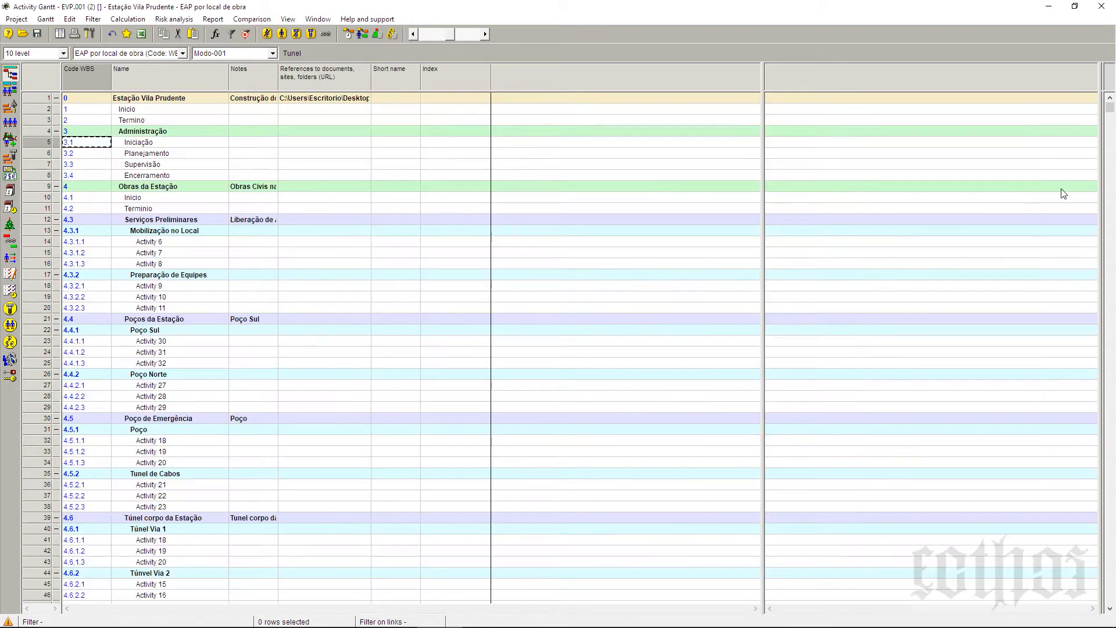
Step: Enlarge the Modo-001 Gantt chart area to start after the Index column, and fit its time scale to the whole project
{"action": "left_click_drag", "start_coordinate": [769, 79], "coordinate": [448, 134]}
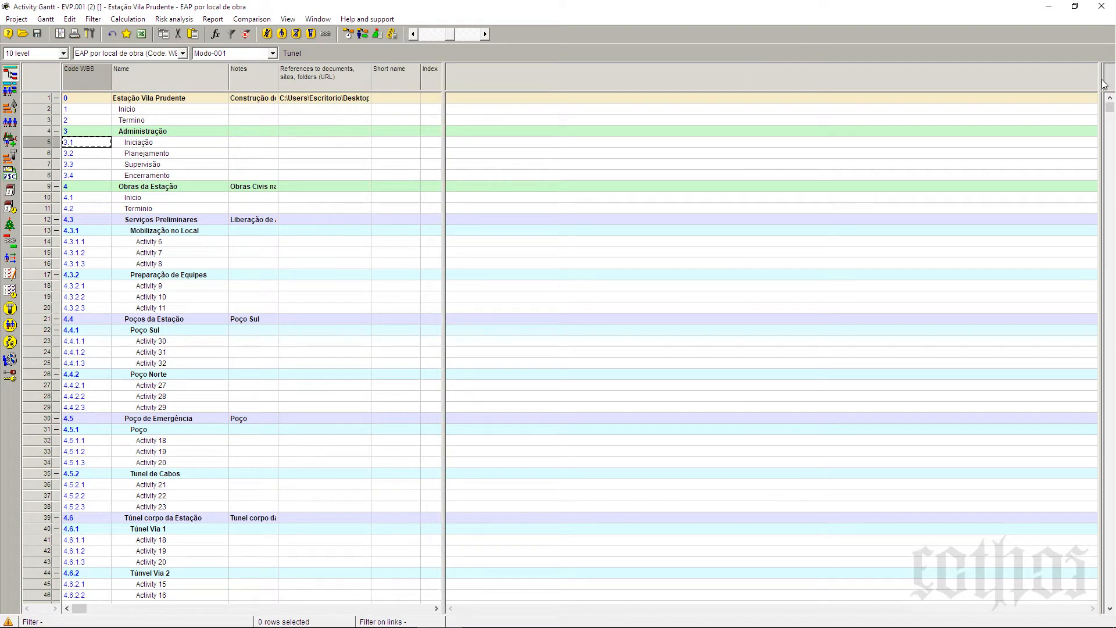
{"action": "left_click_drag", "start_coordinate": [1105, 84], "coordinate": [314, 186]}
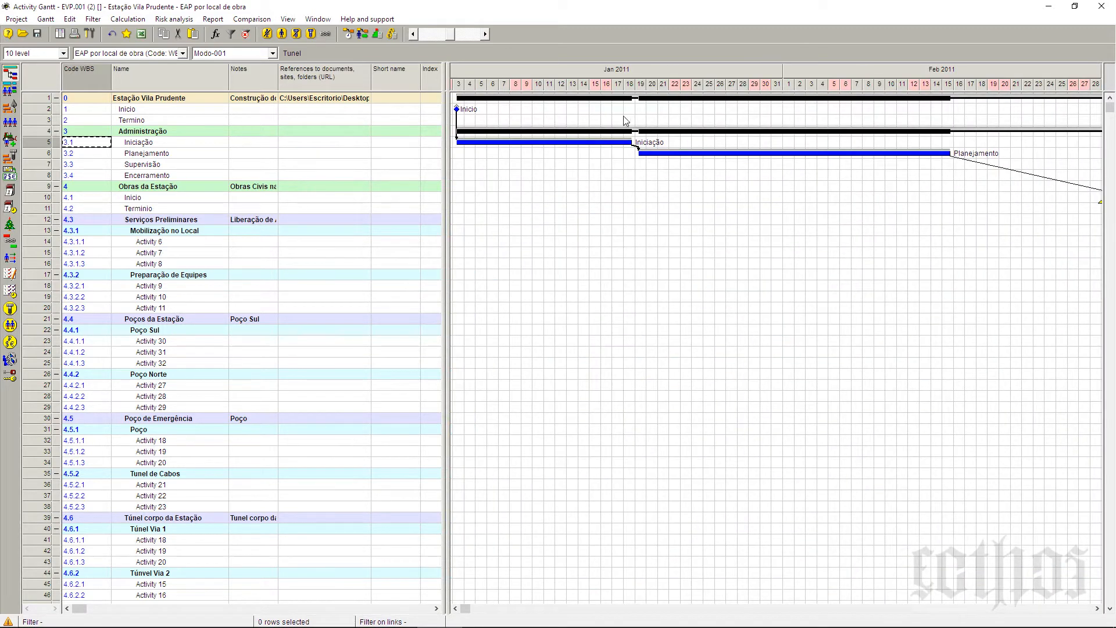
{"action": "right_click", "coordinate": [587, 70]}
{"action": "left_click", "coordinate": [607, 87]}
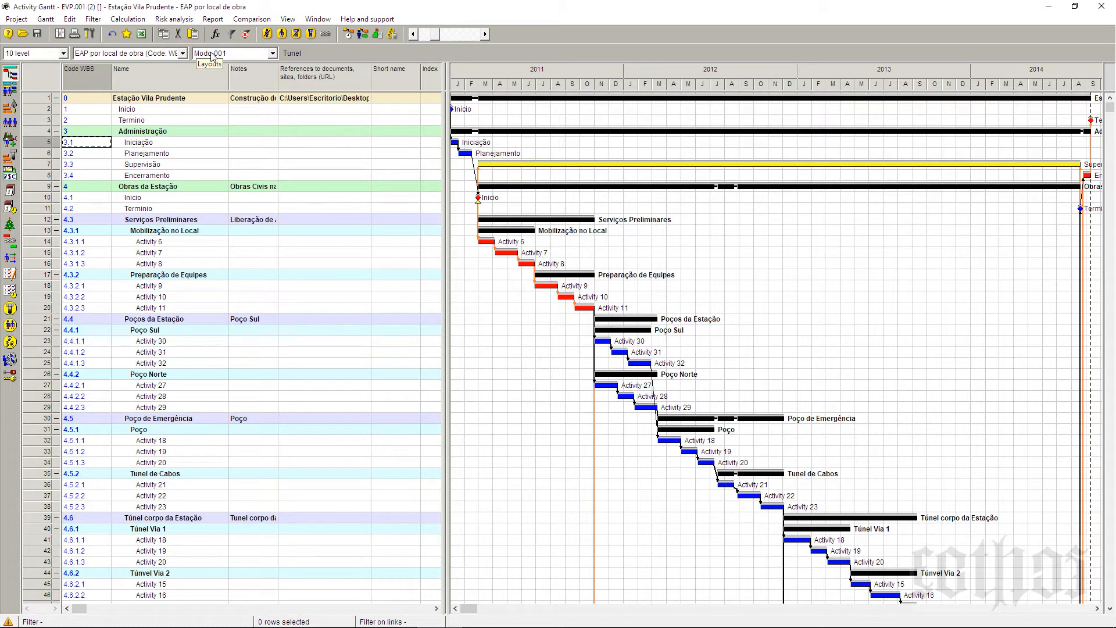
{"action": "left_click", "coordinate": [45, 20]}
{"action": "left_click", "coordinate": [54, 47]}
{"action": "left_click", "coordinate": [712, 176]}
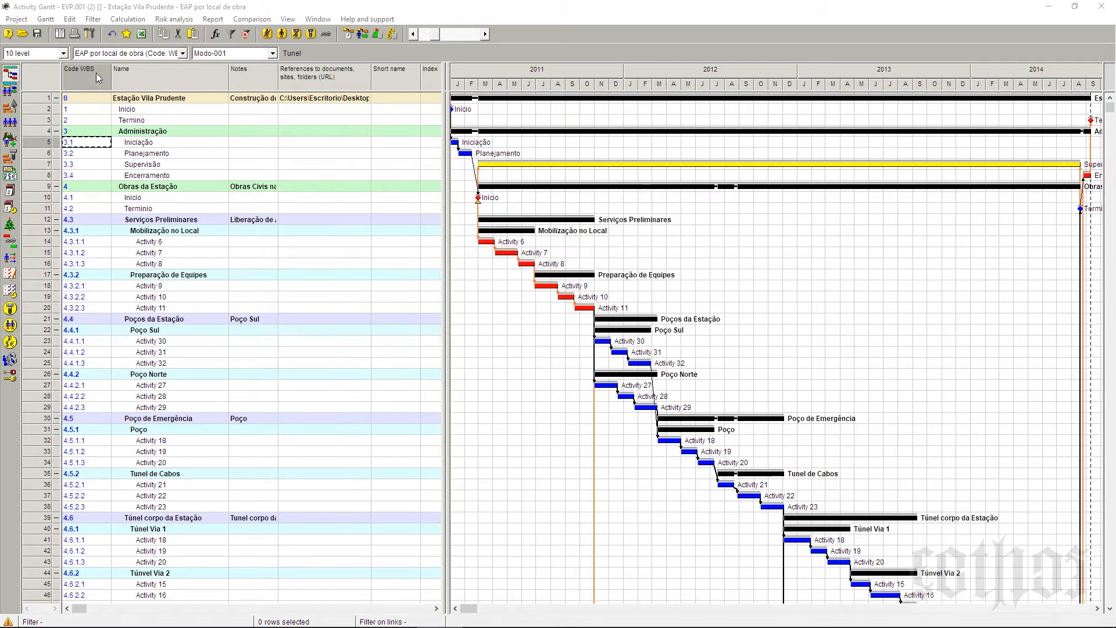
Step: Save the current view in the project as a new layout named "Modo 004 - Cronograma local de obras"
{"action": "left_click", "coordinate": [45, 19]}
{"action": "mouse_move", "coordinate": [125, 57]}
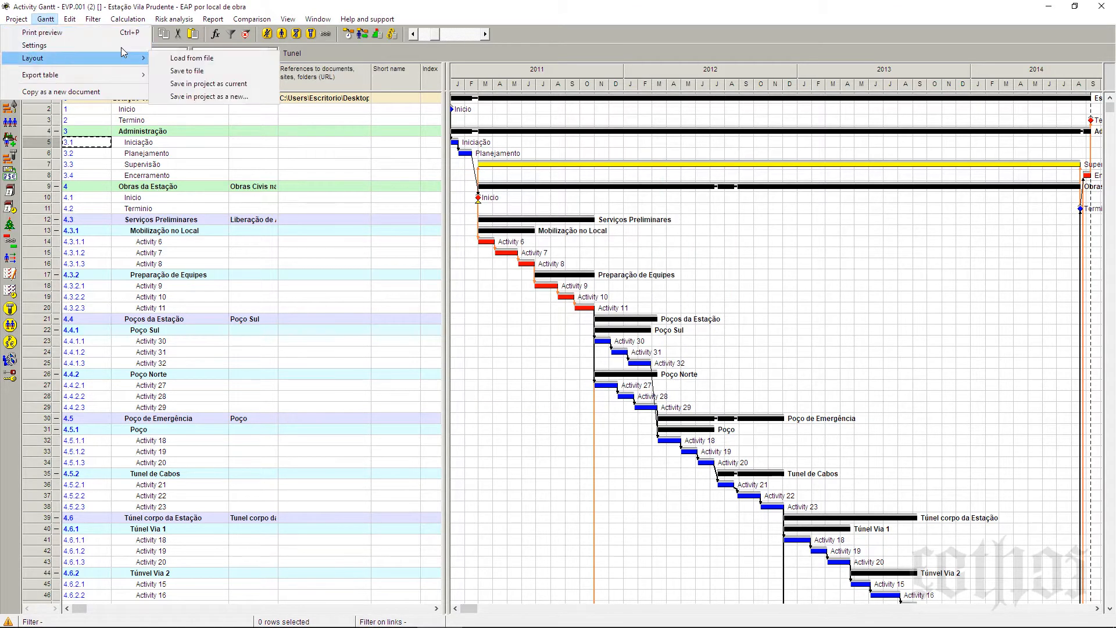
{"action": "left_click", "coordinate": [225, 83]}
{"action": "type", "text": "M"}
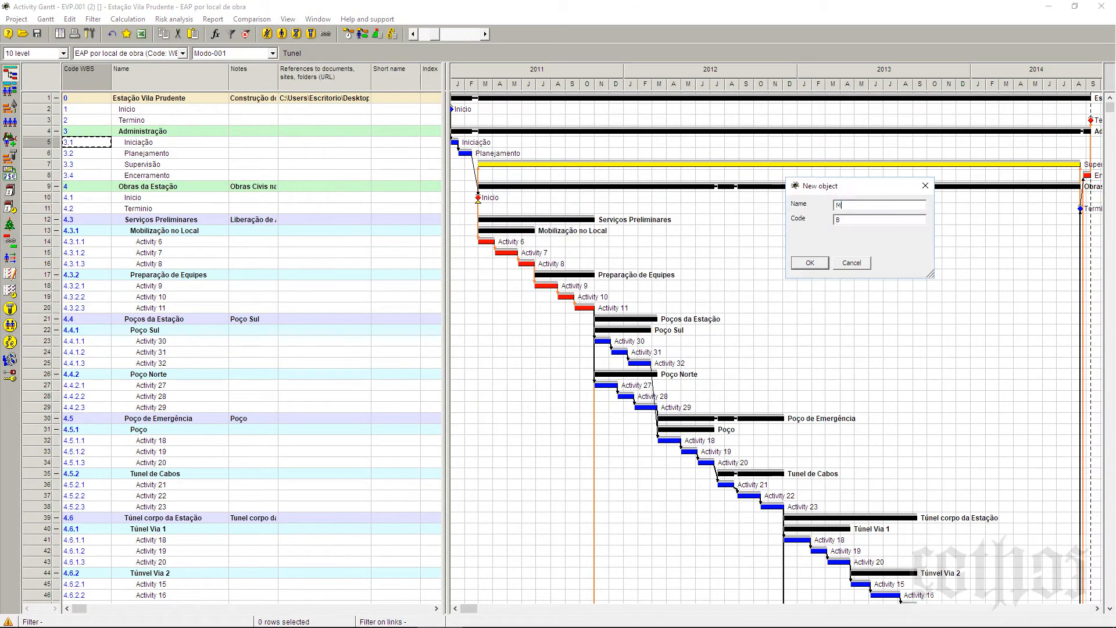
{"action": "type", "text": "odo "}
{"action": "type", "text": "00"}
{"action": "type", "text": "4 - Cronograma "}
{"action": "type", "text": "local de"}
{"action": "type", "text": " obras"}
{"action": "key", "text": "Return"}
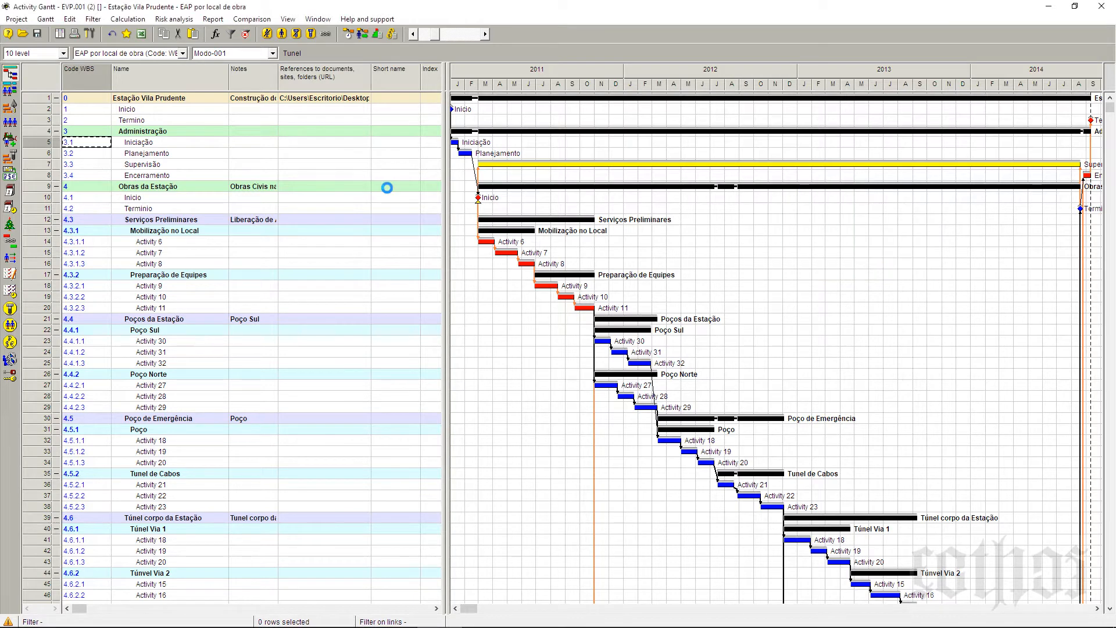
Step: Compare the saved layouts by switching to Modo - 003 - Local x Riscos - ANotações and back to Modo 004 - Cronograma local de obras
{"action": "left_click", "coordinate": [273, 53]}
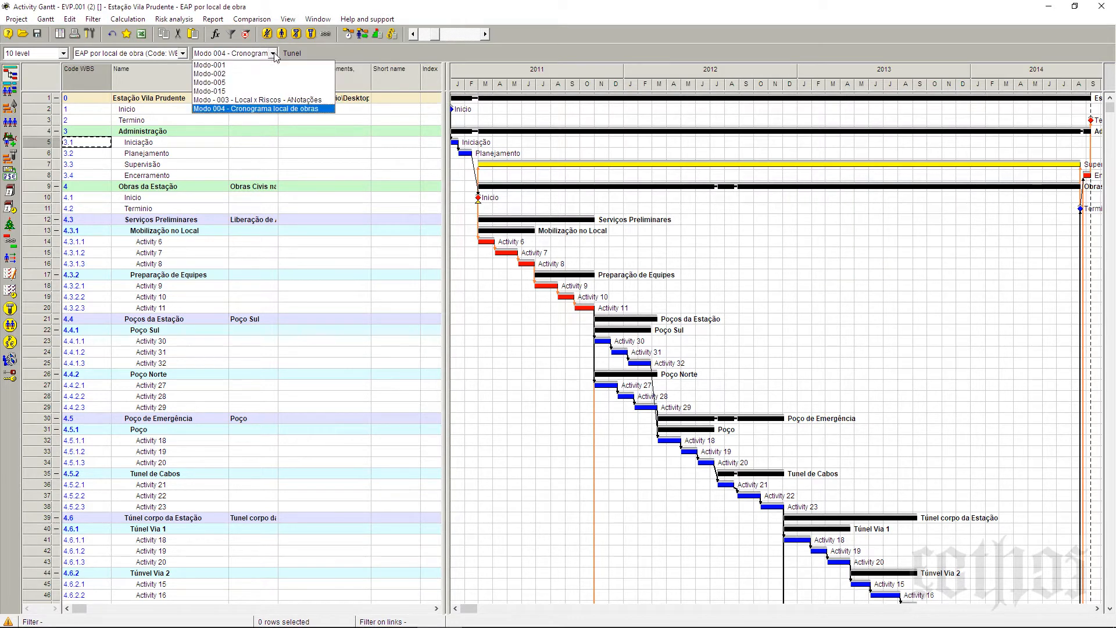
{"action": "left_click", "coordinate": [282, 100]}
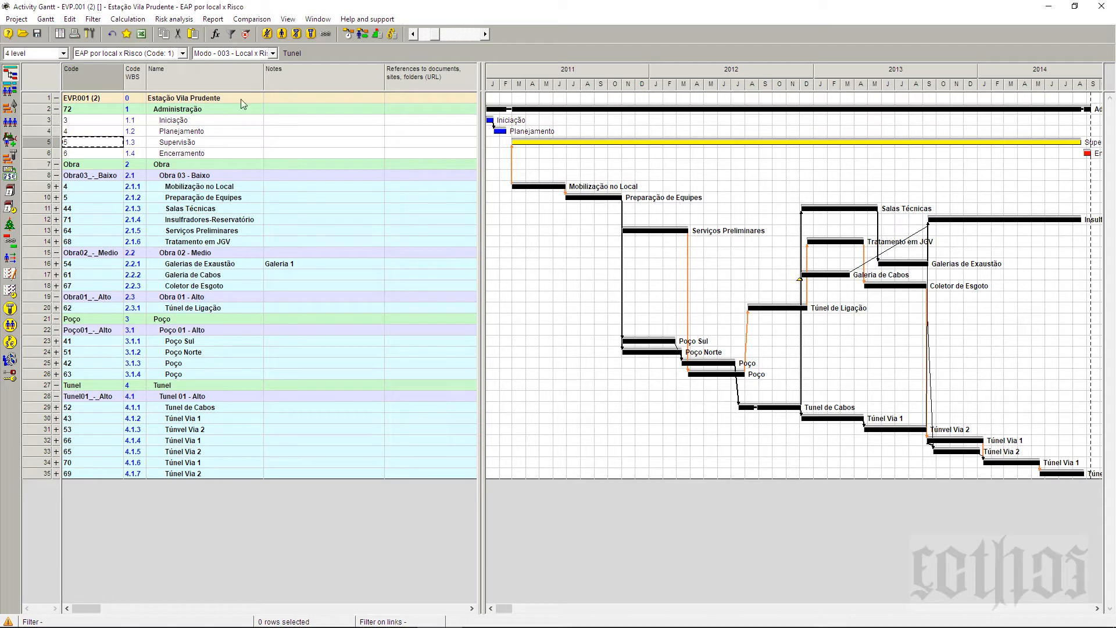
{"action": "left_click", "coordinate": [241, 54]}
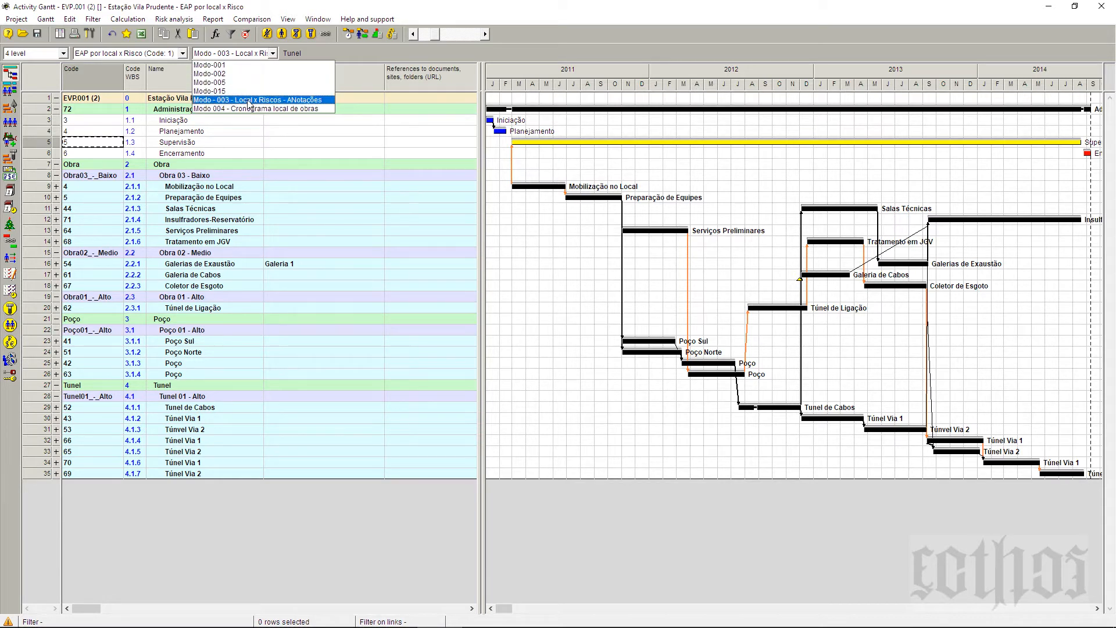
{"action": "left_click", "coordinate": [252, 119]}
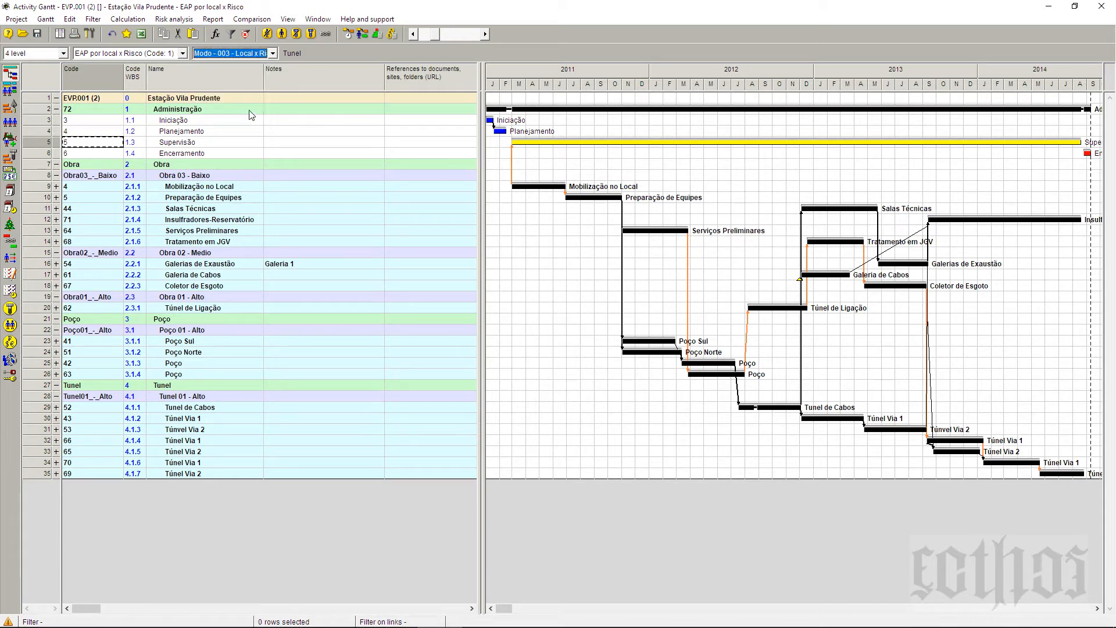
{"action": "left_click", "coordinate": [253, 57]}
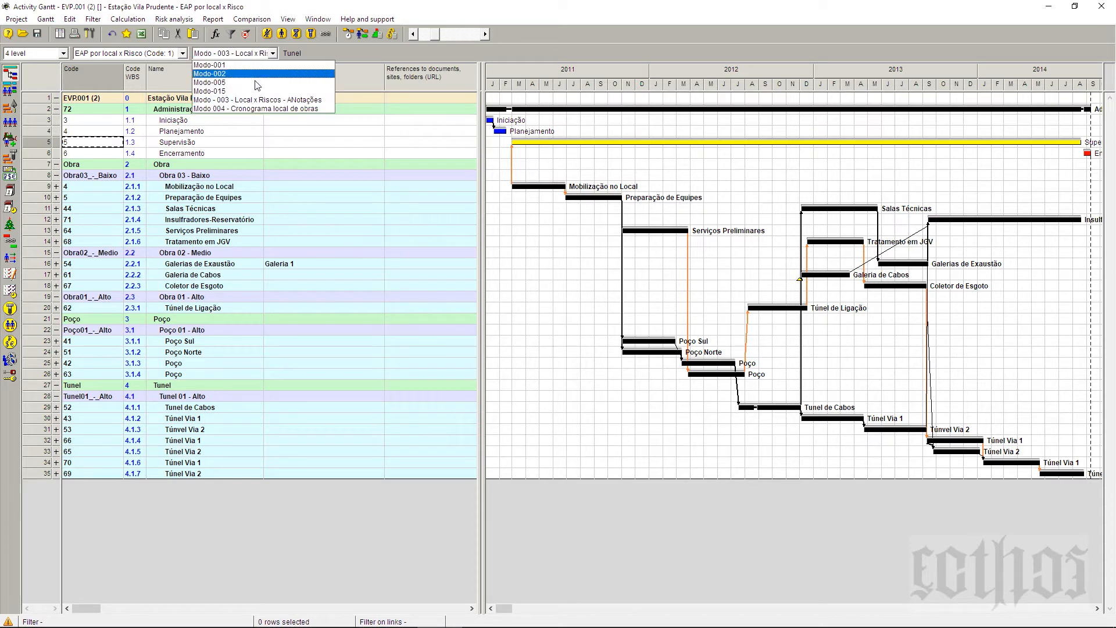
{"action": "left_click", "coordinate": [259, 110]}
{"action": "left_click", "coordinate": [259, 109]}
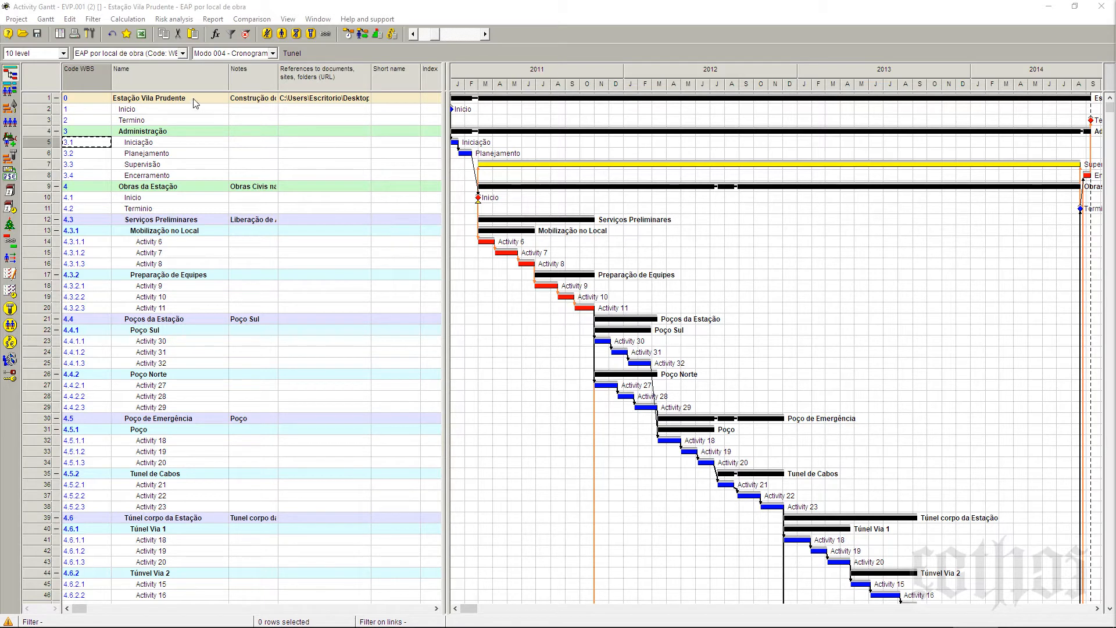
{"action": "left_click", "coordinate": [213, 19]}
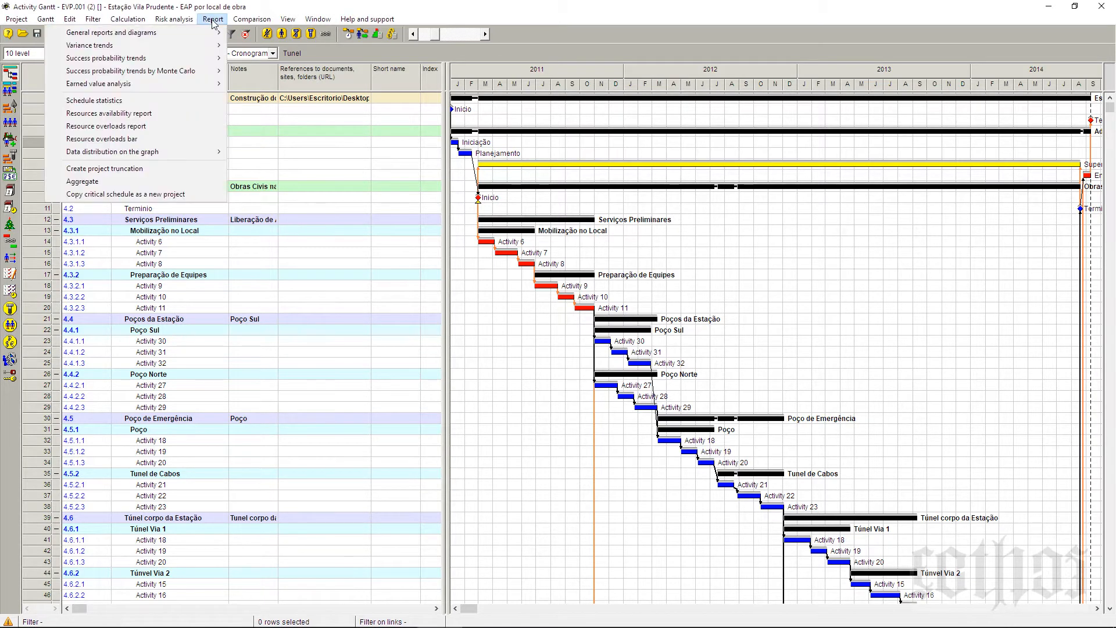
{"action": "mouse_move", "coordinate": [207, 33]}
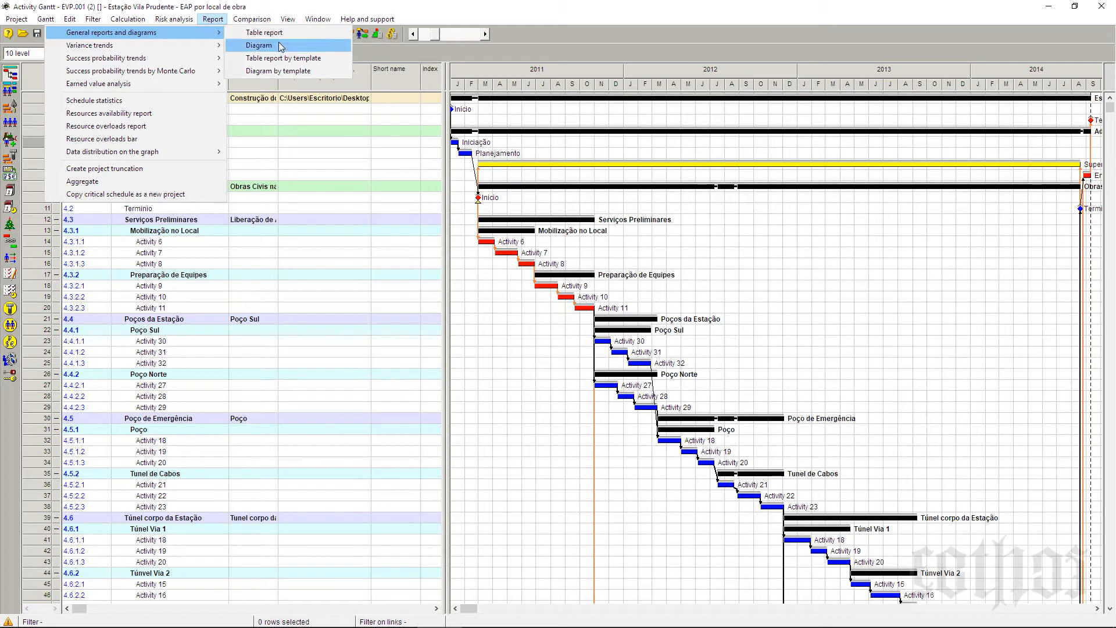
{"action": "left_click", "coordinate": [319, 174]}
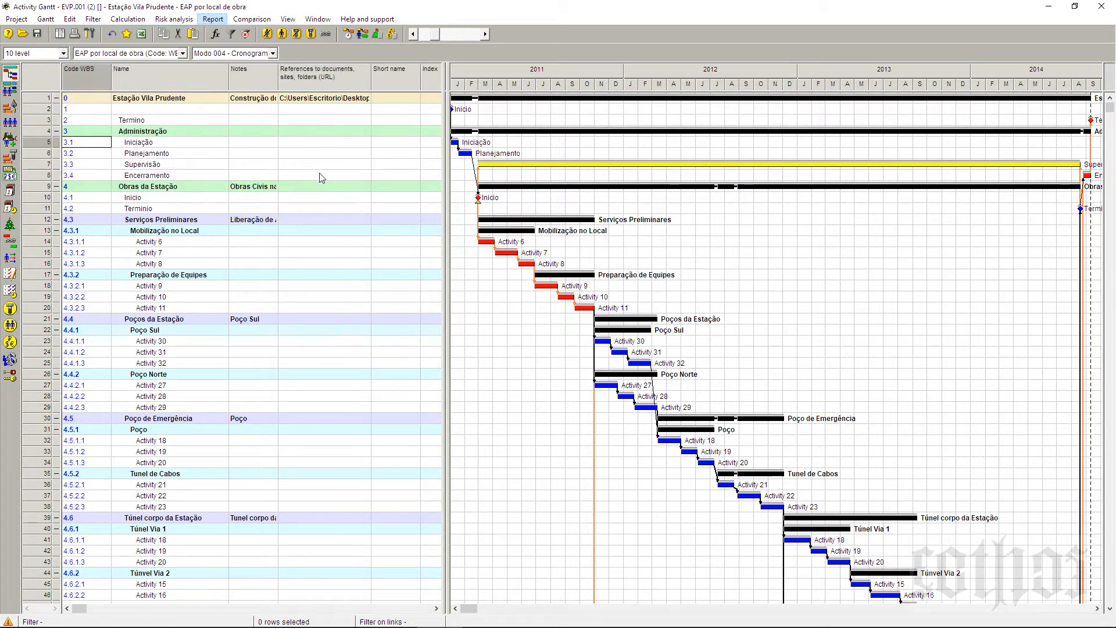
{"action": "left_click", "coordinate": [37, 97]}
{"action": "right_click", "coordinate": [37, 95]}
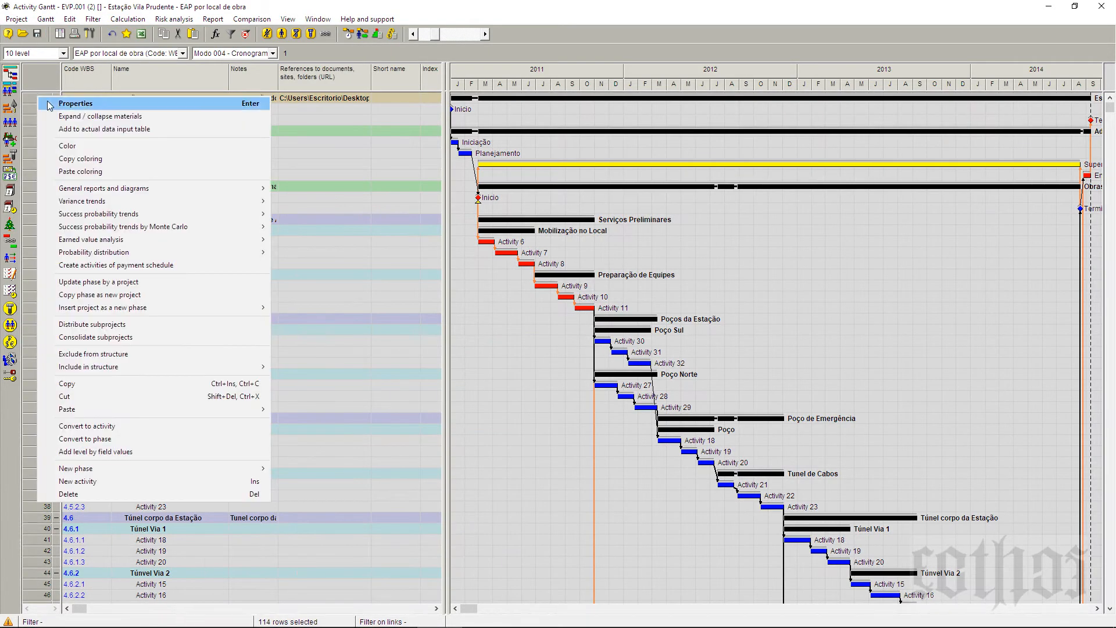
{"action": "mouse_move", "coordinate": [133, 255]}
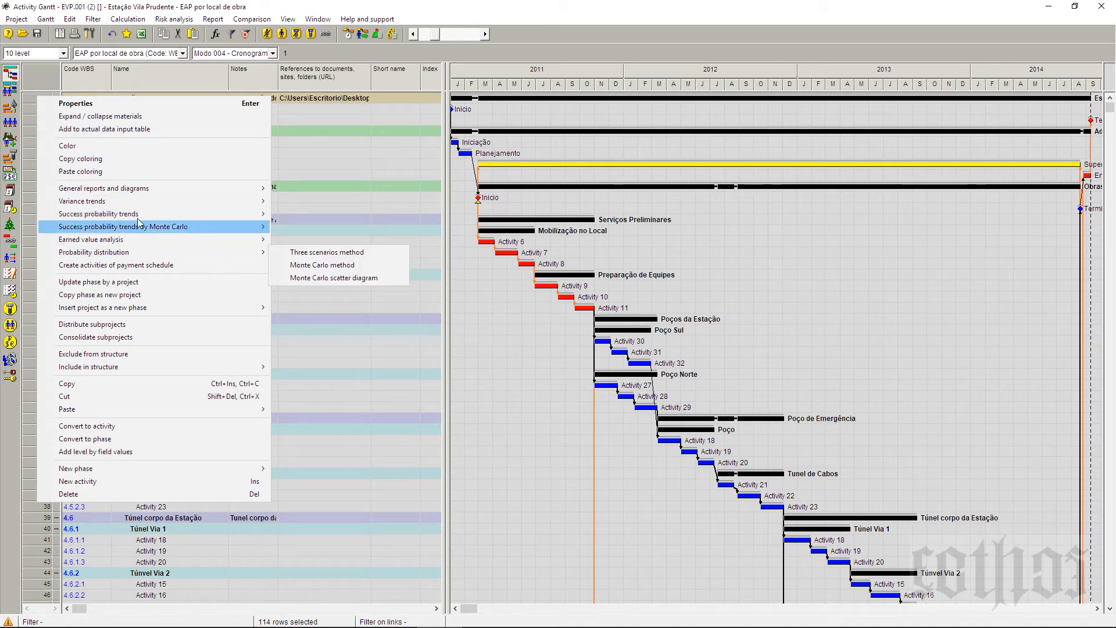
{"action": "mouse_move", "coordinate": [150, 191]}
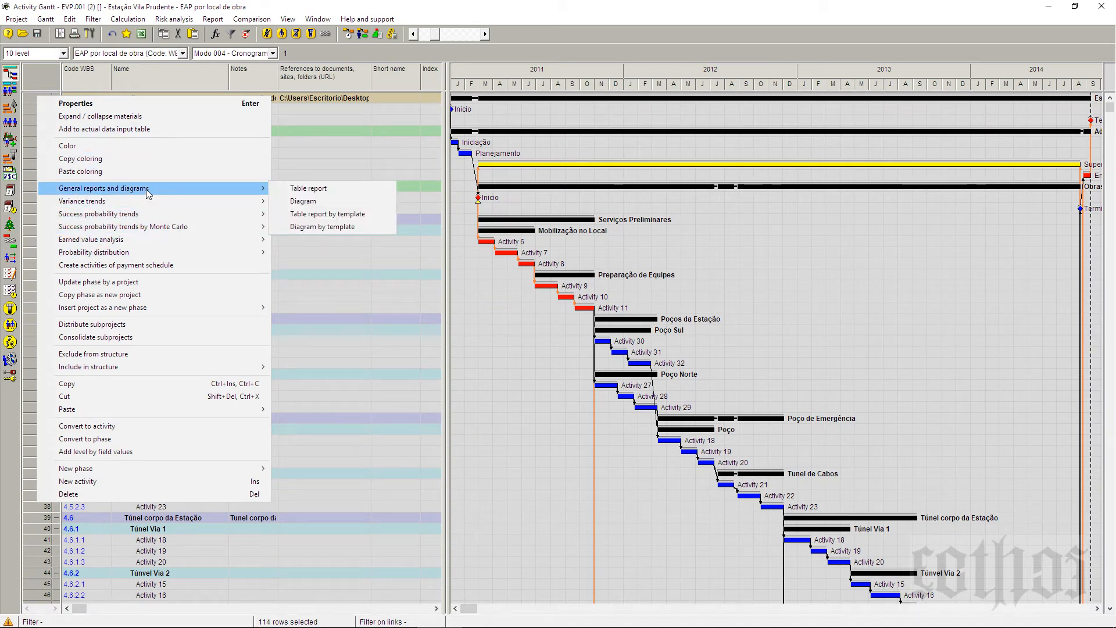
{"action": "left_click", "coordinate": [359, 201]}
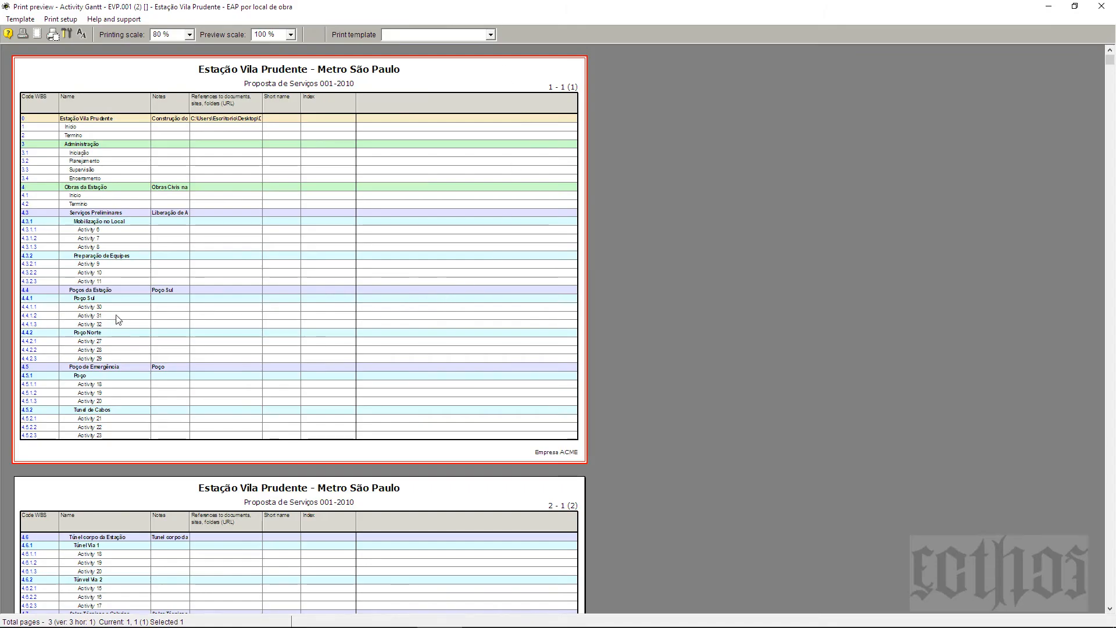
Step: Set the print corner titles to aaa for the left header, ccc for the right header and bbb for the left footer
{"action": "left_click", "coordinate": [67, 34]}
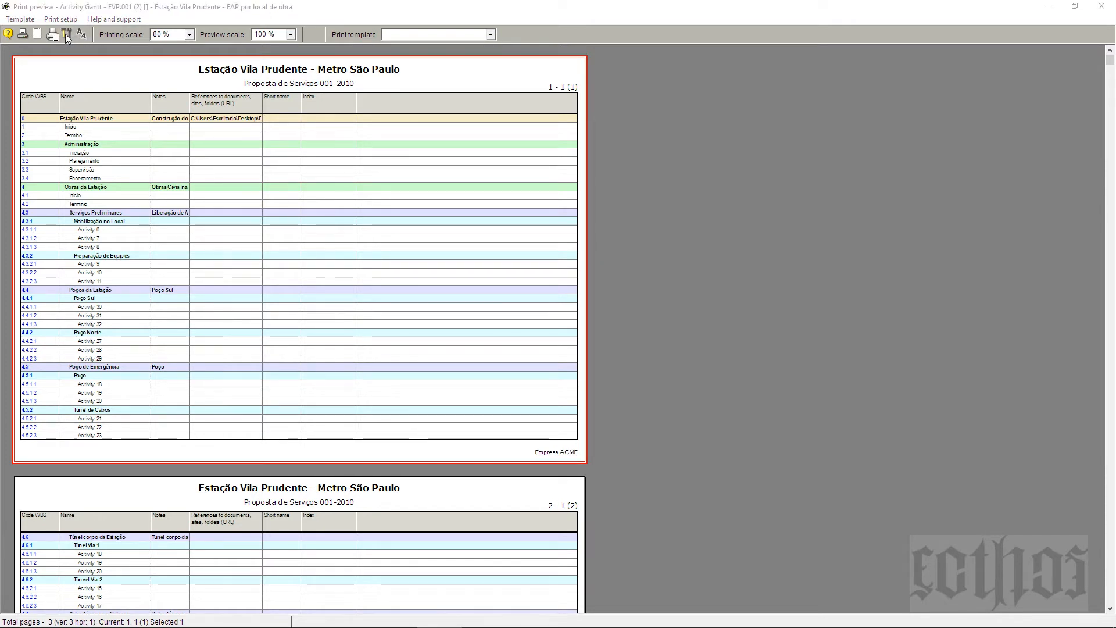
{"action": "left_click_drag", "start_coordinate": [686, 159], "coordinate": [669, 158]}
{"action": "left_click", "coordinate": [740, 189]}
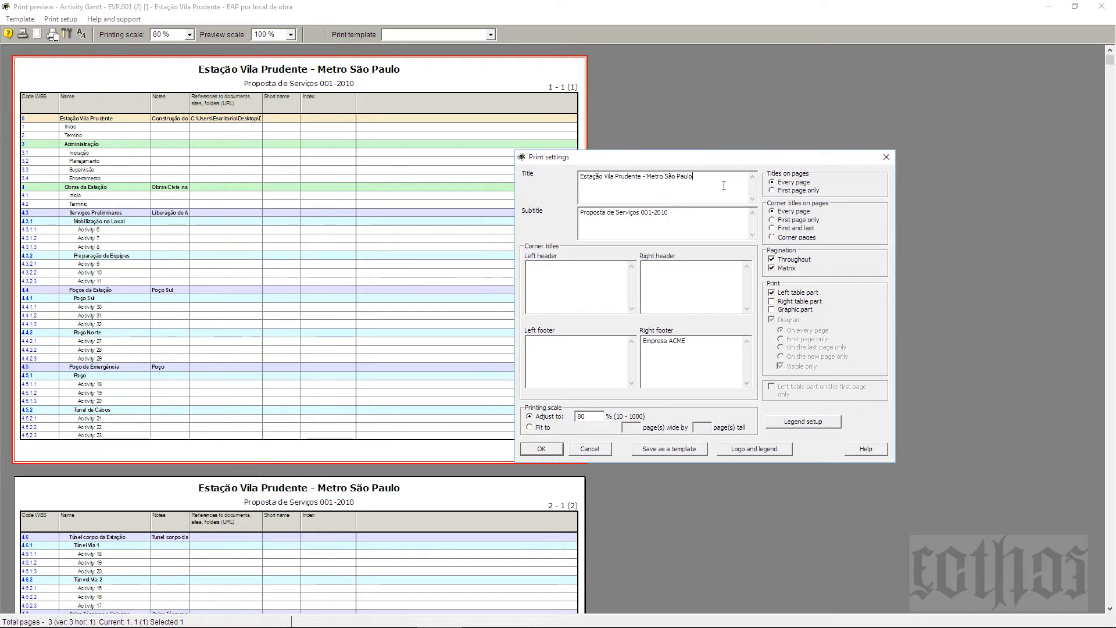
{"action": "left_click", "coordinate": [606, 306]}
{"action": "type", "text": "aaa"}
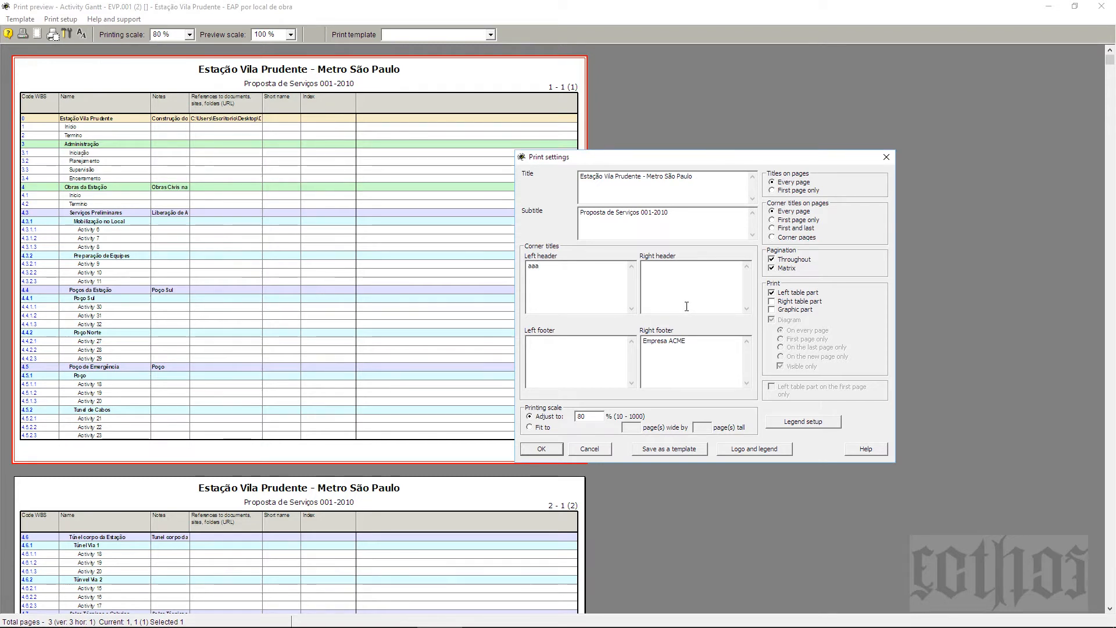
{"action": "type", "text": "bbb"}
{"action": "left_click", "coordinate": [588, 372]}
{"action": "type", "text": "bbb"}
{"action": "double_click", "coordinate": [685, 281]}
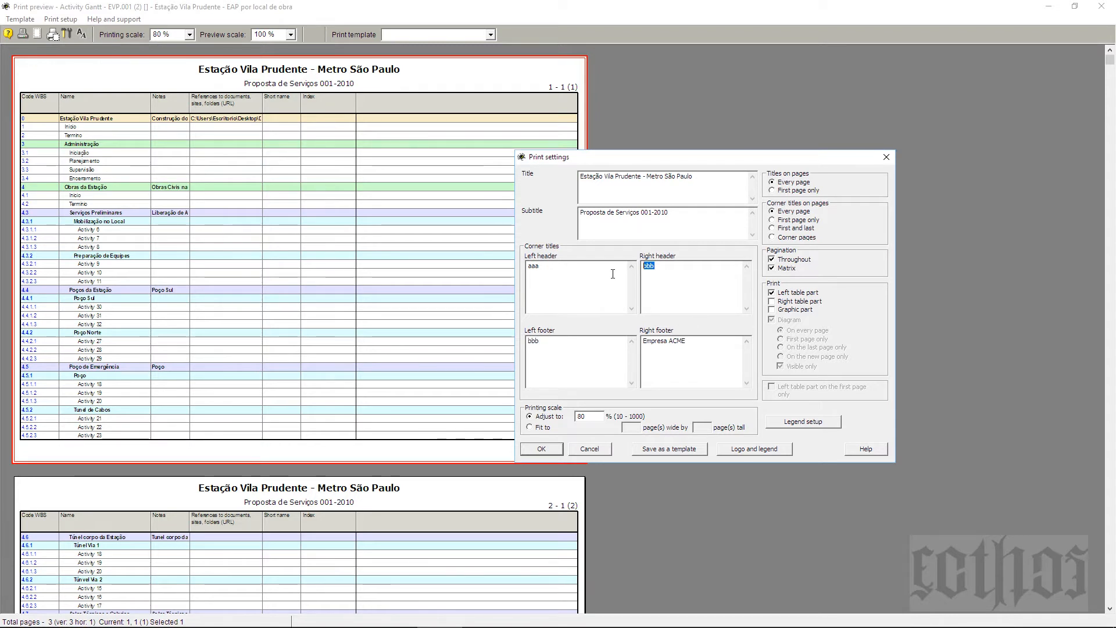
{"action": "type", "text": "ccc"}
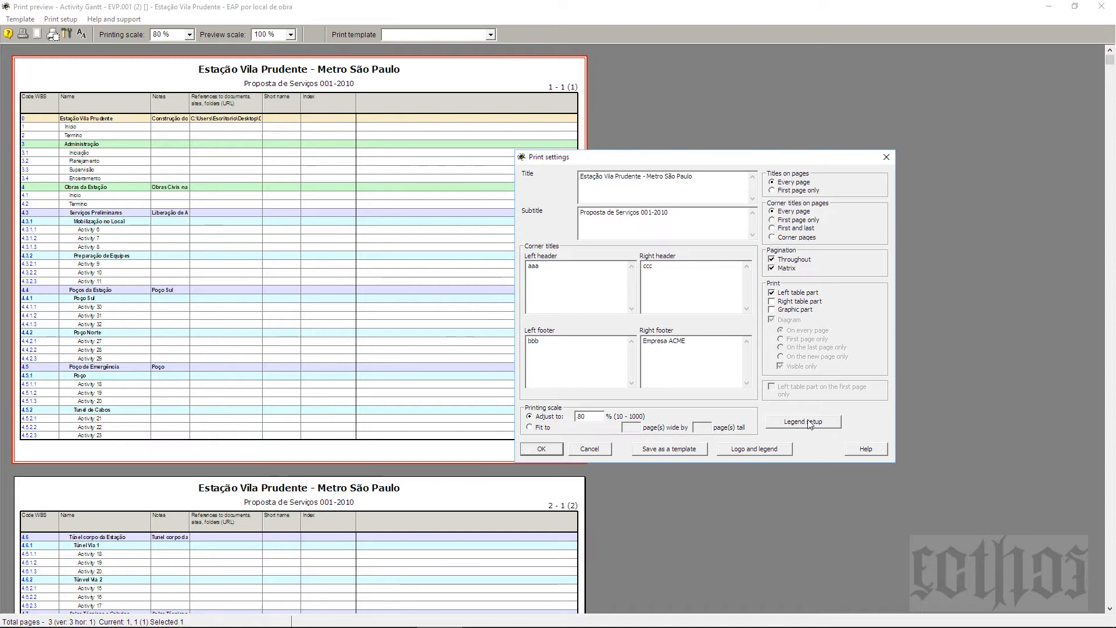
Step: Add the acme-logo (1) image in the upper left corner of every printed page, show the legend on every page, and apply the print settings
{"action": "left_click", "coordinate": [780, 451]}
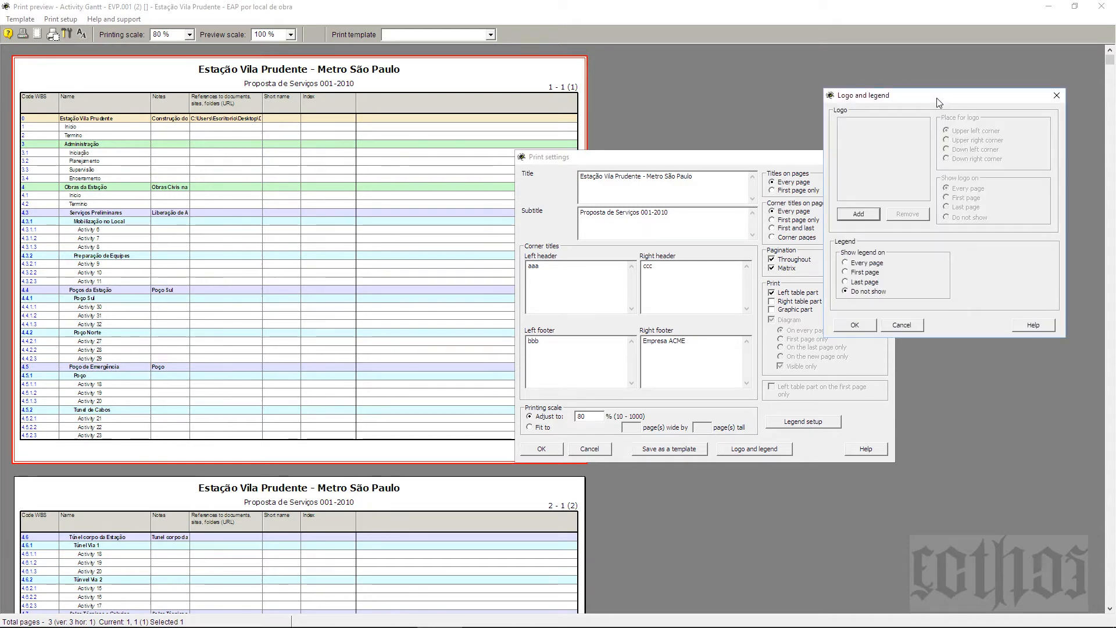
{"action": "left_click", "coordinate": [878, 218]}
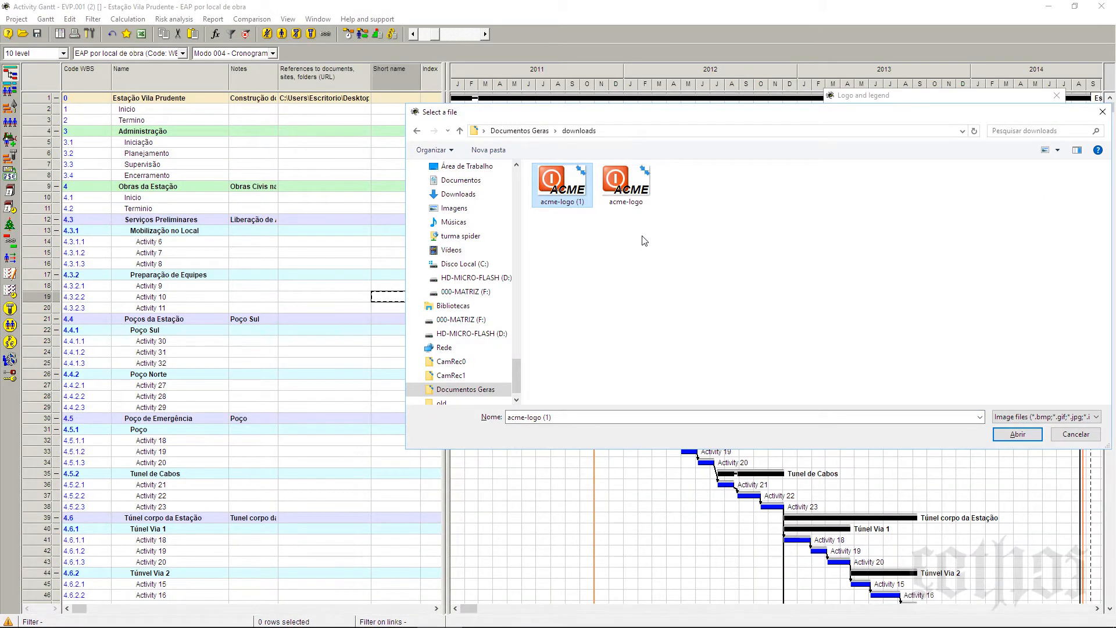
{"action": "left_click", "coordinate": [1023, 436]}
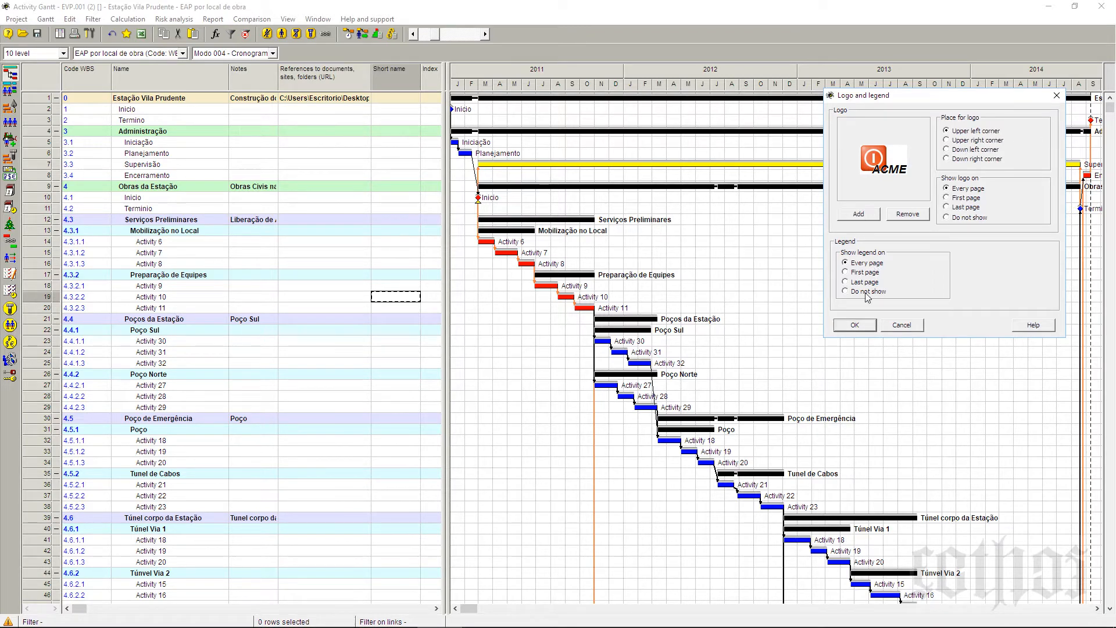
{"action": "left_click", "coordinate": [864, 325]}
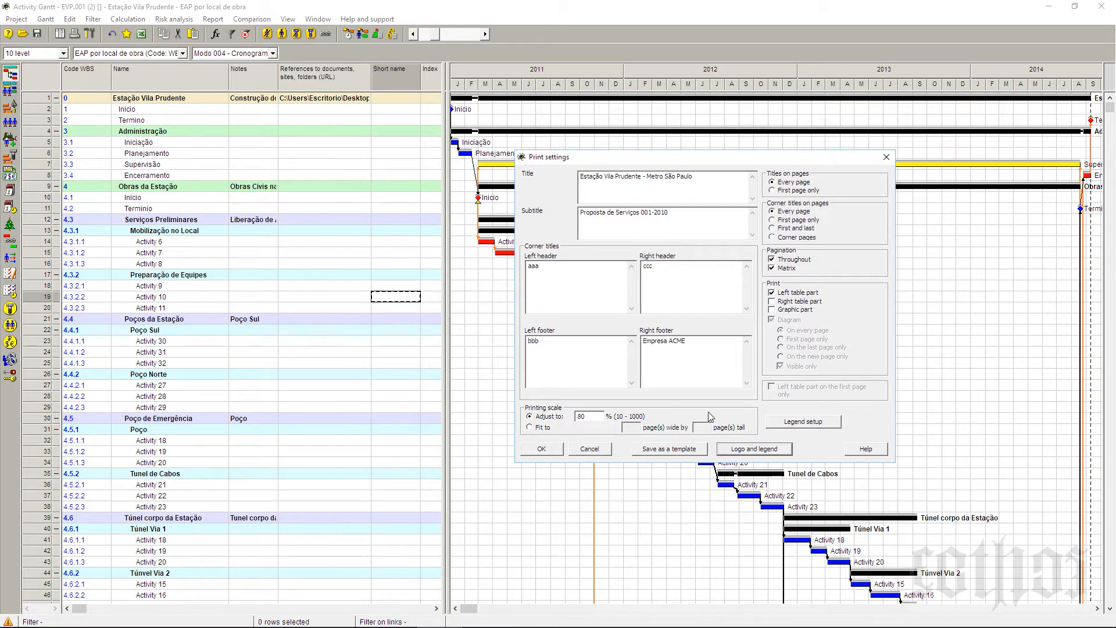
{"action": "left_click", "coordinate": [549, 450]}
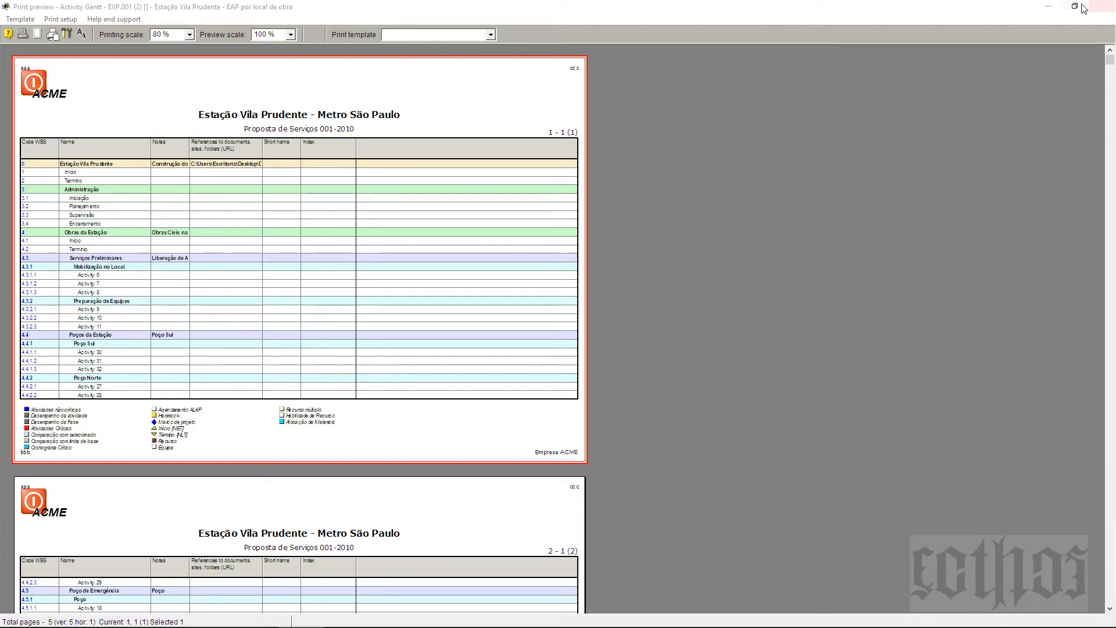
Step: Include the graphic part in the printout, with the left table part on the first page only
{"action": "mouse_move", "coordinate": [977, 618]}
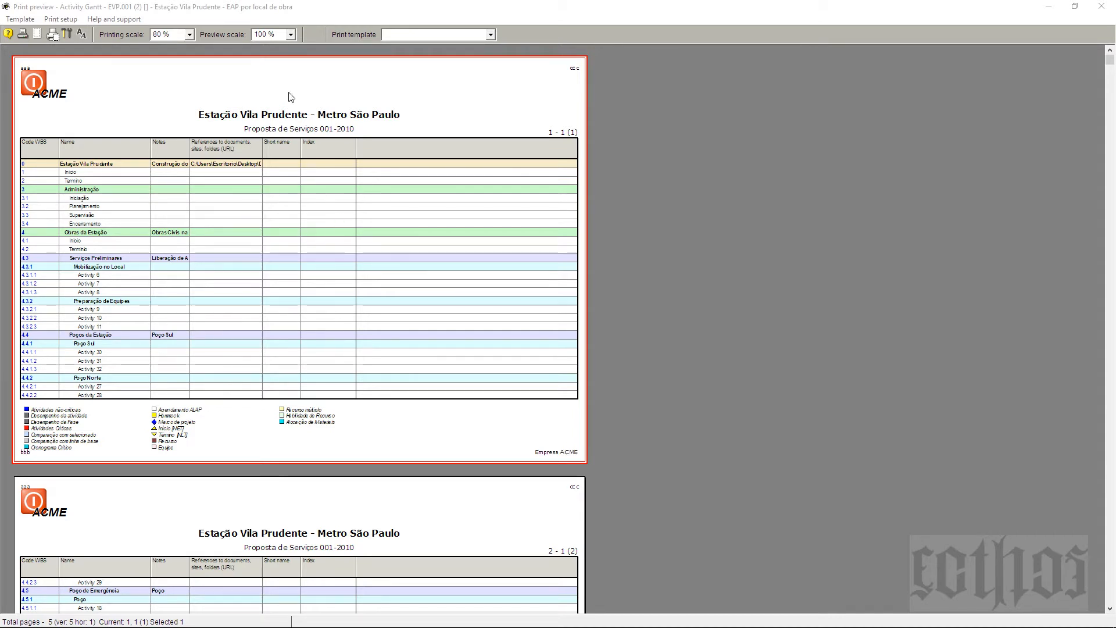
{"action": "left_click", "coordinate": [68, 35]}
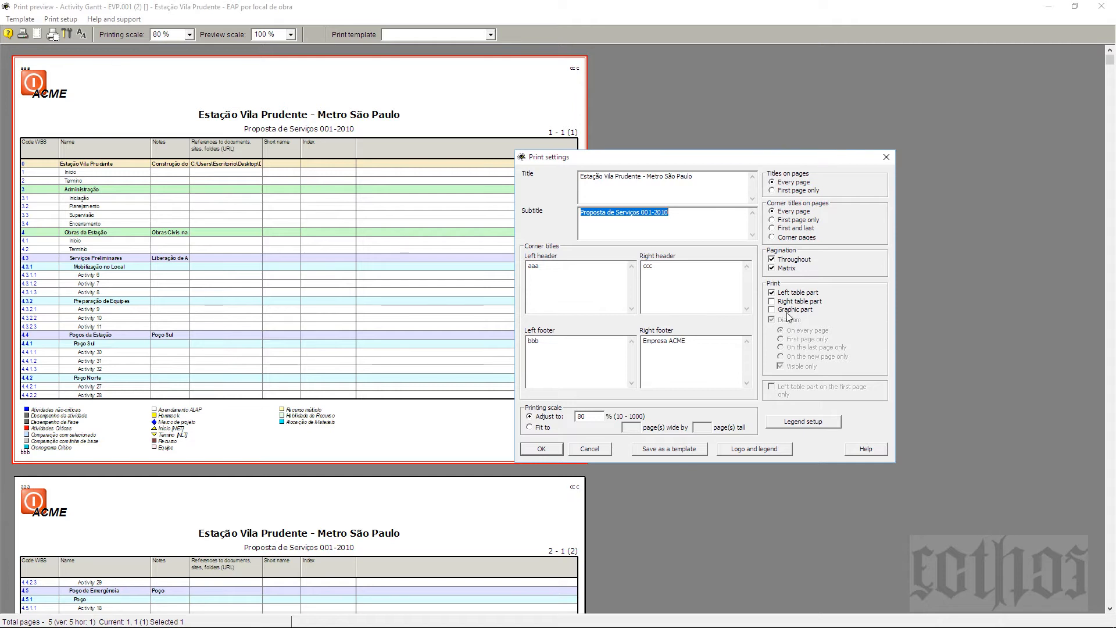
{"action": "left_click", "coordinate": [784, 311]}
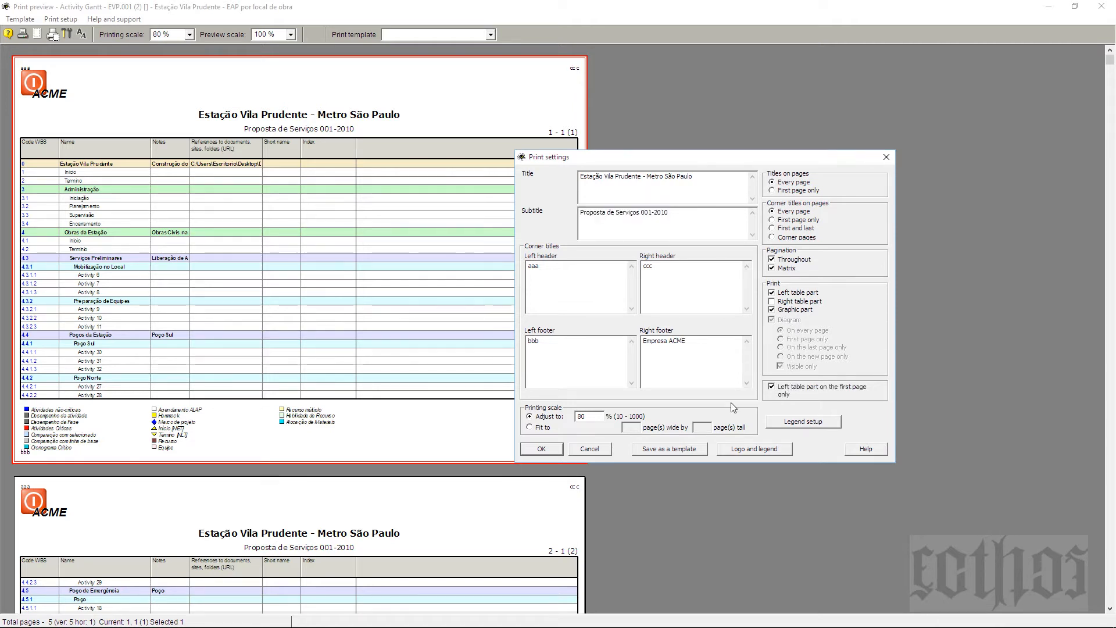
{"action": "left_click", "coordinate": [557, 450]}
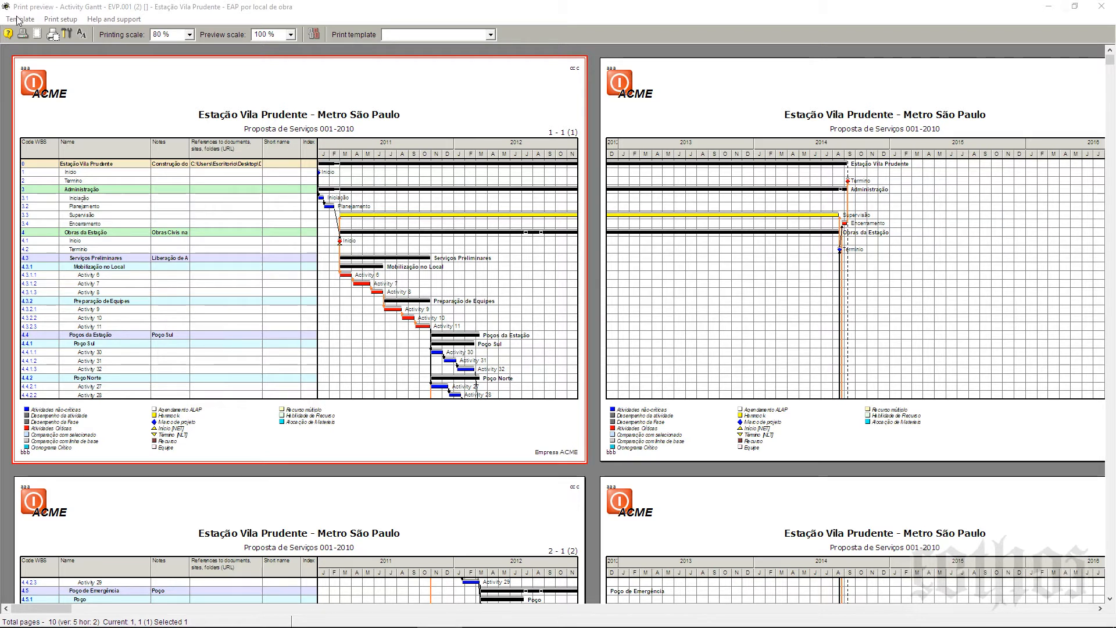
Step: Print the Gantt to PDF with Nitro PDF Creator (Pro 8), saving it in Área de Trabalho under the suggested file name
{"action": "left_click", "coordinate": [23, 36]}
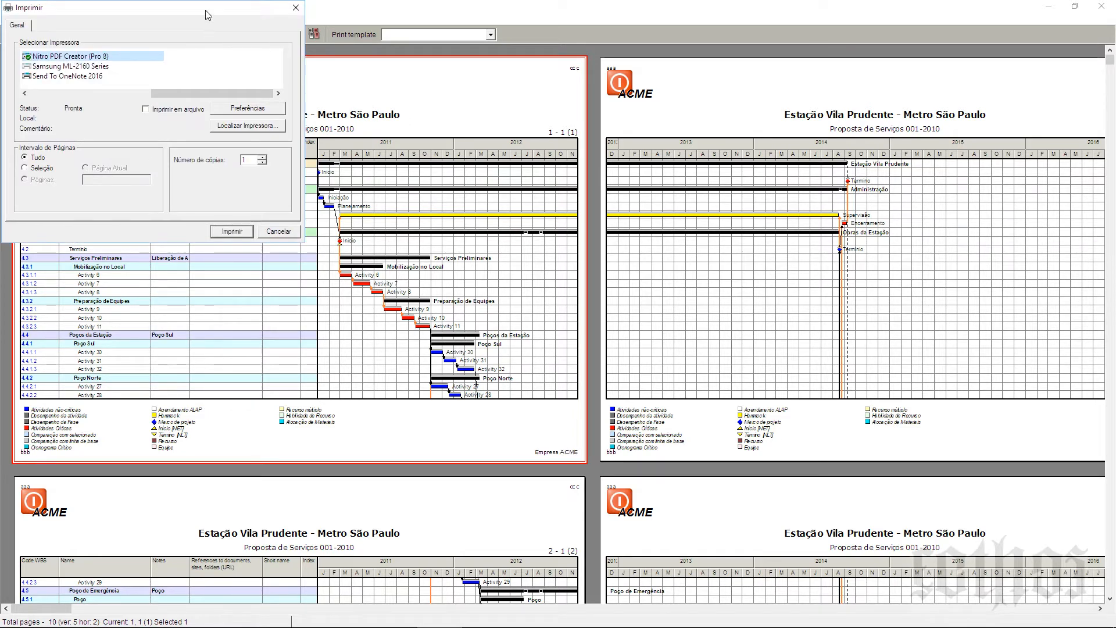
{"action": "left_click_drag", "start_coordinate": [208, 15], "coordinate": [542, 125]}
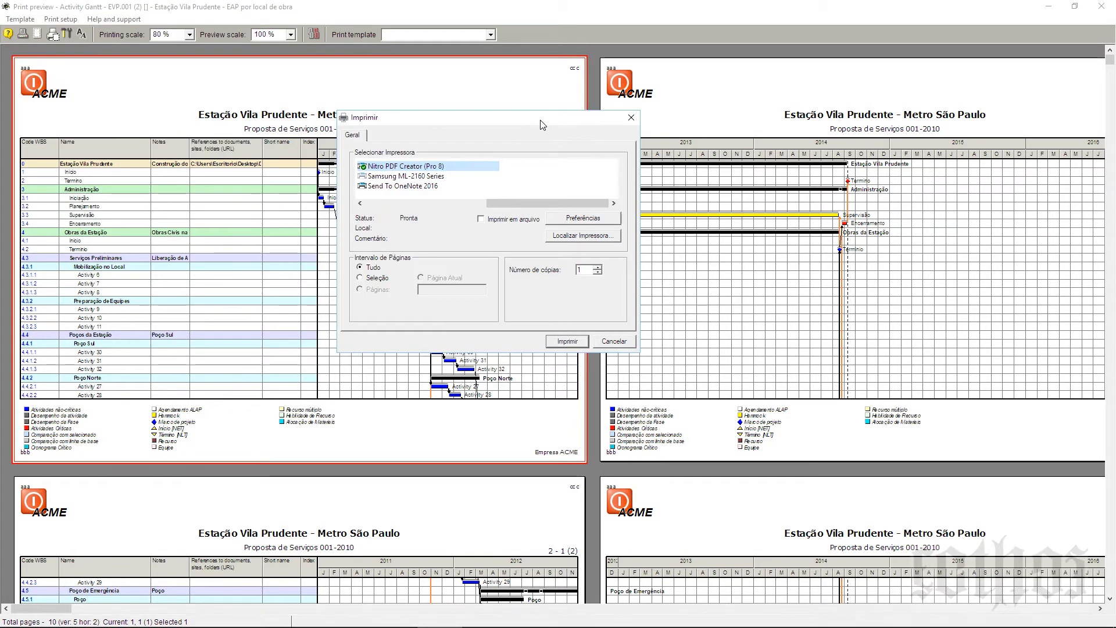
{"action": "left_click", "coordinate": [567, 342]}
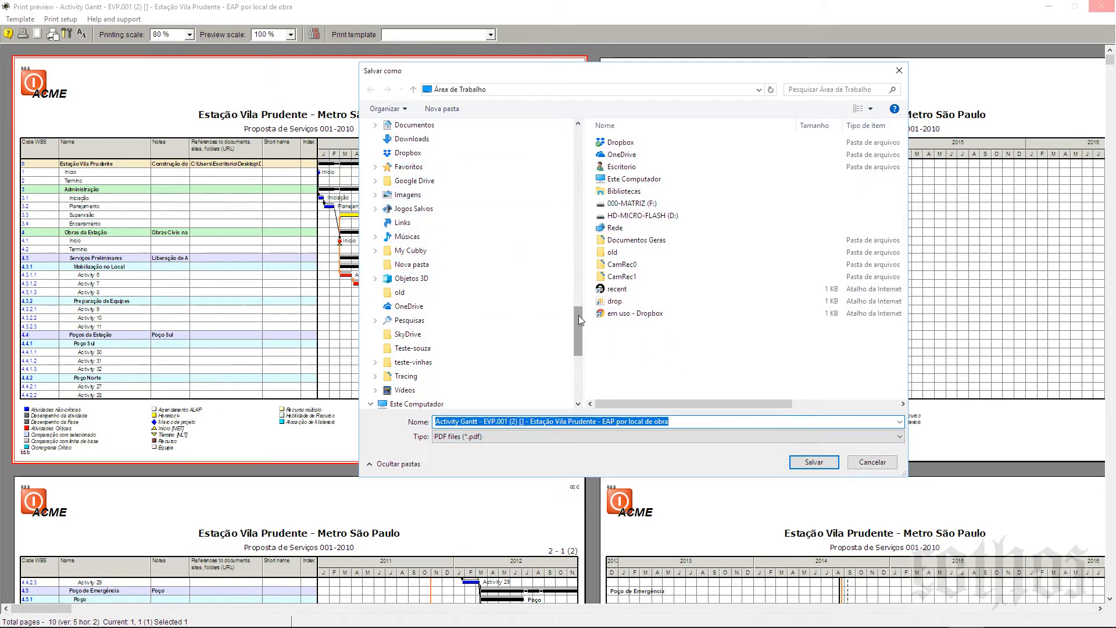
{"action": "left_click_drag", "start_coordinate": [579, 319], "coordinate": [579, 142]}
{"action": "left_click", "coordinate": [434, 153]}
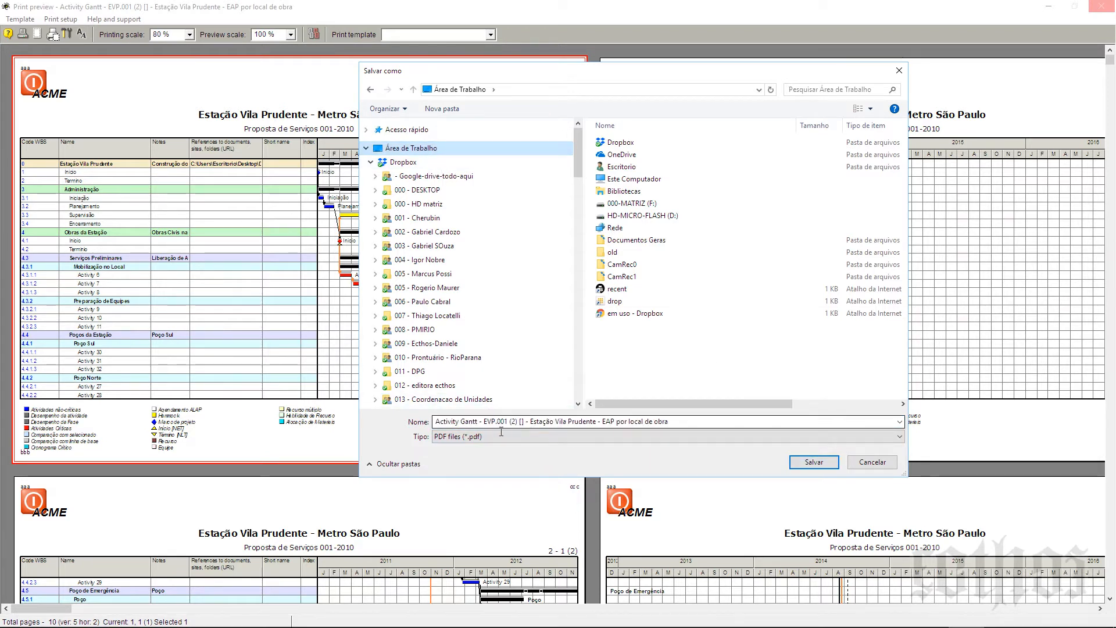
{"action": "left_click", "coordinate": [491, 424]}
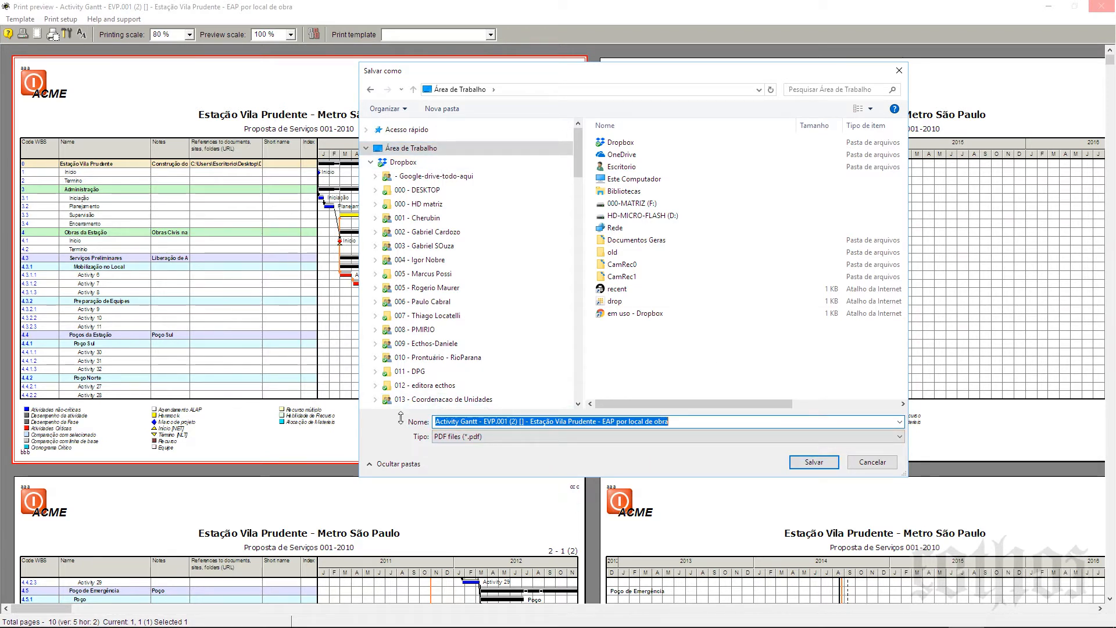
{"action": "left_click", "coordinate": [828, 466]}
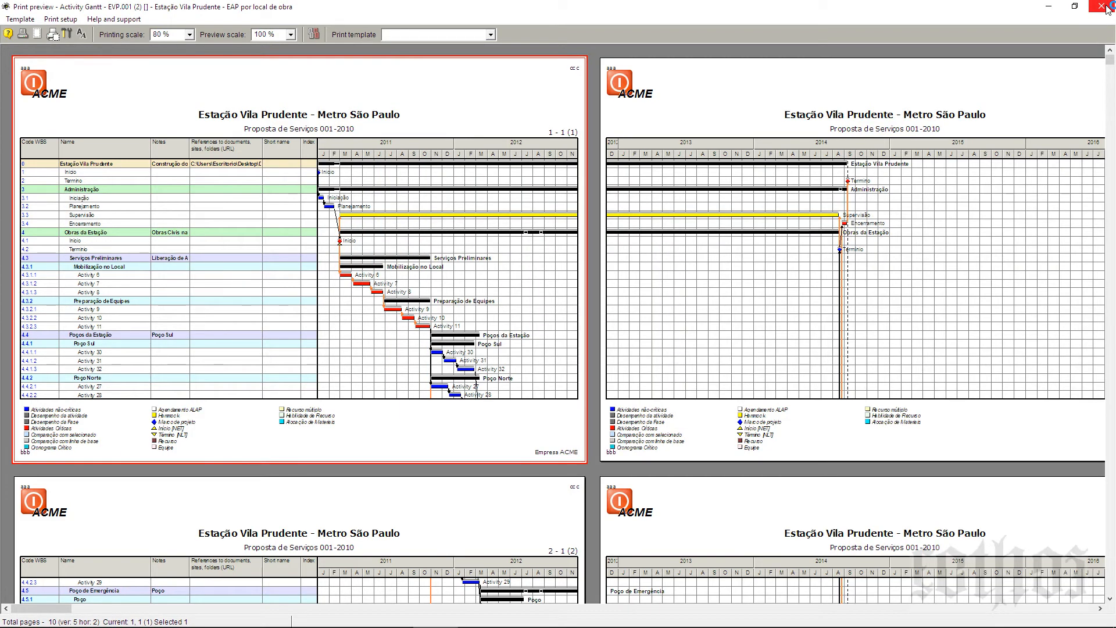
Step: Close the print preview and switch the Gantt to the Modo-001 layout
{"action": "left_click", "coordinate": [1106, 8]}
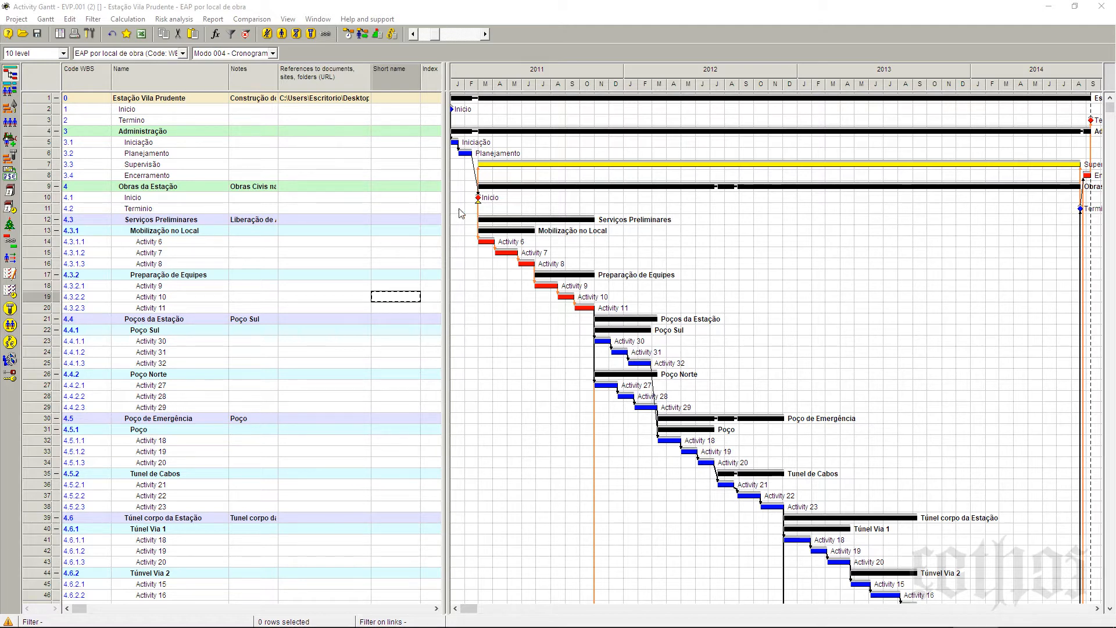
{"action": "left_click", "coordinate": [235, 55]}
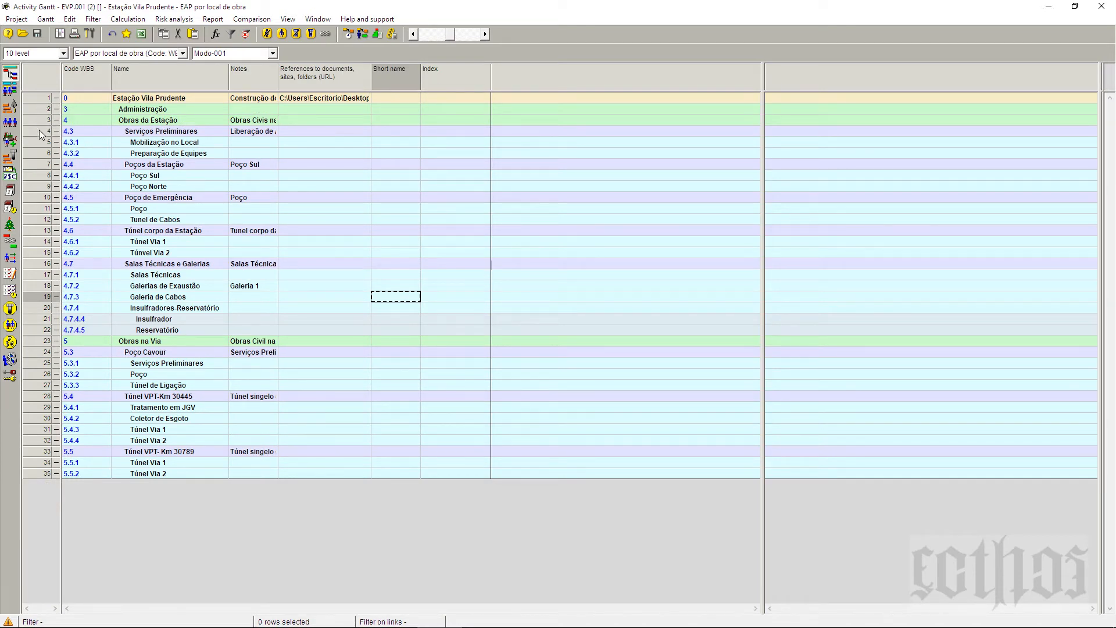
{"action": "right_click", "coordinate": [513, 77]}
{"action": "left_click", "coordinate": [549, 89]}
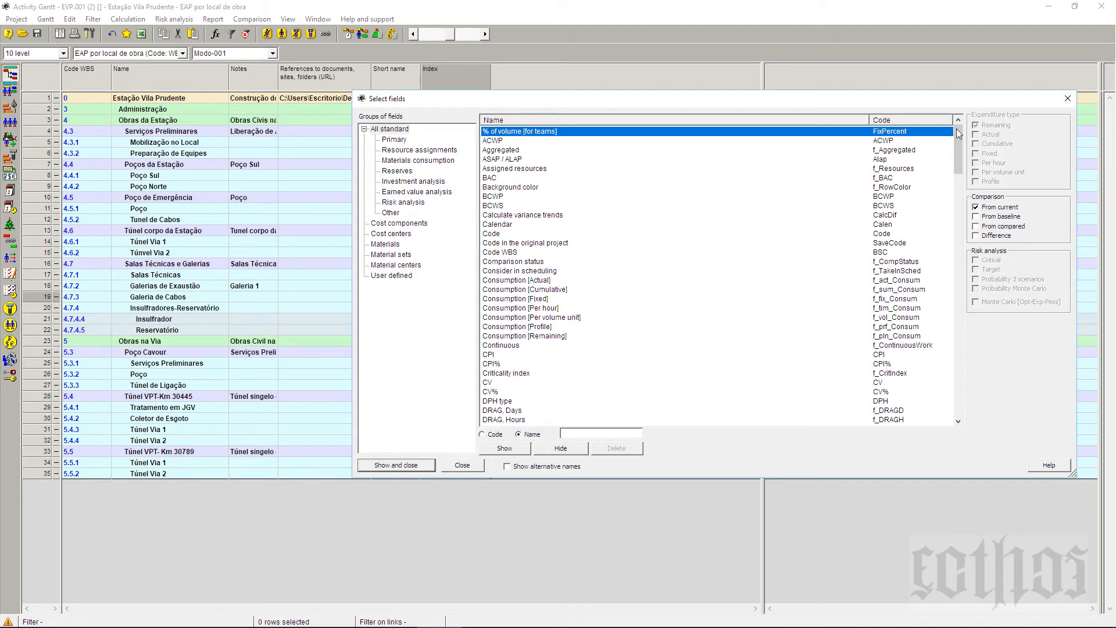
{"action": "left_click", "coordinate": [1068, 99]}
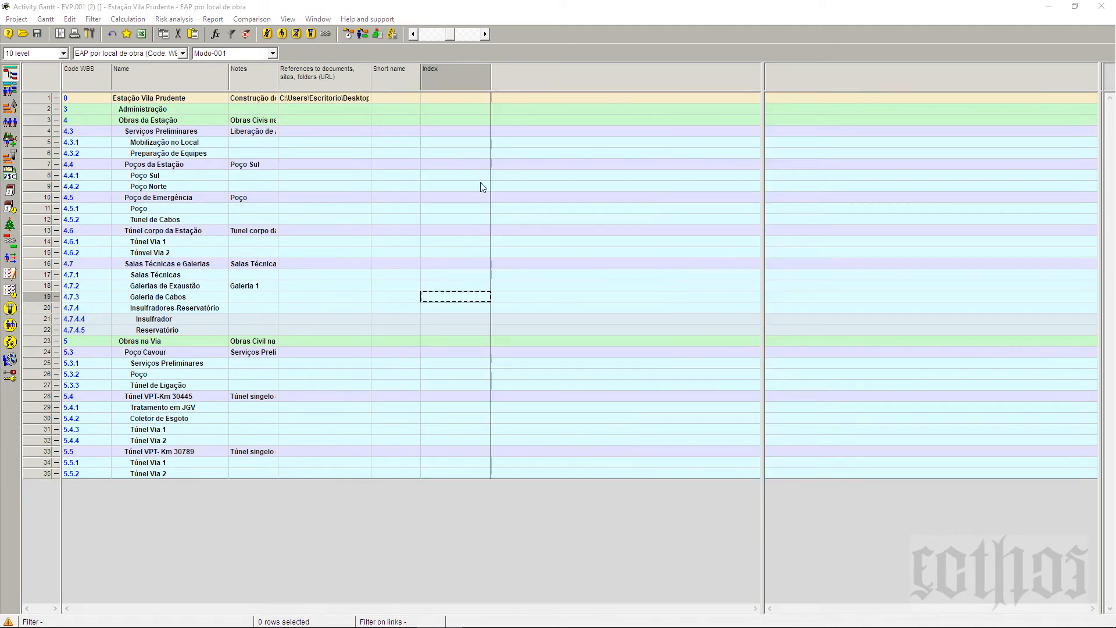
Step: Examine the managers assigned to the Obras da Estação phase in its properties, then close them without changes
{"action": "left_click", "coordinate": [36, 121]}
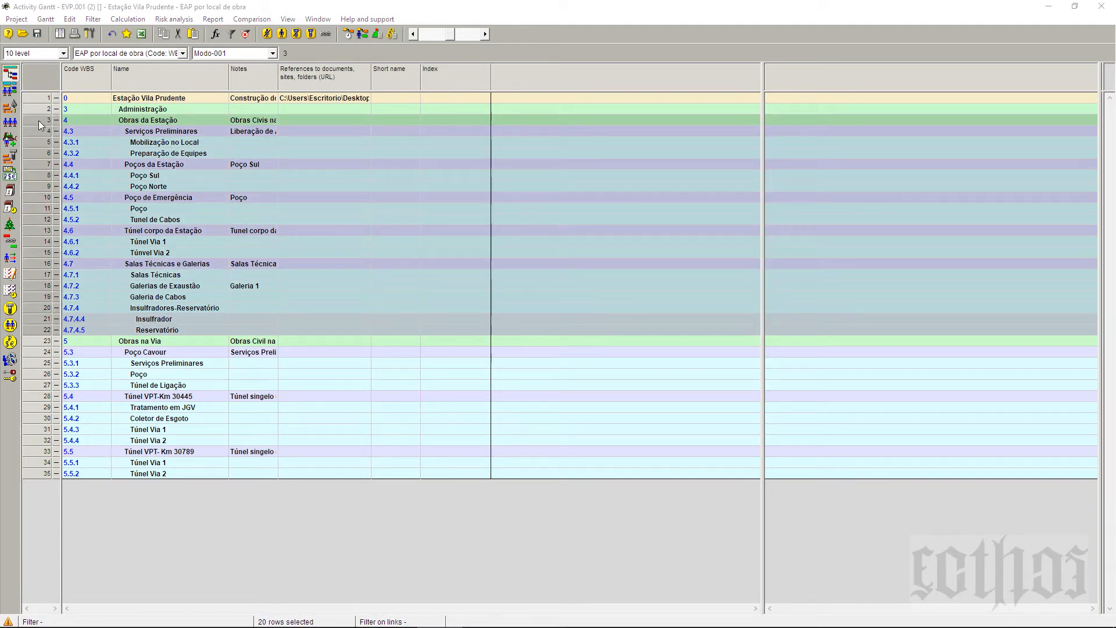
{"action": "double_click", "coordinate": [40, 120]}
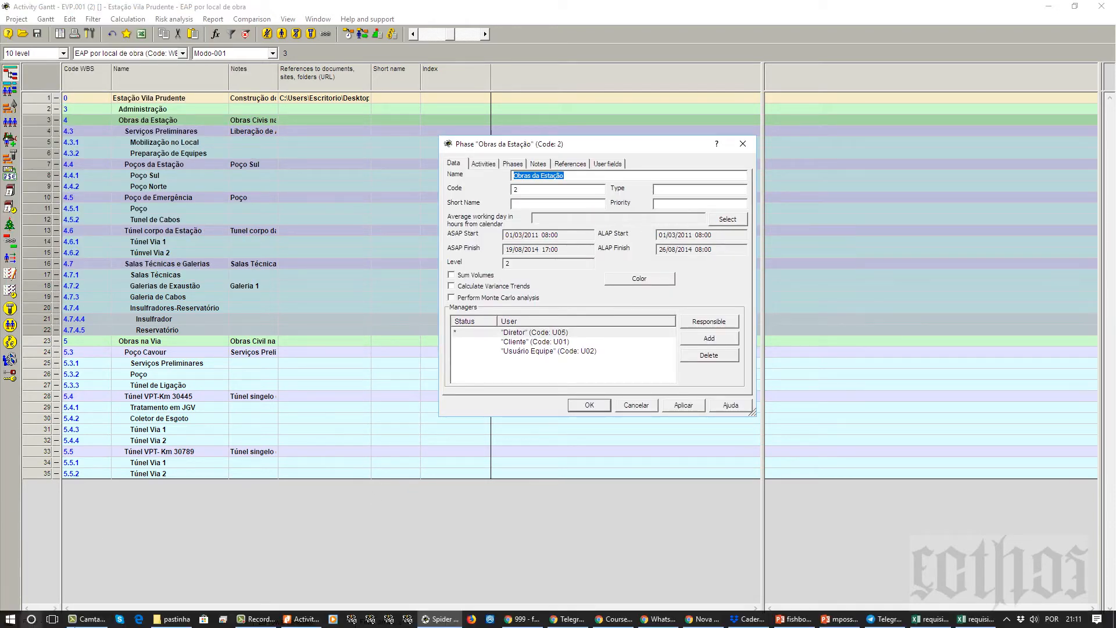
{"action": "left_click", "coordinate": [504, 332]}
{"action": "left_click", "coordinate": [518, 342]}
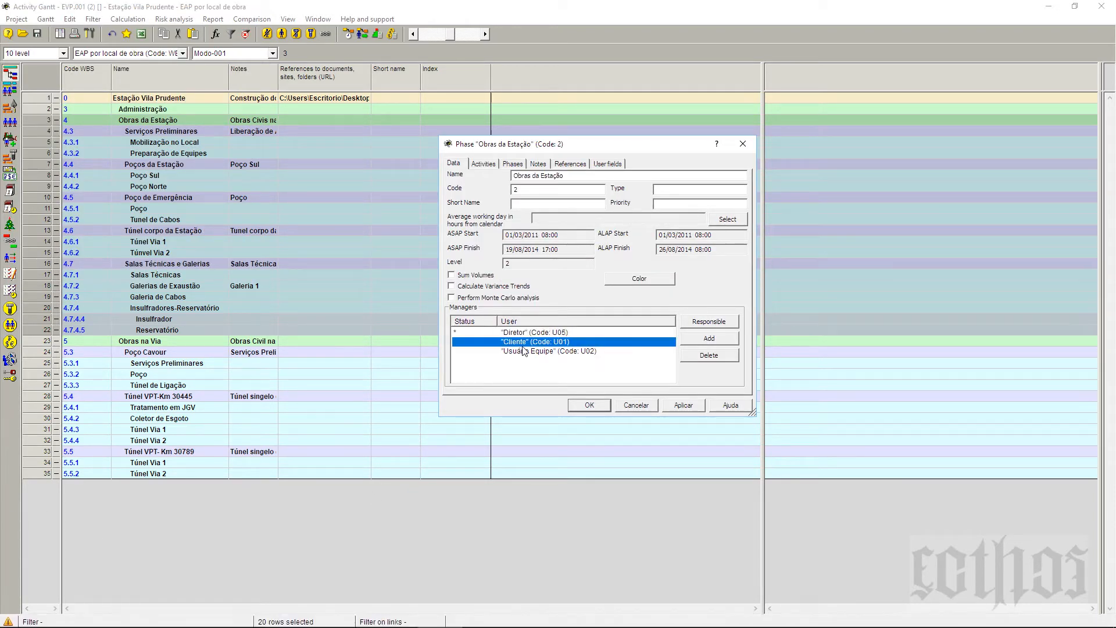
{"action": "left_click", "coordinate": [528, 351]}
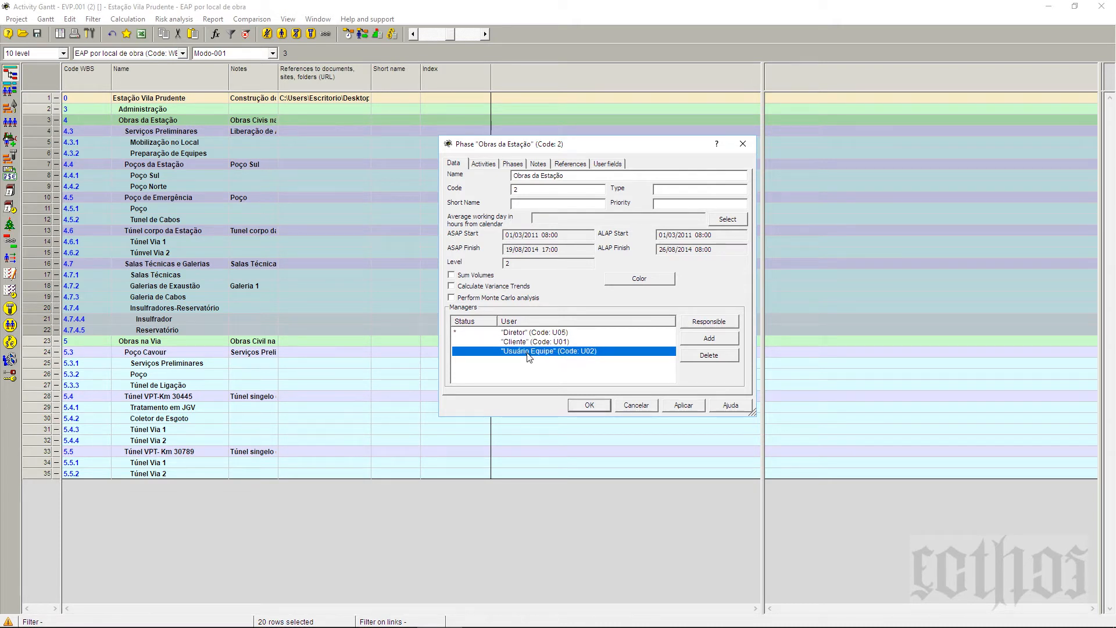
{"action": "left_click", "coordinate": [534, 334]}
{"action": "left_click", "coordinate": [535, 342]}
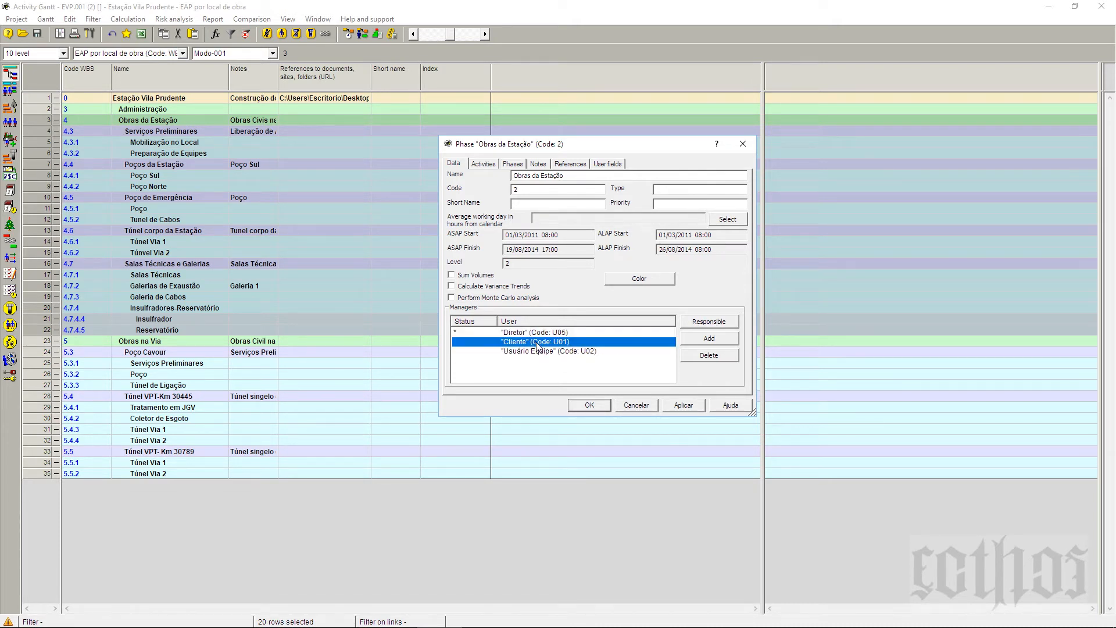
{"action": "left_click", "coordinate": [540, 352]}
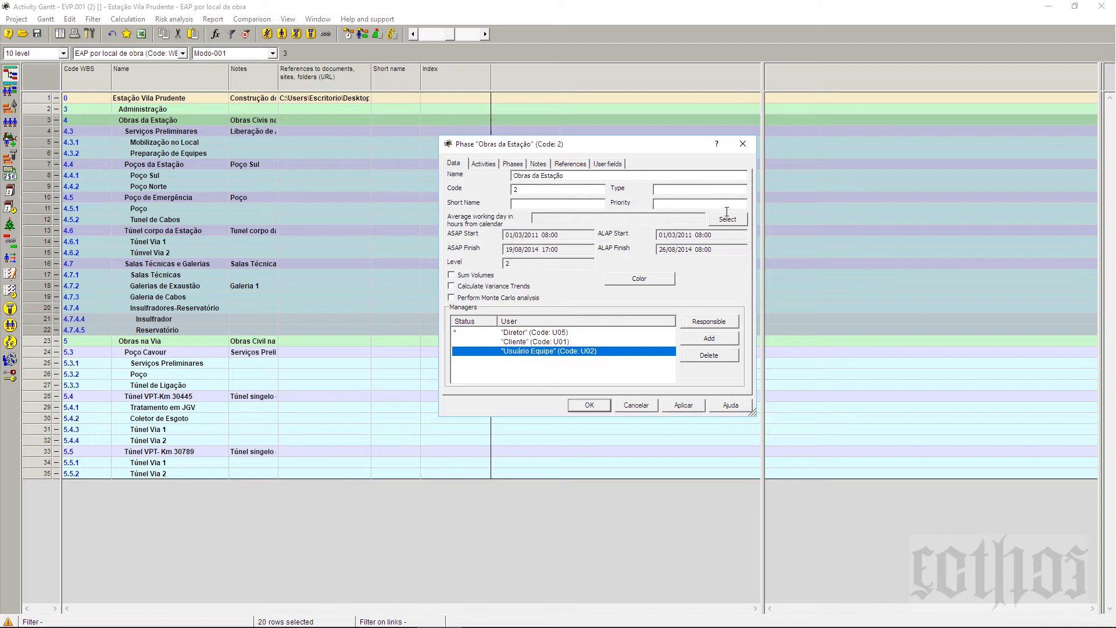
{"action": "left_click", "coordinate": [748, 145]}
Step: Show the Manager field as a new column after Index and select its entry for the Obras da Estação phase
{"action": "right_click", "coordinate": [522, 72]}
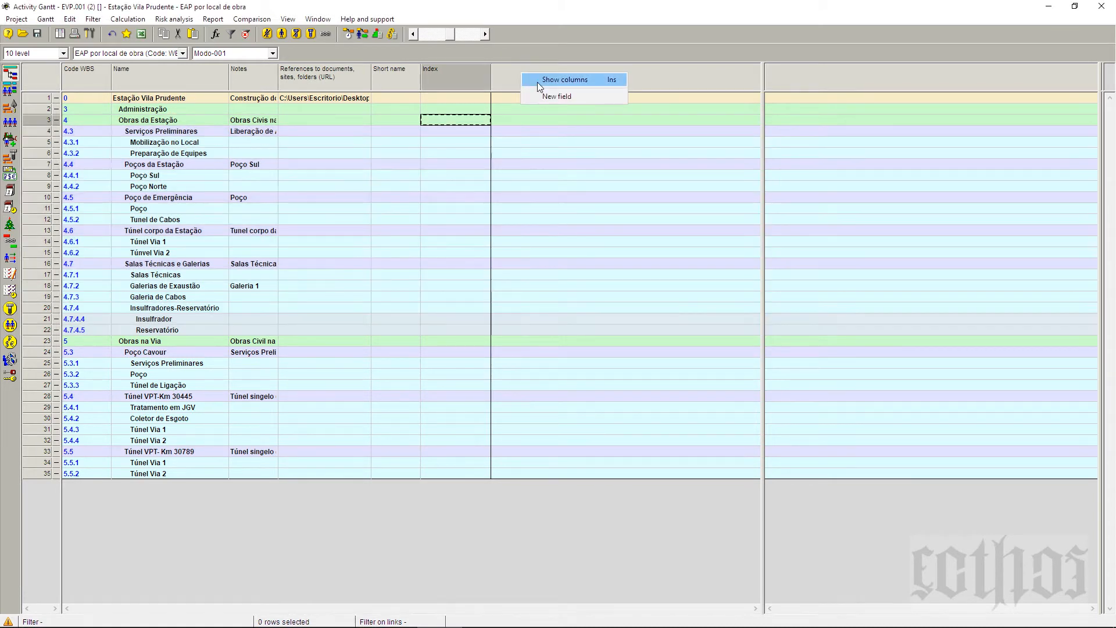
{"action": "left_click", "coordinate": [539, 83]}
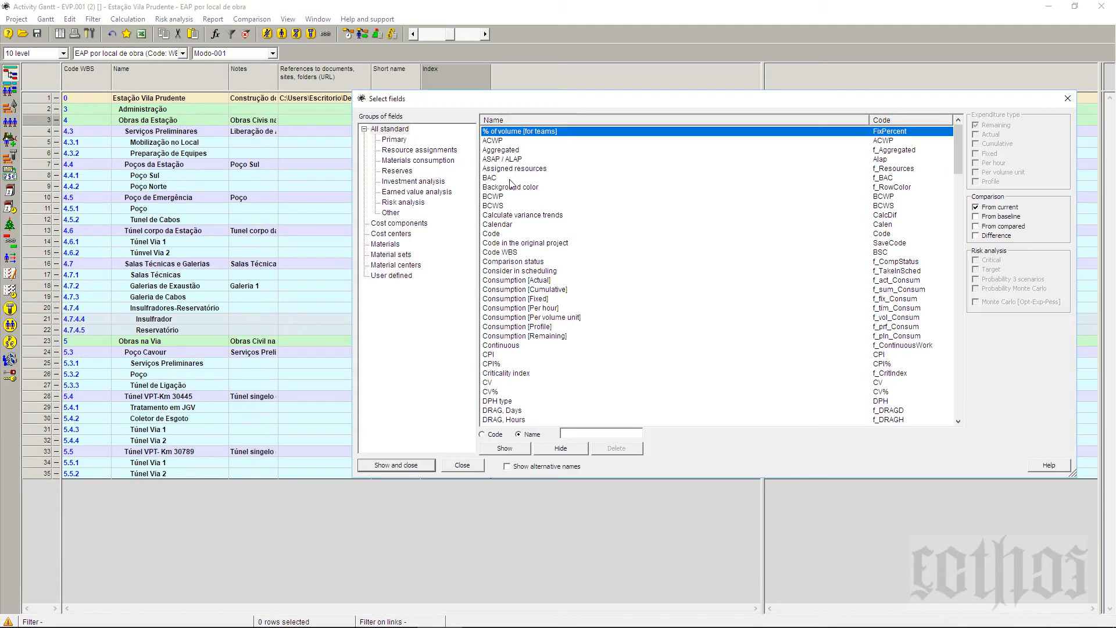
{"action": "left_click", "coordinate": [510, 179]}
{"action": "key", "text": "m"}
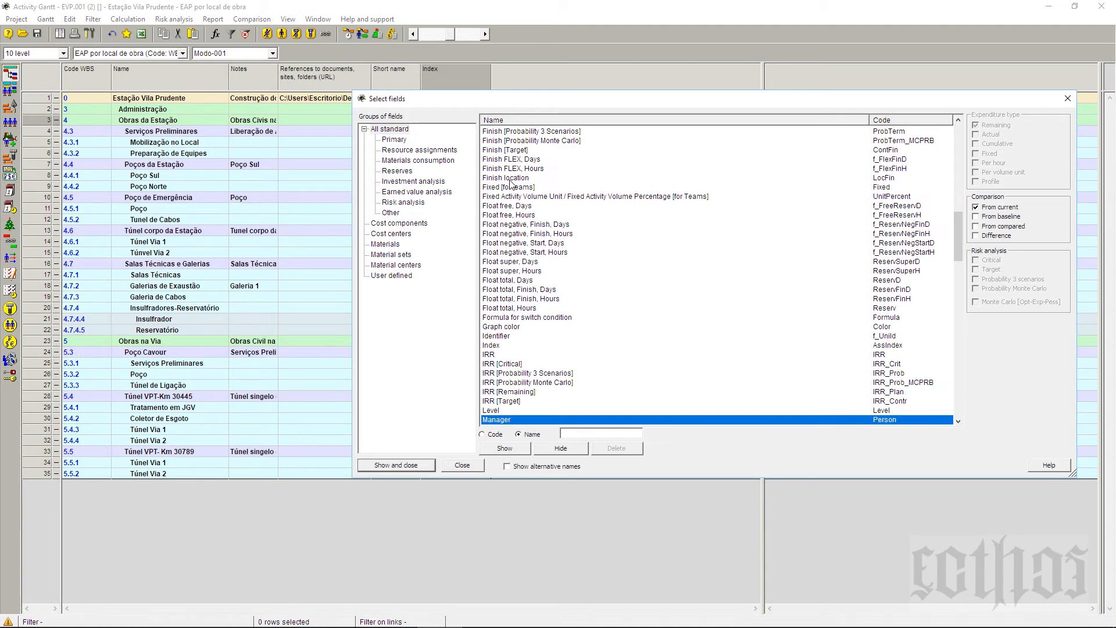
{"action": "left_click", "coordinate": [409, 466]}
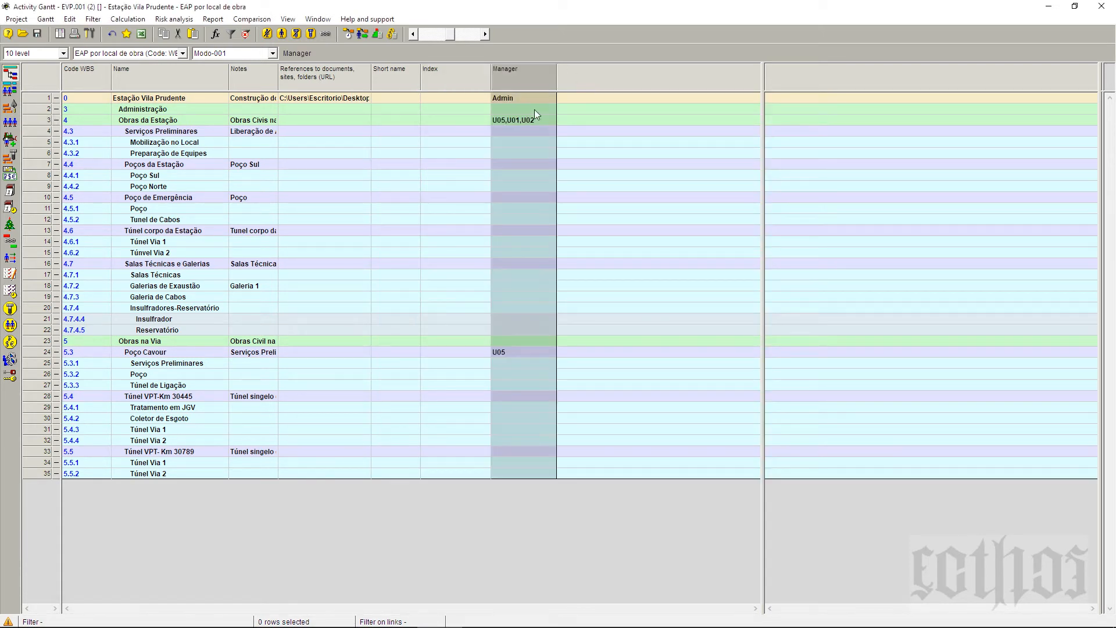
{"action": "left_click", "coordinate": [536, 120]}
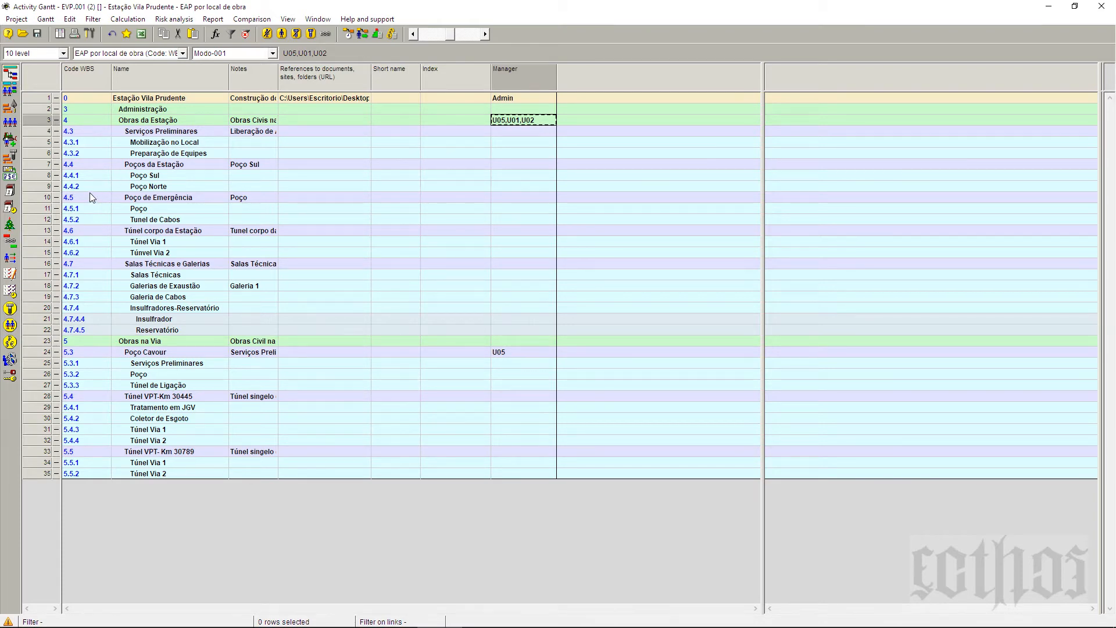
{"action": "left_click", "coordinate": [60, 34]}
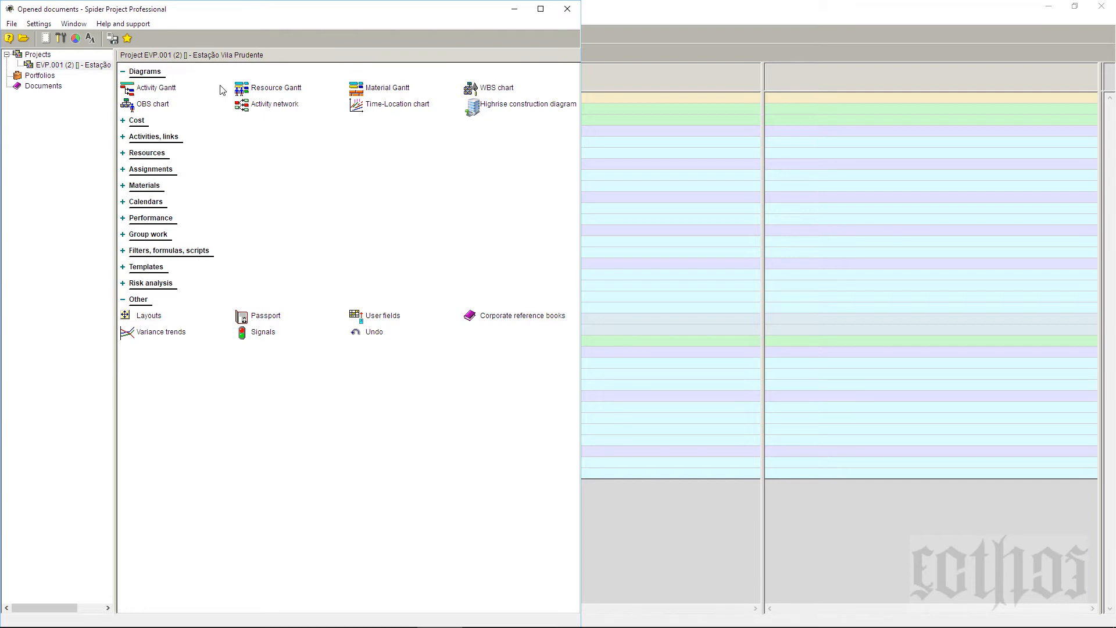
{"action": "left_click", "coordinate": [122, 236]}
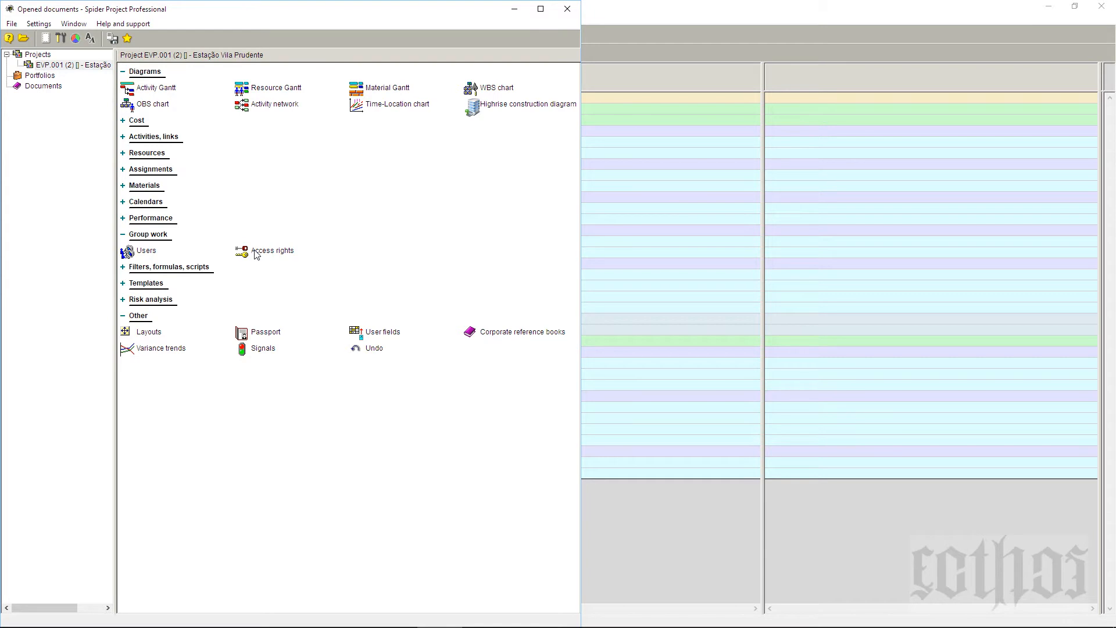
{"action": "left_click", "coordinate": [515, 9]}
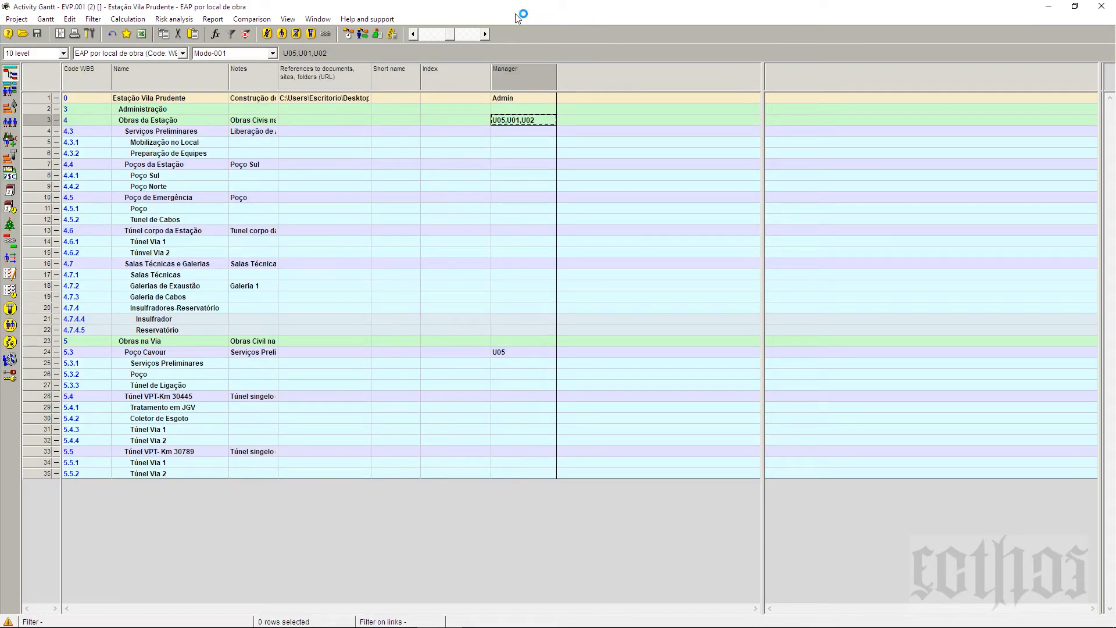
Step: Open the project's Users table from the Group work views
{"action": "left_click", "coordinate": [288, 19]}
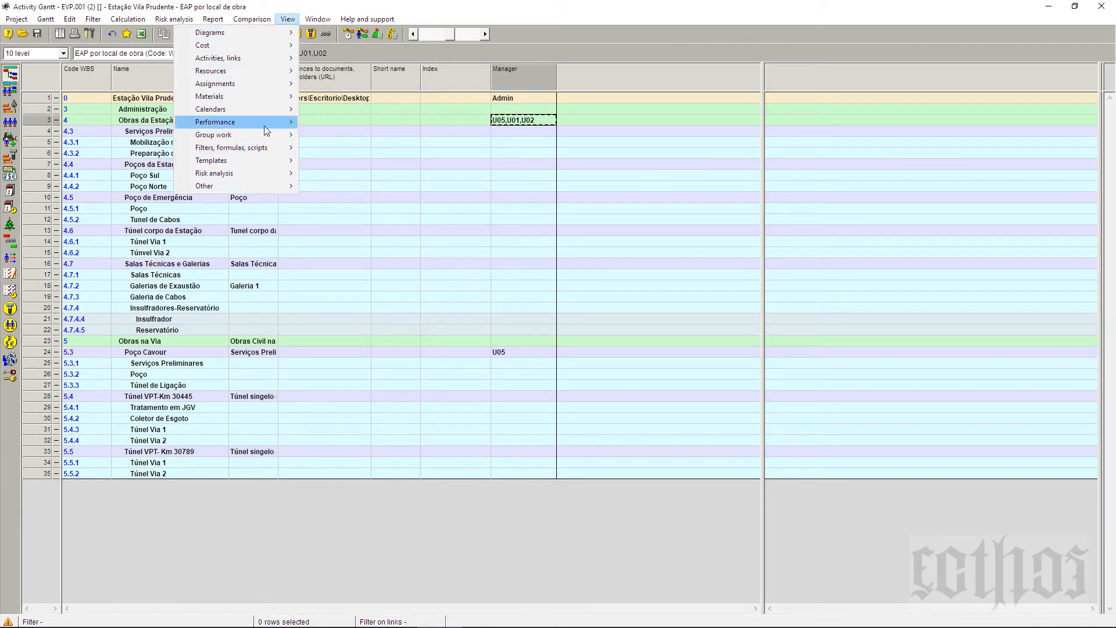
{"action": "mouse_move", "coordinate": [274, 138]}
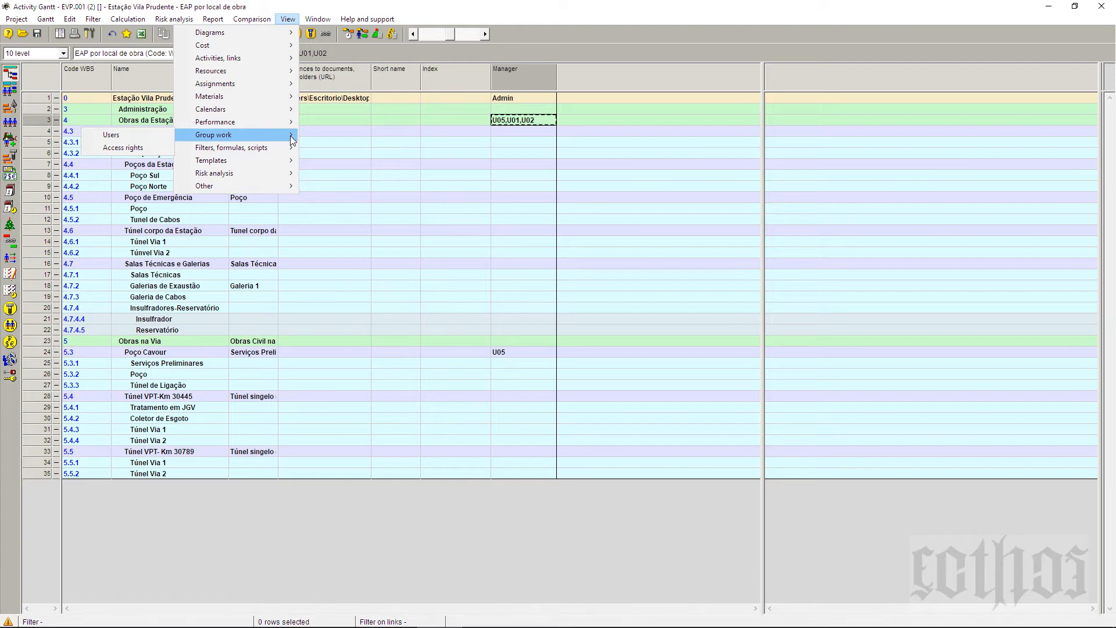
{"action": "left_click", "coordinate": [140, 134]}
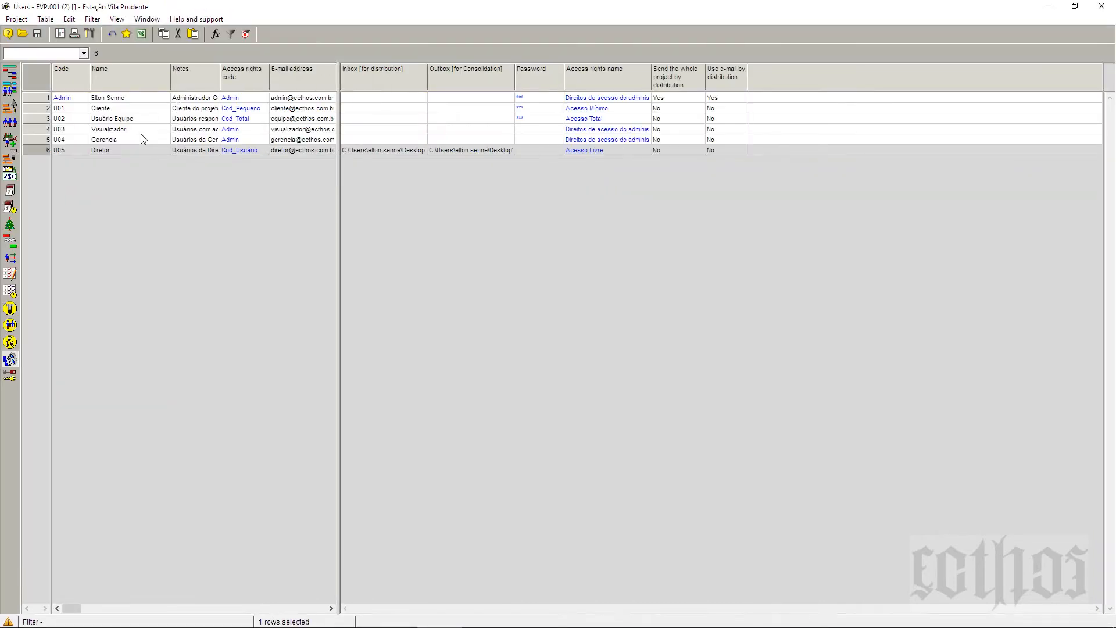
Step: Go through the names of the project's users one by one
{"action": "left_click", "coordinate": [43, 109]}
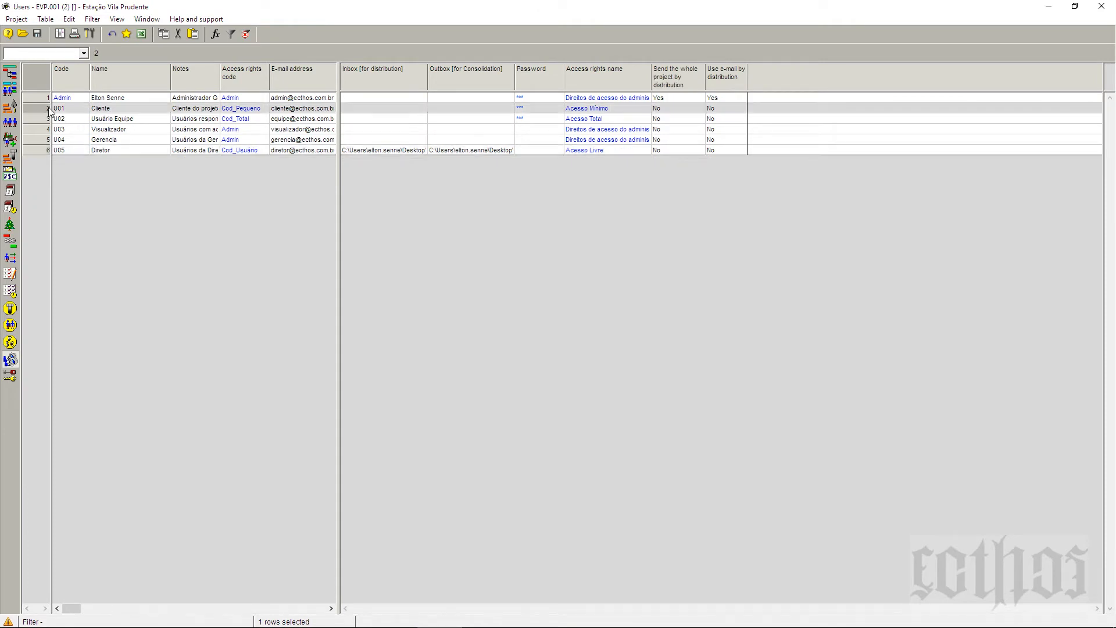
{"action": "left_click", "coordinate": [123, 101]}
{"action": "key", "text": "Down"}
{"action": "key", "text": "Down"}
{"action": "key", "text": "Down"}
{"action": "key", "text": "Down"}
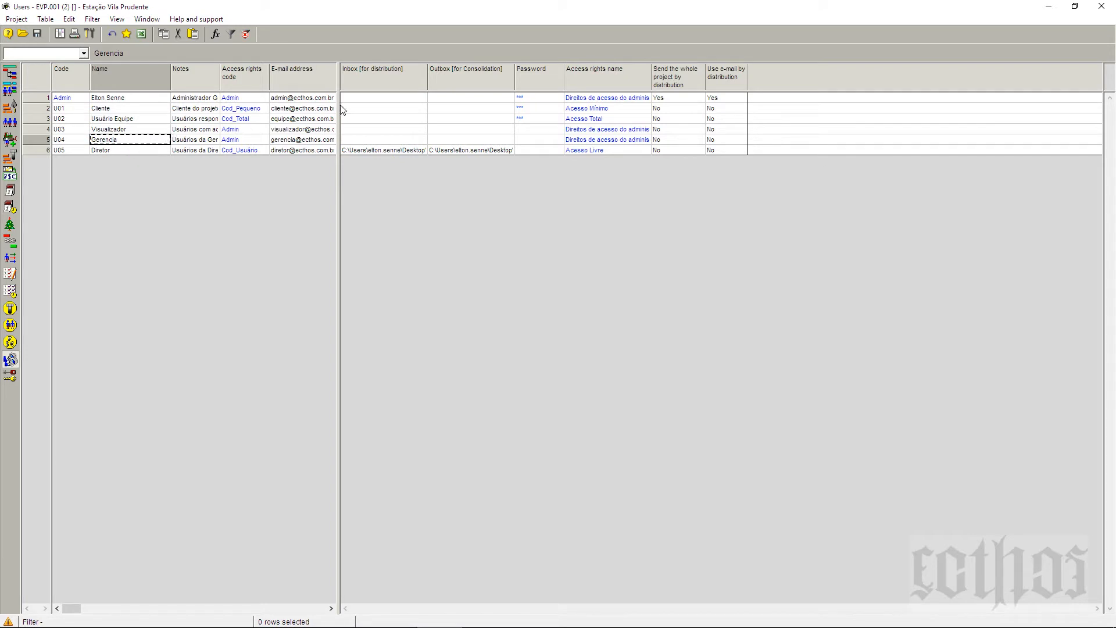
Step: Enlarge the left part of the Users table and widen the E-mail address column, then check the users' addresses
{"action": "left_click_drag", "start_coordinate": [339, 109], "coordinate": [555, 108]}
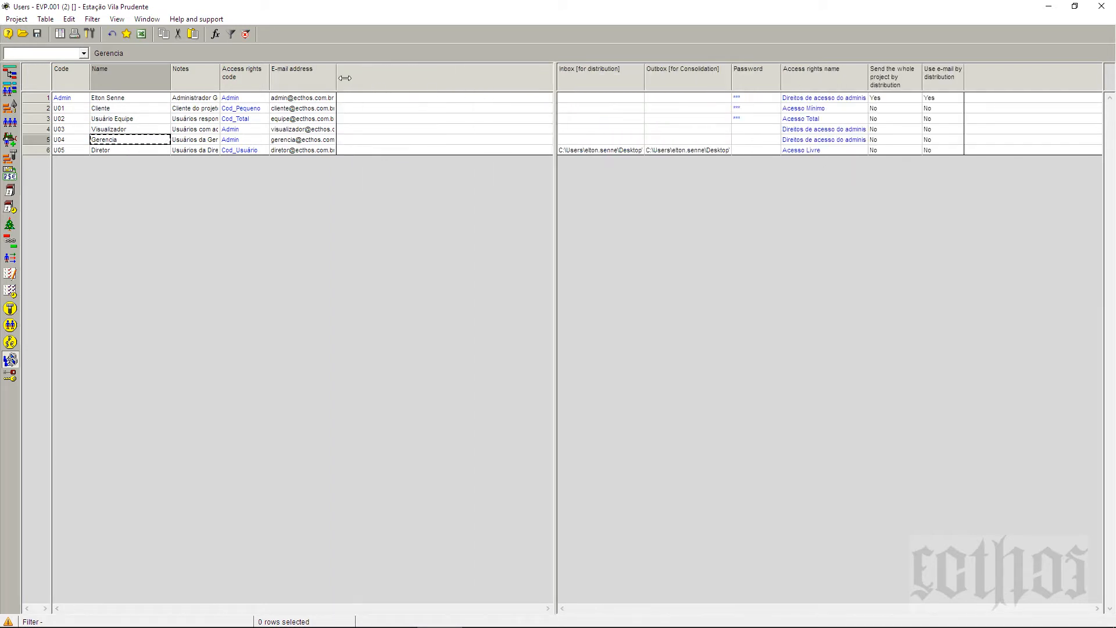
{"action": "left_click_drag", "start_coordinate": [336, 78], "coordinate": [424, 78]}
{"action": "left_click", "coordinate": [372, 140]}
{"action": "left_click", "coordinate": [356, 130]}
{"action": "left_click", "coordinate": [349, 108]}
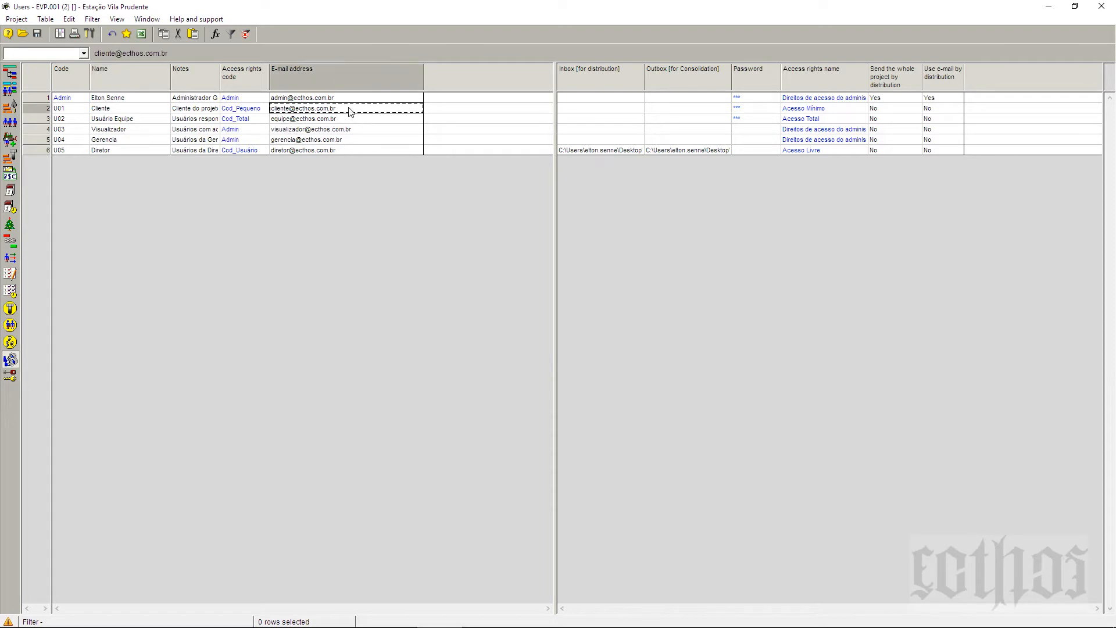
{"action": "left_click", "coordinate": [346, 96]}
{"action": "left_click", "coordinate": [344, 107]}
{"action": "left_click", "coordinate": [346, 126]}
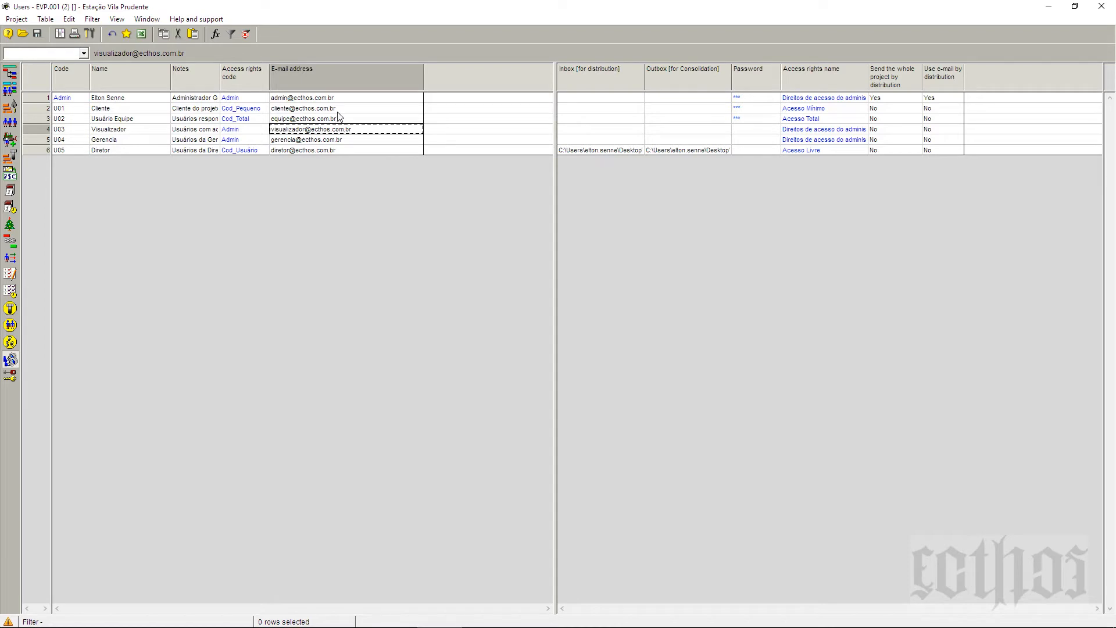
Step: Check the password and access rights name entries of the first users in the table
{"action": "left_click", "coordinate": [767, 98]}
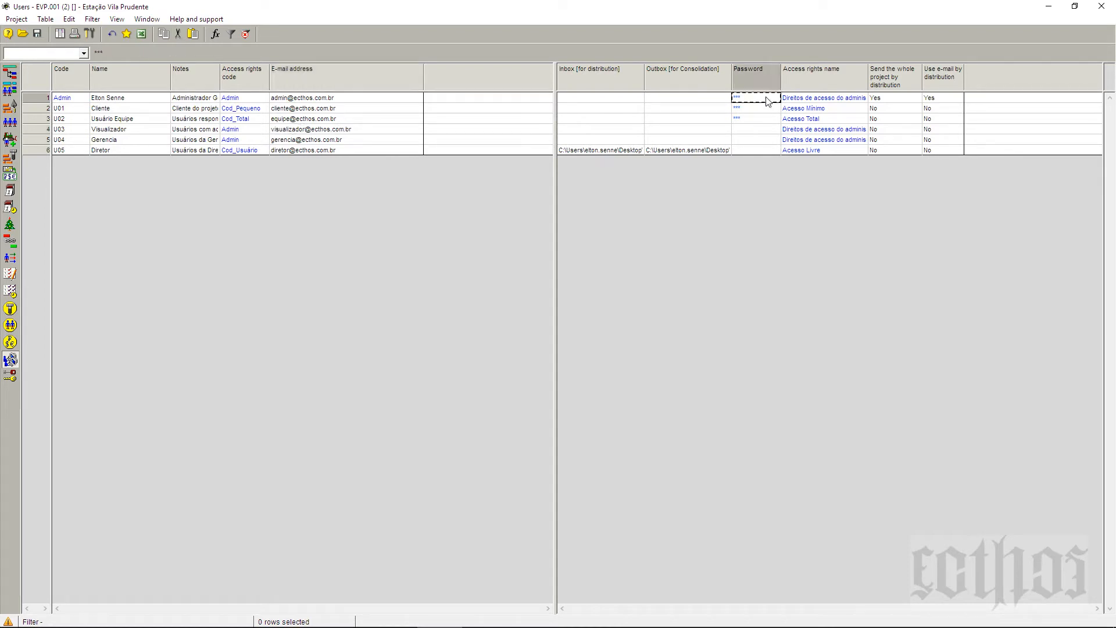
{"action": "left_click", "coordinate": [822, 103]}
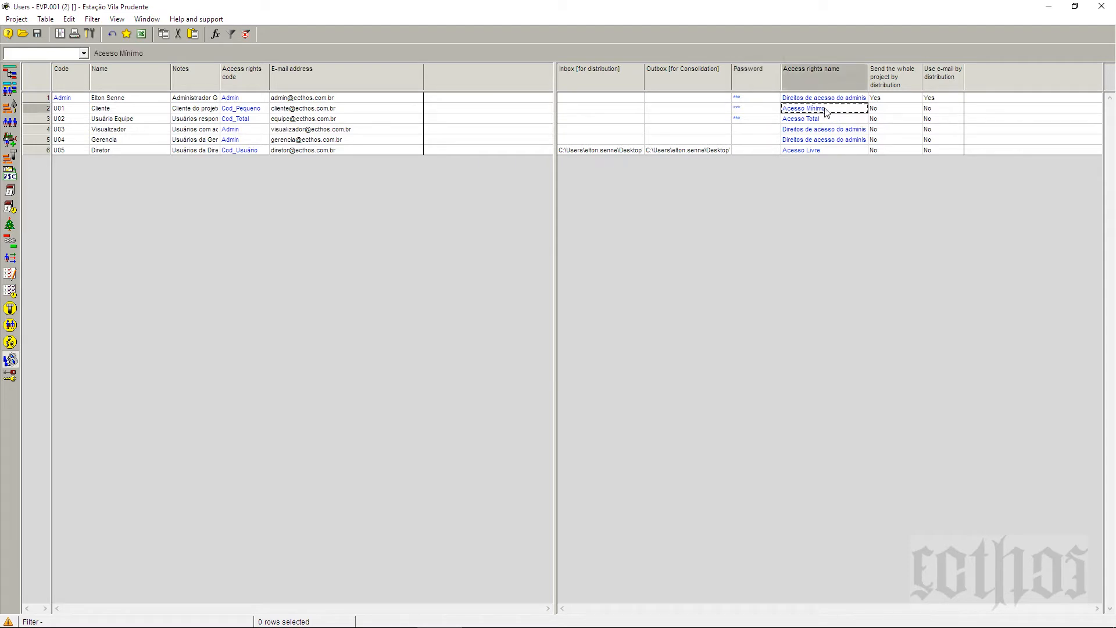
{"action": "left_click", "coordinate": [826, 120]}
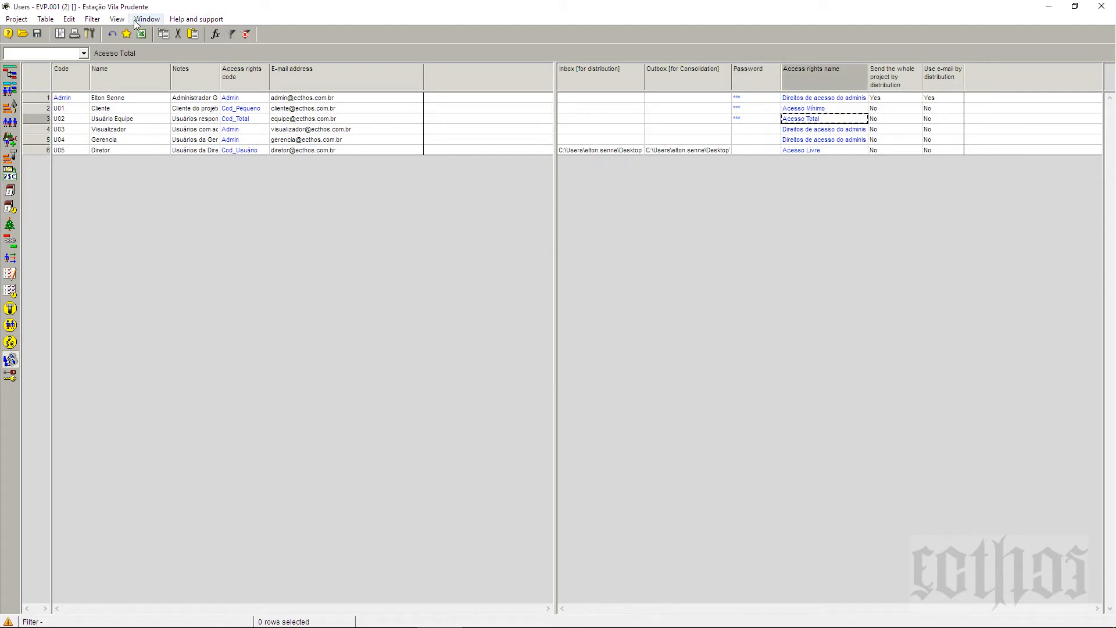
Step: Open the project's Access rights table and bring up the properties of the Acesso Mínimo profile
{"action": "left_click", "coordinate": [117, 19]}
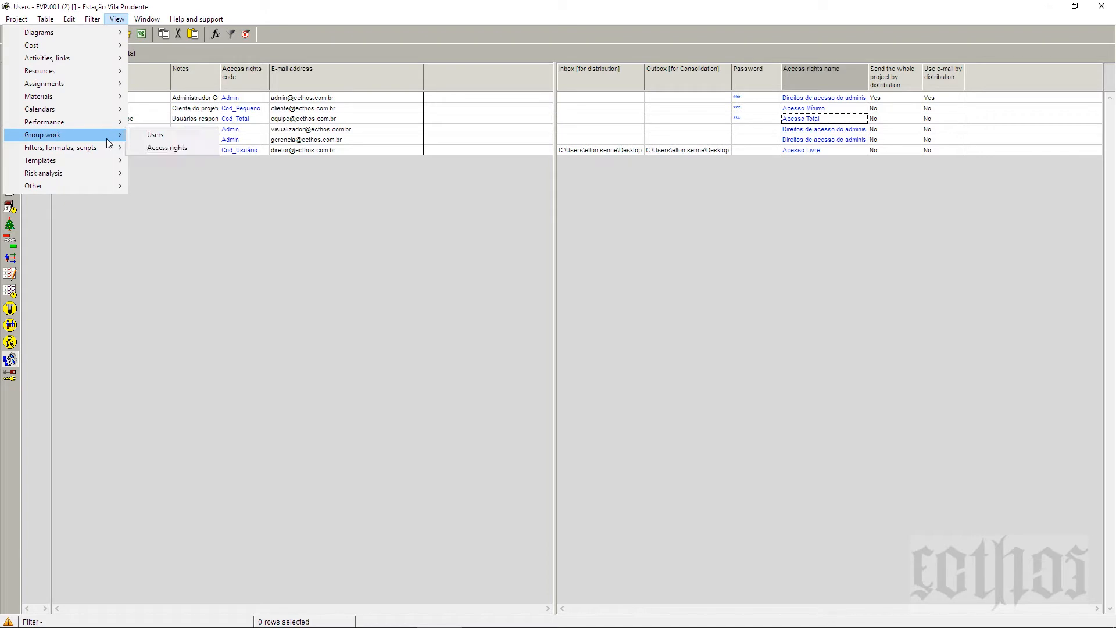
{"action": "left_click", "coordinate": [152, 145]}
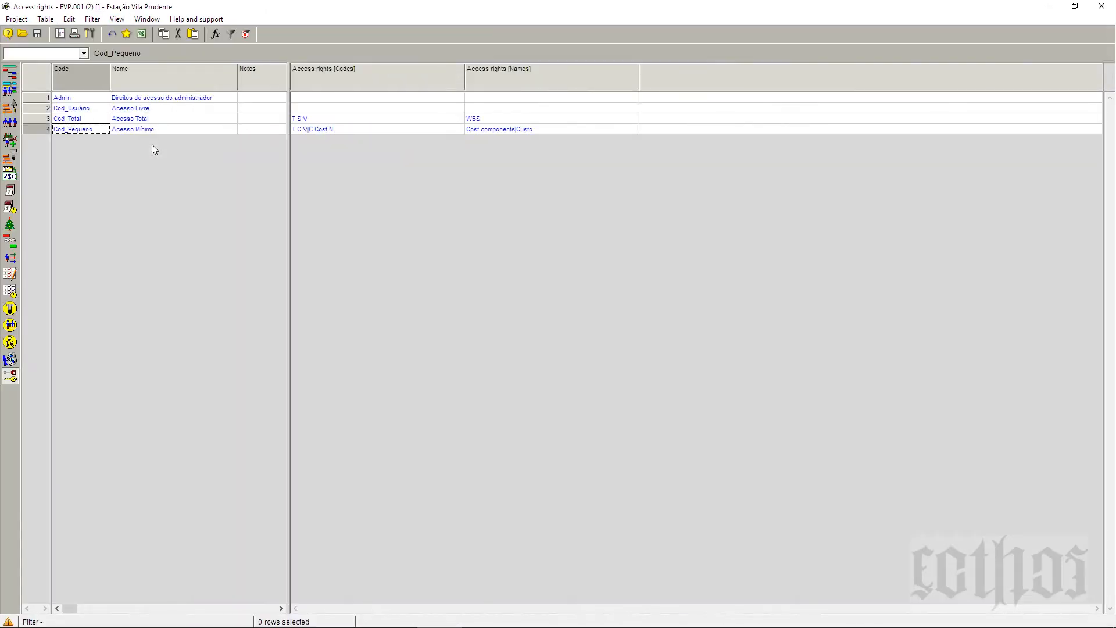
{"action": "left_click", "coordinate": [42, 109]}
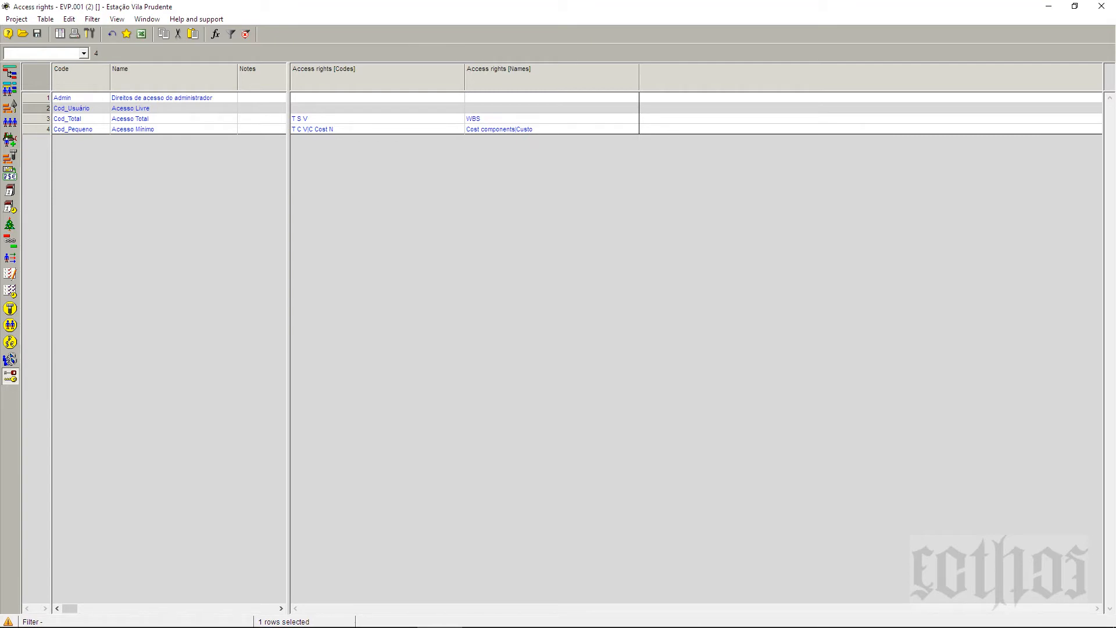
{"action": "left_click", "coordinate": [37, 129]}
{"action": "left_click_drag", "start_coordinate": [1115, 189], "coordinate": [657, 159]}
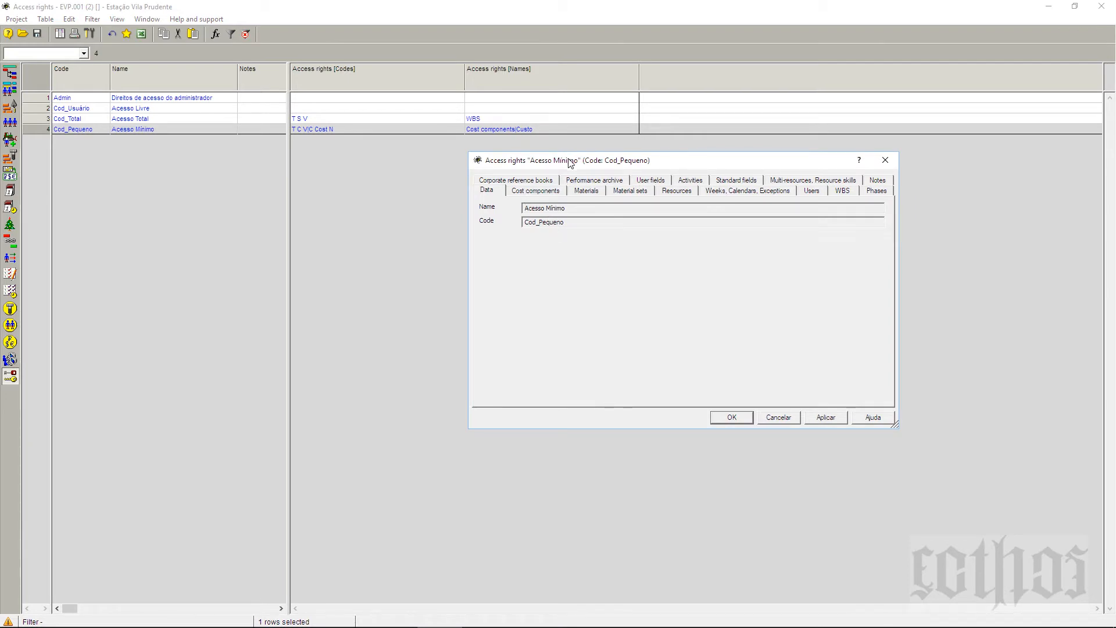
Step: Look through the Acesso Mínimo rights for corporate reference books, user fields, activities and WBS
{"action": "left_click", "coordinate": [518, 183]}
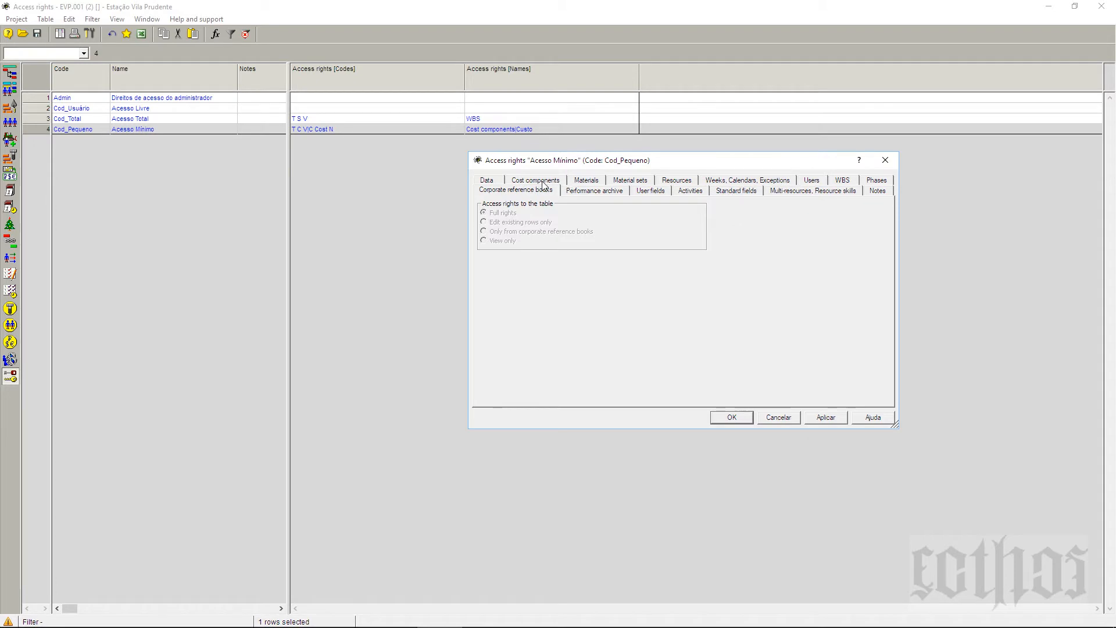
{"action": "left_click", "coordinate": [567, 194]}
{"action": "left_click", "coordinate": [637, 192]}
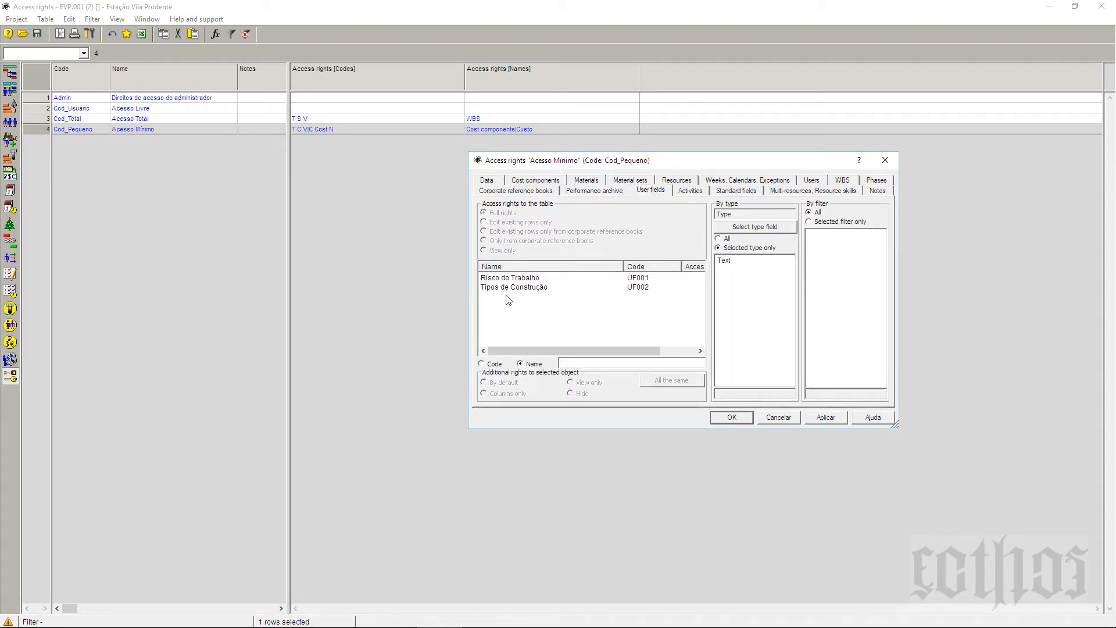
{"action": "left_click", "coordinate": [693, 192]}
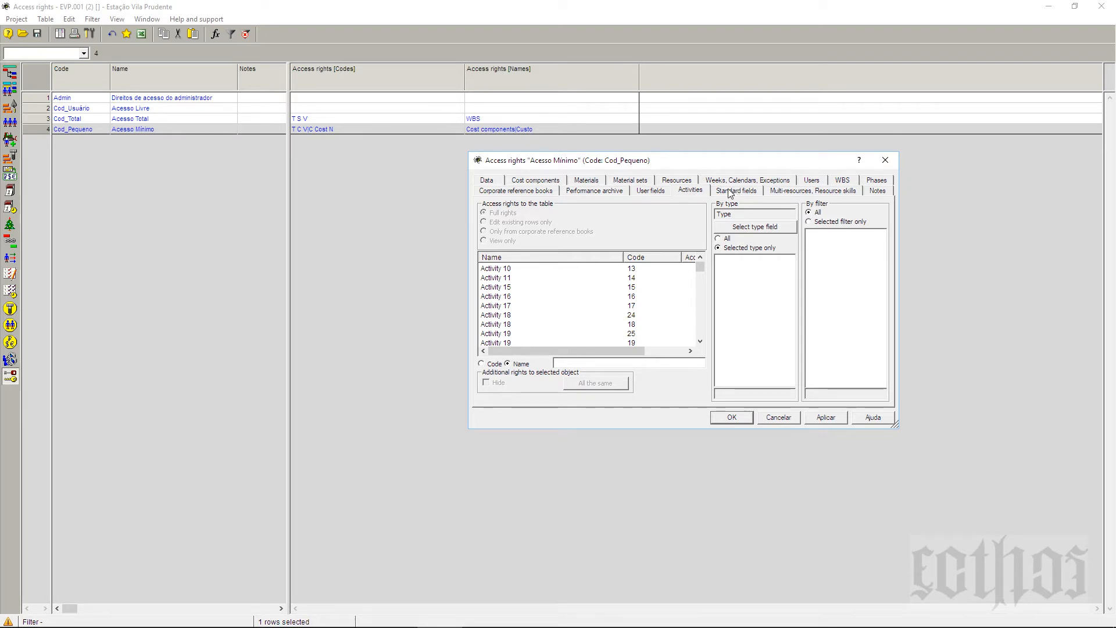
{"action": "left_click", "coordinate": [849, 181]}
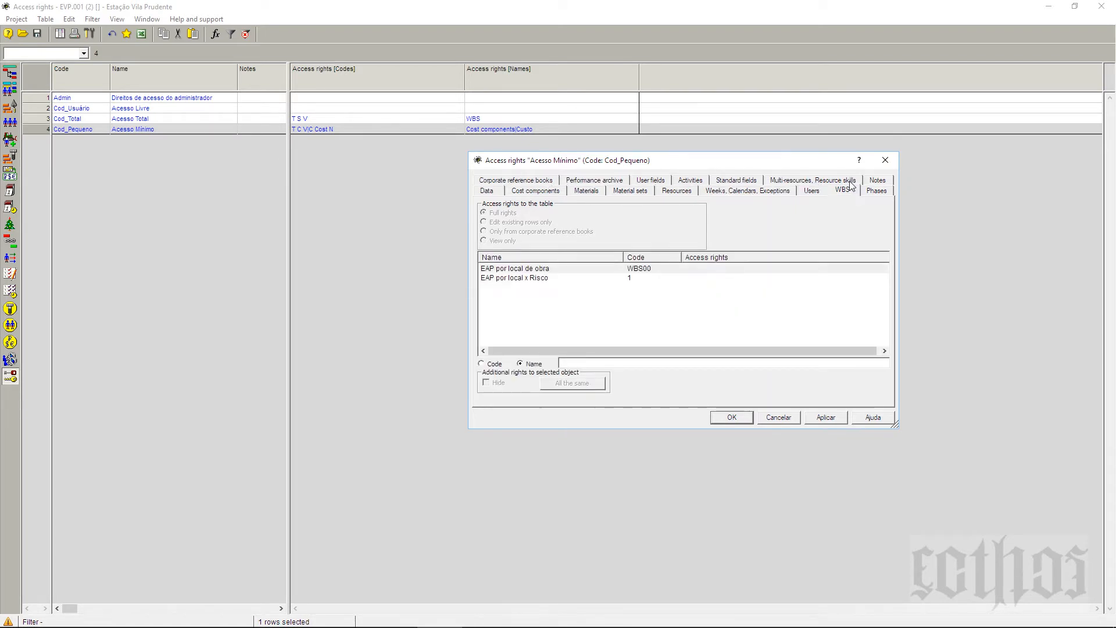
Step: Check the two WBS entries in the Acesso Mínimo rights, list them by code, and close the properties
{"action": "left_click", "coordinate": [539, 270]}
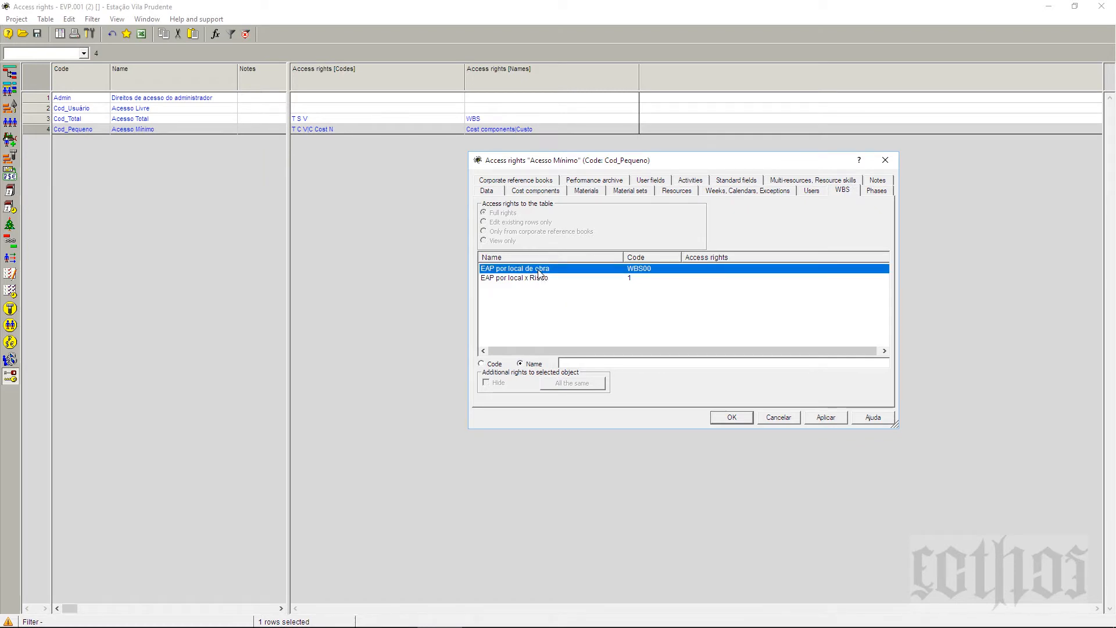
{"action": "left_click", "coordinate": [822, 418]}
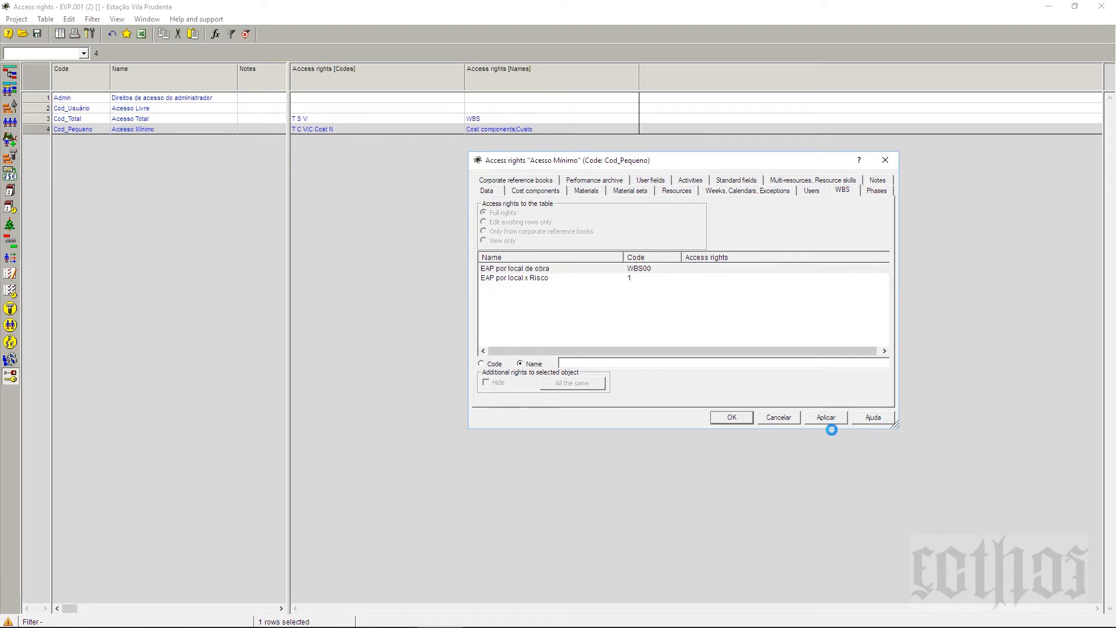
{"action": "left_click", "coordinate": [531, 276]}
{"action": "left_click", "coordinate": [532, 270], "text": "shift"}
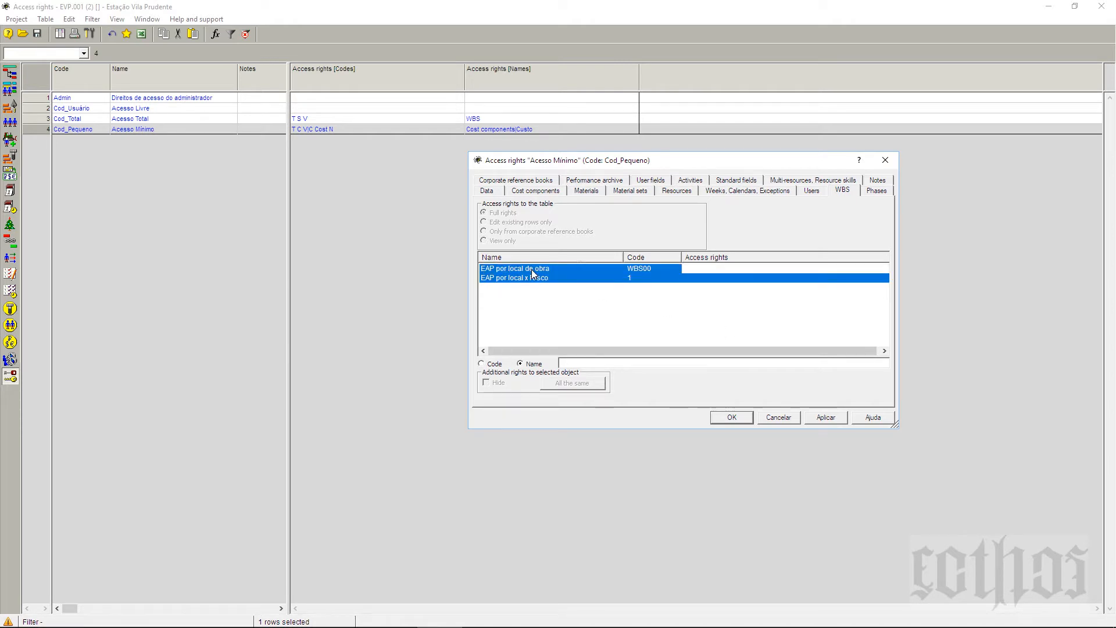
{"action": "left_click", "coordinate": [826, 415]}
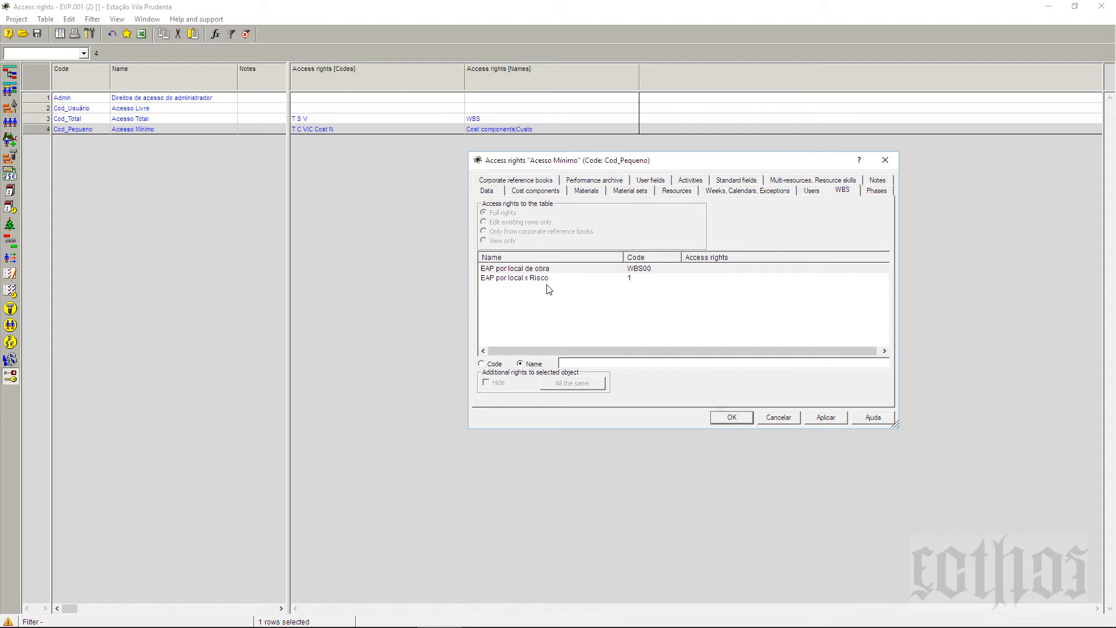
{"action": "left_click", "coordinate": [490, 364]}
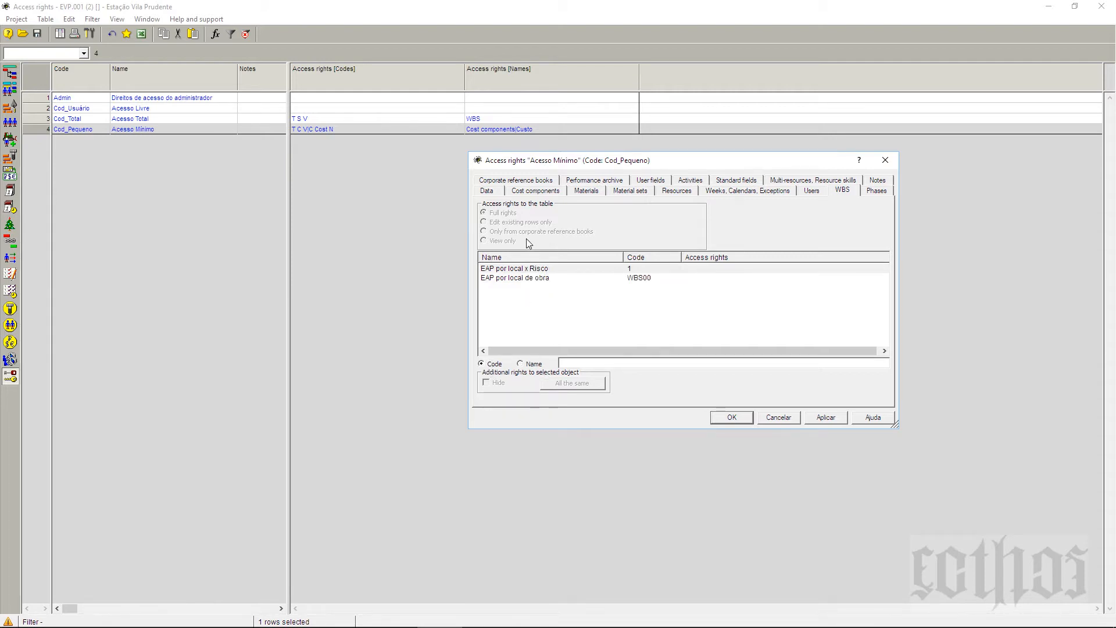
{"action": "left_click", "coordinate": [886, 160]}
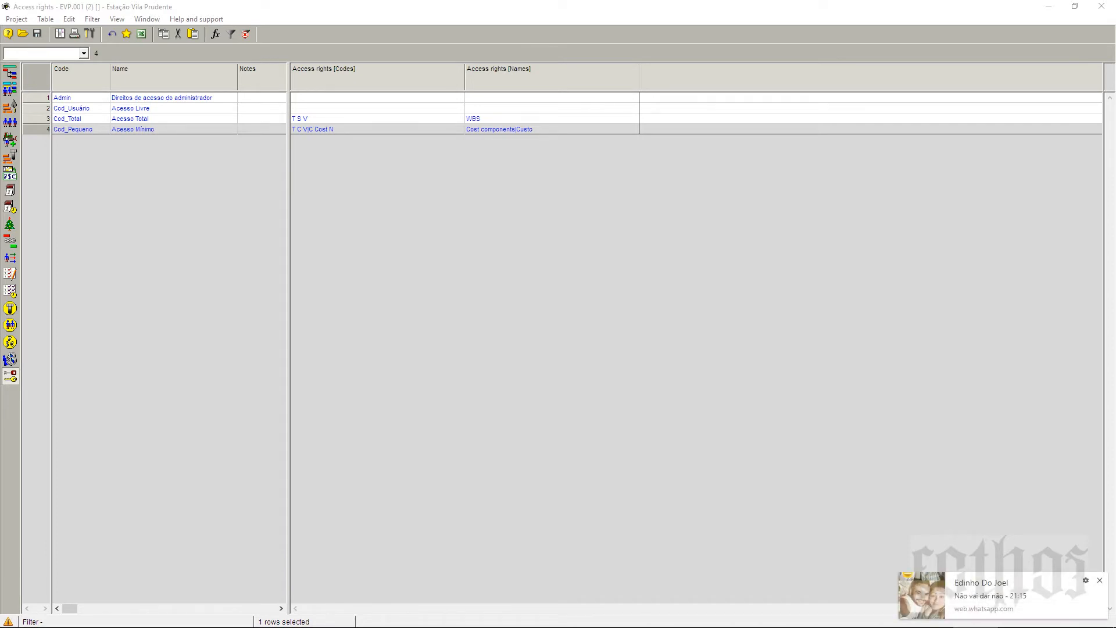
Step: Return to the Activity Gantt, then switch to the requisitos - exercicio 01-08 workbook in Excel
{"action": "left_click", "coordinate": [1100, 581]}
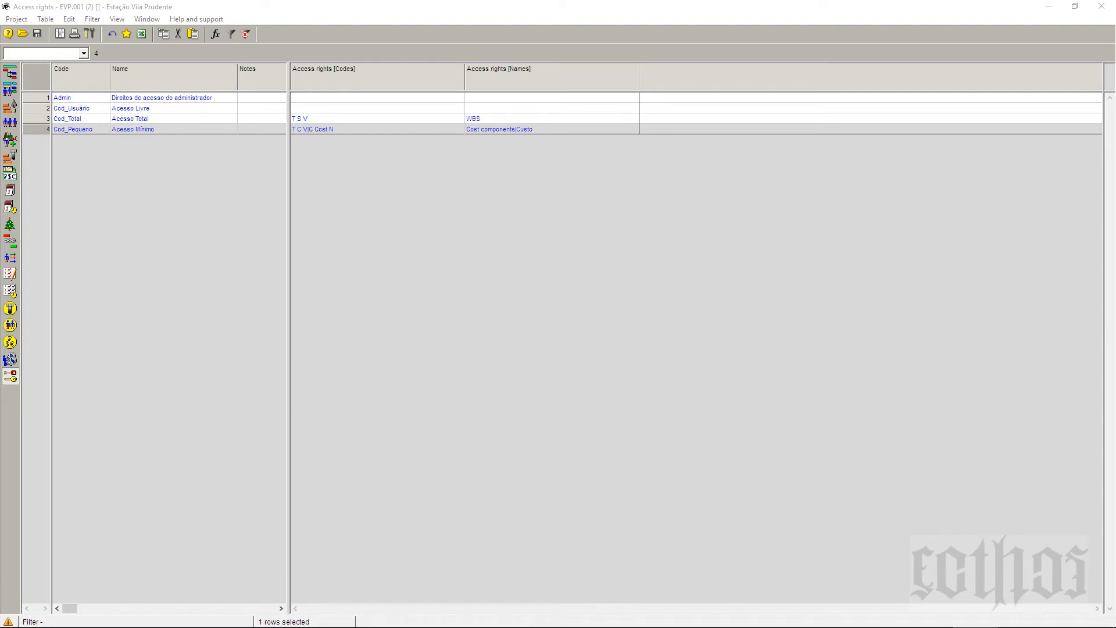
{"action": "left_click", "coordinate": [9, 74]}
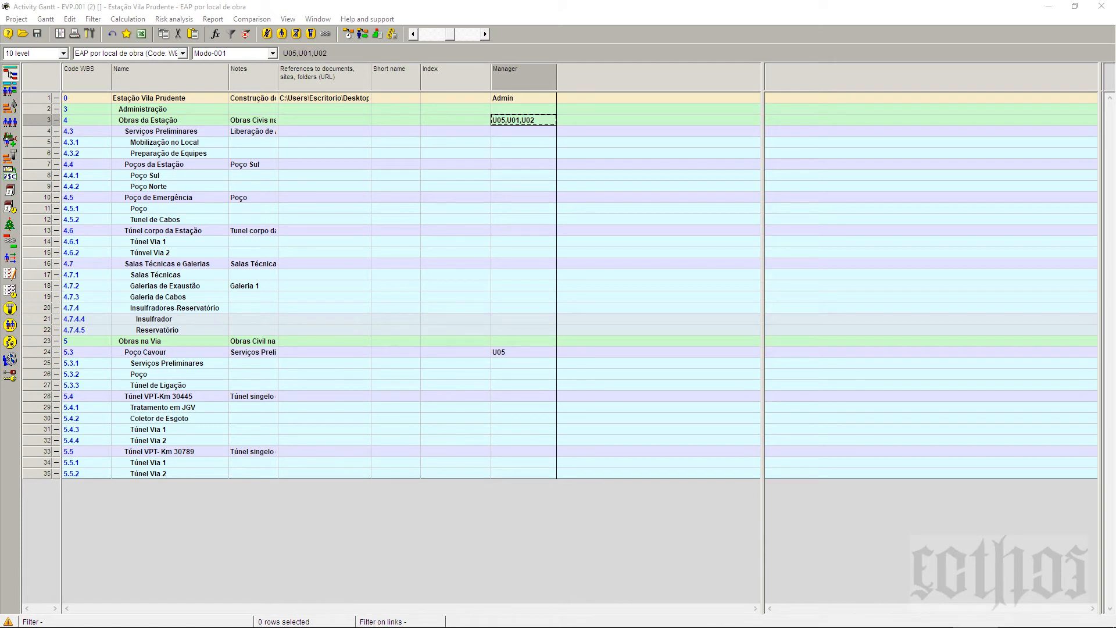
{"action": "left_click_drag", "start_coordinate": [1115, 105], "coordinate": [718, 2]}
{"action": "left_click", "coordinate": [742, 303]}
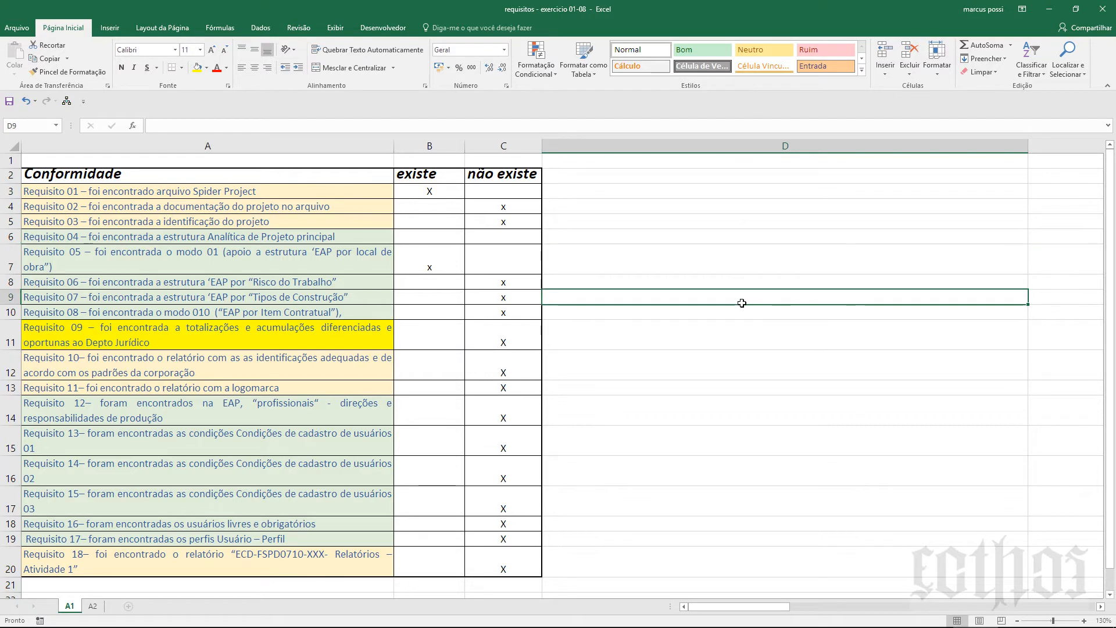
Step: Adjust the widths of the existe and não existe columns and center their contents
{"action": "left_click_drag", "start_coordinate": [470, 153], "coordinate": [446, 152]}
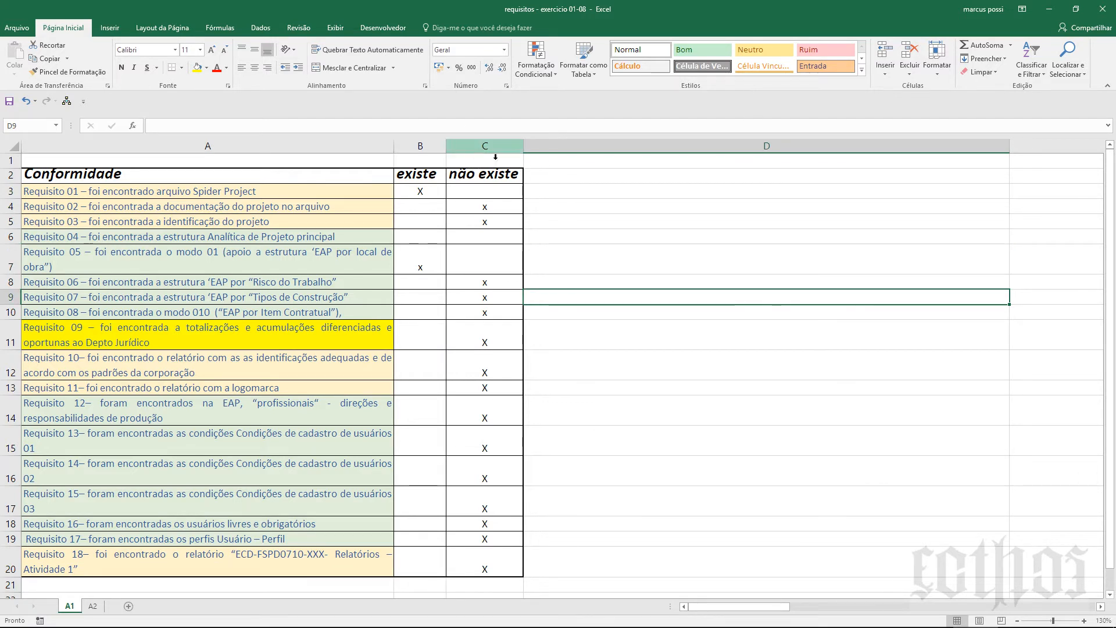
{"action": "left_click_drag", "start_coordinate": [524, 153], "coordinate": [528, 153]}
{"action": "left_click_drag", "start_coordinate": [436, 157], "coordinate": [494, 154]}
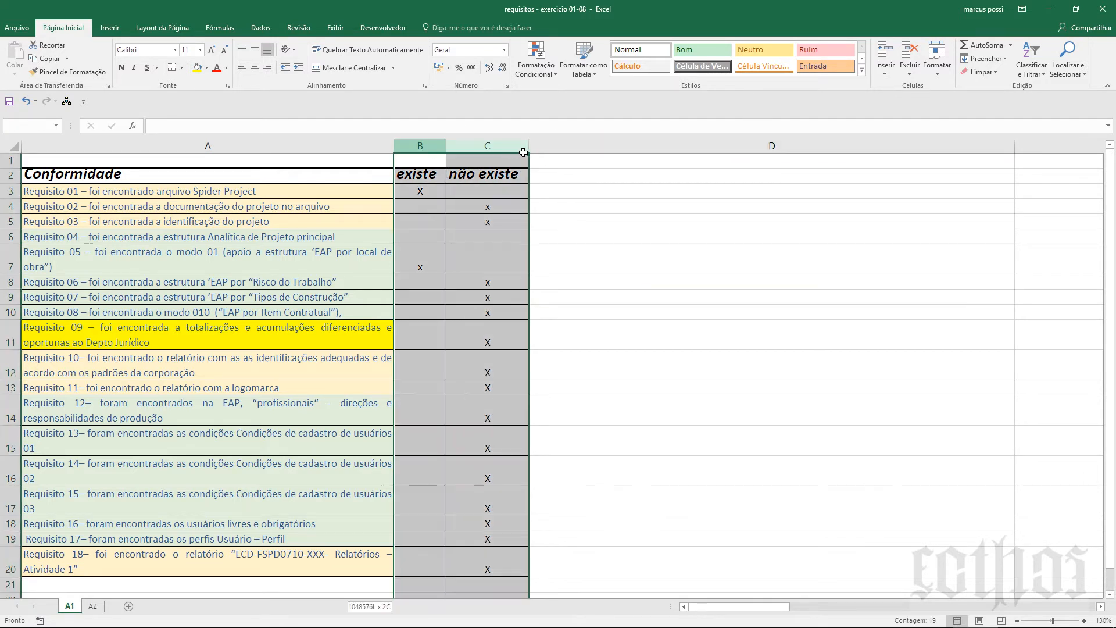
{"action": "left_click", "coordinate": [255, 68]}
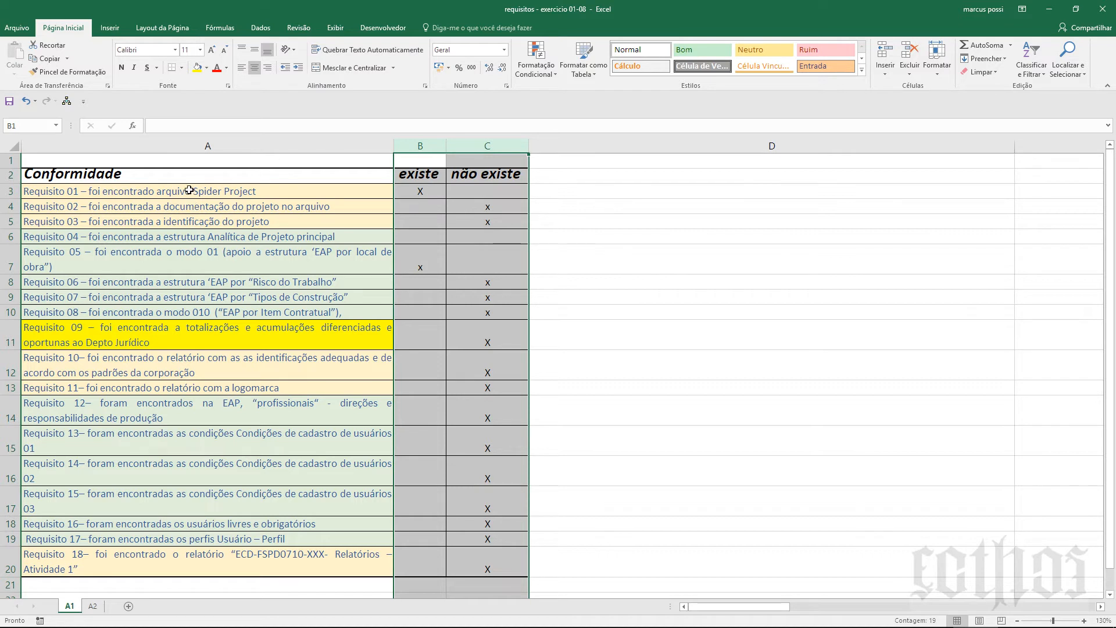
Step: Review the requirements list and its não existe marks, then switch back to the Activity Gantt in Spider Project
{"action": "left_click_drag", "start_coordinate": [186, 190], "coordinate": [286, 552]}
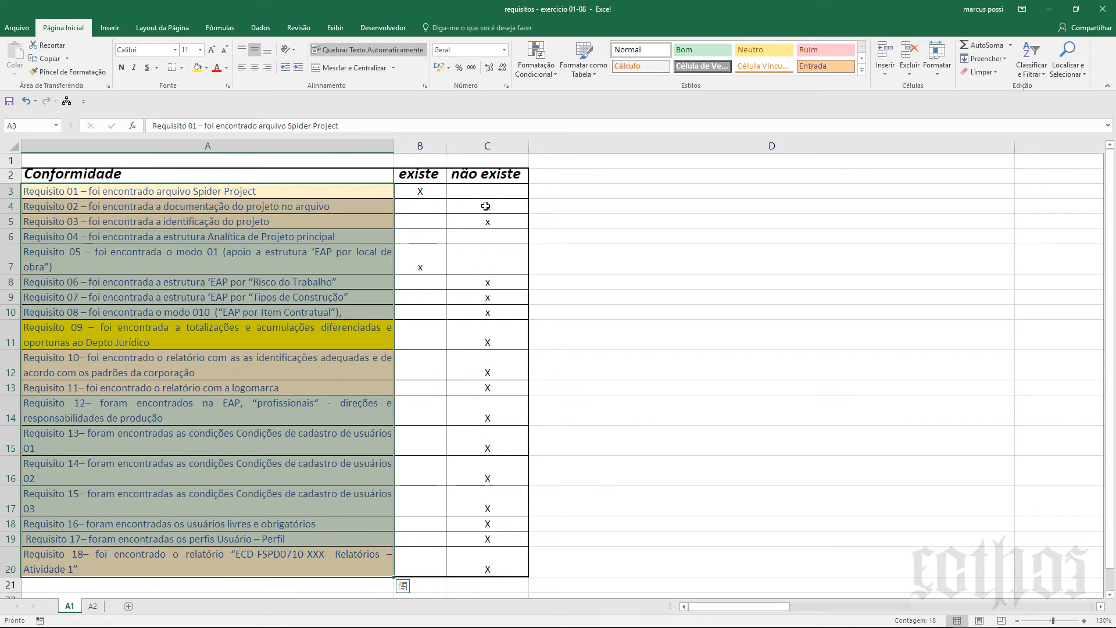
{"action": "left_click_drag", "start_coordinate": [487, 204], "coordinate": [511, 571]}
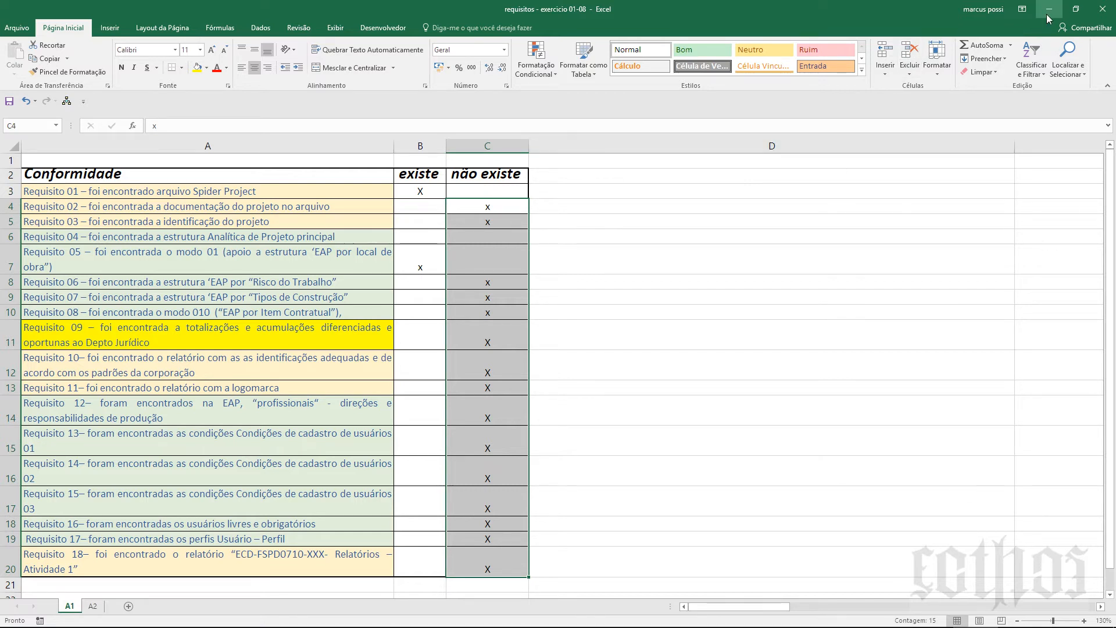
{"action": "left_click", "coordinate": [93, 606]}
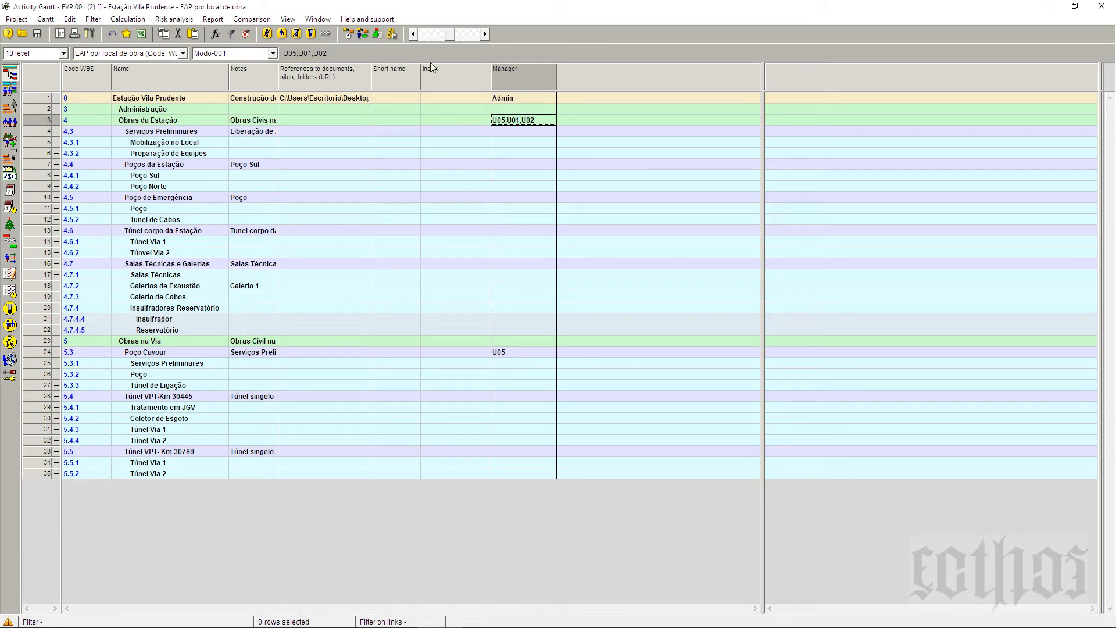
Step: Apply the Modo-015 layout to the Gantt and expand the WBS to the Activities level
{"action": "left_click", "coordinate": [273, 52]}
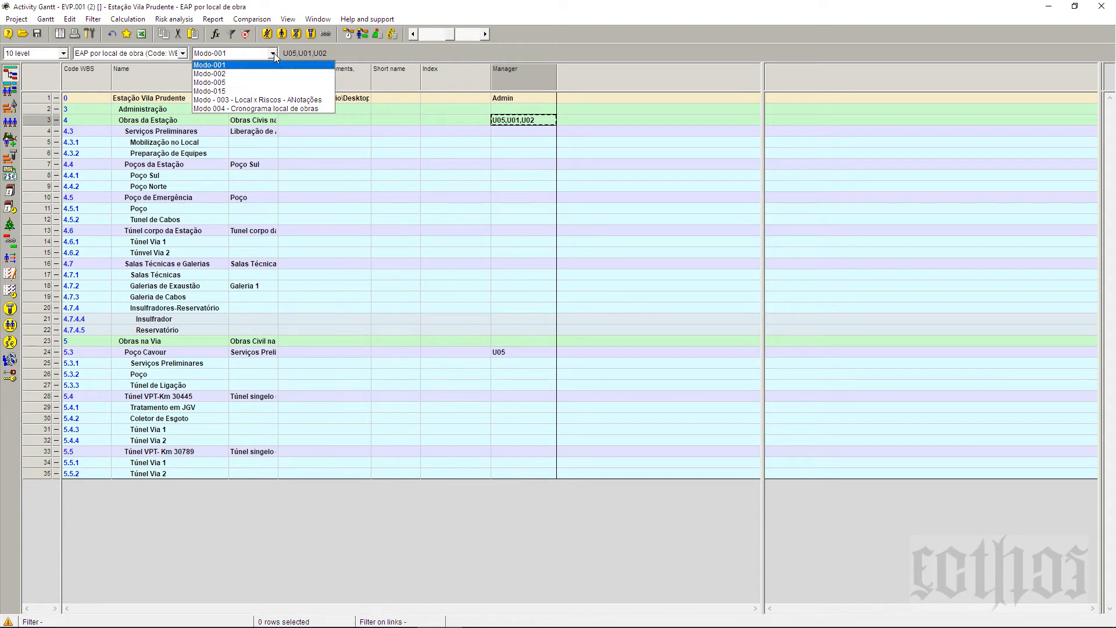
{"action": "left_click", "coordinate": [270, 92]}
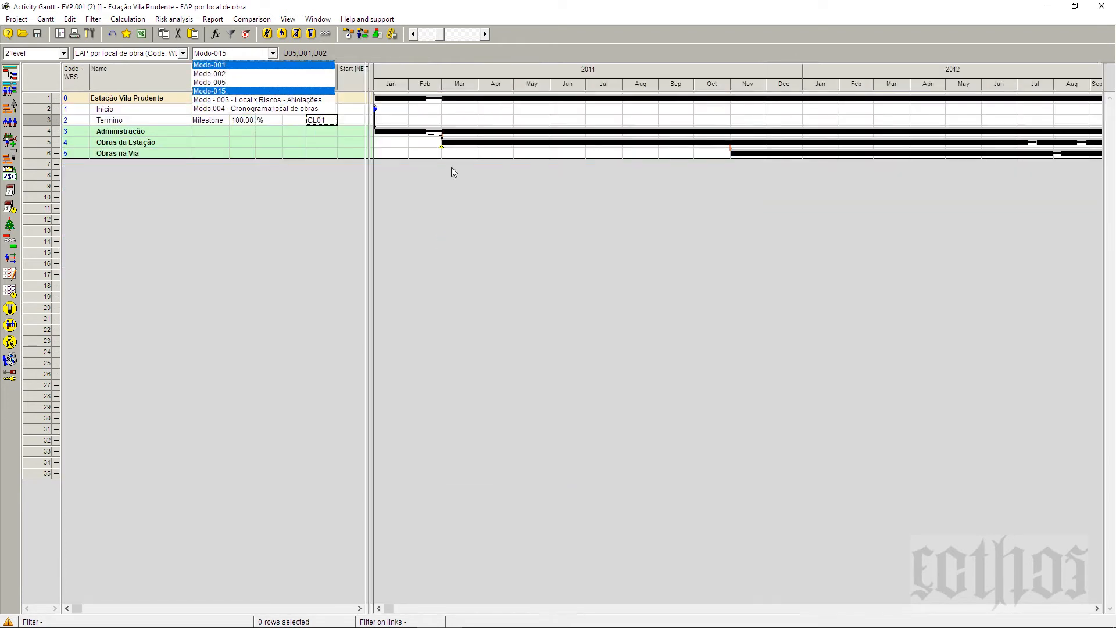
{"action": "left_click", "coordinate": [62, 53]}
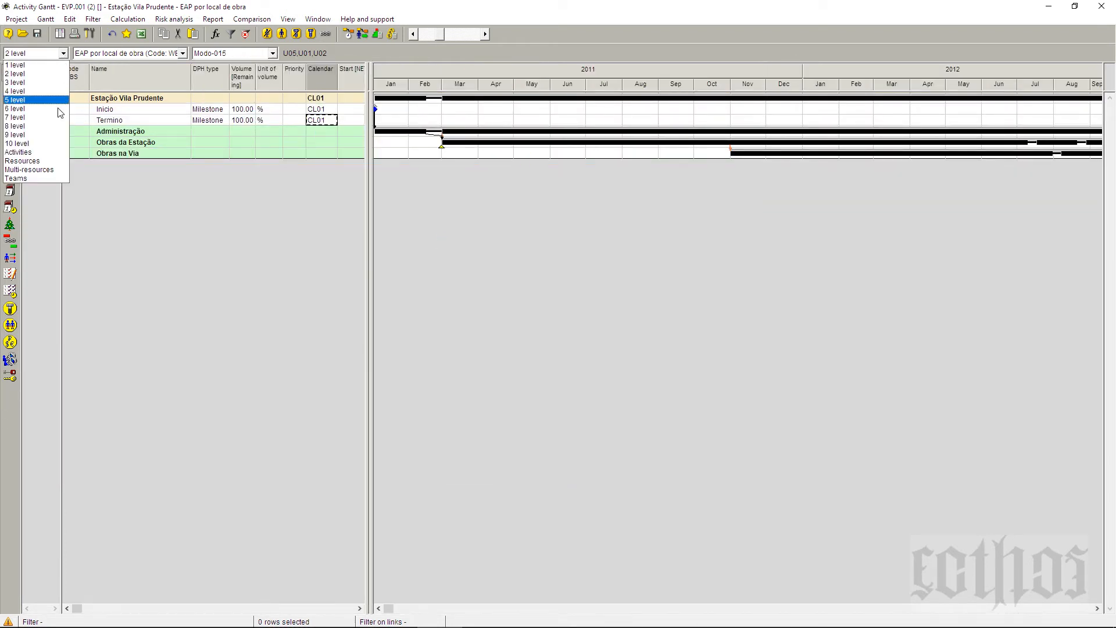
{"action": "left_click", "coordinate": [57, 153]}
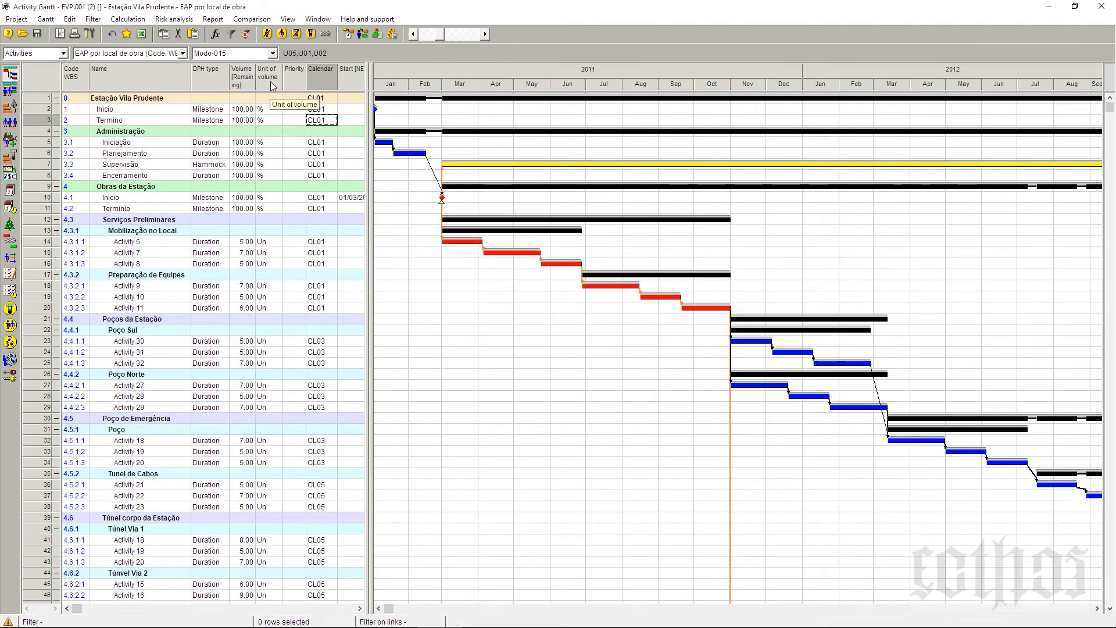
Step: Enlarge both table sections of the Gantt and fit the time scale to the whole project
{"action": "left_click_drag", "start_coordinate": [379, 115], "coordinate": [785, 116]}
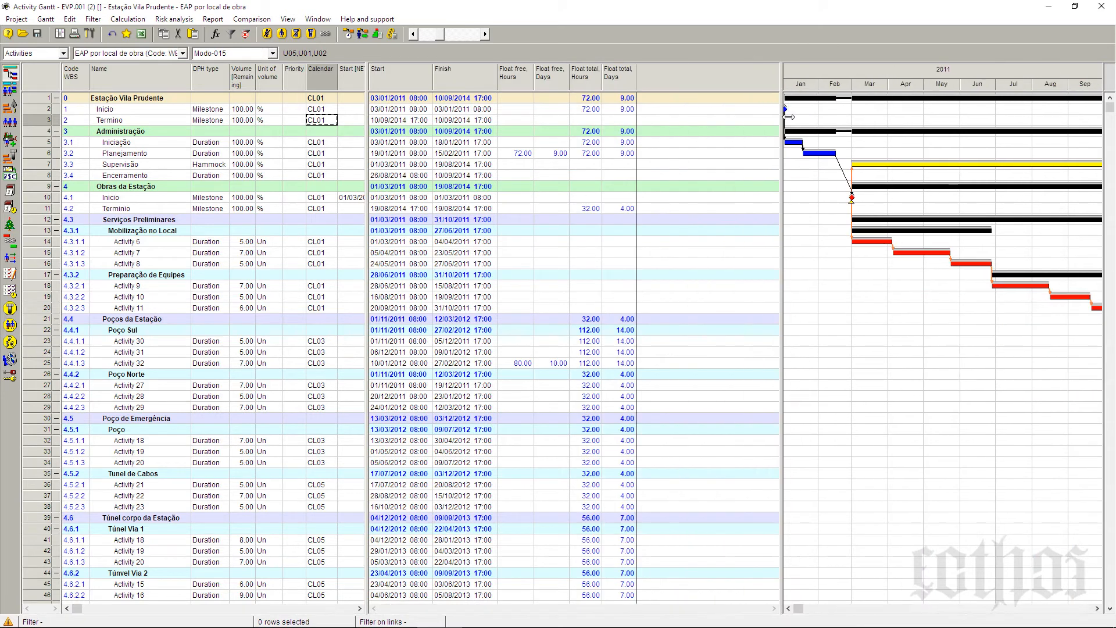
{"action": "left_click_drag", "start_coordinate": [368, 144], "coordinate": [516, 190]}
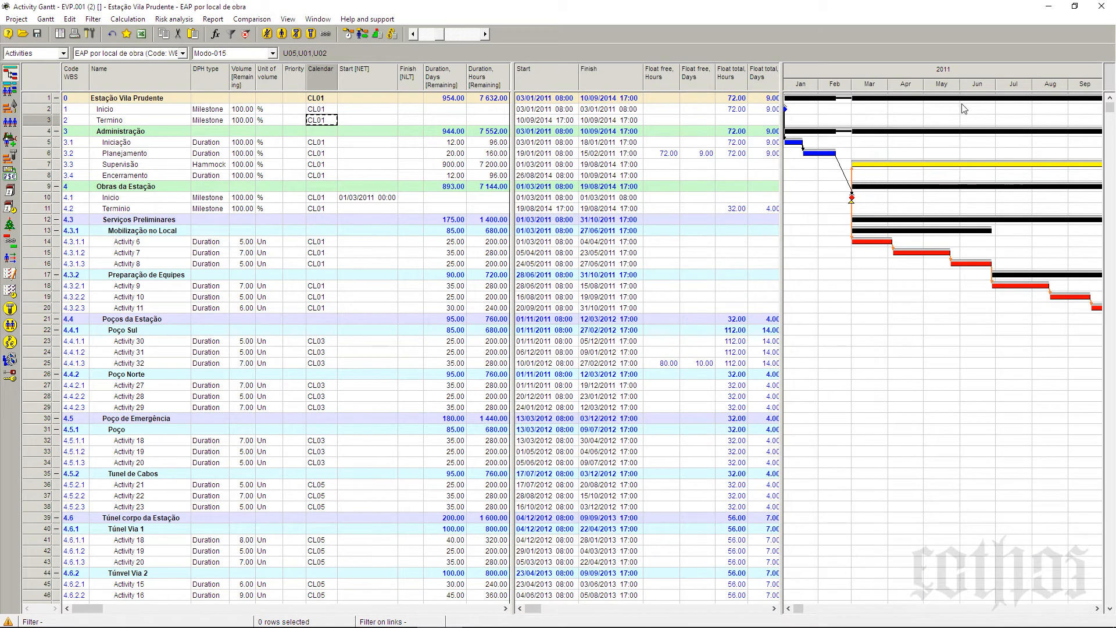
{"action": "right_click", "coordinate": [967, 73]}
{"action": "left_click", "coordinate": [981, 93]}
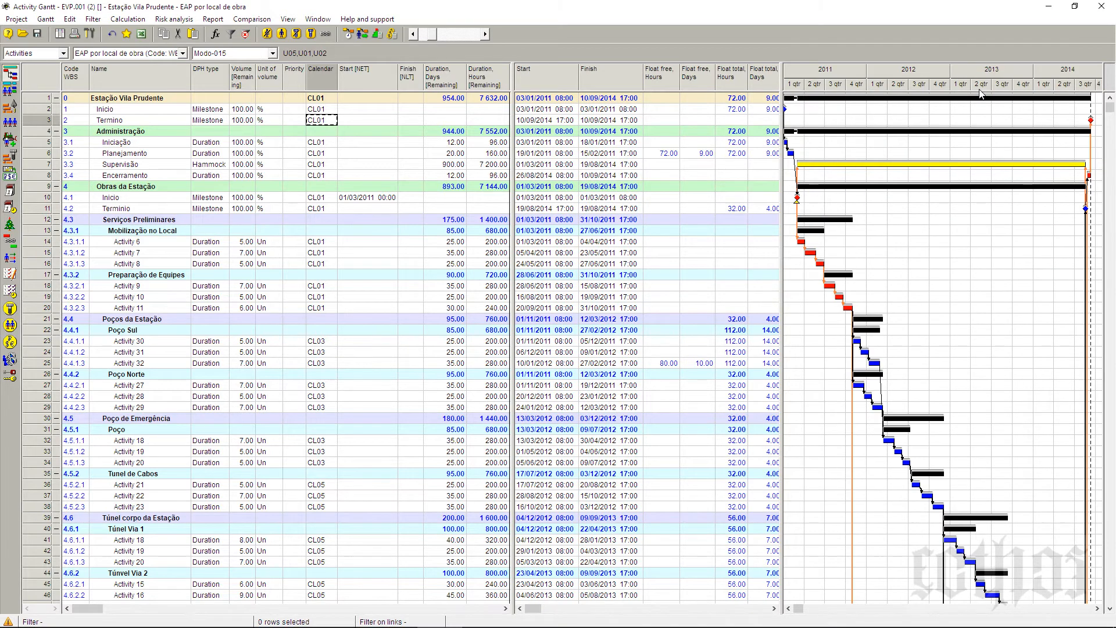
Step: Examine the DPH type column of the activity table
{"action": "right_click", "coordinate": [977, 76]}
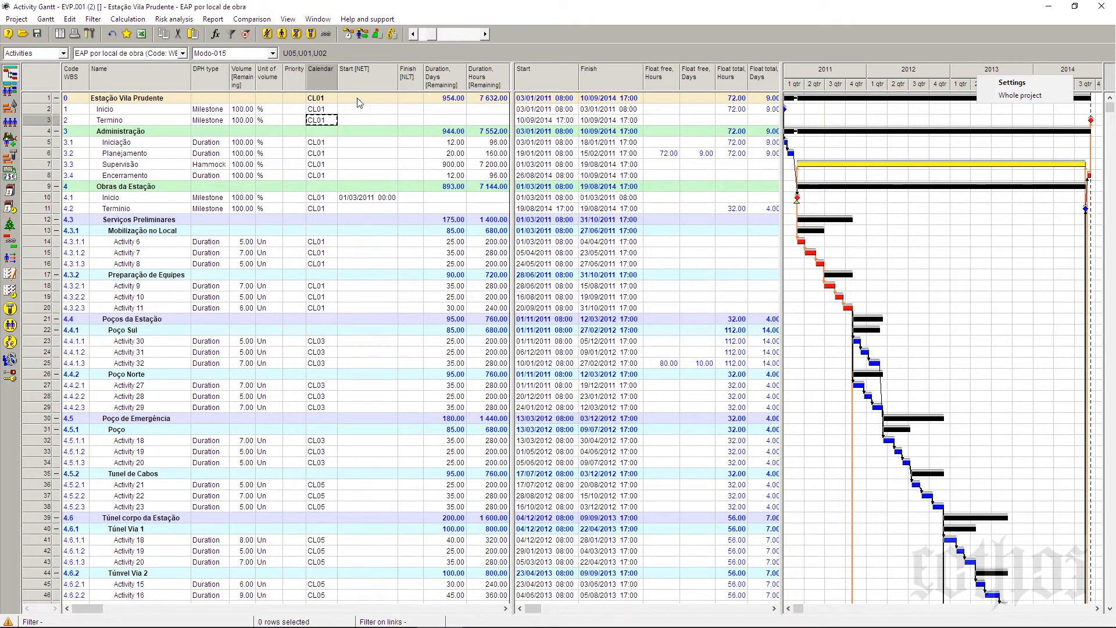
{"action": "left_click", "coordinate": [221, 83]}
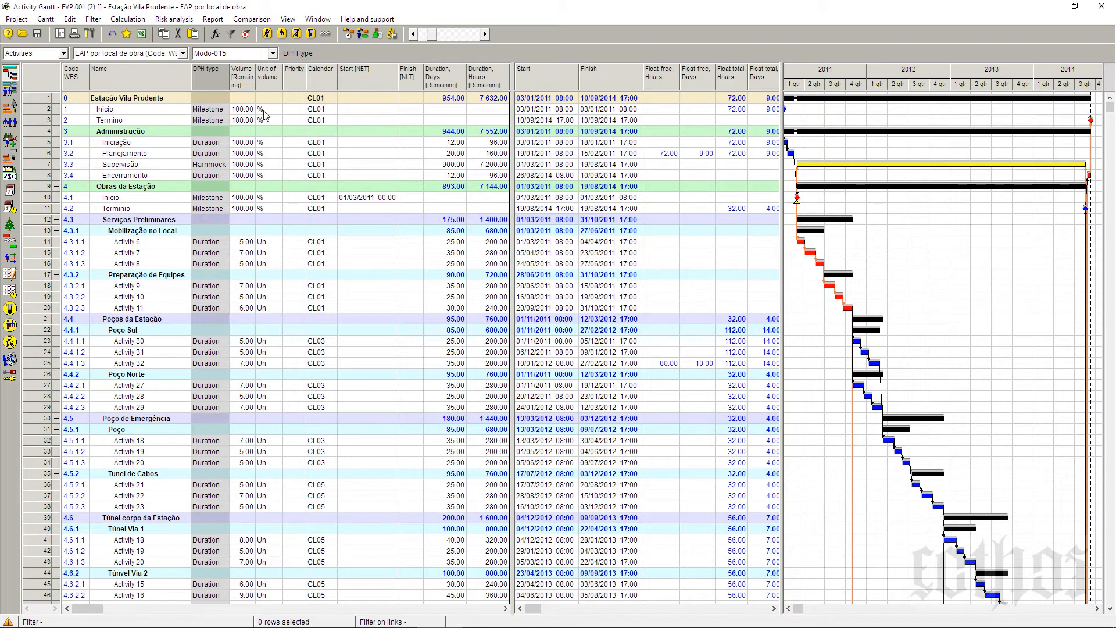
Step: Check Activity 6's name, DPH type and volume, and widen the Volume [Remaining] and Unit of volume columns to show their full headers
{"action": "left_click", "coordinate": [167, 244]}
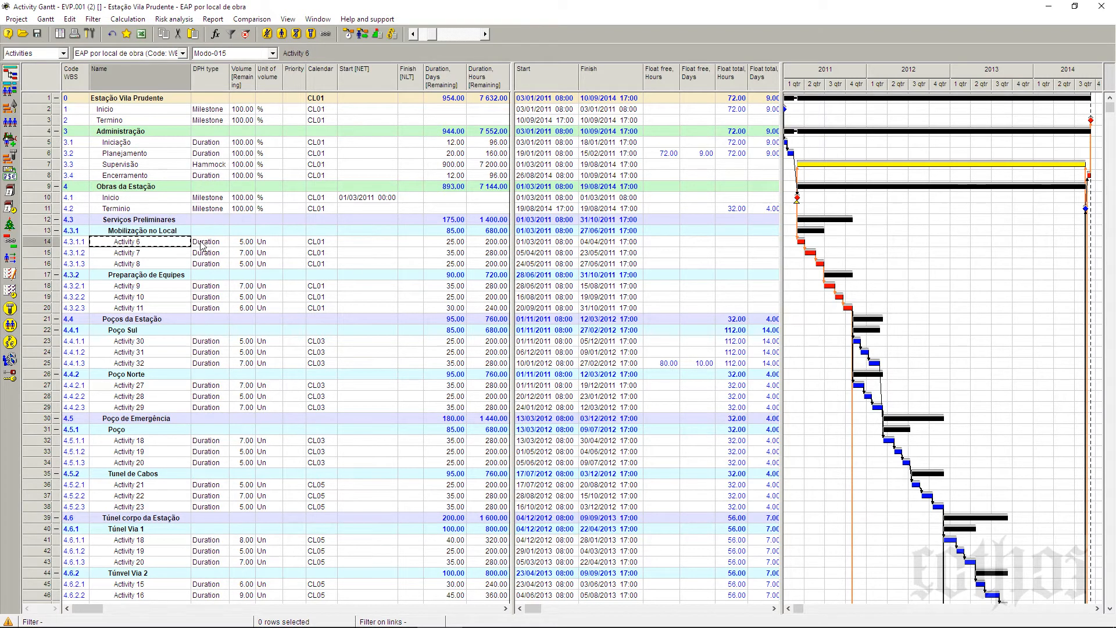
{"action": "left_click", "coordinate": [201, 245]}
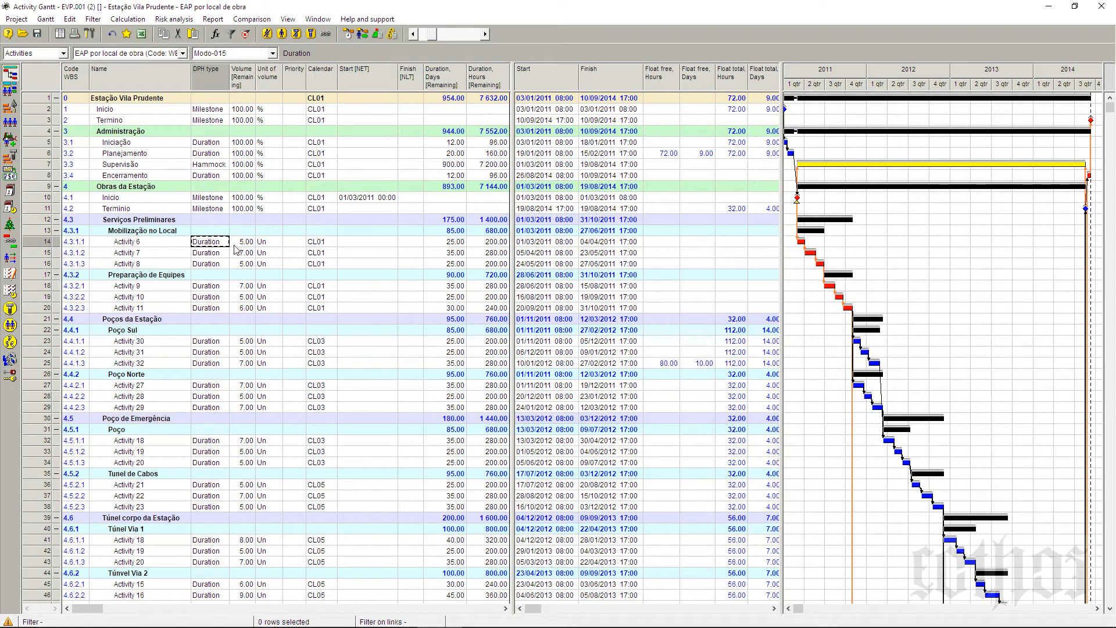
{"action": "left_click", "coordinate": [237, 245]}
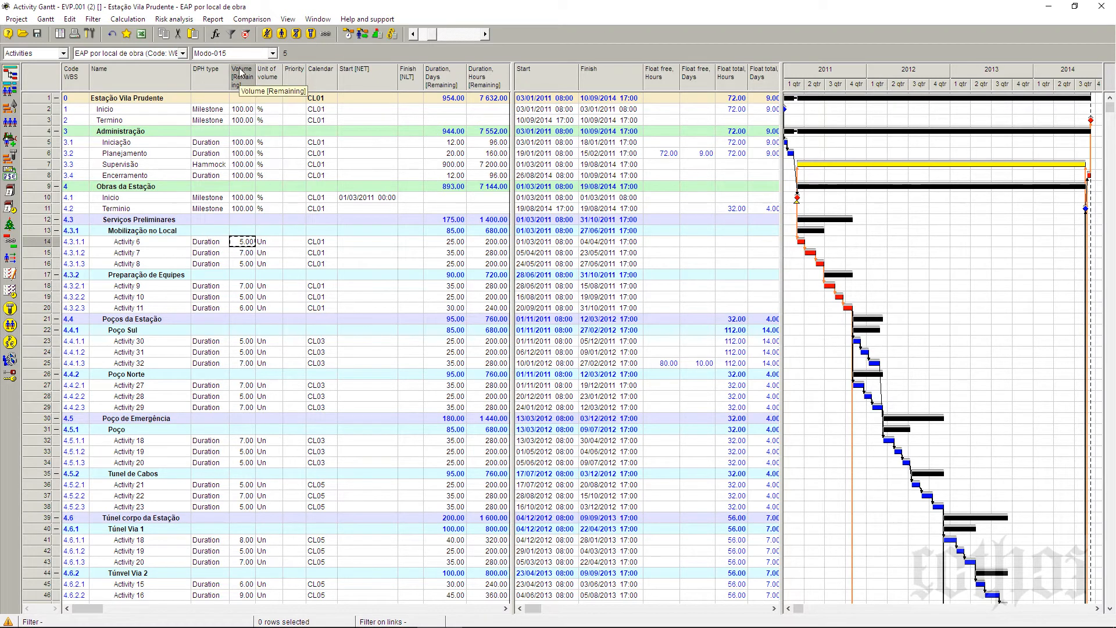
{"action": "key", "text": "Right"}
{"action": "left_click", "coordinate": [249, 244]}
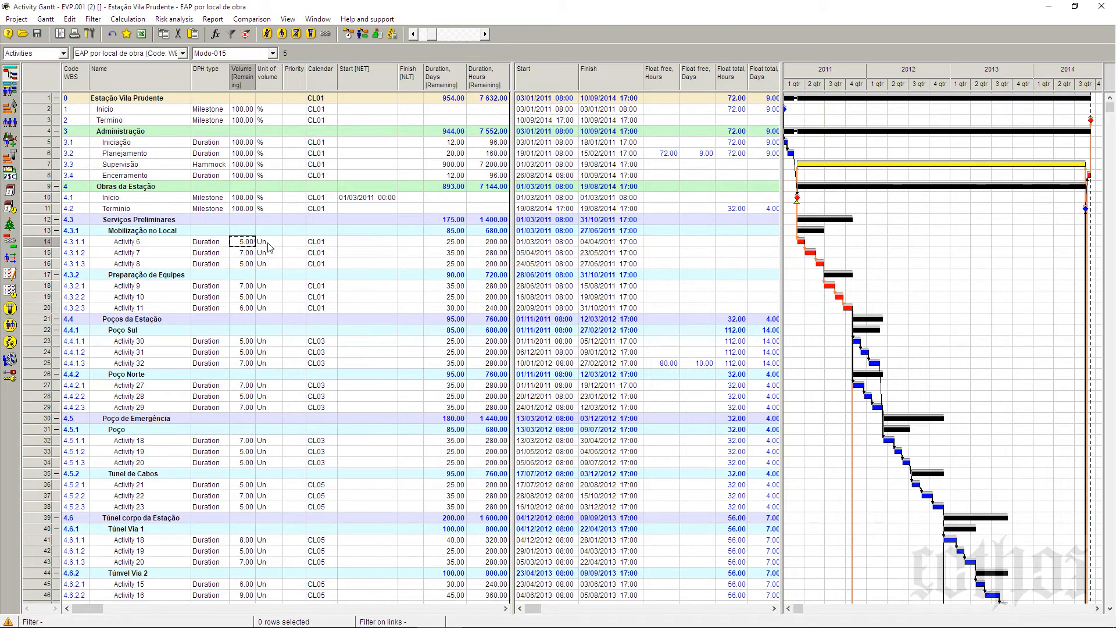
{"action": "left_click_drag", "start_coordinate": [255, 79], "coordinate": [312, 82]}
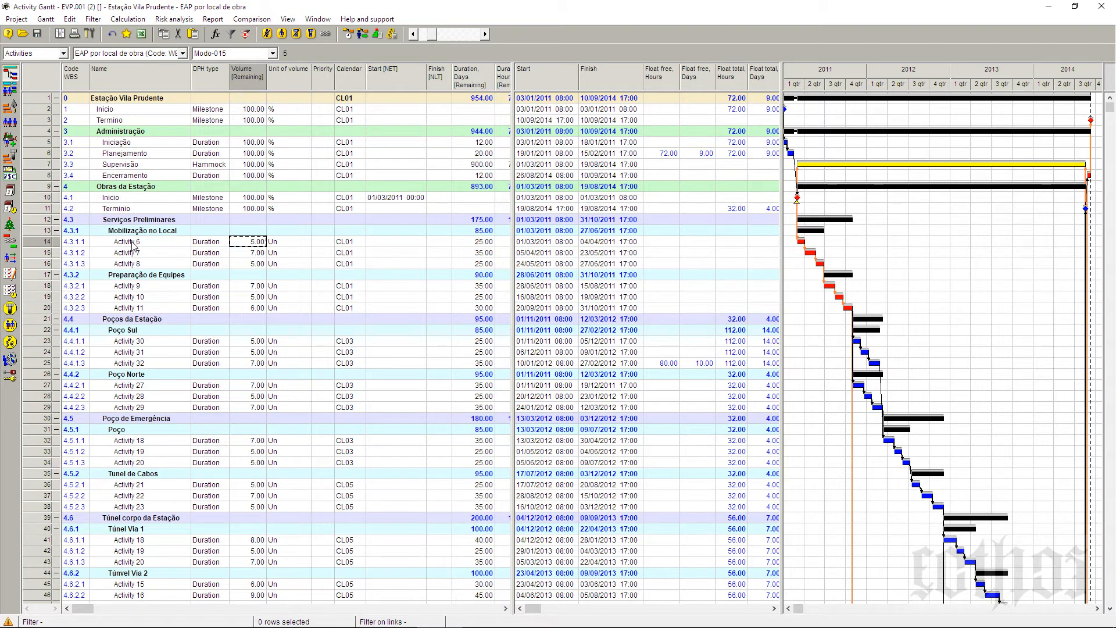
Step: Review Activity 6's unit of volume, priority and calendar fields
{"action": "left_click", "coordinate": [291, 243]}
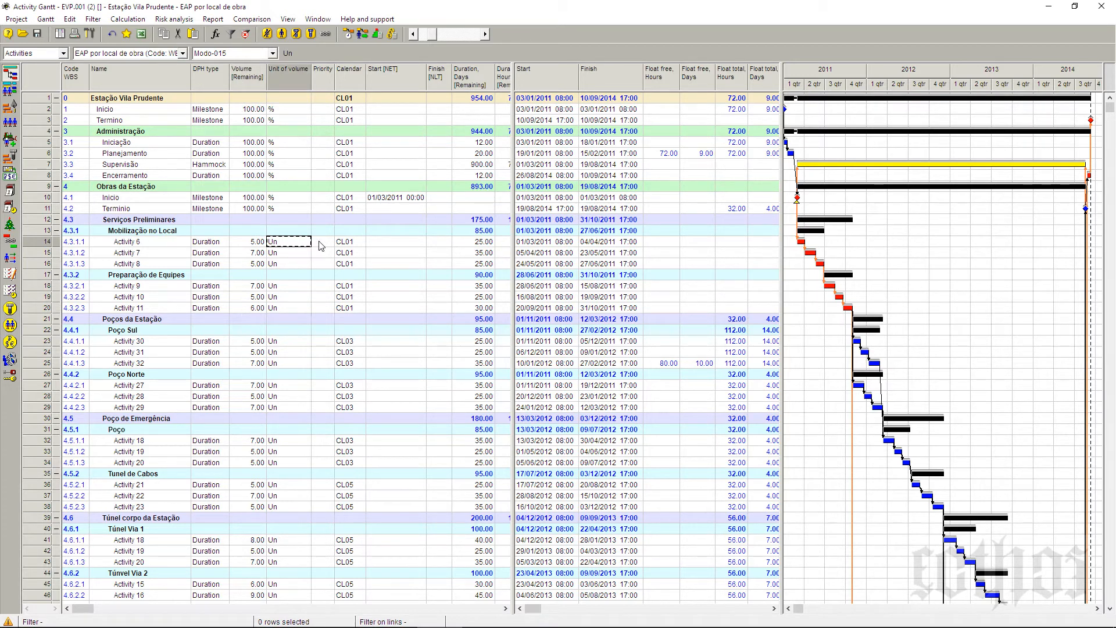
{"action": "left_click", "coordinate": [320, 244]}
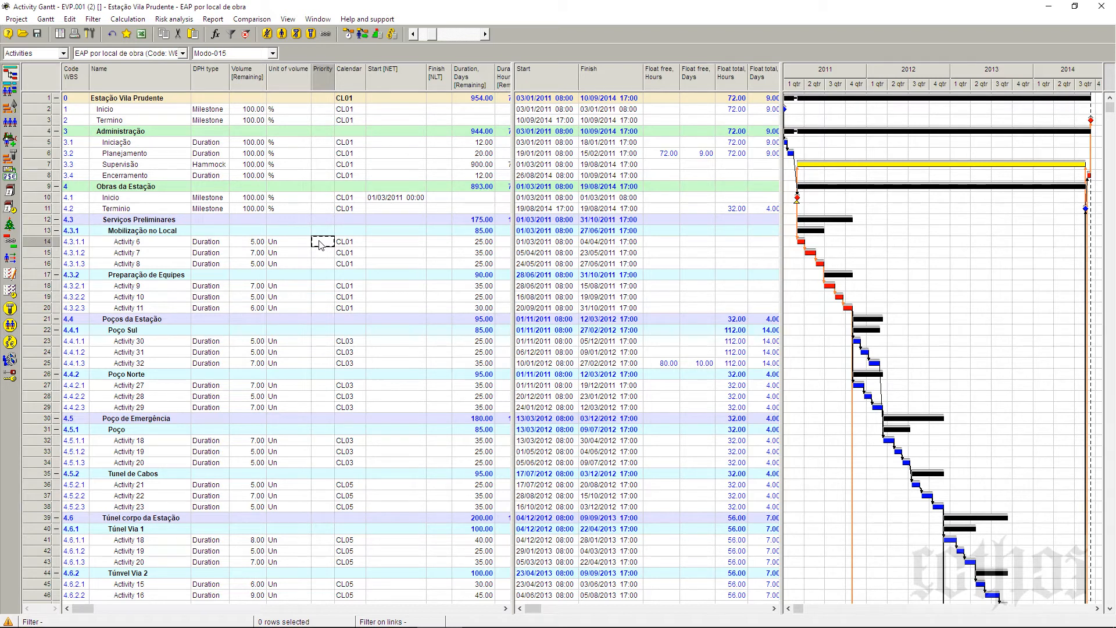
{"action": "left_click", "coordinate": [354, 246]}
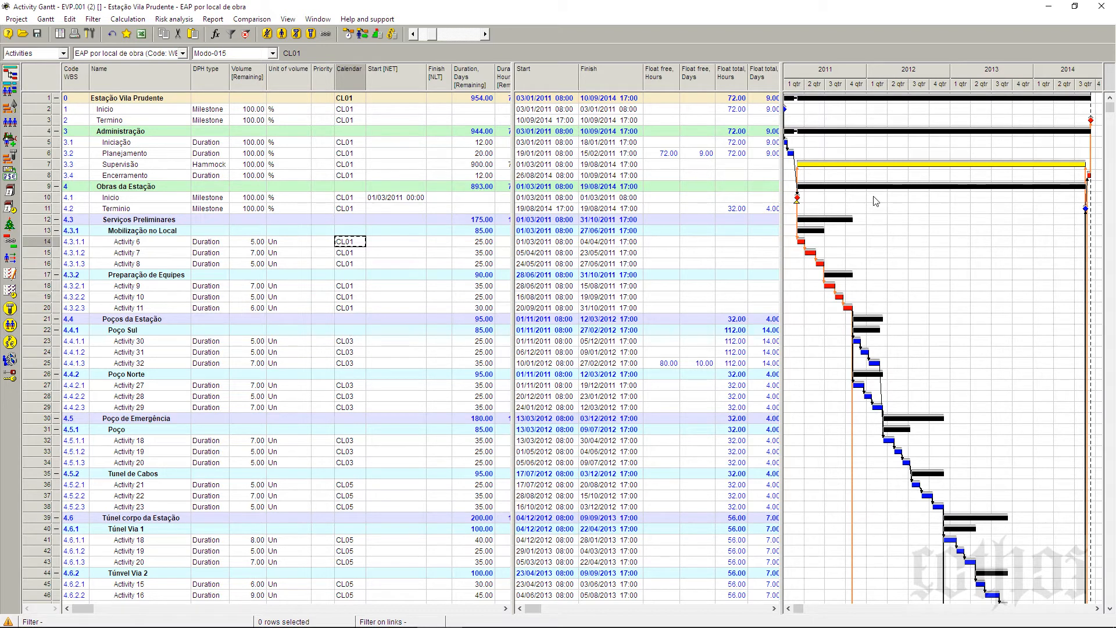
Step: Zoom the Gantt chart timescale in from quarters to individual days
{"action": "right_click", "coordinate": [853, 74]}
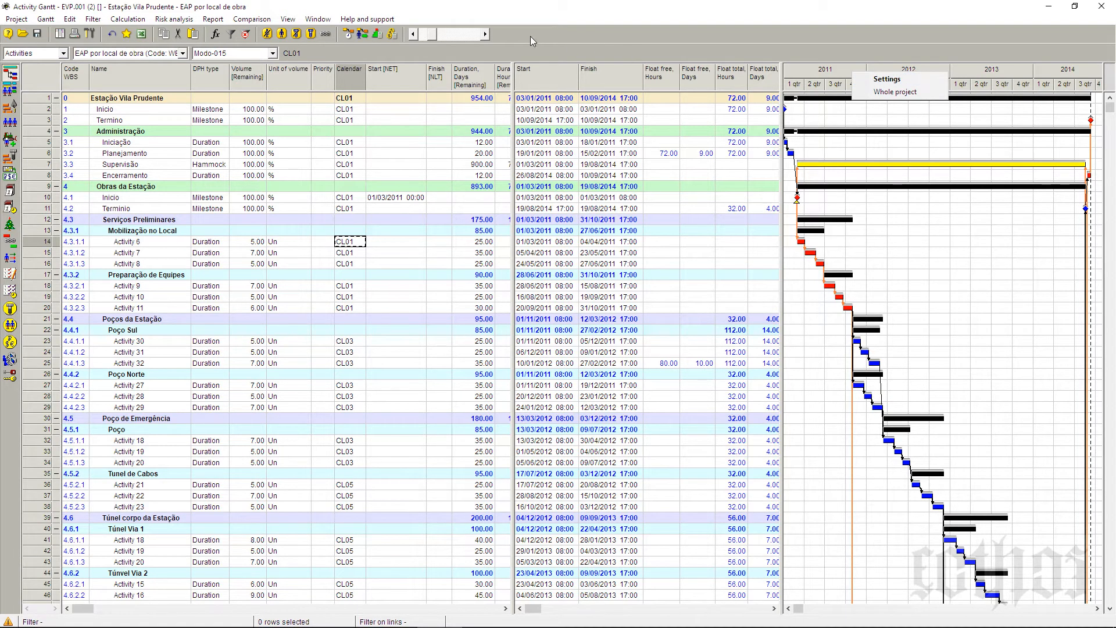
{"action": "left_click", "coordinate": [486, 34]}
{"action": "left_click", "coordinate": [485, 35]}
{"action": "left_click", "coordinate": [486, 34]}
{"action": "left_click", "coordinate": [485, 34]}
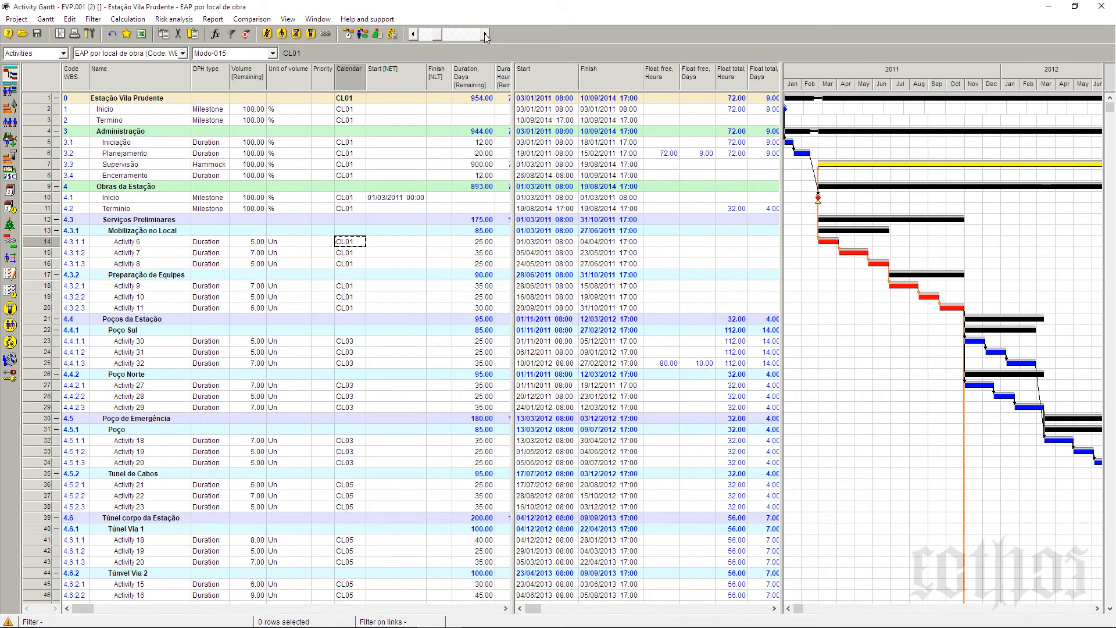
{"action": "left_click", "coordinate": [485, 35]}
{"action": "left_click", "coordinate": [485, 34]}
{"action": "left_click", "coordinate": [486, 34]}
{"action": "left_click", "coordinate": [485, 34]}
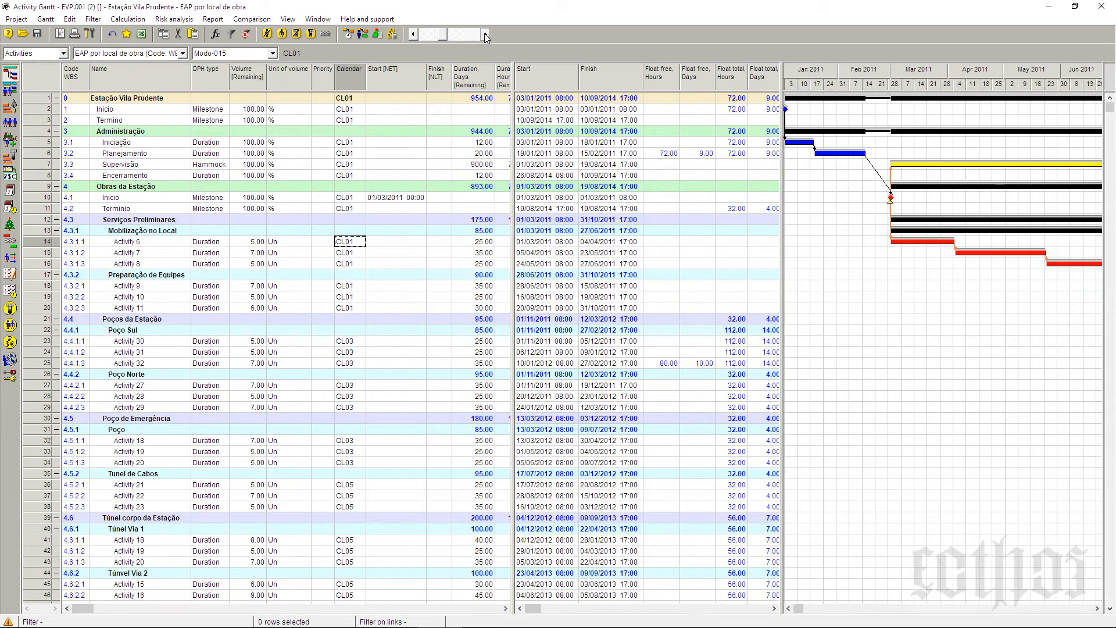
{"action": "left_click", "coordinate": [485, 34]}
{"action": "left_click", "coordinate": [486, 34]}
{"action": "left_click", "coordinate": [486, 34]}
{"action": "left_click", "coordinate": [485, 34]}
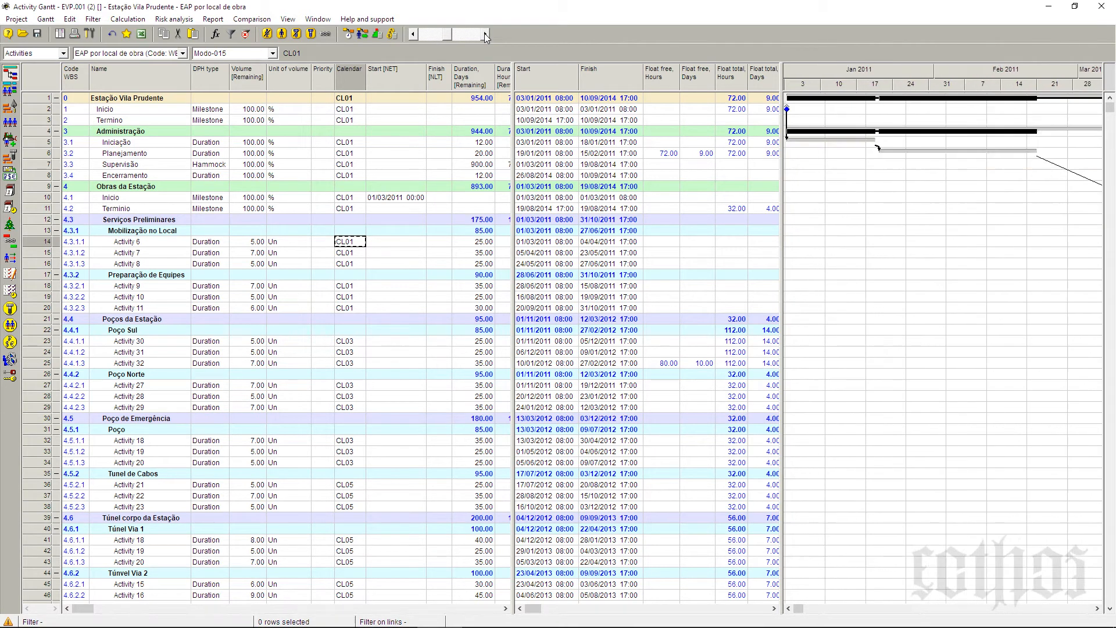
{"action": "left_click", "coordinate": [485, 34]}
{"action": "left_click", "coordinate": [485, 34]}
{"action": "left_click", "coordinate": [486, 34]}
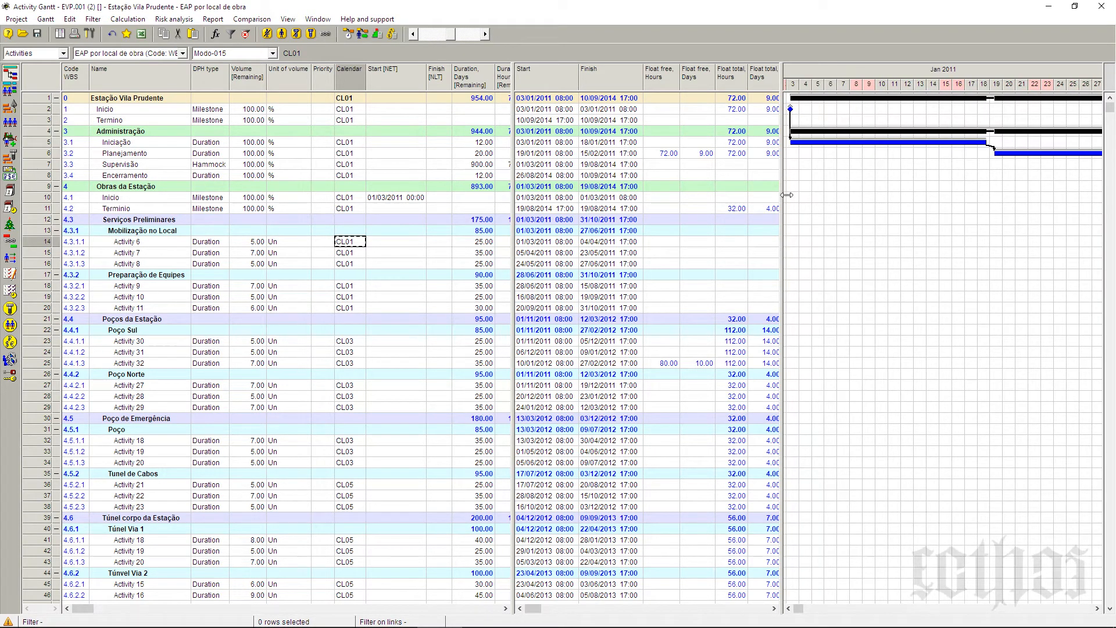
Step: Bring Activity 6's bar into view in the Gantt chart using Scroll to object
{"action": "right_click", "coordinate": [838, 209]}
{"action": "left_click", "coordinate": [847, 216]}
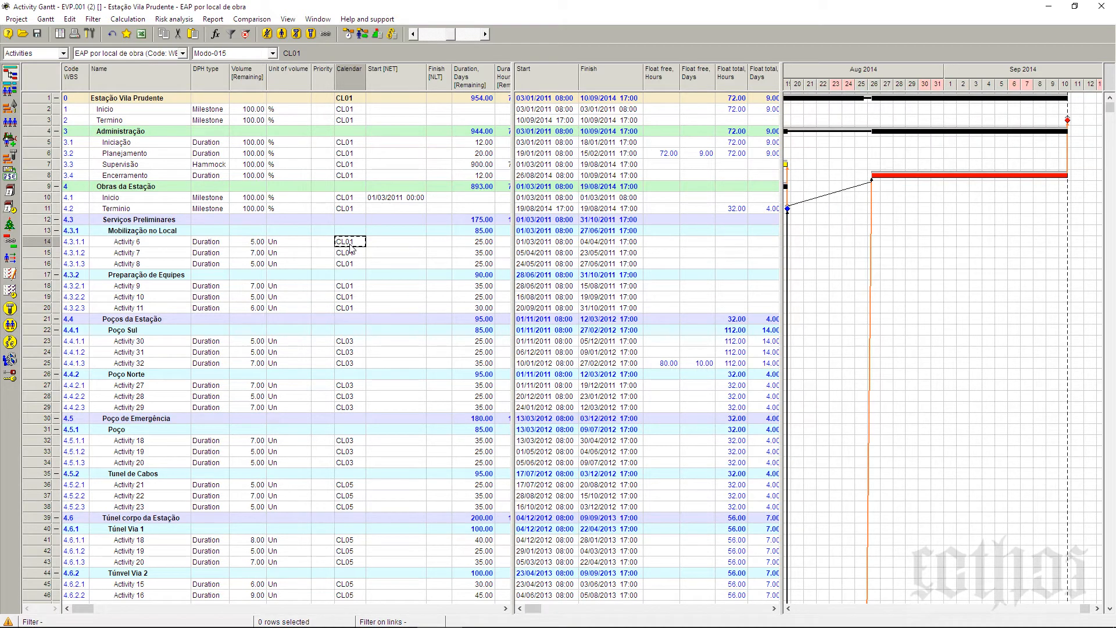
{"action": "right_click", "coordinate": [822, 250]}
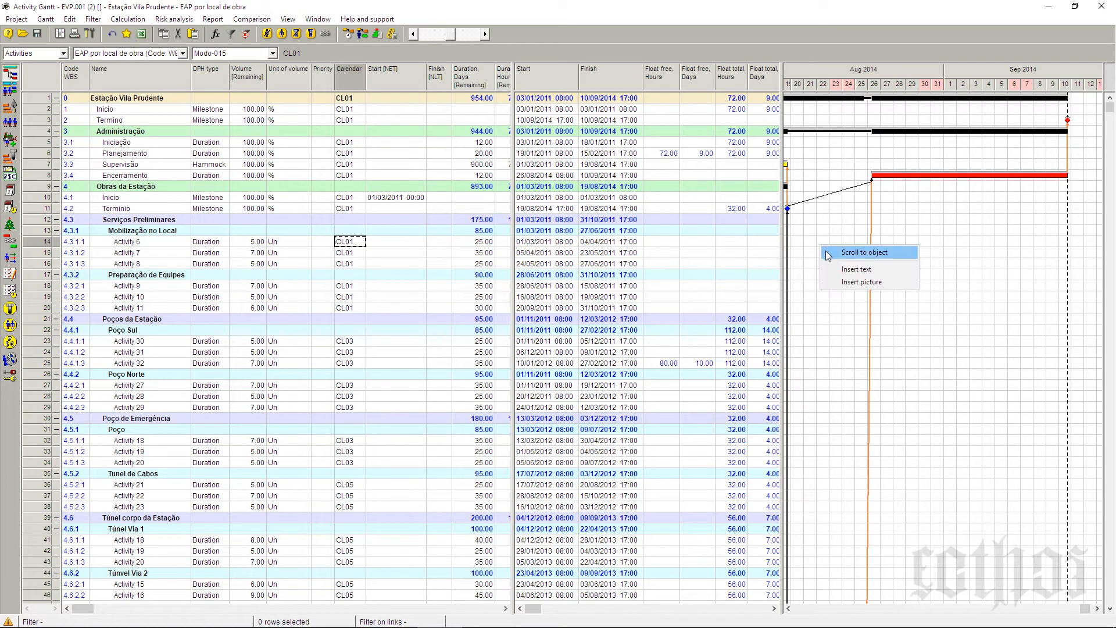
{"action": "left_click", "coordinate": [843, 253]}
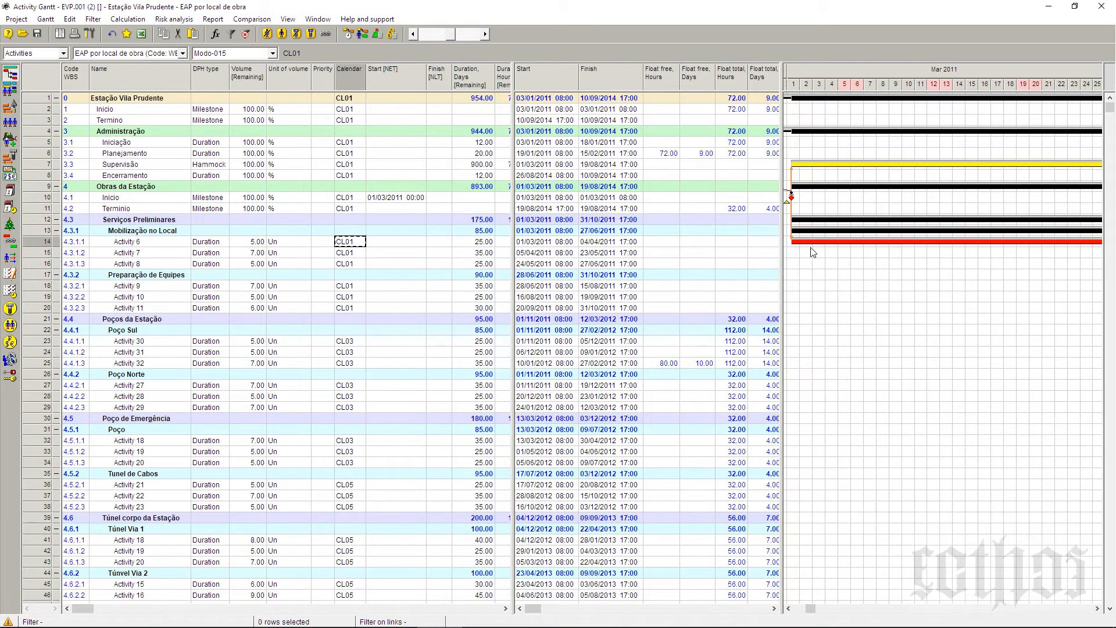
Step: Zoom the Gantt timescale in to single hours to examine Activity 6's bar on 01/03/2011
{"action": "mouse_move", "coordinate": [853, 246]}
{"action": "left_click", "coordinate": [487, 31]}
{"action": "left_click", "coordinate": [487, 32]}
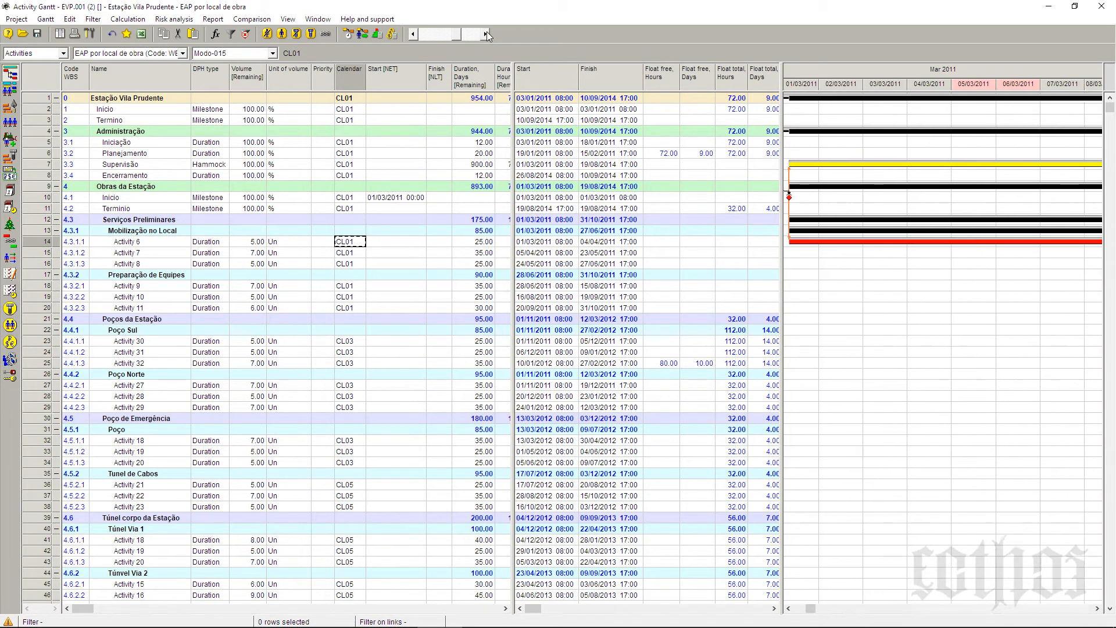
{"action": "left_click", "coordinate": [486, 31]}
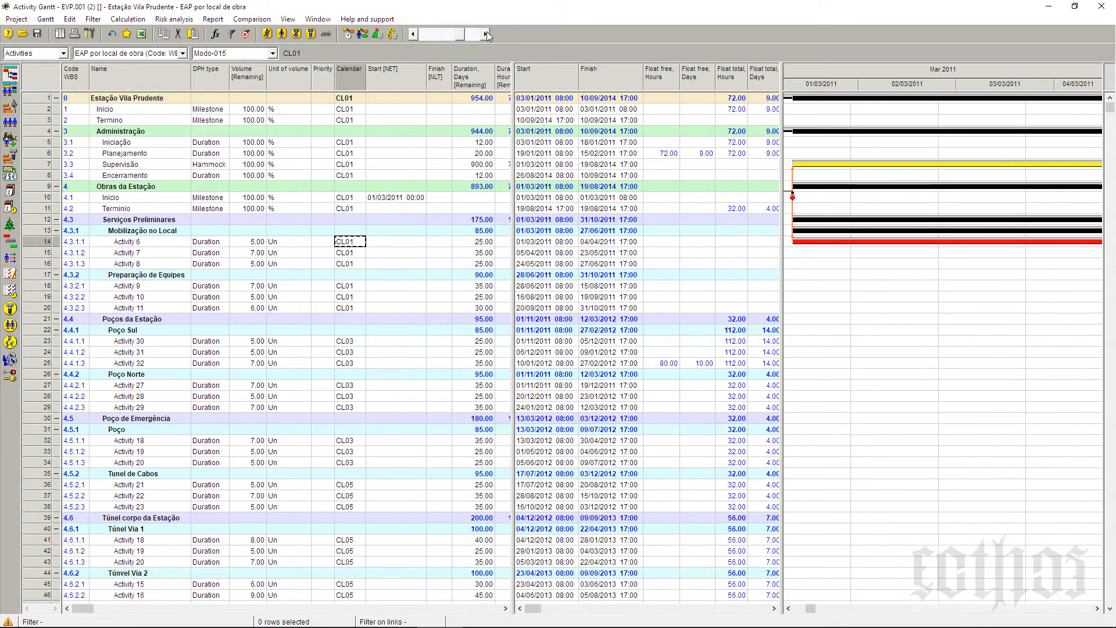
{"action": "left_click", "coordinate": [487, 35]}
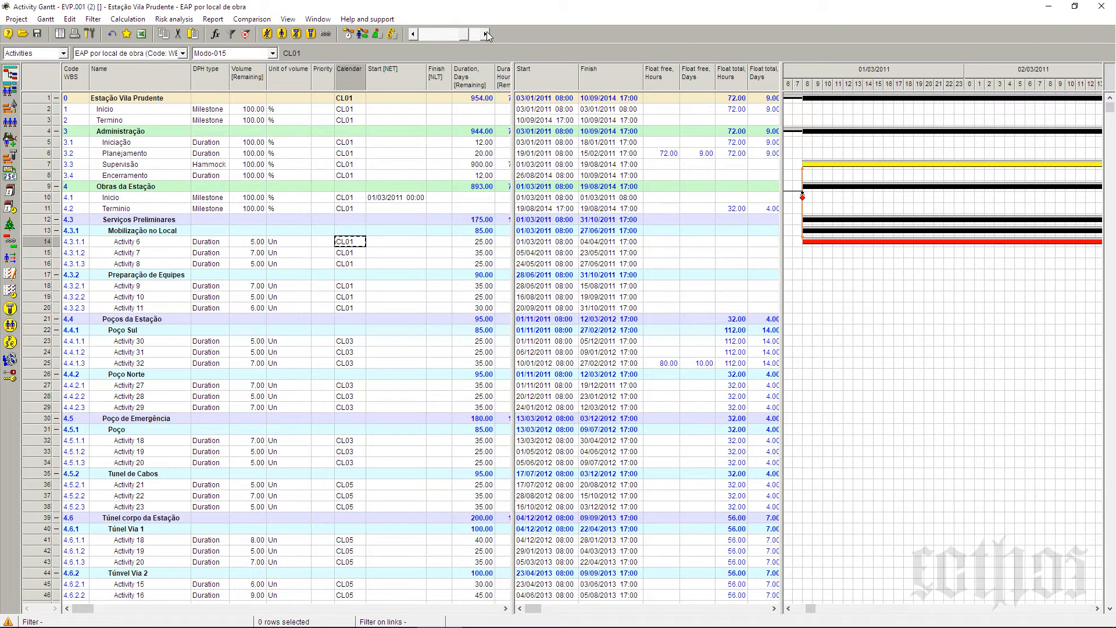
{"action": "left_click", "coordinate": [486, 31]}
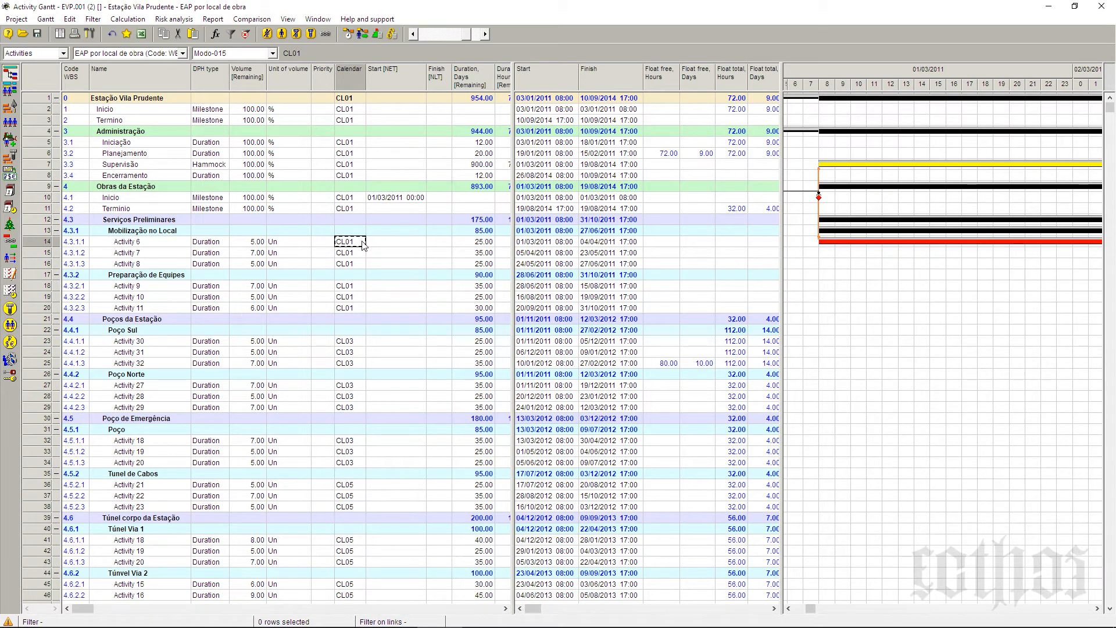
Step: Open the Calendars table and widen the Monday column to read the working hours of calendar CL01
{"action": "left_click", "coordinate": [9, 192]}
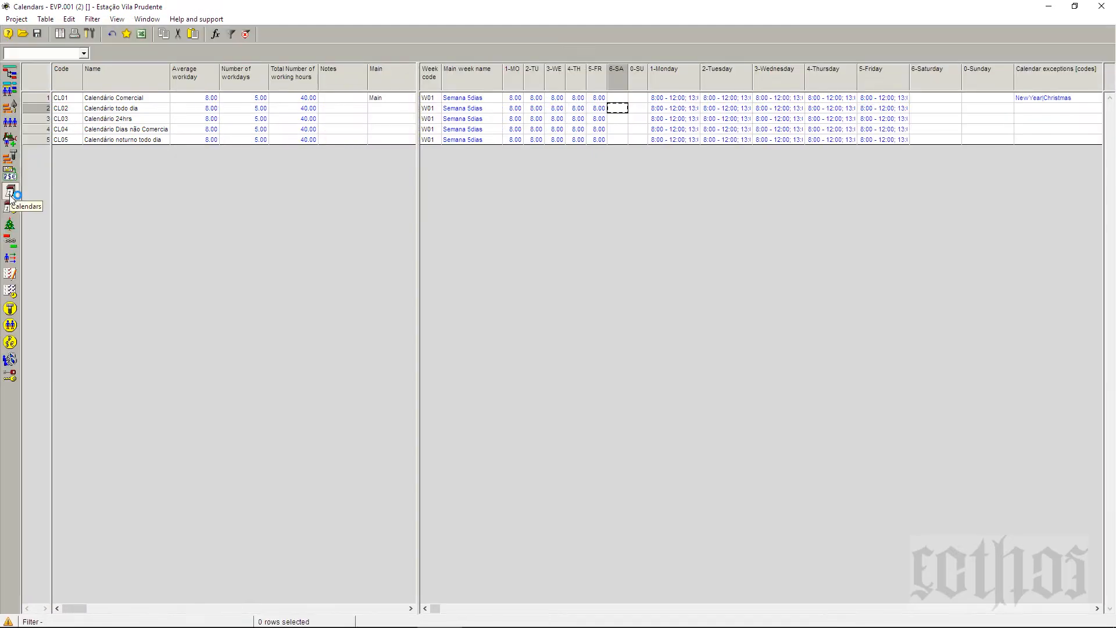
{"action": "left_click", "coordinate": [38, 97]}
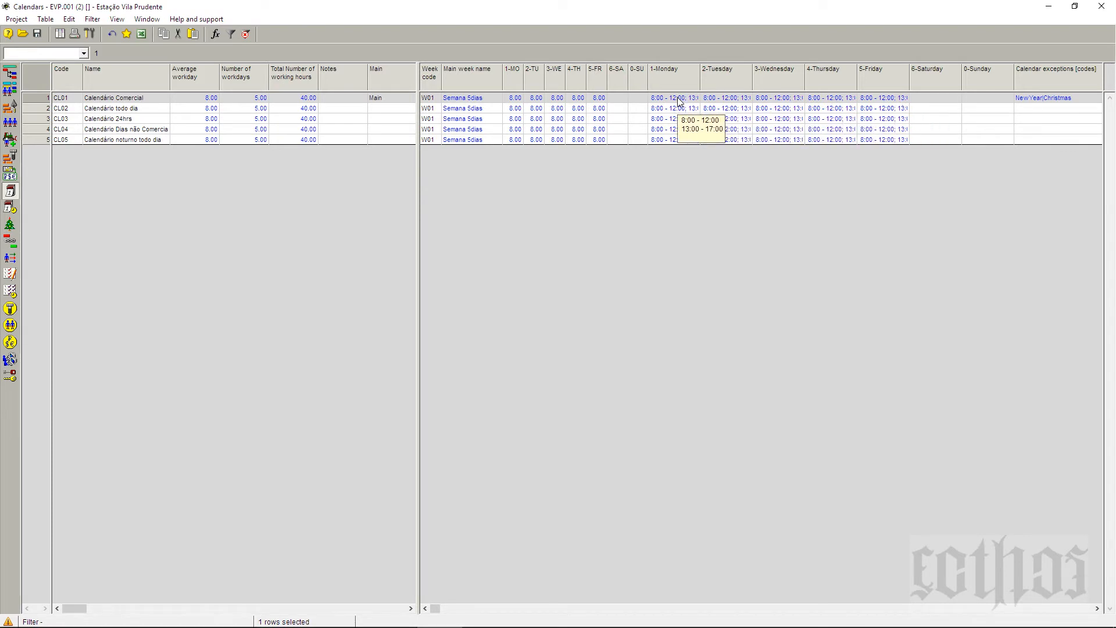
{"action": "double_click", "coordinate": [701, 81]}
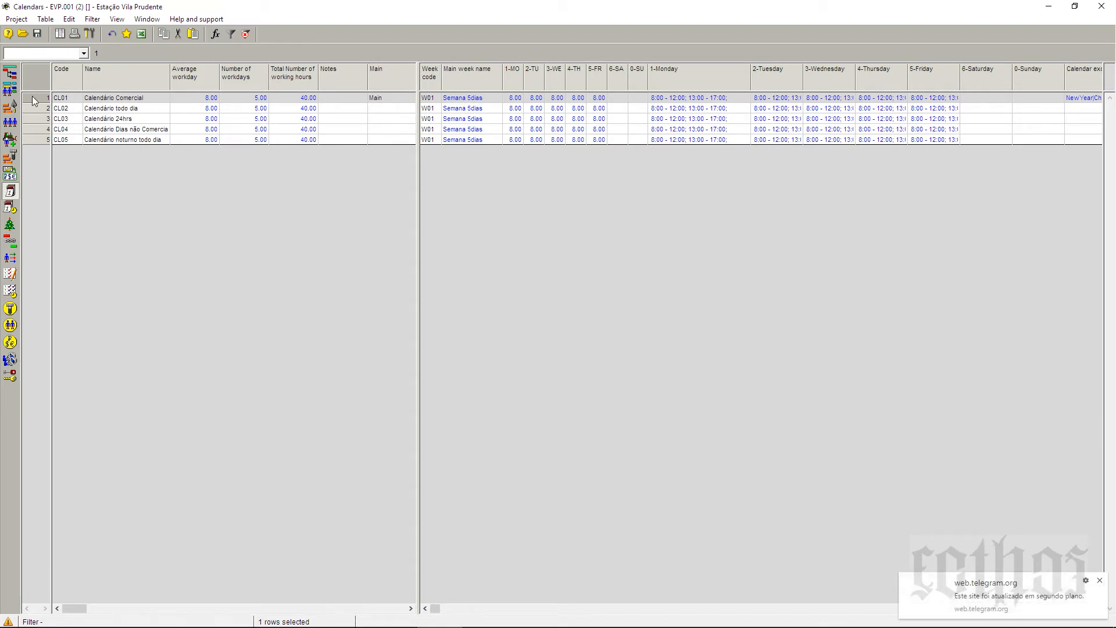
Step: Return to the Activity Gantt and reschedule the project with the Detailed schedule option enabled
{"action": "left_click", "coordinate": [7, 77]}
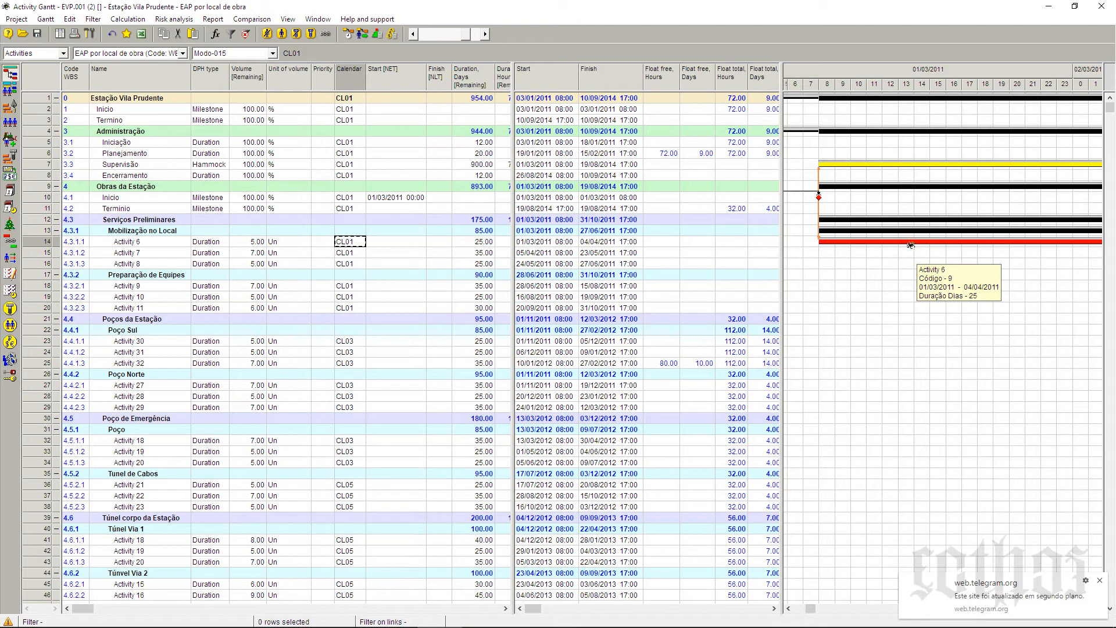
{"action": "left_click", "coordinate": [351, 37]}
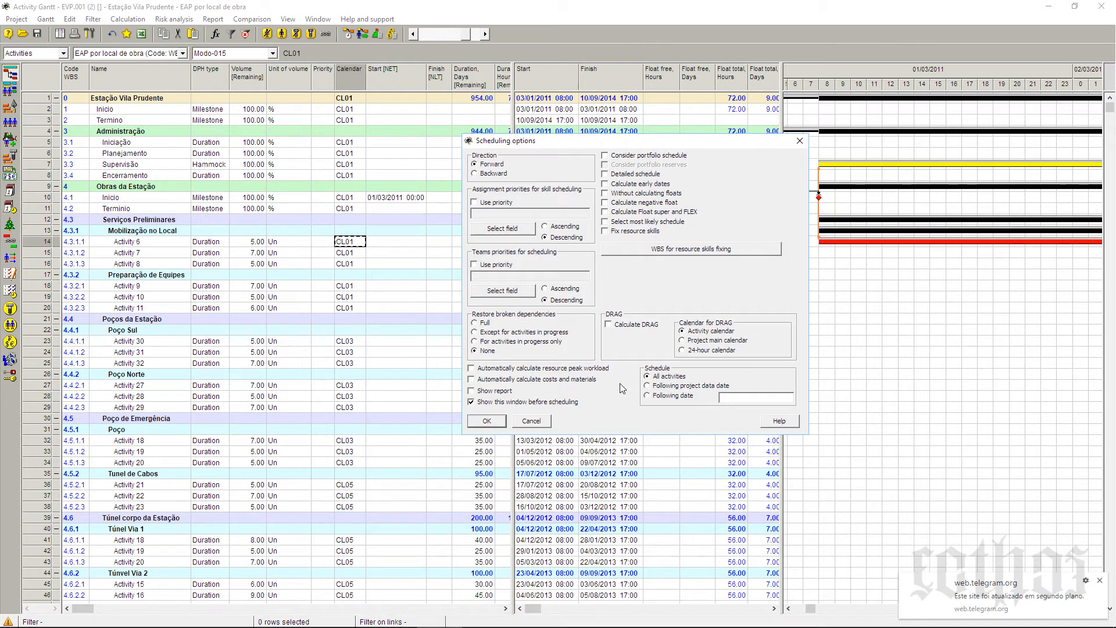
{"action": "left_click", "coordinate": [618, 175]}
{"action": "left_click", "coordinate": [495, 422]}
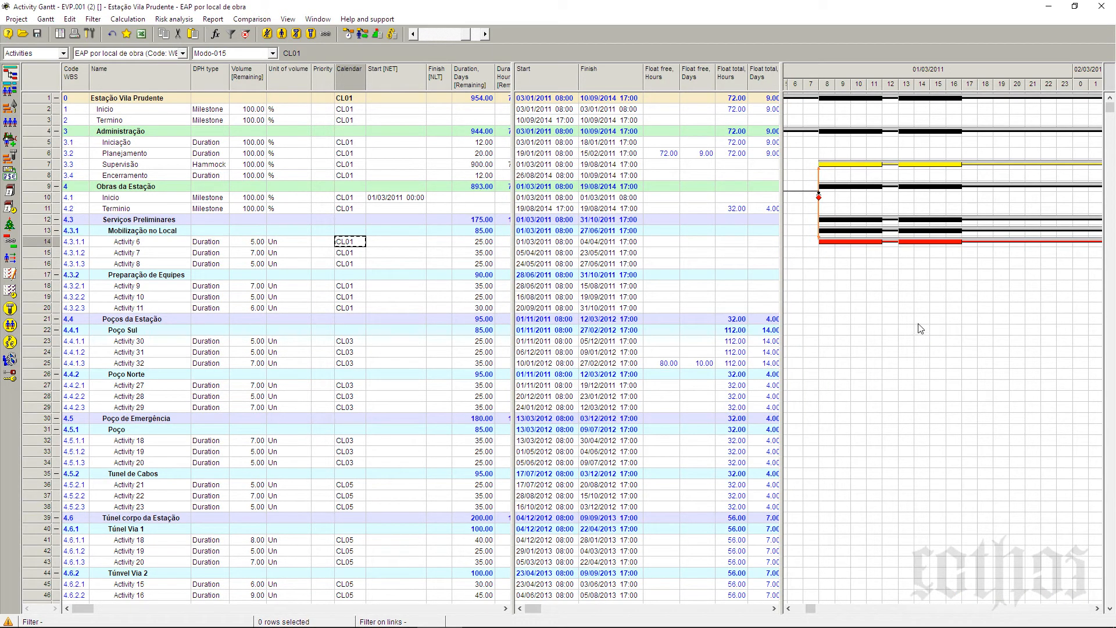
Step: Examine the working periods and breaks in Activity 6's bar, zooming the timescale out from hours to days
{"action": "mouse_move", "coordinate": [871, 243]}
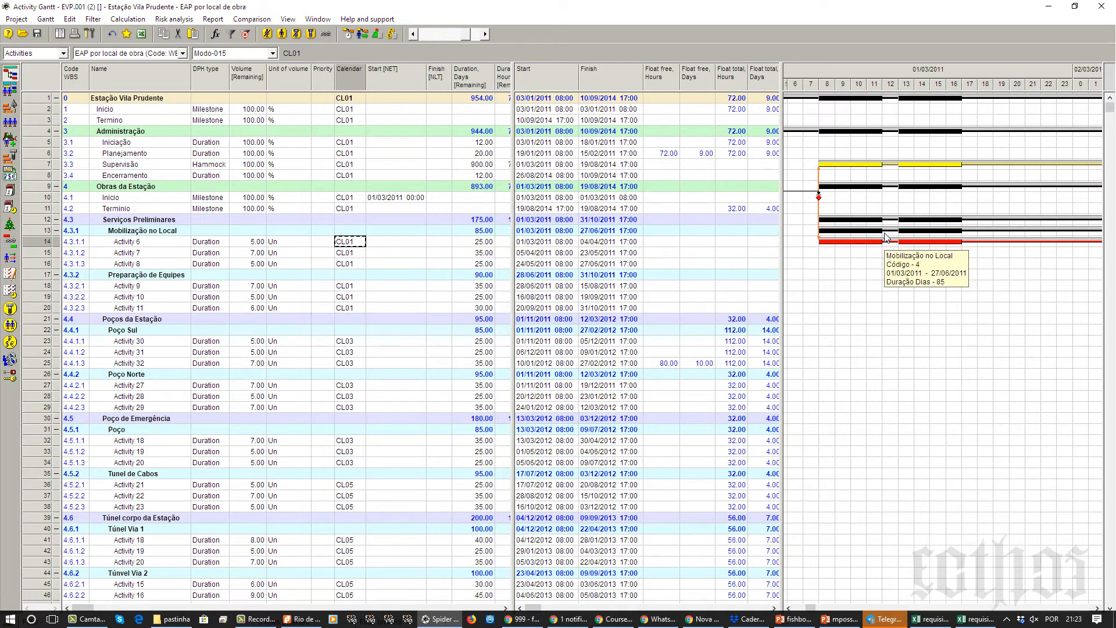
{"action": "left_click", "coordinate": [417, 34]}
{"action": "left_click", "coordinate": [417, 34]}
{"action": "left_click", "coordinate": [416, 33]}
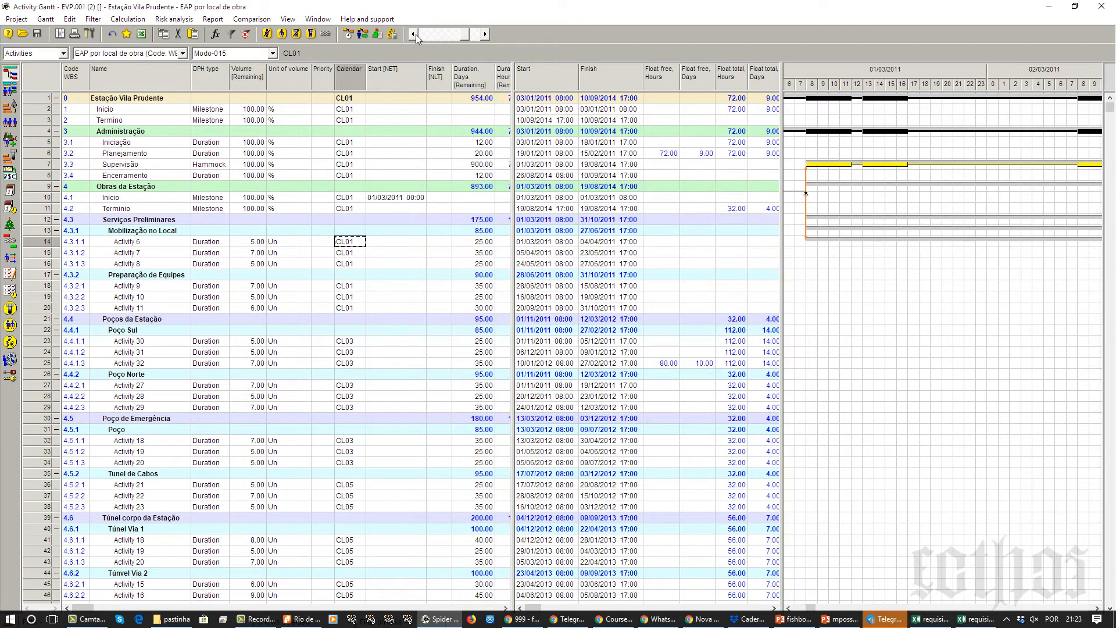
{"action": "left_click", "coordinate": [417, 34]}
{"action": "left_click", "coordinate": [417, 34]}
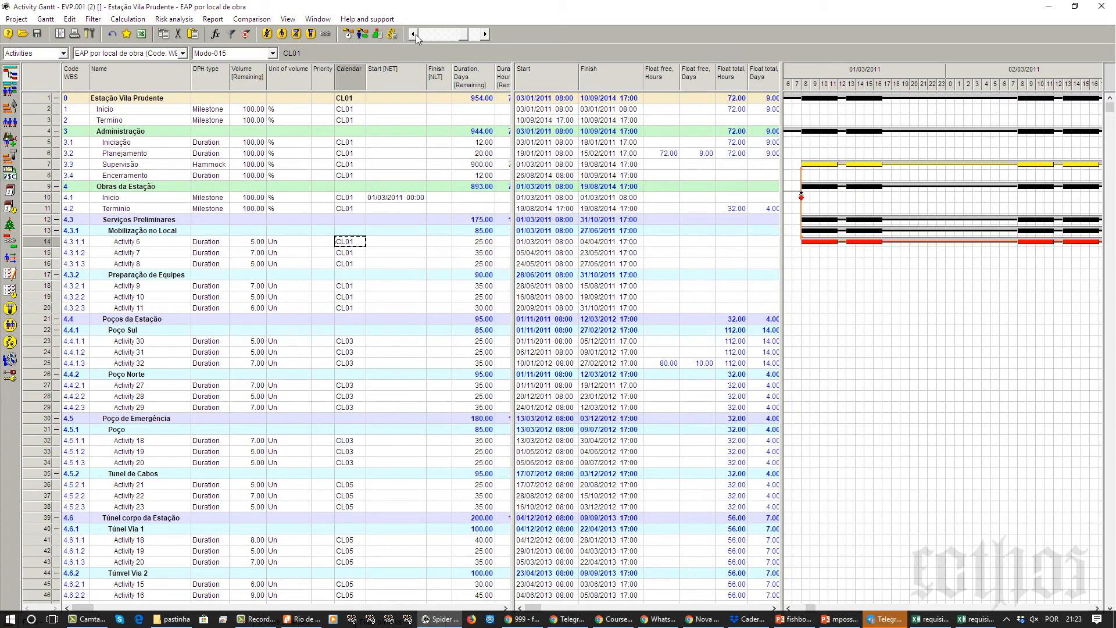
{"action": "left_click", "coordinate": [417, 33]}
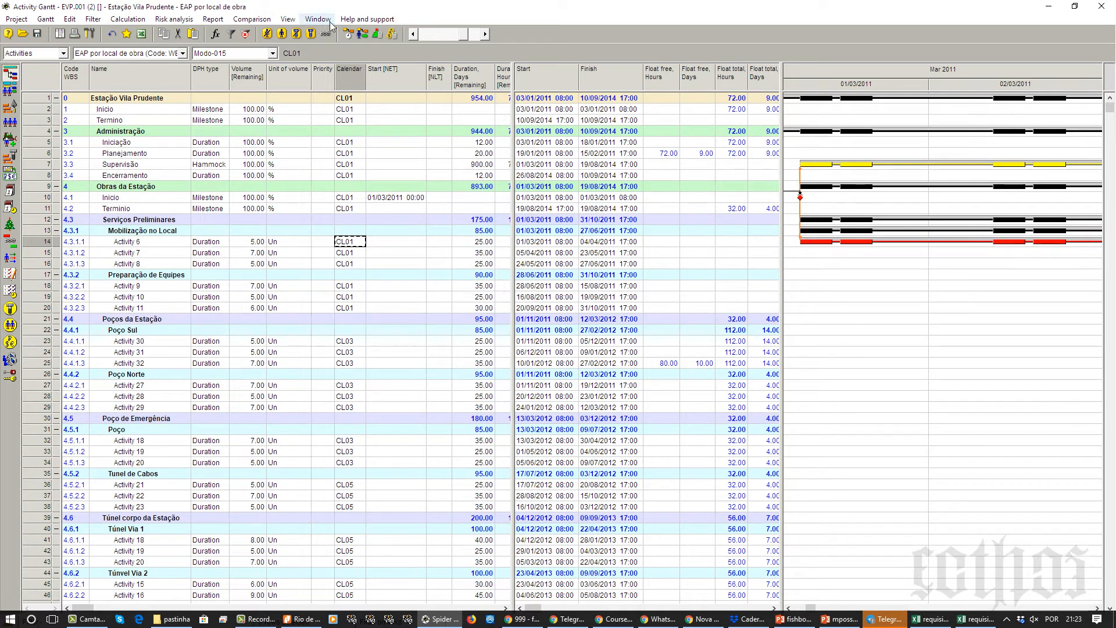
{"action": "left_click", "coordinate": [414, 34]}
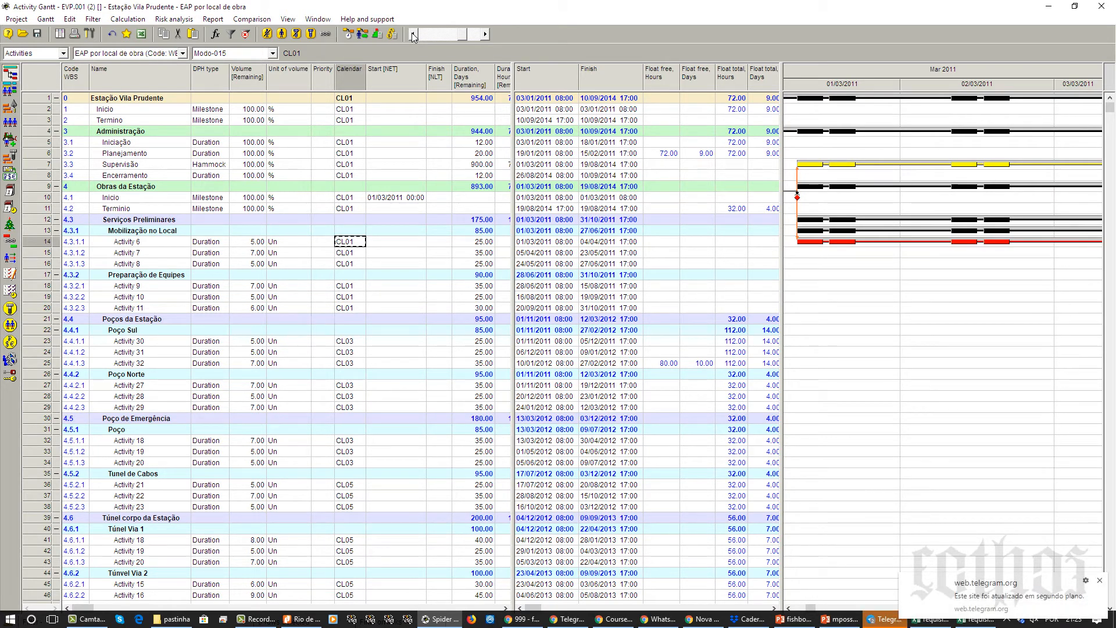
{"action": "left_click", "coordinate": [413, 34]}
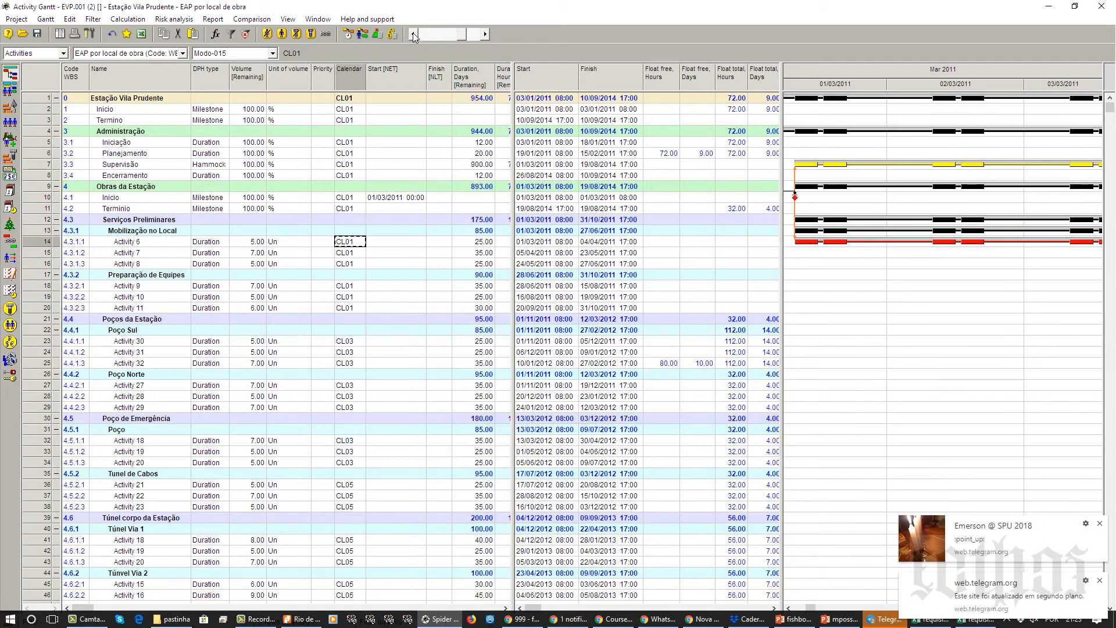
{"action": "left_click", "coordinate": [1099, 524]}
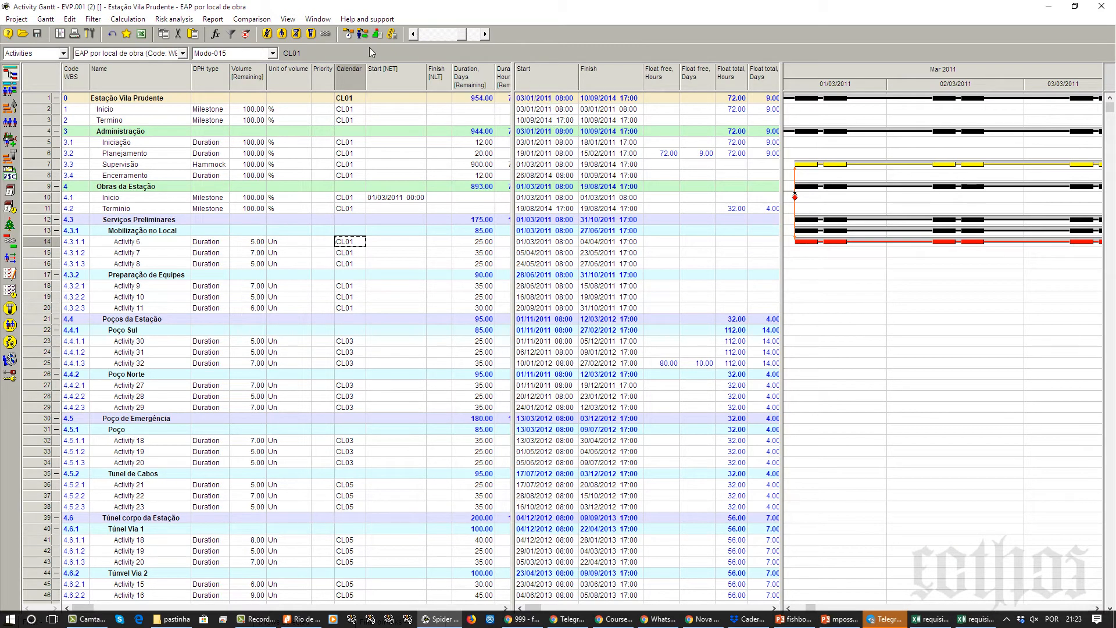
{"action": "left_click", "coordinate": [415, 34]}
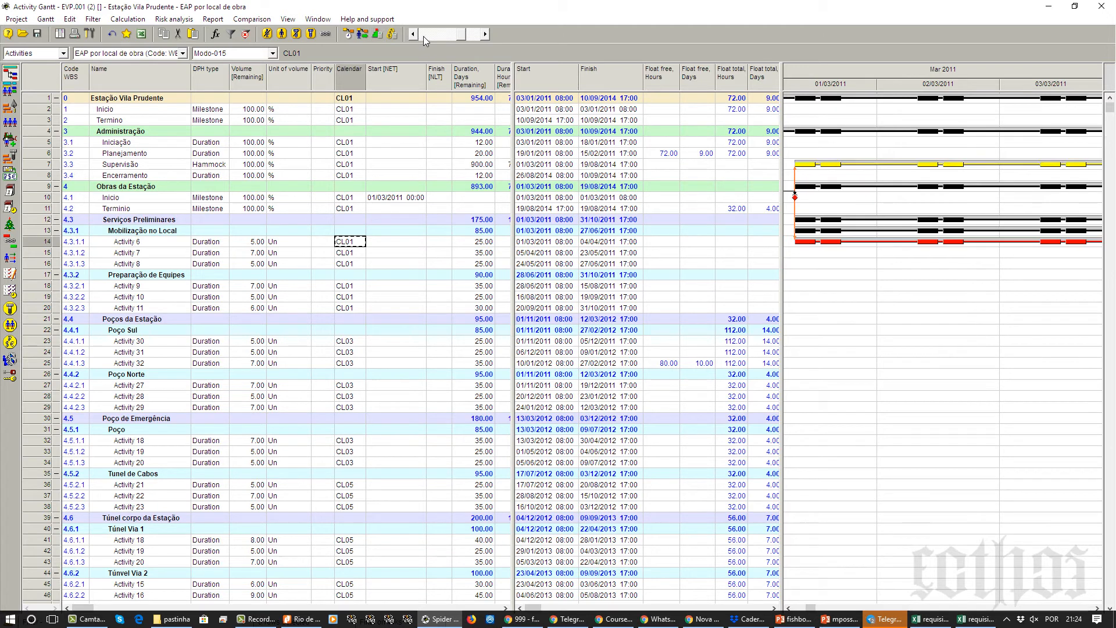
{"action": "left_click", "coordinate": [423, 36]}
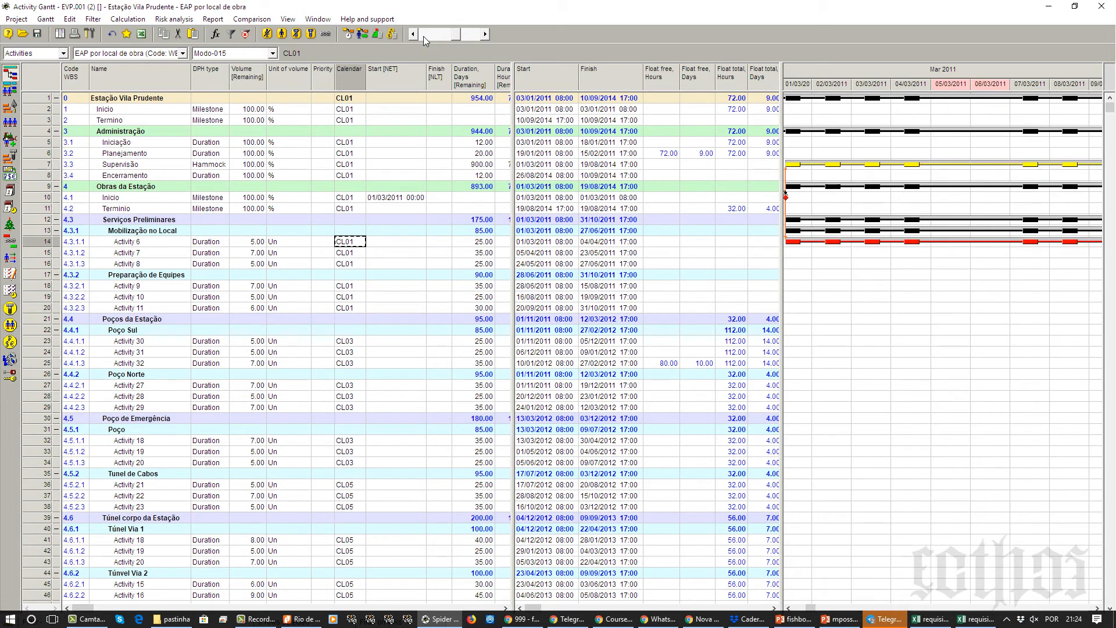
Step: Bring the bars of Activities 27, 21 and 65 into view on a daily timescale to compare calendars CL03, CL05 and CL04
{"action": "left_click", "coordinate": [423, 36]}
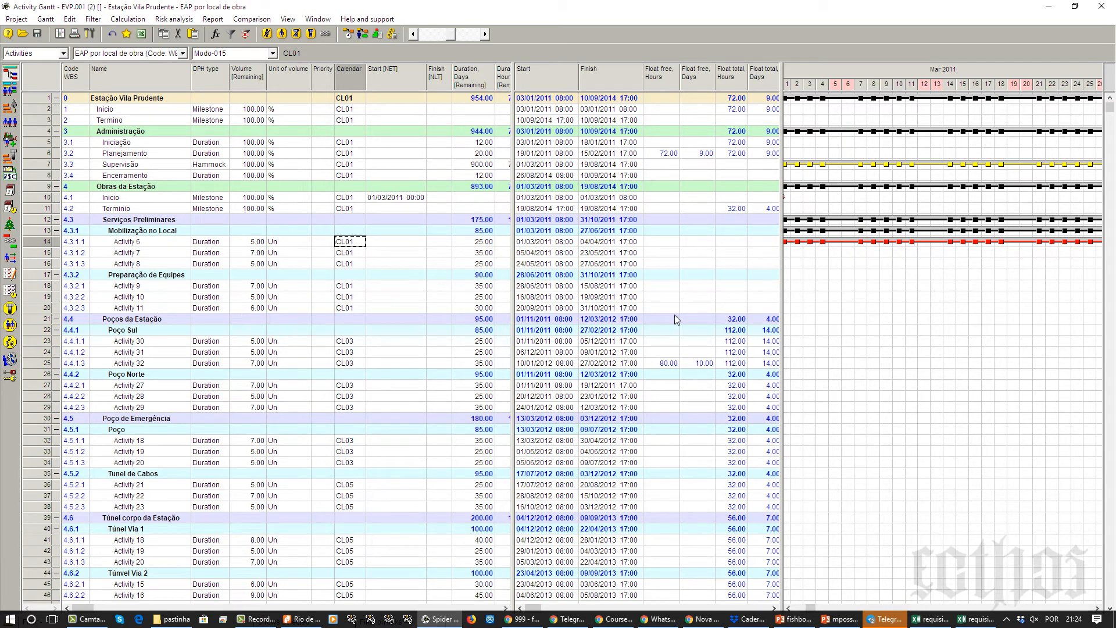
{"action": "left_click", "coordinate": [360, 385]}
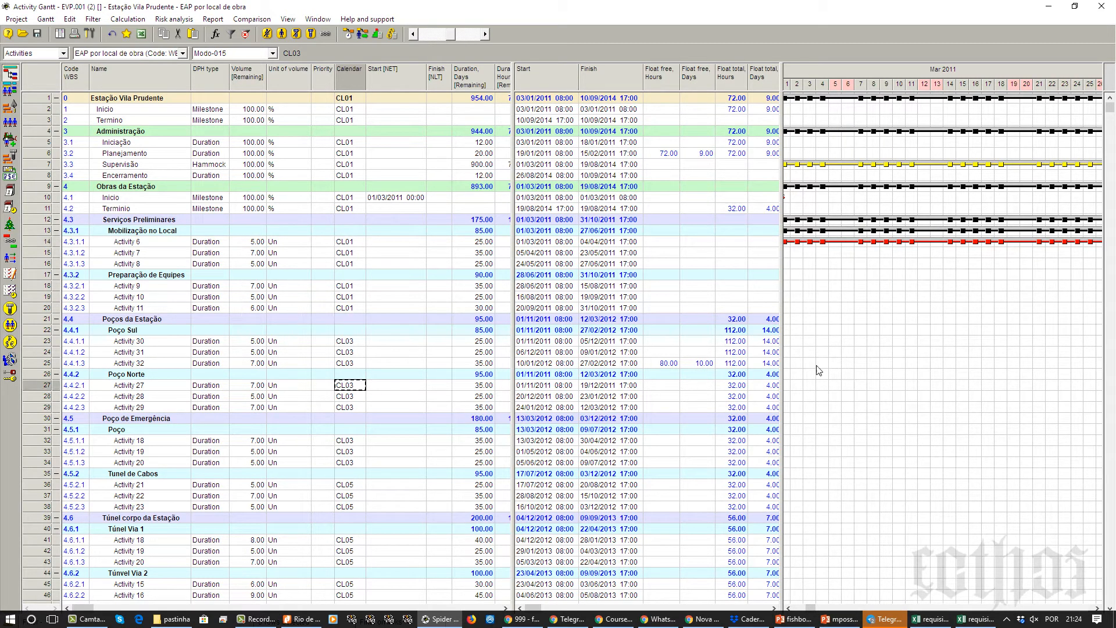
{"action": "right_click", "coordinate": [802, 390]}
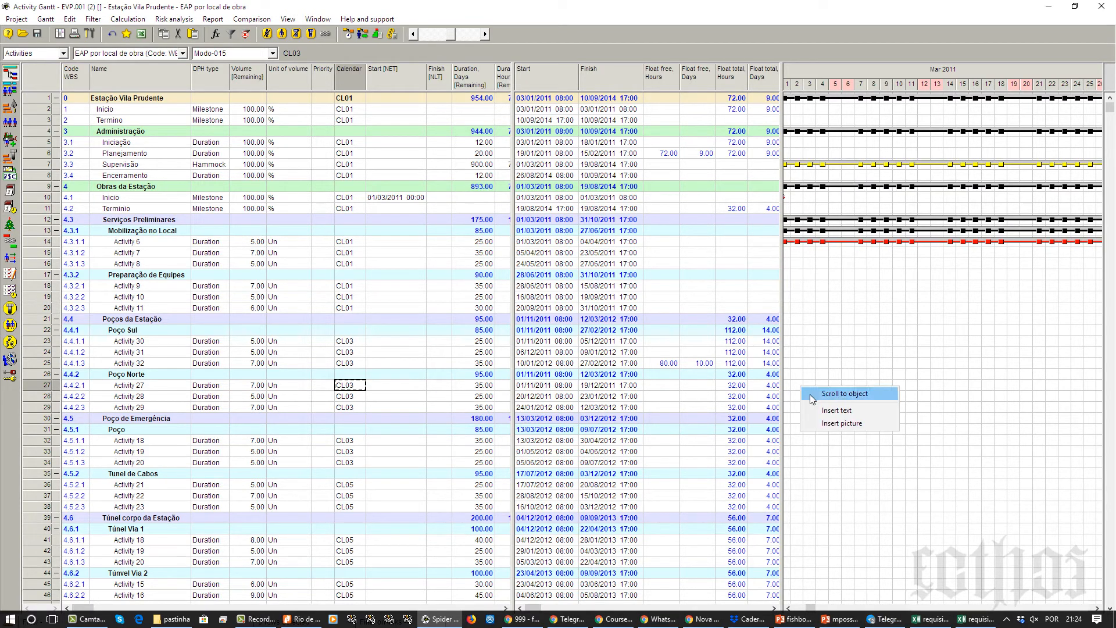
{"action": "left_click", "coordinate": [810, 394]}
{"action": "mouse_move", "coordinate": [845, 347]}
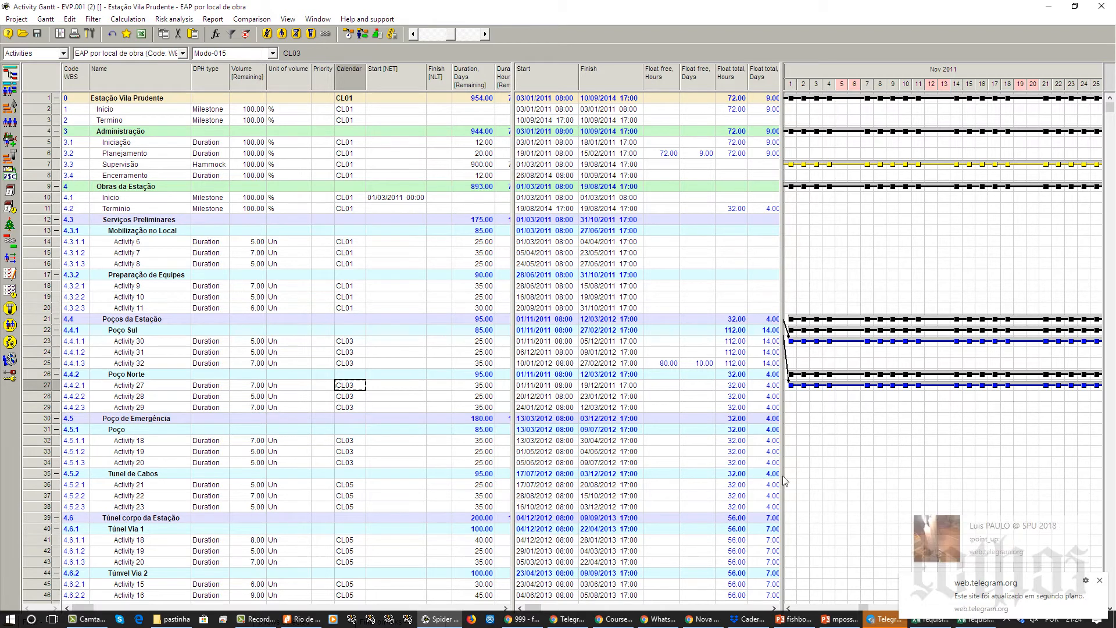
{"action": "right_click", "coordinate": [796, 490]}
{"action": "left_click", "coordinate": [805, 494]}
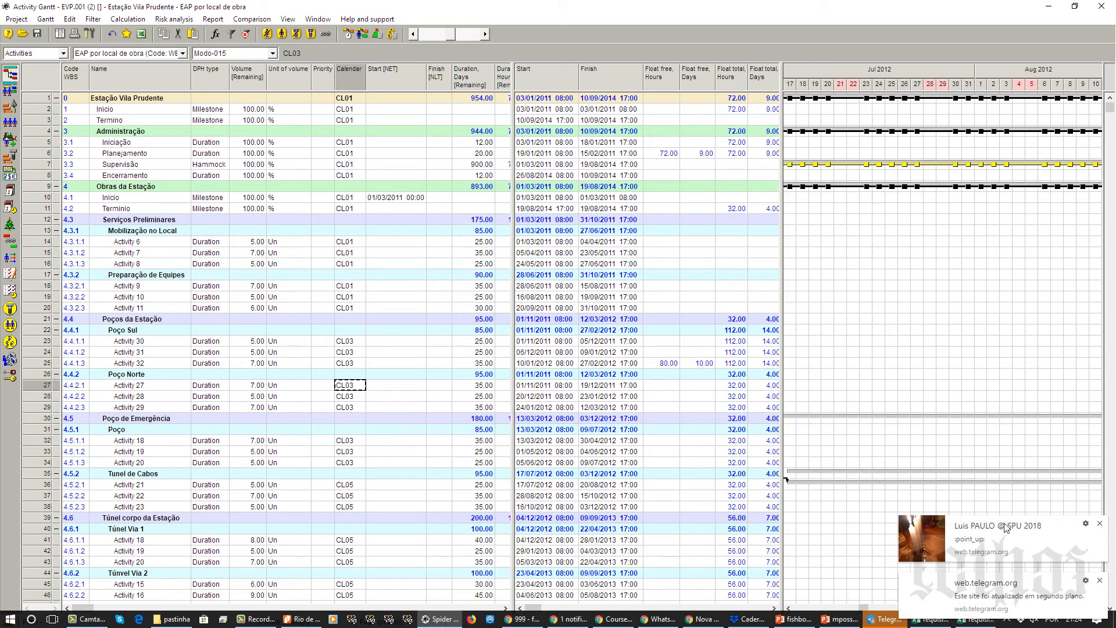
{"action": "left_click", "coordinate": [1099, 524]}
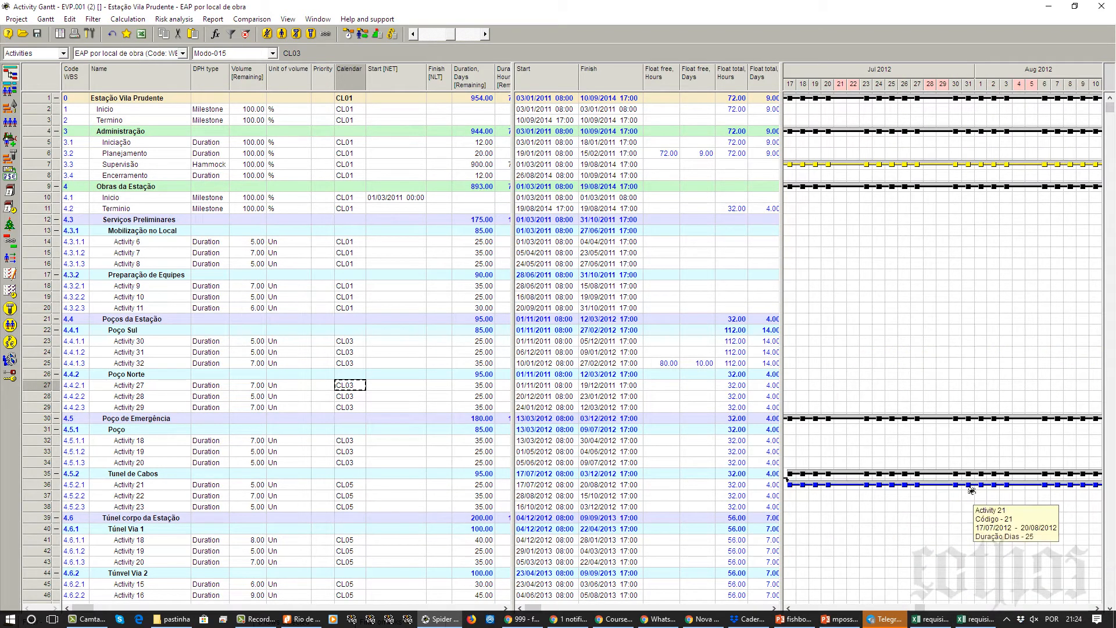
{"action": "scroll", "coordinate": [480, 398], "scroll_direction": "down", "scroll_amount": 7}
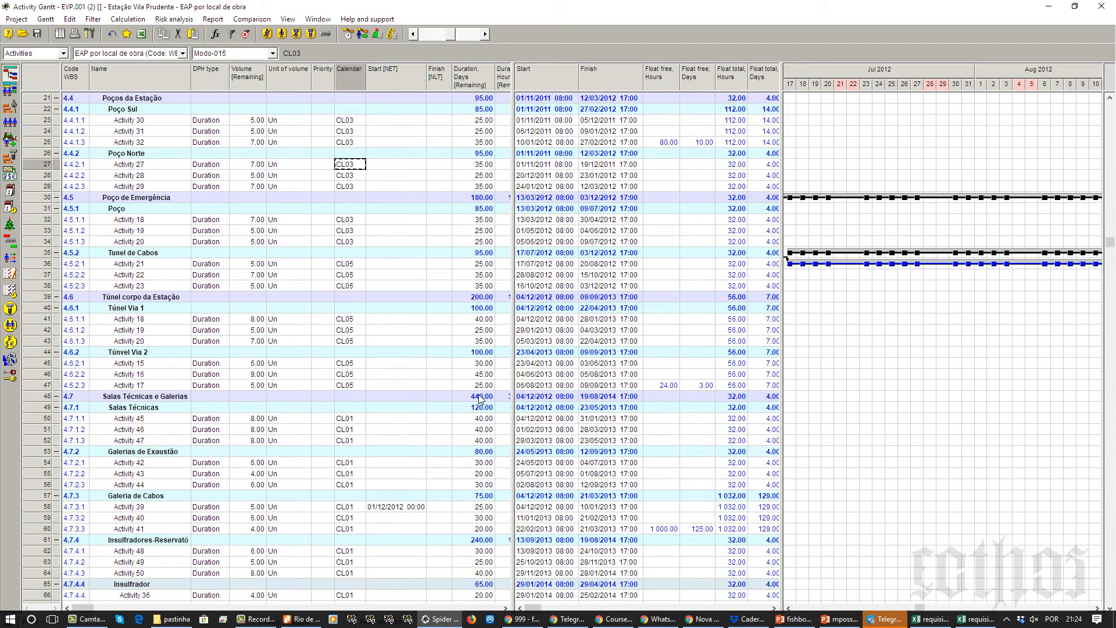
{"action": "scroll", "coordinate": [480, 398], "scroll_direction": "down", "scroll_amount": 10}
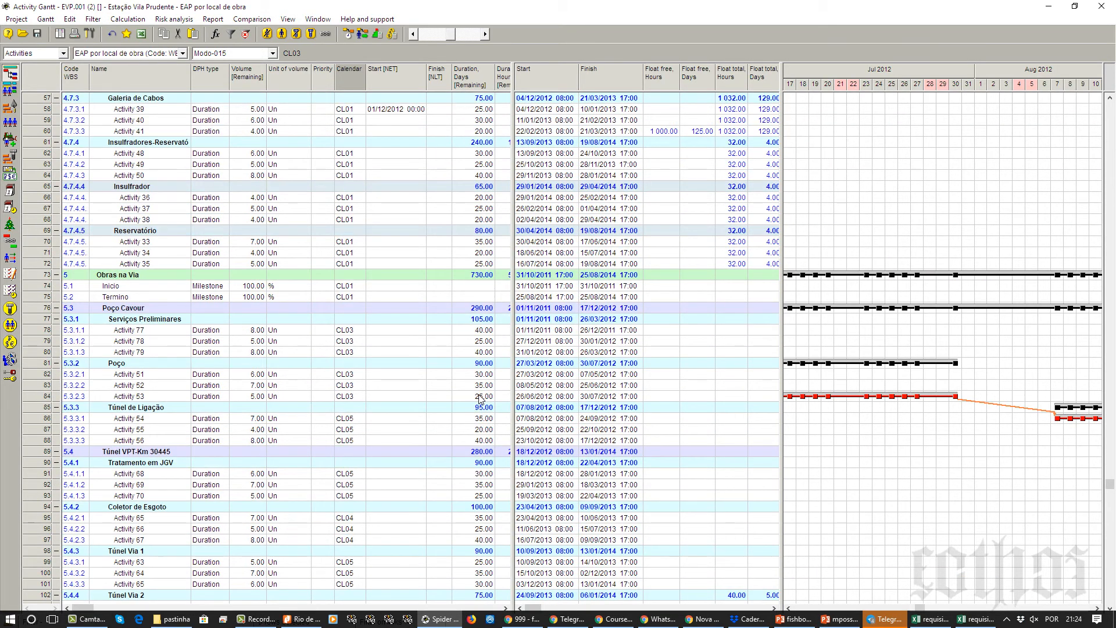
{"action": "right_click", "coordinate": [797, 519]}
{"action": "left_click", "coordinate": [808, 523]}
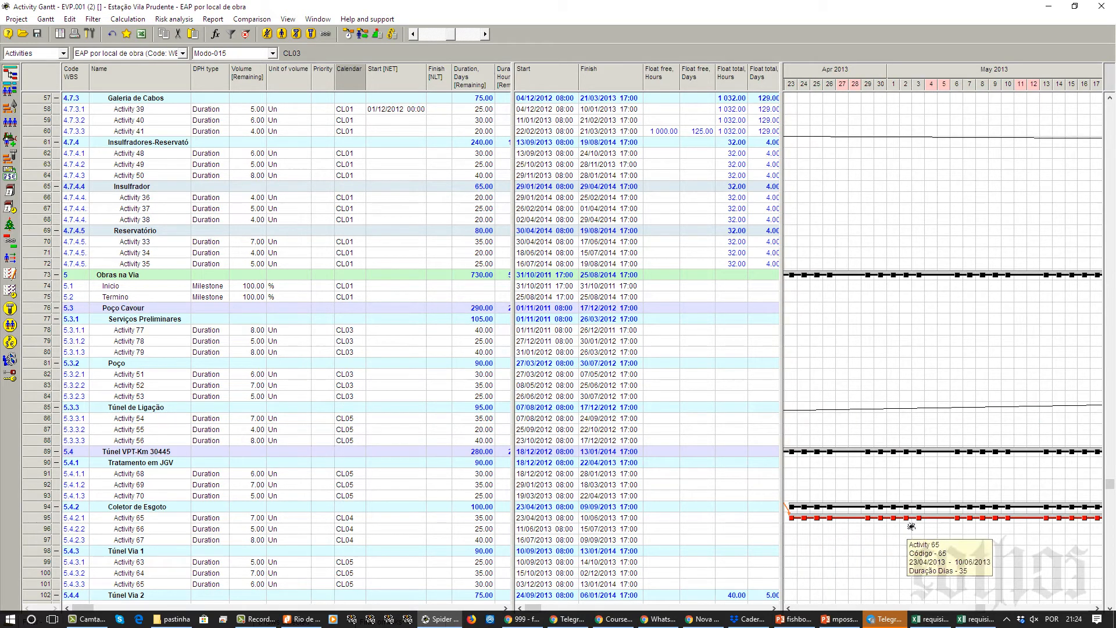
Step: Examine calendar CL02's weekend hours in the Calendars table and the weekday hours of Semana 5dias in the Weeks table
{"action": "left_click", "coordinate": [11, 193]}
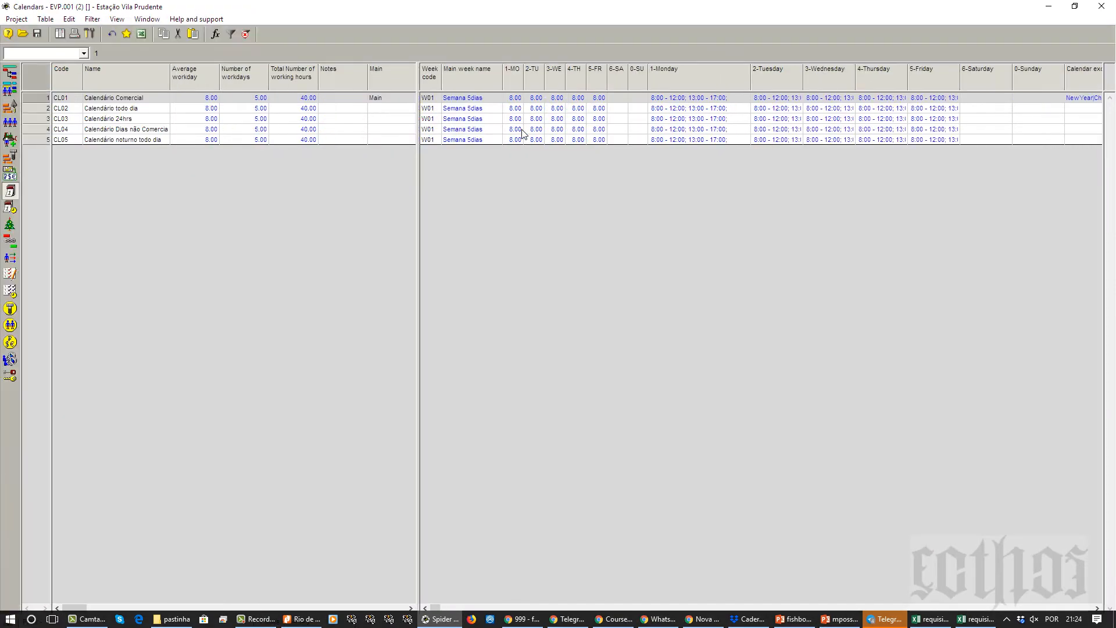
{"action": "left_click", "coordinate": [125, 108]}
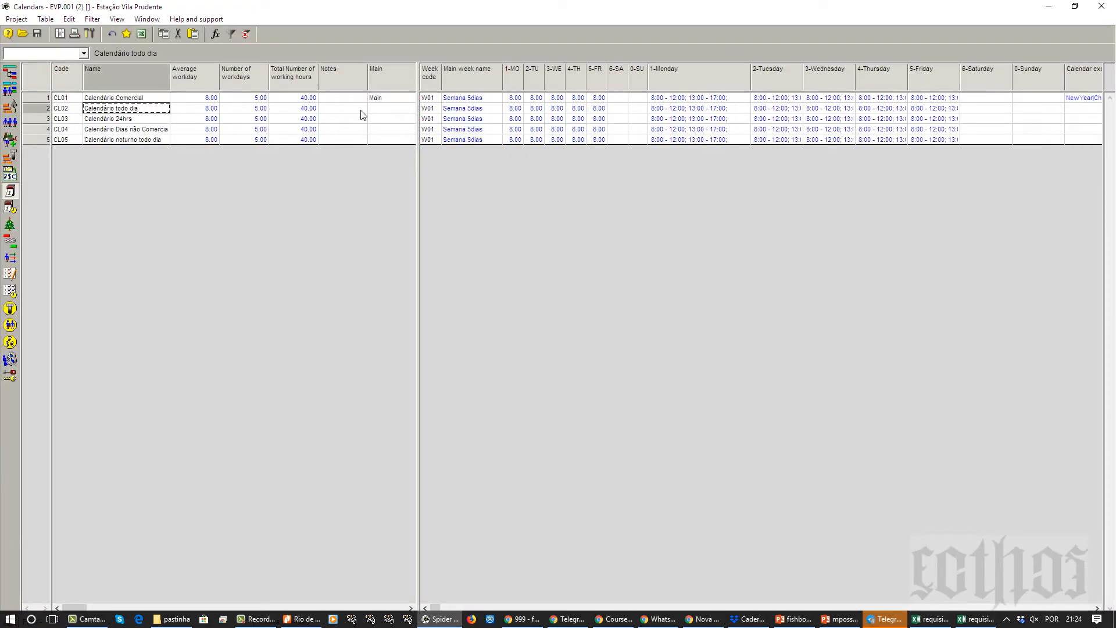
{"action": "left_click", "coordinate": [621, 109]}
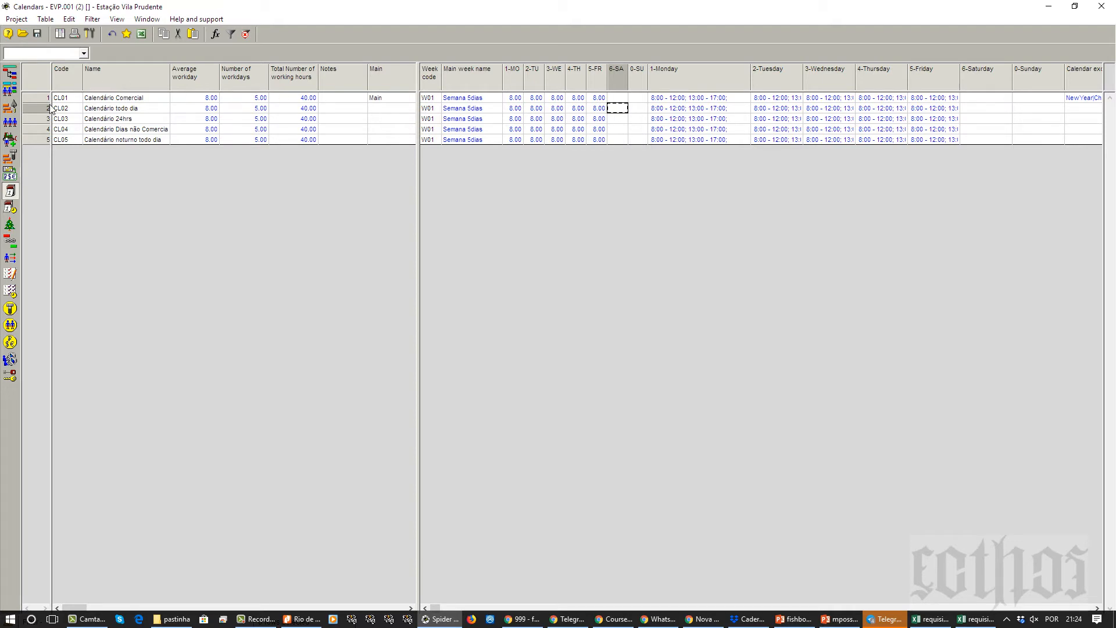
{"action": "left_click", "coordinate": [11, 208]}
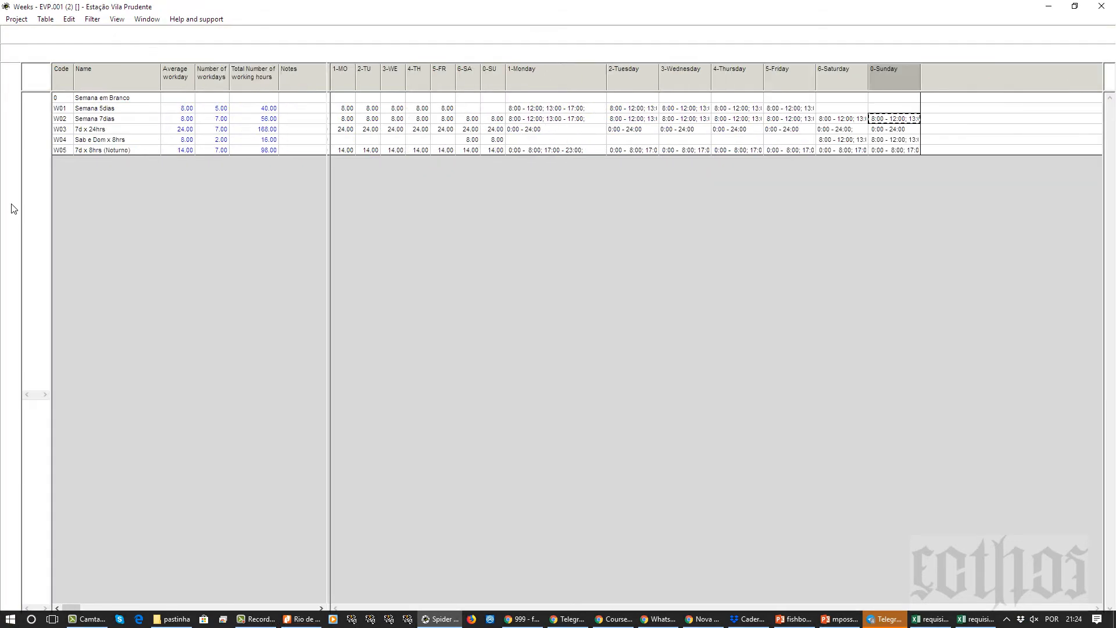
{"action": "left_click", "coordinate": [131, 109]}
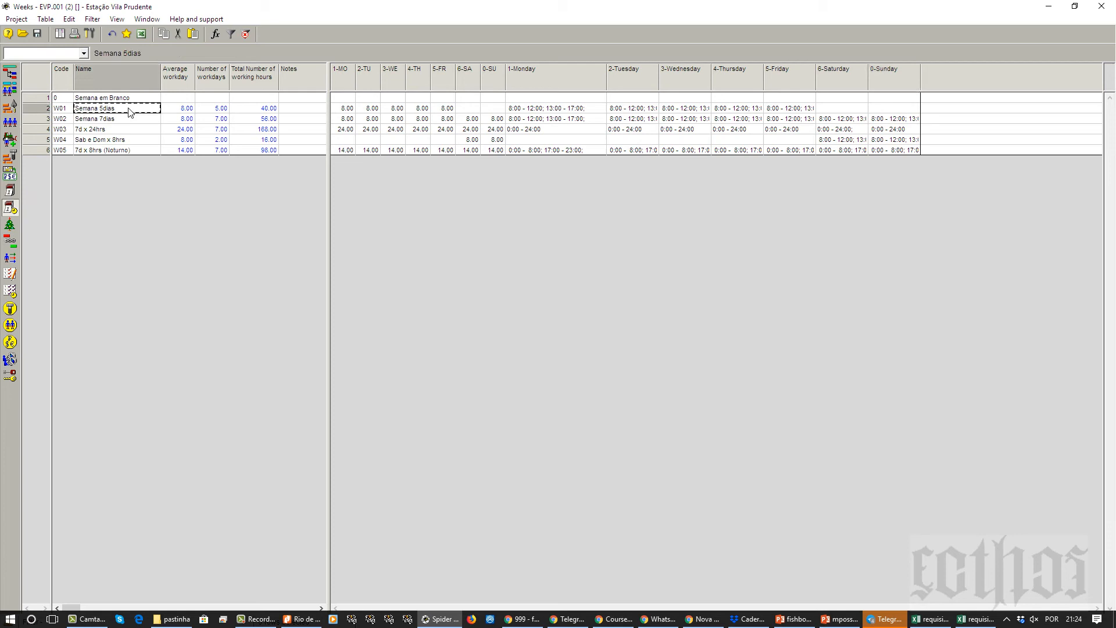
{"action": "left_click", "coordinate": [345, 110]}
{"action": "left_click", "coordinate": [367, 111]}
{"action": "left_click", "coordinate": [394, 110]}
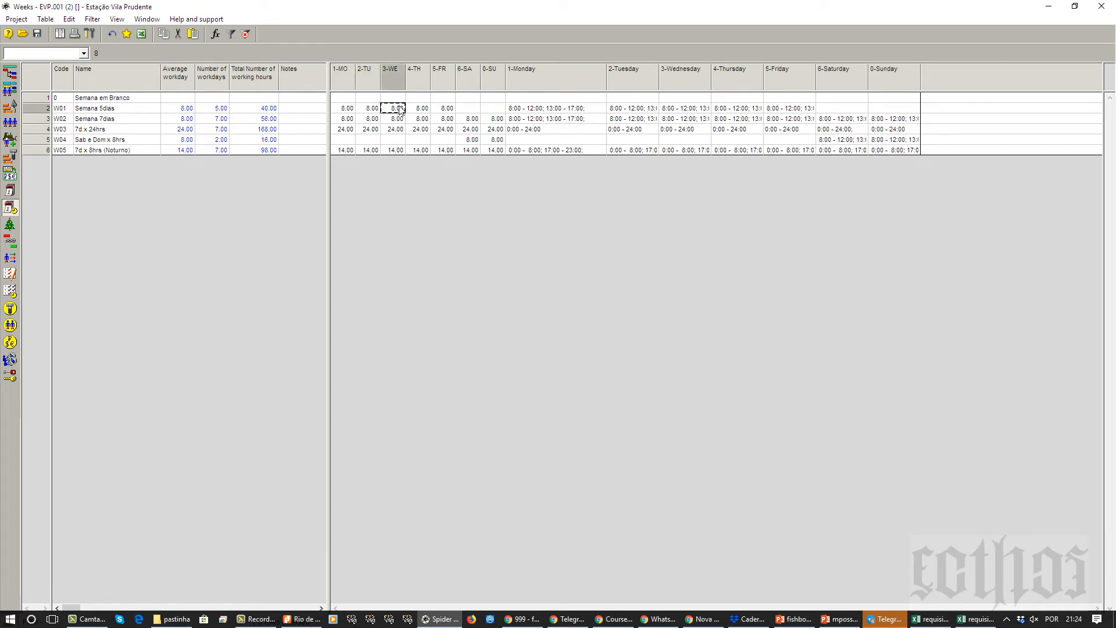
{"action": "left_click", "coordinate": [420, 110]}
{"action": "left_click", "coordinate": [448, 110]}
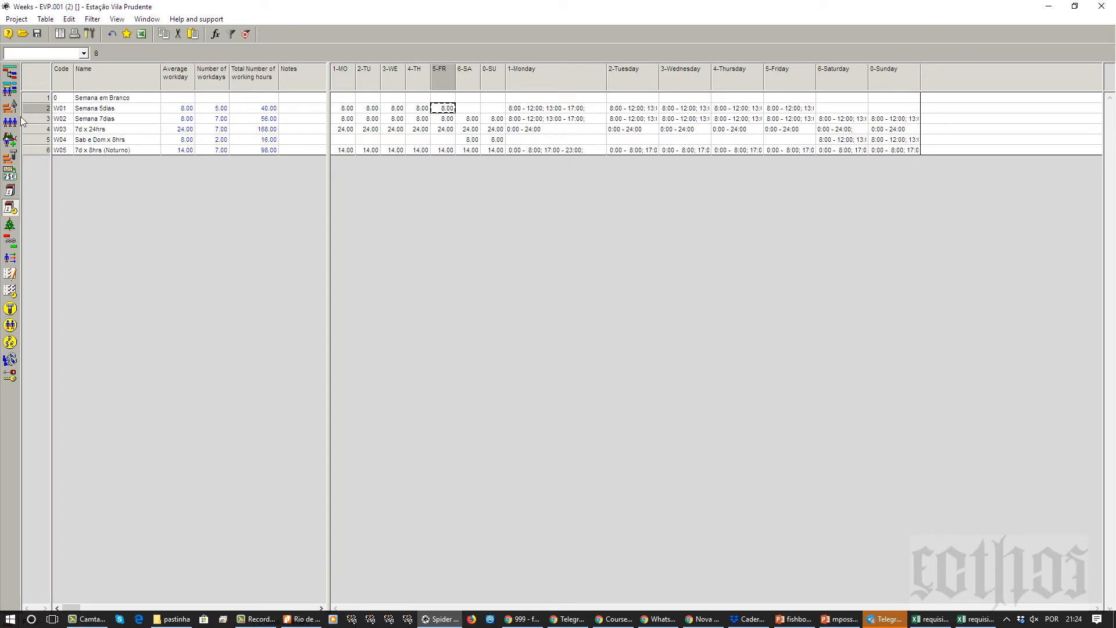
Step: Assign the week Semana 7dias (W02) as the main week of calendar CL02, Calendário todo dia
{"action": "left_click", "coordinate": [15, 194]}
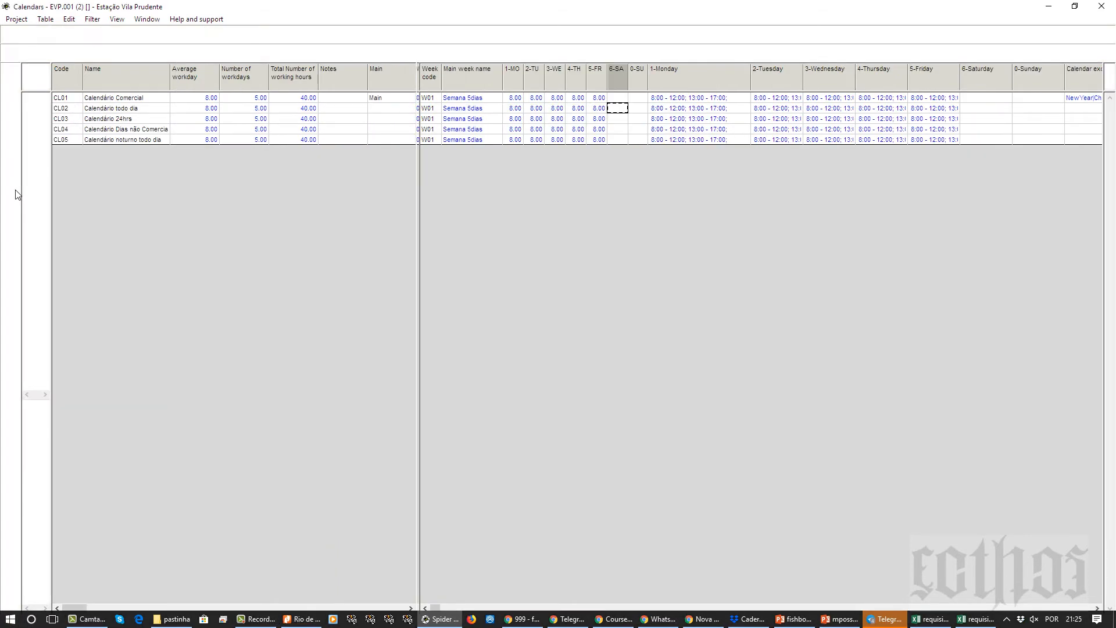
{"action": "left_click", "coordinate": [43, 107]}
{"action": "right_click", "coordinate": [43, 107]}
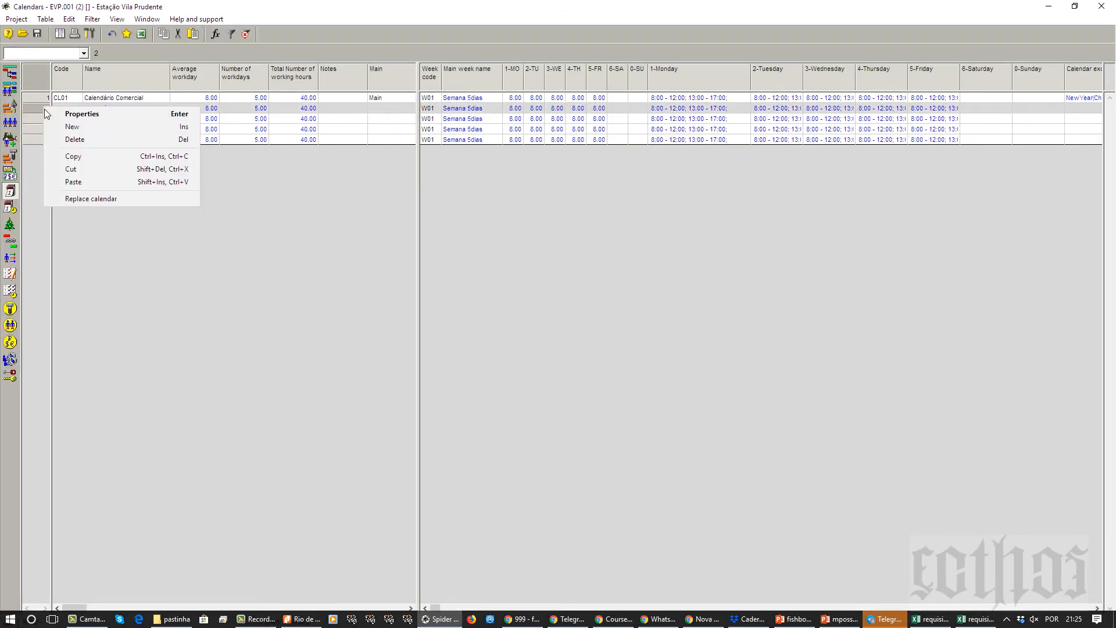
{"action": "left_click", "coordinate": [60, 115]}
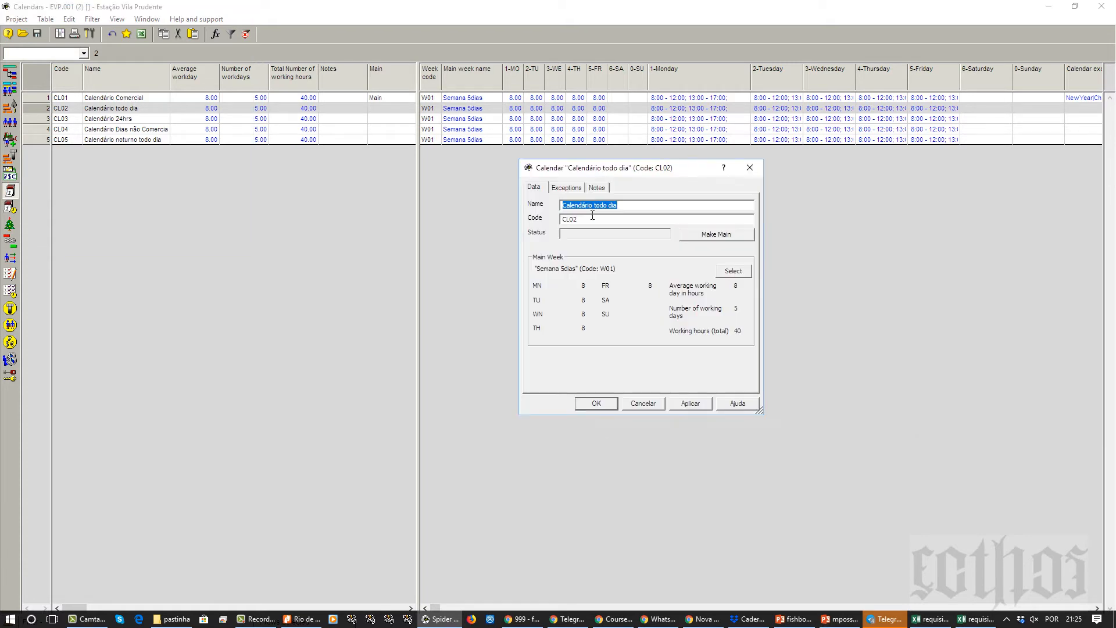
{"action": "left_click", "coordinate": [594, 206]}
{"action": "left_click", "coordinate": [731, 272]}
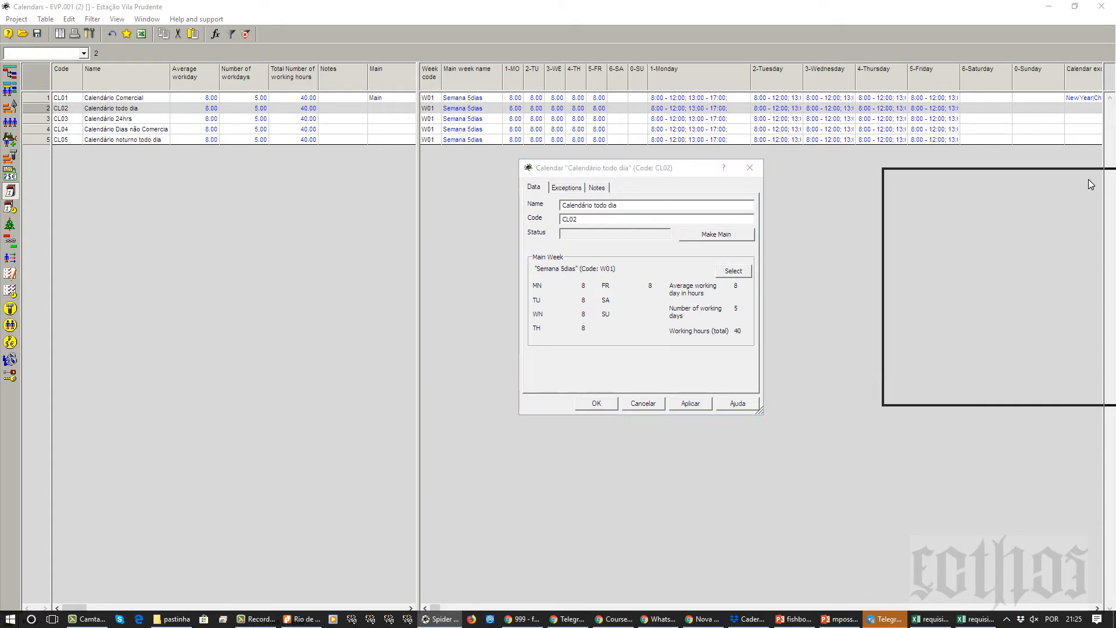
{"action": "left_click", "coordinate": [800, 221]}
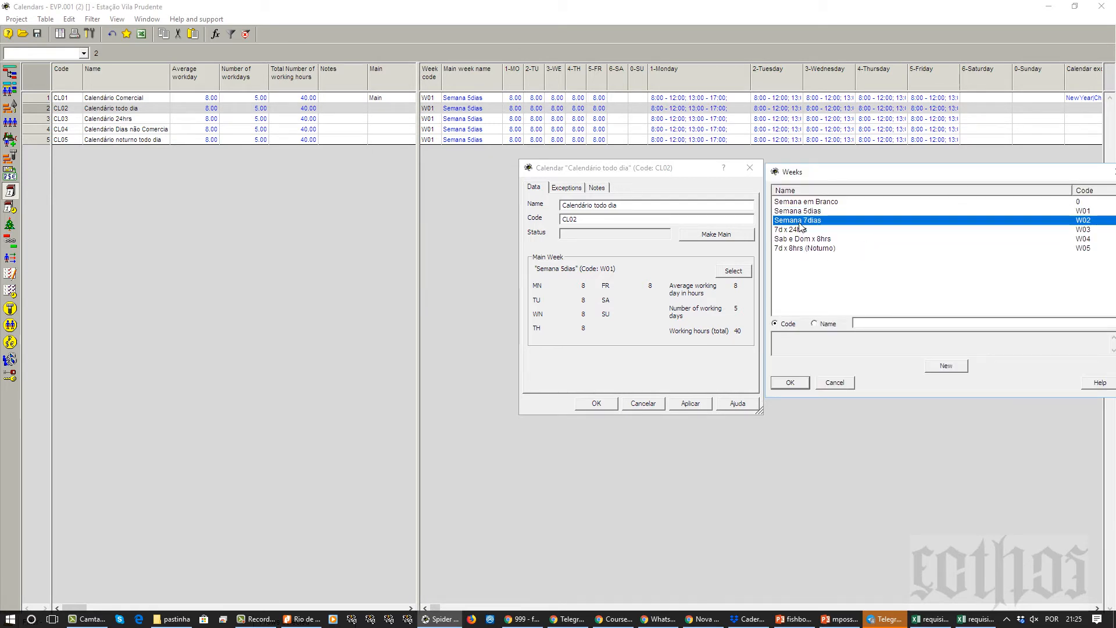
{"action": "left_click_drag", "start_coordinate": [850, 175], "coordinate": [766, 176]}
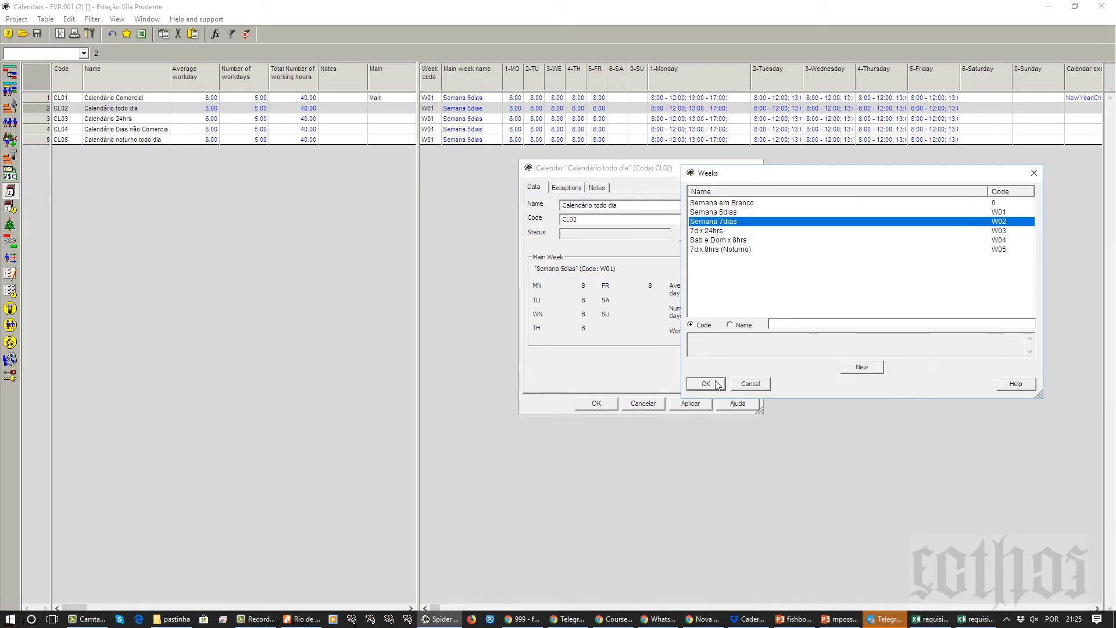
{"action": "left_click", "coordinate": [716, 384]}
{"action": "left_click", "coordinate": [597, 405]}
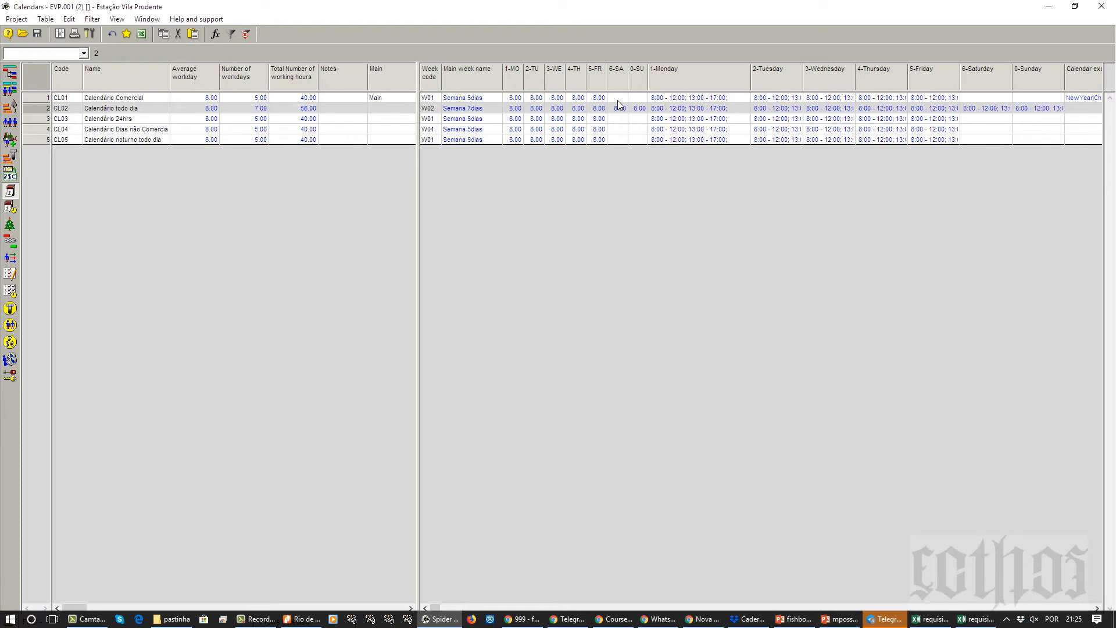
Step: Check calendar CL03's hours, and examine the daily hours and working intervals of week 7d x 24hrs in the Weeks table
{"action": "left_click", "coordinate": [516, 119]}
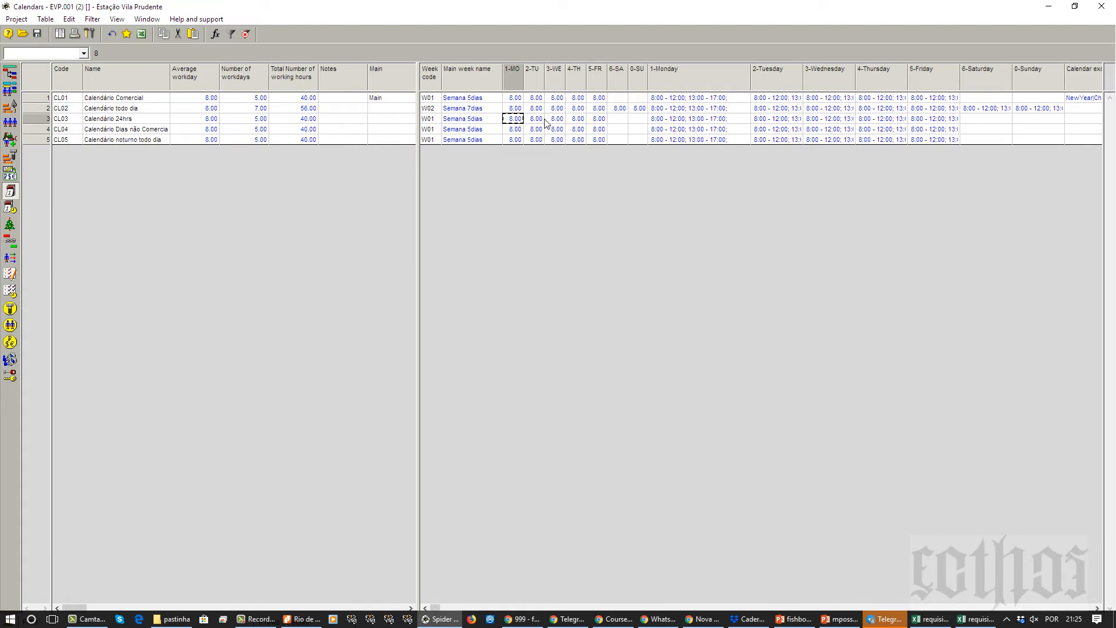
{"action": "left_click", "coordinate": [35, 119]}
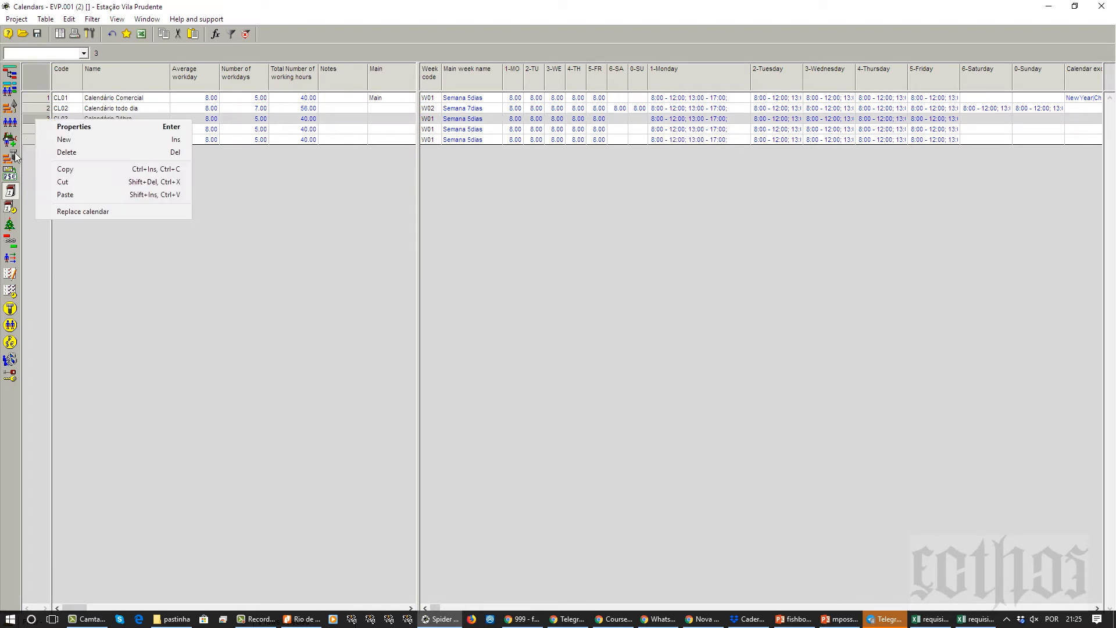
{"action": "left_click", "coordinate": [8, 209]}
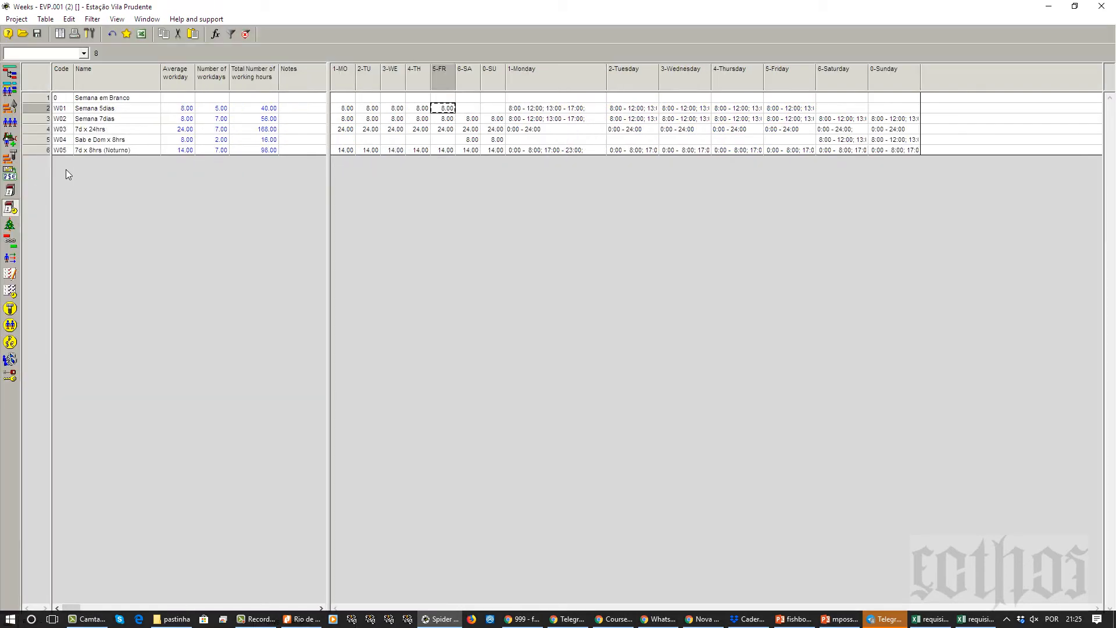
{"action": "left_click", "coordinate": [112, 133]}
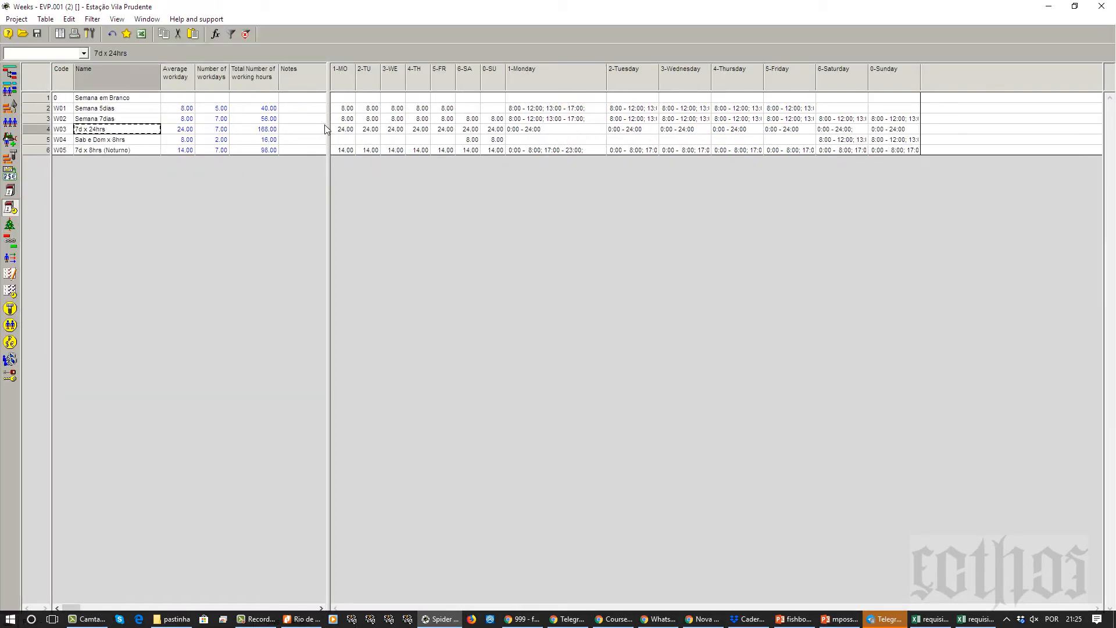
{"action": "left_click", "coordinate": [345, 129]}
{"action": "left_click", "coordinate": [394, 129]}
{"action": "left_click", "coordinate": [445, 129]}
{"action": "left_click", "coordinate": [559, 129]}
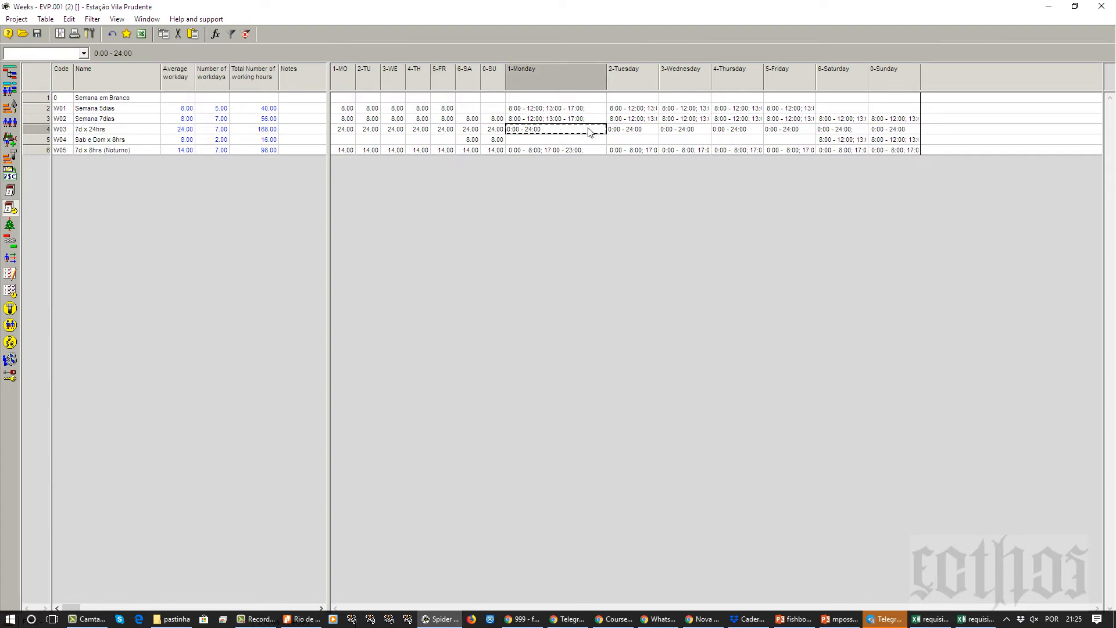
{"action": "left_click", "coordinate": [638, 130]}
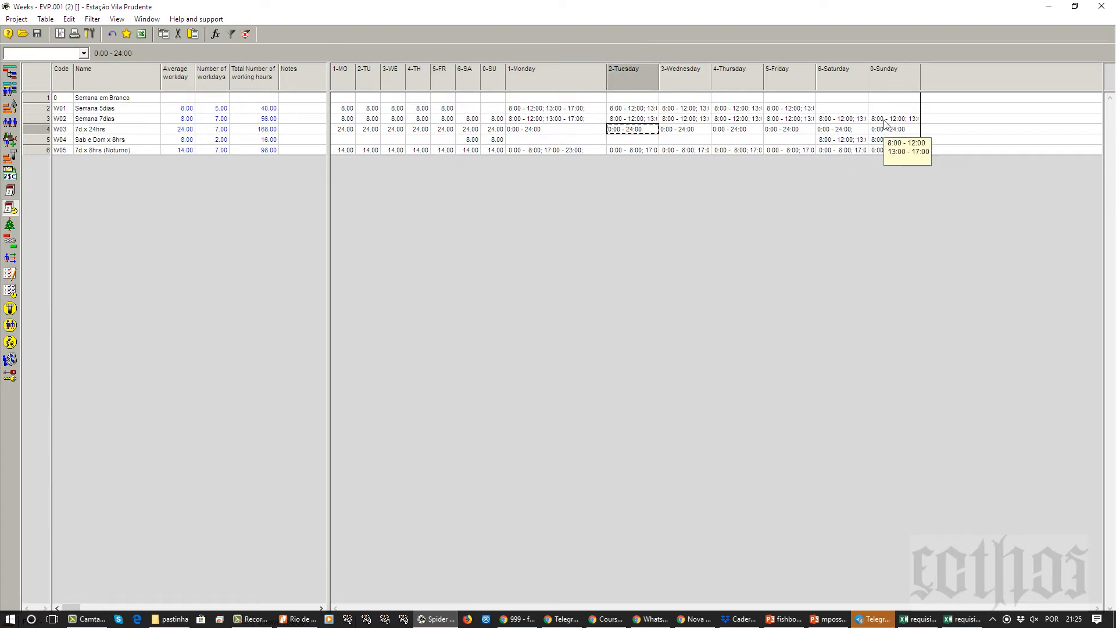
Step: Assign the week 7d x 24hrs (W03) as the main week of calendar CL03, Calendário 24hrs, in the Calendars table
{"action": "left_click", "coordinate": [10, 191]}
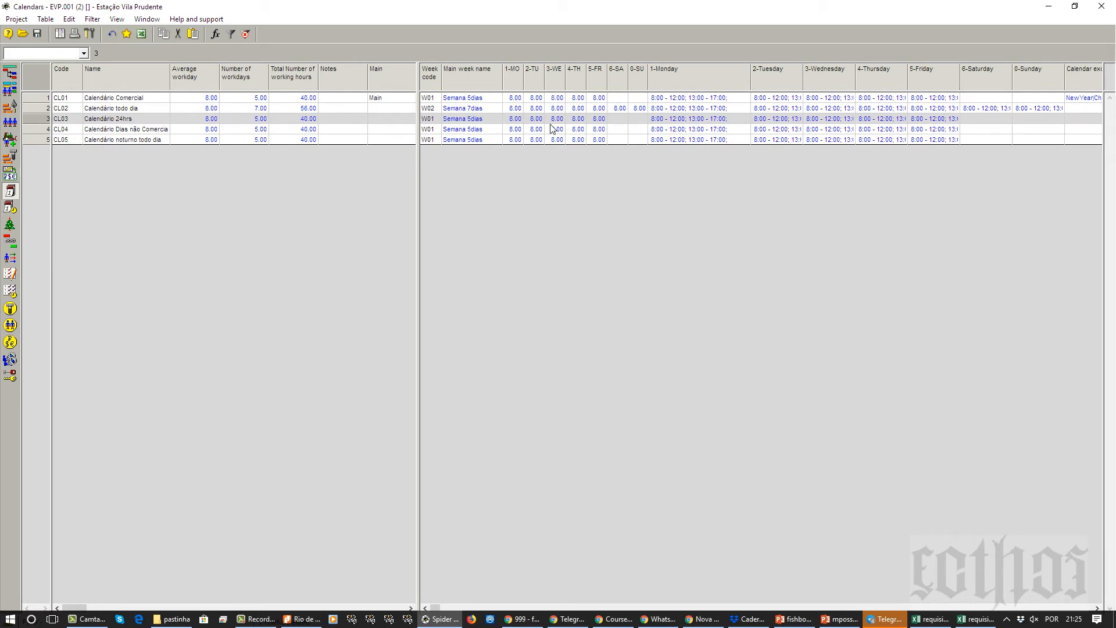
{"action": "right_click", "coordinate": [38, 118]}
{"action": "left_click", "coordinate": [52, 124]}
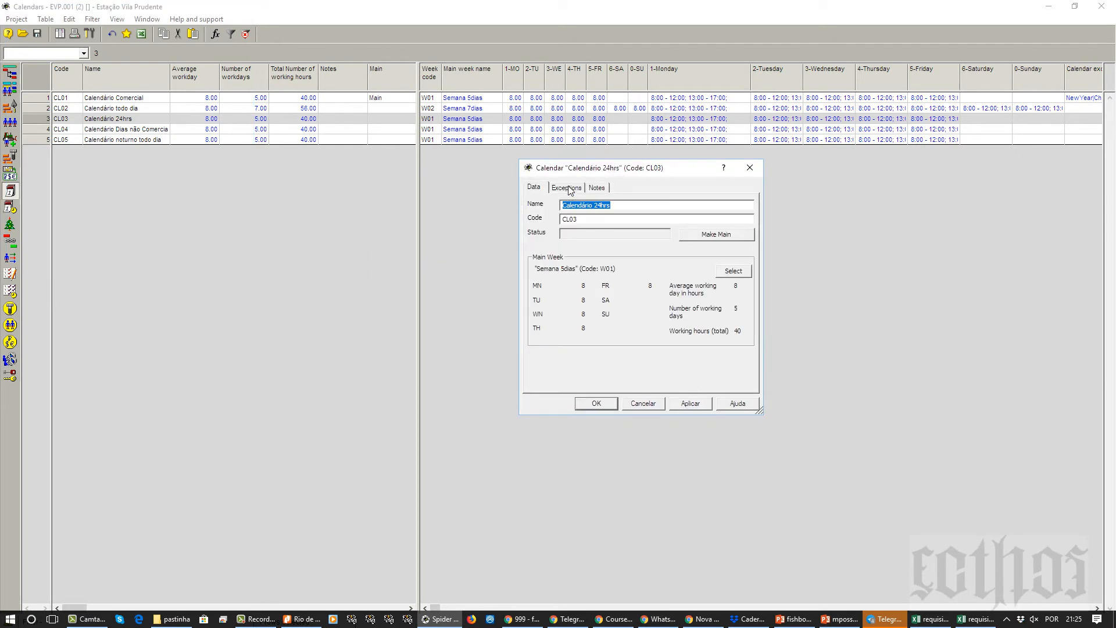
{"action": "left_click", "coordinate": [734, 272]}
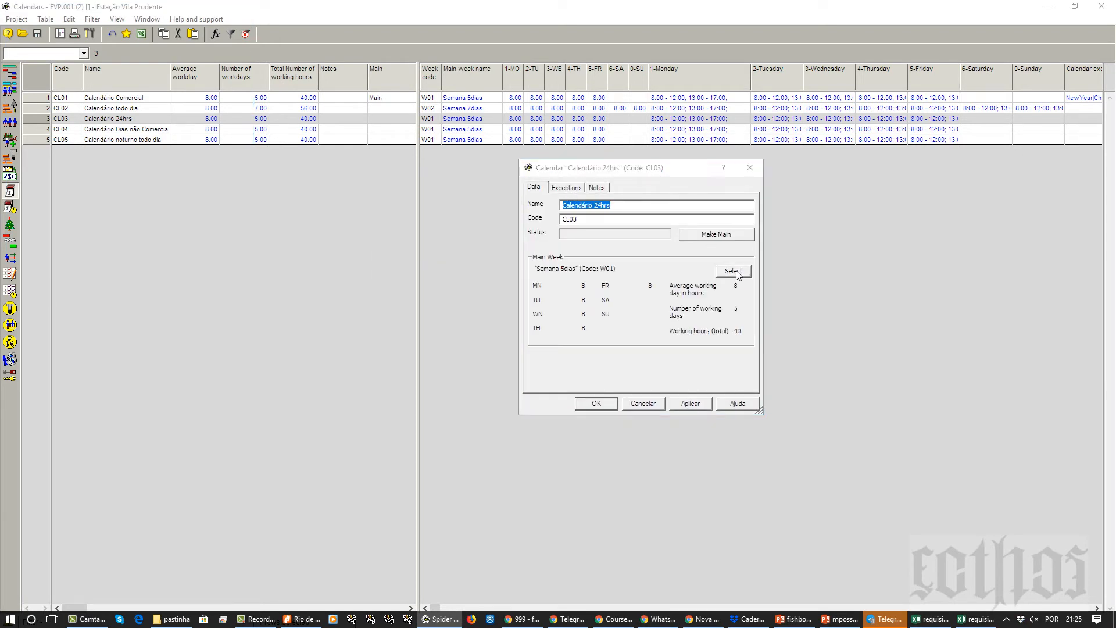
{"action": "left_click", "coordinate": [717, 230]}
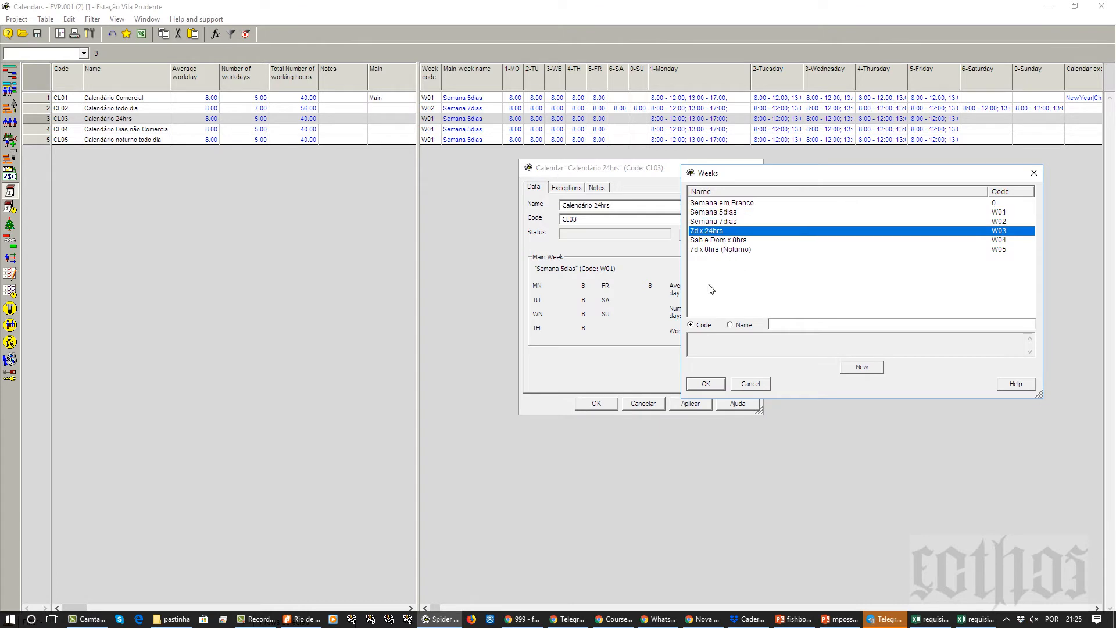
{"action": "left_click", "coordinate": [706, 383]}
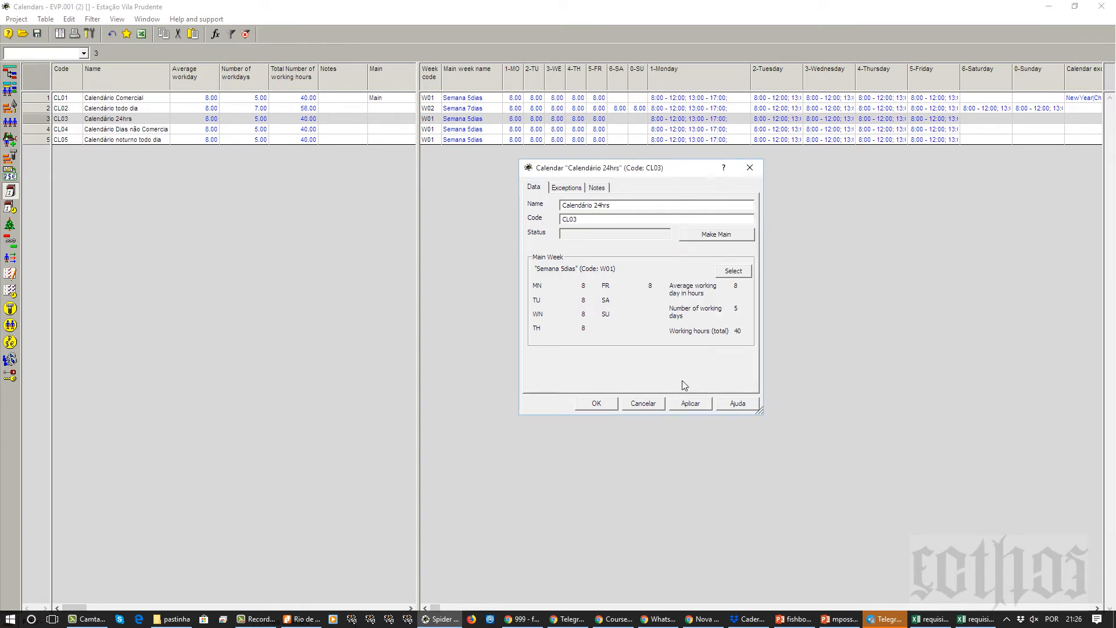
{"action": "left_click", "coordinate": [596, 403]}
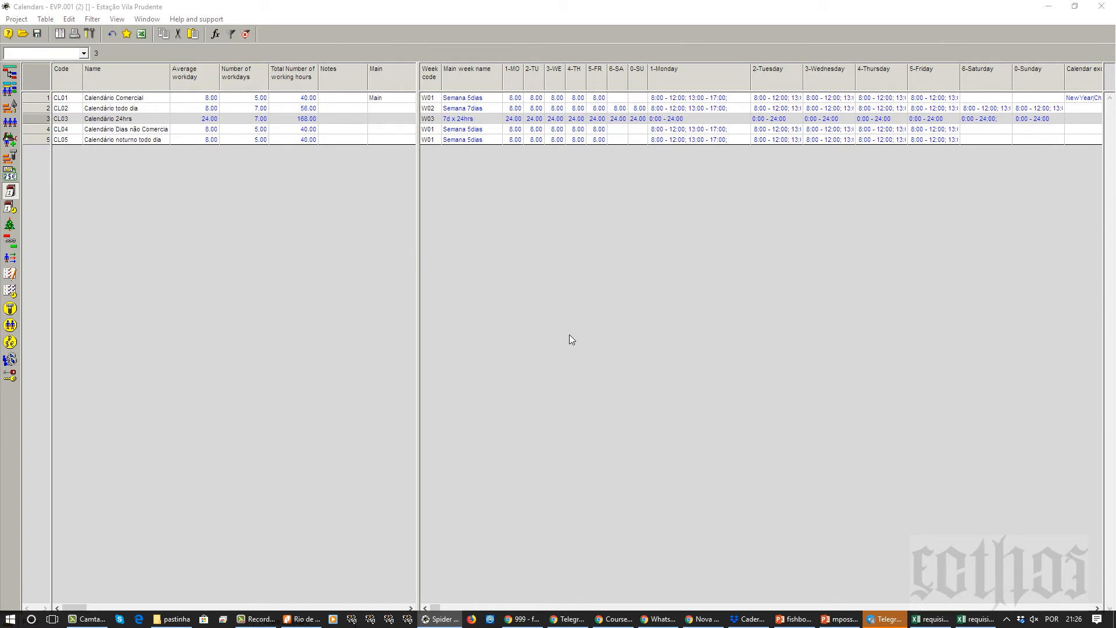
Step: Return to the Activity Gantt, fit the whole project in its time scale, and review the Calendar and Priority columns
{"action": "left_click", "coordinate": [17, 78]}
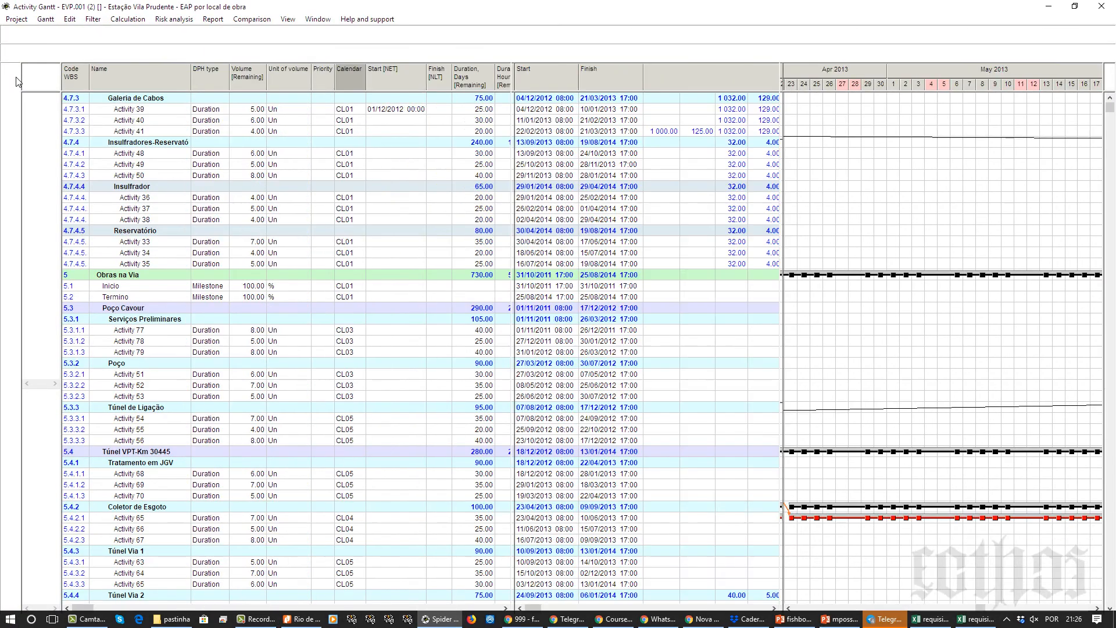
{"action": "right_click", "coordinate": [816, 70]}
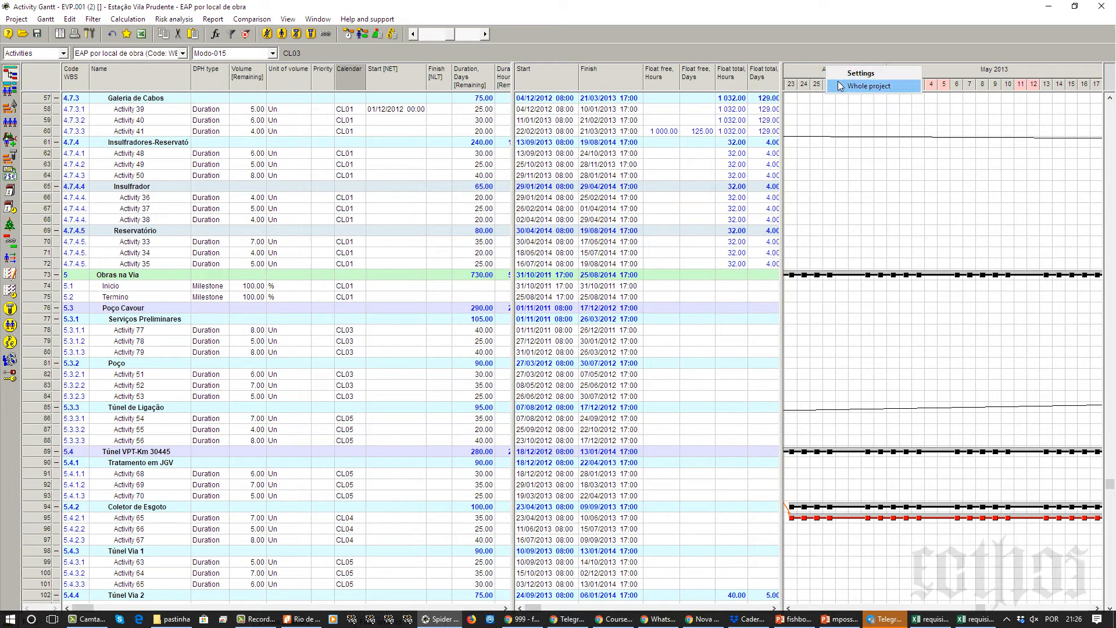
{"action": "left_click", "coordinate": [837, 87]}
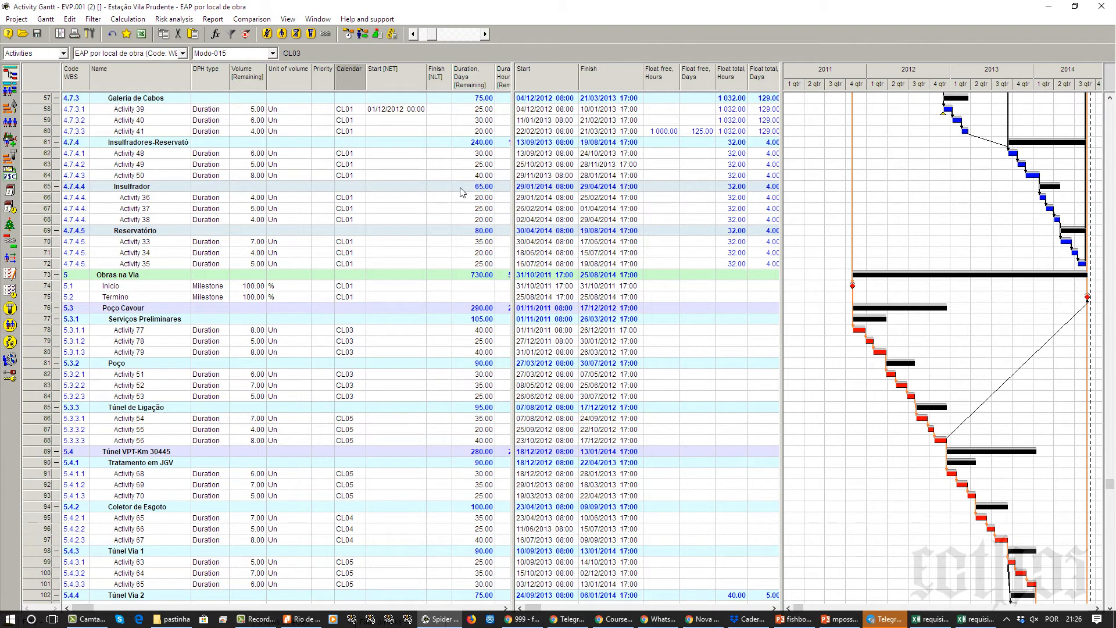
{"action": "left_click", "coordinate": [343, 73]}
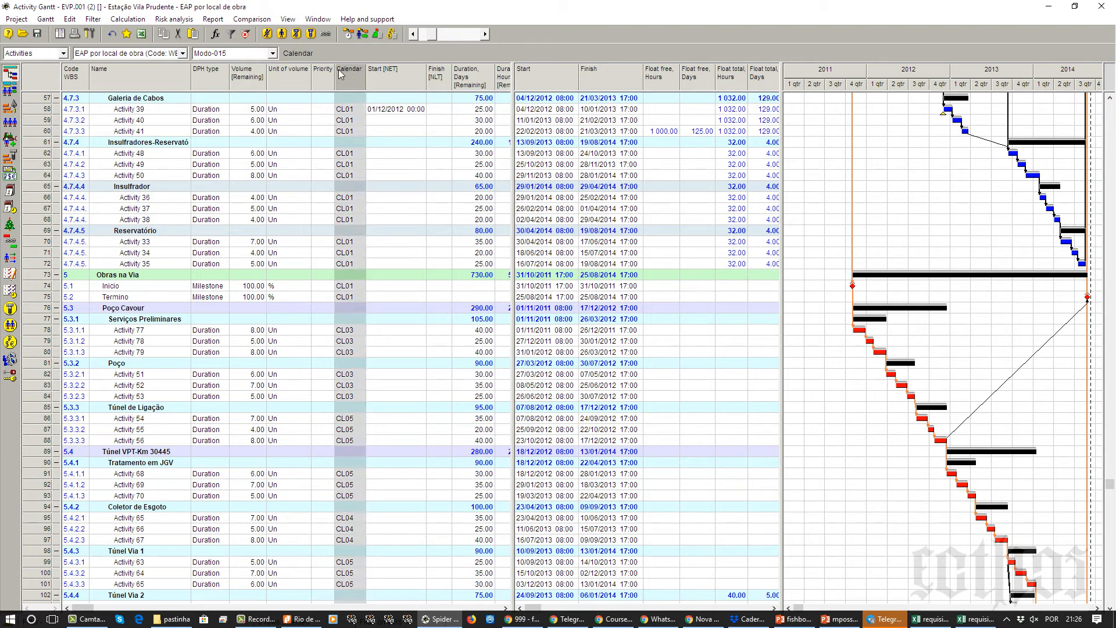
{"action": "left_click", "coordinate": [326, 79]}
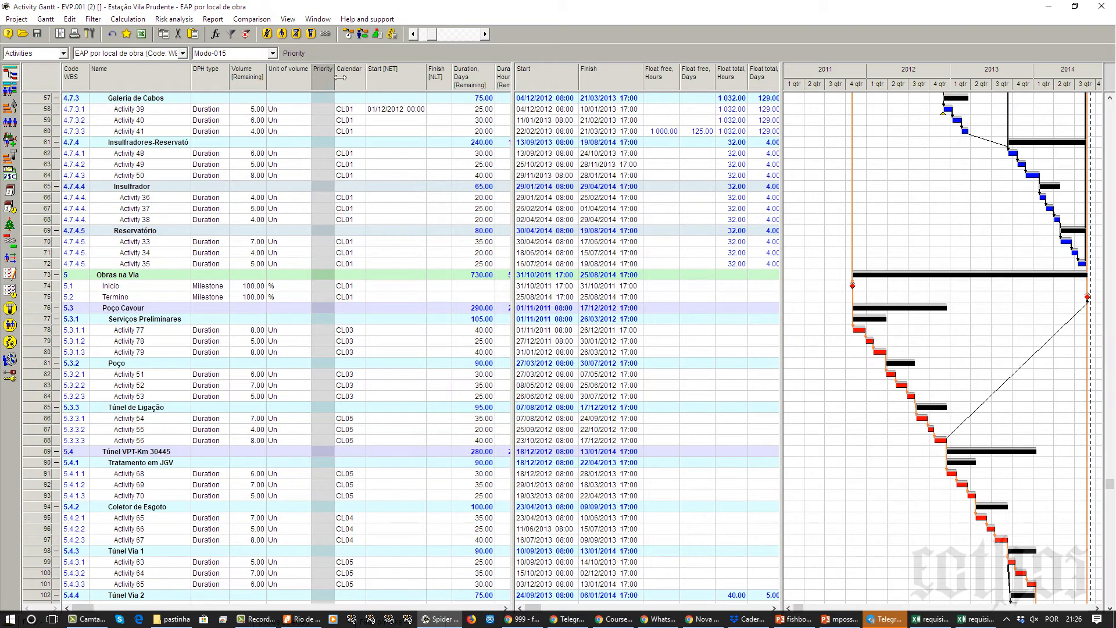
Step: Examine Activity 39's Start [NET] constraint and its bar at daily scale in December 2012, along with its predecessor links
{"action": "left_click", "coordinate": [397, 110]}
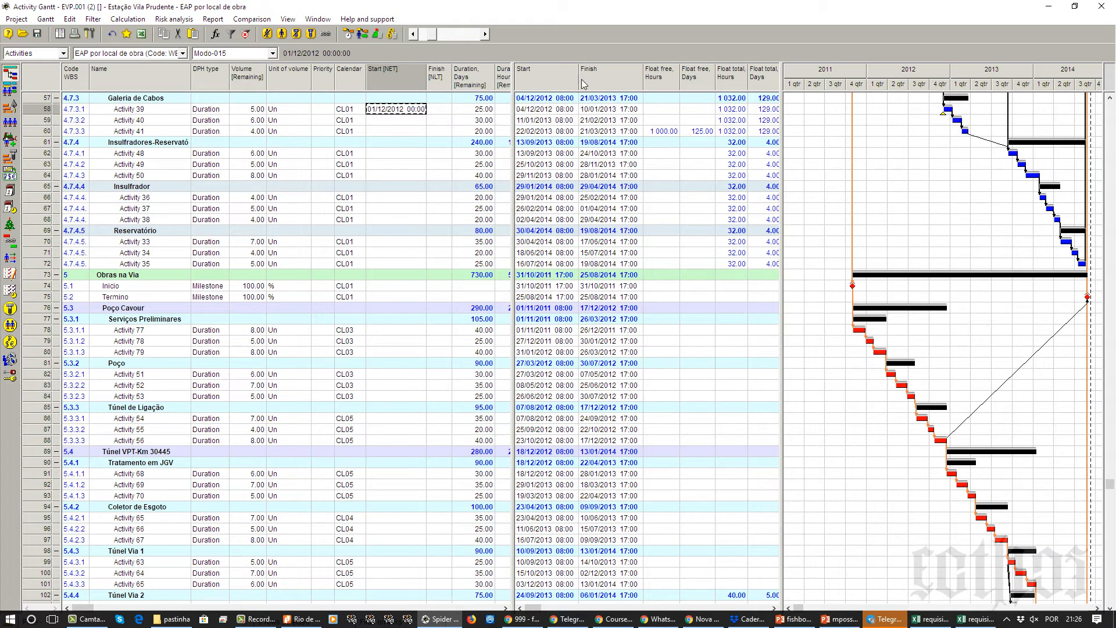
{"action": "left_click", "coordinate": [465, 36]}
{"action": "left_click", "coordinate": [465, 37]}
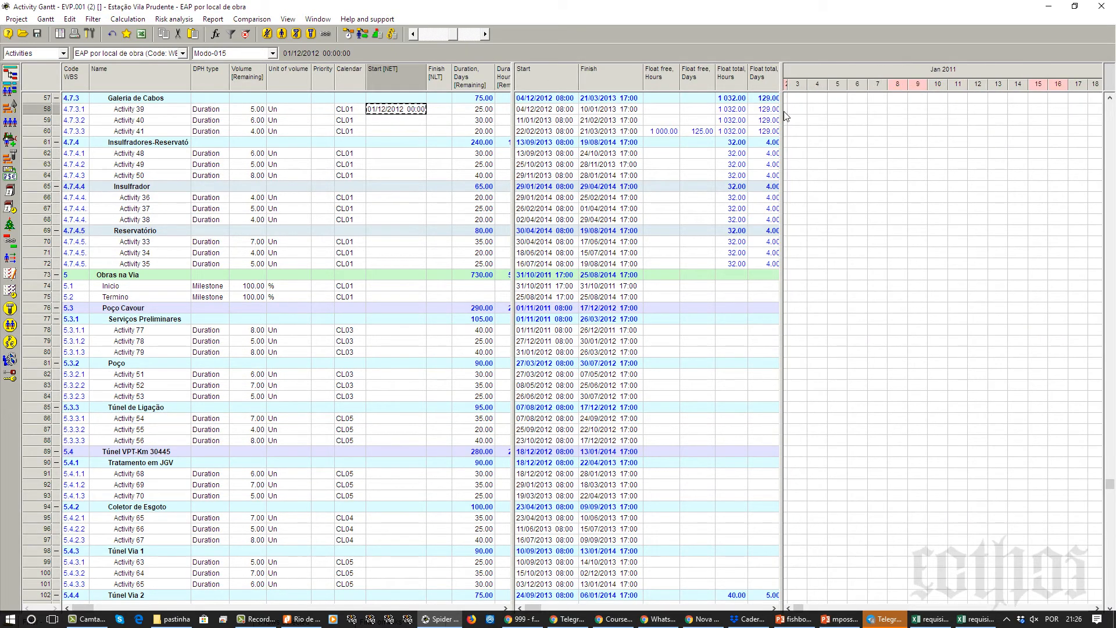
{"action": "right_click", "coordinate": [816, 112]}
{"action": "left_click", "coordinate": [825, 117]}
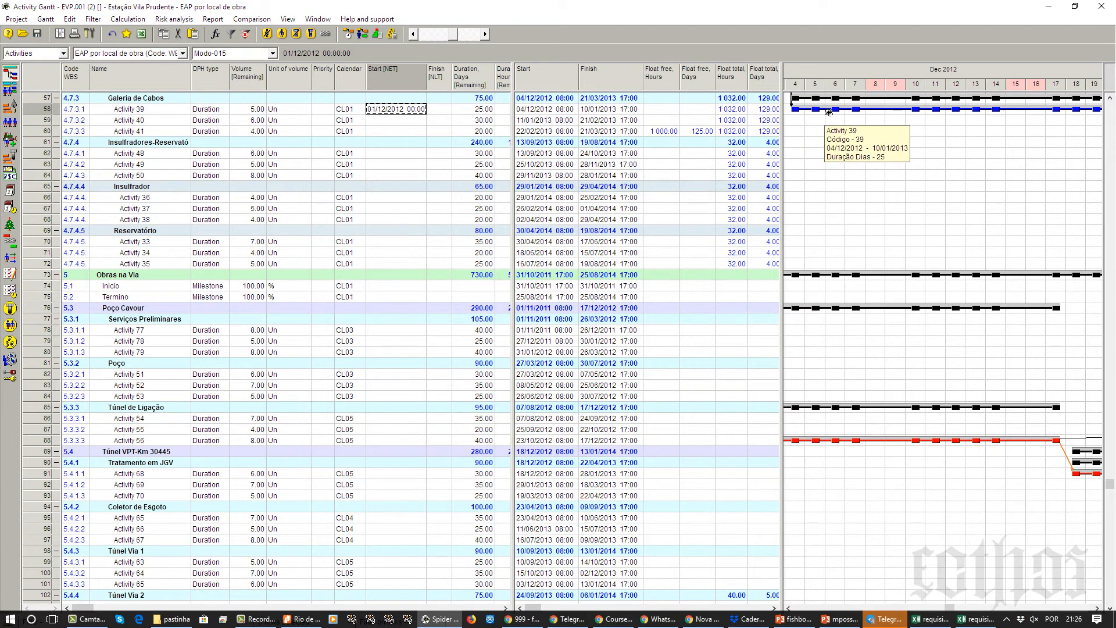
{"action": "scroll", "coordinate": [819, 152], "scroll_direction": "up", "scroll_amount": 3}
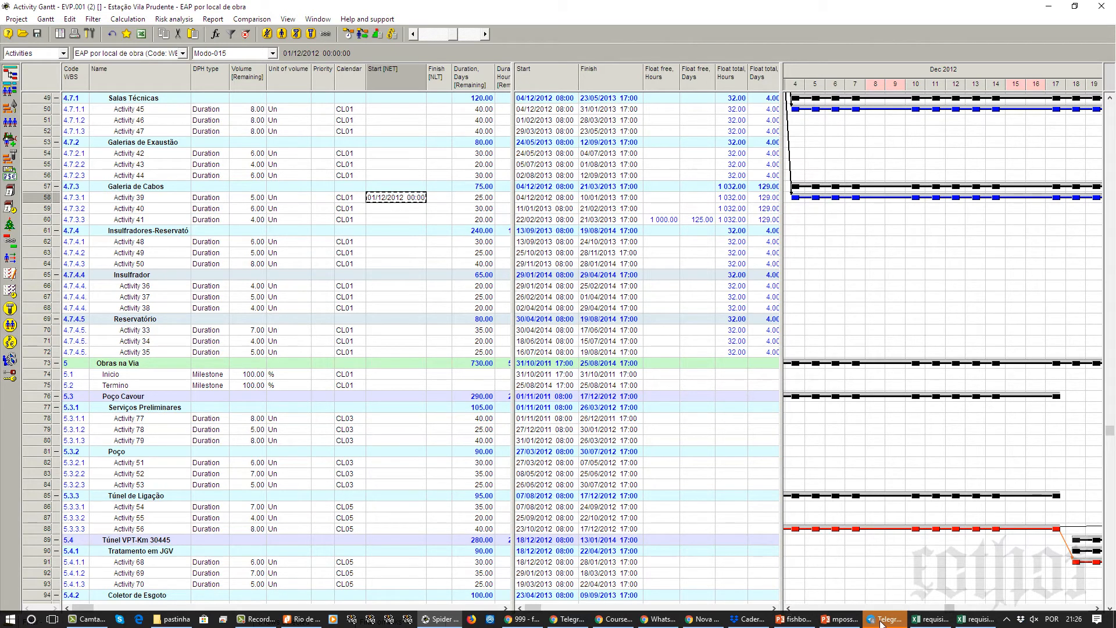
{"action": "left_click", "coordinate": [790, 609]}
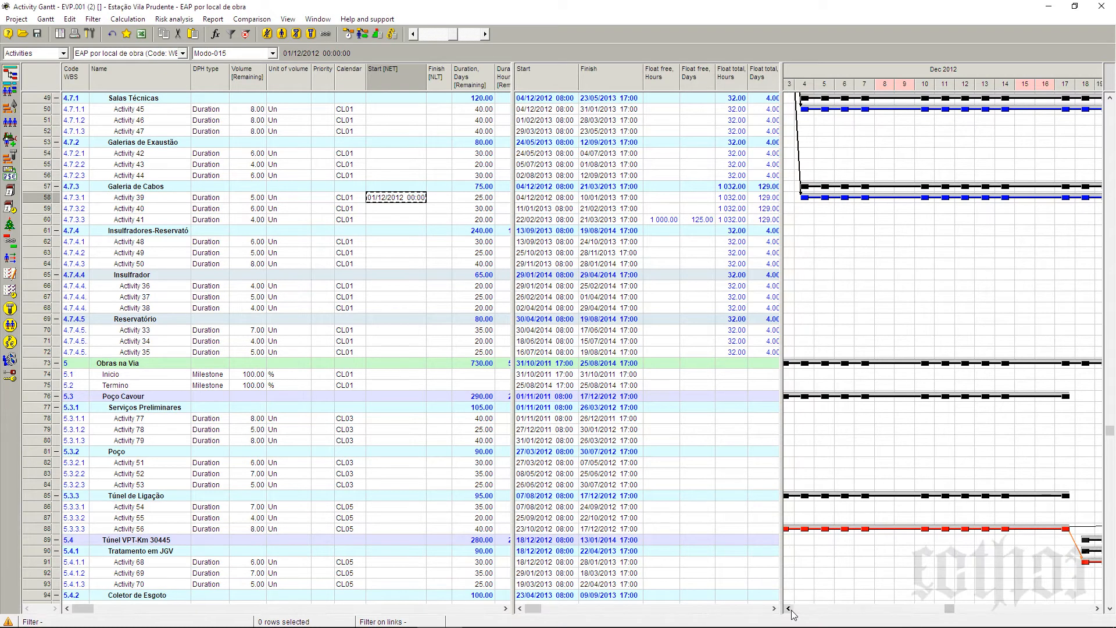
{"action": "left_click", "coordinate": [790, 610]}
{"action": "scroll", "coordinate": [910, 154], "scroll_direction": "up", "scroll_amount": 4}
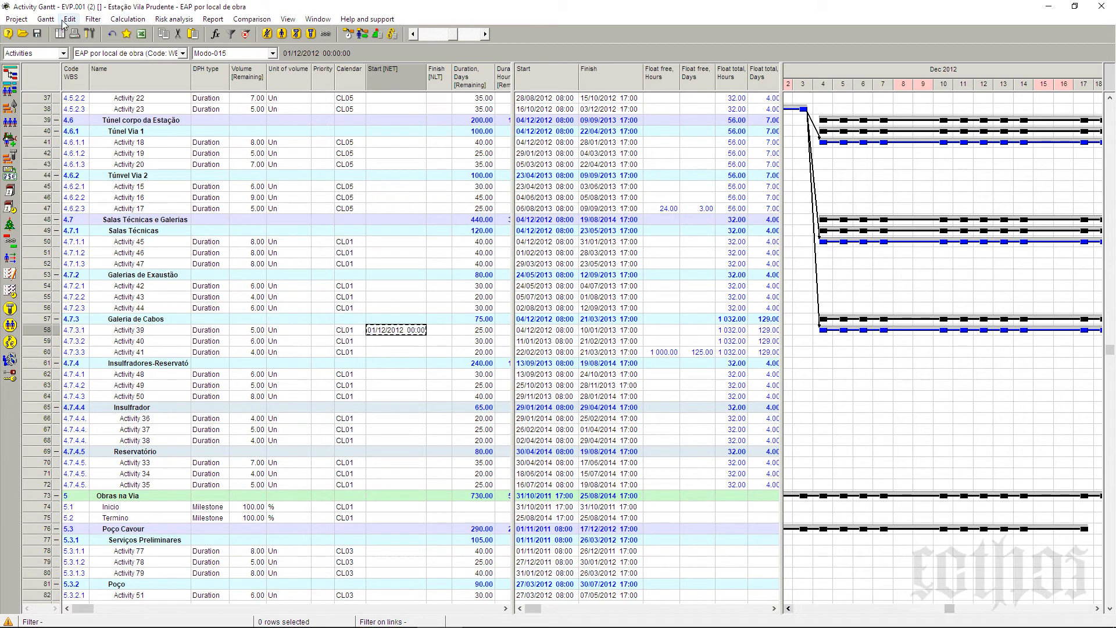
Step: Check in the Gantt diagram setup that NET and NLT markers are shown
{"action": "left_click", "coordinate": [45, 19]}
{"action": "left_click", "coordinate": [44, 19]}
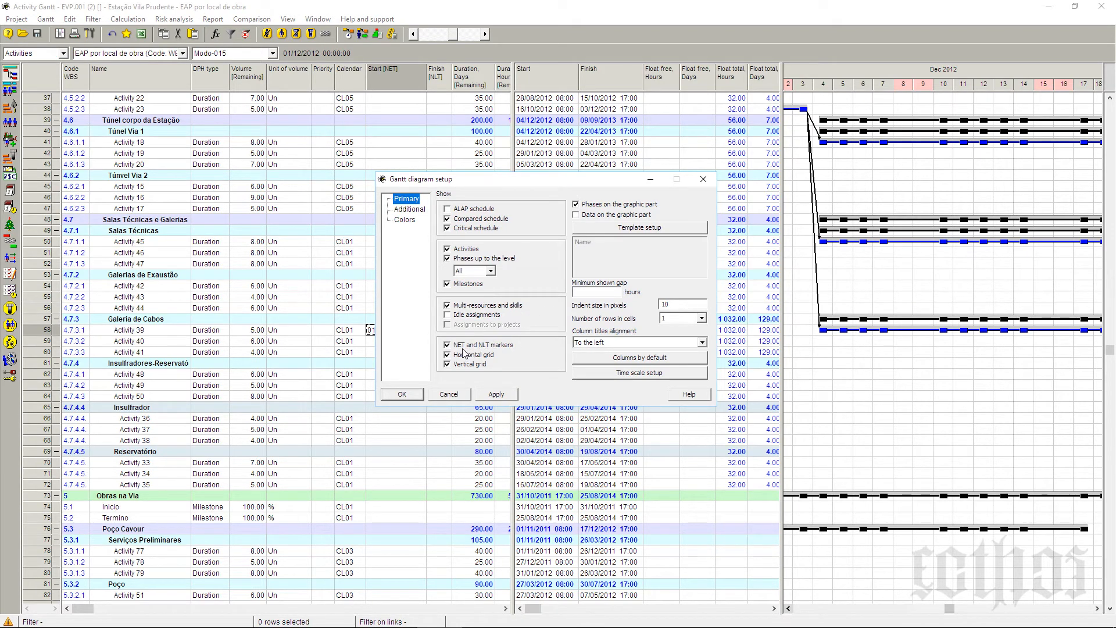
{"action": "left_click", "coordinate": [401, 394]}
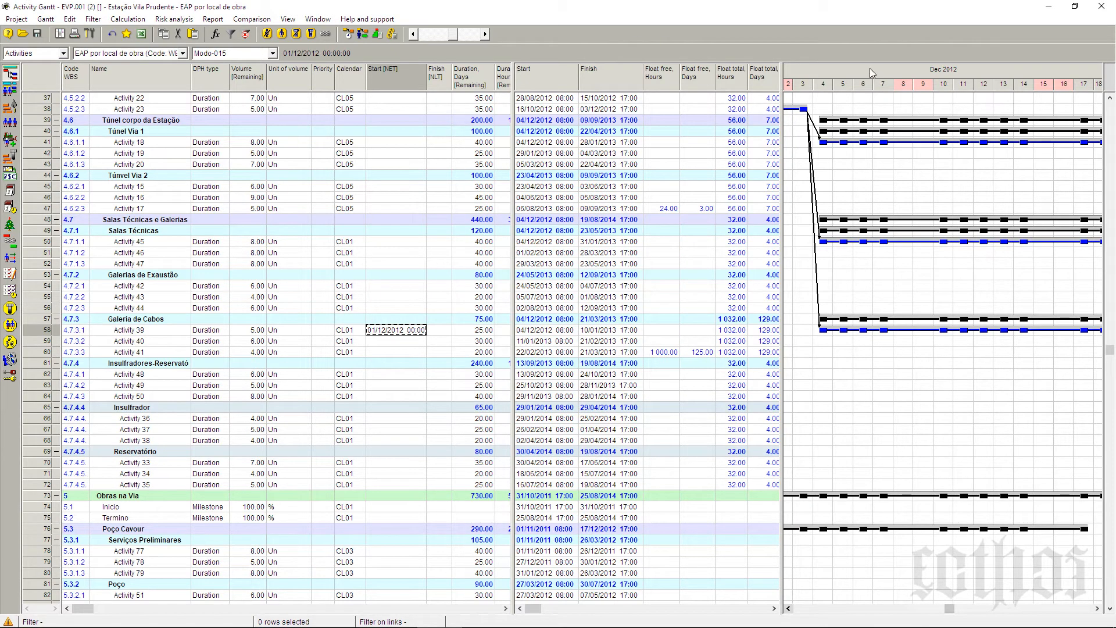
Step: Fit the whole project in the Gantt, enlarge the time scale to months, and locate Activity 39's NET marker
{"action": "double_click", "coordinate": [884, 88]}
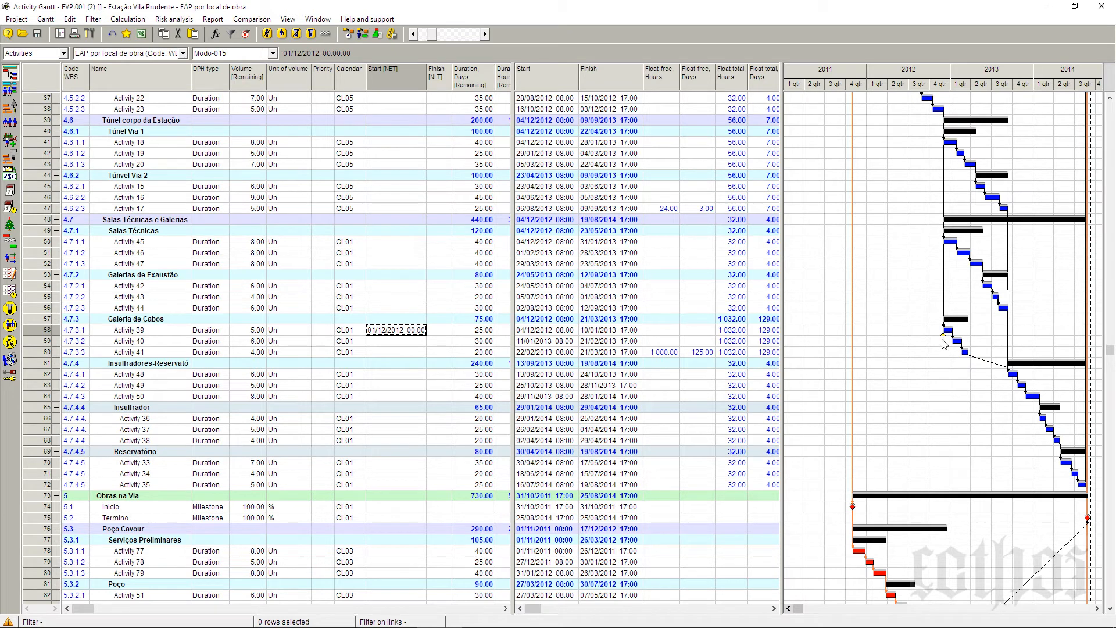
{"action": "left_click", "coordinate": [486, 34]}
{"action": "left_click", "coordinate": [486, 35]}
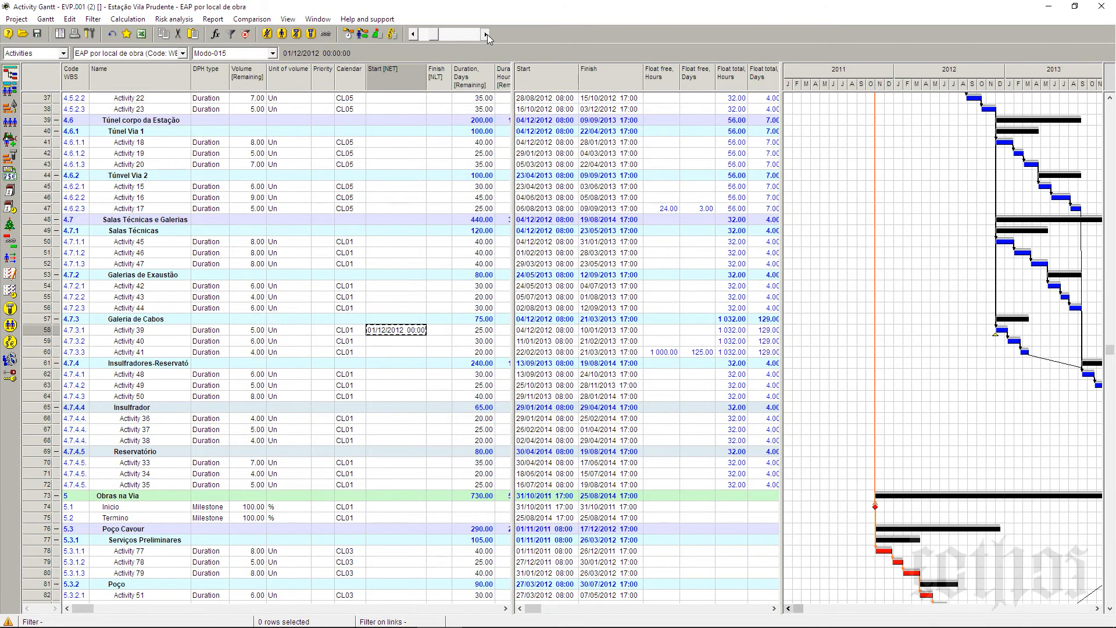
{"action": "left_click", "coordinate": [486, 34]}
{"action": "left_click", "coordinate": [1097, 609]}
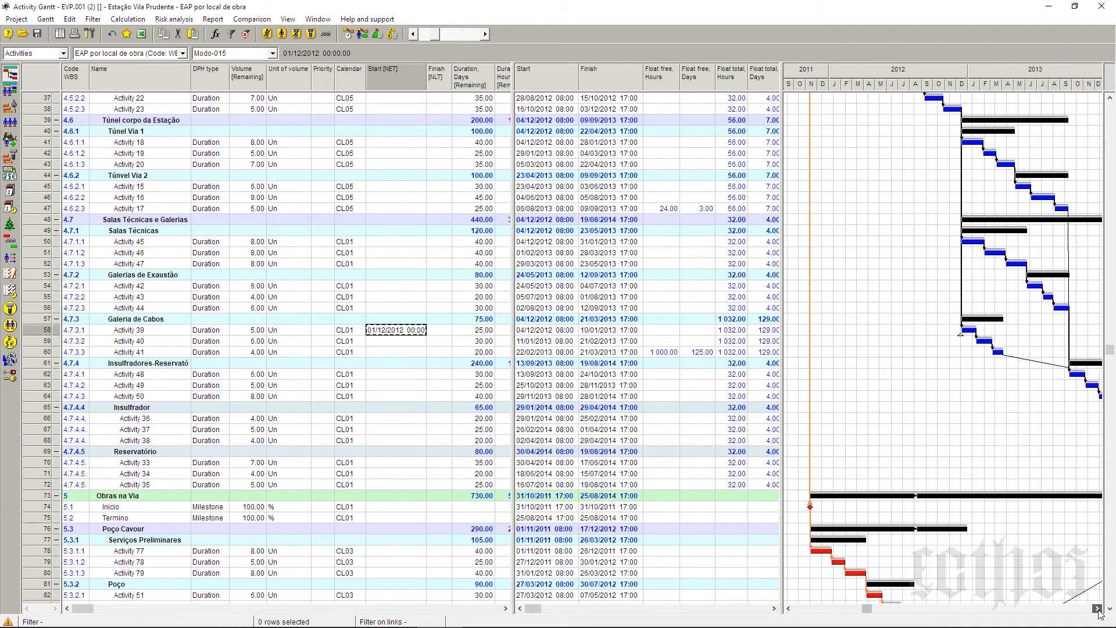
{"action": "mouse_move", "coordinate": [945, 332]}
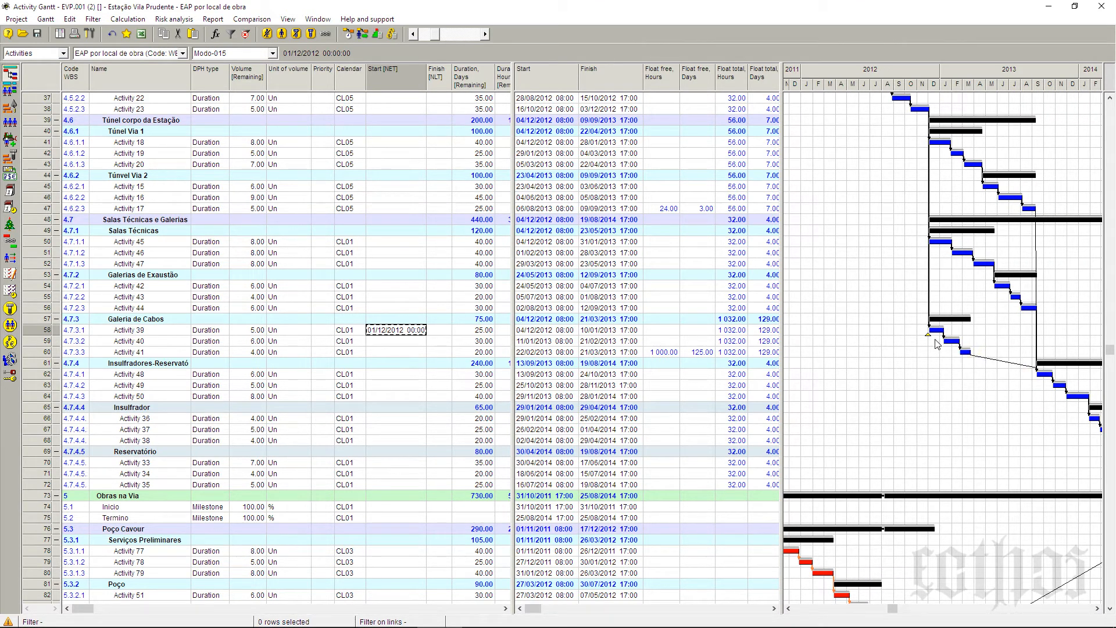
Step: Set Activity 39's Start [NET] to 06/12/2012, recalculate the schedule, and review the shifted bars
{"action": "left_click", "coordinate": [393, 330]}
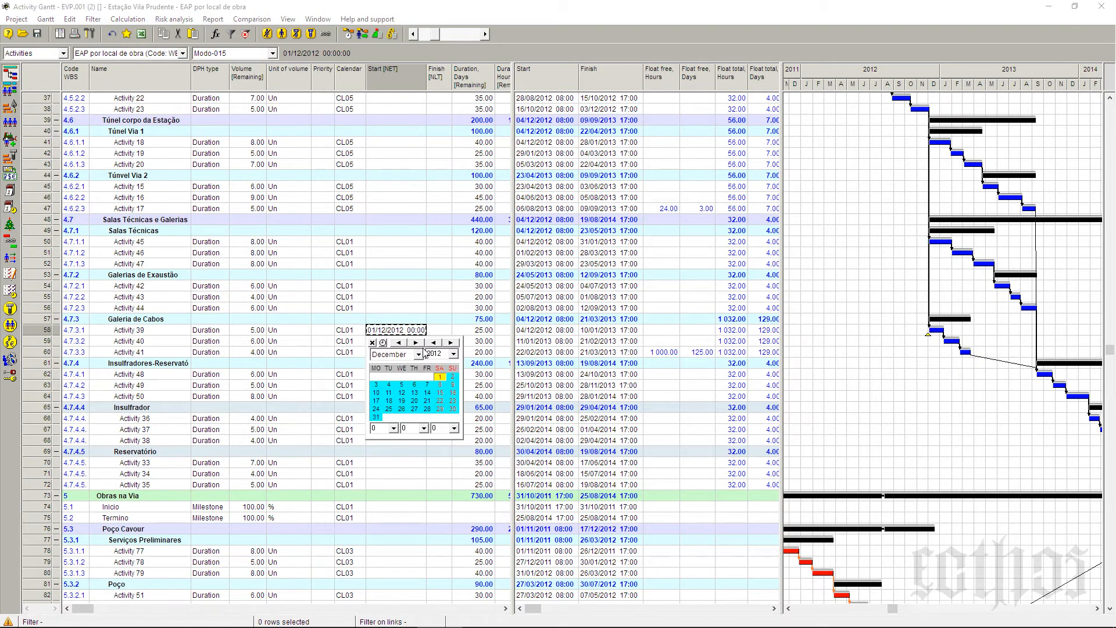
{"action": "left_click", "coordinate": [414, 385]}
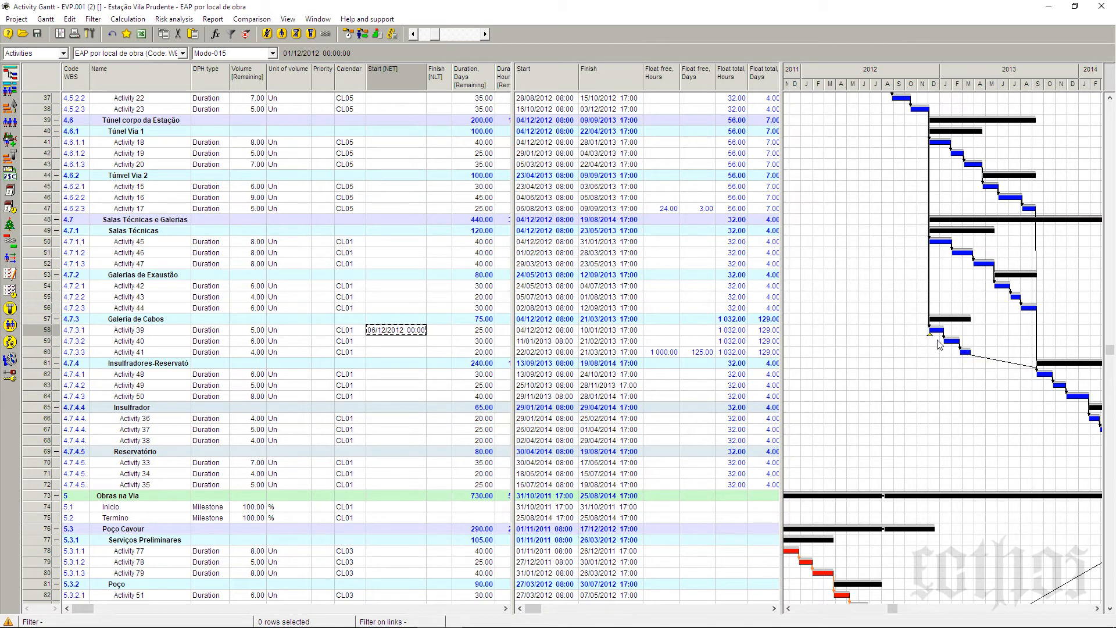
{"action": "left_click", "coordinate": [361, 34]}
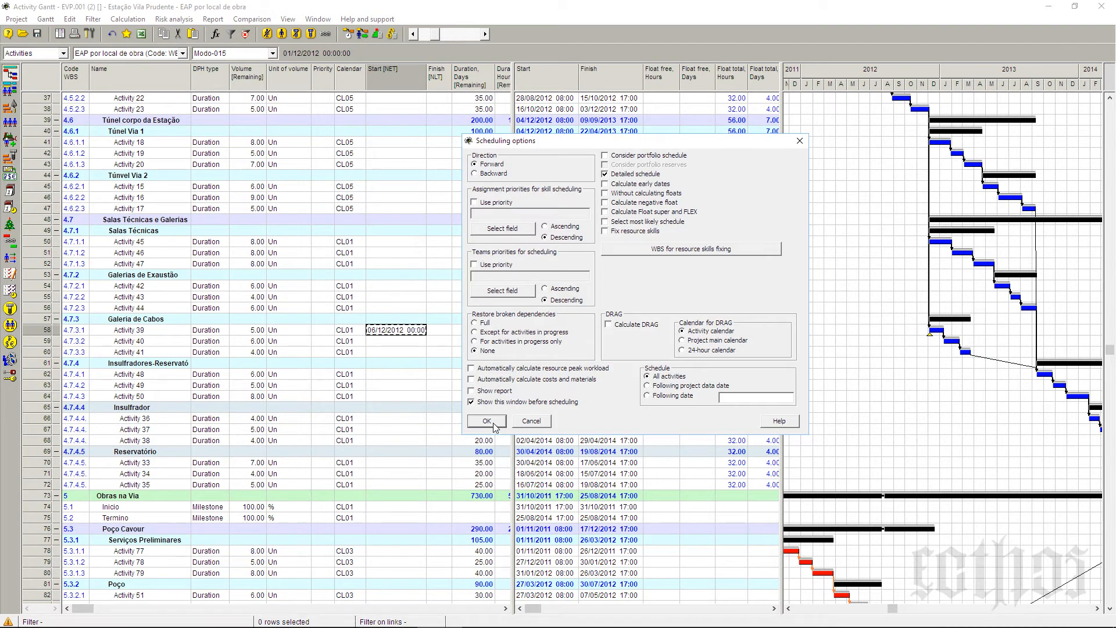
{"action": "left_click", "coordinate": [487, 421]}
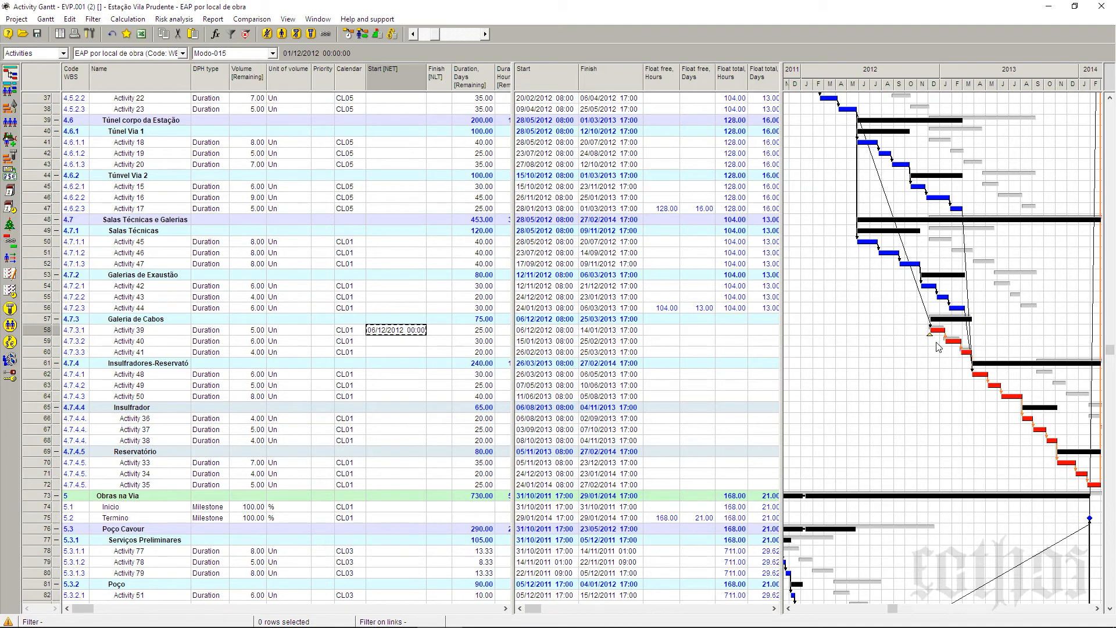
{"action": "scroll", "coordinate": [937, 346], "scroll_direction": "up", "scroll_amount": 3}
{"action": "scroll", "coordinate": [941, 342], "scroll_direction": "down", "scroll_amount": 4}
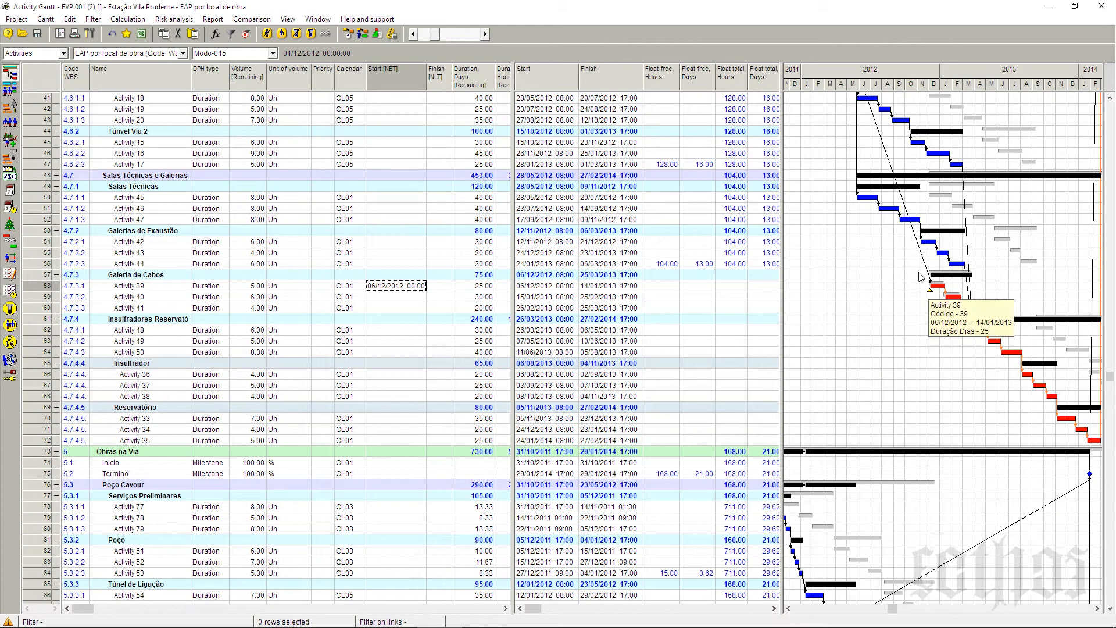
Step: Restore Activity 39's Start [NET] to 01/12/2012 and recalculate the schedule with the current scheduling options
{"action": "key", "text": "Return"}
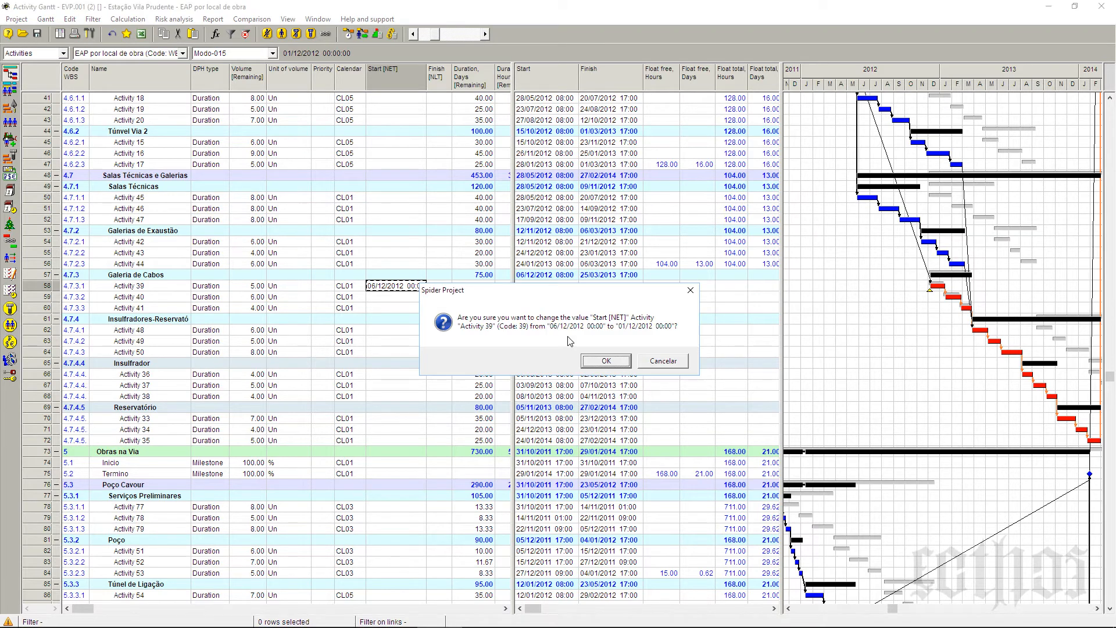
{"action": "left_click", "coordinate": [597, 361]}
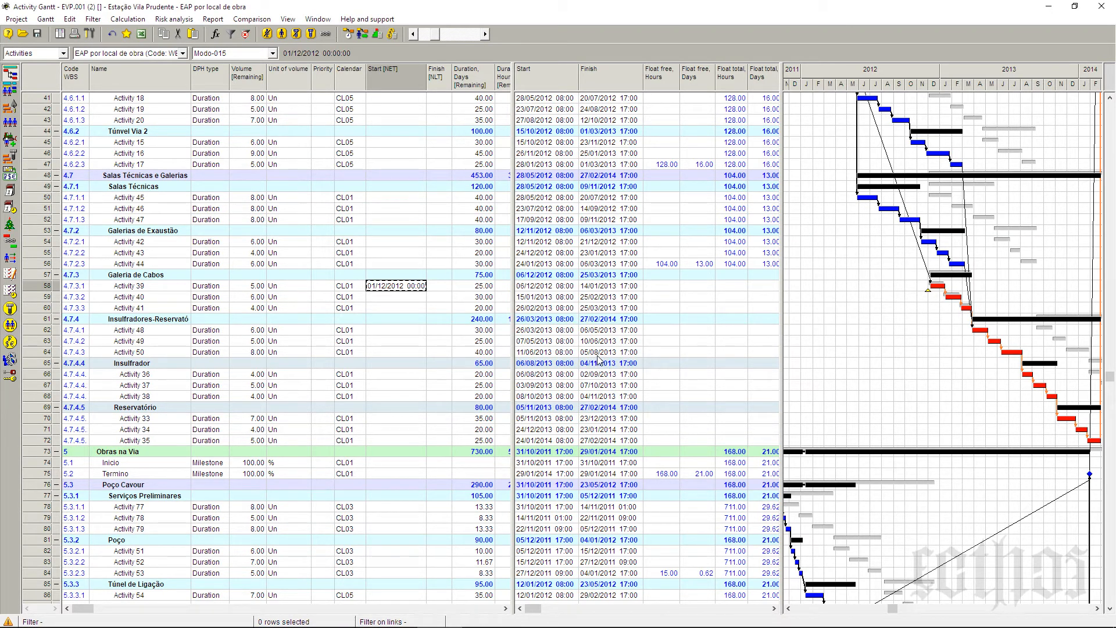
{"action": "left_click", "coordinate": [349, 36]}
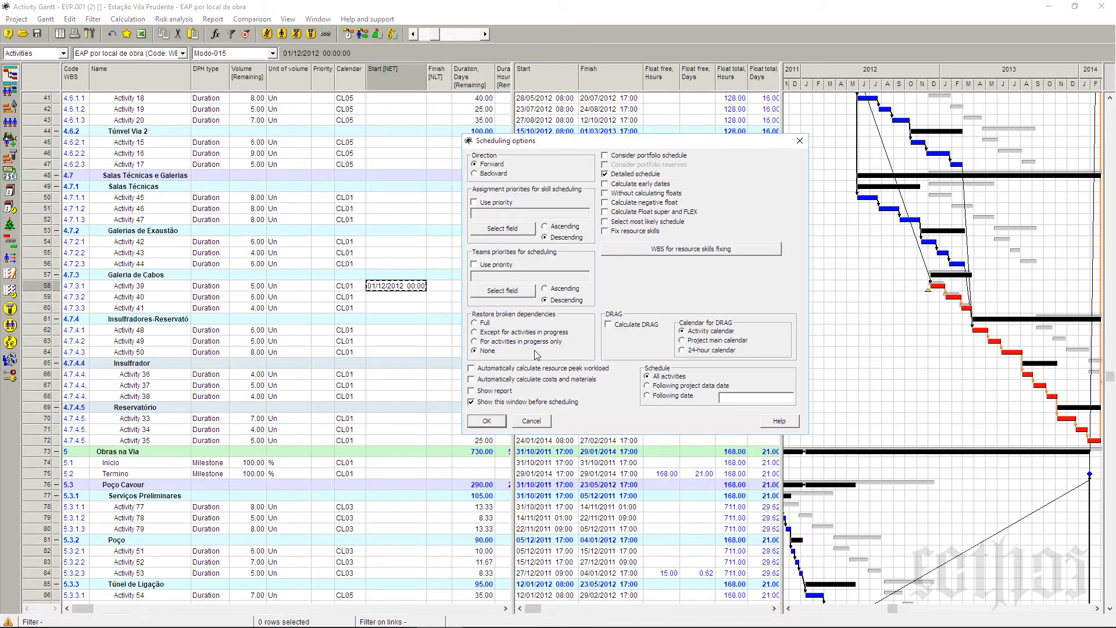
{"action": "left_click", "coordinate": [486, 422]}
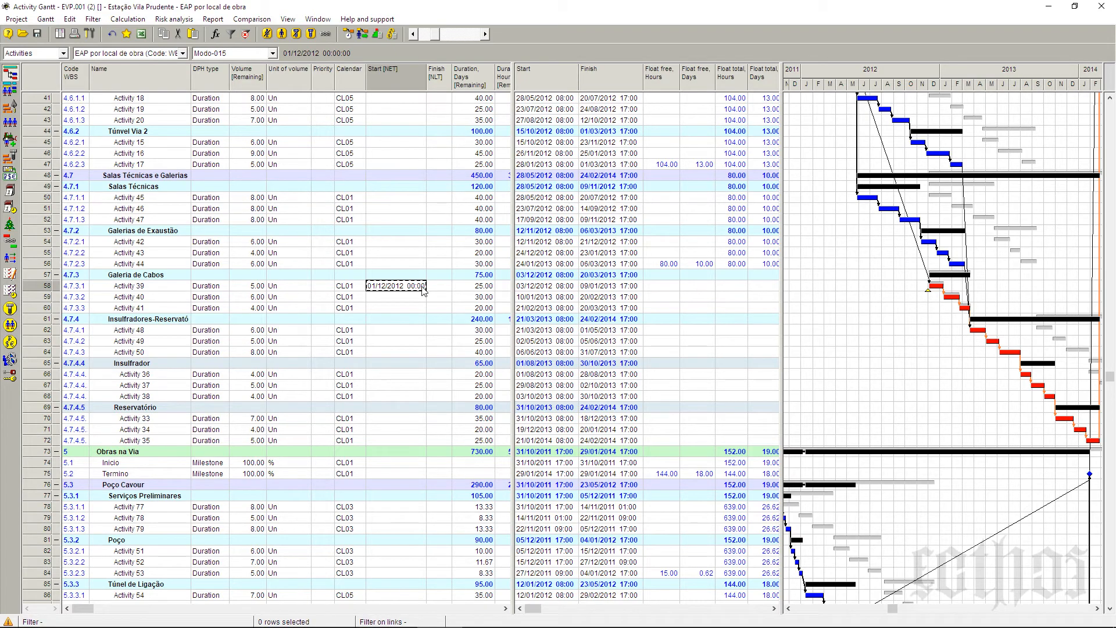
{"action": "scroll", "coordinate": [423, 288], "scroll_direction": "down", "scroll_amount": 8}
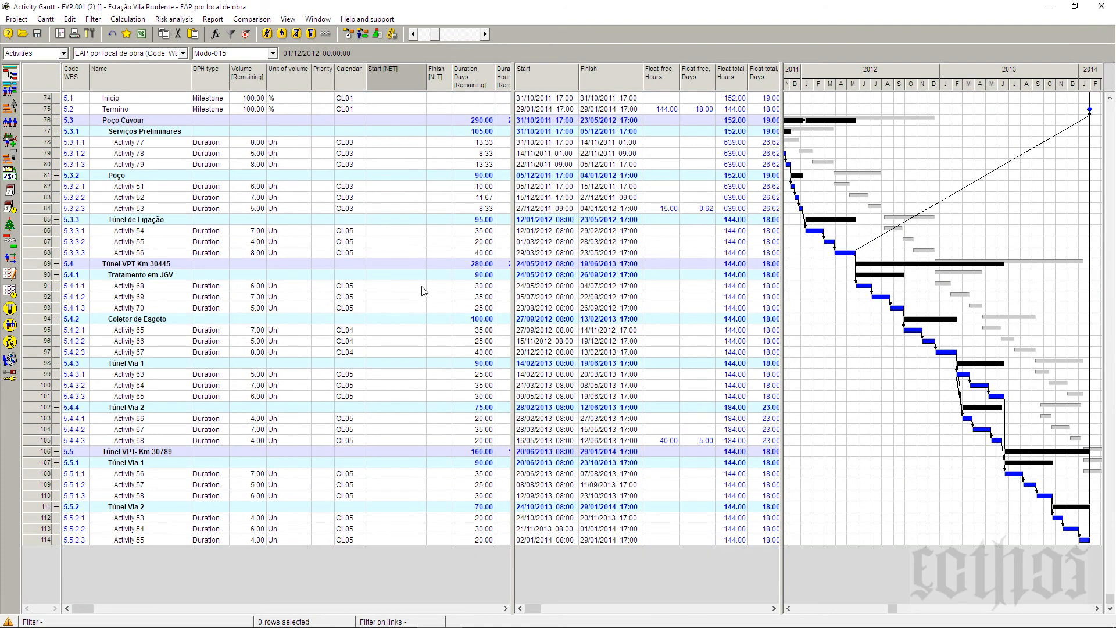
Step: Widen the activity table to show the full Duration, Hours [Remaining] column, and check Activity 6's hours and DPH type
{"action": "scroll", "coordinate": [423, 290], "scroll_direction": "up", "scroll_amount": 20}
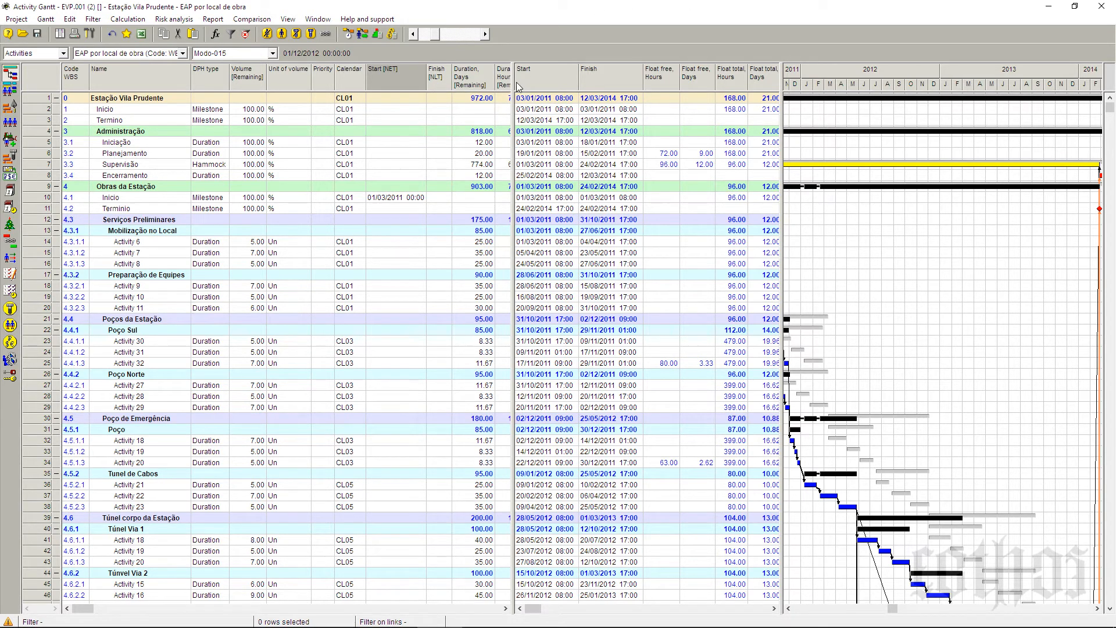
{"action": "left_click_drag", "start_coordinate": [515, 86], "coordinate": [640, 86]}
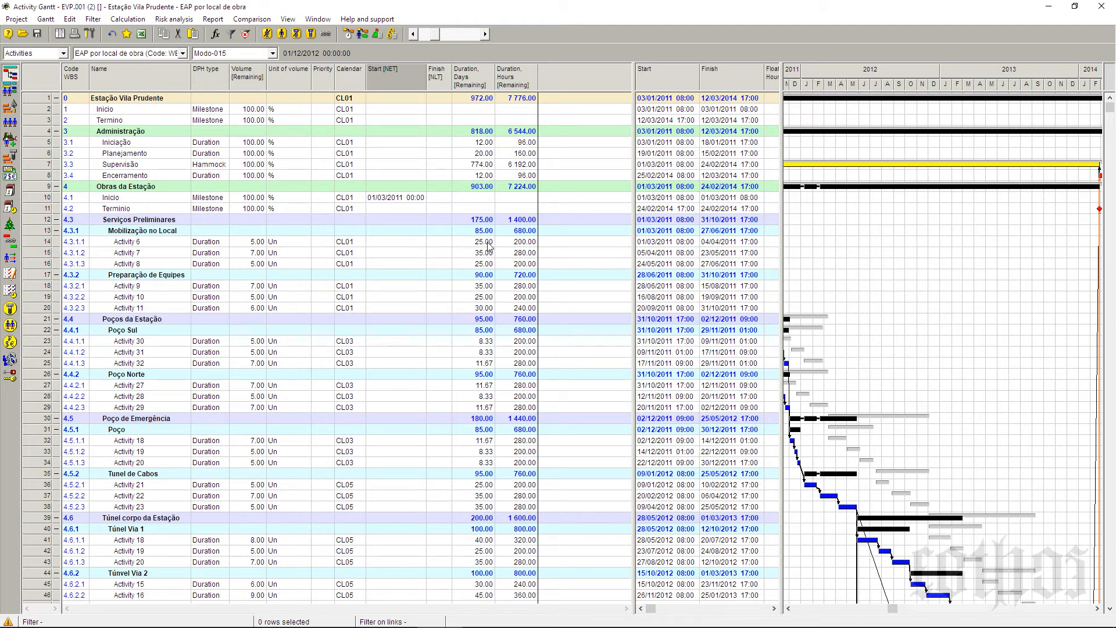
{"action": "left_click", "coordinate": [505, 243]}
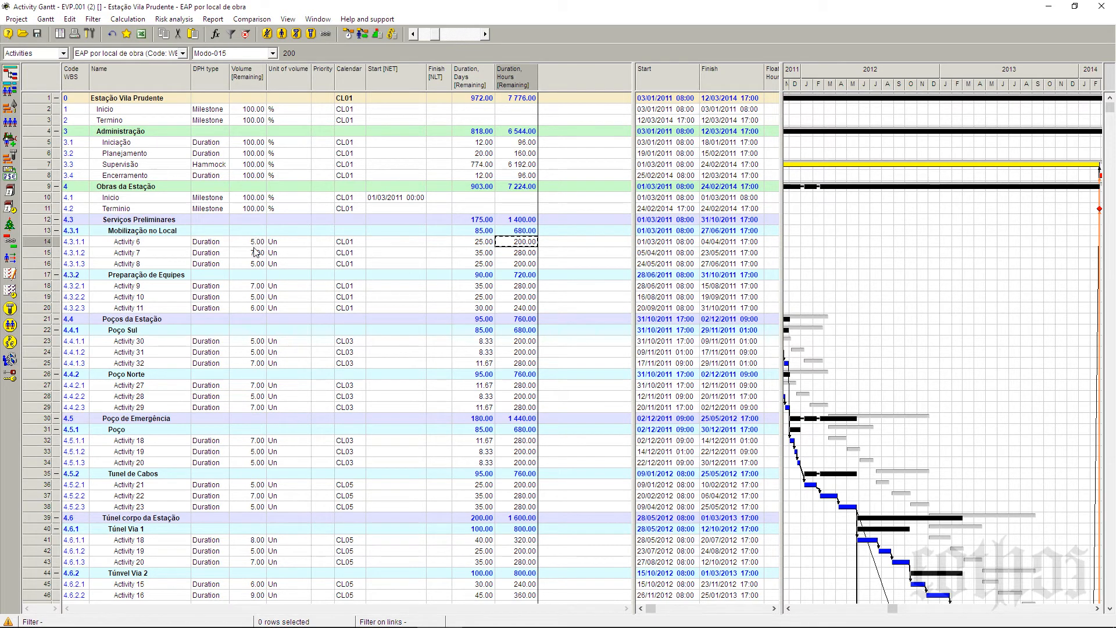
{"action": "left_click", "coordinate": [221, 246]}
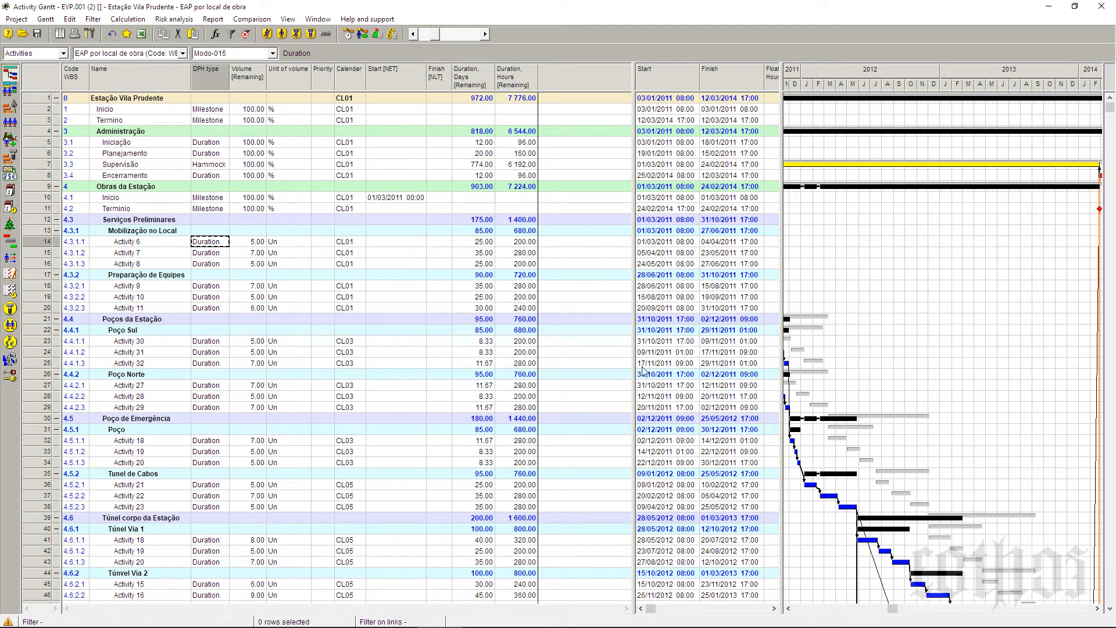
{"action": "left_click_drag", "start_coordinate": [637, 377], "coordinate": [546, 449]}
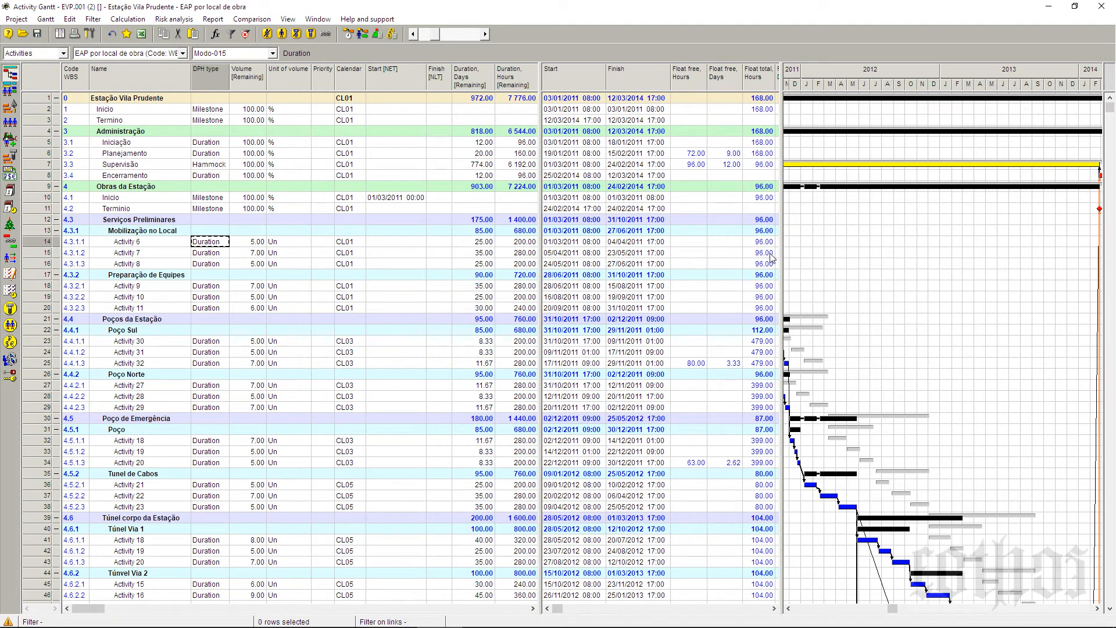
{"action": "left_click_drag", "start_coordinate": [788, 252], "coordinate": [784, 256]}
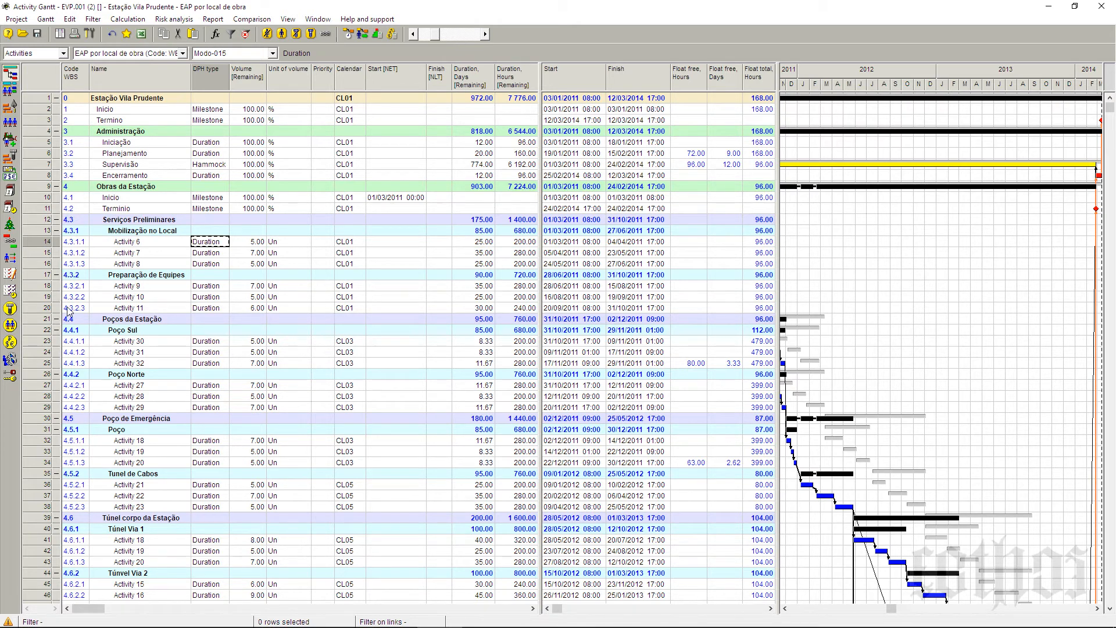
Step: Select Activities 9 and 10 and review the available options for linking them
{"action": "left_click_drag", "start_coordinate": [41, 285], "coordinate": [41, 299]}
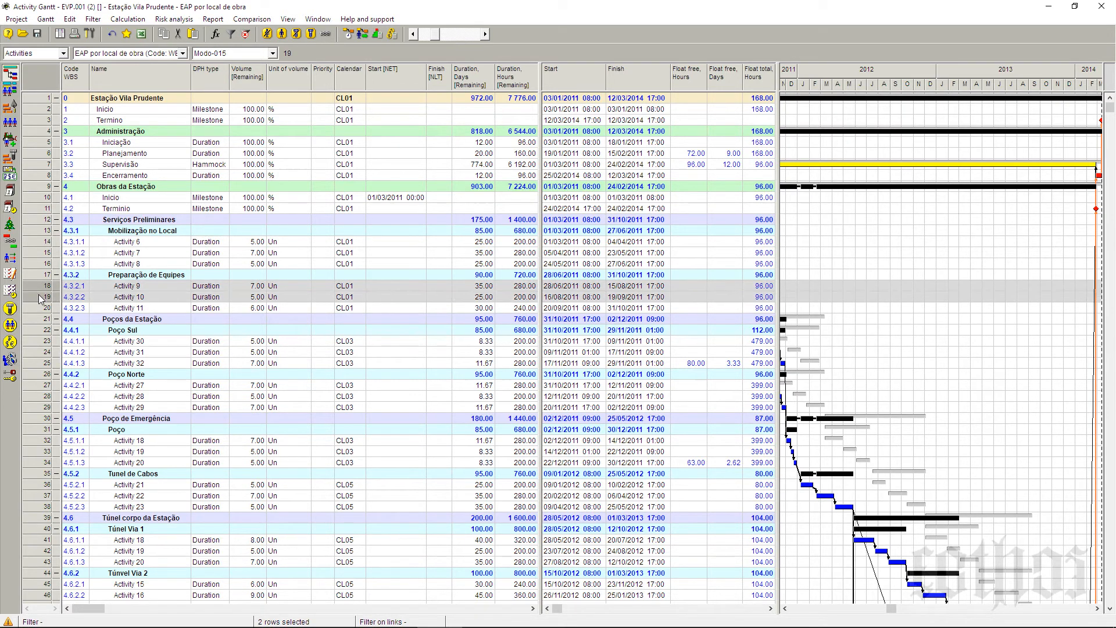
{"action": "right_click", "coordinate": [39, 298]}
{"action": "mouse_move", "coordinate": [70, 329]}
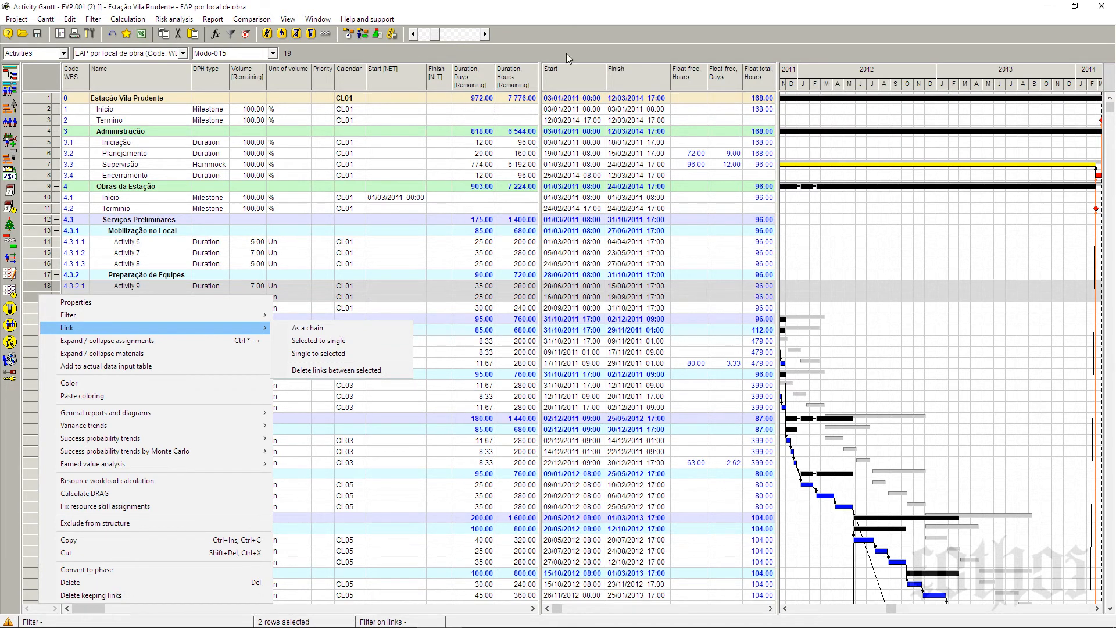
Step: Enlarge the Gantt time scale to days and open the properties of the Finish-Start link from Activity 32 to Activity 18
{"action": "left_click", "coordinate": [459, 33]}
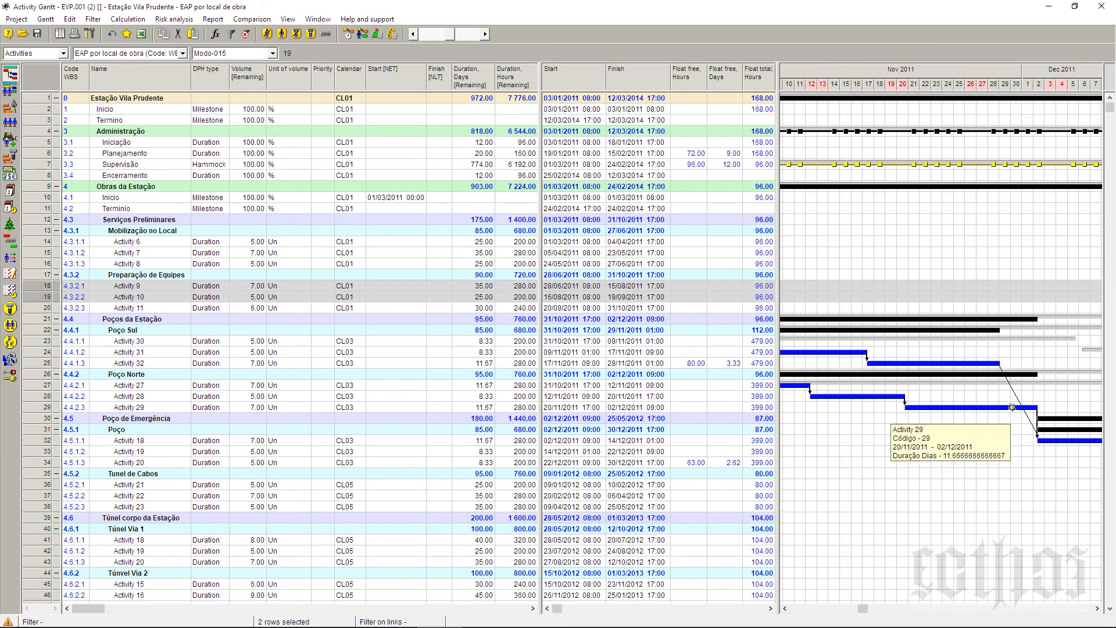
{"action": "left_click_drag", "start_coordinate": [960, 366], "coordinate": [1053, 442]}
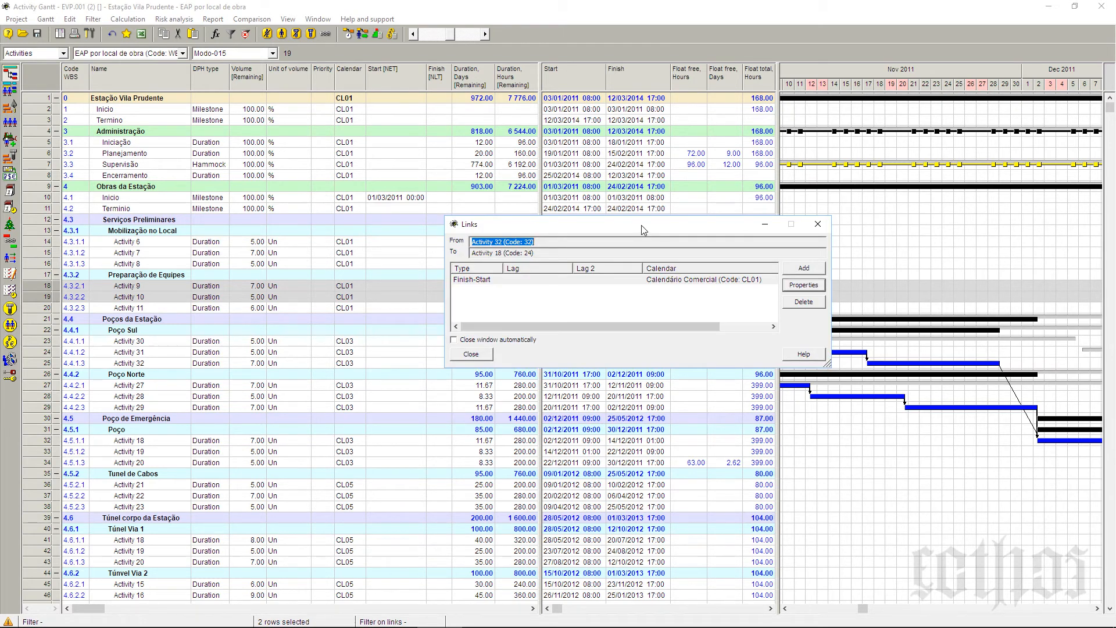
{"action": "left_click", "coordinate": [479, 281]}
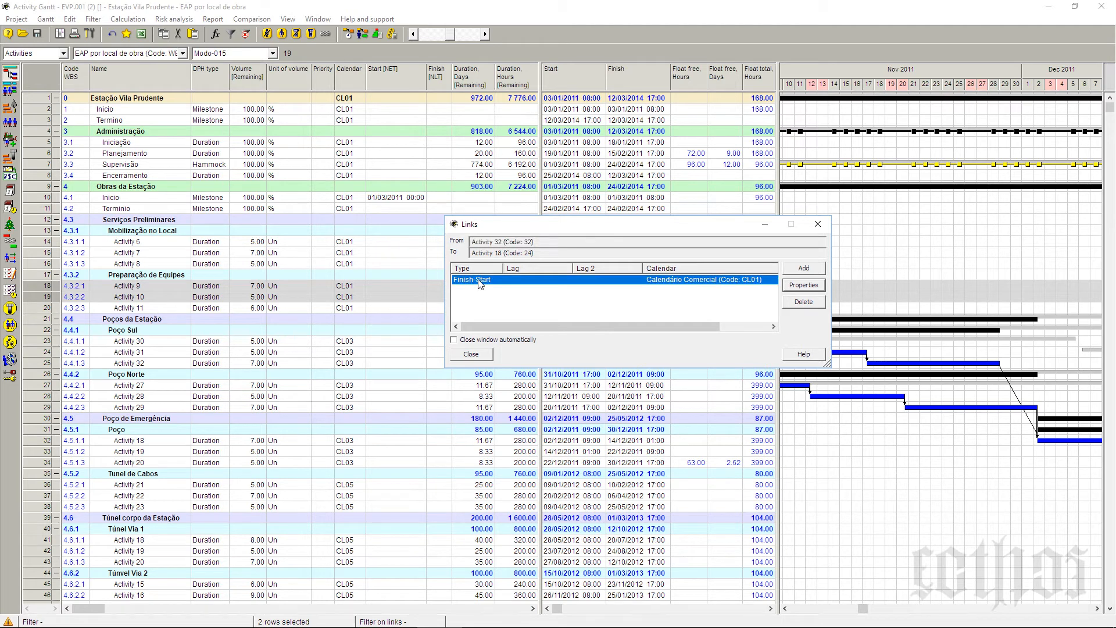
{"action": "left_click", "coordinate": [812, 291]}
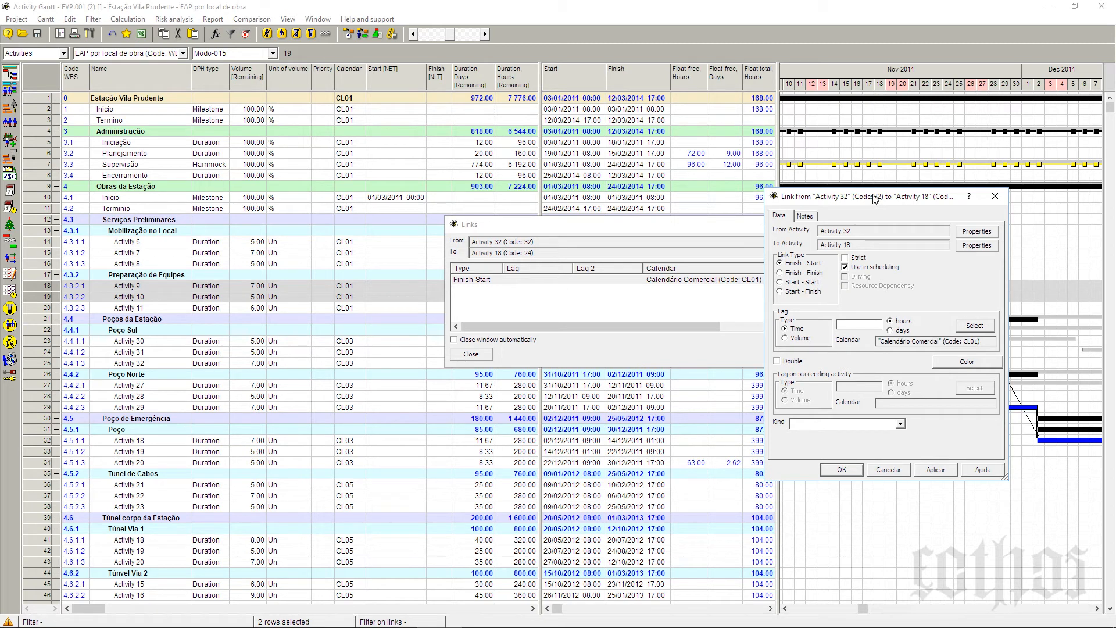
Step: Try the alternative link types, return to Finish - Start, and enter a lag of 20 measured by volume
{"action": "left_click", "coordinate": [798, 277]}
{"action": "left_click", "coordinate": [797, 283]}
{"action": "left_click", "coordinate": [781, 265]}
{"action": "left_click", "coordinate": [794, 341]}
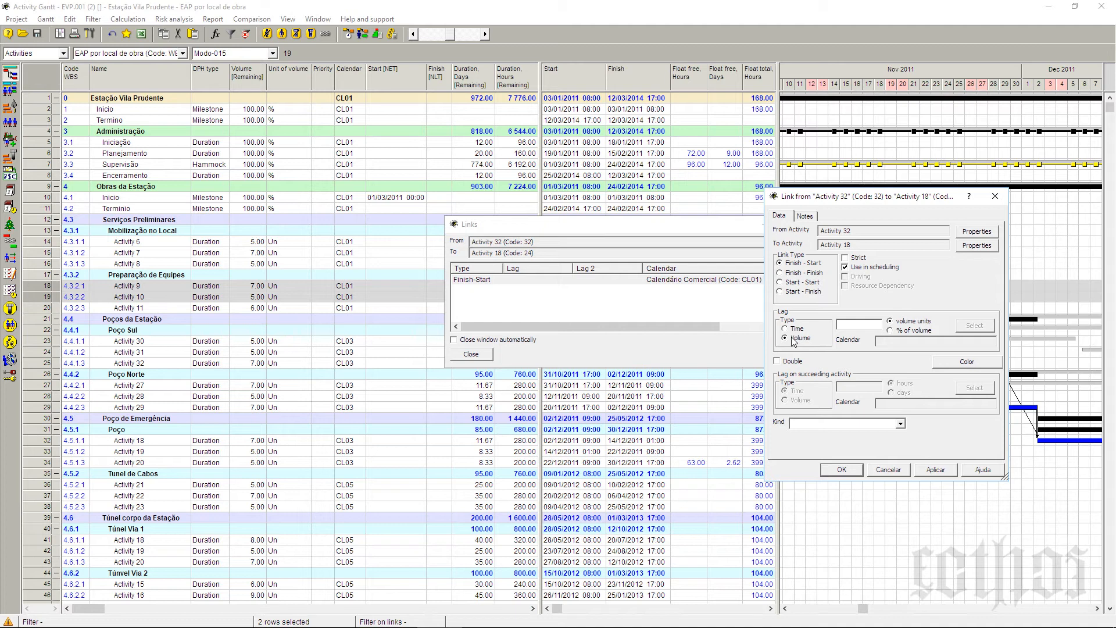
{"action": "left_click", "coordinate": [851, 323]}
{"action": "type", "text": "20"}
Step: Try time-based lags of -20 and -5 days on the link, discard the changes, and close the Links window
{"action": "left_click", "coordinate": [785, 329]}
{"action": "left_click_drag", "start_coordinate": [851, 324], "coordinate": [813, 329]}
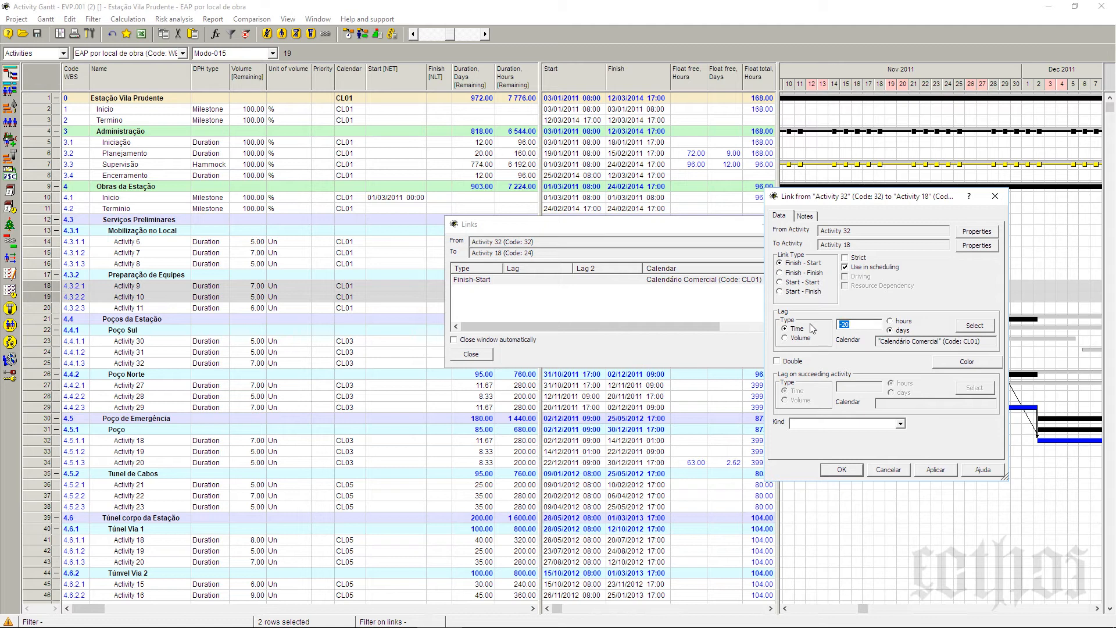
{"action": "type", "text": "-5"}
{"action": "left_click", "coordinate": [888, 470]}
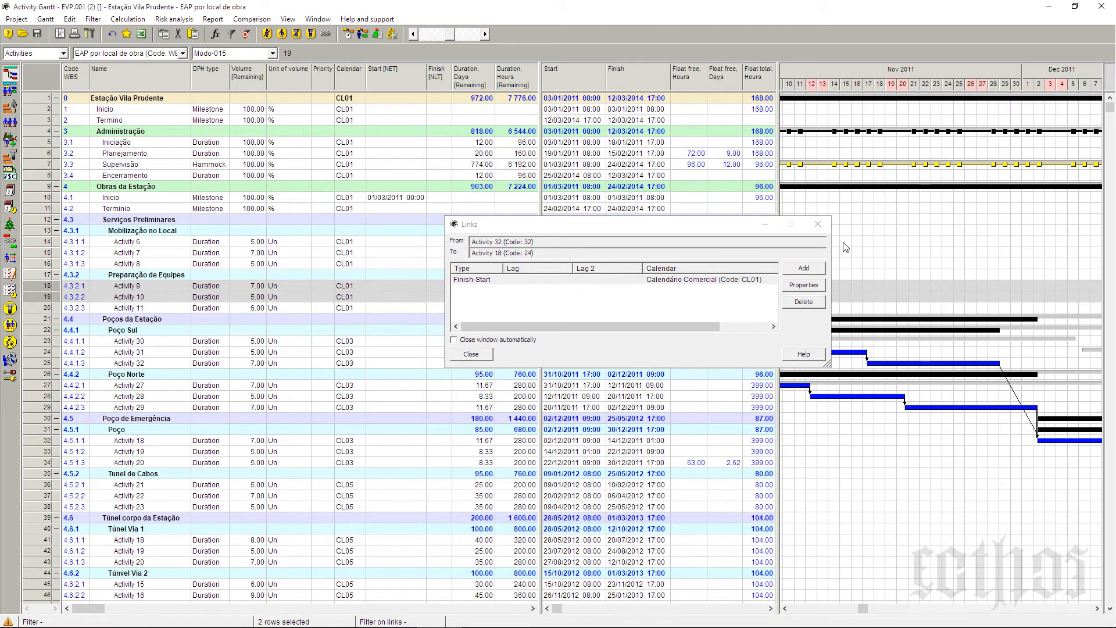
{"action": "left_click", "coordinate": [822, 225]}
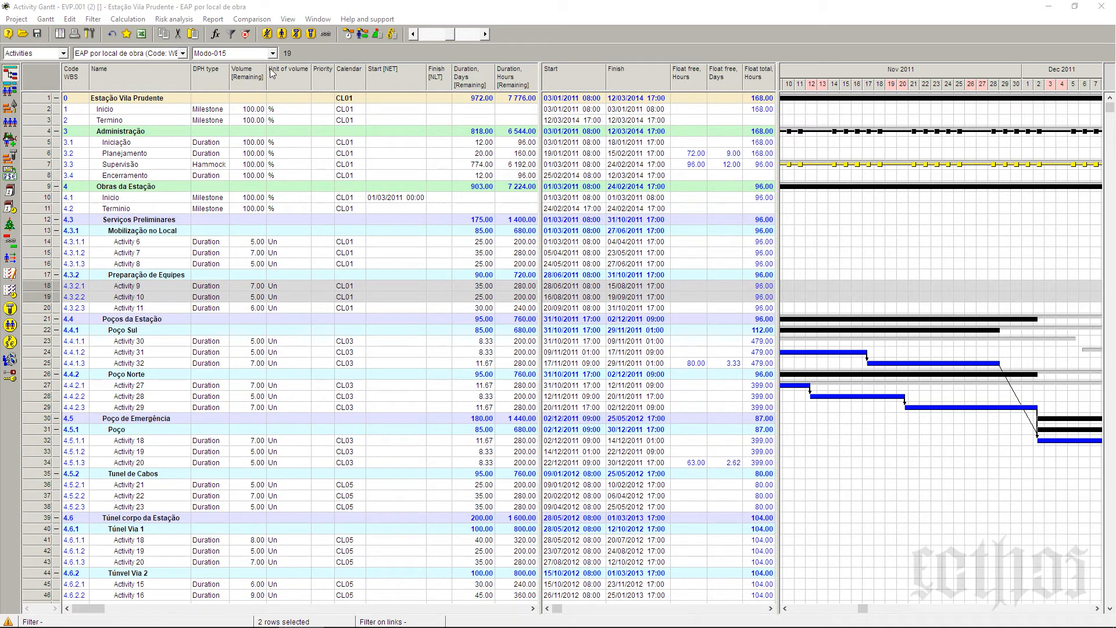
Step: Hide all table columns after DPH type and add the Preceding activities column
{"action": "right_click", "coordinate": [208, 78]}
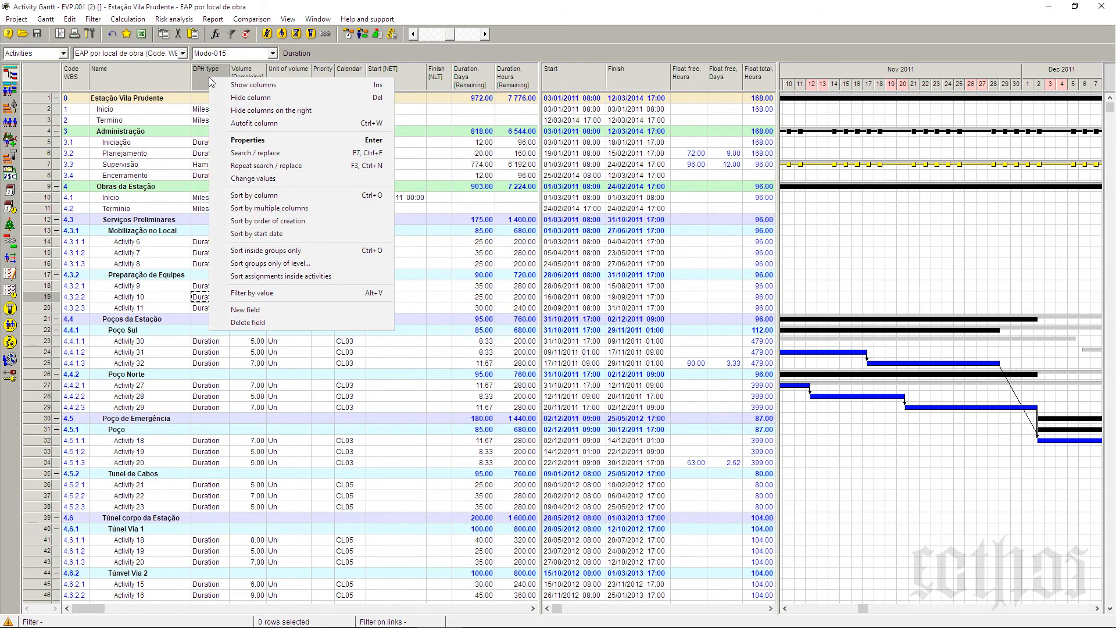
{"action": "left_click", "coordinate": [240, 113]}
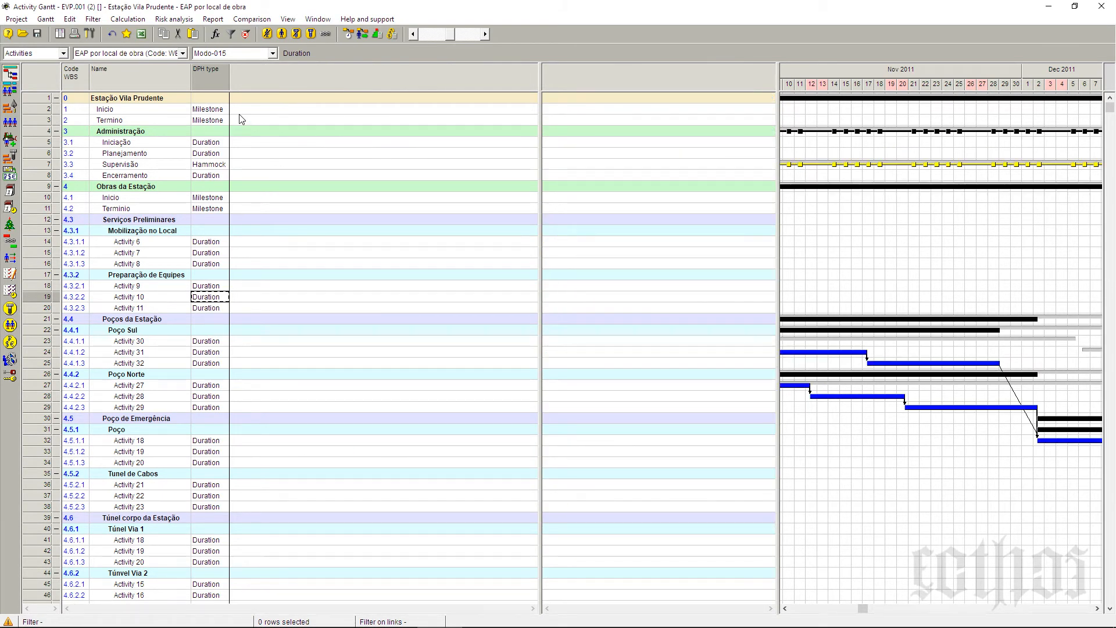
{"action": "right_click", "coordinate": [239, 80]}
{"action": "left_click", "coordinate": [257, 92]}
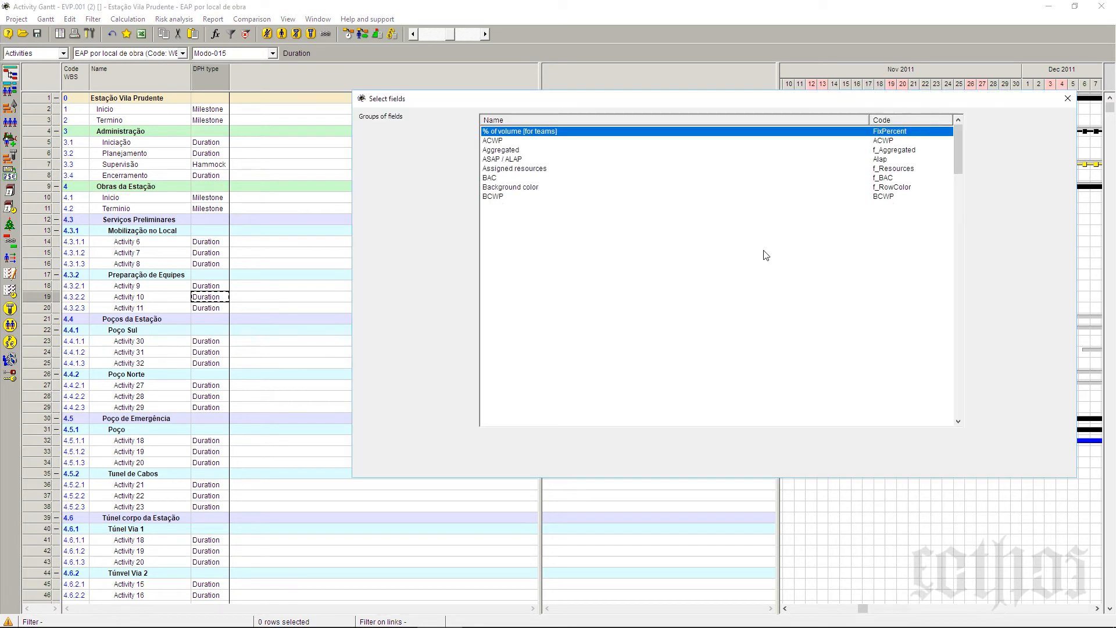
{"action": "left_click", "coordinate": [596, 265]}
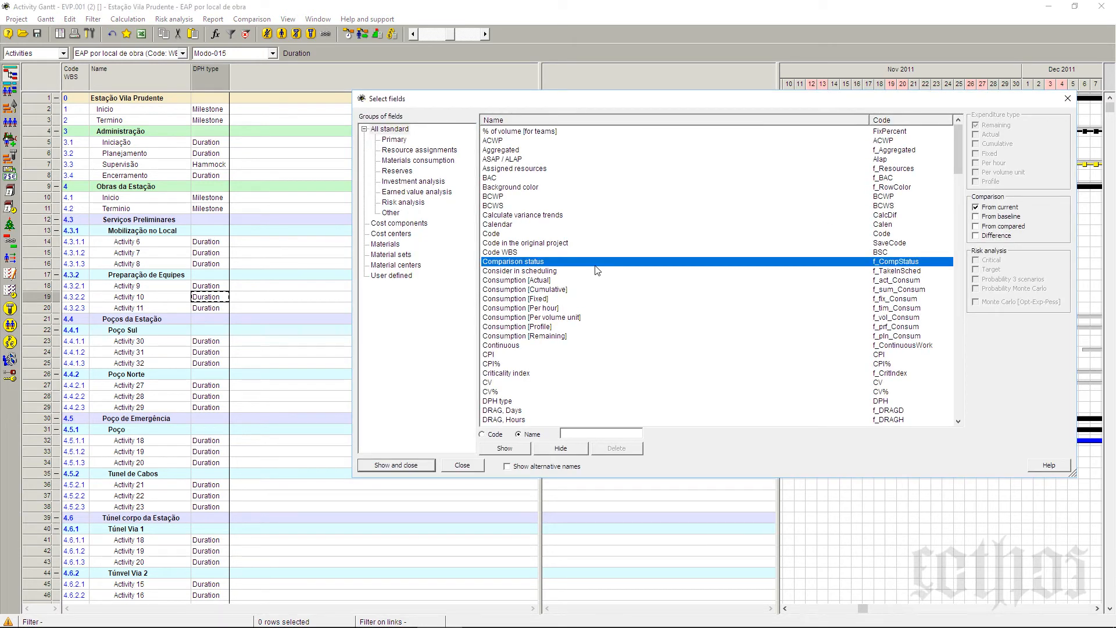
{"action": "key", "text": "p"}
{"action": "scroll", "coordinate": [594, 269], "scroll_direction": "down", "scroll_amount": 1}
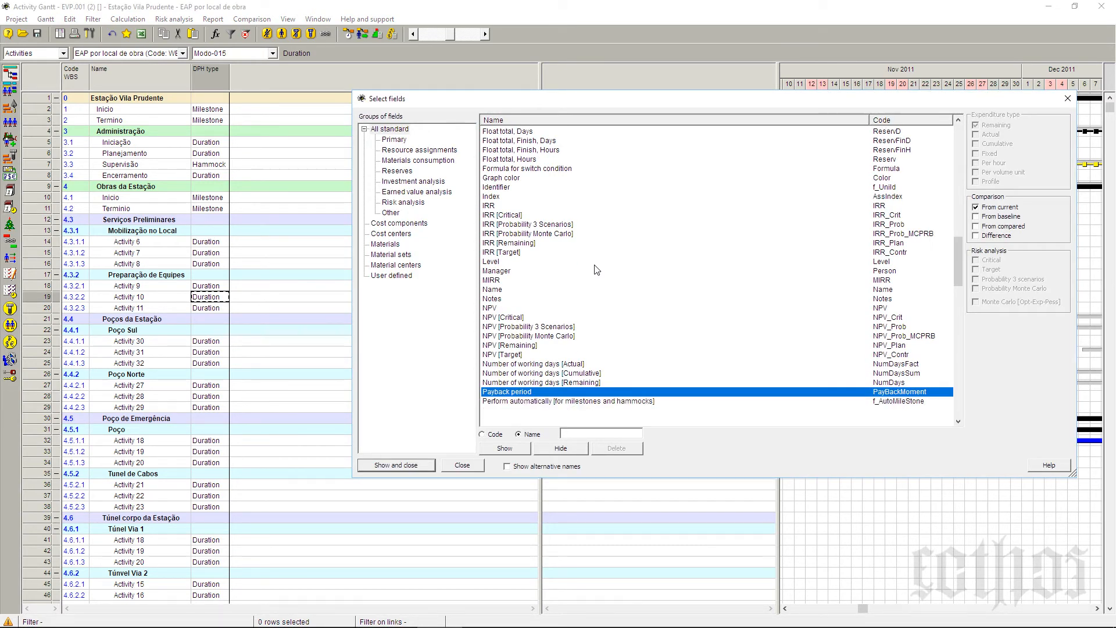
{"action": "scroll", "coordinate": [596, 269], "scroll_direction": "down", "scroll_amount": 4}
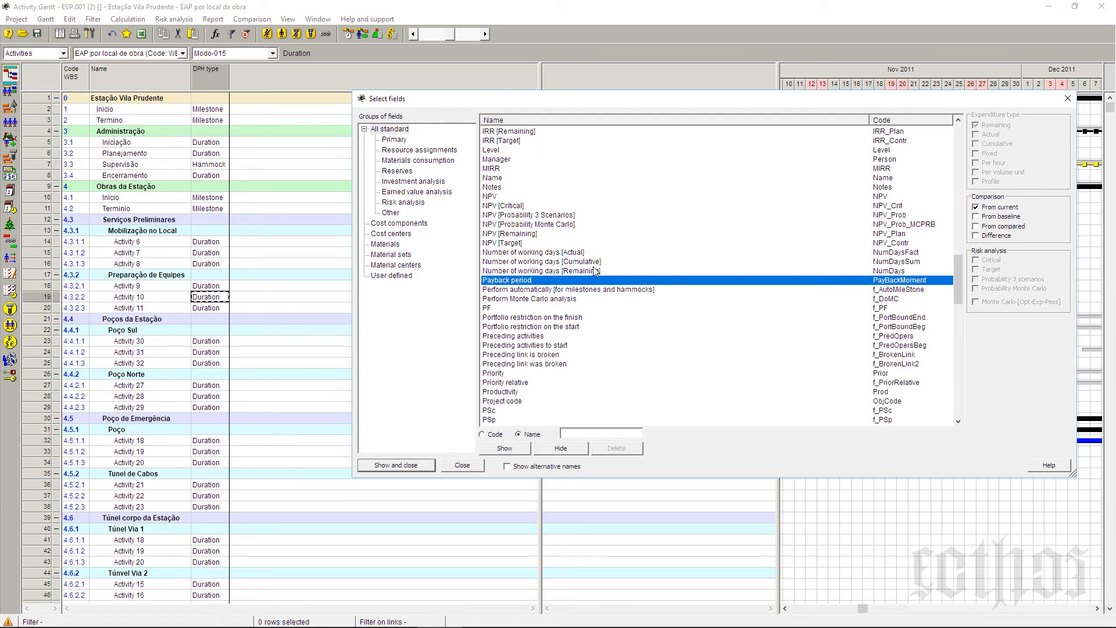
{"action": "left_click", "coordinate": [517, 337]}
{"action": "double_click", "coordinate": [517, 336]}
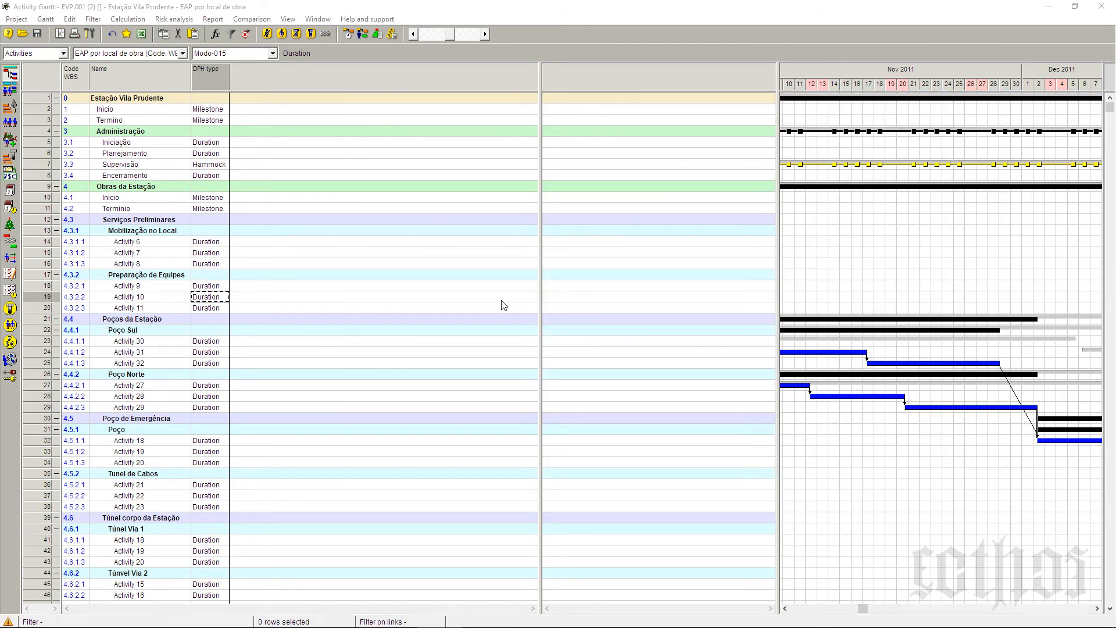
Step: Add the Succeeding activities column after Preceding activities
{"action": "right_click", "coordinate": [298, 81]}
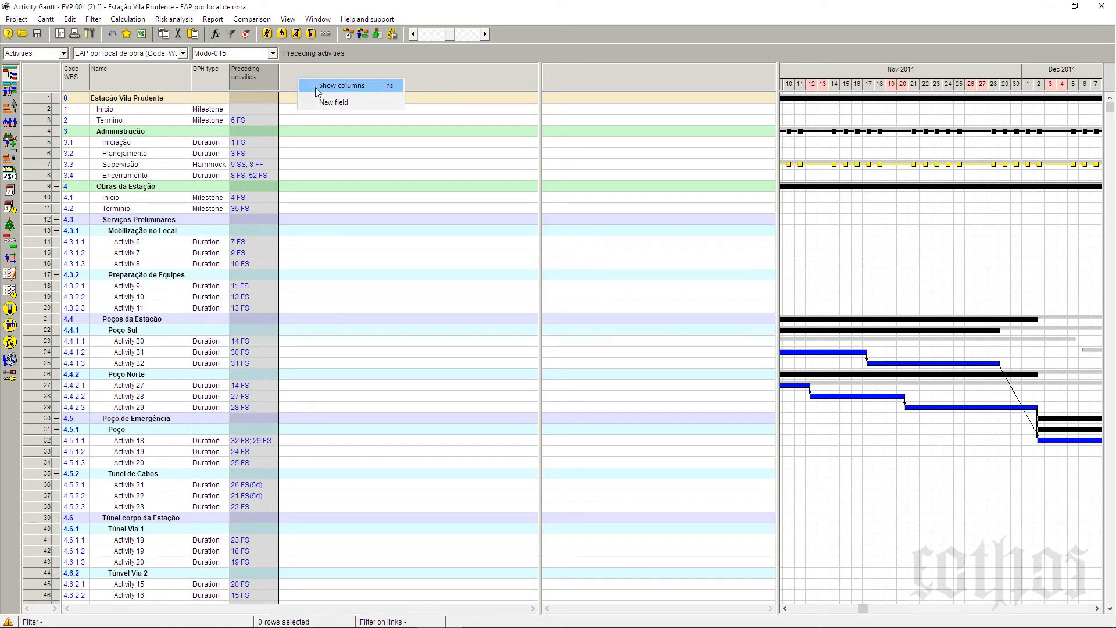
{"action": "left_click", "coordinate": [315, 87]}
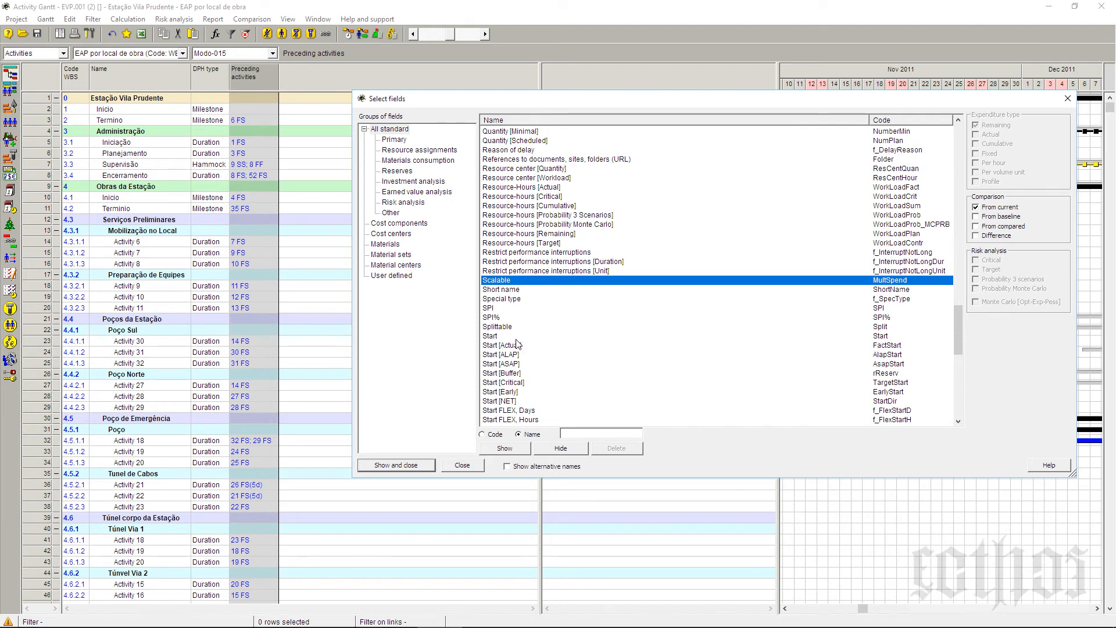
{"action": "scroll", "coordinate": [540, 292], "scroll_direction": "down", "scroll_amount": 5}
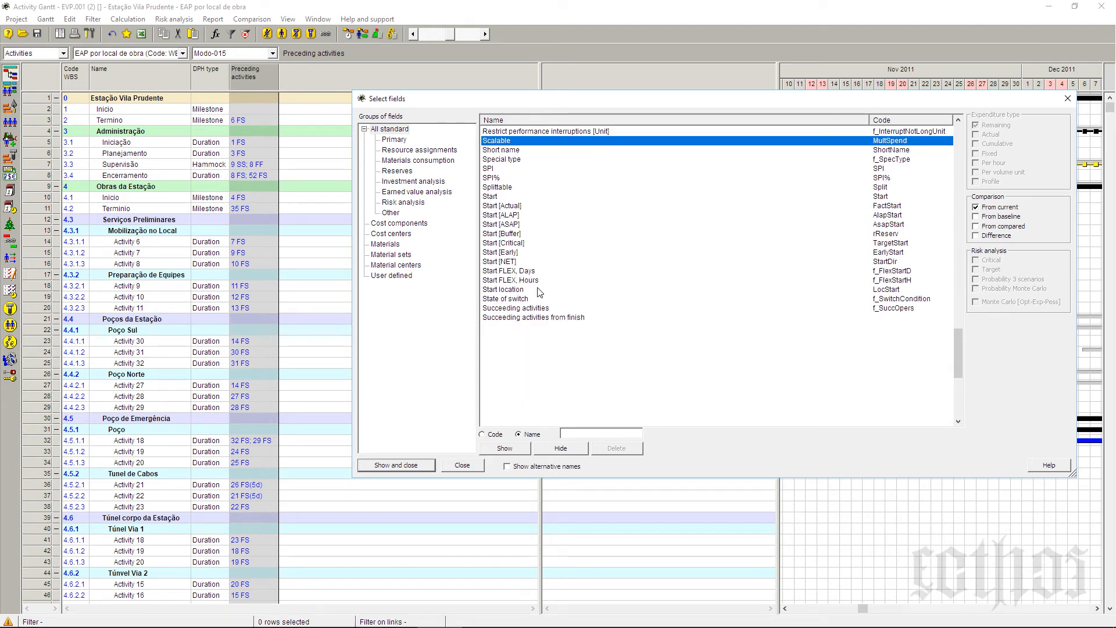
{"action": "left_click", "coordinate": [515, 319]}
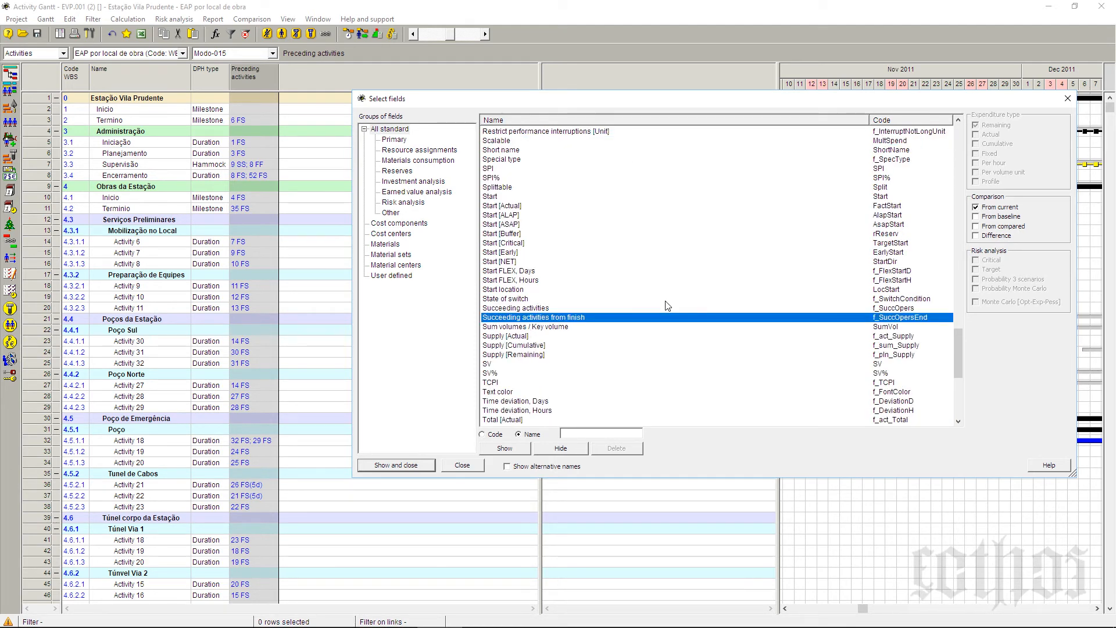
{"action": "left_click", "coordinate": [543, 309]}
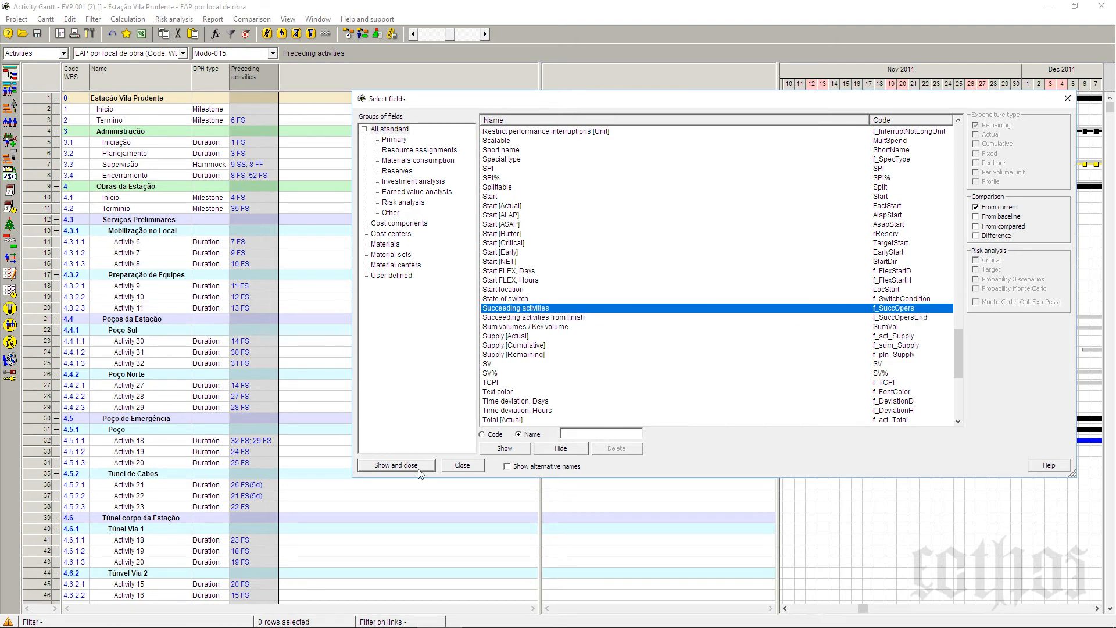
{"action": "left_click", "coordinate": [429, 434]}
{"action": "key", "text": "Return"}
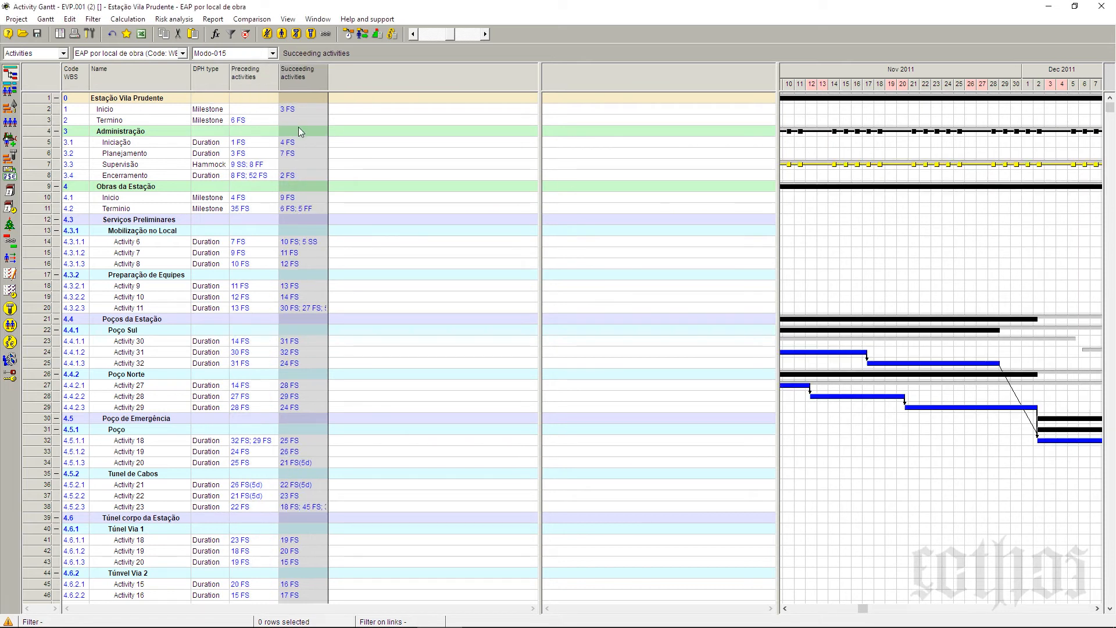
Step: Examine the preceding and succeeding activity entries of Iniciação in the table
{"action": "left_click", "coordinate": [254, 146]}
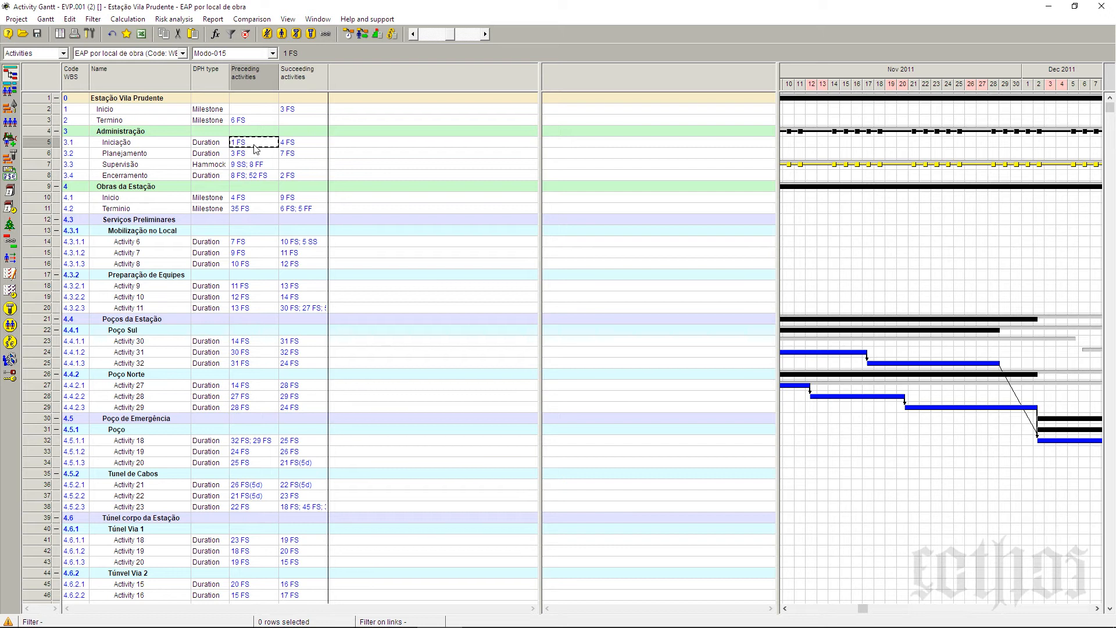
{"action": "left_click", "coordinate": [162, 141]}
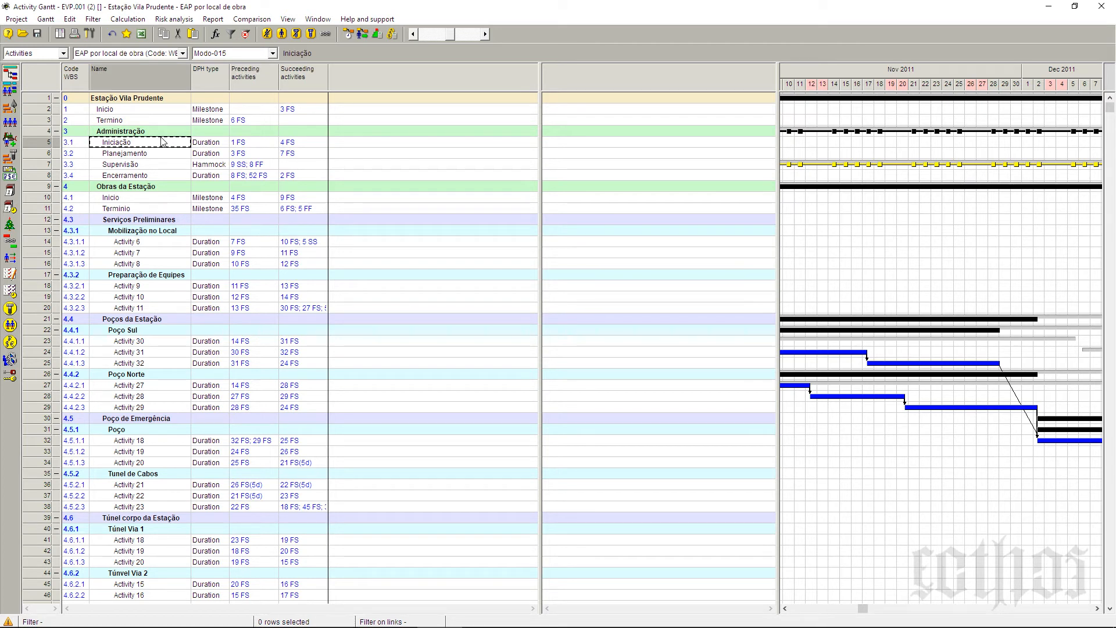
{"action": "left_click", "coordinate": [304, 142]}
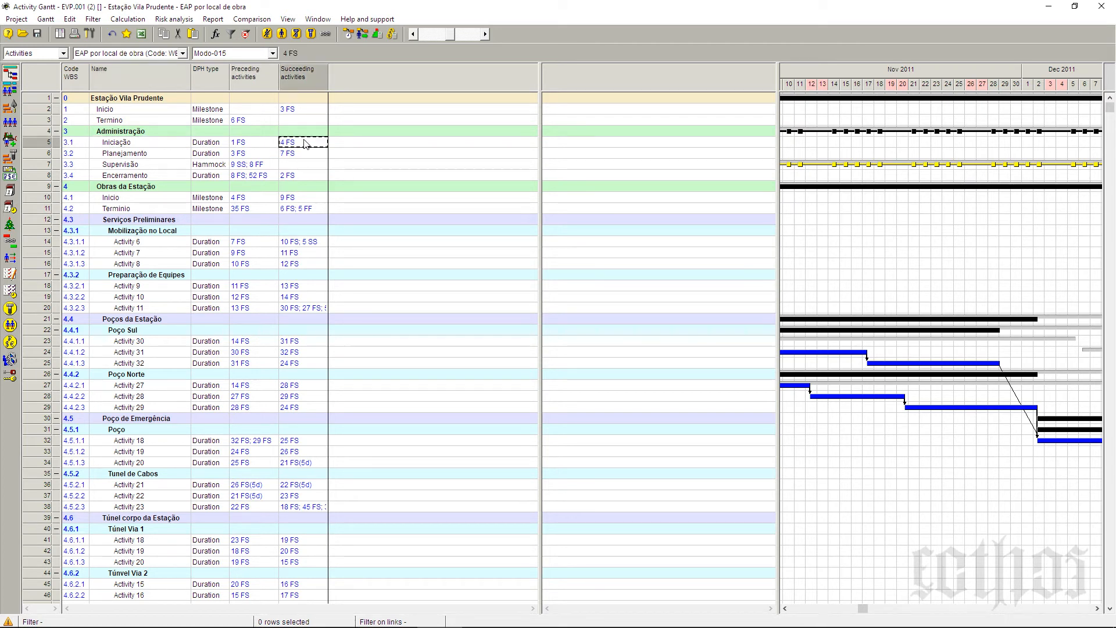
{"action": "double_click", "coordinate": [304, 141]}
{"action": "left_click", "coordinate": [135, 147]}
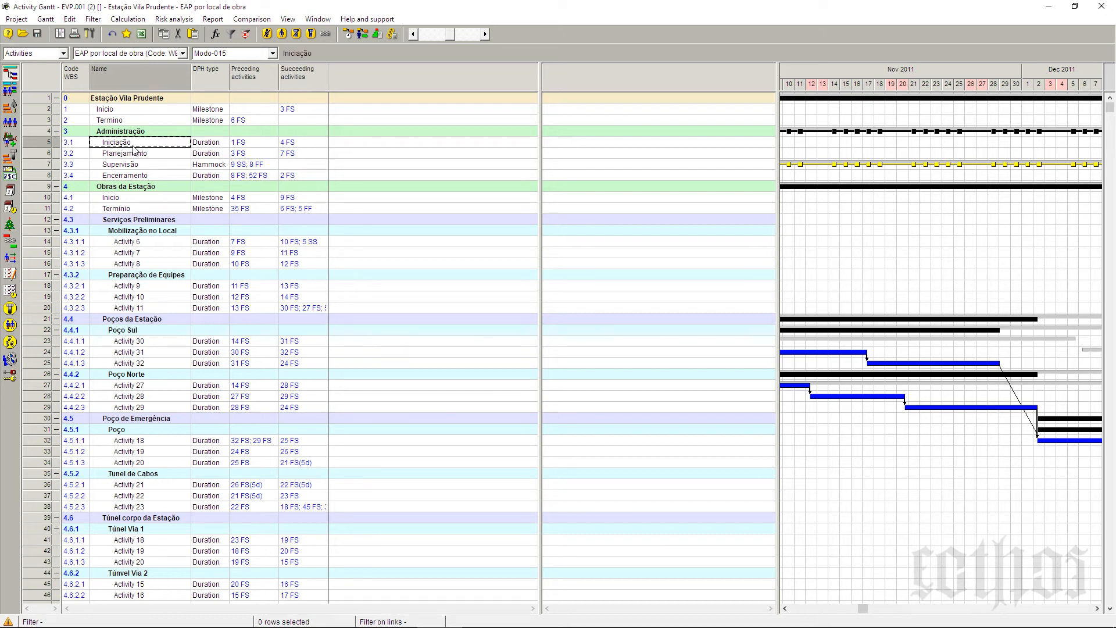
Step: Bring Iniciação into view in the Gantt at a monthly time scale and compare its link lines with its preceding activity entry
{"action": "right_click", "coordinate": [803, 155]}
{"action": "left_click", "coordinate": [812, 167]}
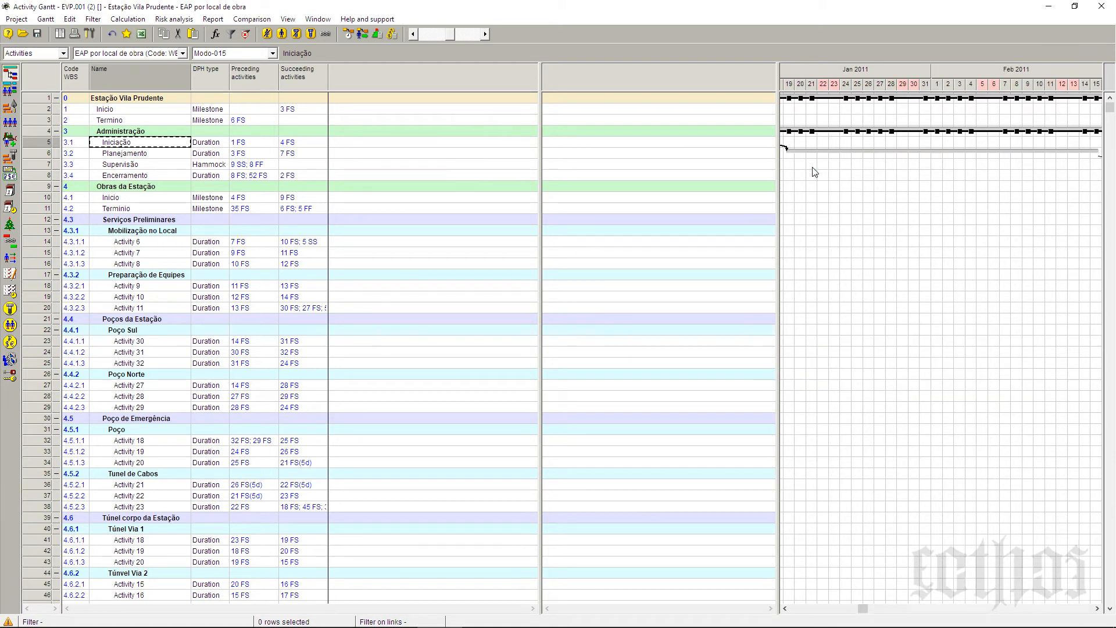
{"action": "left_click", "coordinate": [439, 33]}
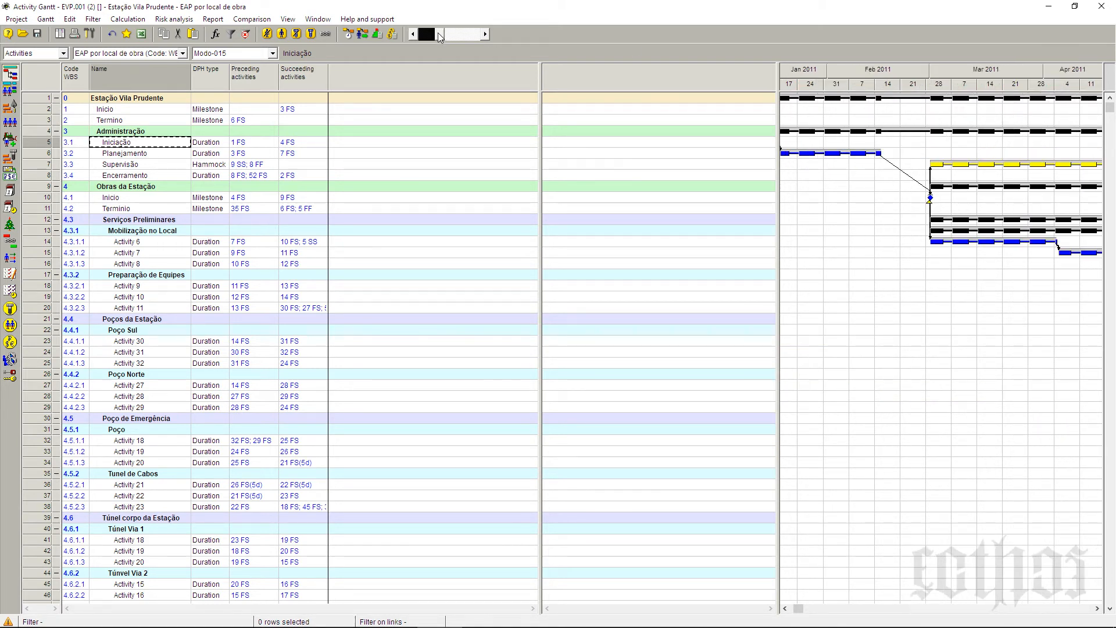
{"action": "left_click", "coordinate": [439, 33]}
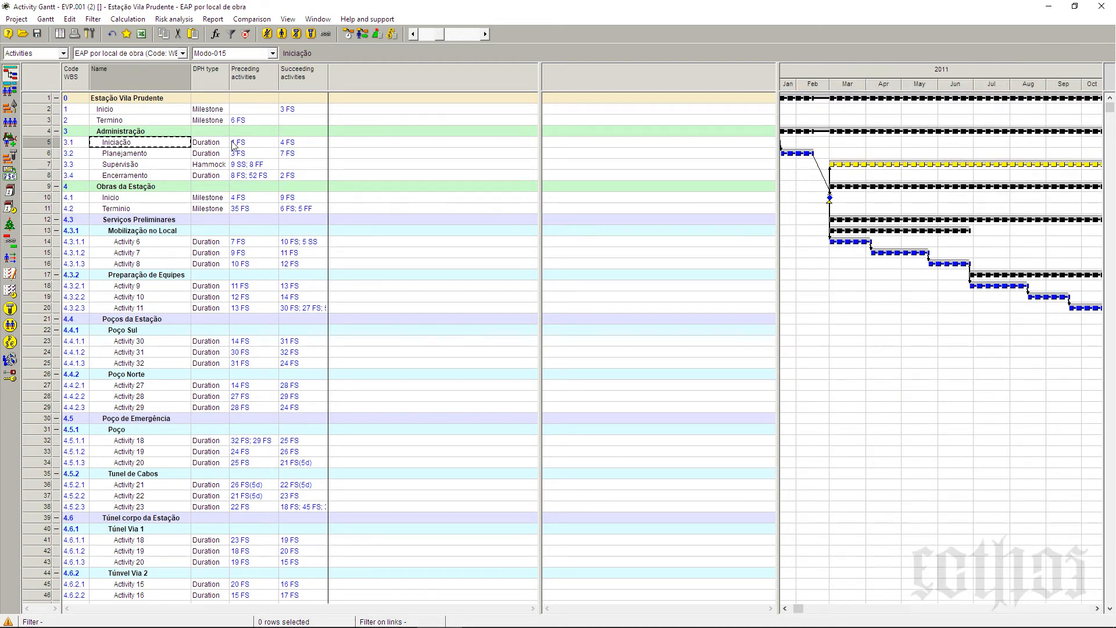
{"action": "right_click", "coordinate": [793, 144]}
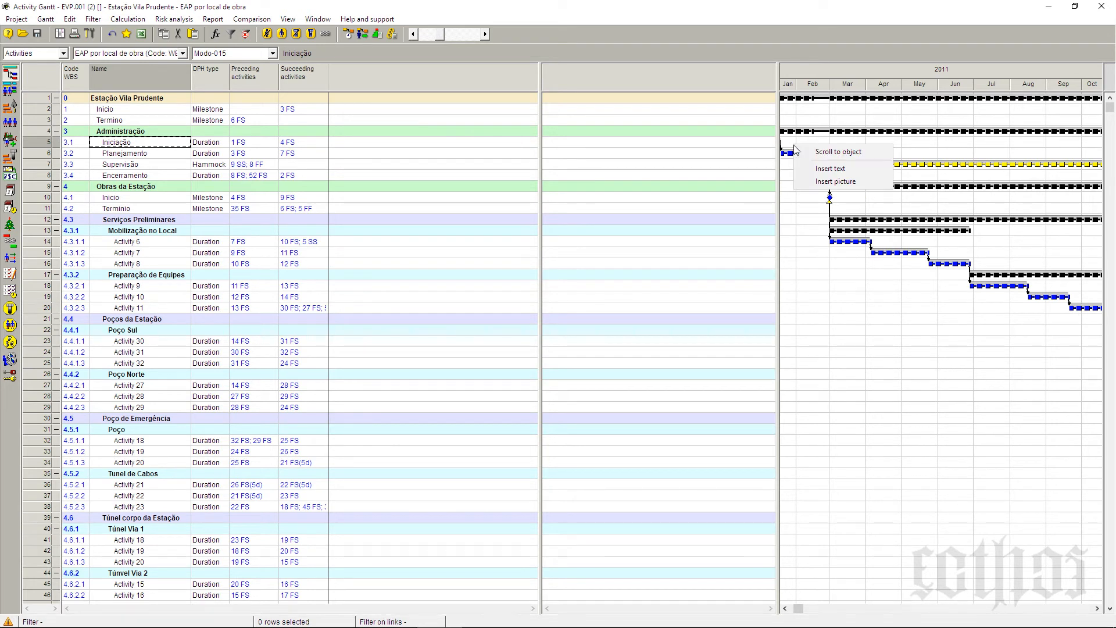
{"action": "left_click", "coordinate": [810, 152]}
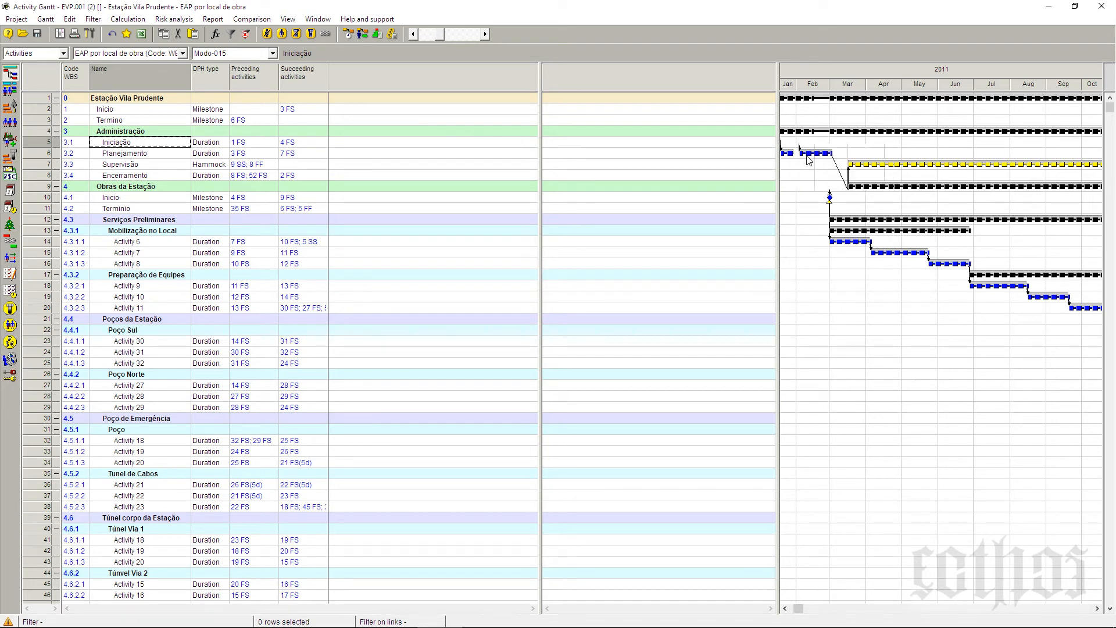
{"action": "left_click", "coordinate": [323, 147]}
{"action": "left_click", "coordinate": [263, 146]}
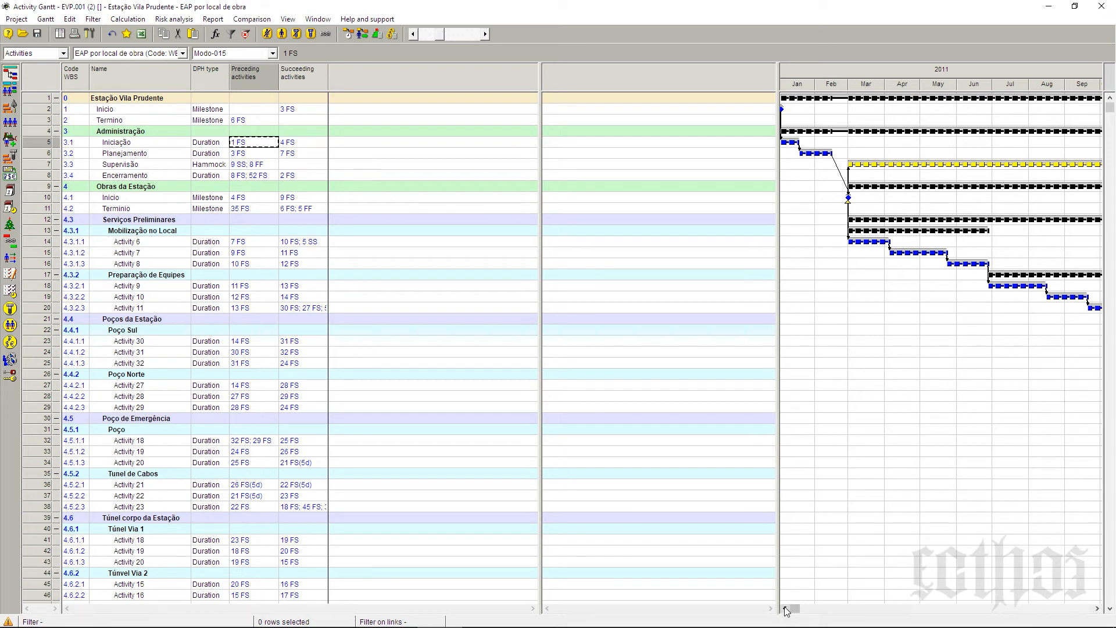
{"action": "mouse_move", "coordinate": [789, 109]}
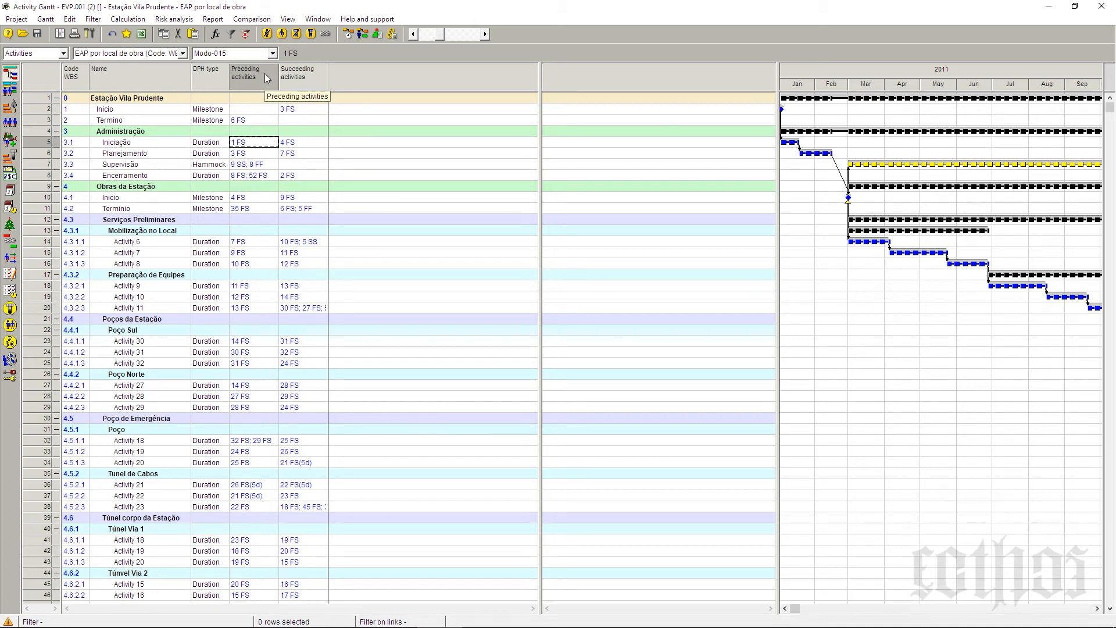
Step: Save the current table and Gantt layout in the project as a new layout named "mODO 17 - LIGACOES"
{"action": "left_click", "coordinate": [45, 19]}
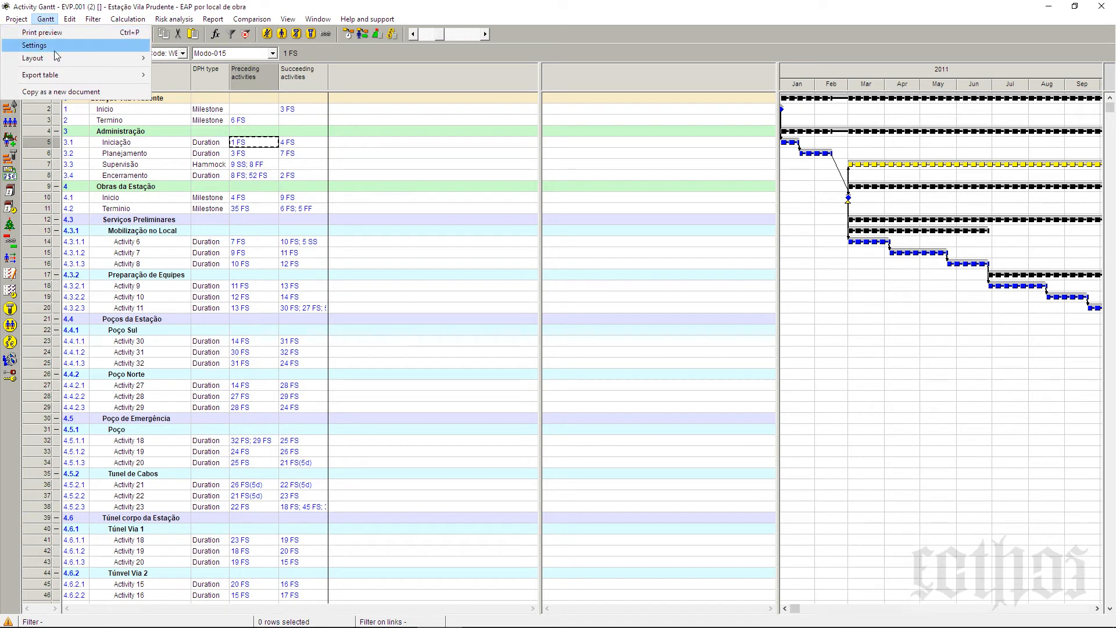
{"action": "mouse_move", "coordinate": [57, 61]}
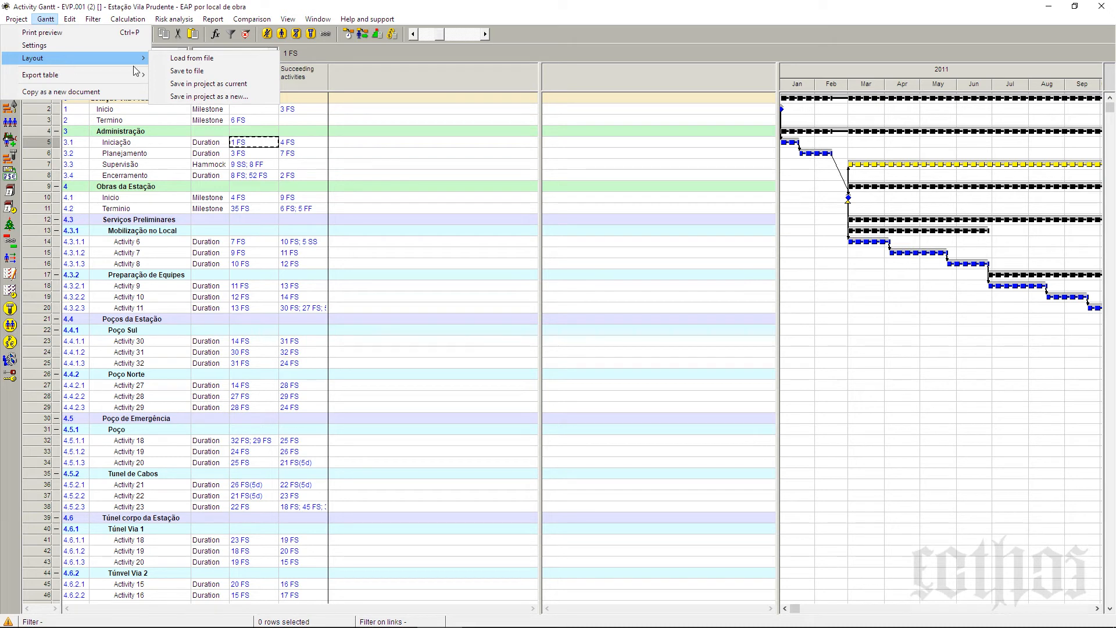
{"action": "left_click", "coordinate": [225, 96]}
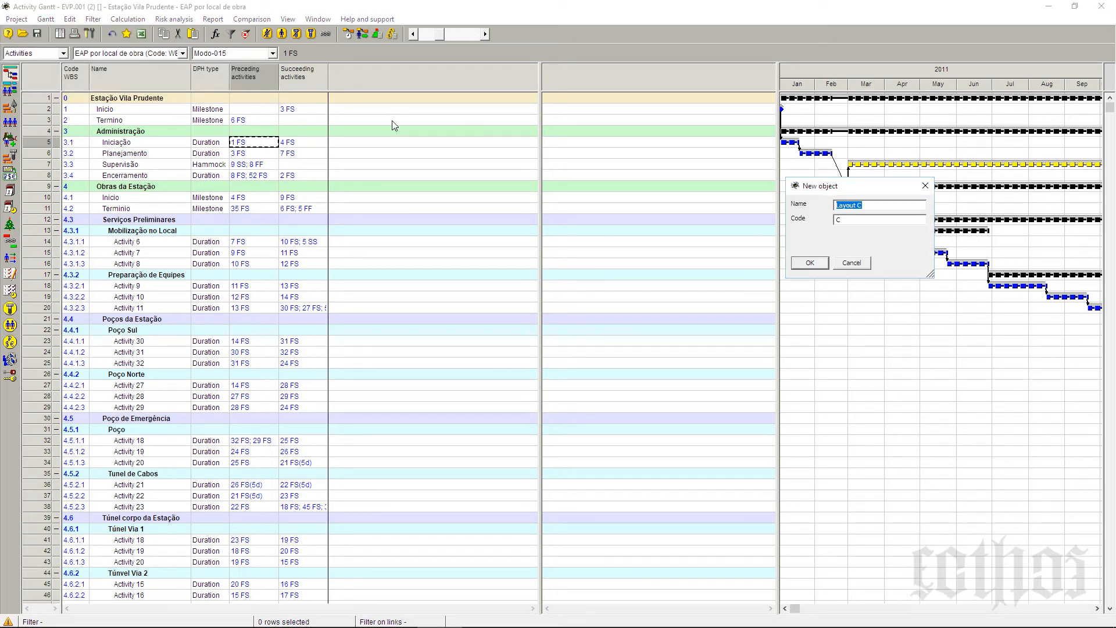
{"action": "type", "text": "mODO 17 - LIGACOES"}
{"action": "left_click_drag", "start_coordinate": [848, 191], "coordinate": [440, 196]}
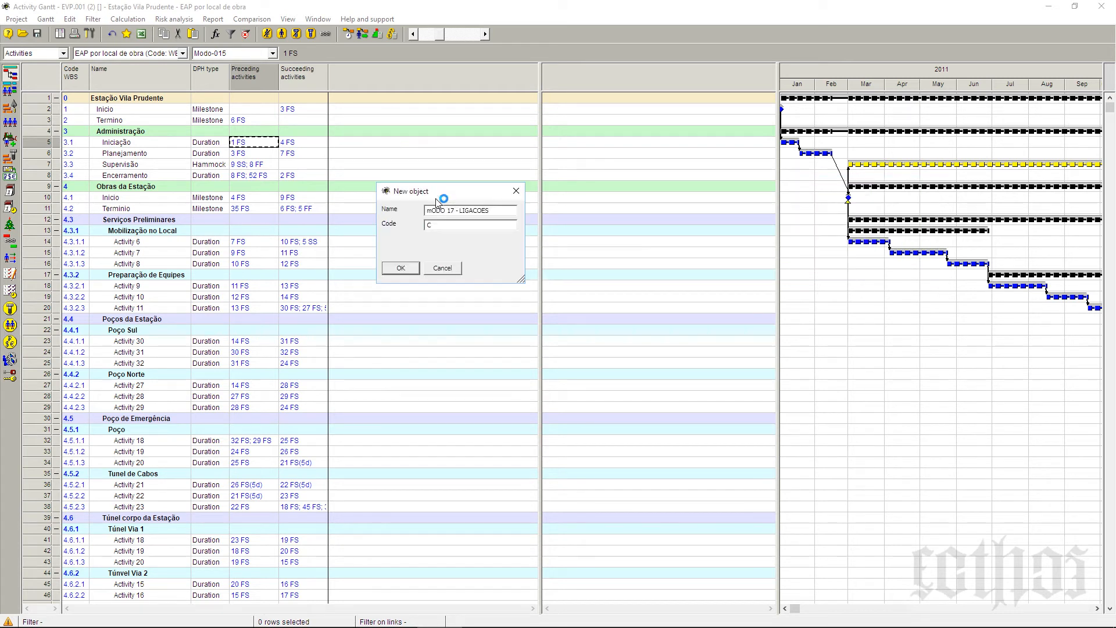
{"action": "left_click", "coordinate": [401, 268]}
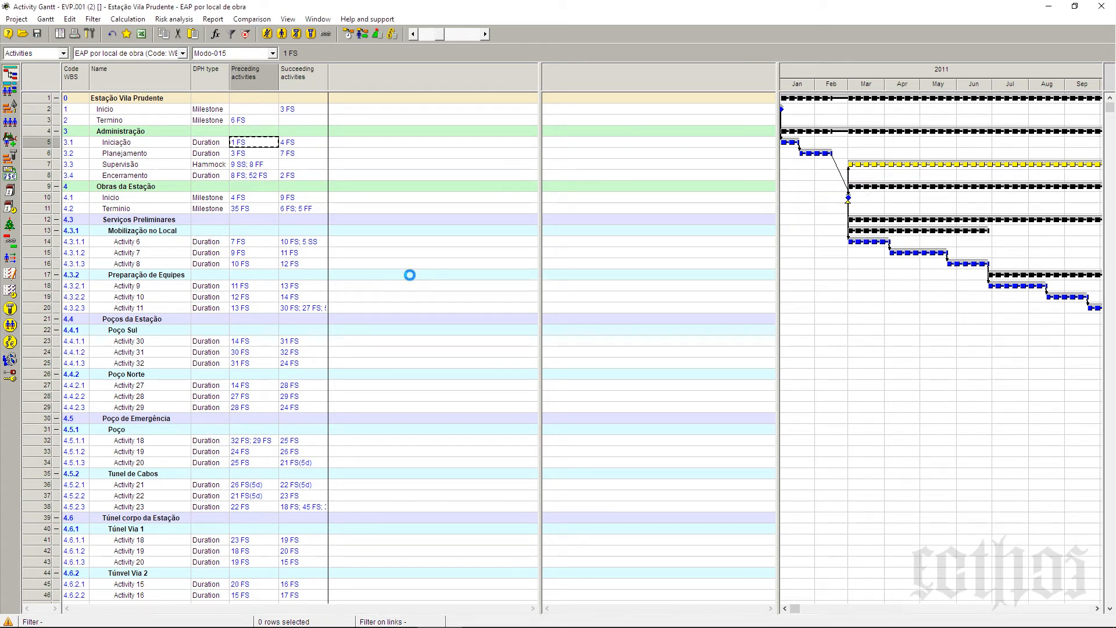
Step: Compare the saved layouts by switching to Modo-015 and returning to mODO 17 - LIGACOES
{"action": "left_click", "coordinate": [228, 53]}
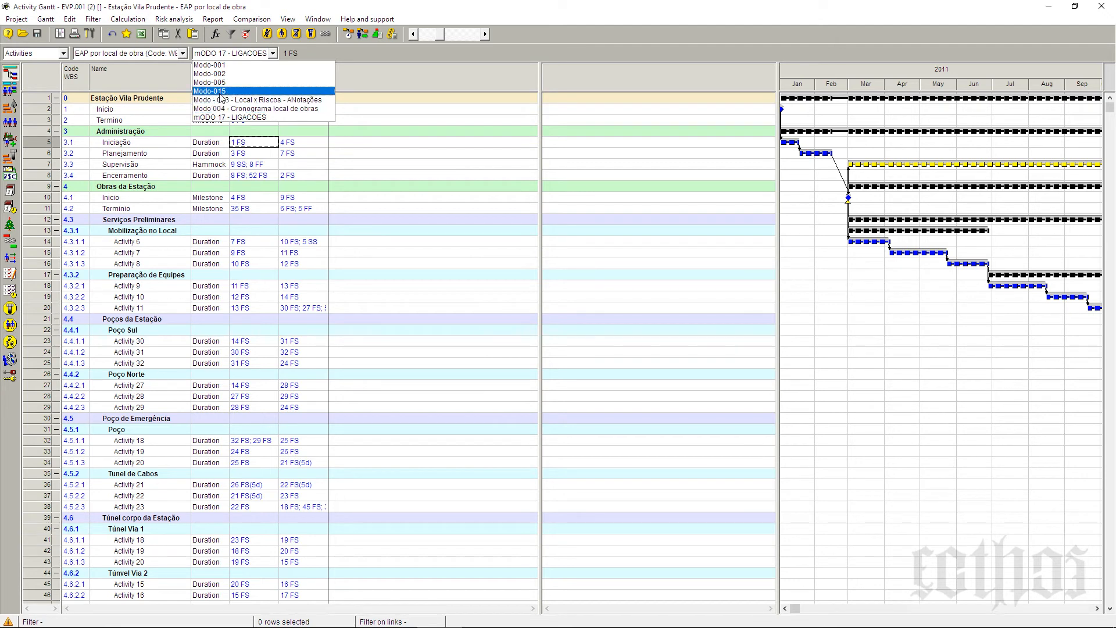
{"action": "left_click", "coordinate": [220, 91]}
{"action": "left_click", "coordinate": [237, 54]}
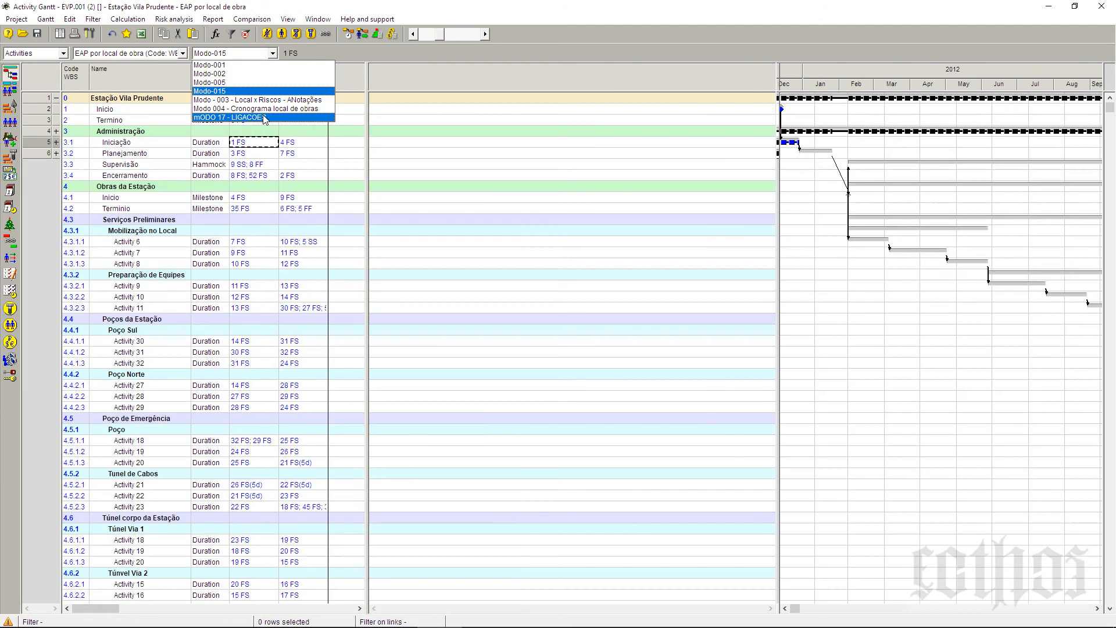
{"action": "left_click", "coordinate": [265, 118]}
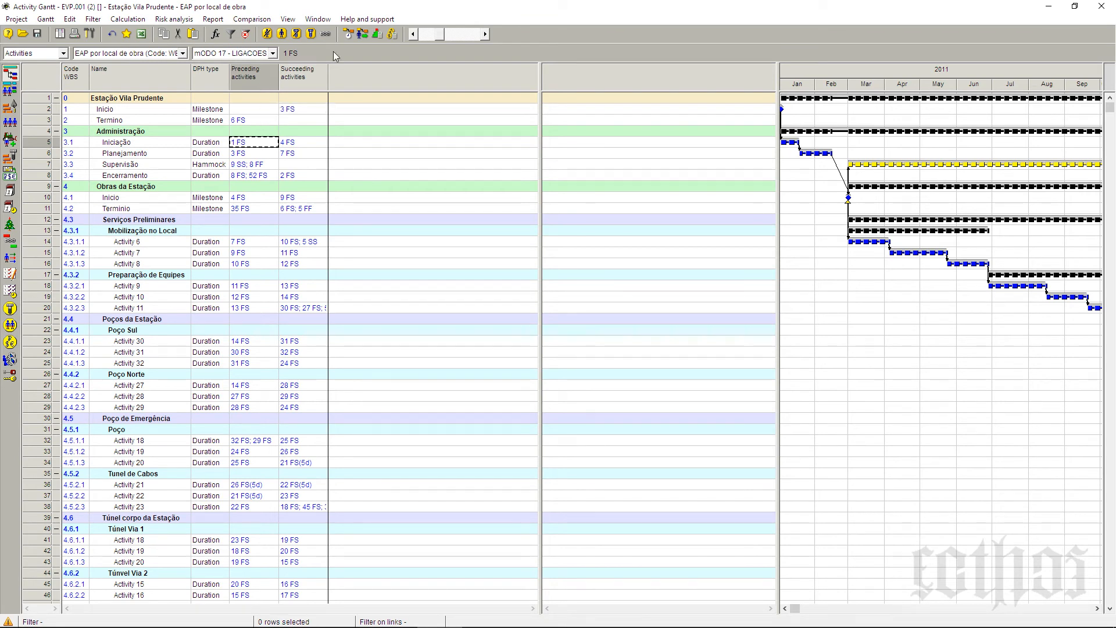
Step: Recalculate the project schedule in the forward direction with the Detailed schedule option turned off
{"action": "left_click", "coordinate": [349, 34]}
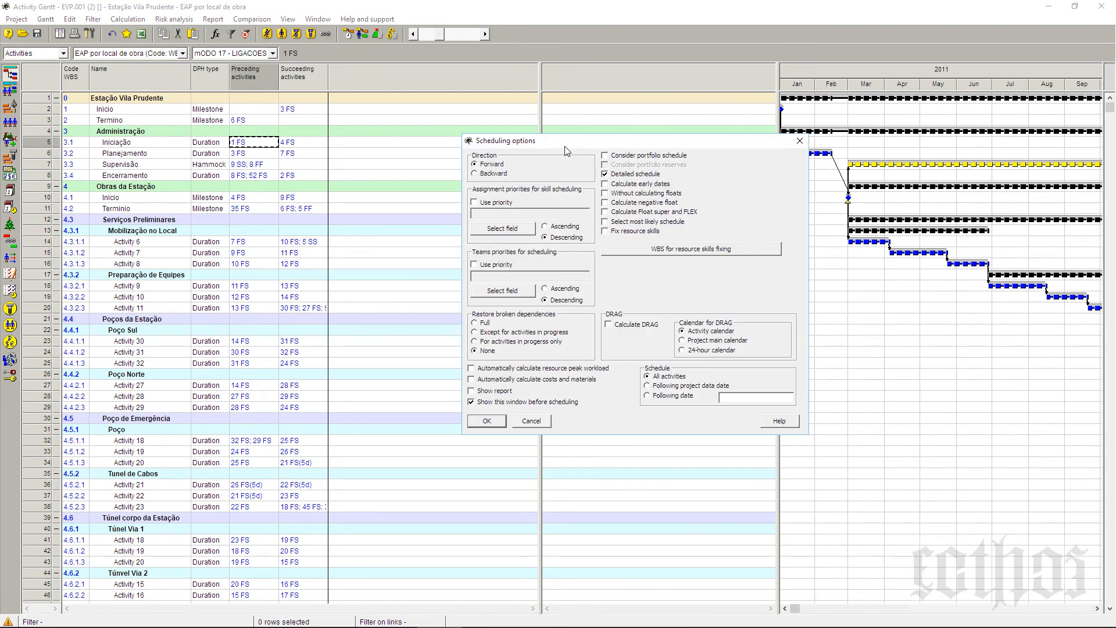
{"action": "left_click", "coordinate": [607, 173]}
{"action": "left_click", "coordinate": [487, 421]}
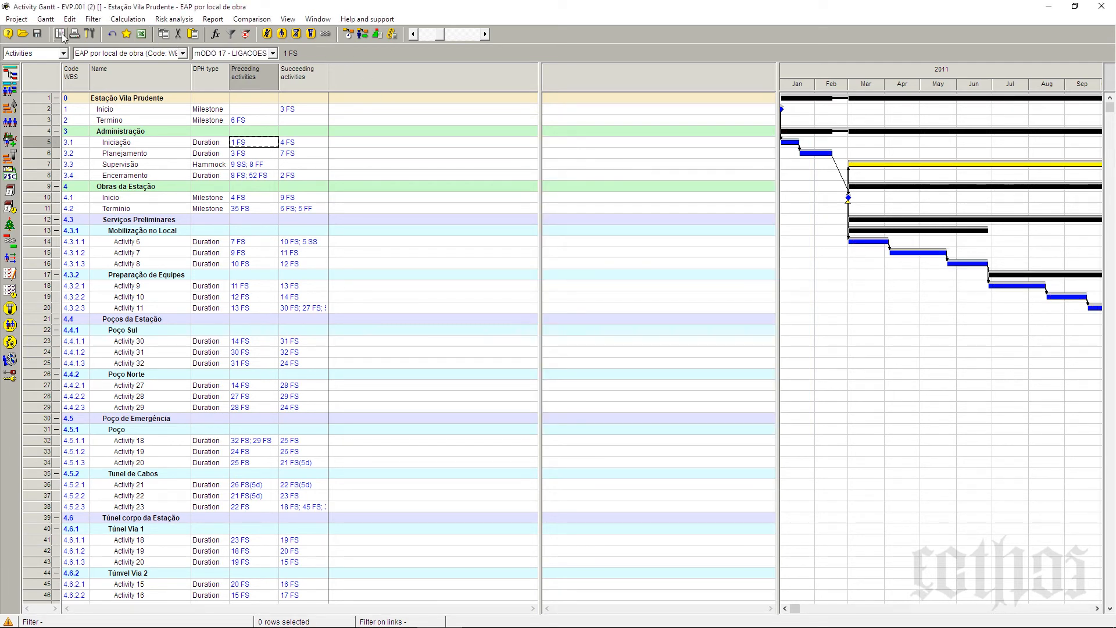
Step: Turn off the phases in the Gantt diagram setup and extend the Gantt chart over the empty table area beside Succeeding activities
{"action": "left_click", "coordinate": [46, 19]}
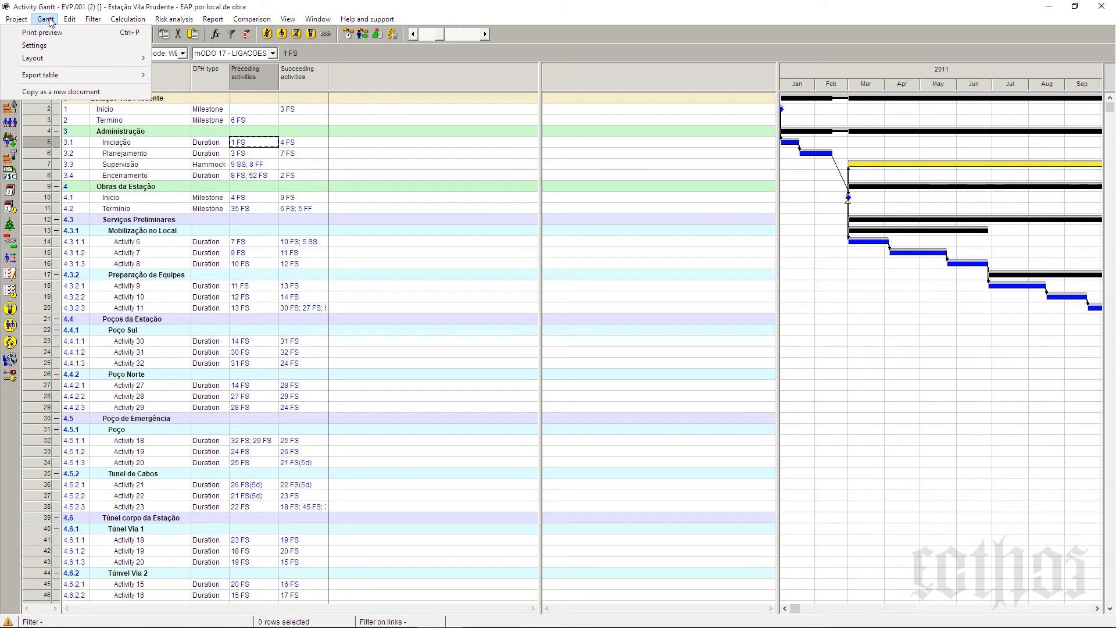
{"action": "left_click", "coordinate": [54, 47]}
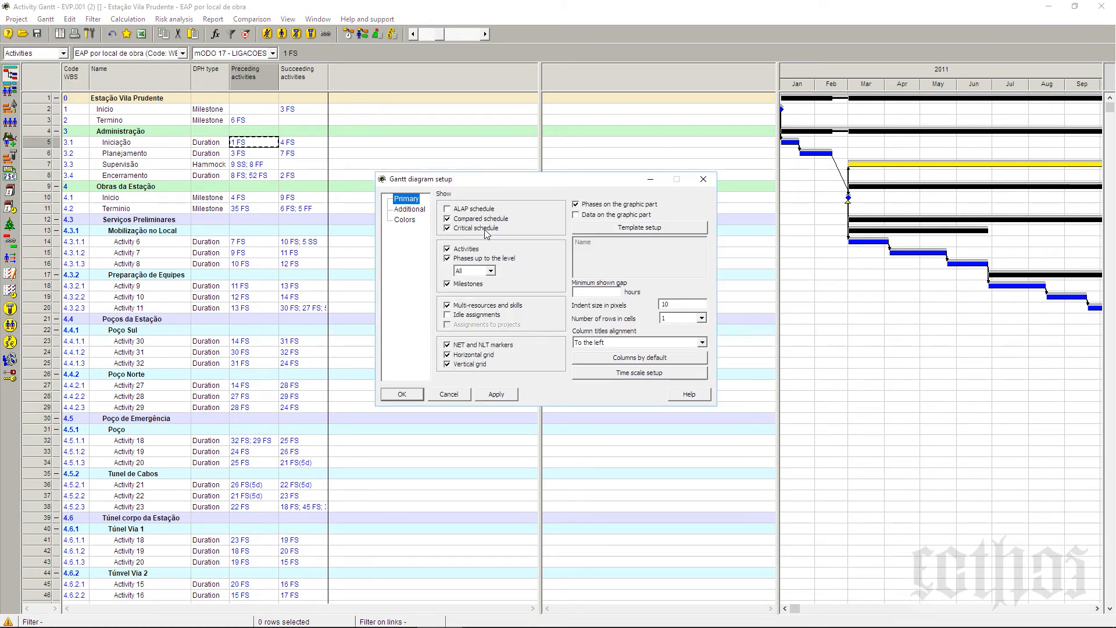
{"action": "left_click", "coordinate": [471, 258]}
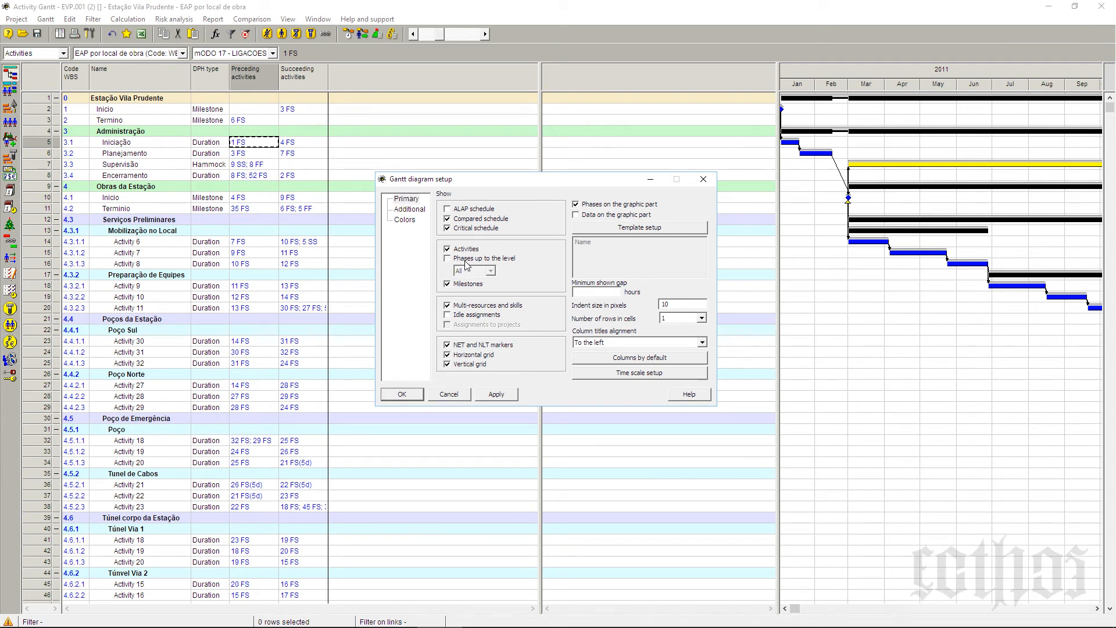
{"action": "left_click", "coordinate": [414, 393]}
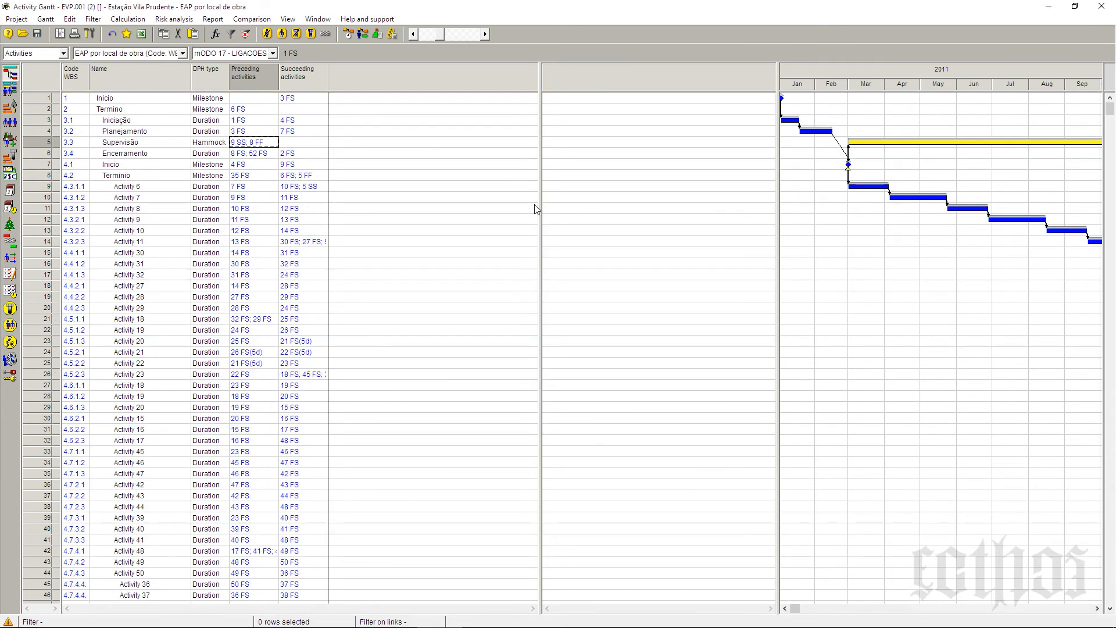
{"action": "left_click_drag", "start_coordinate": [540, 210], "coordinate": [336, 279]}
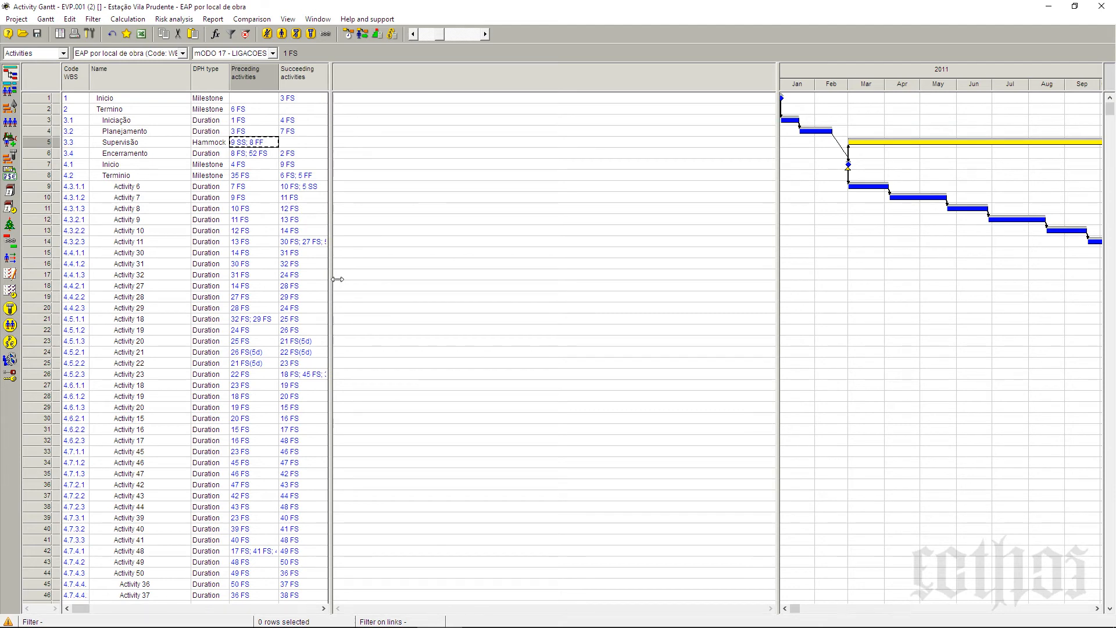
{"action": "left_click_drag", "start_coordinate": [778, 173], "coordinate": [335, 263]}
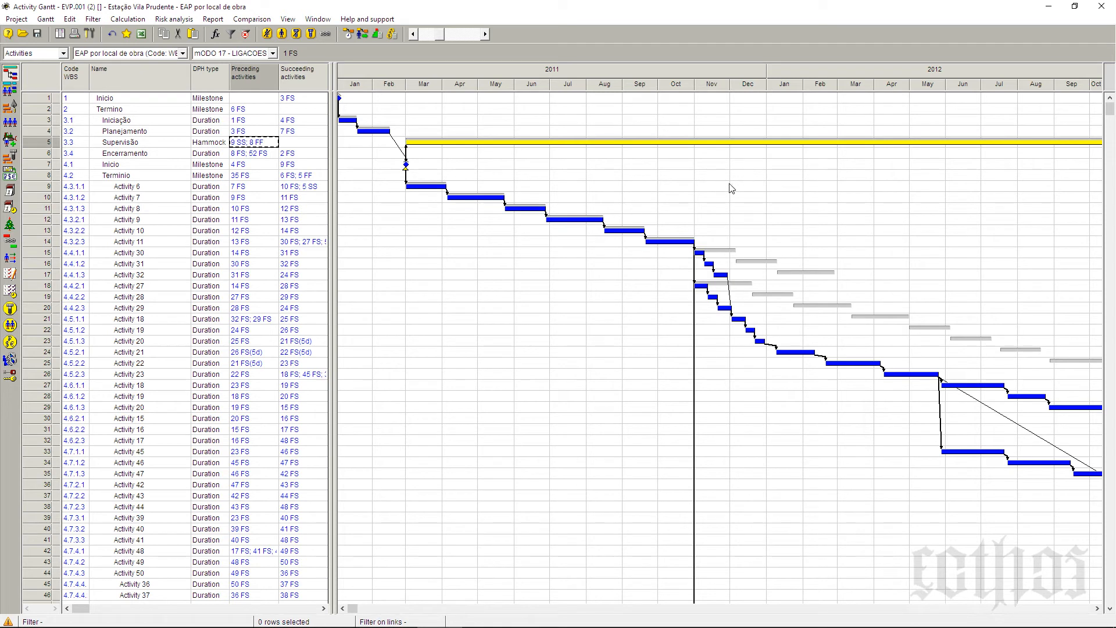
Step: Filter the schedule to all preceding and succeeding activities of Activity 28
{"action": "left_click", "coordinate": [40, 279]}
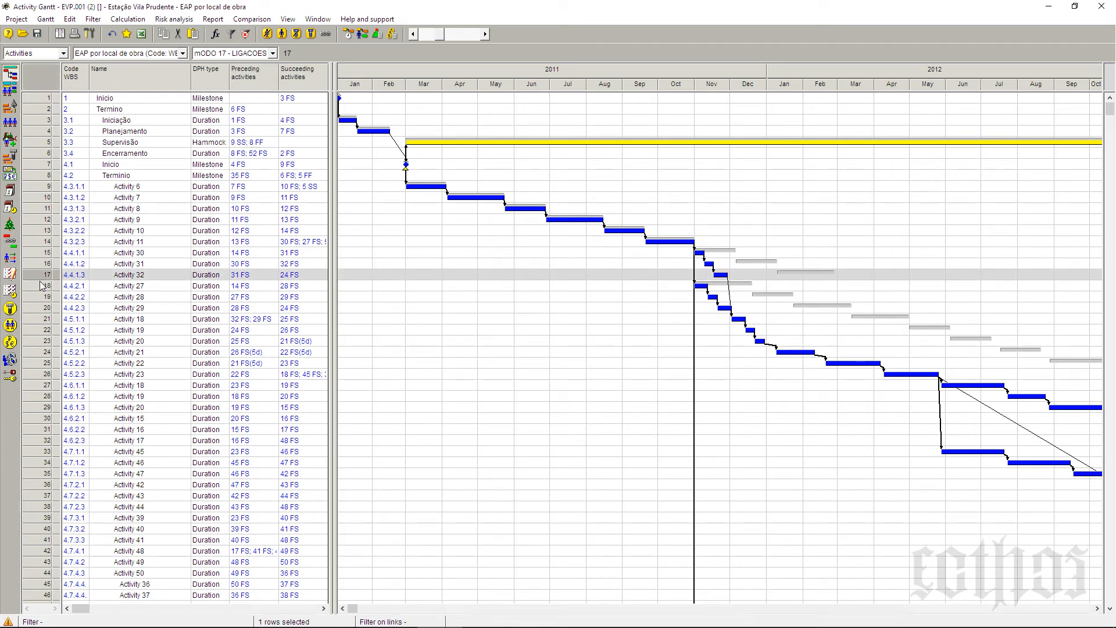
{"action": "left_click", "coordinate": [45, 298]}
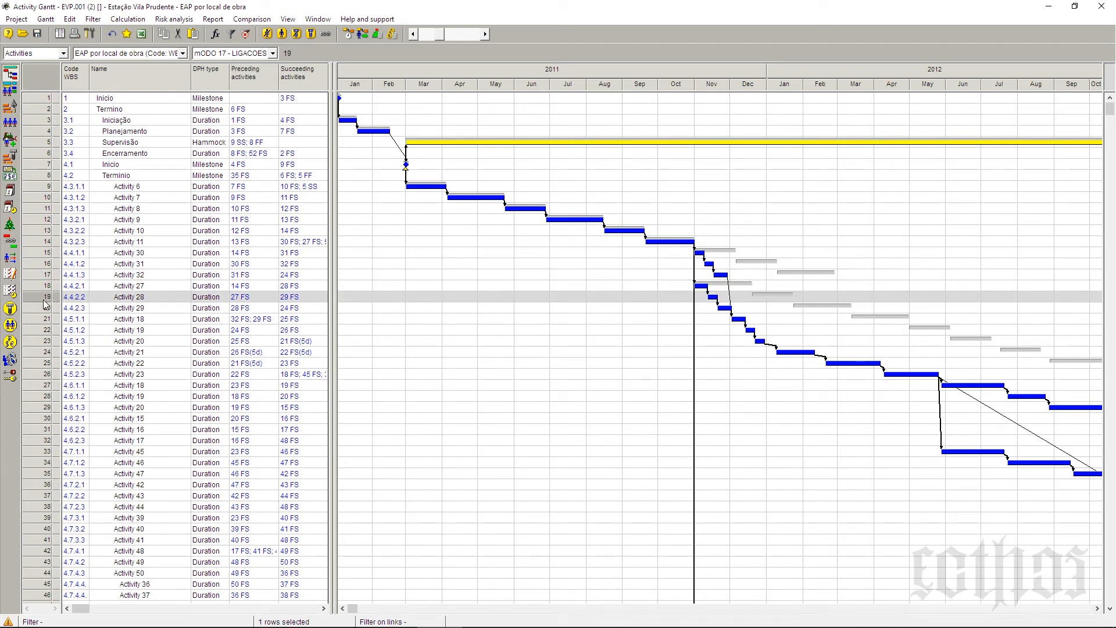
{"action": "right_click", "coordinate": [44, 302]}
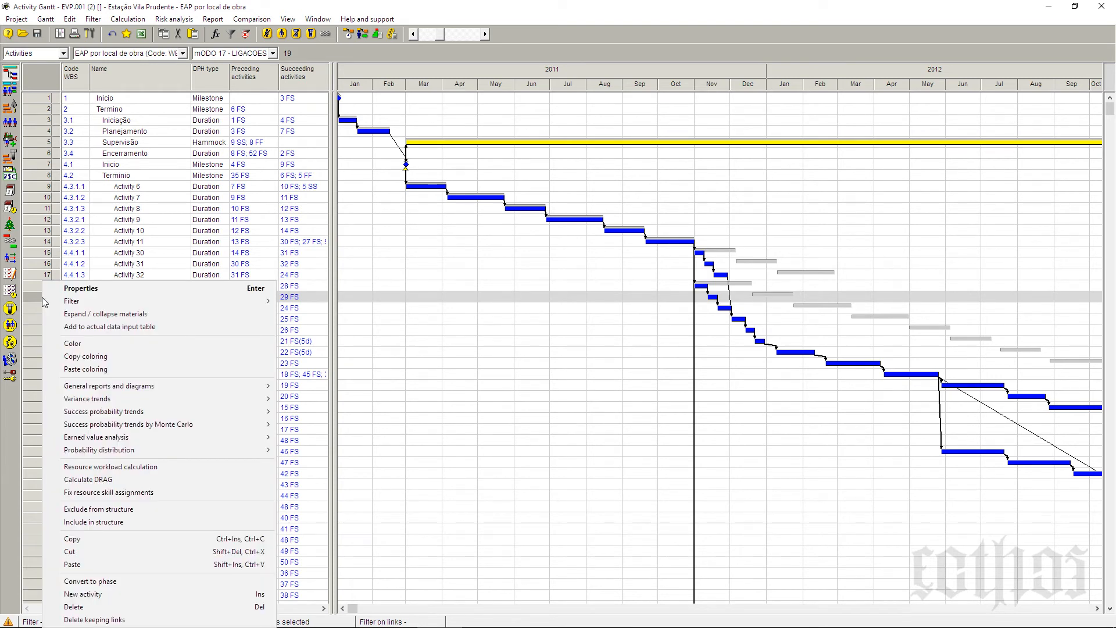
{"action": "mouse_move", "coordinate": [81, 308]}
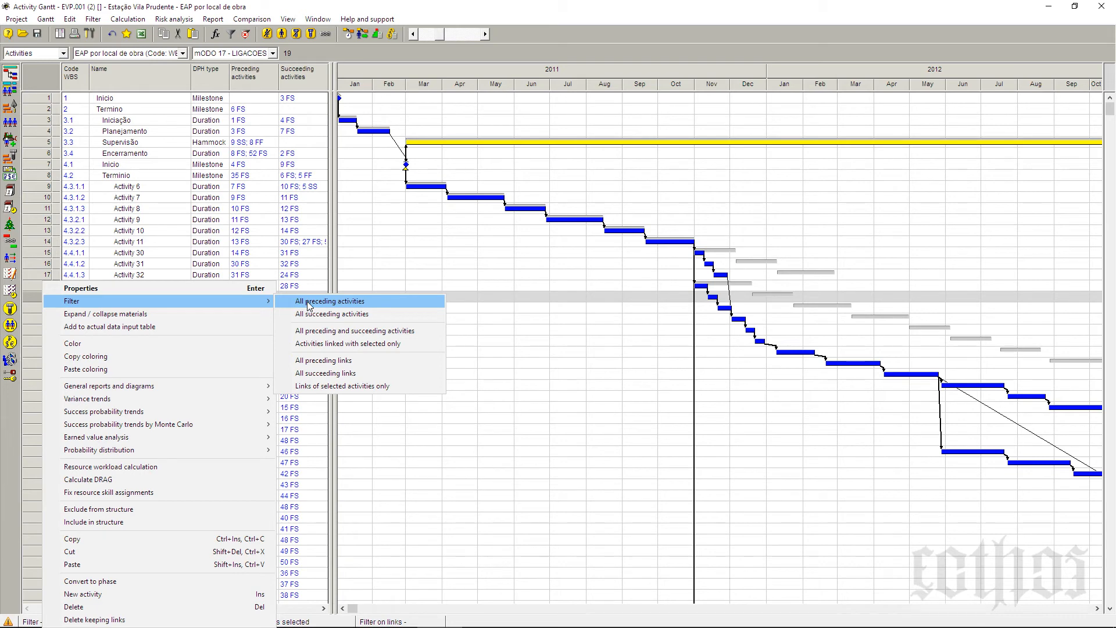
{"action": "left_click", "coordinate": [319, 332]}
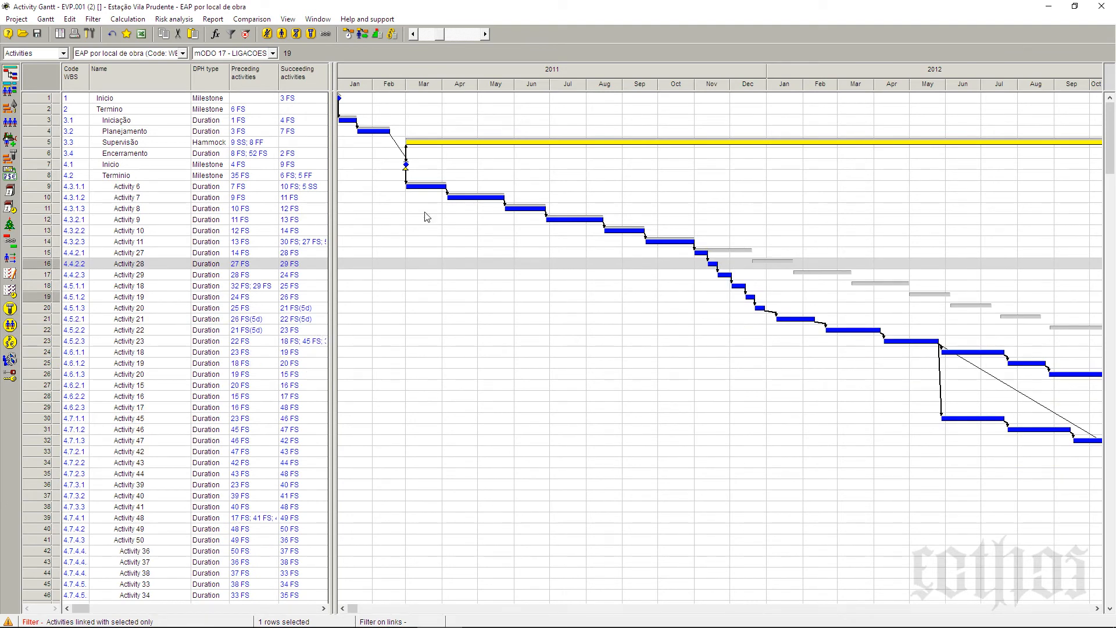
Step: Highlight the predecessors of Activity 28 from Activity 27 up to Início, and its successors from Activity 29 down to Activity 35
{"action": "left_click", "coordinate": [148, 267]}
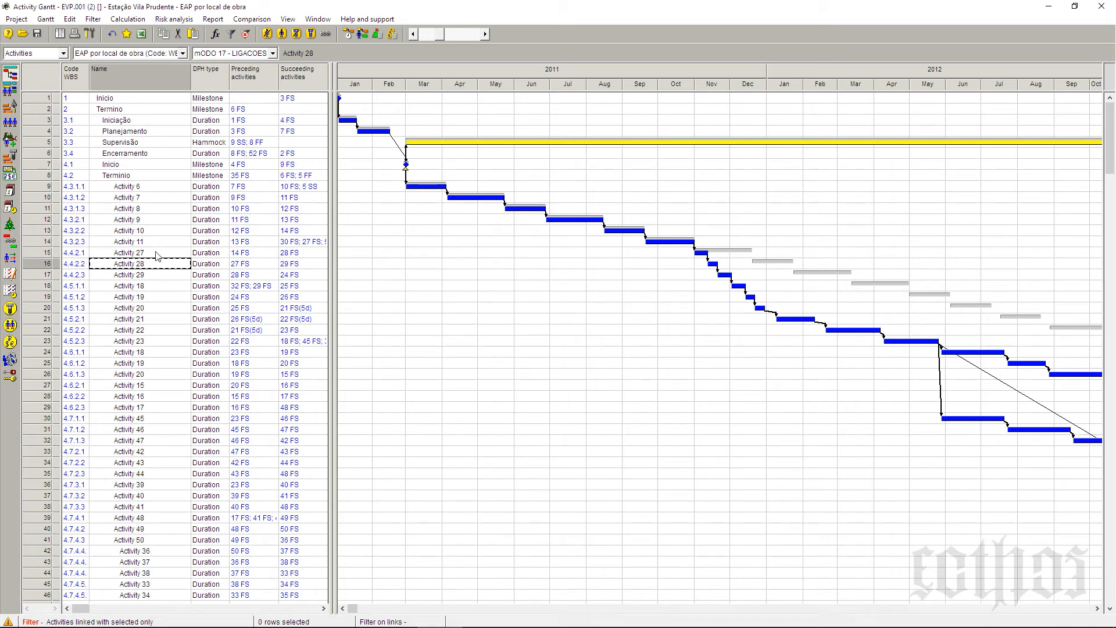
{"action": "left_click", "coordinate": [158, 253]}
{"action": "left_click", "coordinate": [145, 109], "text": "shift"}
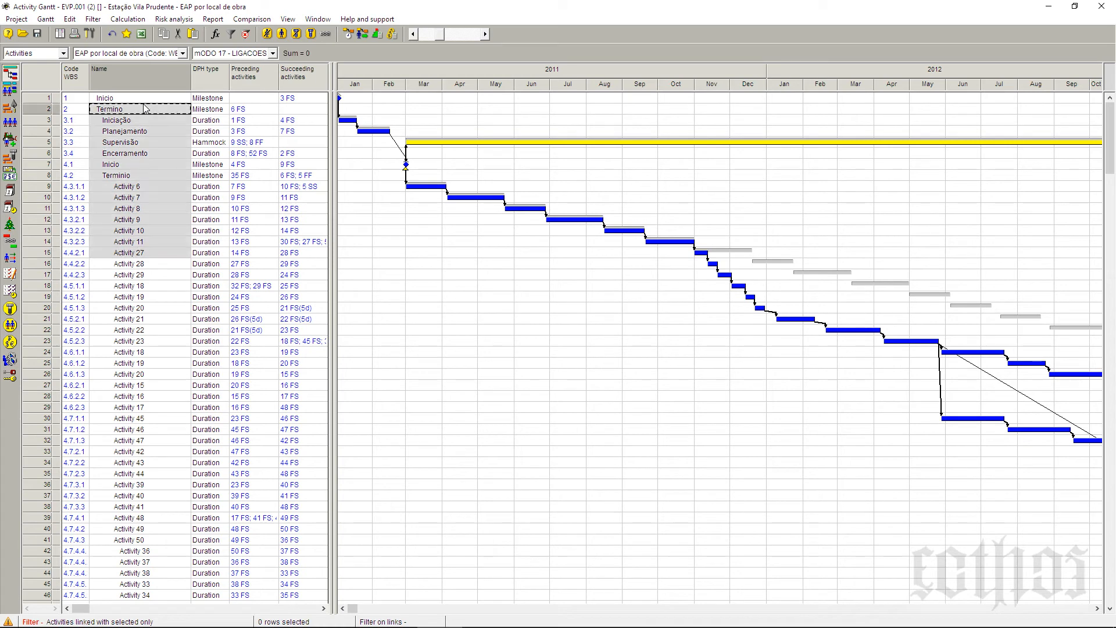
{"action": "left_click", "coordinate": [143, 100], "text": "shift"}
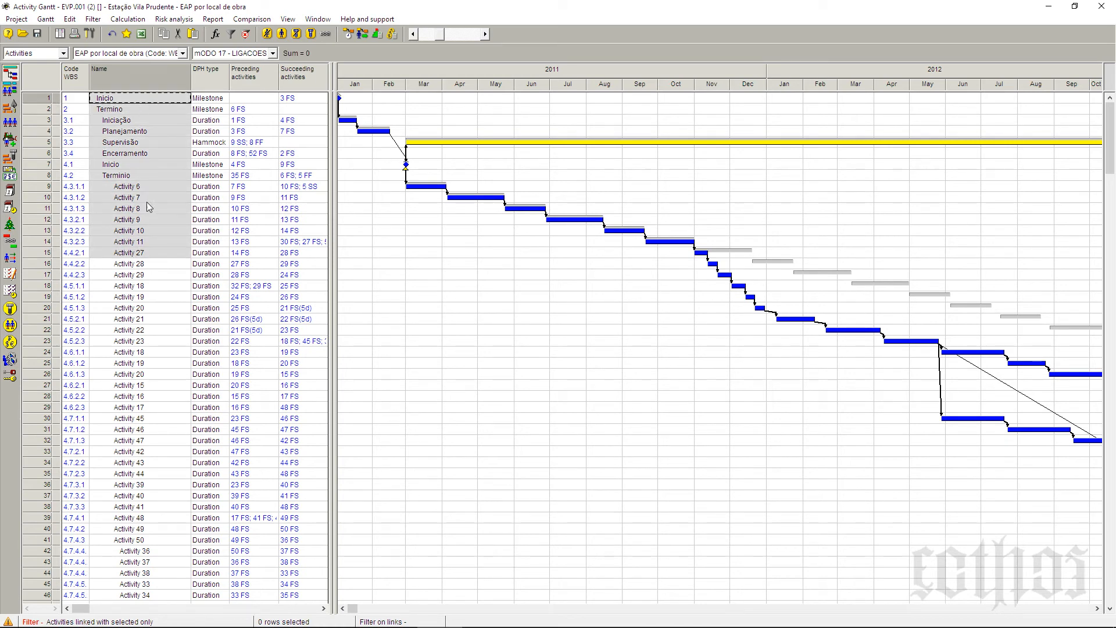
{"action": "left_click", "coordinate": [157, 274]}
{"action": "scroll", "coordinate": [156, 279], "scroll_direction": "down", "scroll_amount": 2}
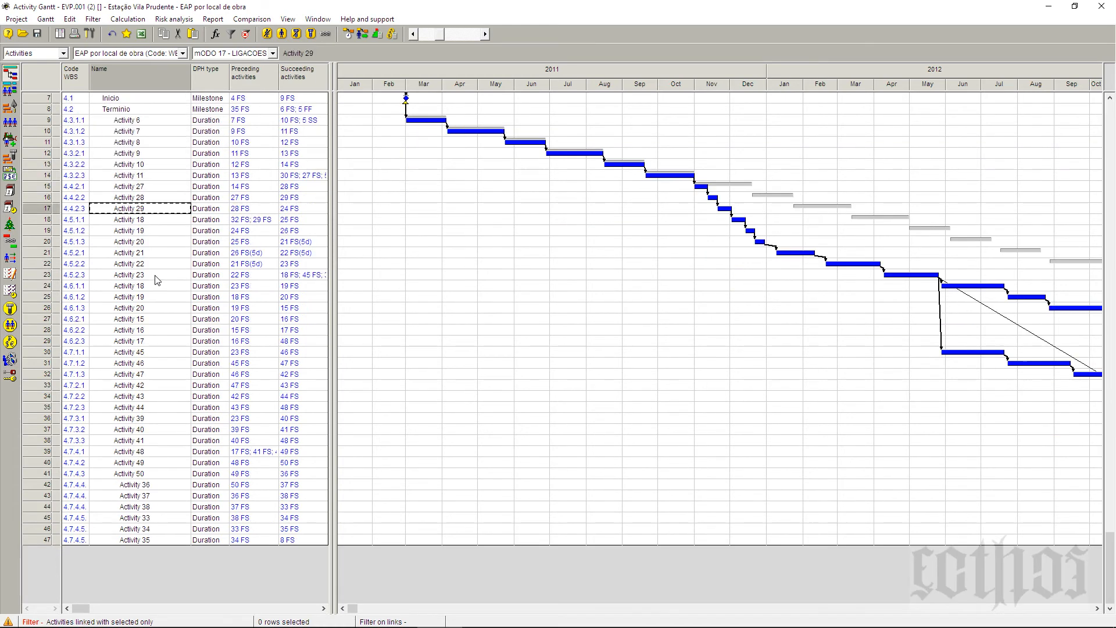
{"action": "left_click", "coordinate": [152, 542], "text": "shift"}
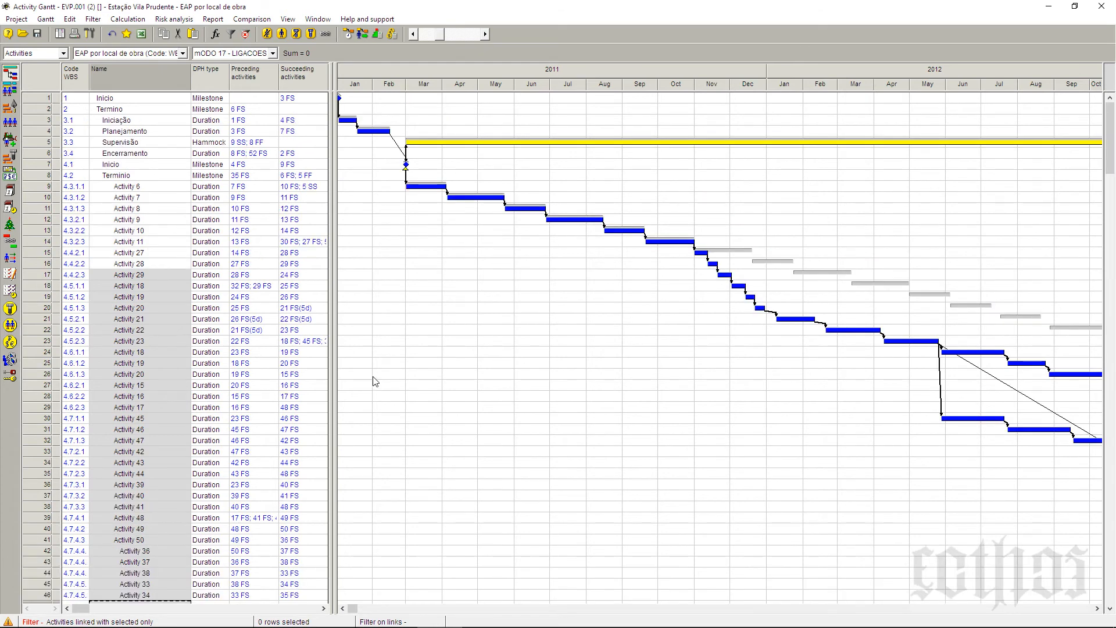
Step: Clear the activity filter and compress the Gantt time scale to span 2011 through 2014
{"action": "left_click", "coordinate": [245, 35]}
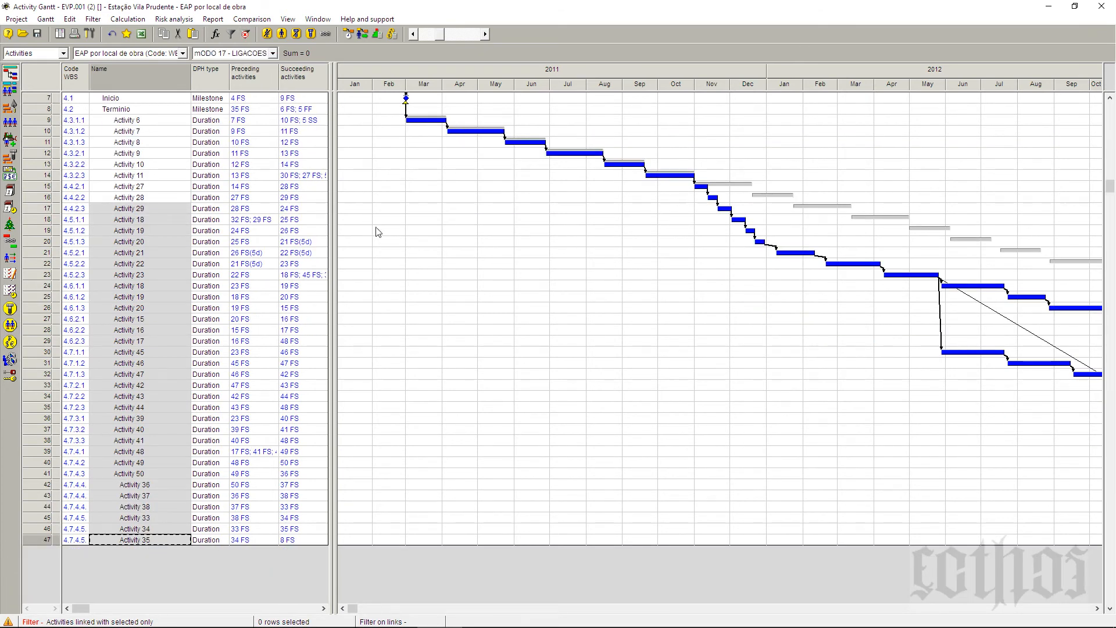
{"action": "right_click", "coordinate": [622, 71]}
{"action": "left_click", "coordinate": [647, 92]}
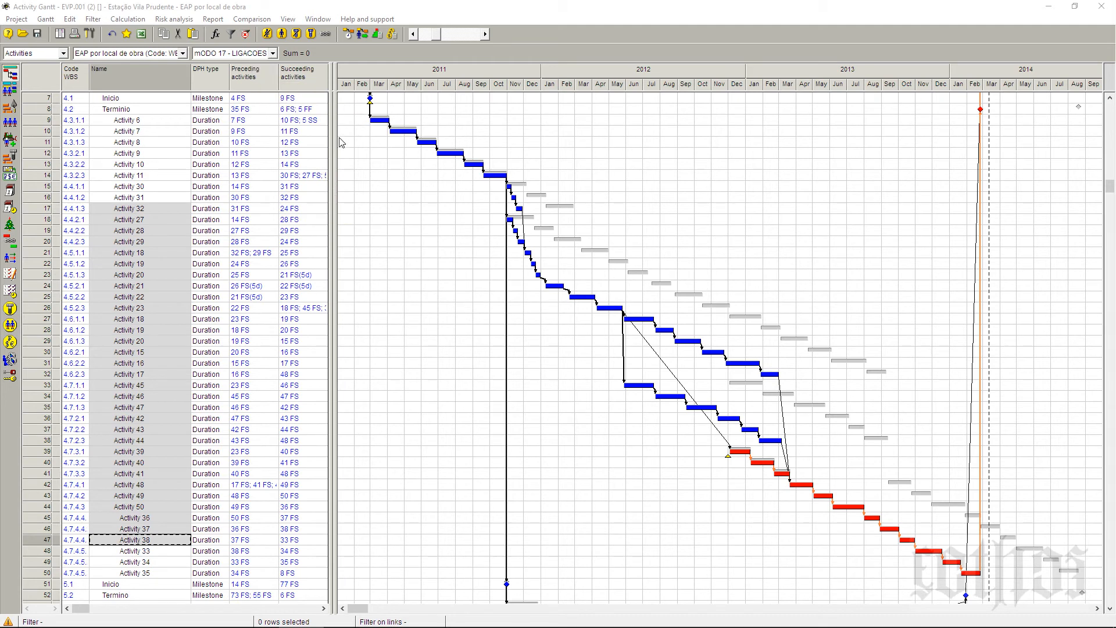
Step: Reapply the mODO 17 - LIGACOES layout and extend the Gantt chart up to the Succeeding activities column
{"action": "left_click", "coordinate": [237, 54]}
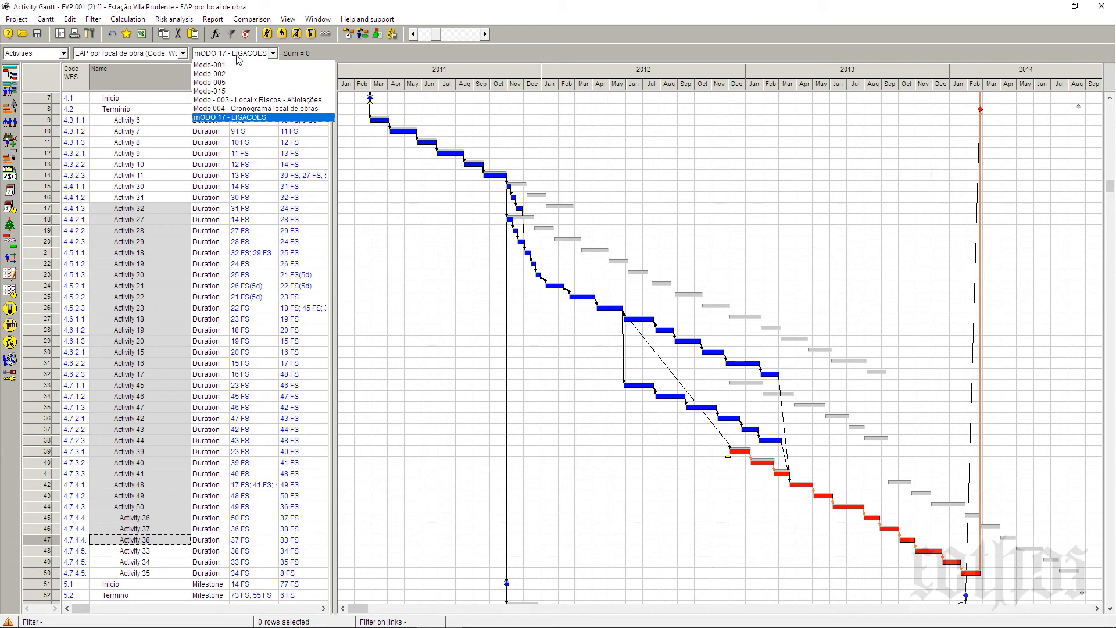
{"action": "left_click", "coordinate": [238, 117]}
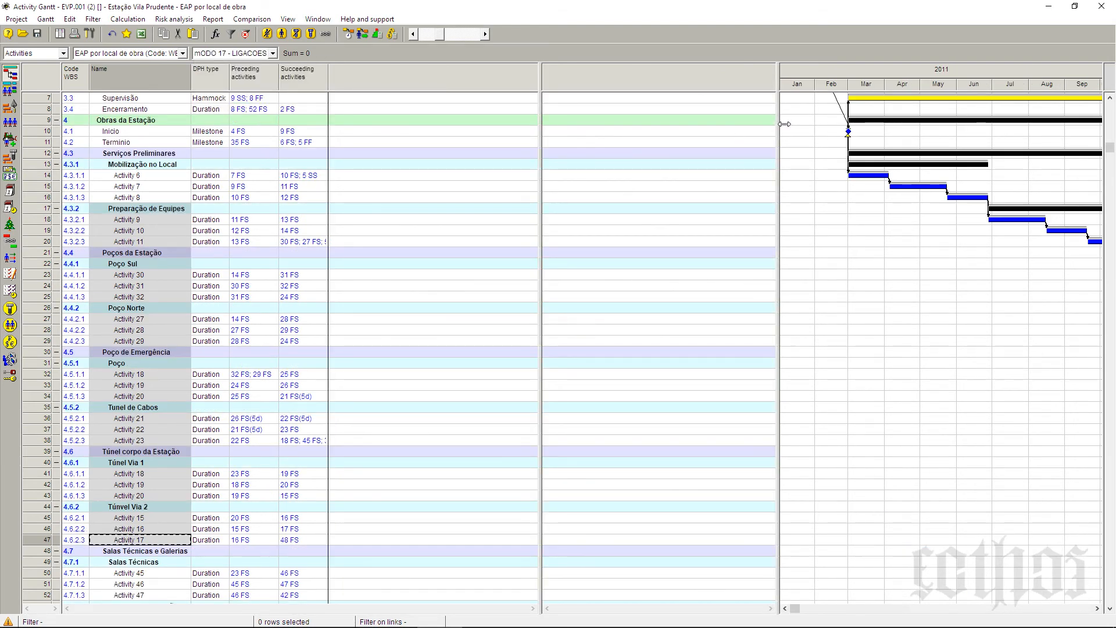
{"action": "left_click_drag", "start_coordinate": [785, 124], "coordinate": [337, 247]}
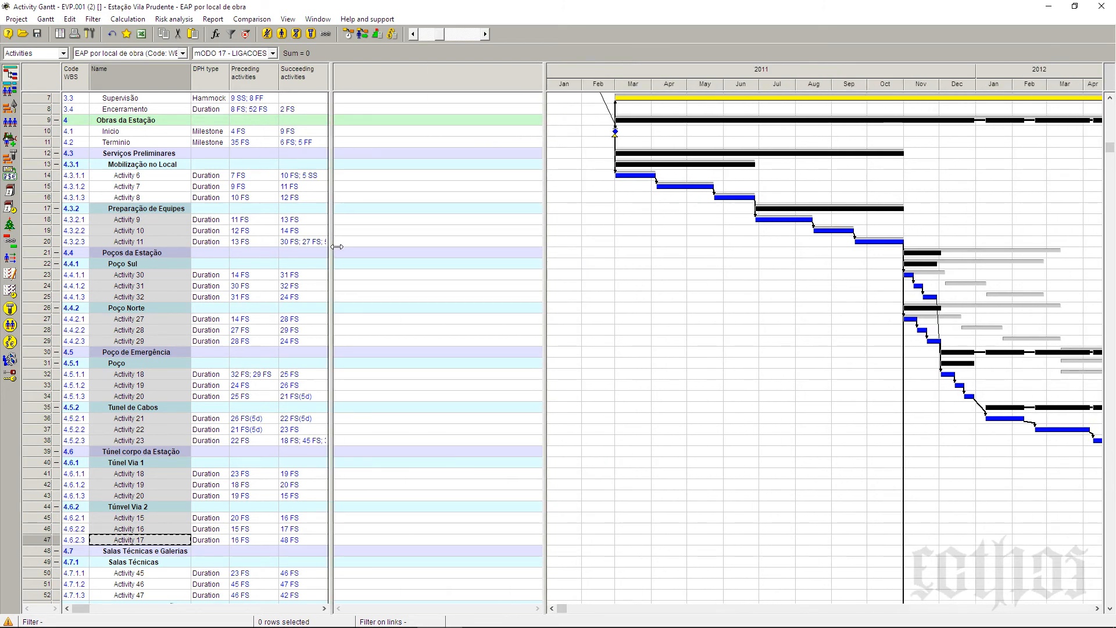
{"action": "left_click_drag", "start_coordinate": [547, 179], "coordinate": [337, 256]}
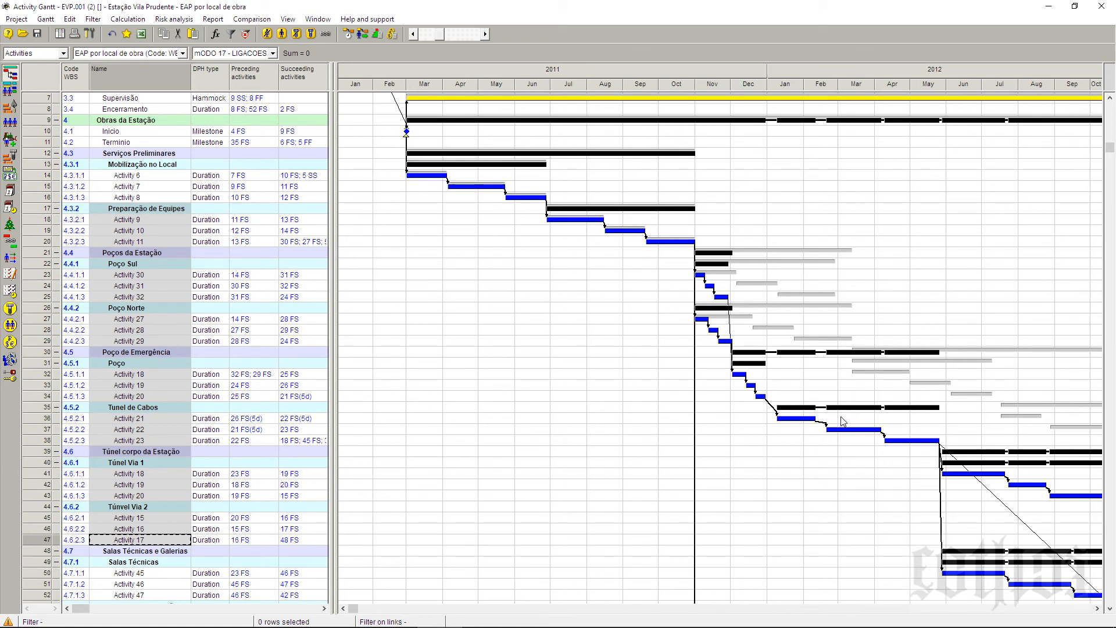
Step: Compress the Gantt time scale so the period from January 2011 to September 2014 fits in view
{"action": "mouse_move", "coordinate": [843, 419]}
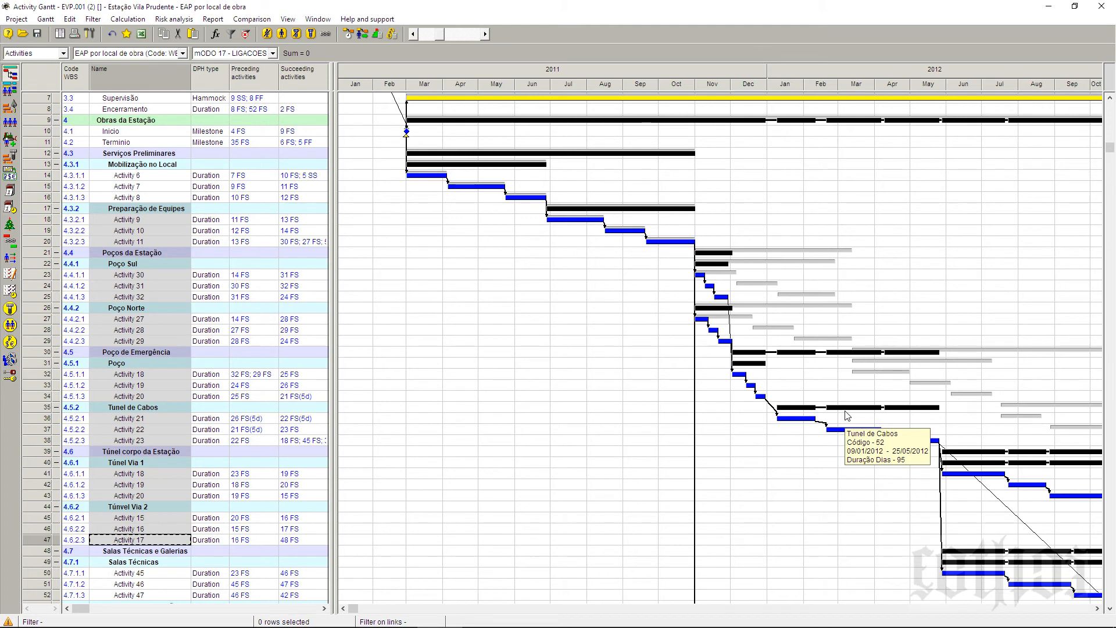
{"action": "mouse_move", "coordinate": [459, 125]}
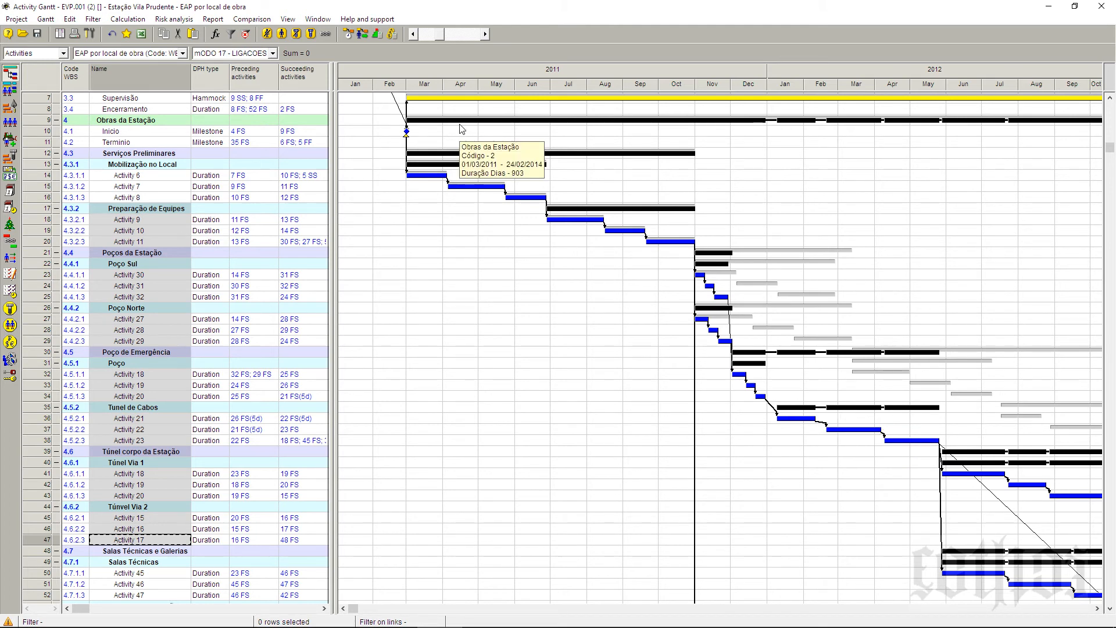
{"action": "right_click", "coordinate": [453, 77]}
{"action": "left_click", "coordinate": [465, 97]}
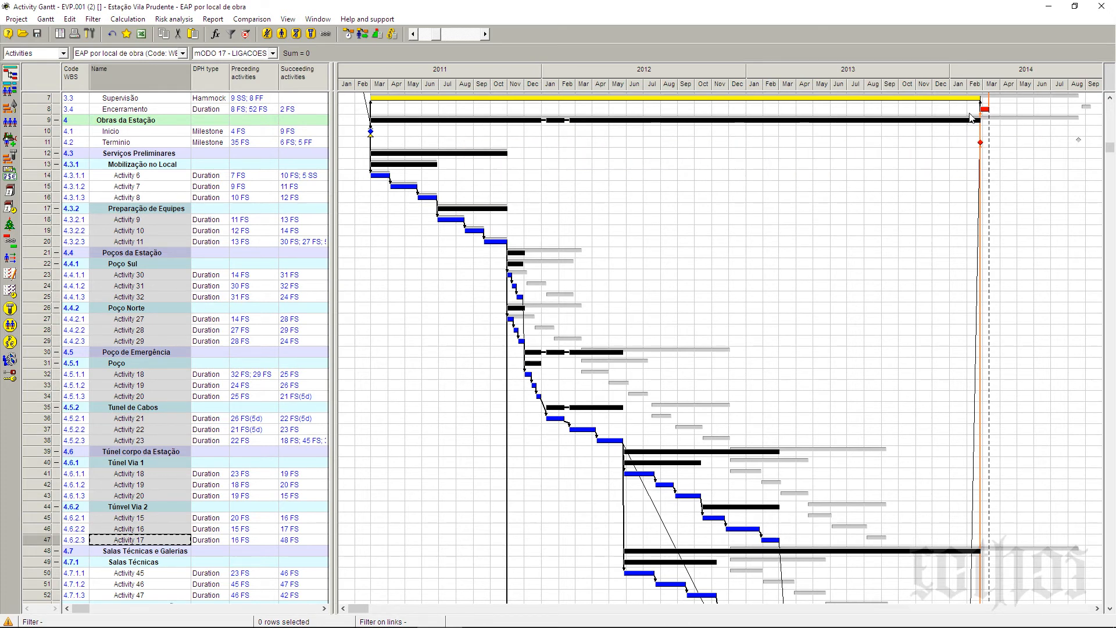
{"action": "scroll", "coordinate": [949, 139], "scroll_direction": "up", "scroll_amount": 2}
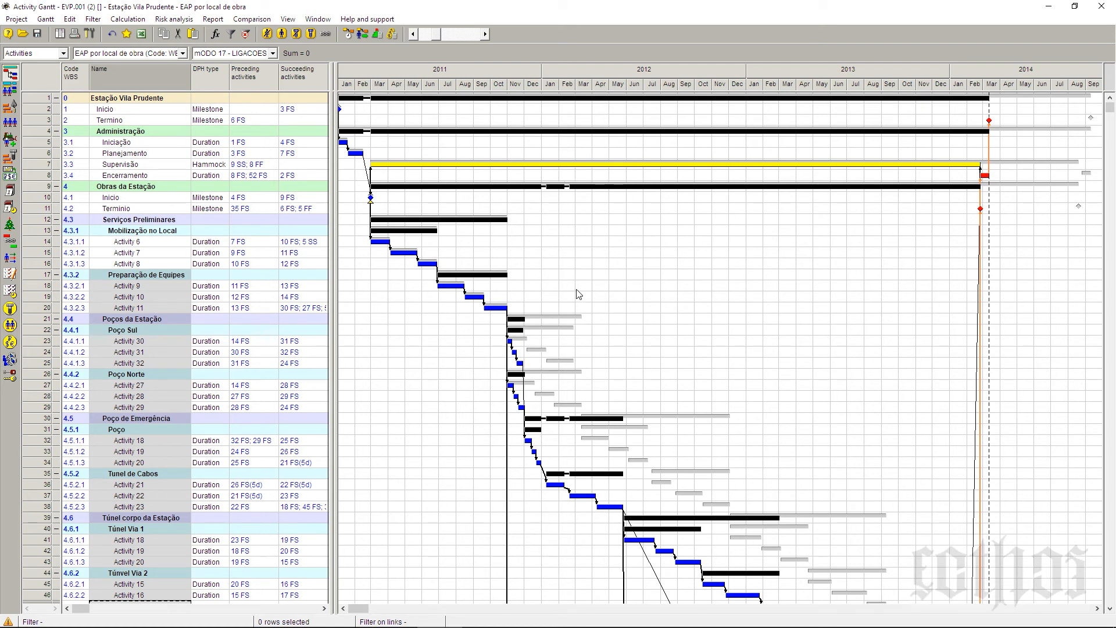
{"action": "left_click", "coordinate": [183, 53]}
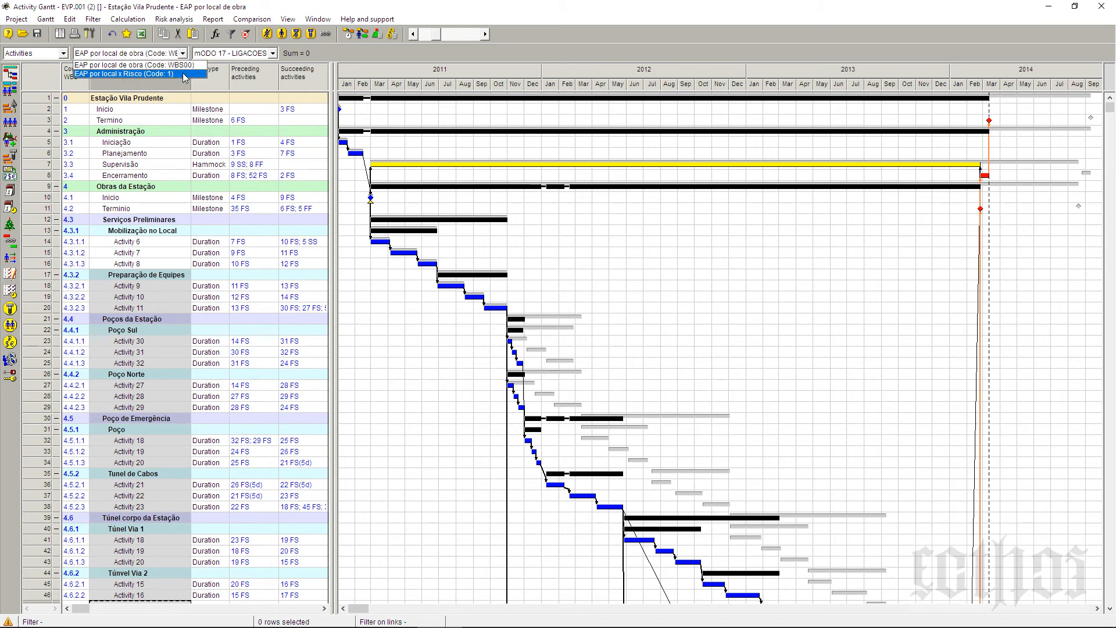
{"action": "left_click", "coordinate": [236, 198]}
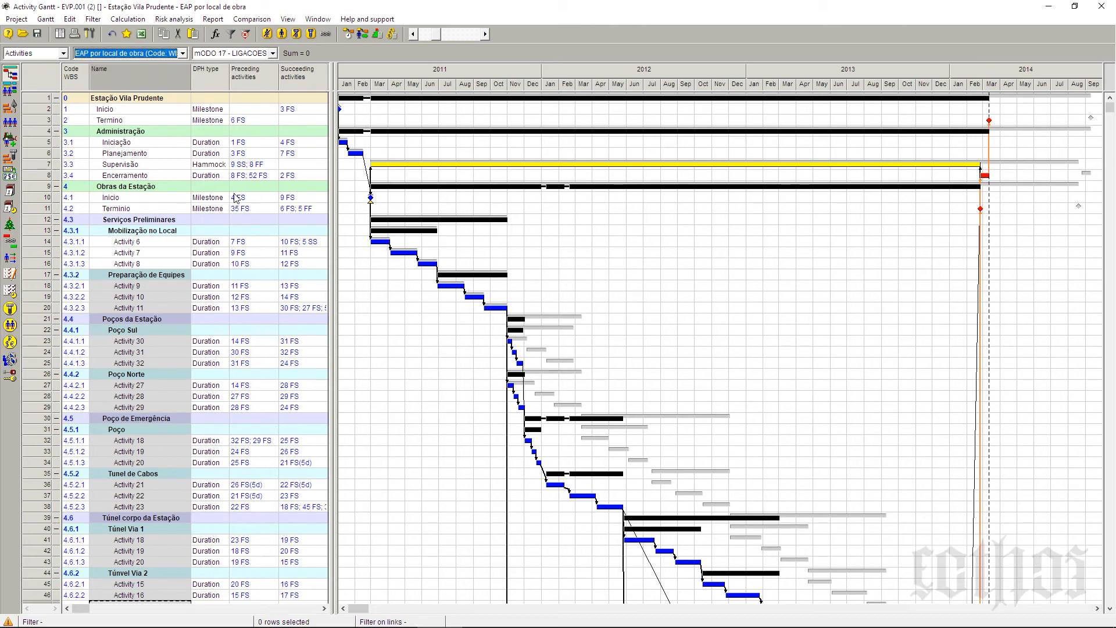
{"action": "left_click", "coordinate": [251, 53]}
{"action": "left_click", "coordinate": [251, 66]}
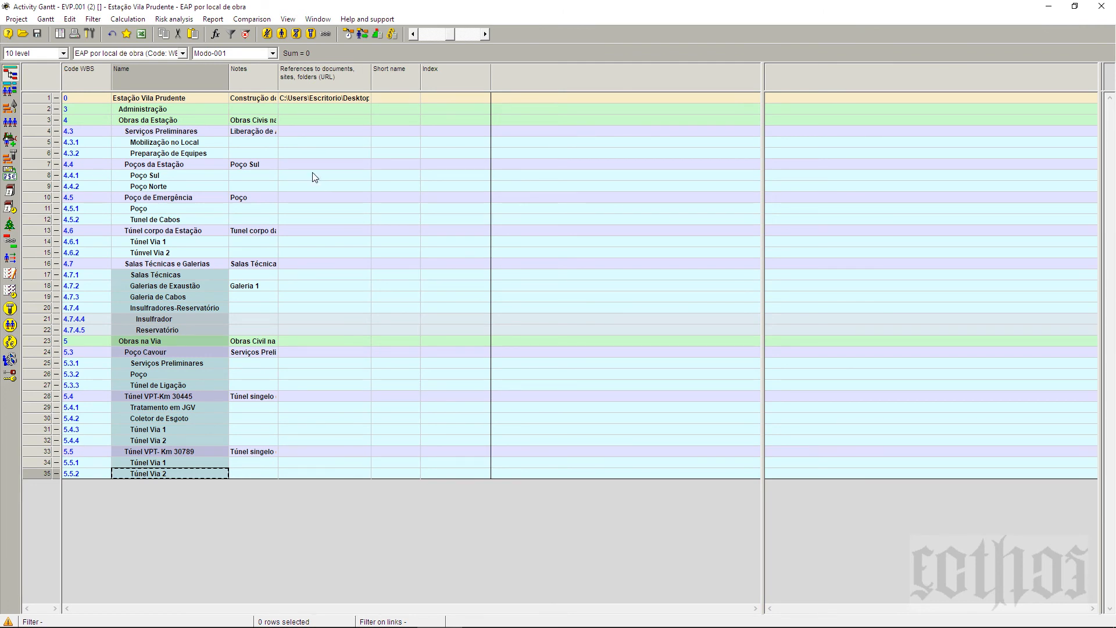
Step: Apply the Modo-015 layout and expand the Gantt table to the Activities level
{"action": "left_click", "coordinate": [243, 54]}
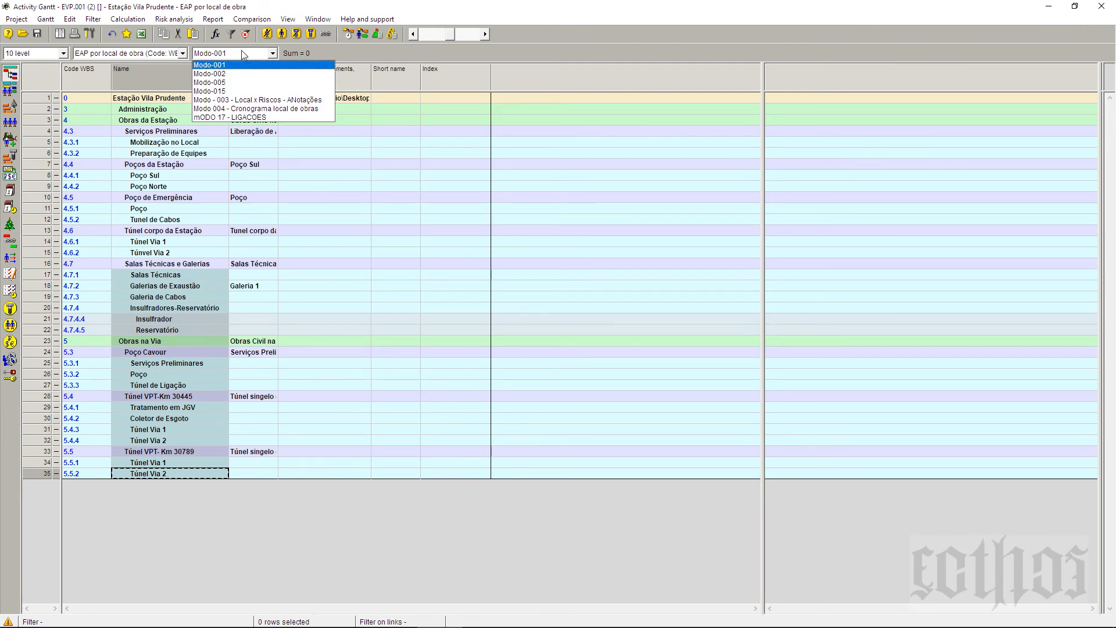
{"action": "left_click", "coordinate": [256, 91]}
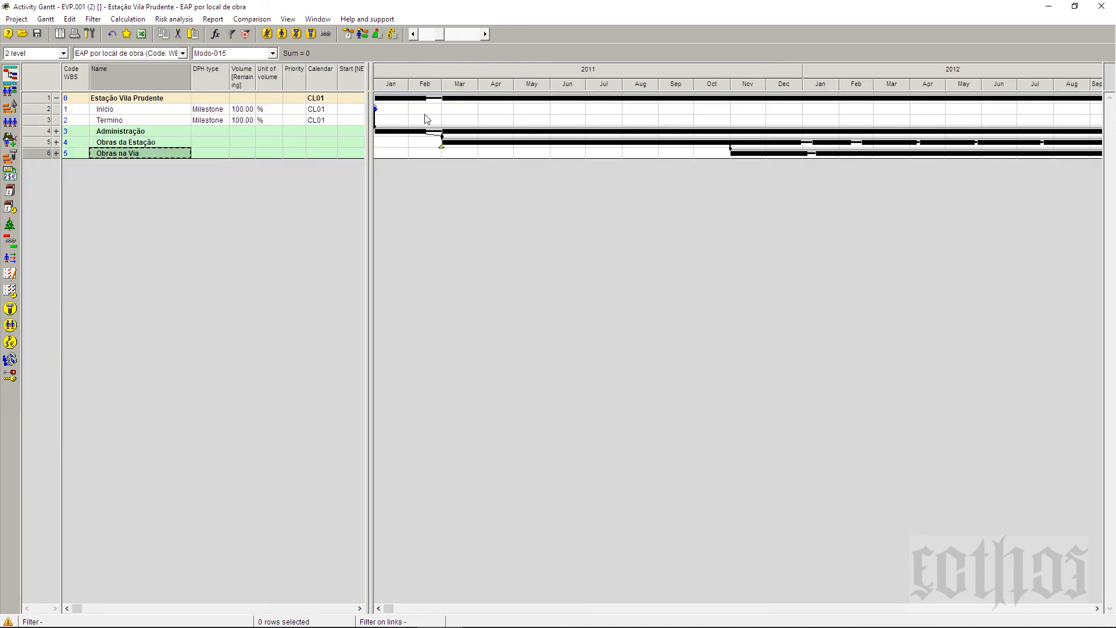
{"action": "left_click", "coordinate": [63, 53]}
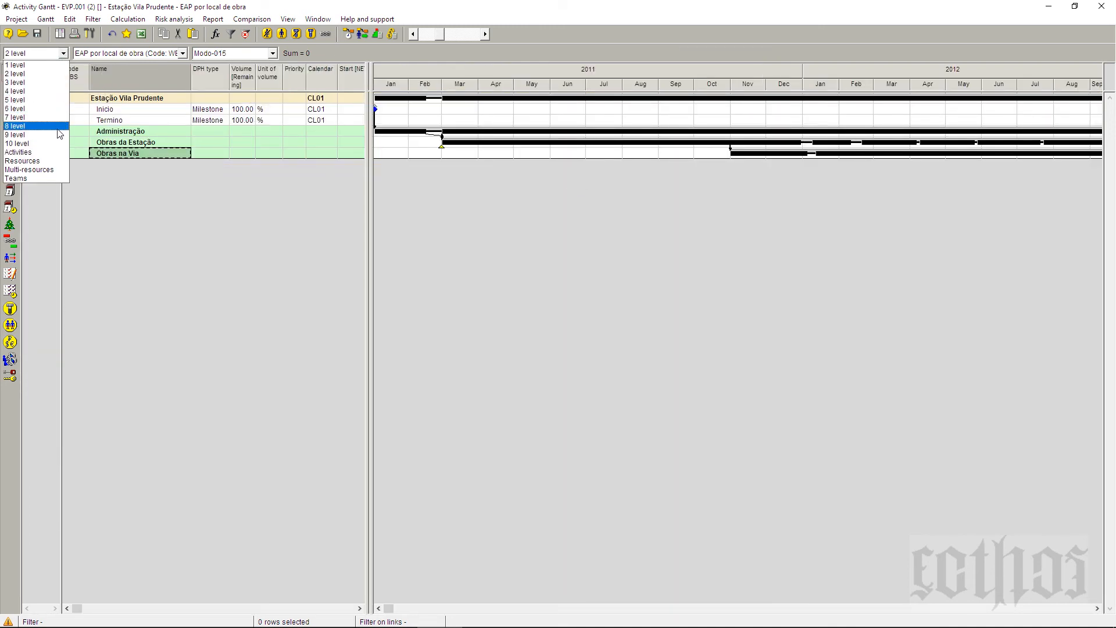
{"action": "left_click", "coordinate": [58, 152]}
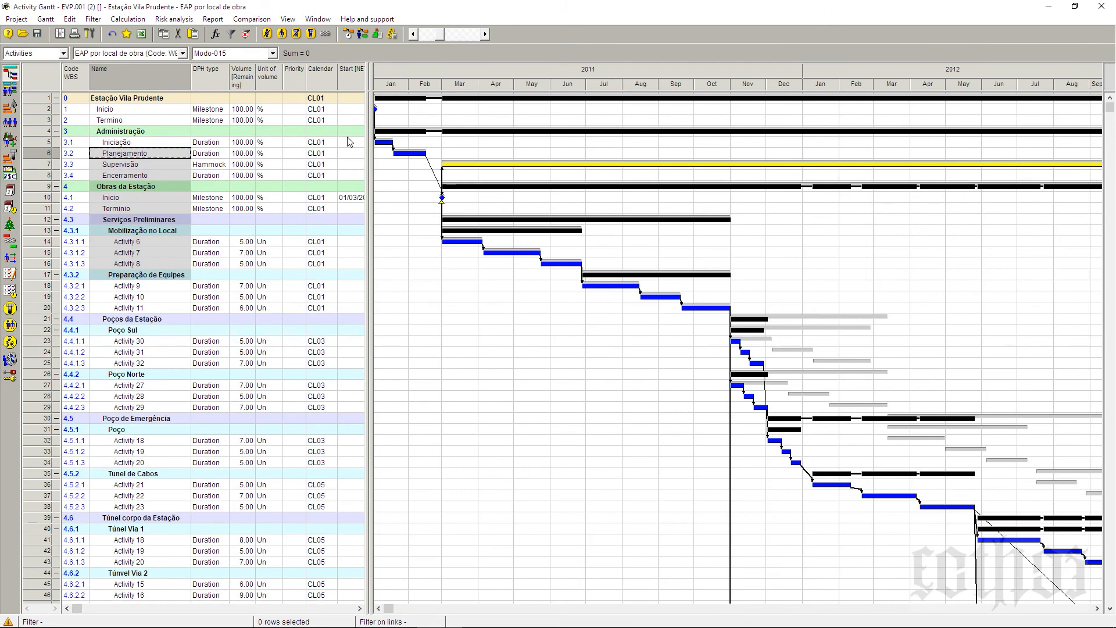
Step: Compress the Gantt time scale to fit 2011 through 2014 and review the activity bars from the top of the schedule
{"action": "double_click", "coordinate": [563, 84]}
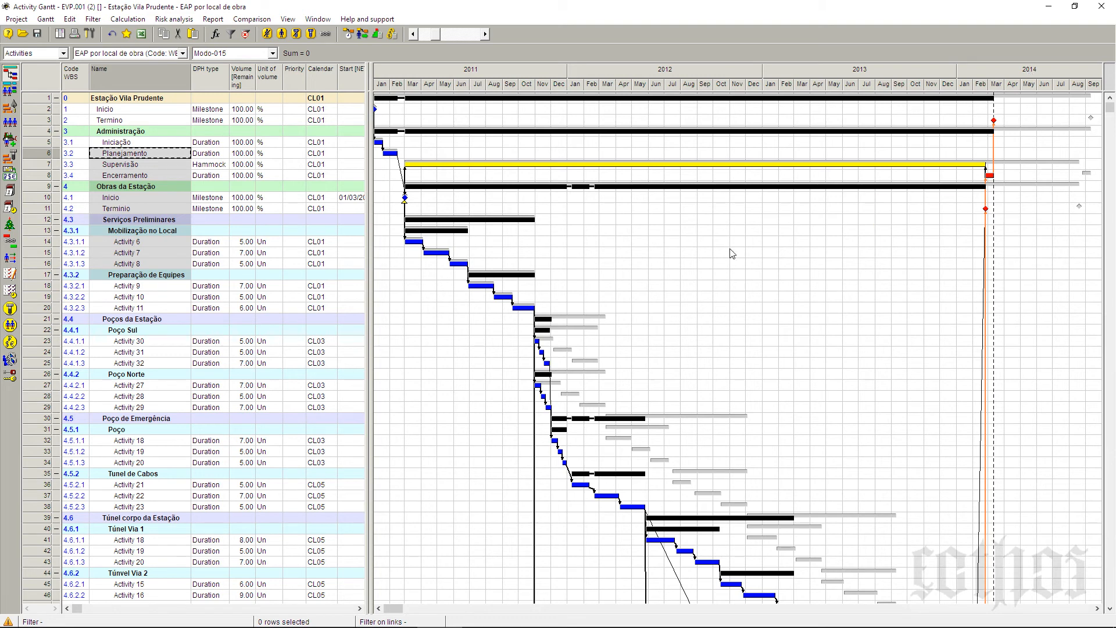
{"action": "scroll", "coordinate": [667, 199], "scroll_direction": "down", "scroll_amount": 3}
{"action": "scroll", "coordinate": [667, 199], "scroll_direction": "up", "scroll_amount": 2}
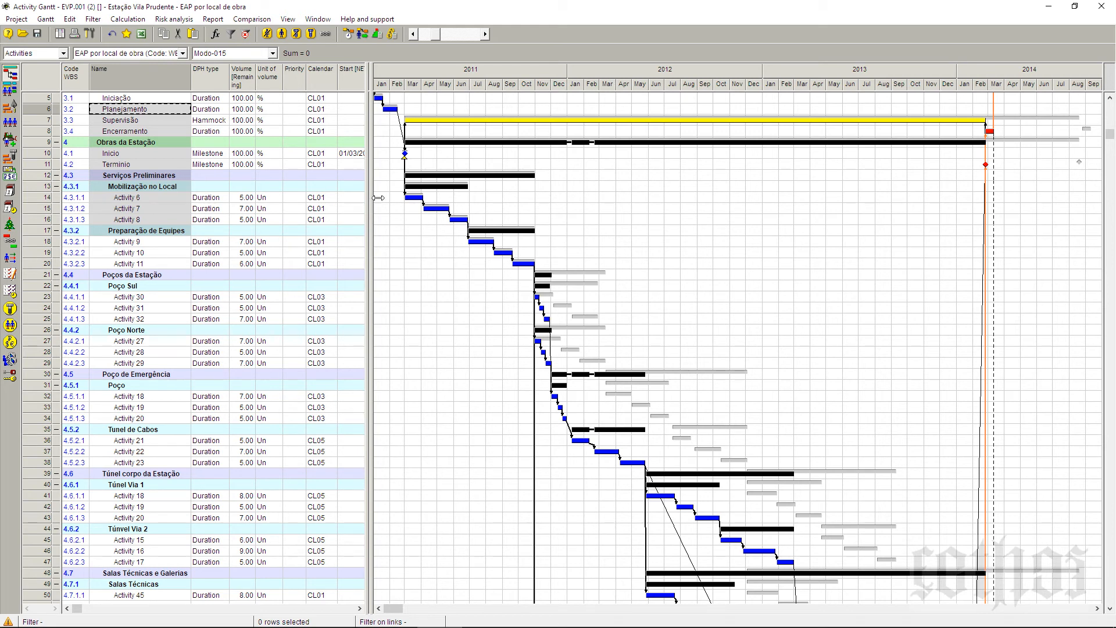
{"action": "mouse_move", "coordinate": [422, 203]}
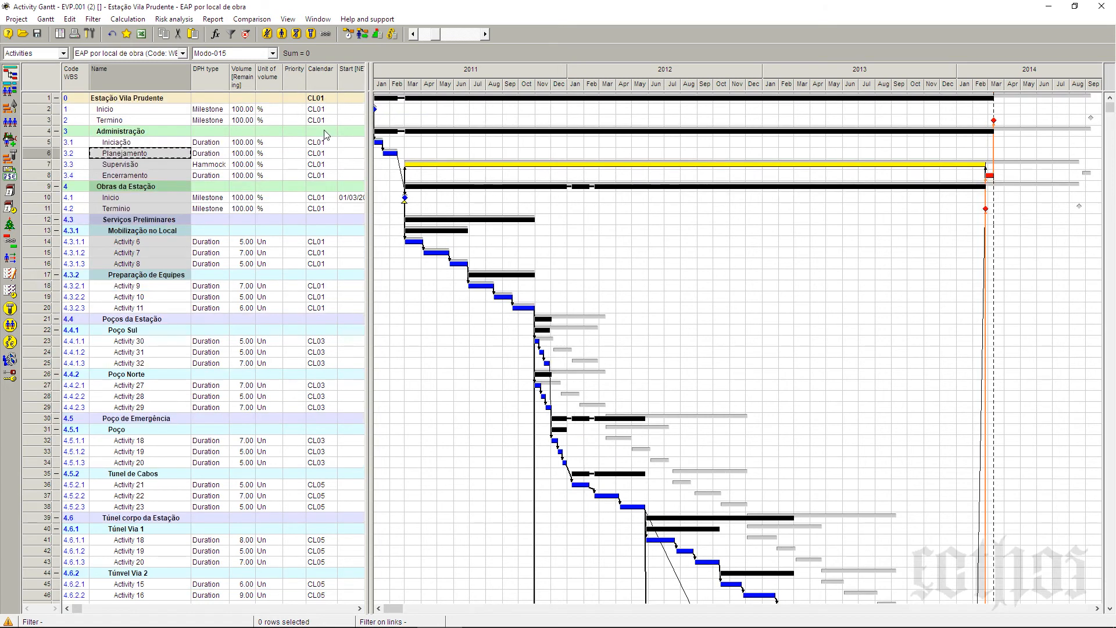
{"action": "scroll", "coordinate": [325, 134], "scroll_direction": "up", "scroll_amount": 2}
Step: Widen the dates table up to the Float total, Days column and check the total float of Estação Vila Prudente and Termino
{"action": "left_click_drag", "start_coordinate": [372, 97], "coordinate": [684, 135]}
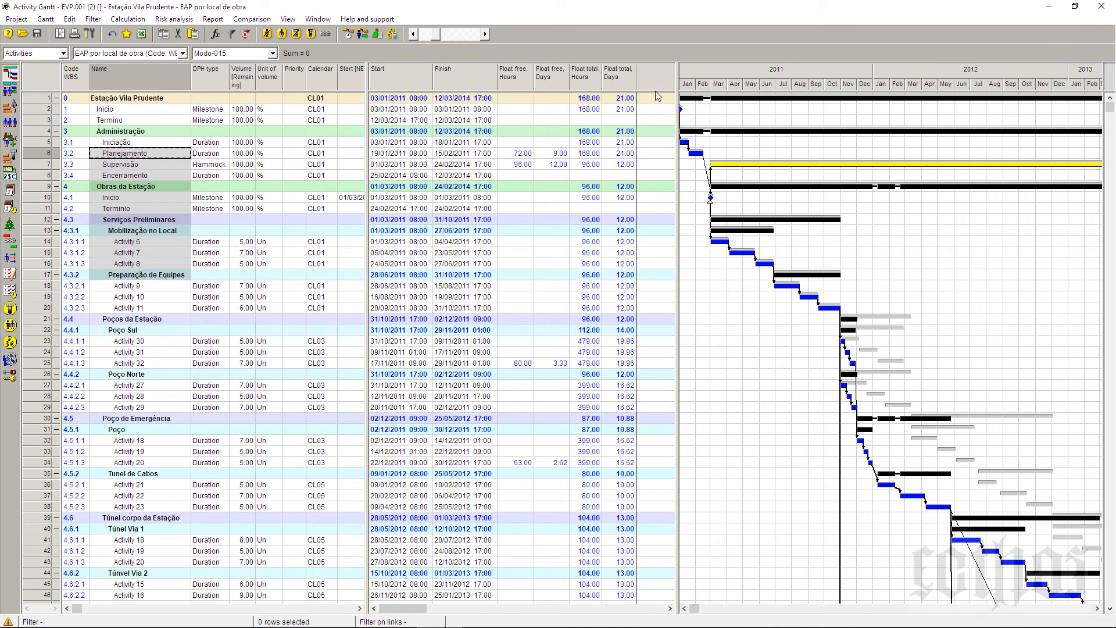
{"action": "left_click_drag", "start_coordinate": [682, 85], "coordinate": [641, 128]}
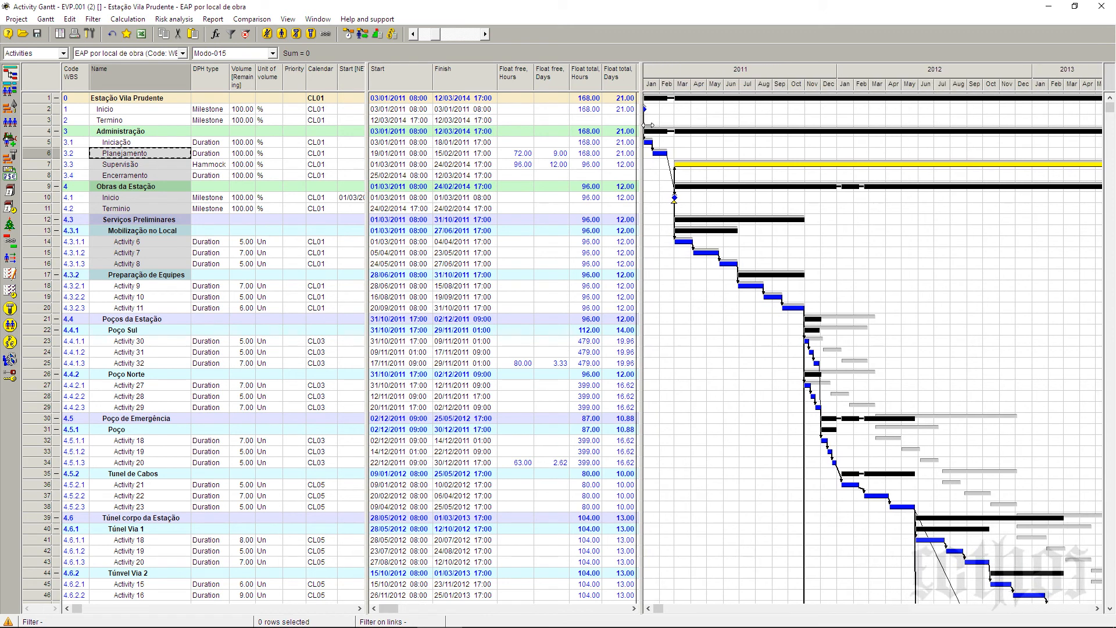
{"action": "left_click", "coordinate": [590, 102]}
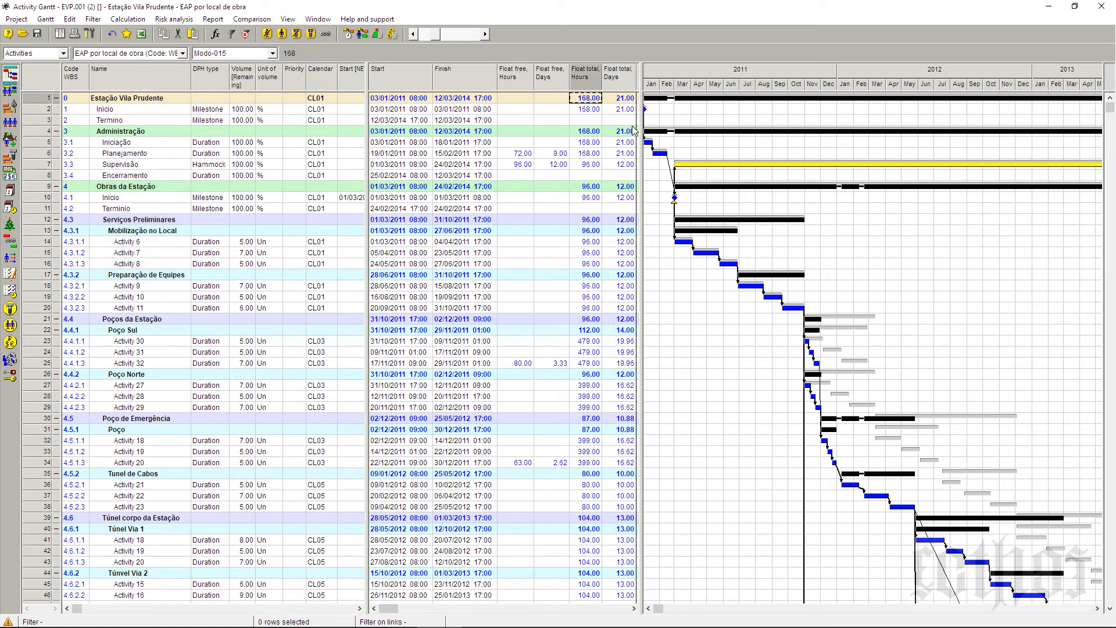
{"action": "left_click", "coordinate": [580, 120]}
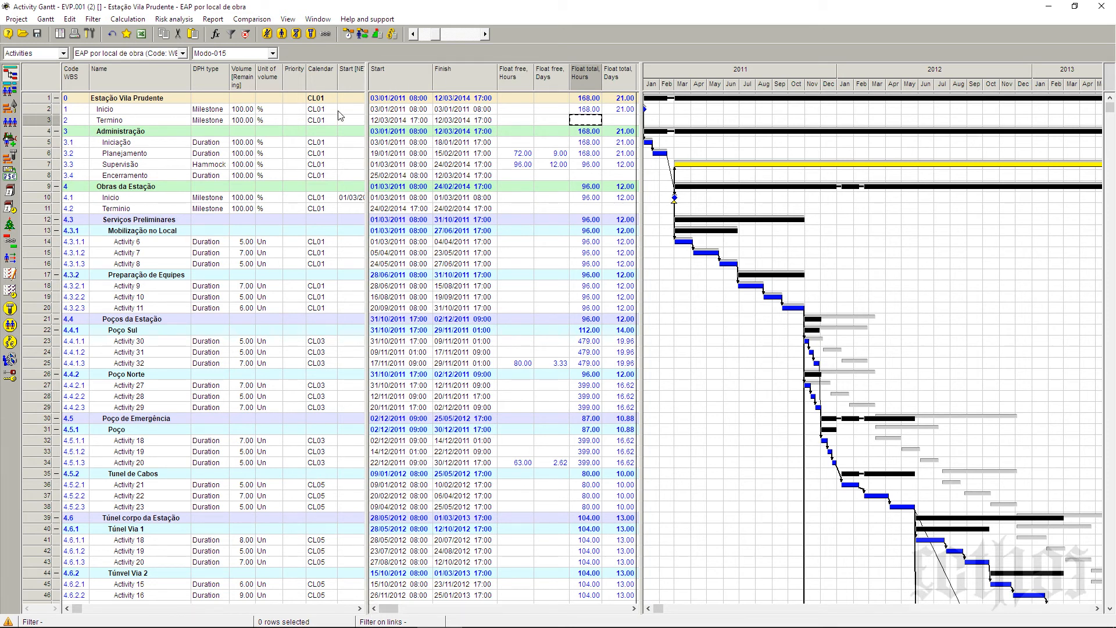
Step: Widen the activity table up to the Duration, Hours column and check the project's remaining duration, start and finish
{"action": "left_click_drag", "start_coordinate": [368, 118], "coordinate": [374, 118]}
{"action": "left_click_drag", "start_coordinate": [443, 117], "coordinate": [517, 174]}
{"action": "left_click", "coordinate": [453, 98]}
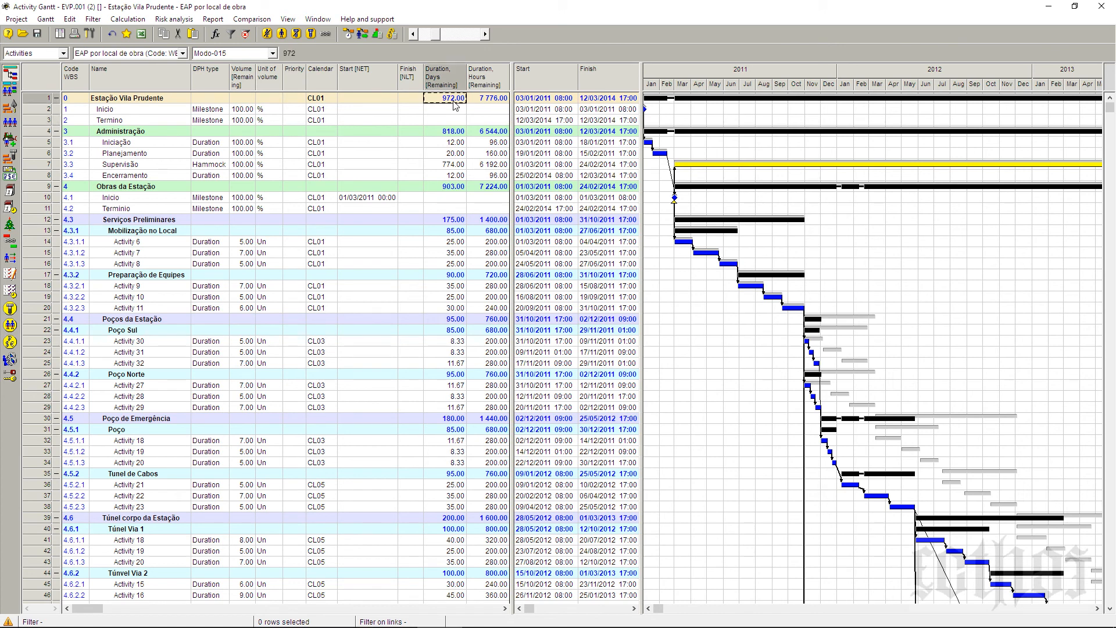
{"action": "left_click", "coordinate": [526, 99]}
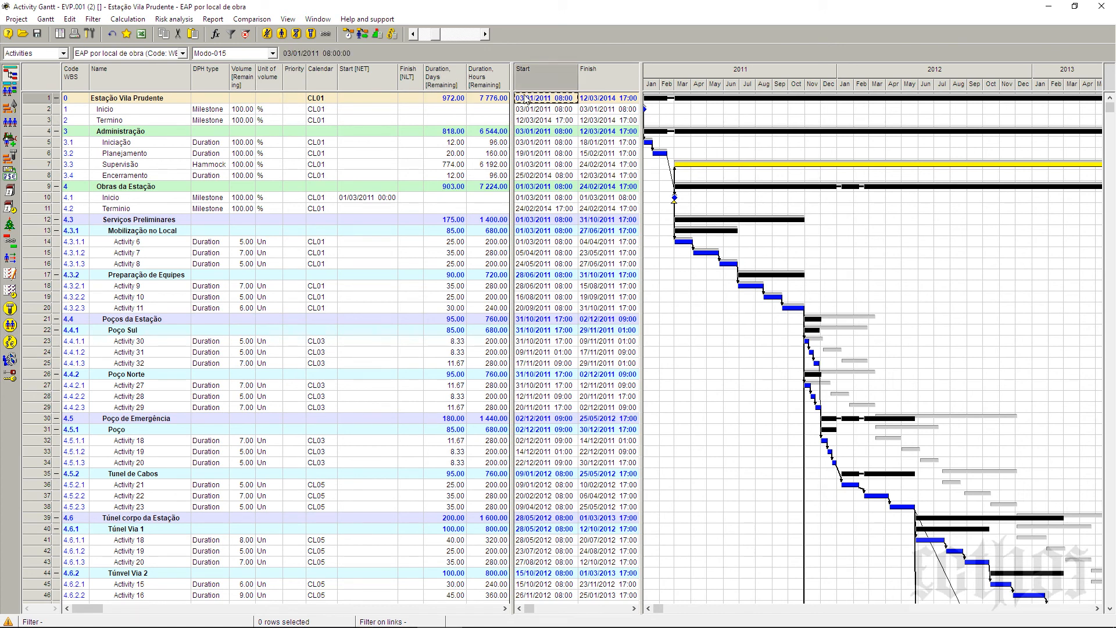
{"action": "left_click", "coordinate": [602, 104]}
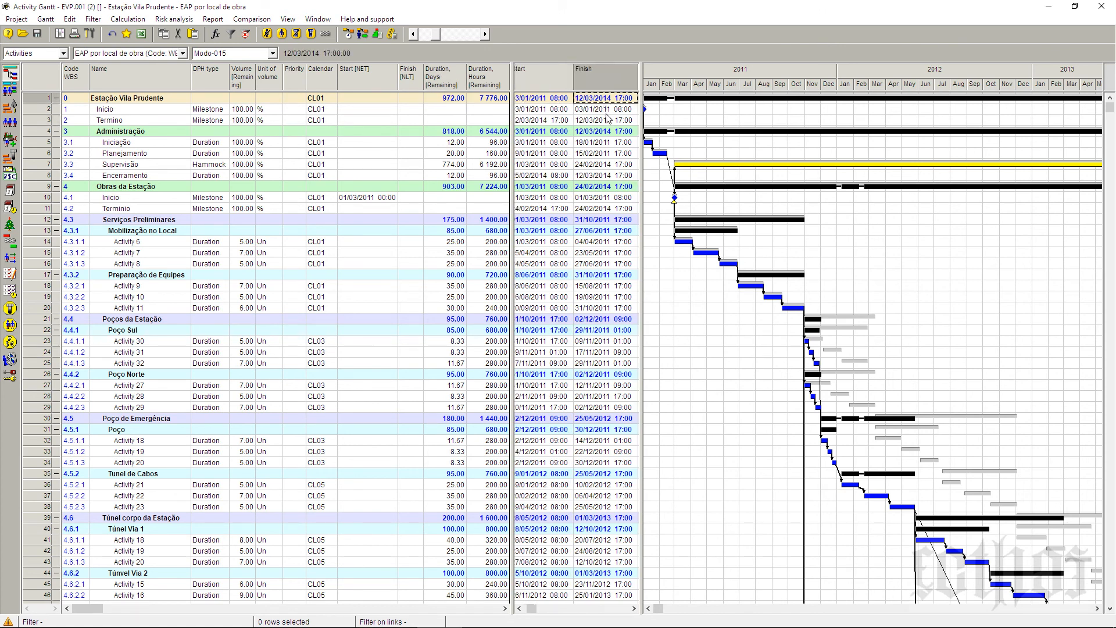
Step: Check the finish and start dates of the Início milestone in item 4.1, and view the scheduling options without recalculating
{"action": "left_click", "coordinate": [606, 201]}
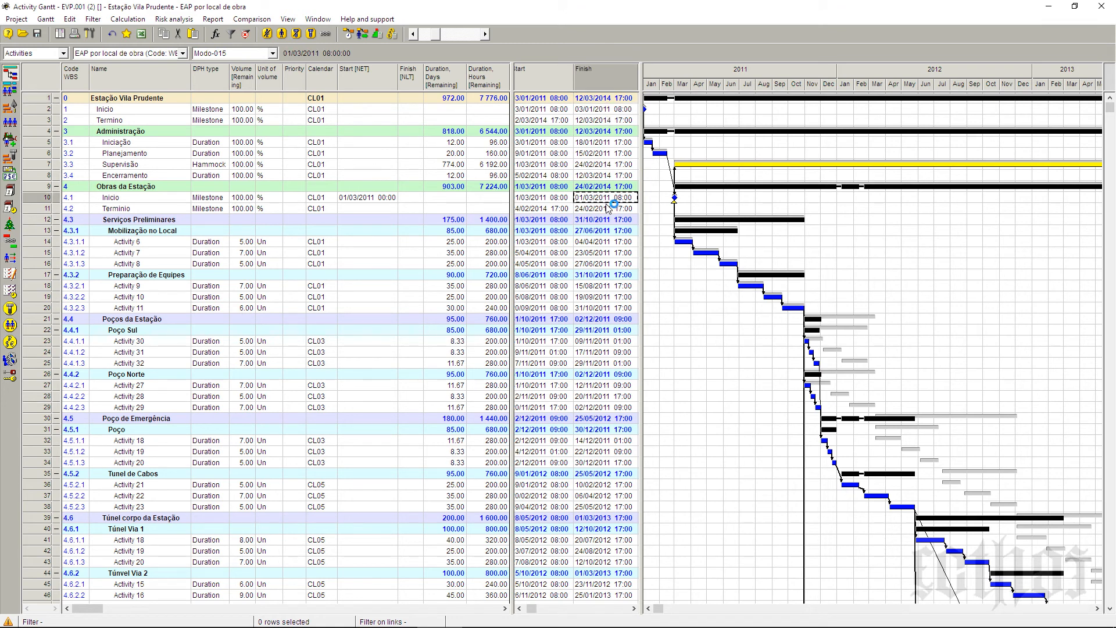
{"action": "double_click", "coordinate": [606, 203]}
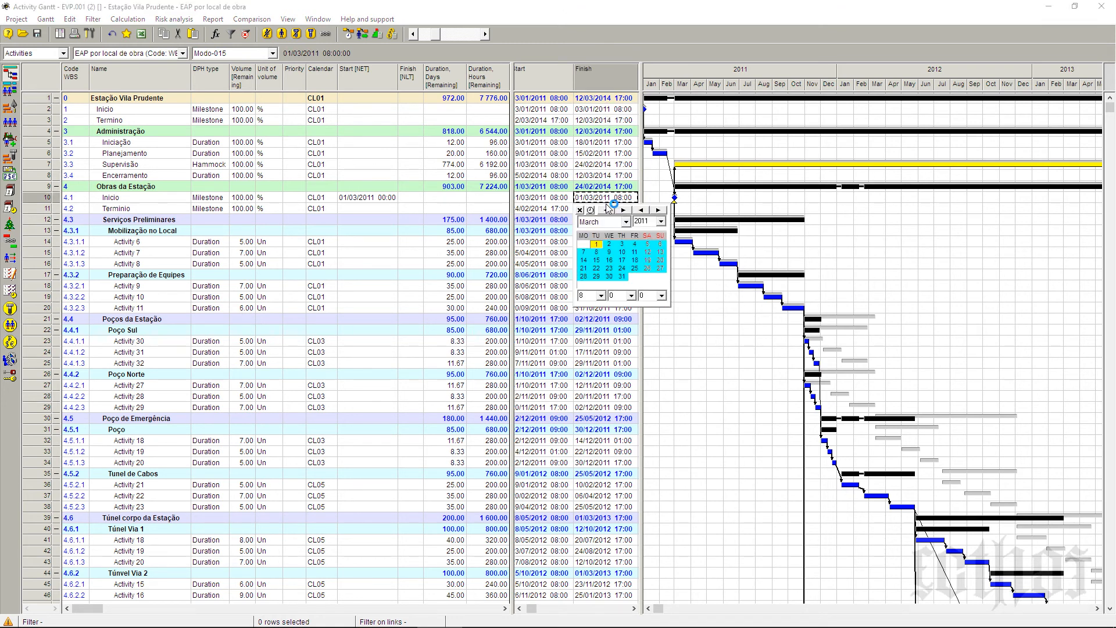
{"action": "left_click", "coordinate": [551, 202]}
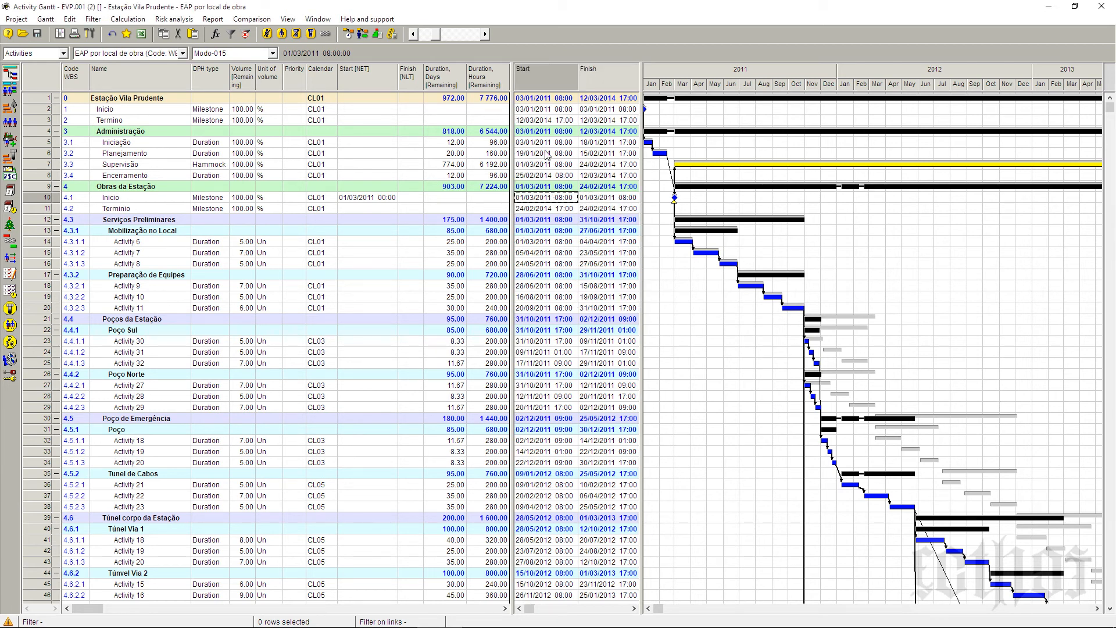
{"action": "left_click", "coordinate": [361, 35]}
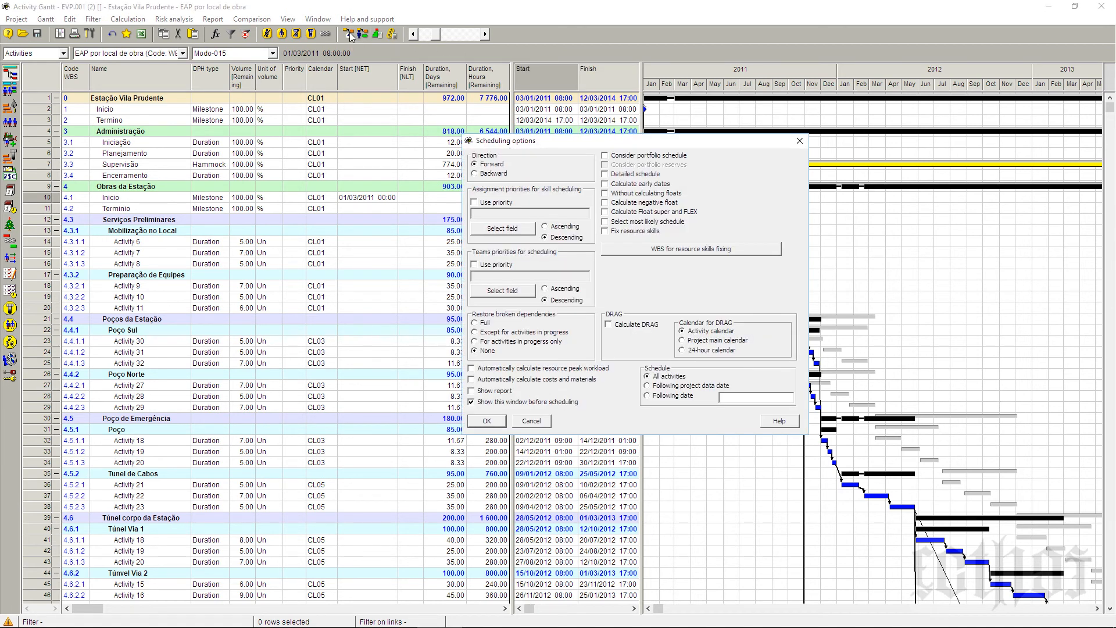
{"action": "left_click", "coordinate": [800, 141]}
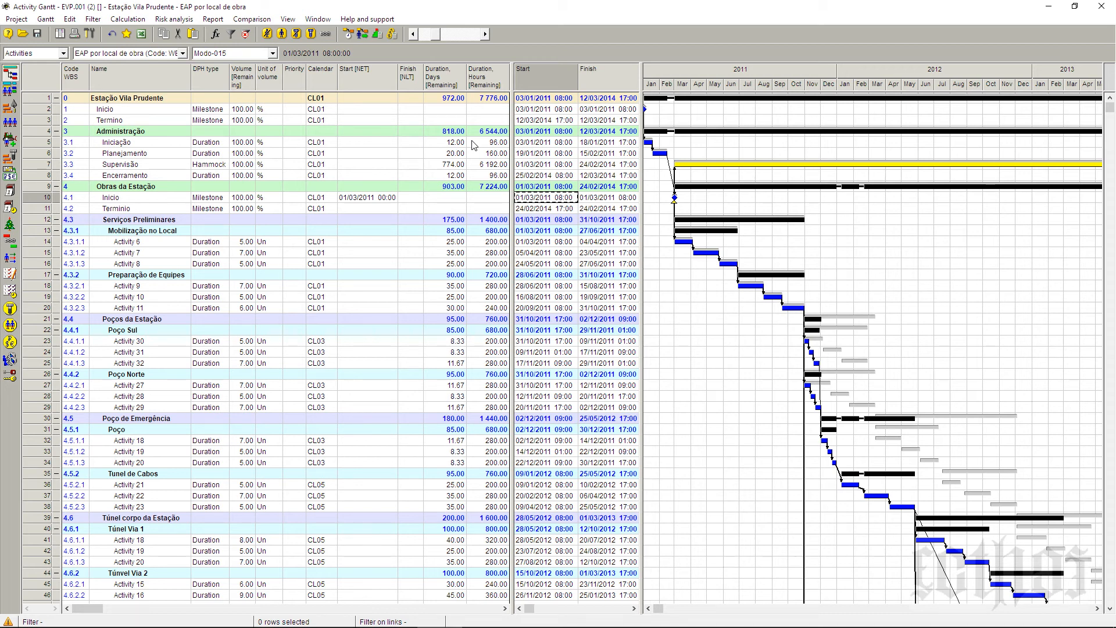
Step: Check the calendars assigned to Activity 6, to Activity 31 and to Activity 20 in Túnel Via 1
{"action": "left_click", "coordinate": [328, 246]}
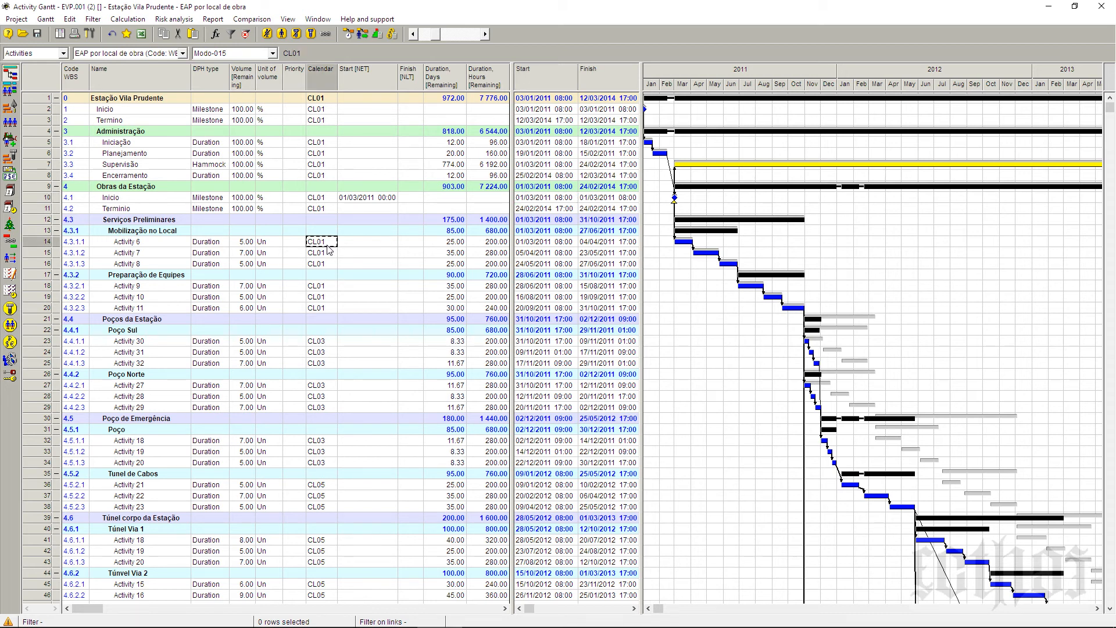
{"action": "left_click", "coordinate": [326, 353]}
{"action": "left_click", "coordinate": [322, 563]}
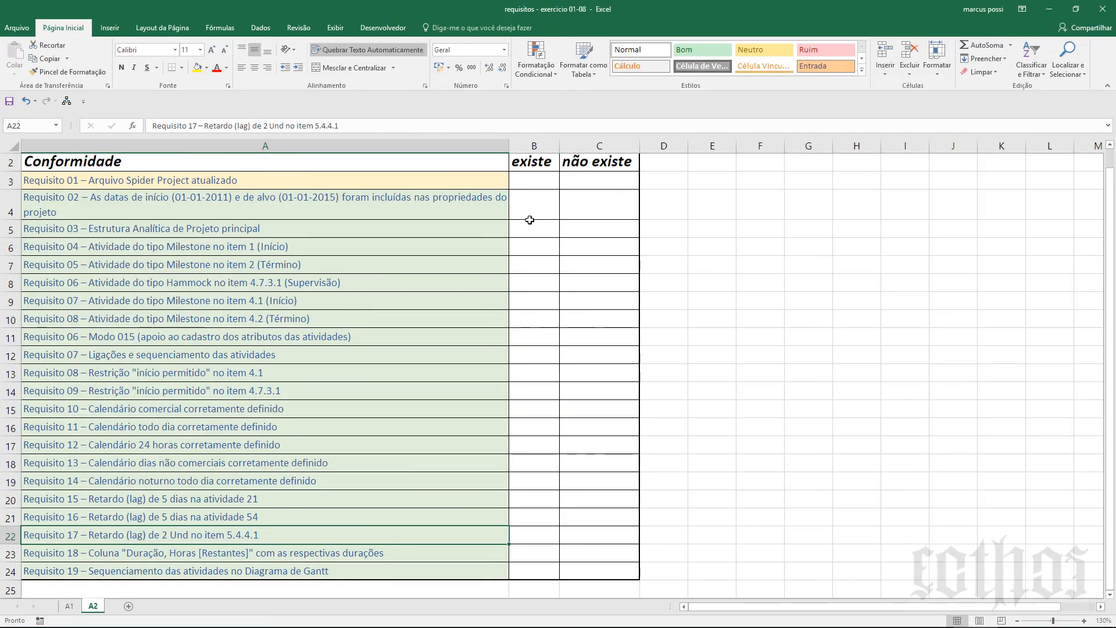
Step: Switch to the Excel requirements checklist and mark Requisito 01 and Requisito 02 with X in the existe column
{"action": "left_click", "coordinate": [549, 185]}
{"action": "type", "text": "X"}
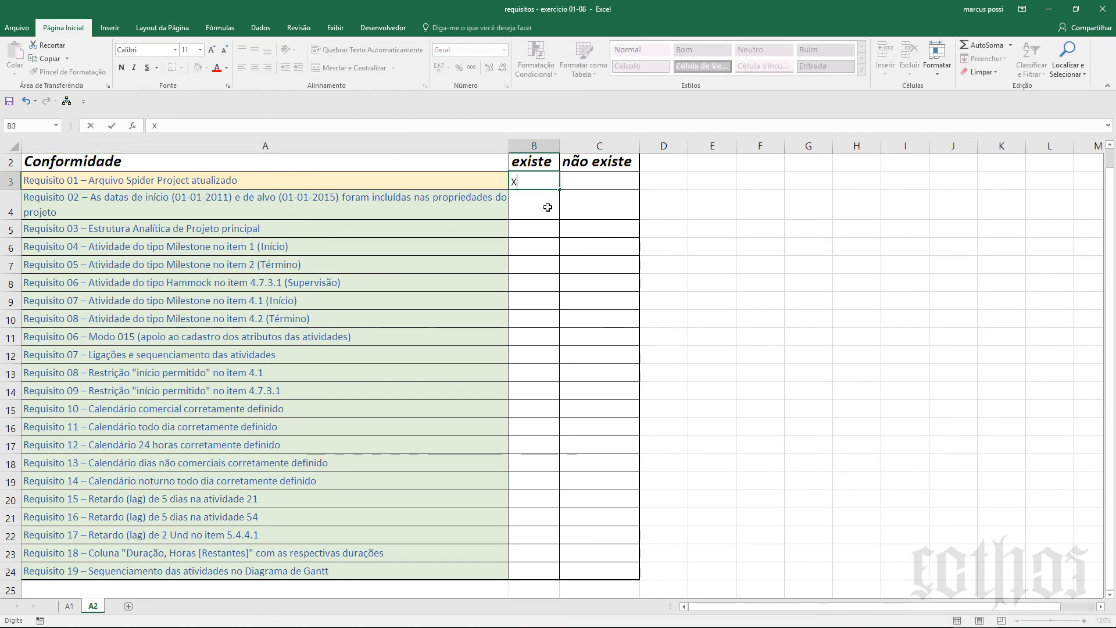
{"action": "left_click", "coordinate": [548, 207]}
{"action": "type", "text": "X"}
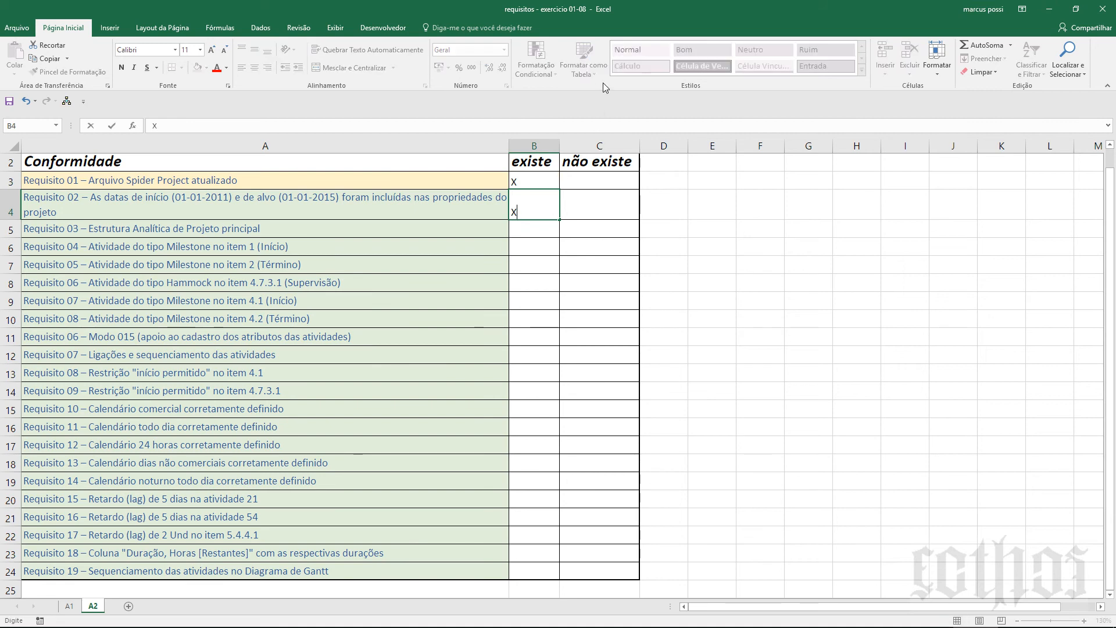
Step: Return to Spider Project and check the data date and target finish in the project properties
{"action": "left_click_drag", "start_coordinate": [623, 15], "coordinate": [1115, 101]}
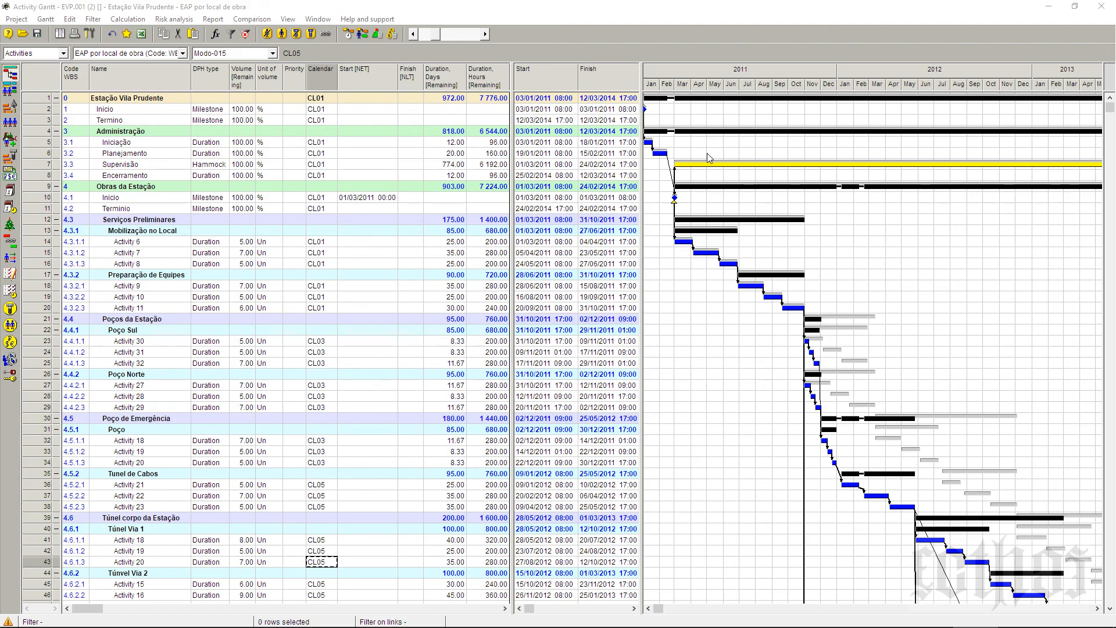
{"action": "left_click", "coordinate": [16, 19]}
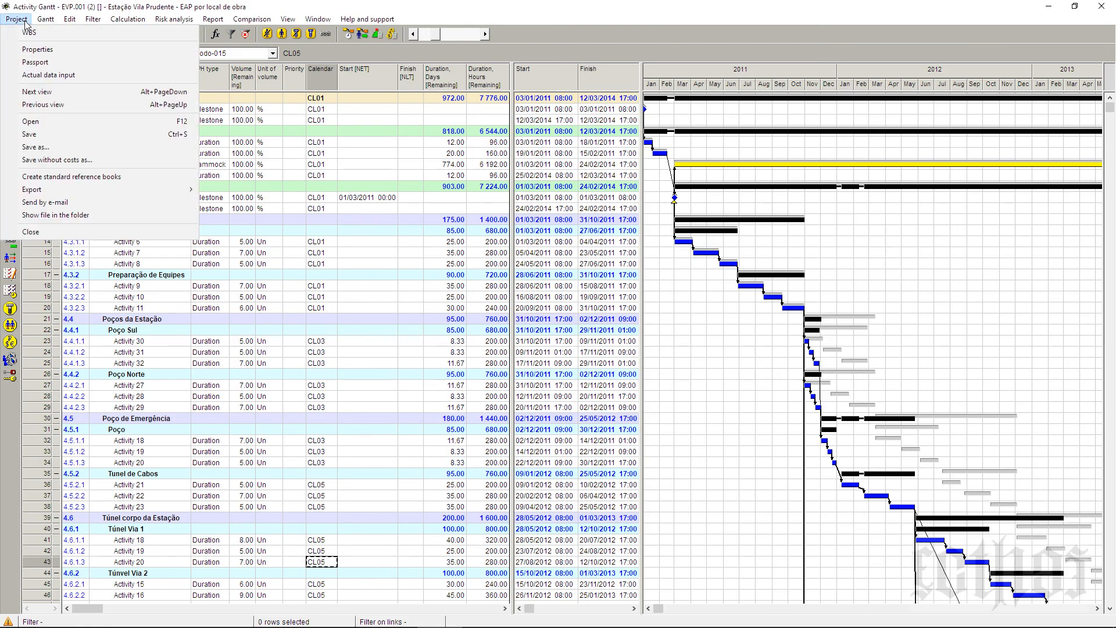
{"action": "left_click", "coordinate": [37, 50]}
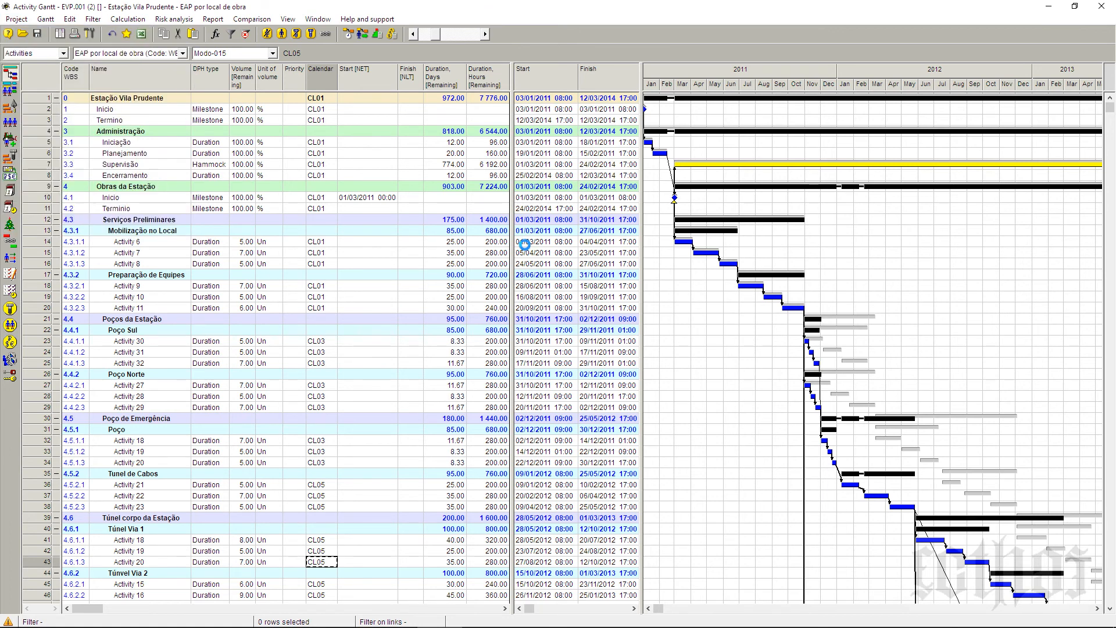
{"action": "left_click", "coordinate": [409, 174]}
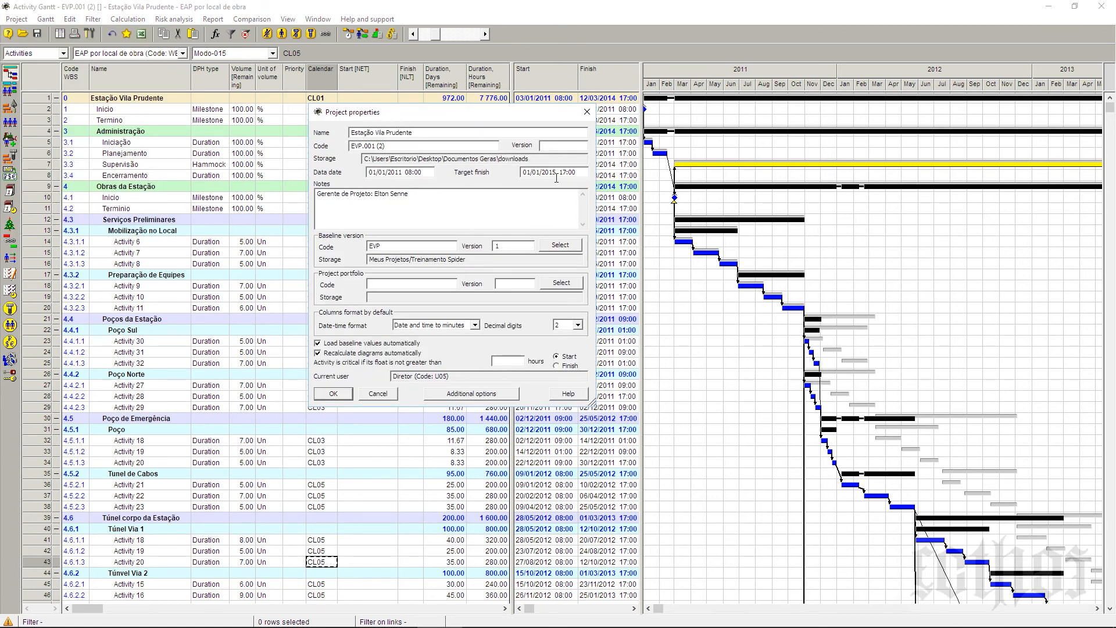
{"action": "left_click", "coordinate": [554, 173]}
{"action": "left_click", "coordinate": [586, 112]}
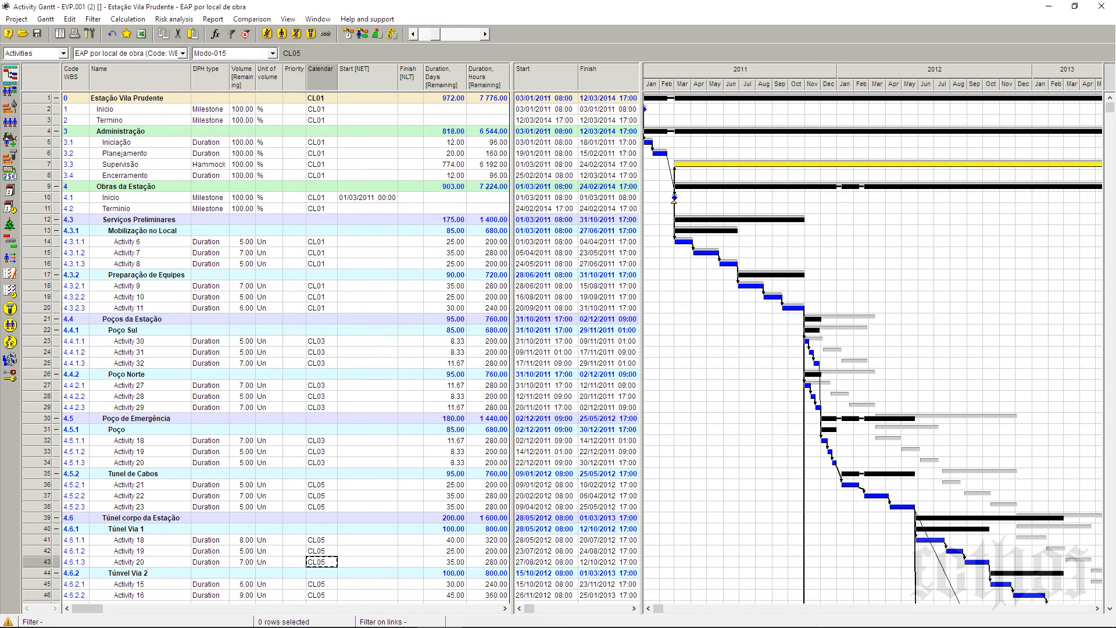
Step: Switch back to the Excel checklist and centre the existe and não existe cells for all requirements, rows 3 to 24
{"action": "key", "text": "alt+Tab"}
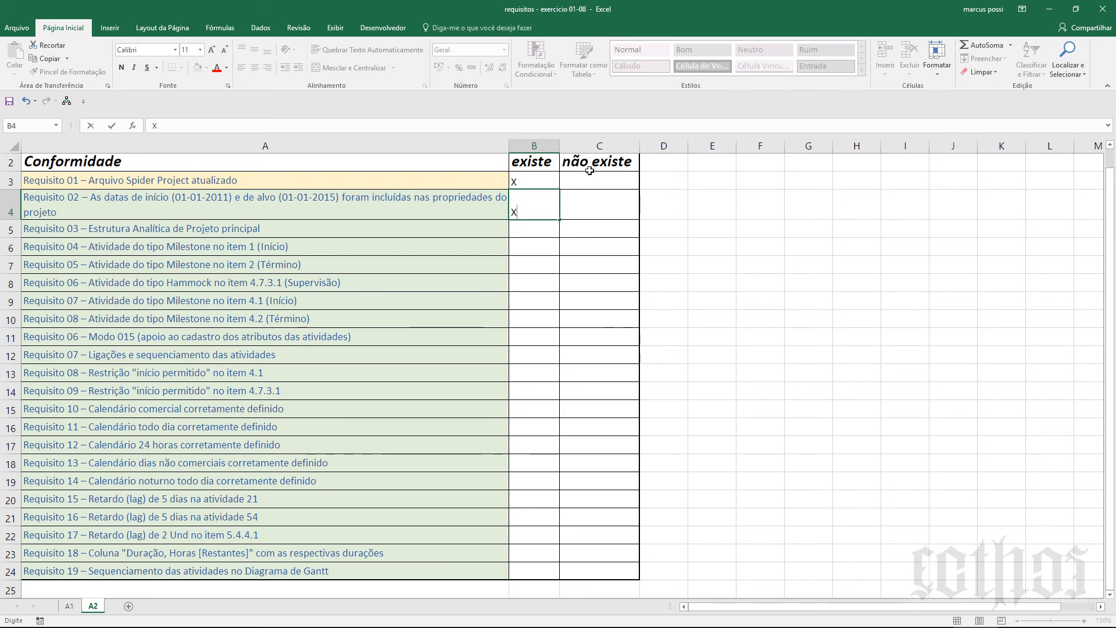
{"action": "left_click_drag", "start_coordinate": [634, 576], "coordinate": [533, 183]}
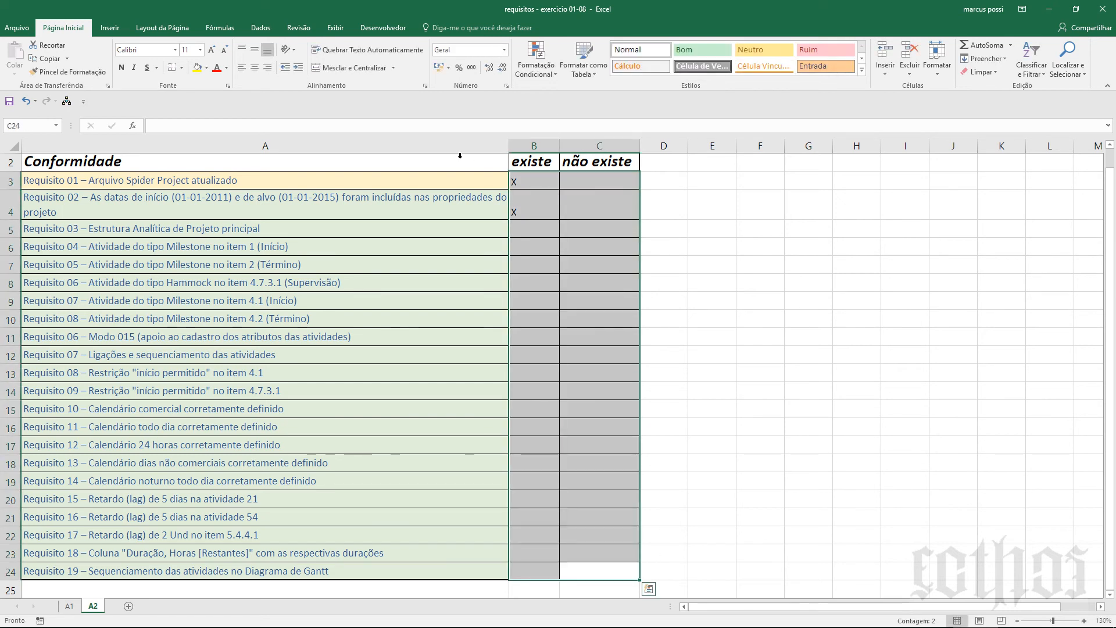
{"action": "left_click", "coordinate": [252, 69]}
{"action": "left_click", "coordinate": [577, 319]}
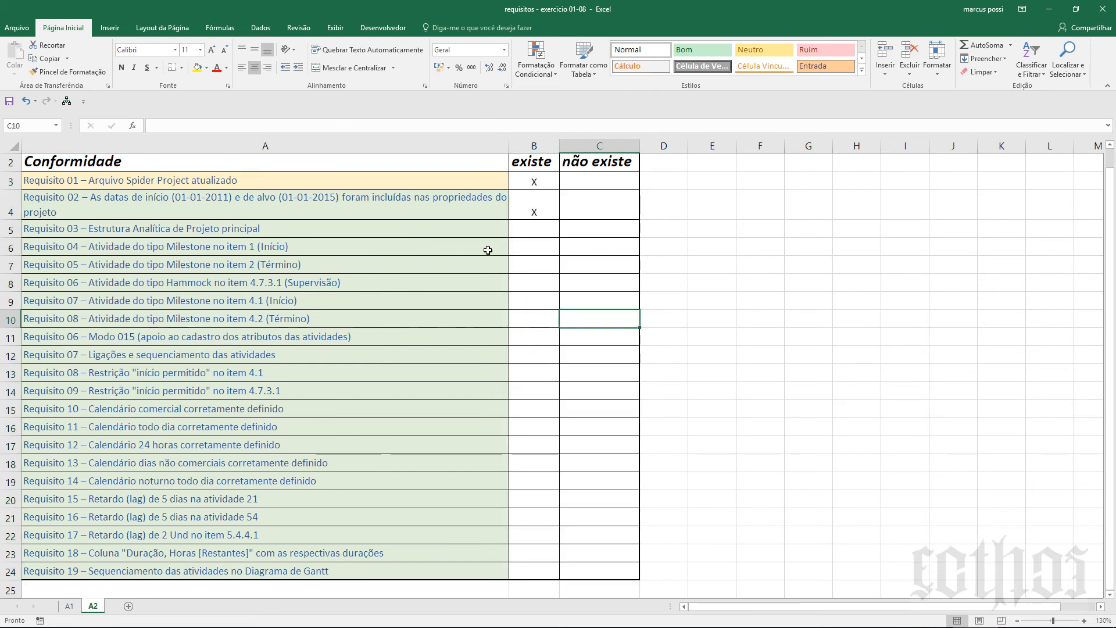
Step: Mark Requisito 03, Requisito 04 and Requisito 05 with X in the existe column
{"action": "left_click", "coordinate": [531, 234]}
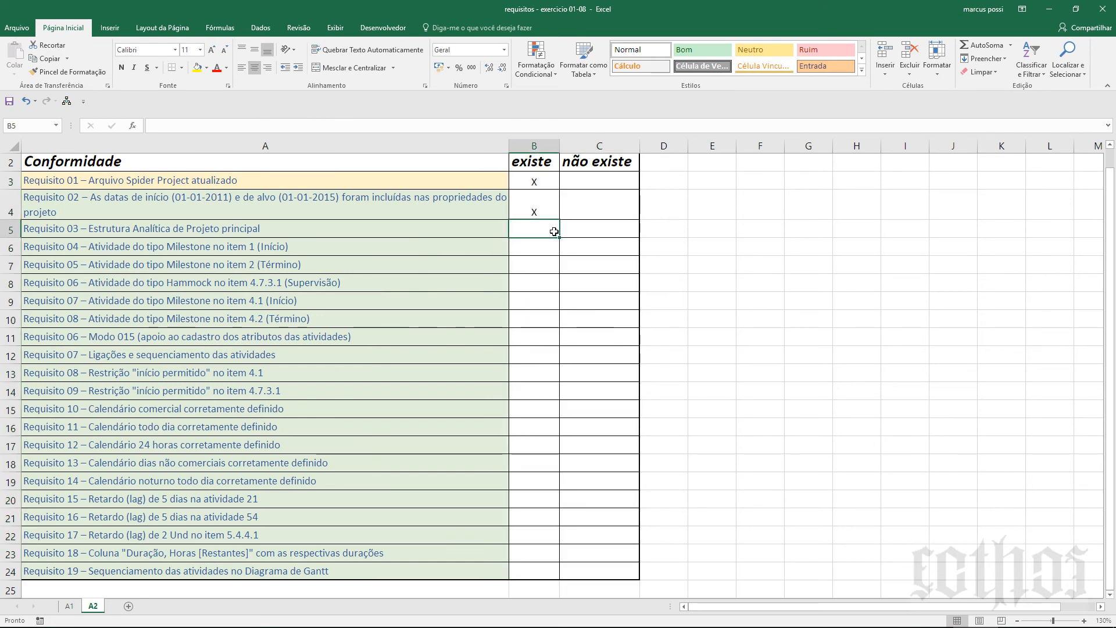
{"action": "type", "text": "X"}
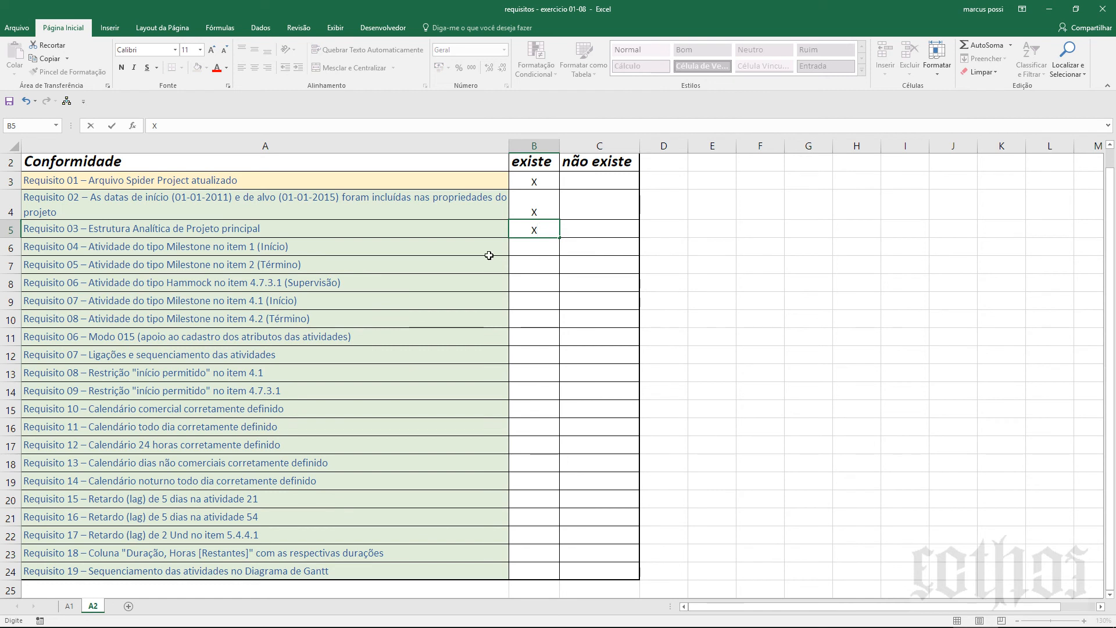
{"action": "left_click", "coordinate": [547, 249]}
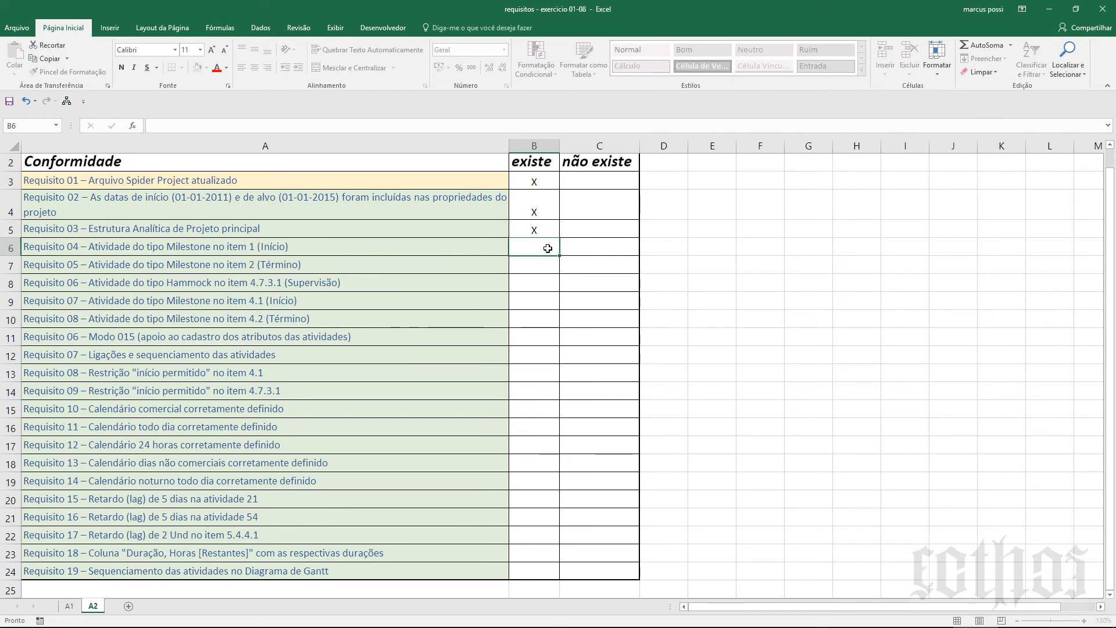
{"action": "type", "text": "X"}
{"action": "left_click", "coordinate": [547, 275]}
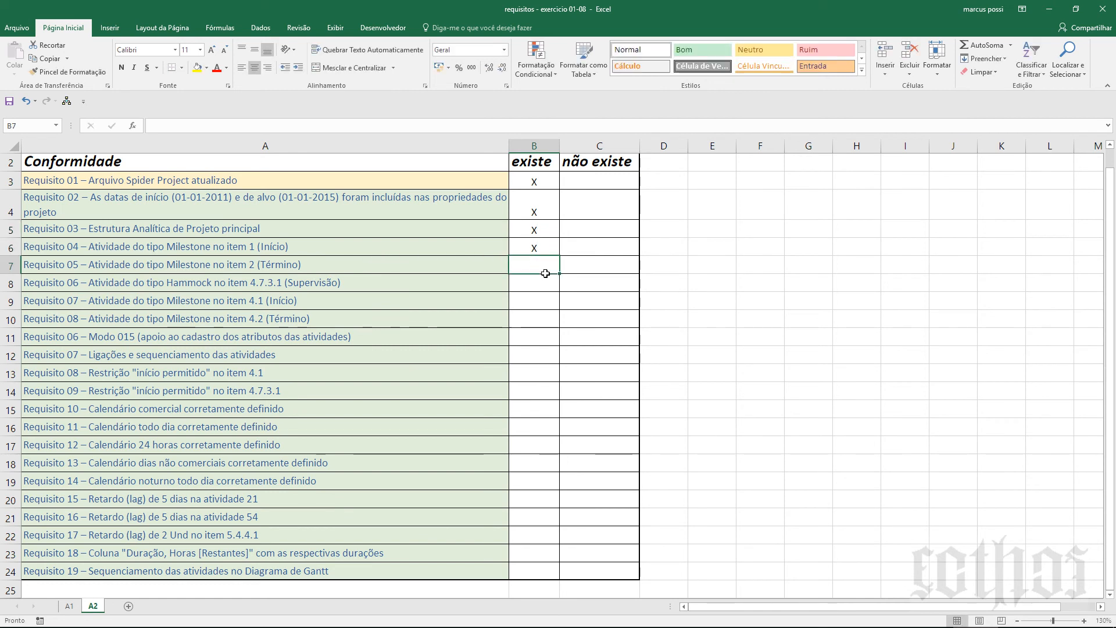
{"action": "type", "text": "X"}
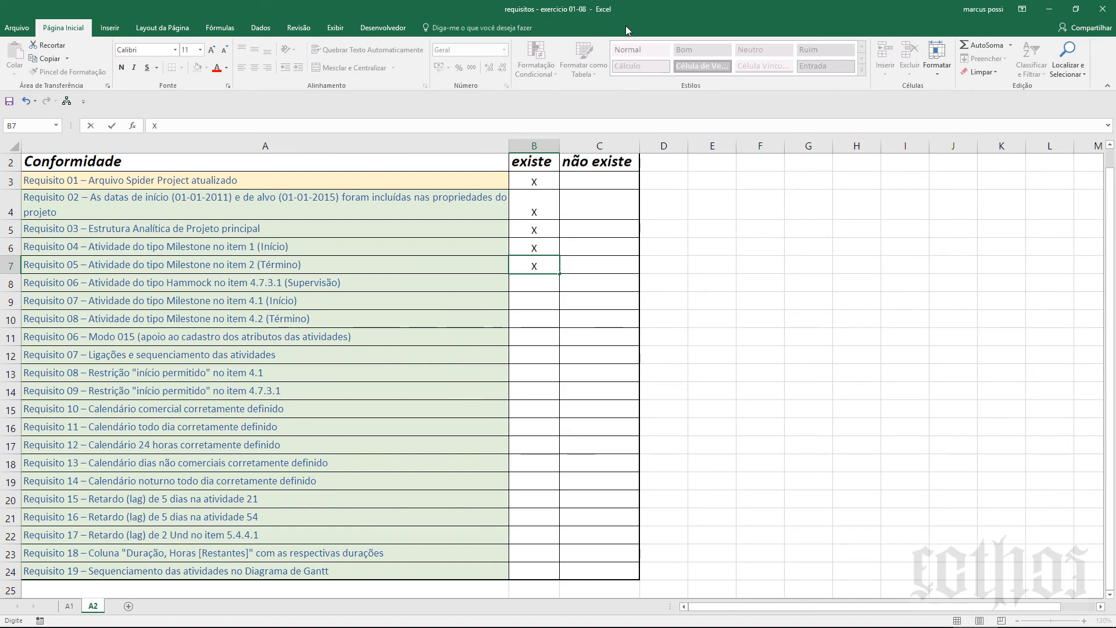
Step: Switch to Spider Project and collapse the Obras da Estação and Obras na Via phases in the Activity Gantt
{"action": "mouse_move", "coordinate": [626, 7]}
{"action": "left_mouse_down"}
{"action": "mouse_move", "coordinate": [719, 39]}
{"action": "mouse_move", "coordinate": [636, 1]}
{"action": "left_mouse_up"}
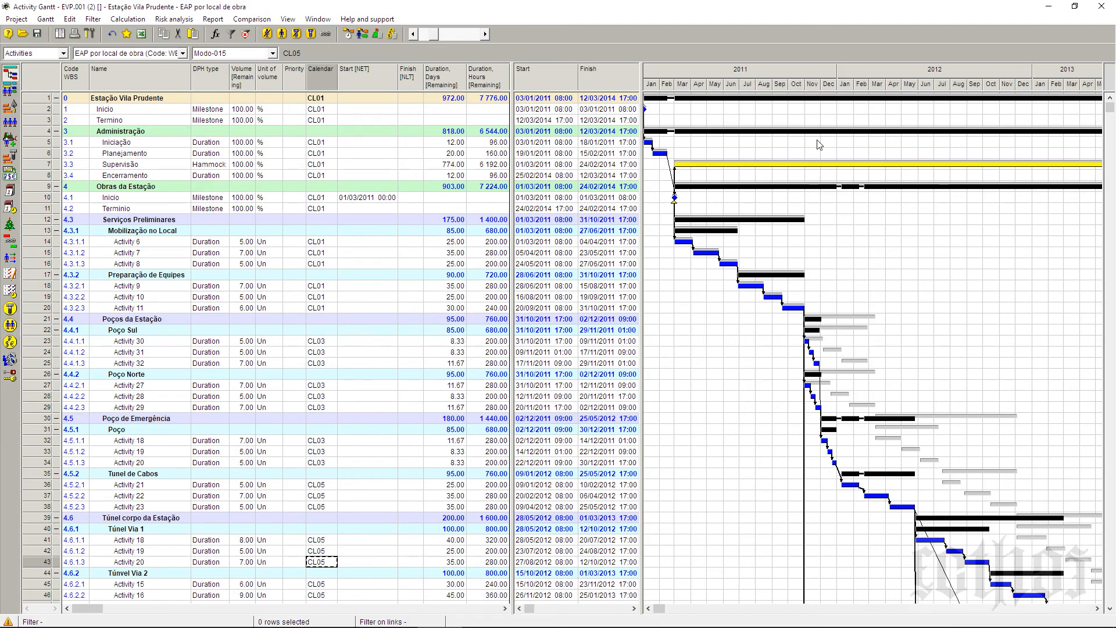
{"action": "scroll", "coordinate": [841, 166], "scroll_direction": "down", "scroll_amount": 1}
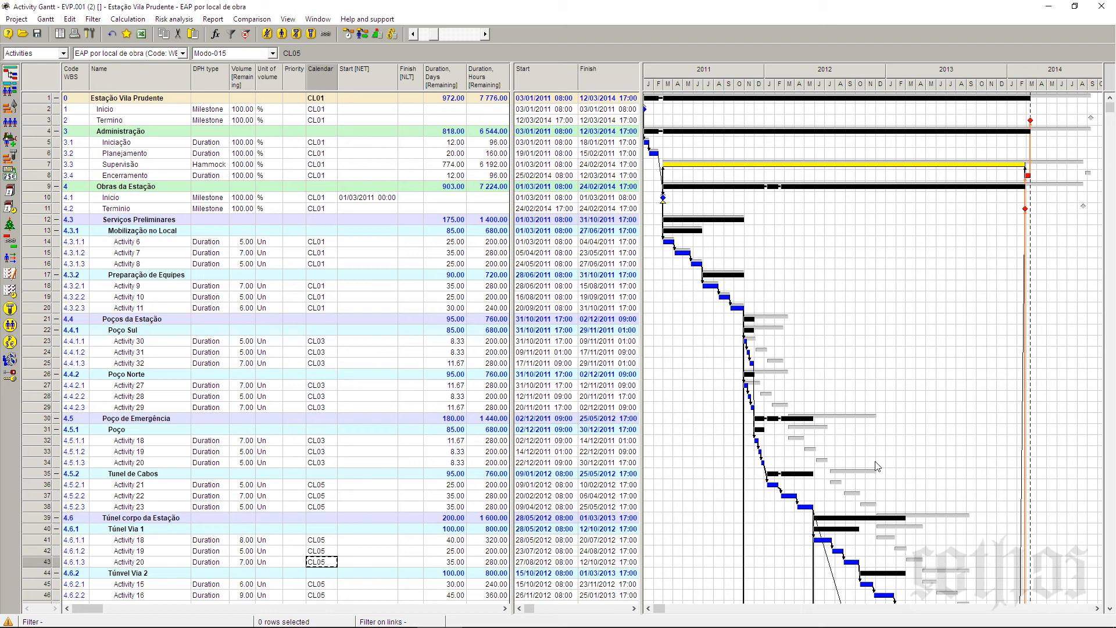
{"action": "mouse_move", "coordinate": [801, 168]}
{"action": "left_click", "coordinate": [56, 187]}
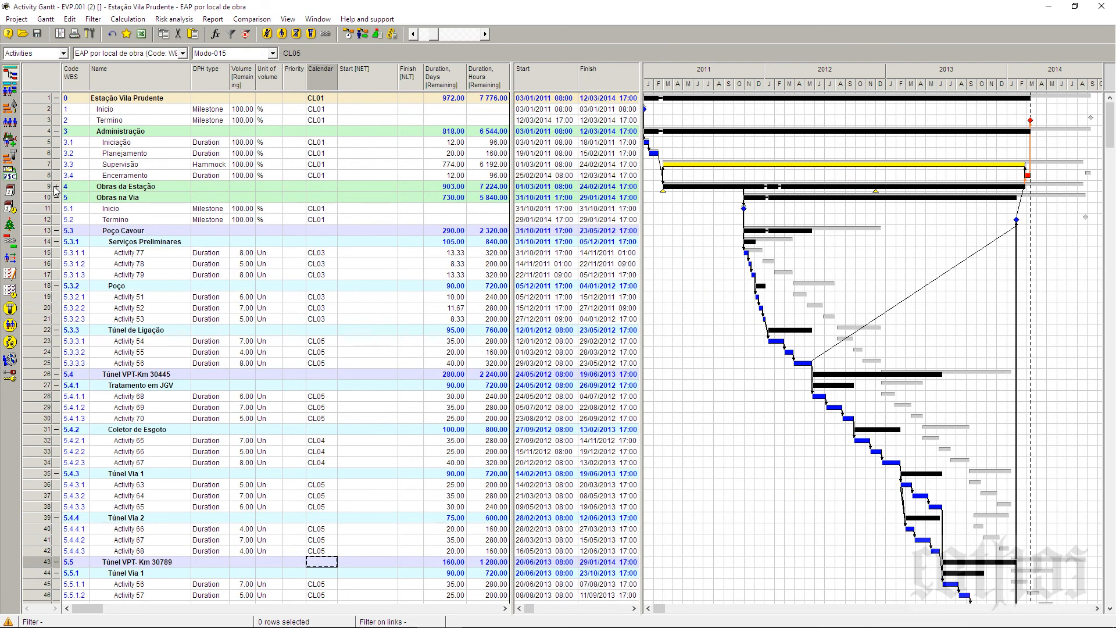
{"action": "left_click", "coordinate": [57, 198]}
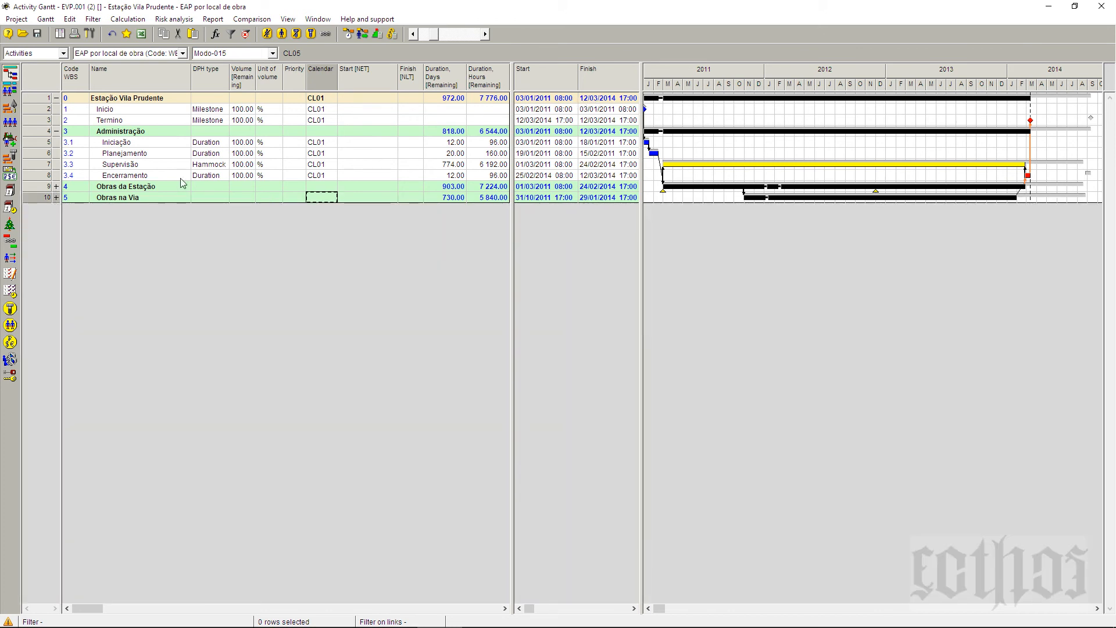
Step: Review Administração activities 3.1 to 3.4 and the breakdown of Obras da Estação, and dismiss the browser notifications
{"action": "left_click", "coordinate": [48, 143]}
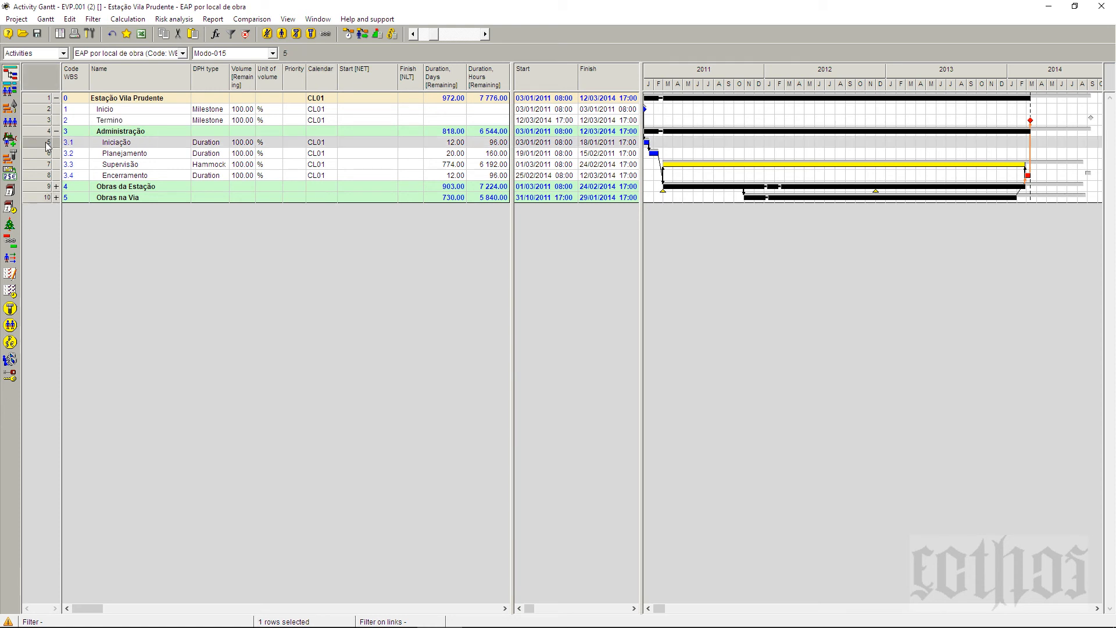
{"action": "left_click", "coordinate": [46, 180], "text": "shift"}
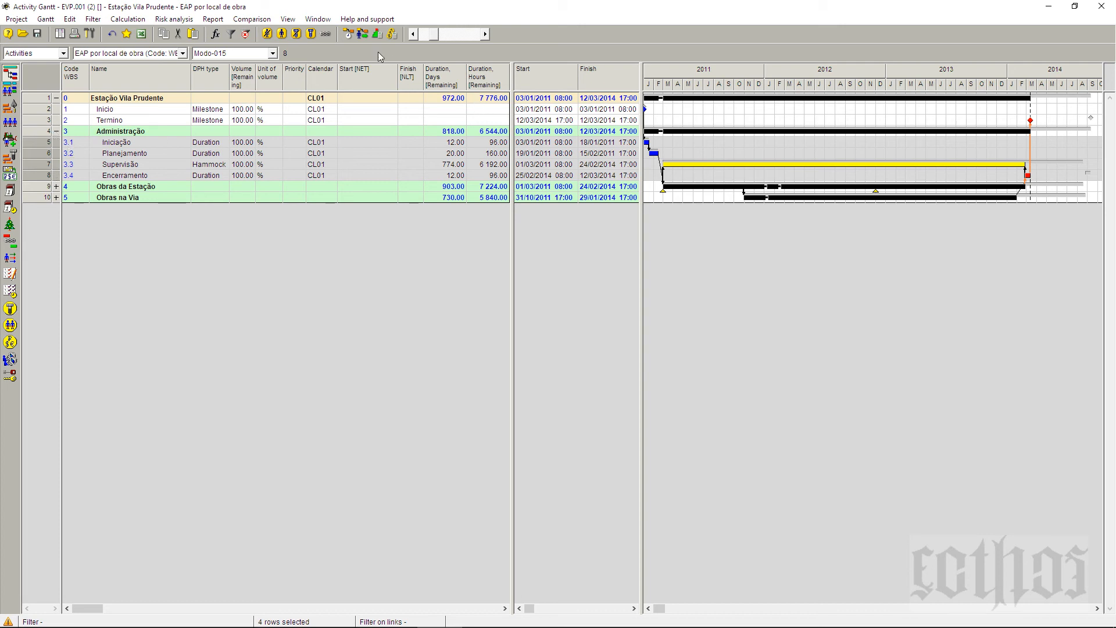
{"action": "left_click", "coordinate": [56, 186]}
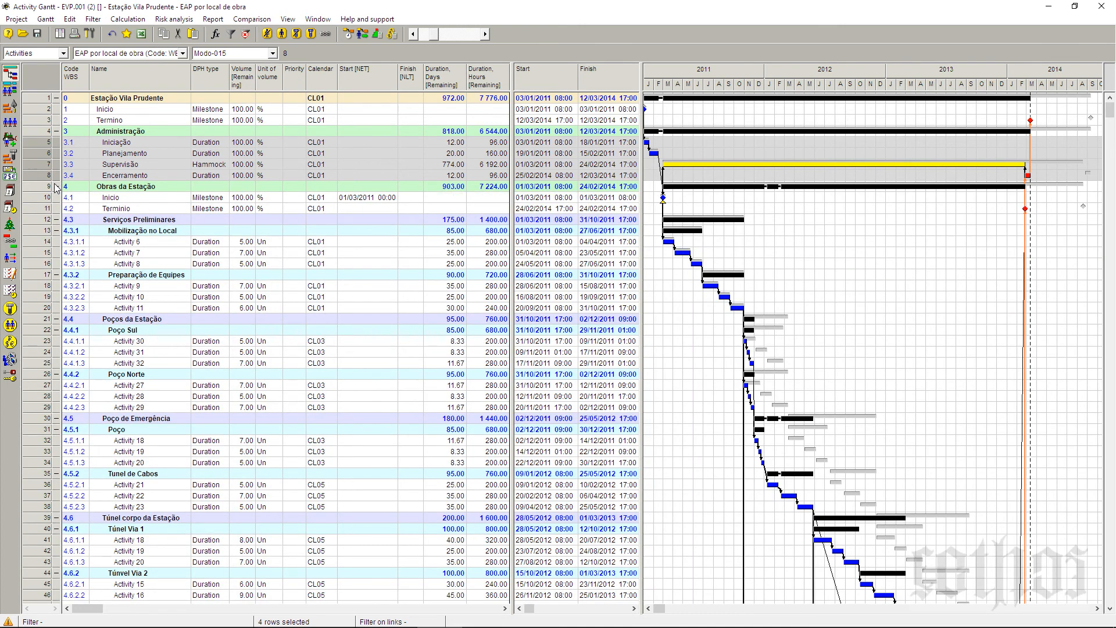
{"action": "left_click", "coordinate": [56, 187]}
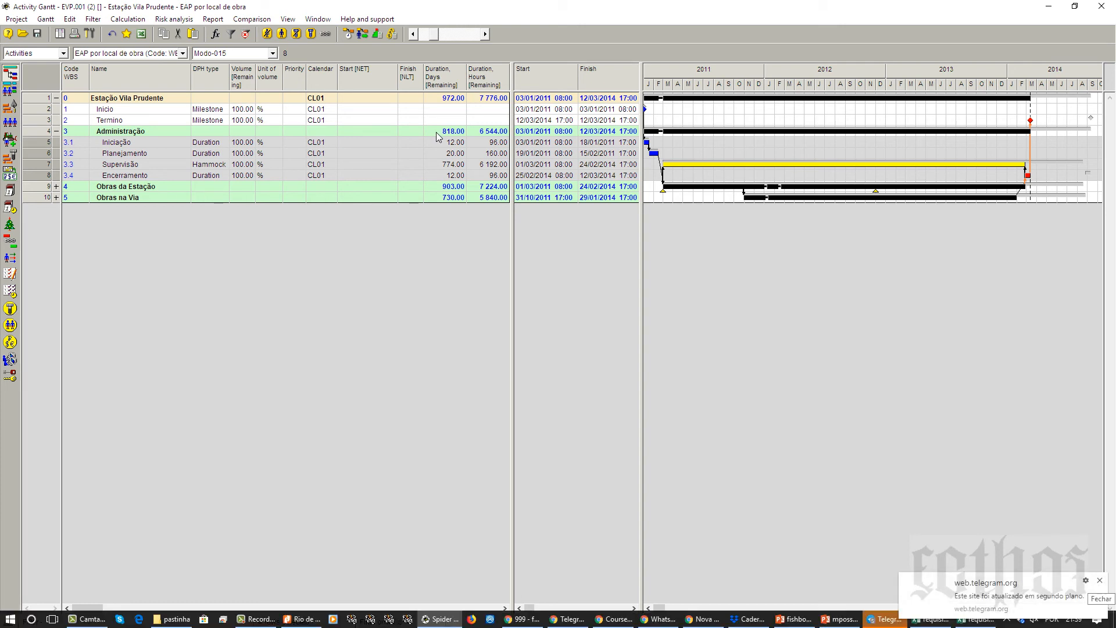
{"action": "left_click", "coordinate": [1099, 580]}
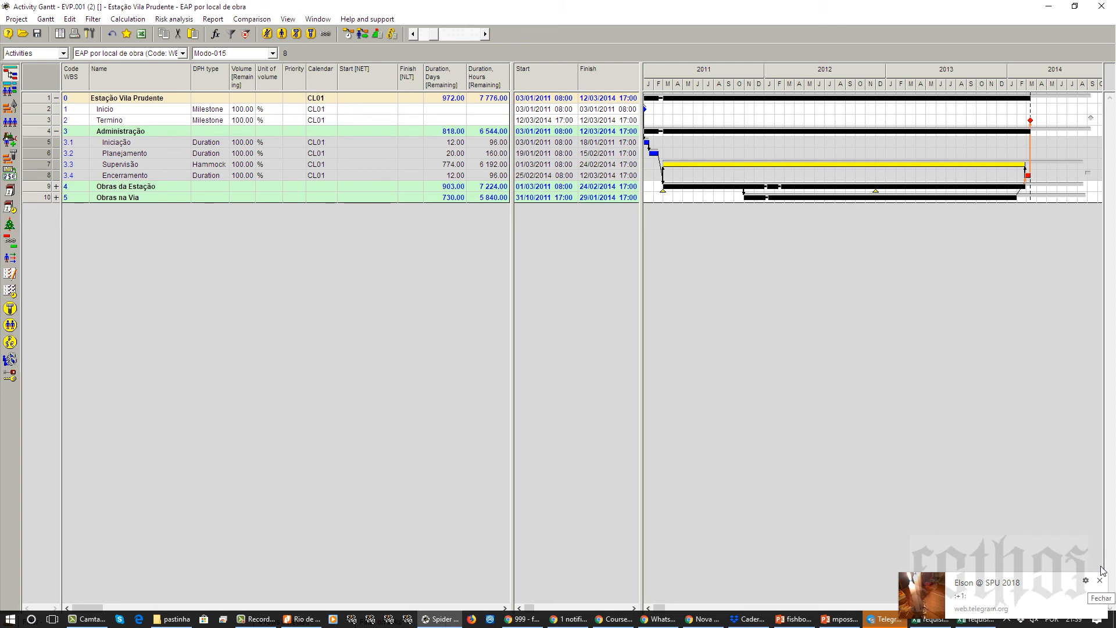
{"action": "left_click", "coordinate": [1100, 582]}
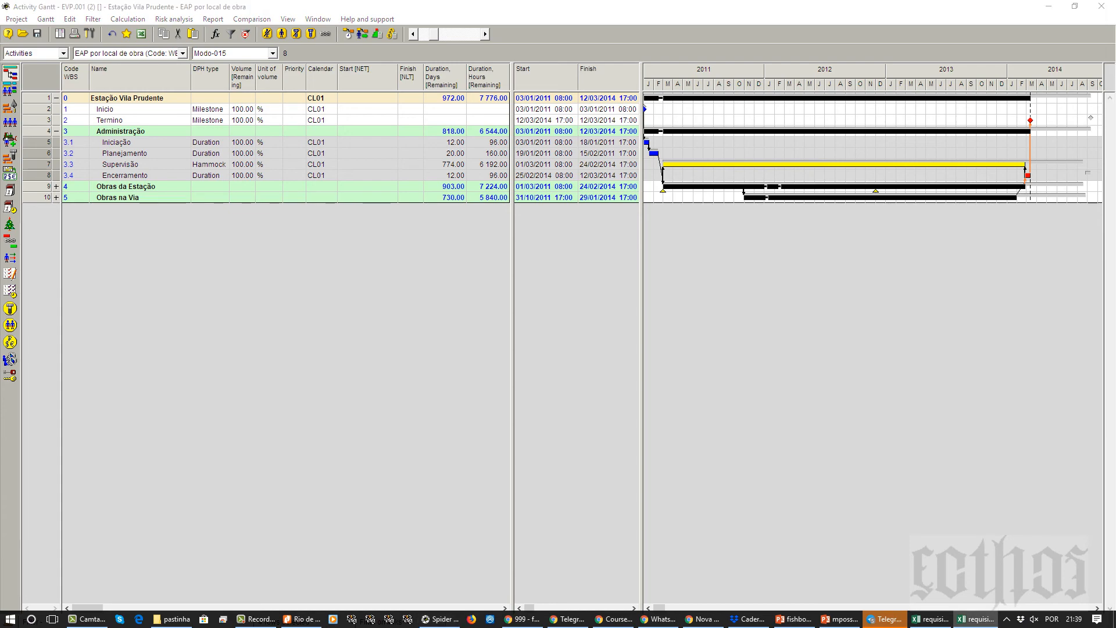
Step: Switch back to the Excel checklist and mark the Hammock and Milestone requirements in rows 8 to 10 with X in the existe column
{"action": "key", "text": "alt+Tab"}
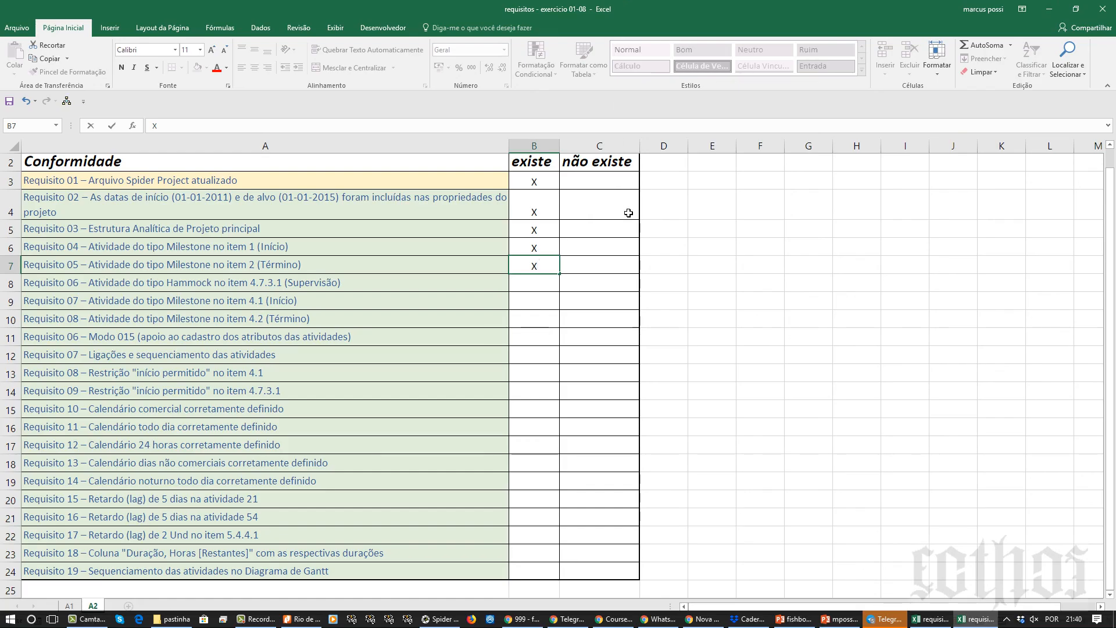
{"action": "left_click", "coordinate": [529, 286]}
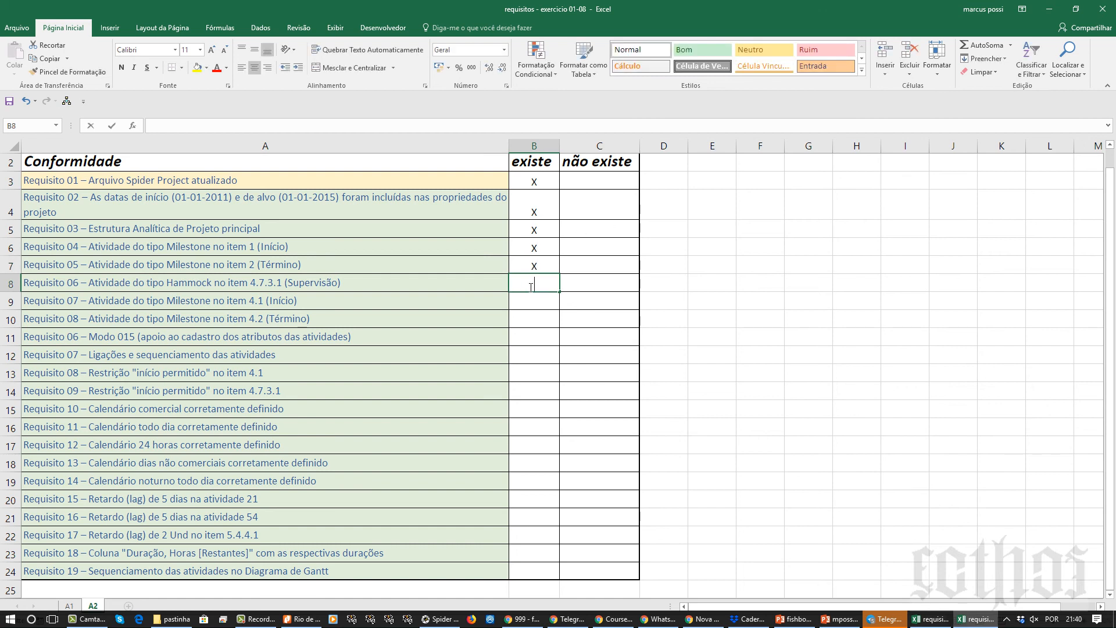
{"action": "type", "text": "X"}
{"action": "left_click", "coordinate": [531, 303]}
{"action": "type", "text": "X"}
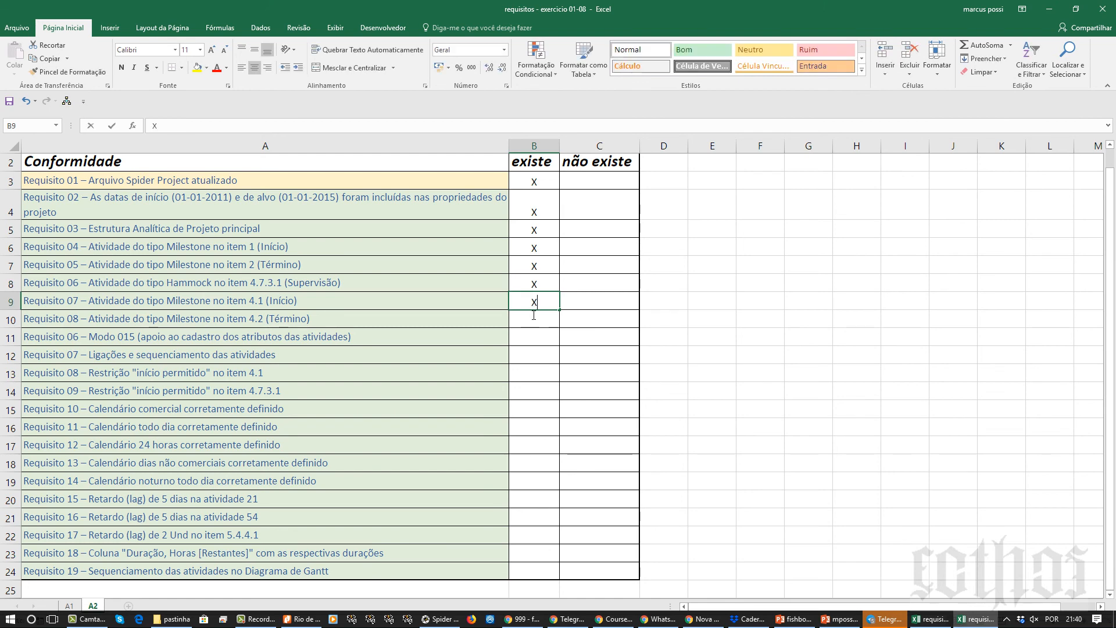
{"action": "left_click", "coordinate": [532, 321]}
{"action": "type", "text": "X"}
Step: Mark the Modo 015, activity links and two "início permitido" requirements in rows 11 to 14 with X in the existe column
{"action": "left_click", "coordinate": [534, 340]}
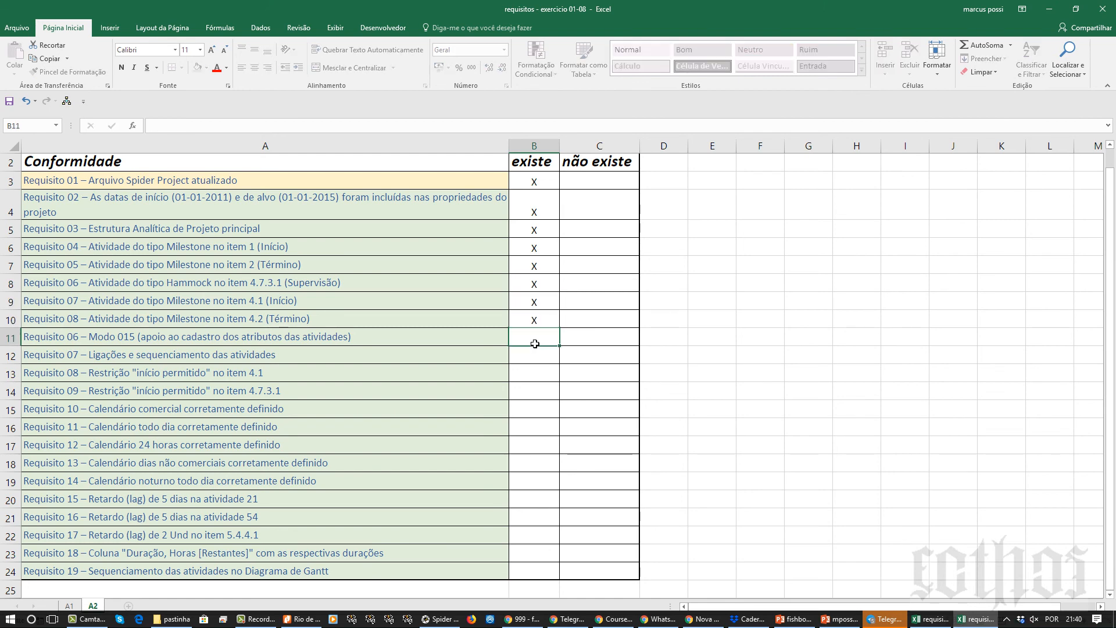
{"action": "type", "text": "X"}
{"action": "left_click", "coordinate": [538, 362]}
{"action": "type", "text": "X"}
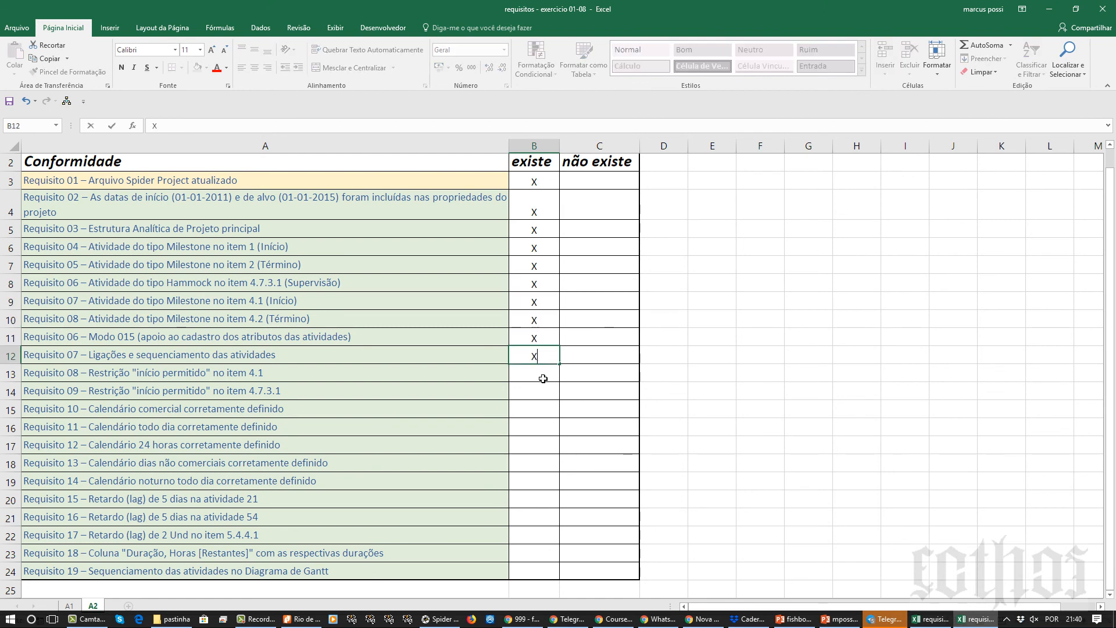
{"action": "left_click", "coordinate": [546, 379]}
{"action": "type", "text": "X"}
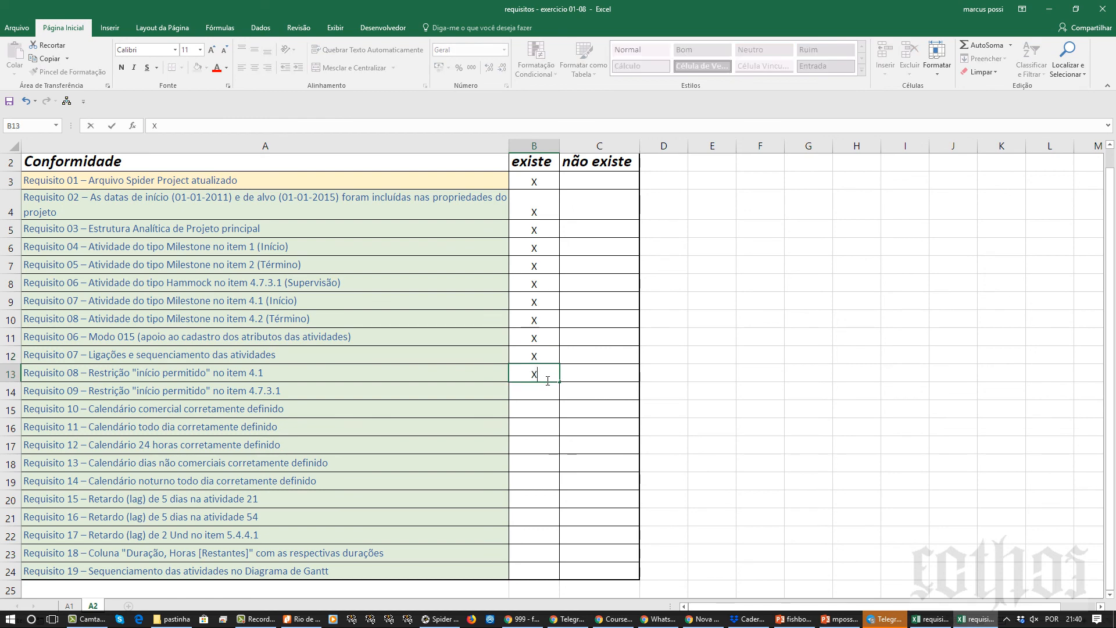
{"action": "left_click", "coordinate": [545, 393]}
{"action": "type", "text": "X"}
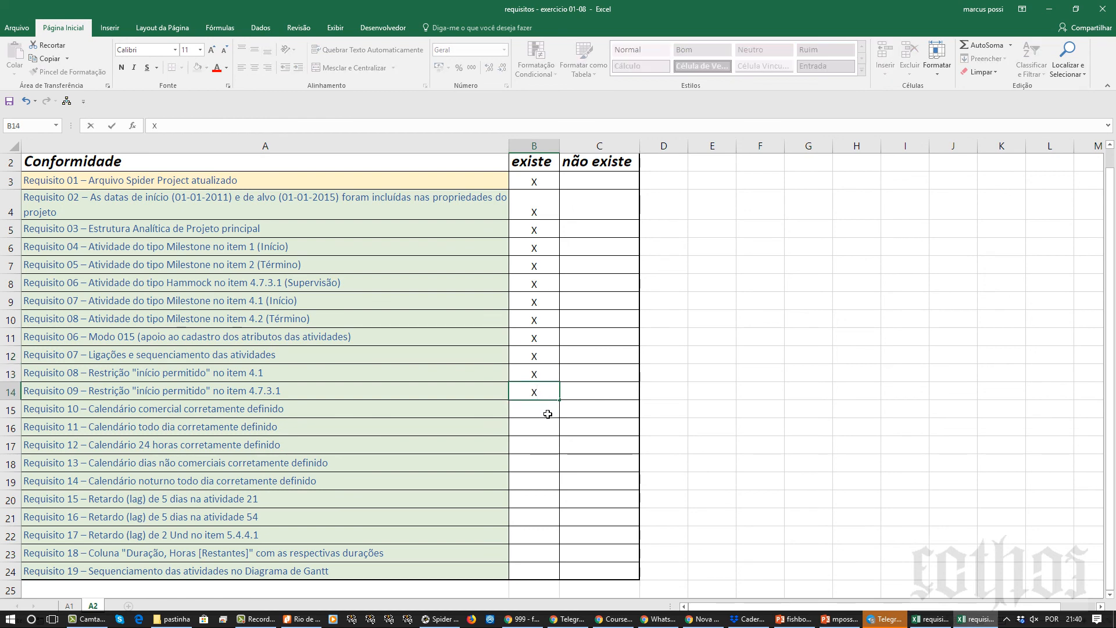
{"action": "left_click", "coordinate": [546, 411]}
{"action": "type", "text": "X"}
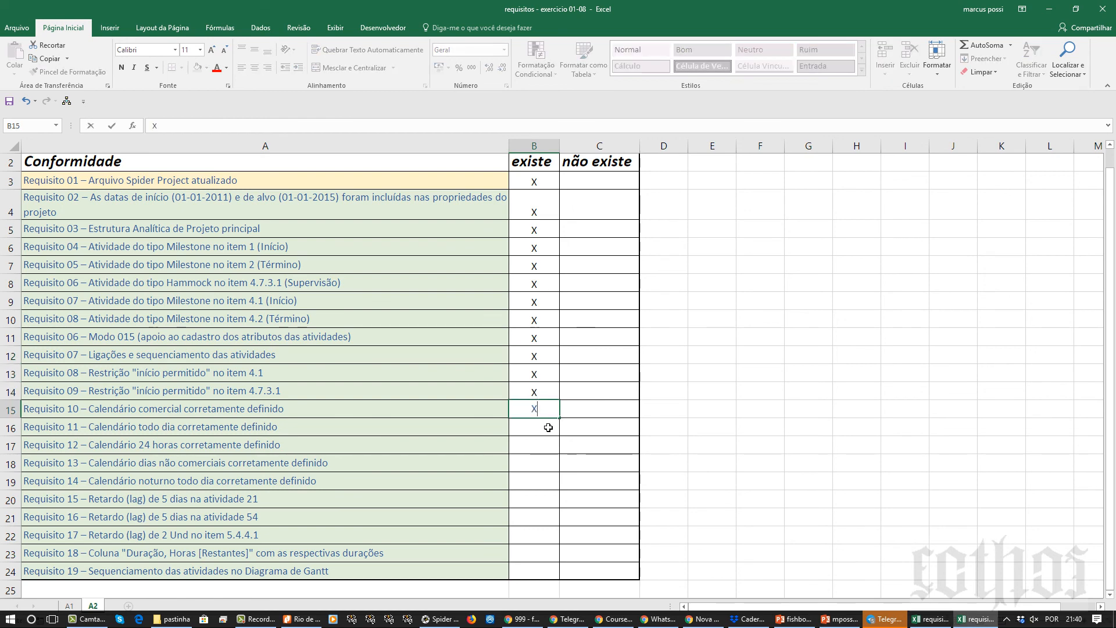
{"action": "key", "text": "BackSpace"}
Step: Mark the calendar requirements, Requisito 10 to Requisito 14, with X in the não existe column
{"action": "left_click", "coordinate": [592, 415]}
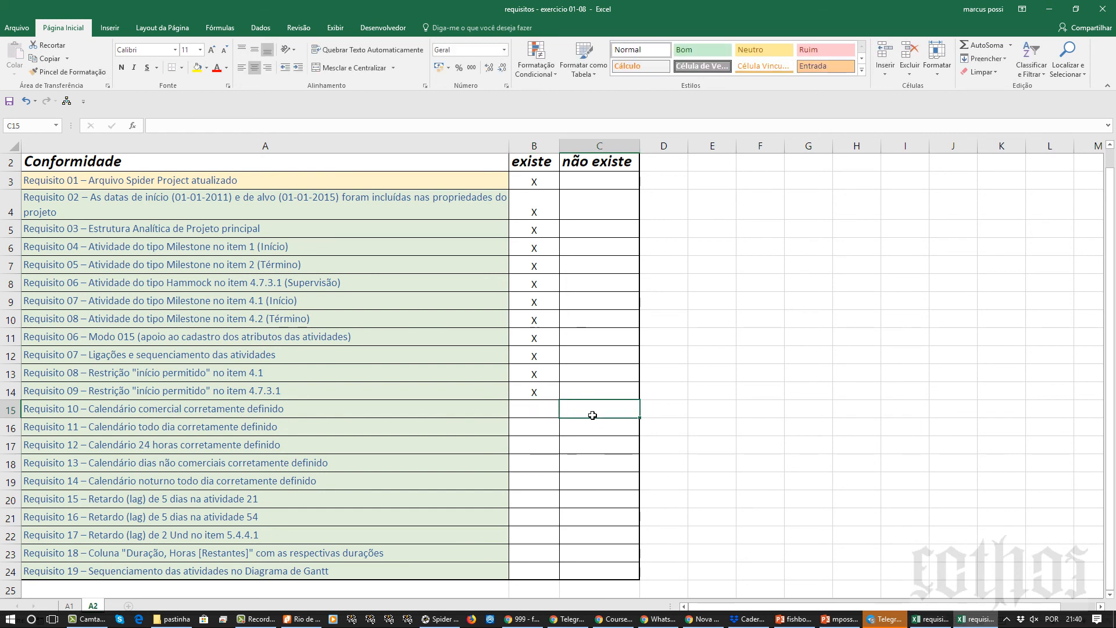
{"action": "type", "text": "X"}
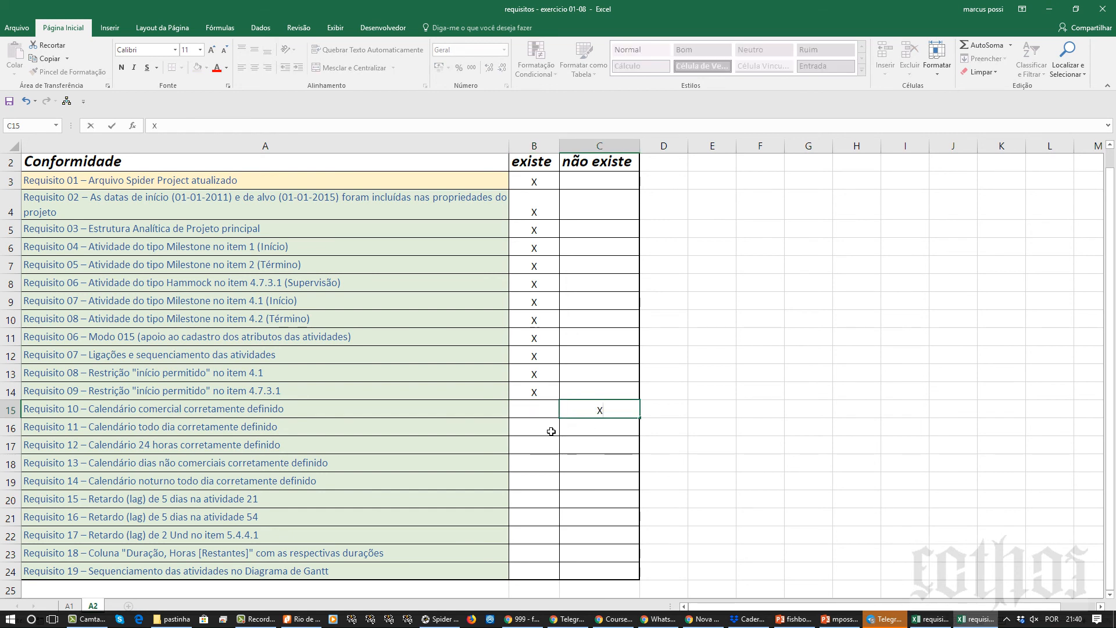
{"action": "left_click", "coordinate": [593, 427]}
{"action": "type", "text": "X"}
{"action": "left_click", "coordinate": [599, 443]}
{"action": "type", "text": "X"}
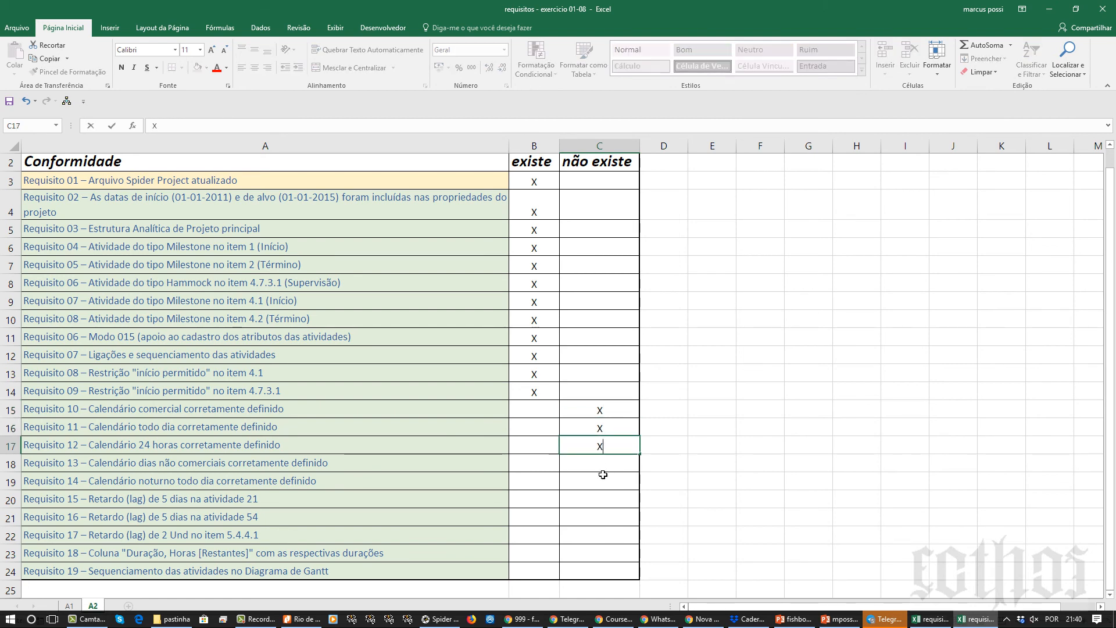
{"action": "key", "text": "Return"}
{"action": "type", "text": "X"}
{"action": "key", "text": "Return"}
{"action": "type", "text": "X"}
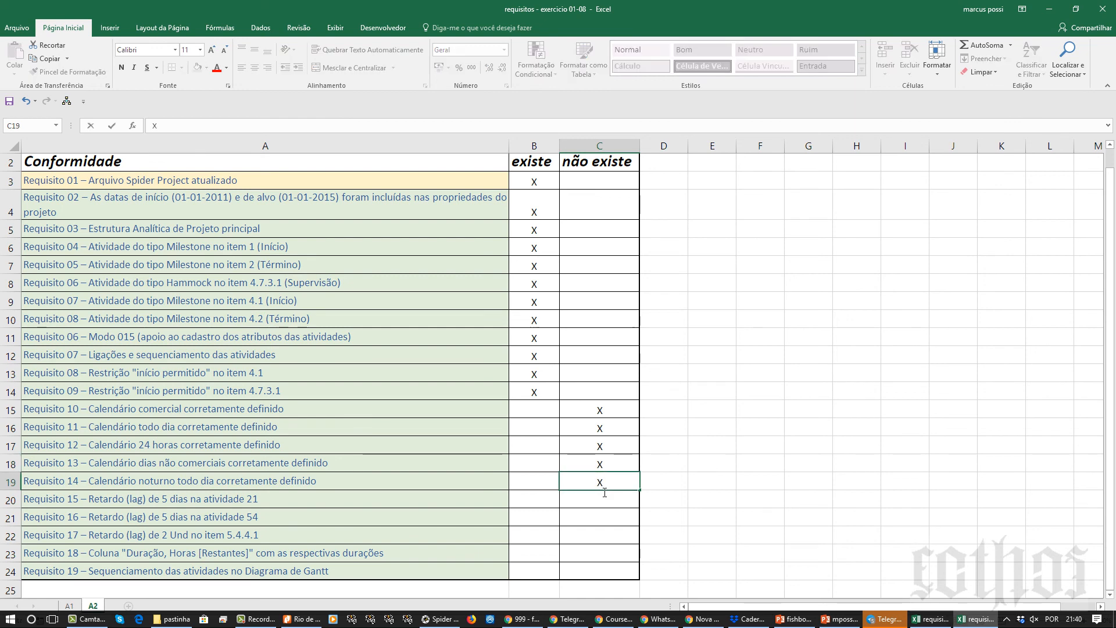
Step: Mark the lag requirements Requisito 15 and Requisito 16 with X in the existe column
{"action": "left_click", "coordinate": [532, 498]}
{"action": "type", "text": "X"}
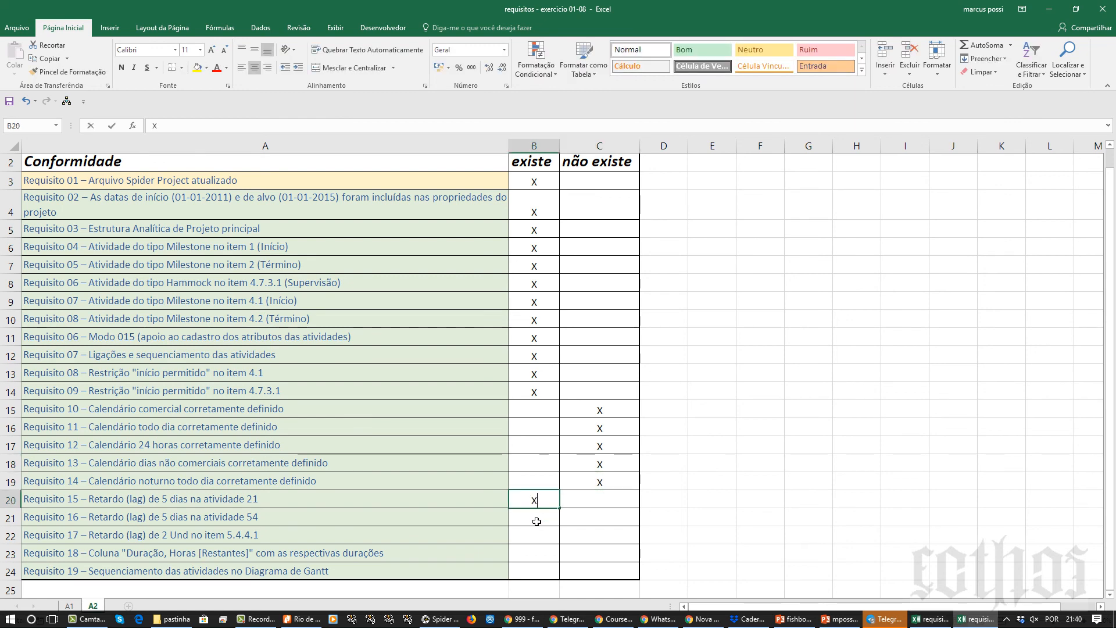
{"action": "left_click", "coordinate": [536, 521]}
{"action": "type", "text": "X"}
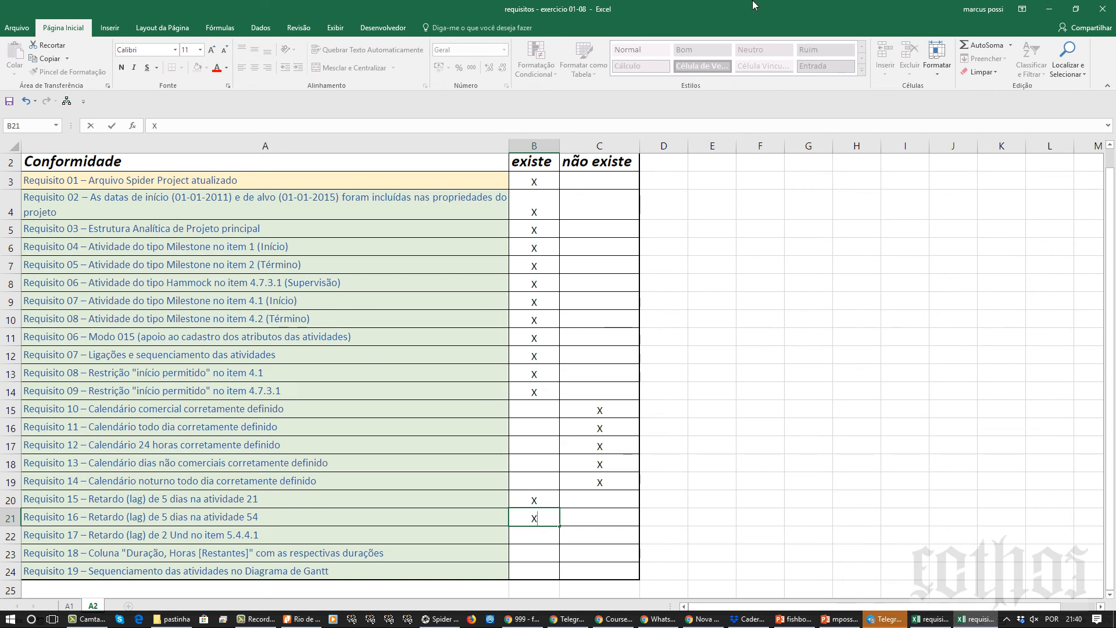
Step: Return to Spider Project and check the lags in the Links table, including the lag unit of the link from activity 62 to 59
{"action": "left_click", "coordinate": [1049, 9]}
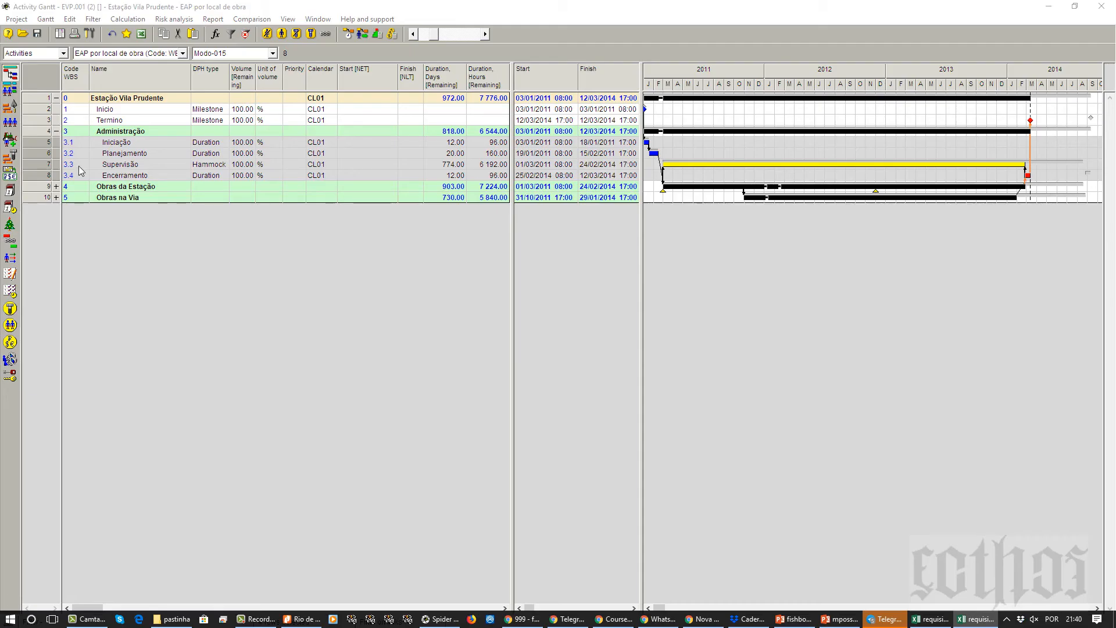
{"action": "left_click", "coordinate": [11, 245]}
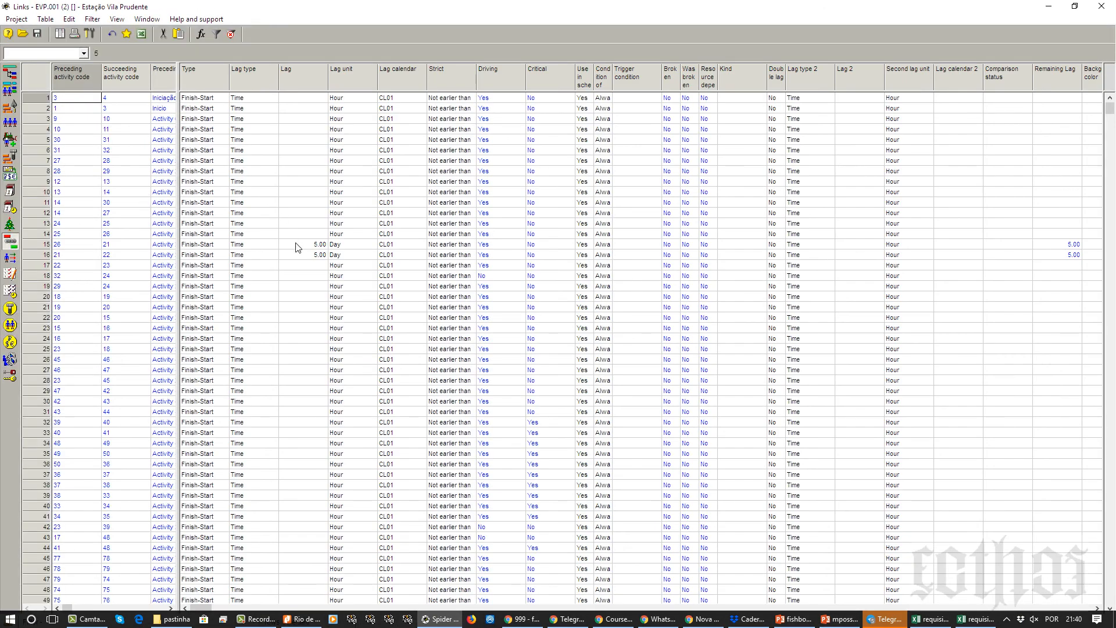
{"action": "left_click", "coordinate": [296, 245]}
{"action": "left_click", "coordinate": [298, 256]}
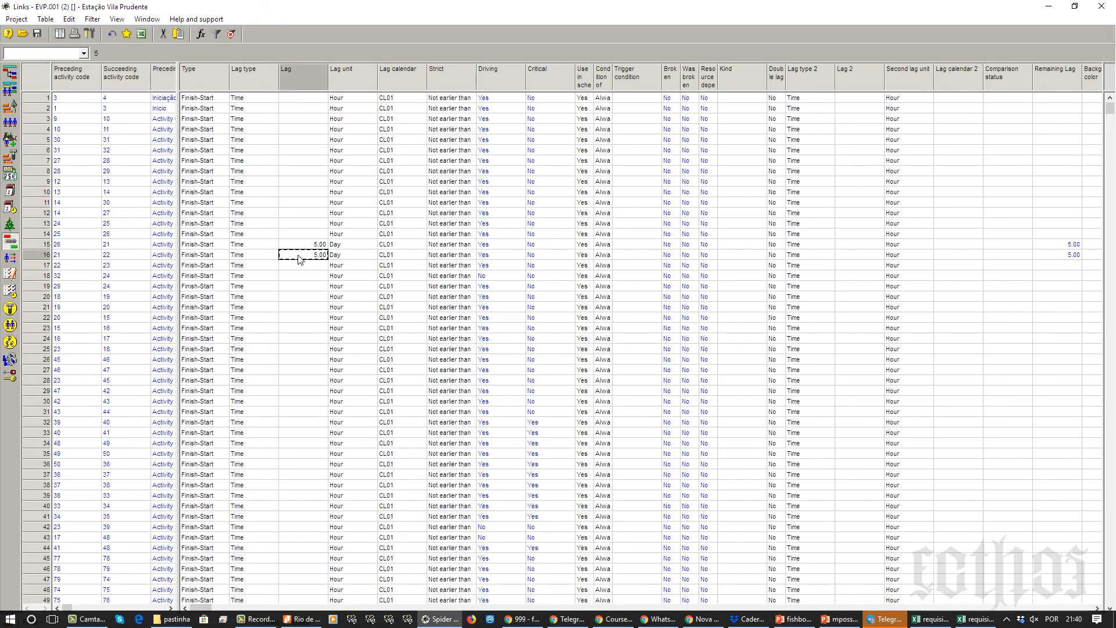
{"action": "scroll", "coordinate": [298, 255], "scroll_direction": "down", "scroll_amount": 6}
{"action": "left_click", "coordinate": [309, 356]}
{"action": "scroll", "coordinate": [309, 338], "scroll_direction": "down", "scroll_amount": 5}
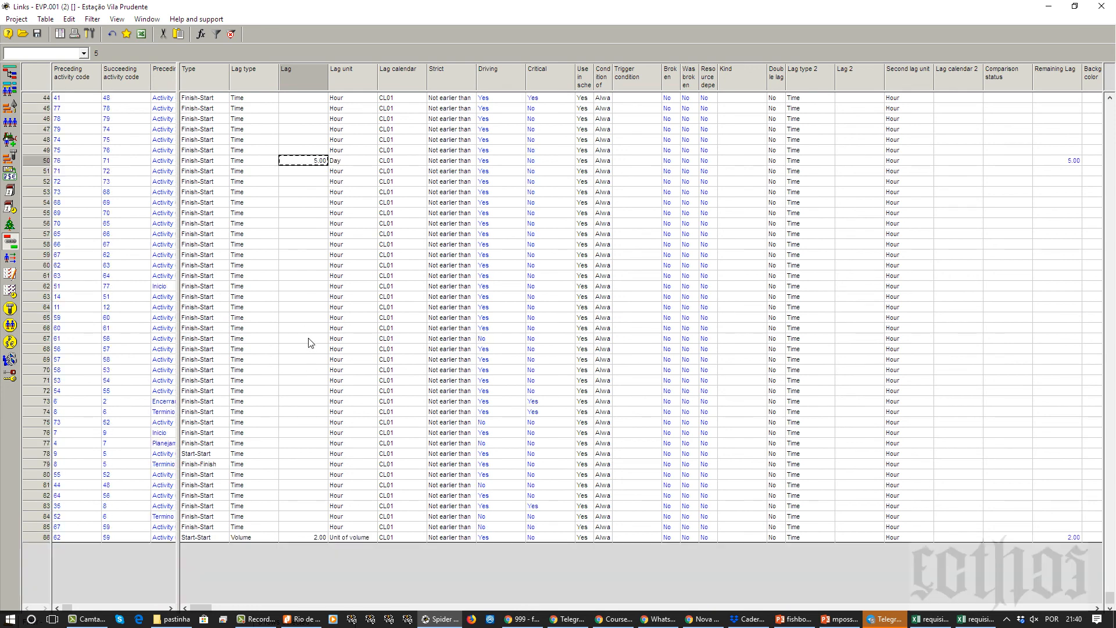
{"action": "left_click", "coordinate": [304, 538]}
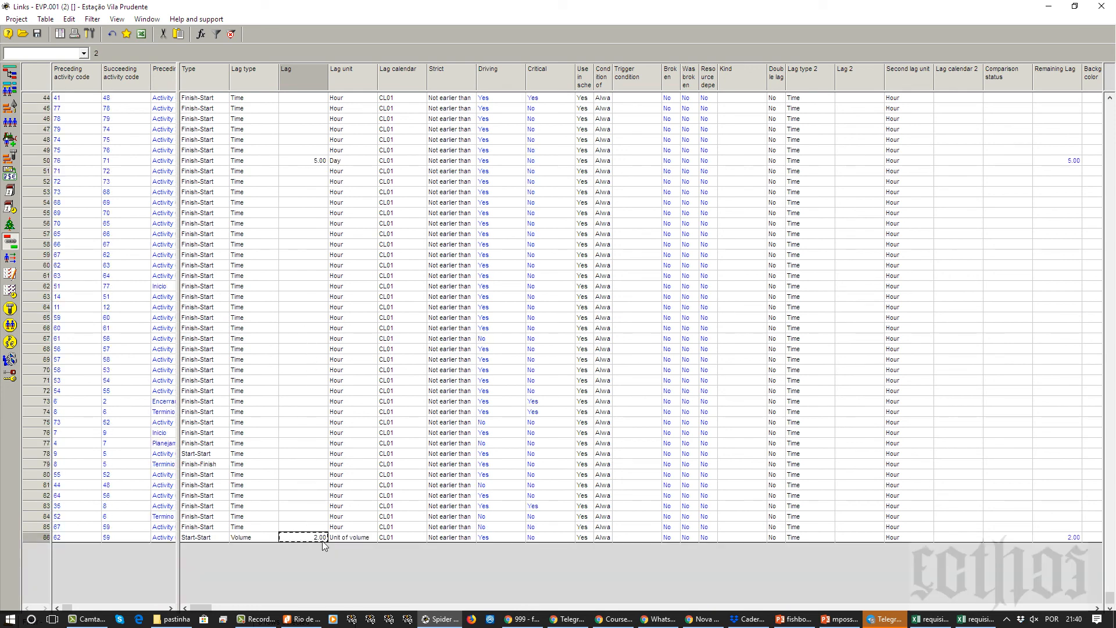
{"action": "left_click", "coordinate": [368, 539]}
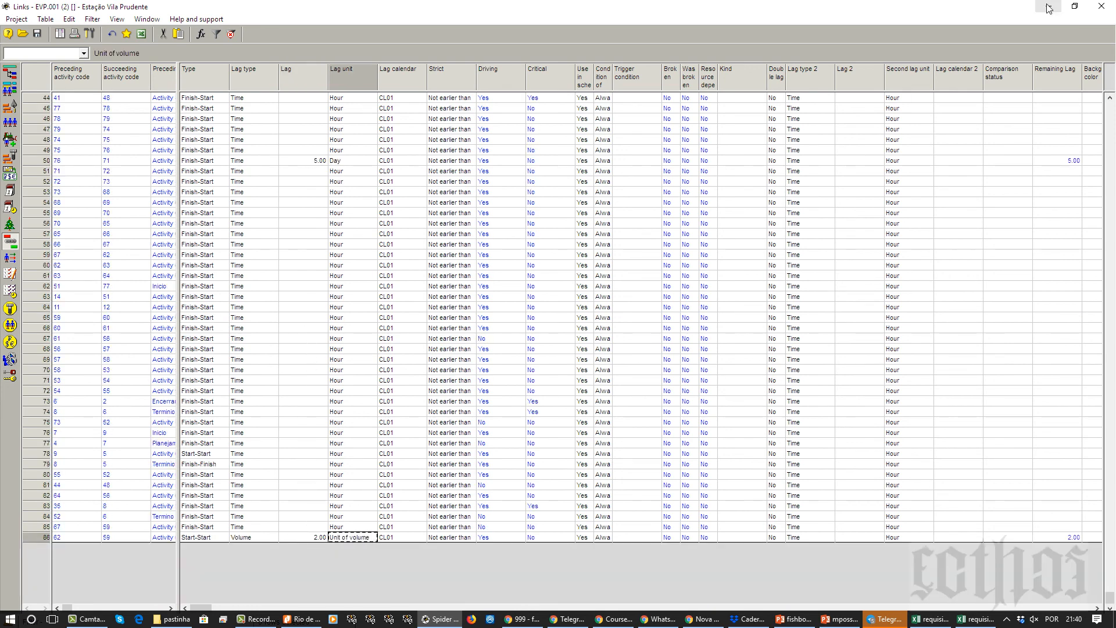
Step: Switch to the Excel checklist and mark Requisito 17, Requisito 18 and Requisito 19 with X in the existe column
{"action": "left_click", "coordinate": [977, 619]}
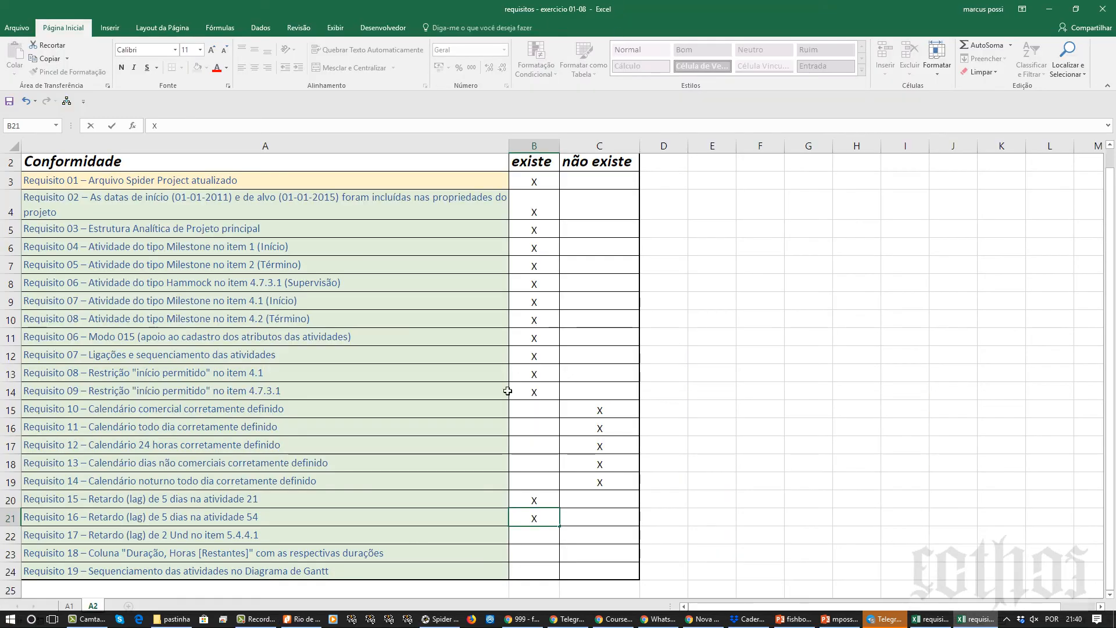
{"action": "left_click", "coordinate": [550, 540]}
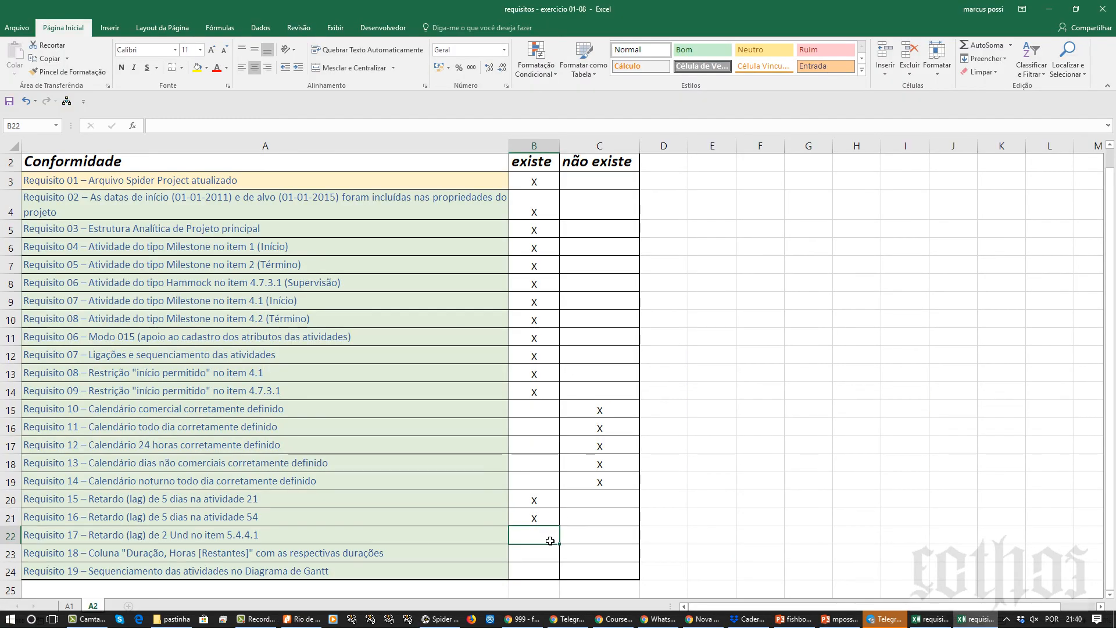
{"action": "type", "text": "X"}
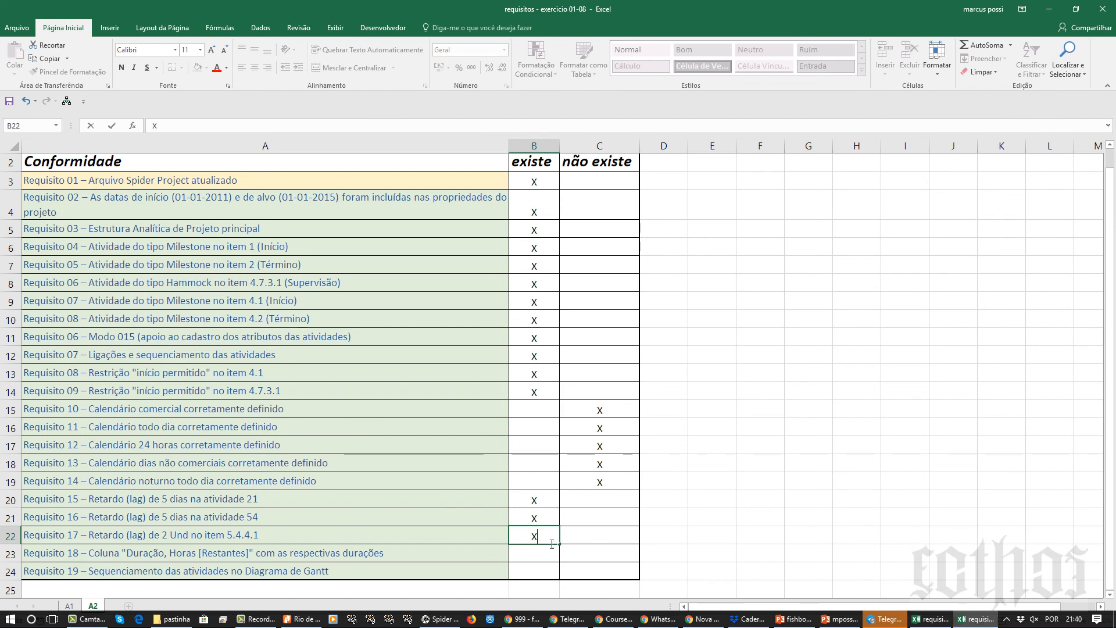
{"action": "left_click", "coordinate": [548, 560]}
{"action": "type", "text": "X"}
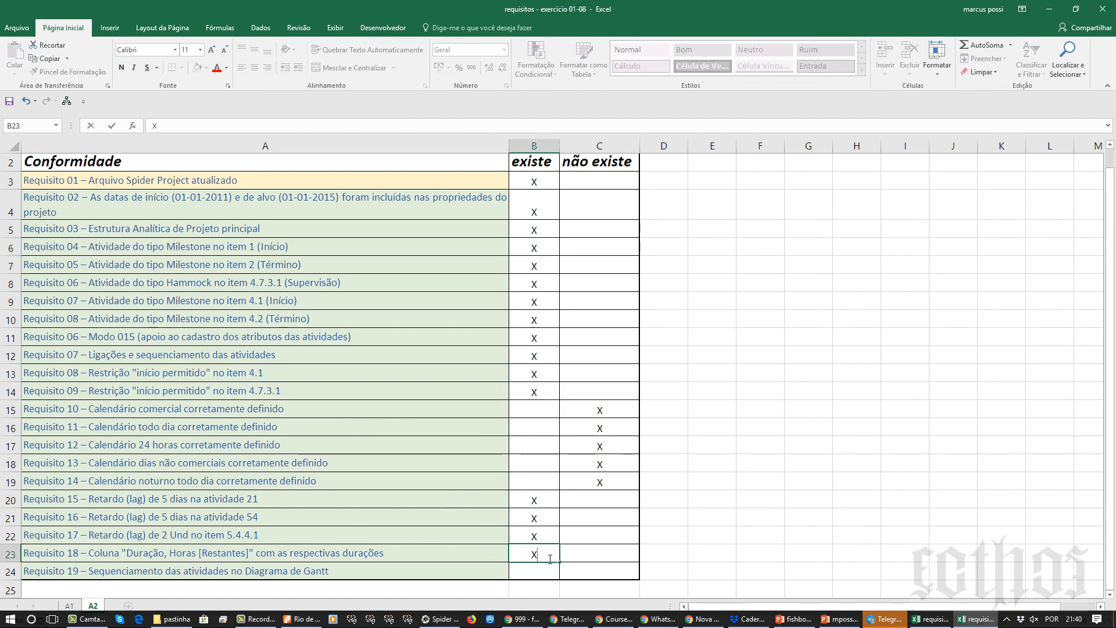
{"action": "left_click", "coordinate": [551, 570]}
{"action": "type", "text": "X"}
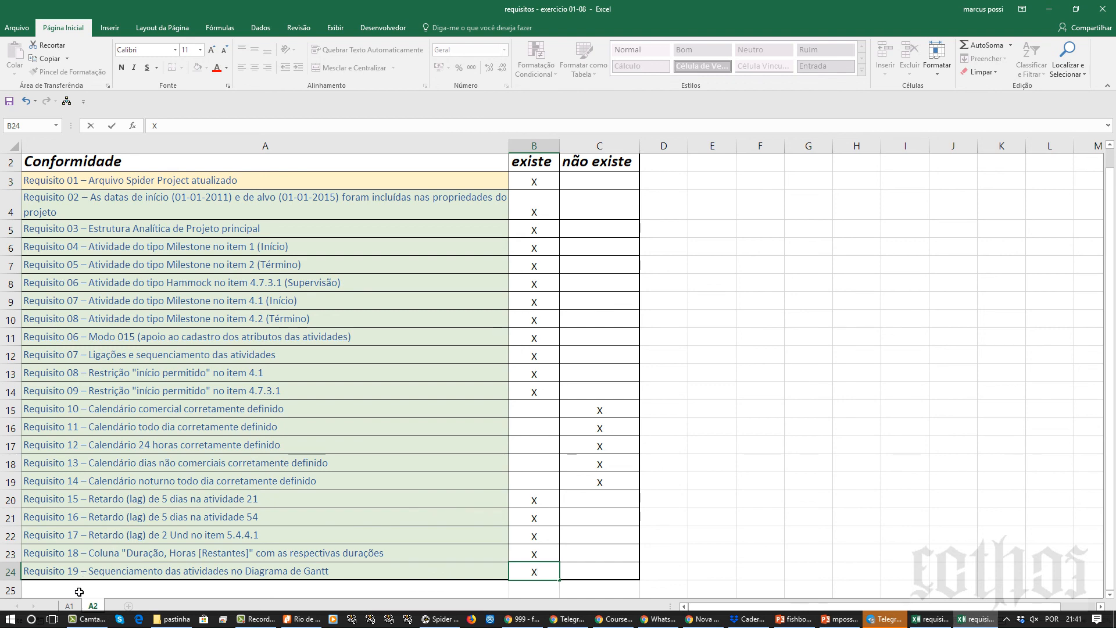
Step: Compare the não existe marks on sheets A1 and A2, highlighting the calendar requirements in C15:C19 on A2
{"action": "left_click", "coordinate": [71, 607]}
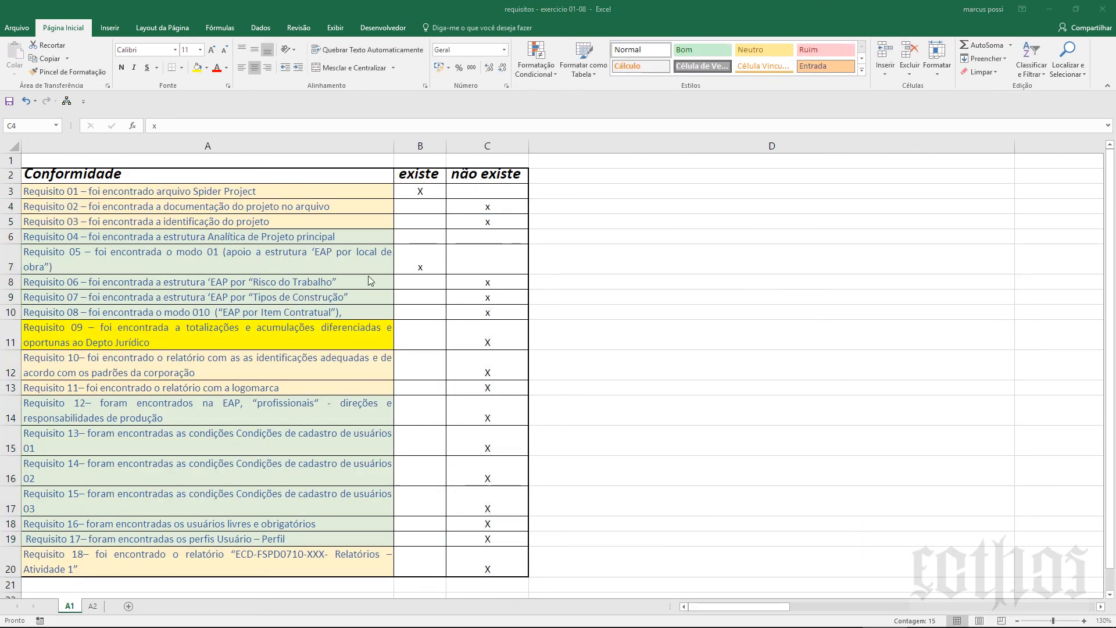
{"action": "left_click", "coordinate": [486, 207]}
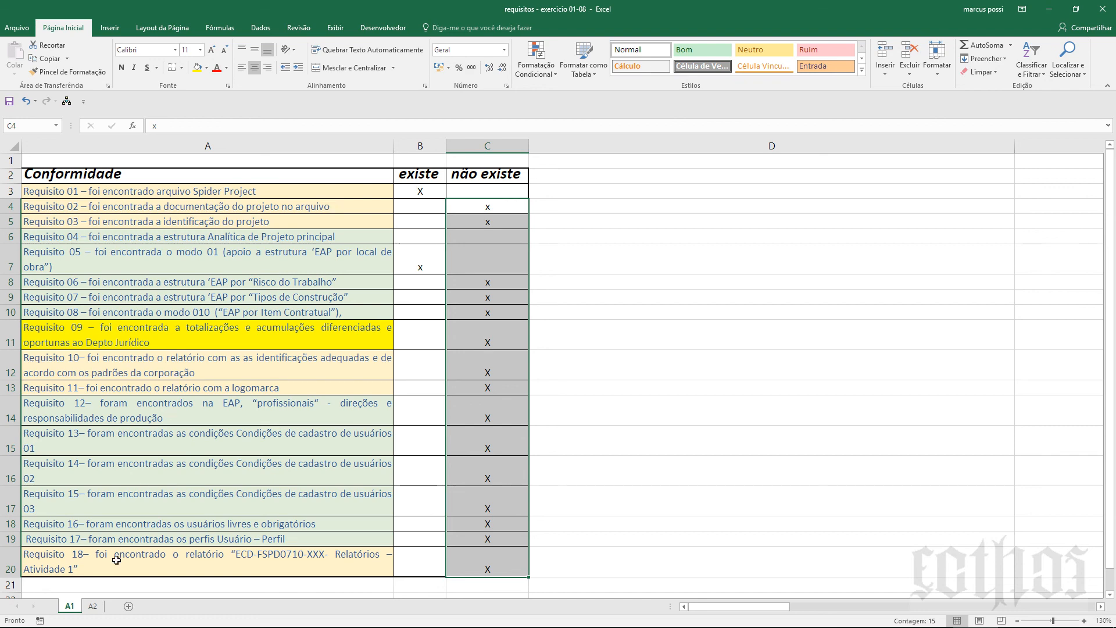
{"action": "left_click", "coordinate": [93, 607]}
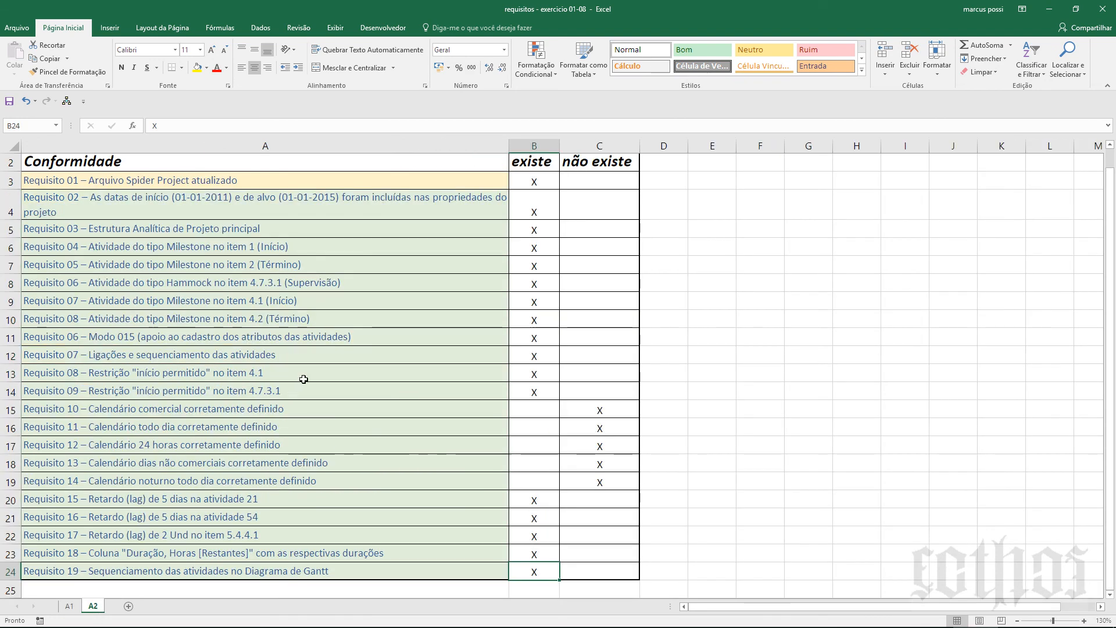
{"action": "left_click_drag", "start_coordinate": [602, 411], "coordinate": [600, 482]}
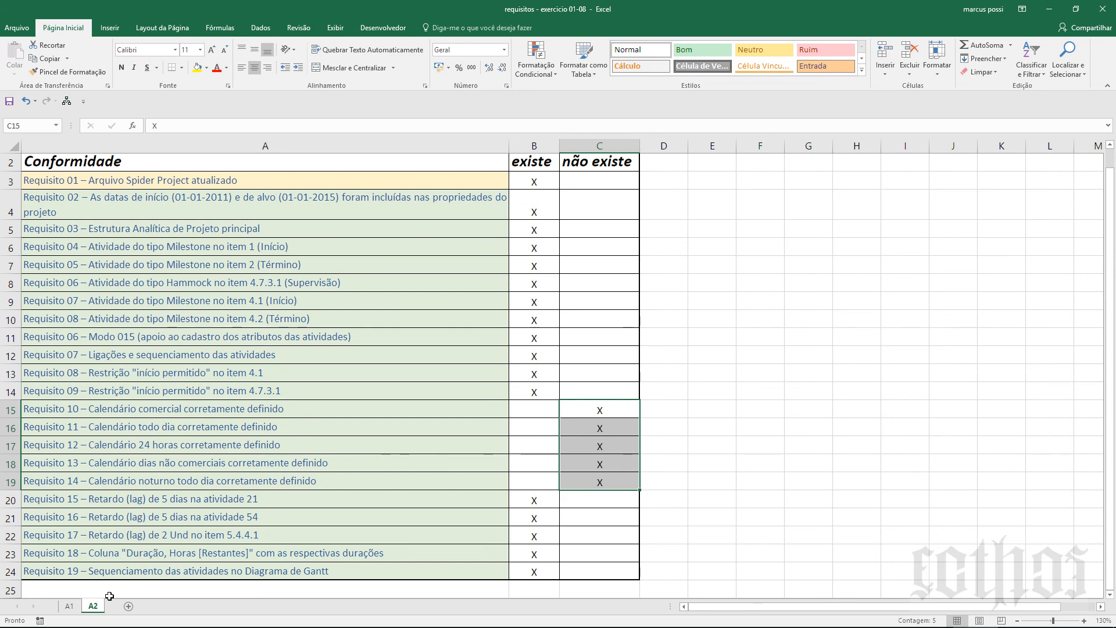
{"action": "left_click", "coordinate": [78, 608]}
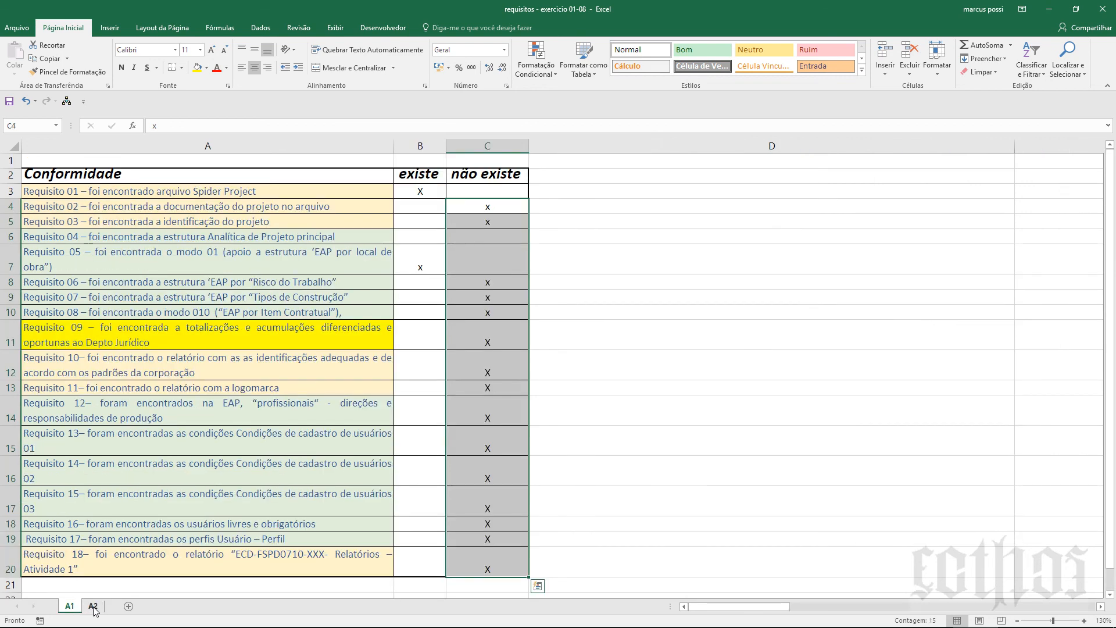
{"action": "left_click", "coordinate": [93, 607]}
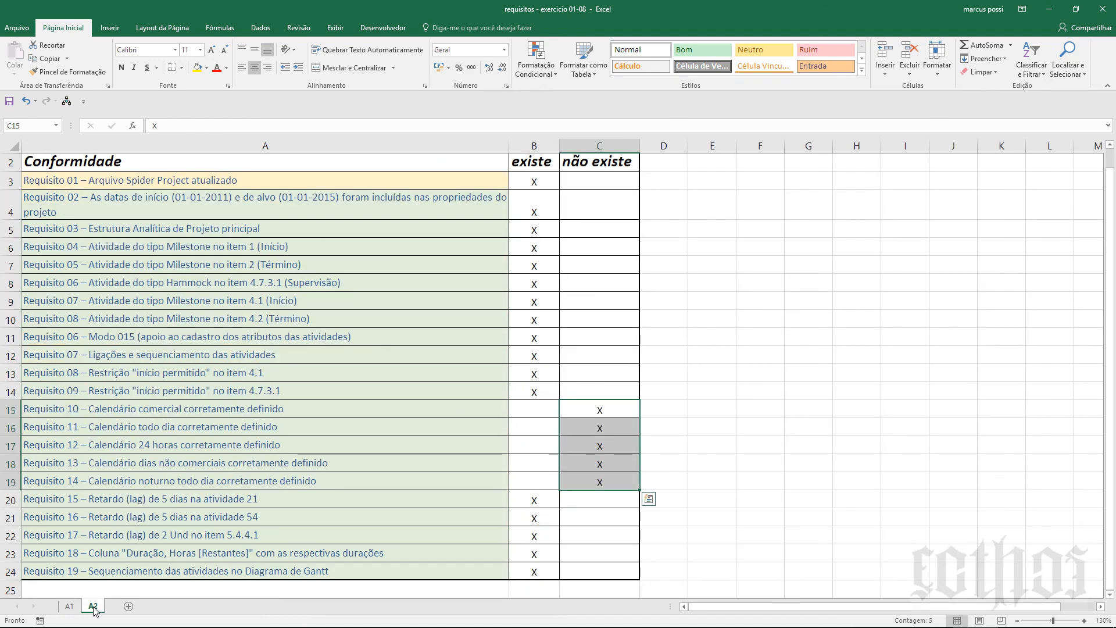
{"action": "left_click", "coordinate": [76, 609]}
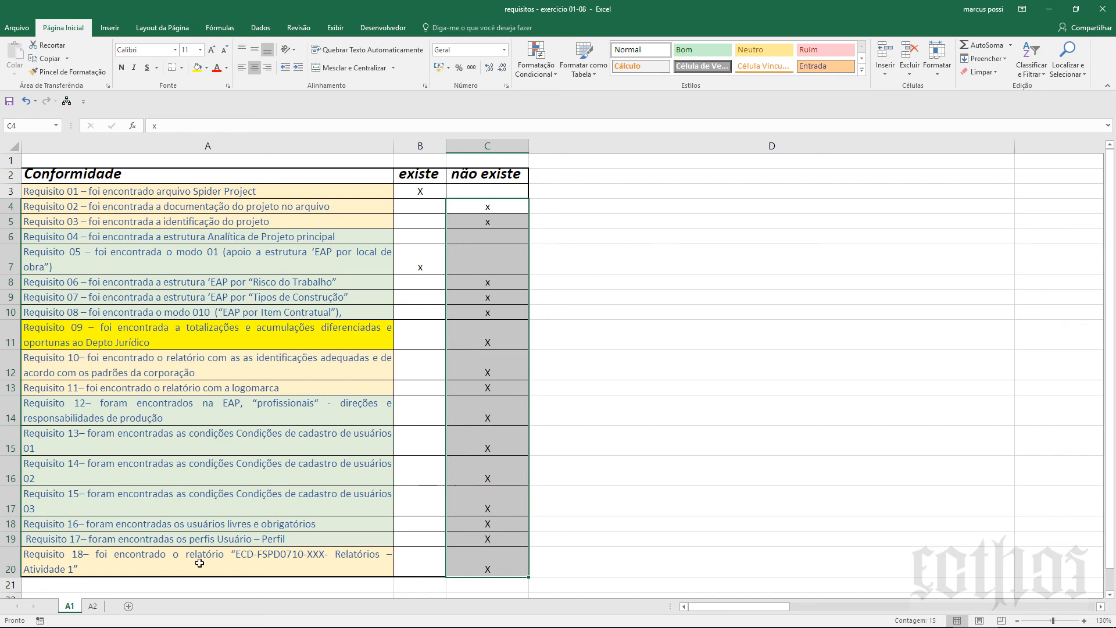
{"action": "left_click", "coordinate": [93, 607]}
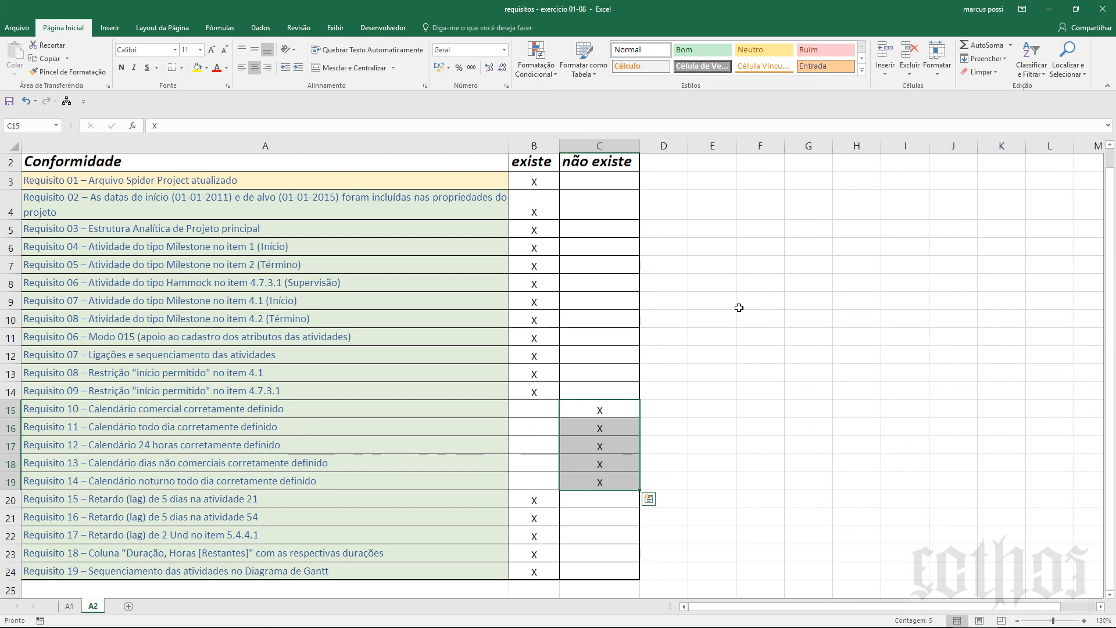
Step: Return to Spider Project's Activity Gantt and consult the schedule calculation section of the Caderno de Estudo in Nitro Pro
{"action": "left_click", "coordinate": [1051, 11]}
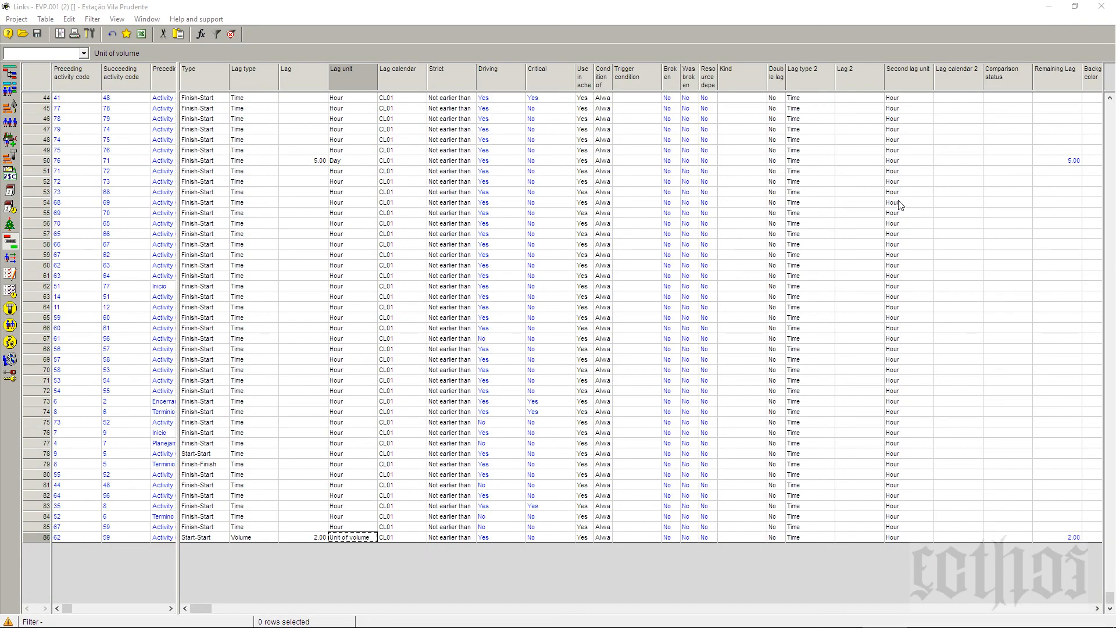
{"action": "left_click", "coordinate": [10, 79]}
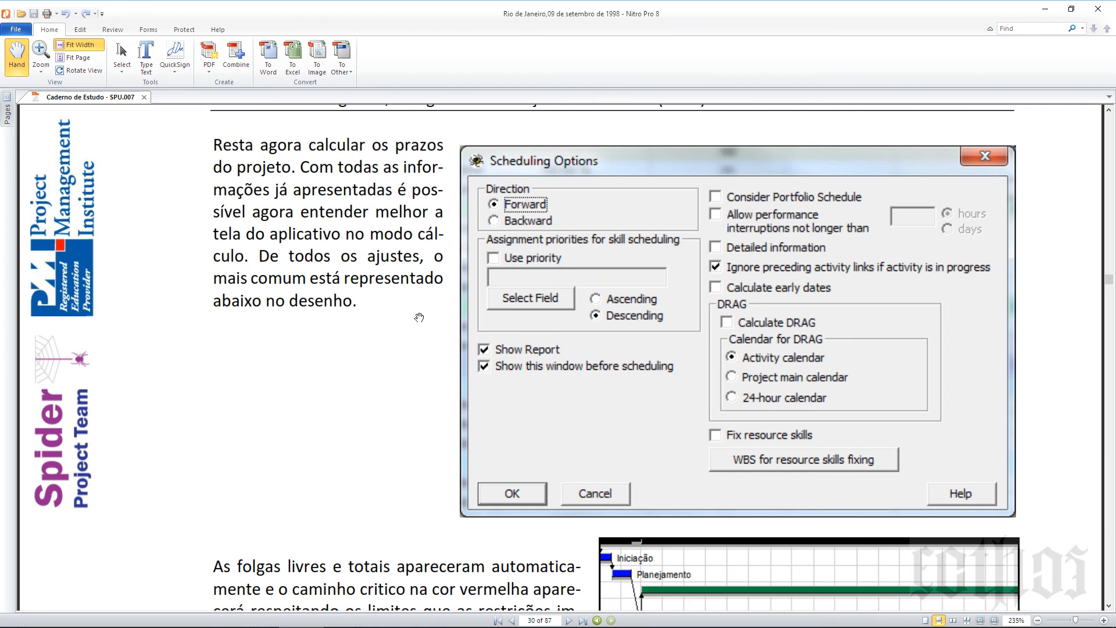
{"action": "scroll", "coordinate": [397, 315], "scroll_direction": "up", "scroll_amount": 1}
{"action": "scroll", "coordinate": [397, 316], "scroll_direction": "up", "scroll_amount": 8}
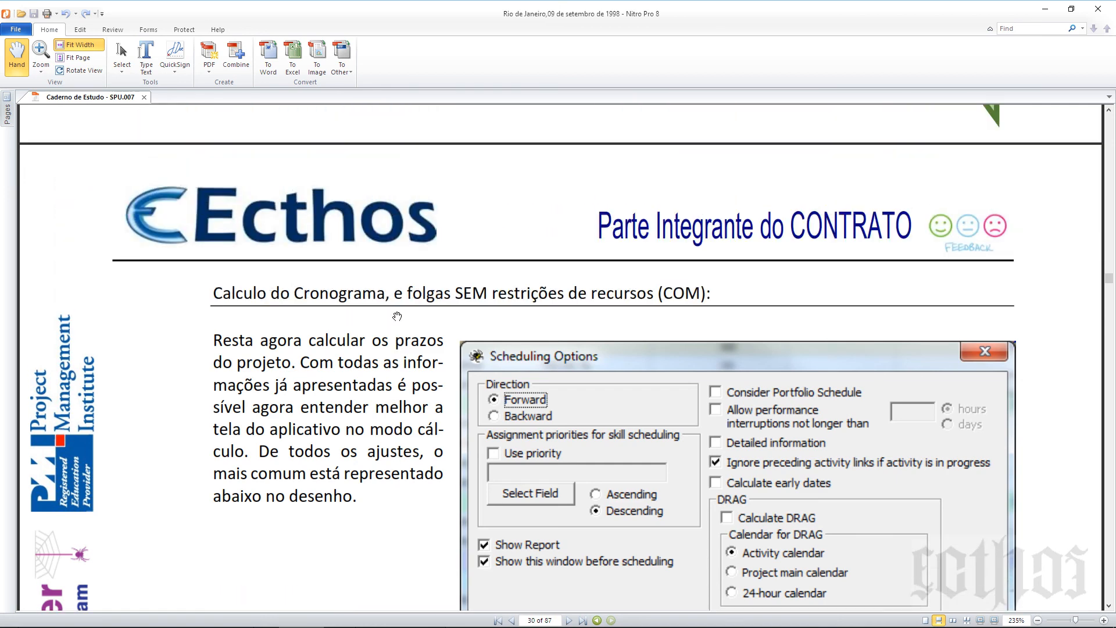
{"action": "scroll", "coordinate": [397, 315], "scroll_direction": "up", "scroll_amount": 8}
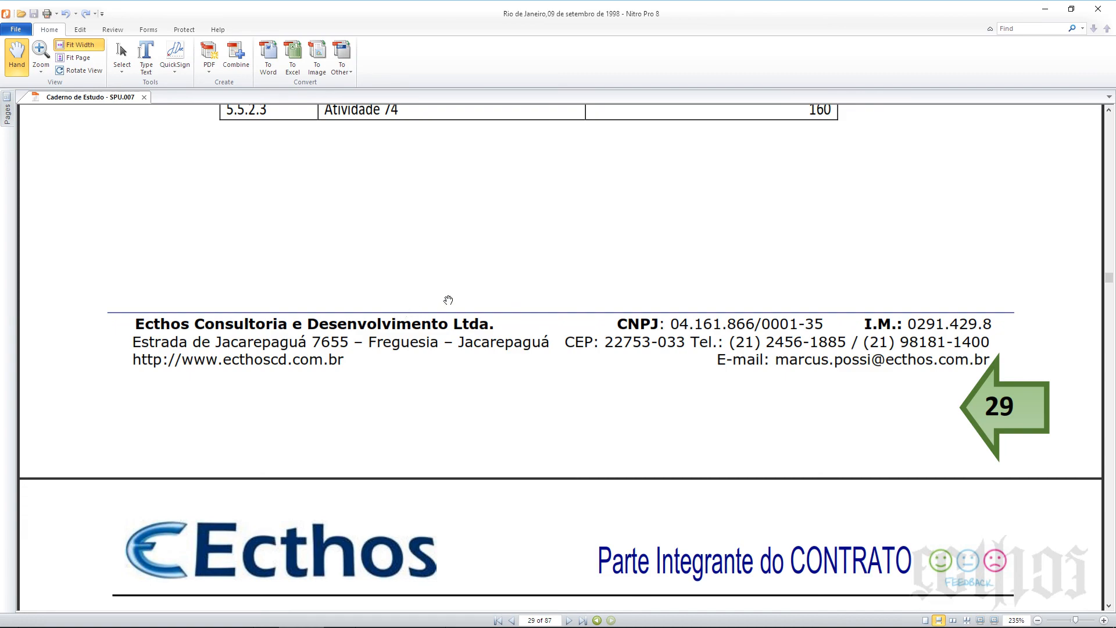
{"action": "left_click", "coordinate": [1044, 15]}
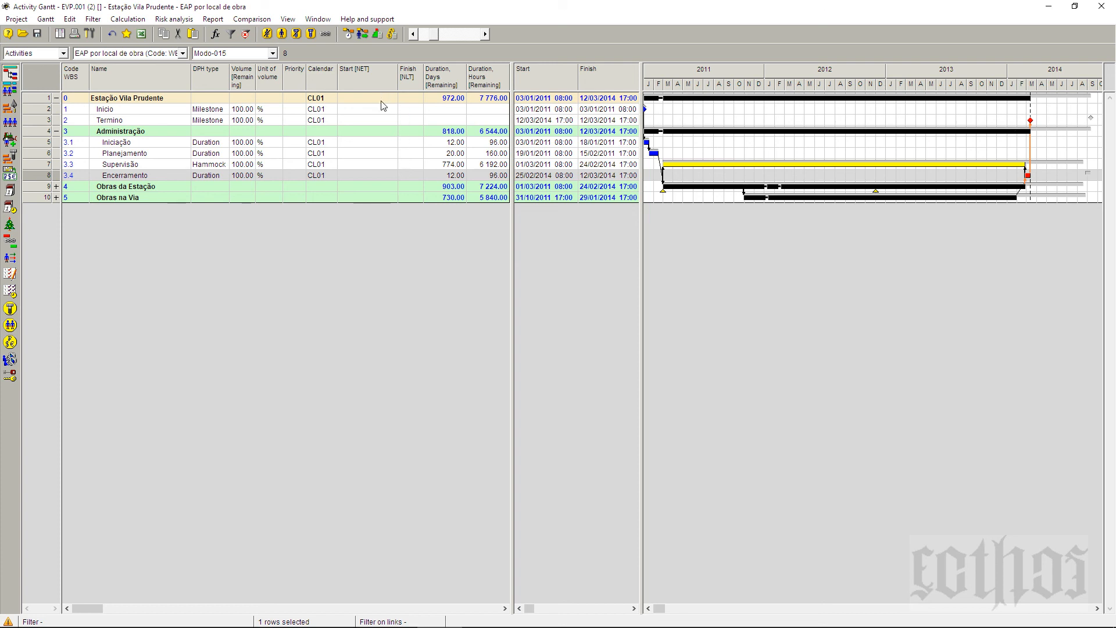
Step: Display the Activity Gantt with the Modo-001 view and the EAP por local de obra (WBS00) structure
{"action": "mouse_move", "coordinate": [830, 193]}
{"action": "left_click", "coordinate": [223, 54]}
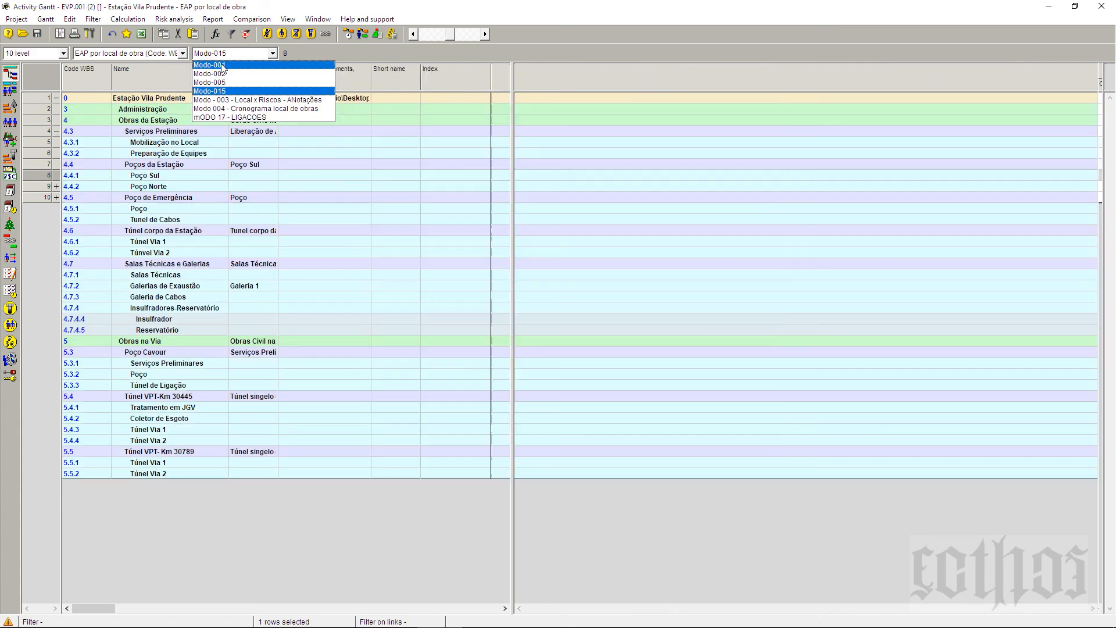
{"action": "left_click", "coordinate": [222, 65]}
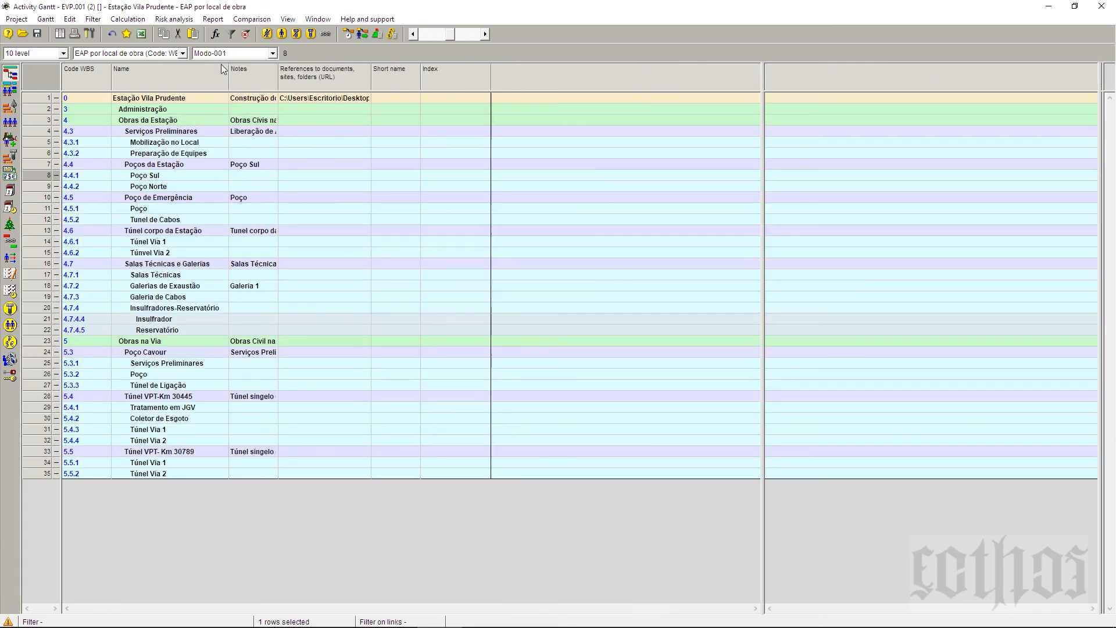
{"action": "left_click", "coordinate": [160, 54]}
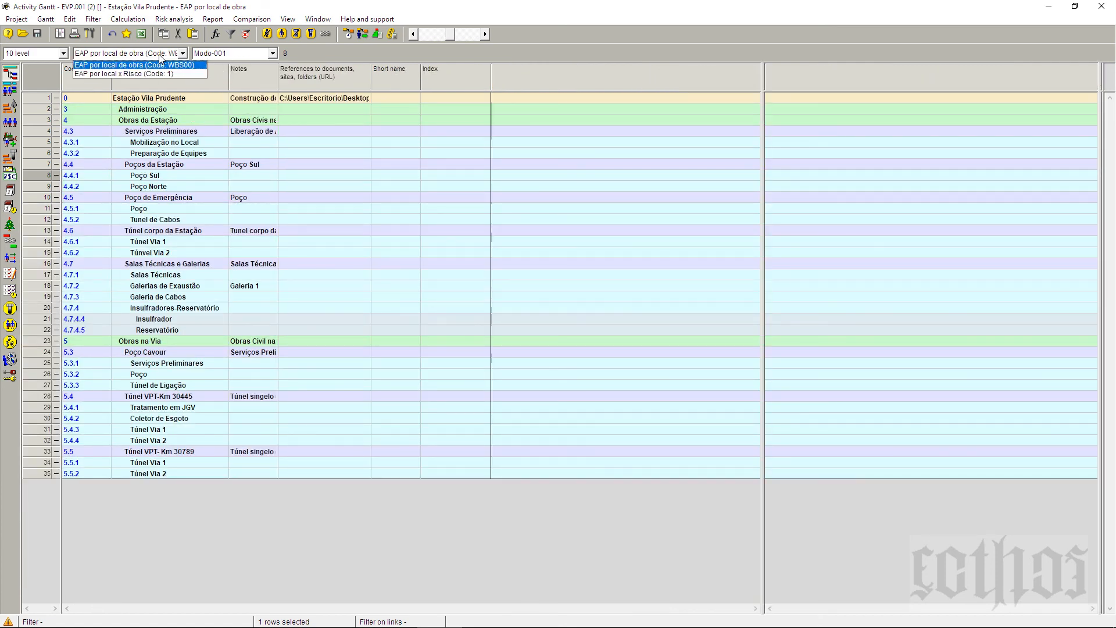
{"action": "left_click", "coordinate": [168, 66]}
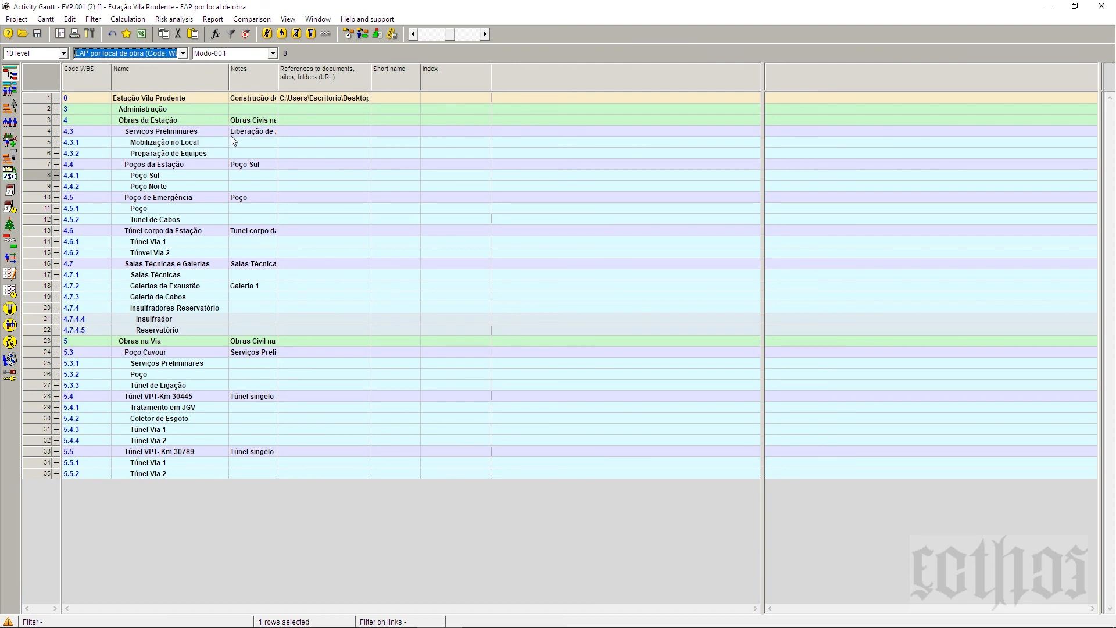